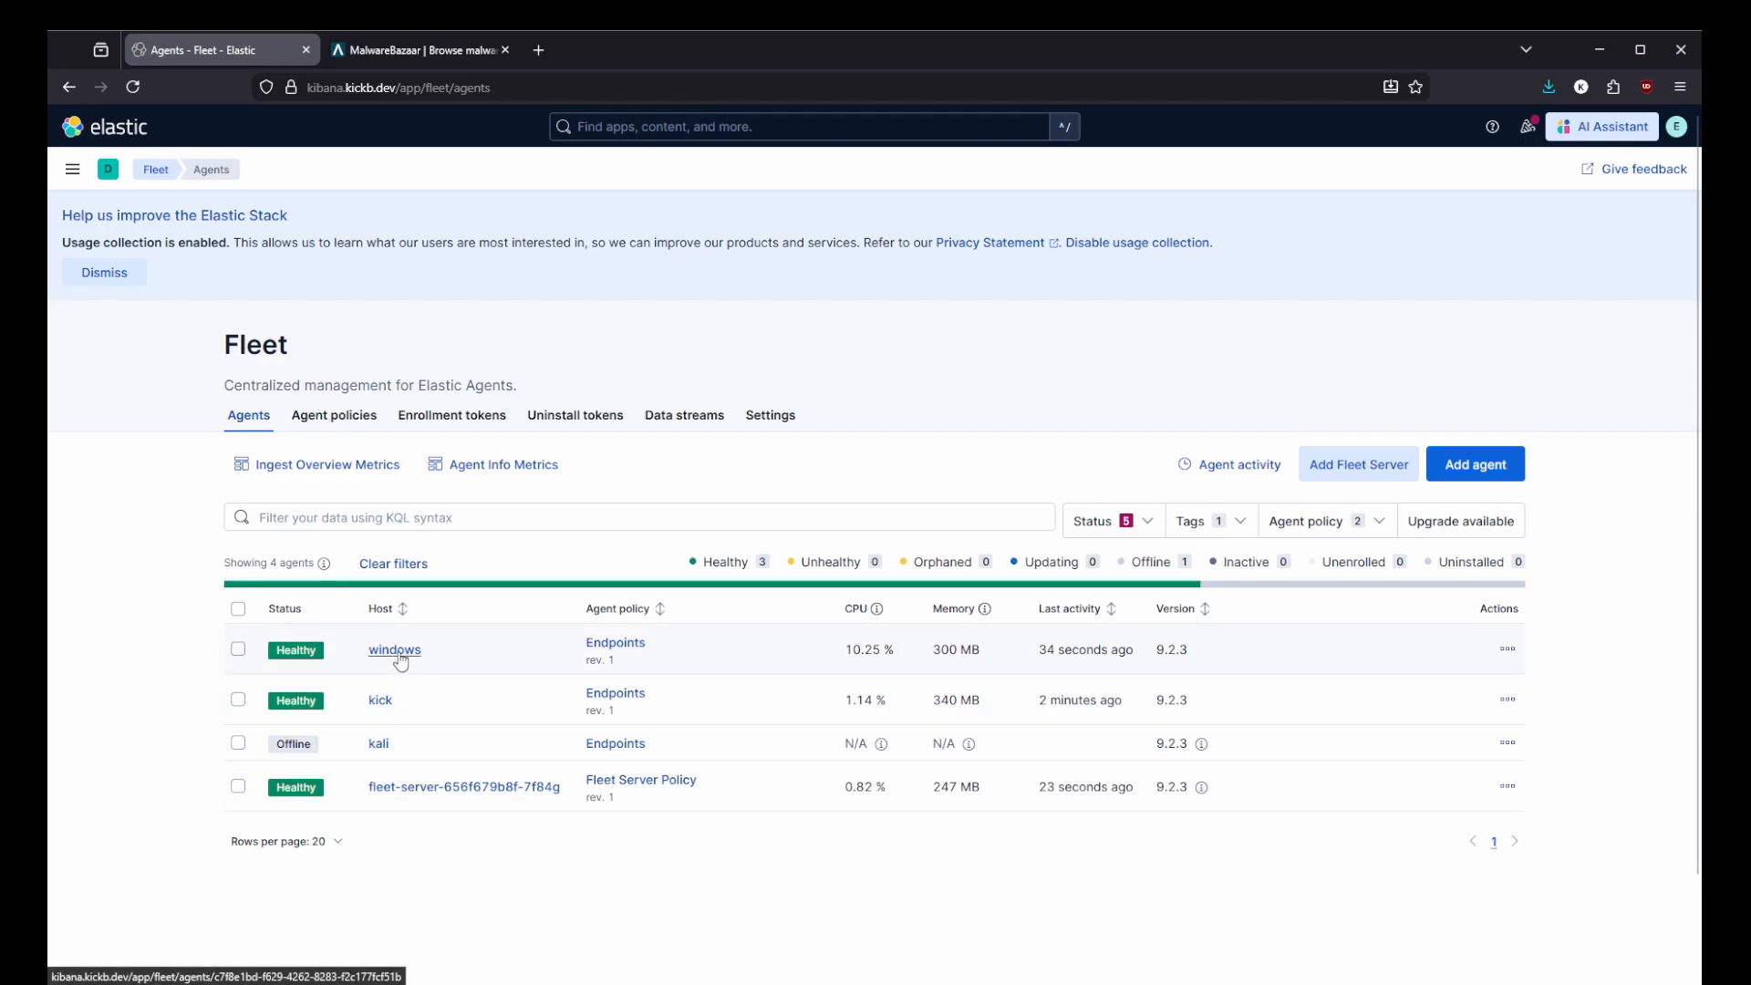
Open the windows agent's details in Fleet and examine its agent-level and component-level metrics.
{"action": "left_click_drag", "start_coordinate": [840, 653], "coordinate": [887, 654]}
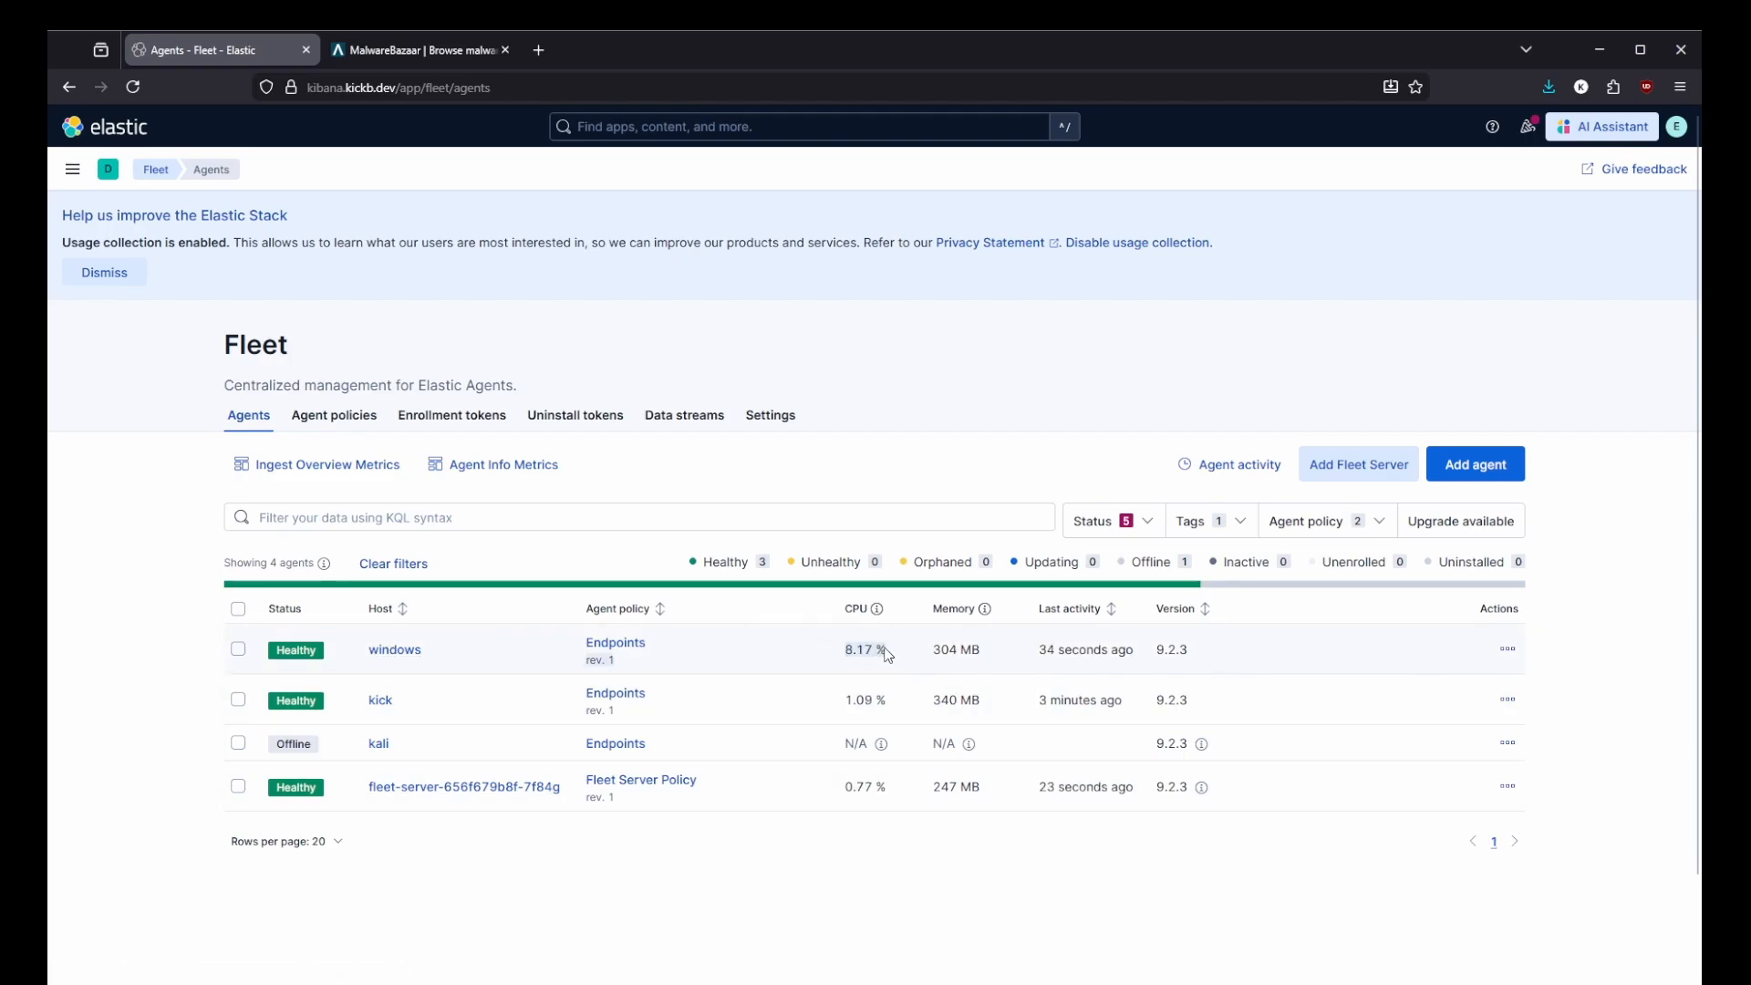
{"action": "left_click", "coordinate": [958, 896]}
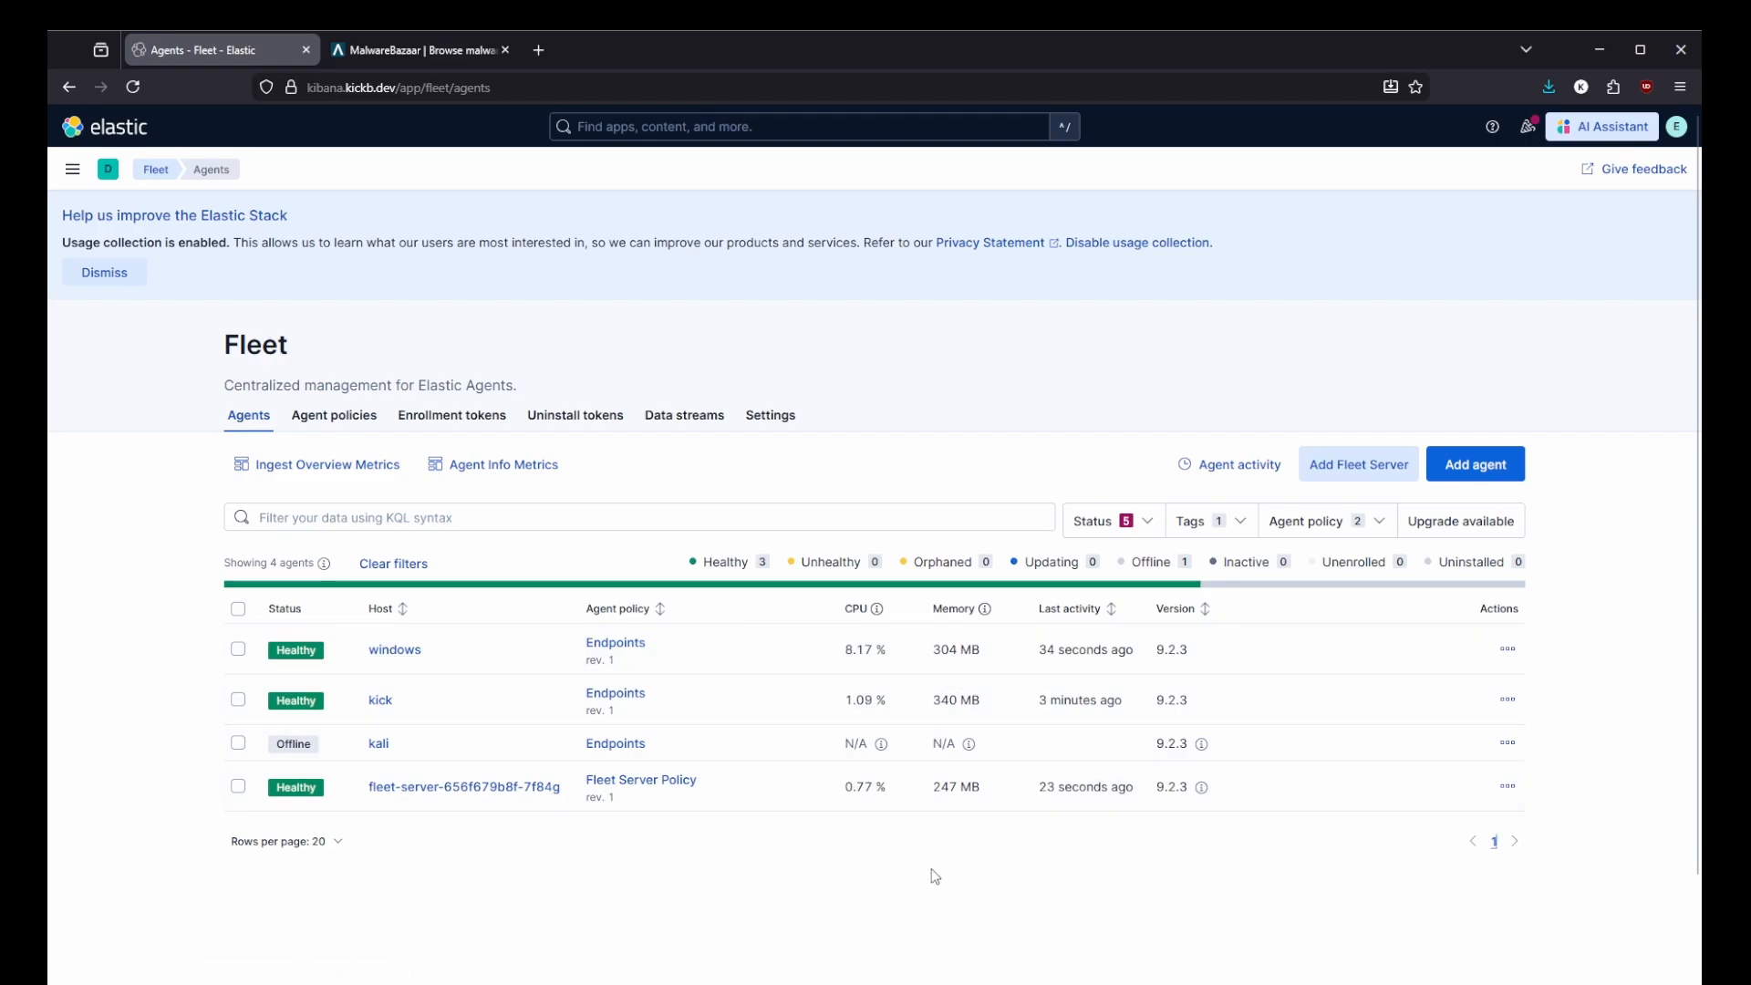
{"action": "left_click", "coordinate": [391, 650]}
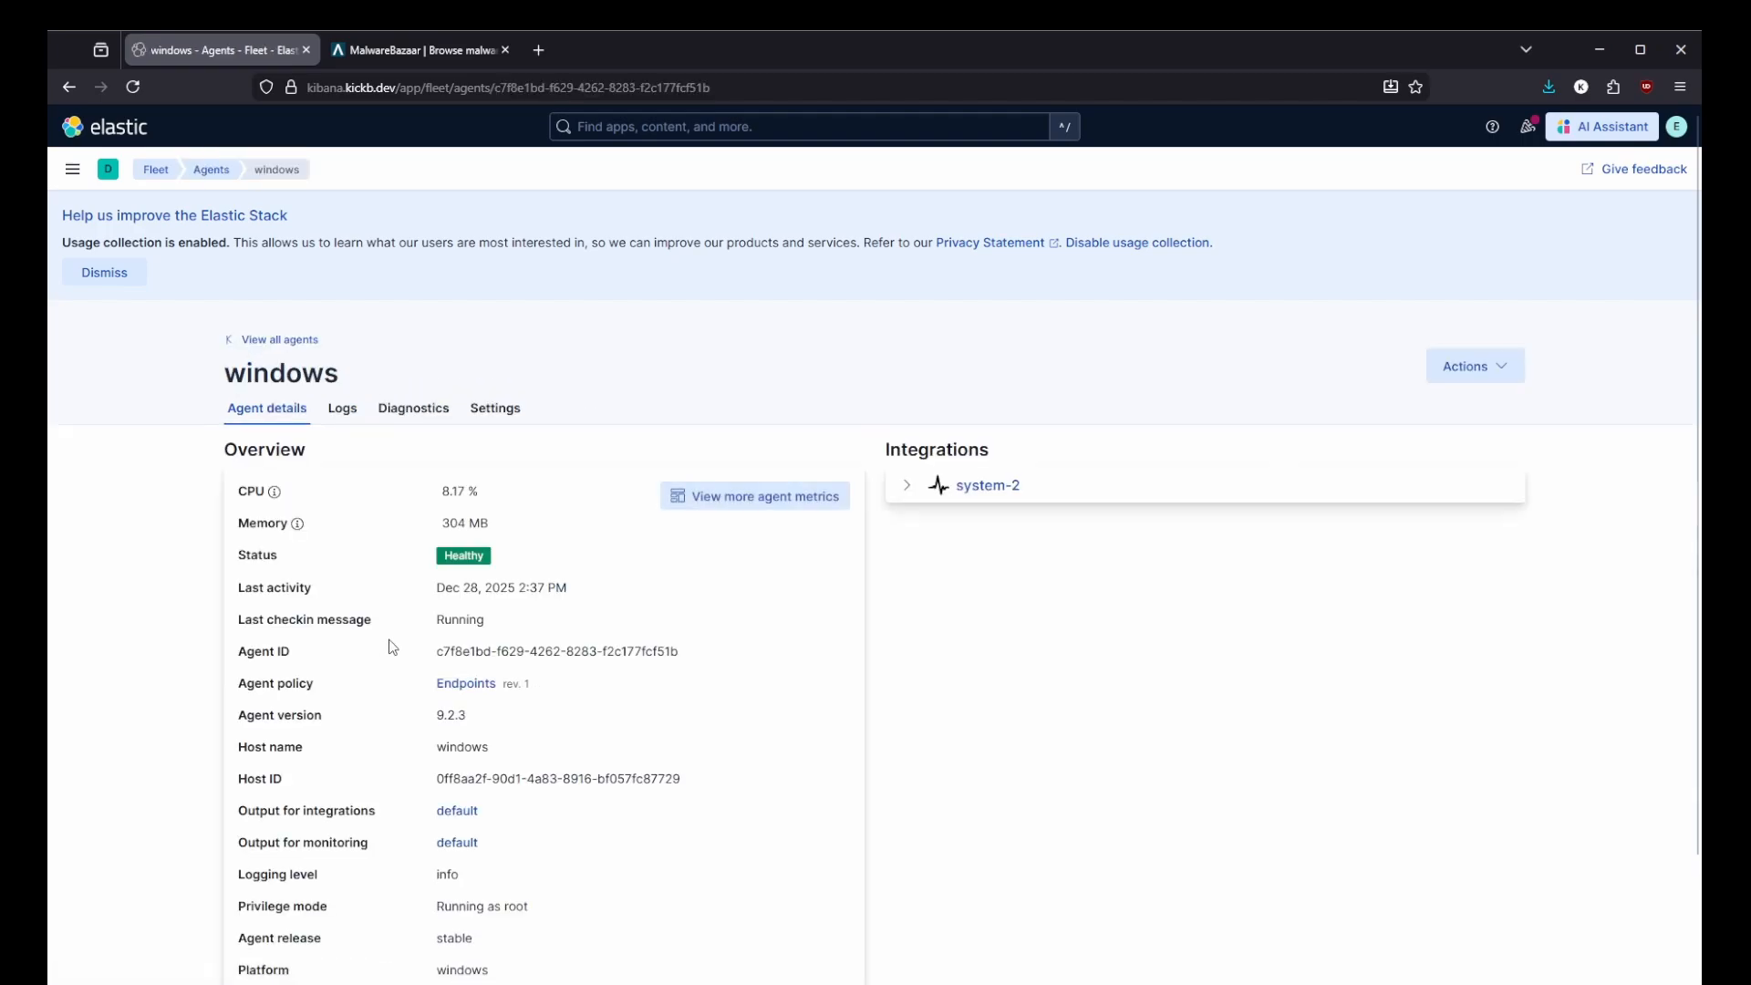
{"action": "left_click", "coordinate": [752, 496]}
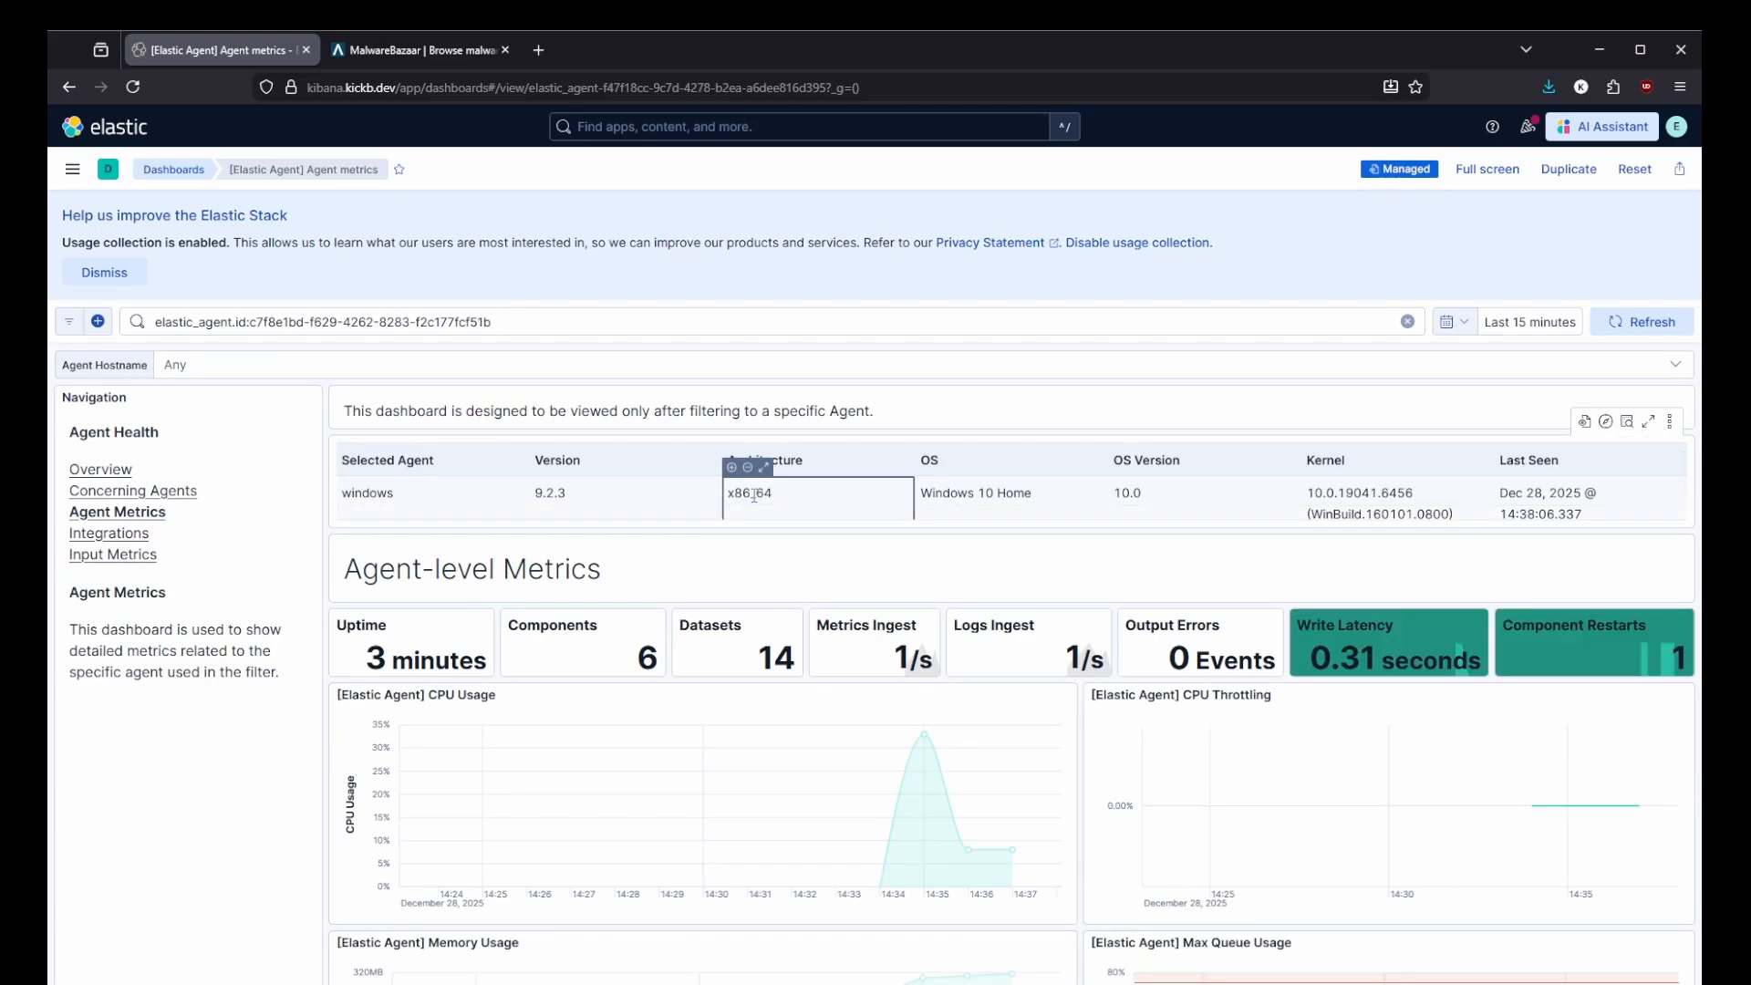
{"action": "scroll", "coordinate": [1074, 621], "scroll_direction": "down", "scroll_amount": 10}
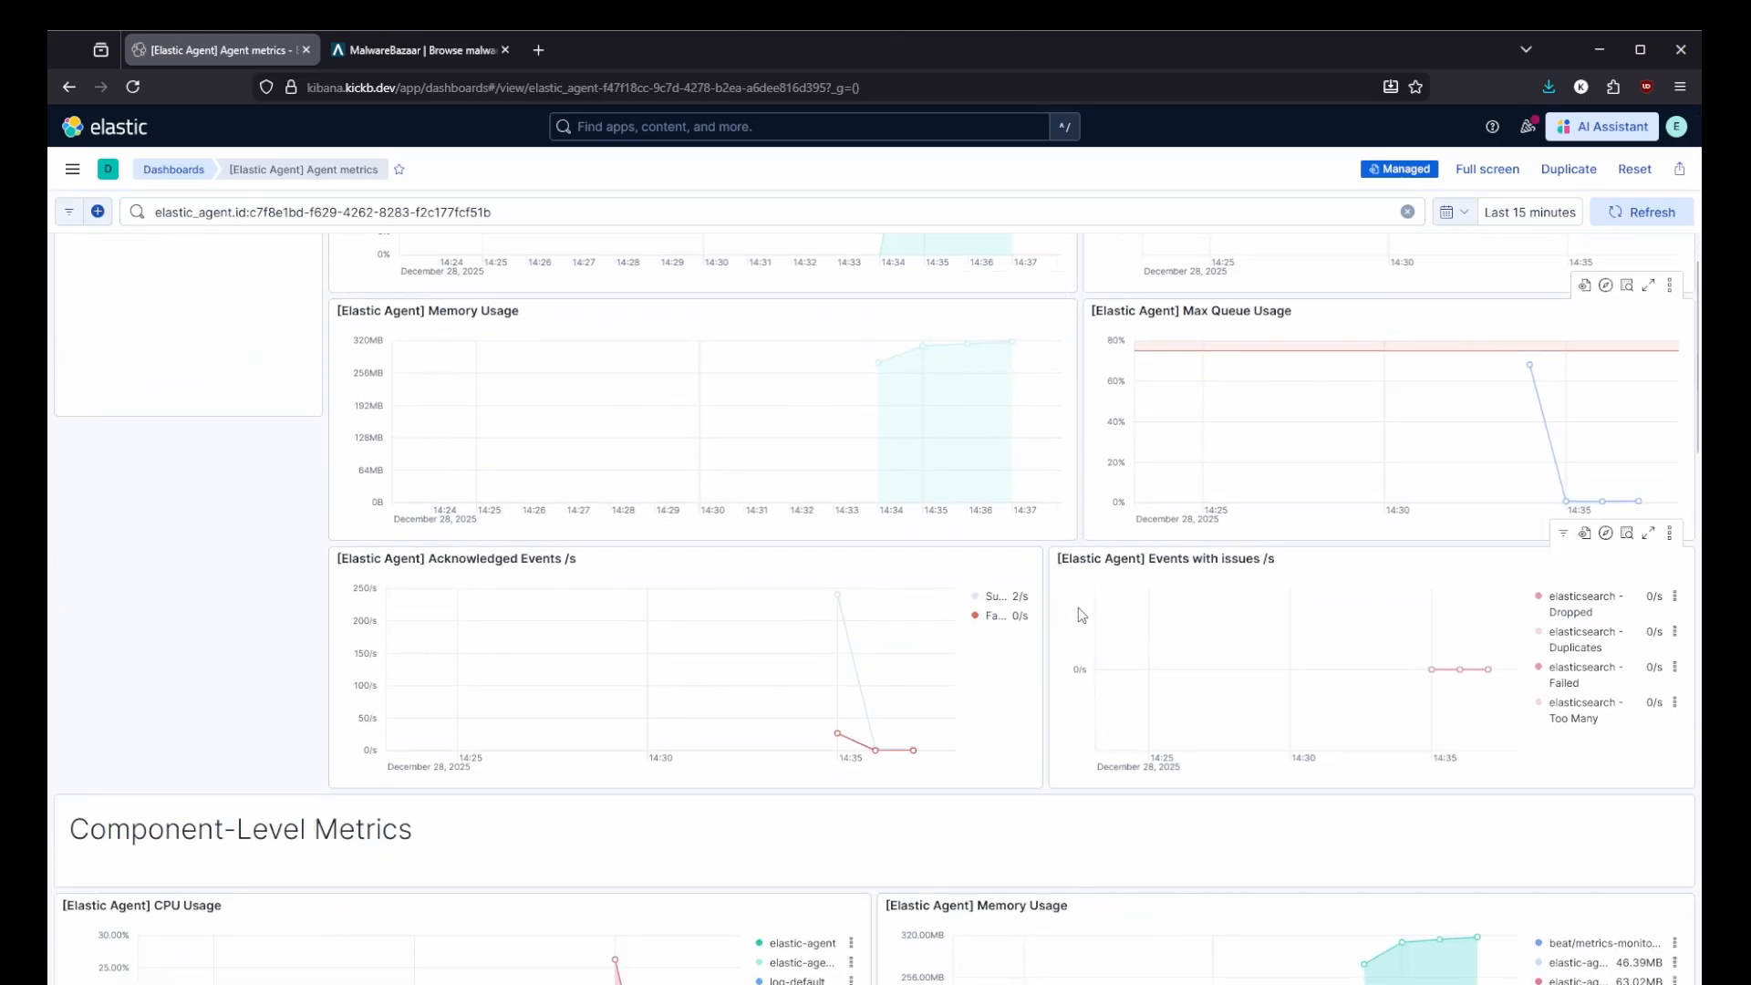
{"action": "scroll", "coordinate": [1013, 601], "scroll_direction": "down", "scroll_amount": 3}
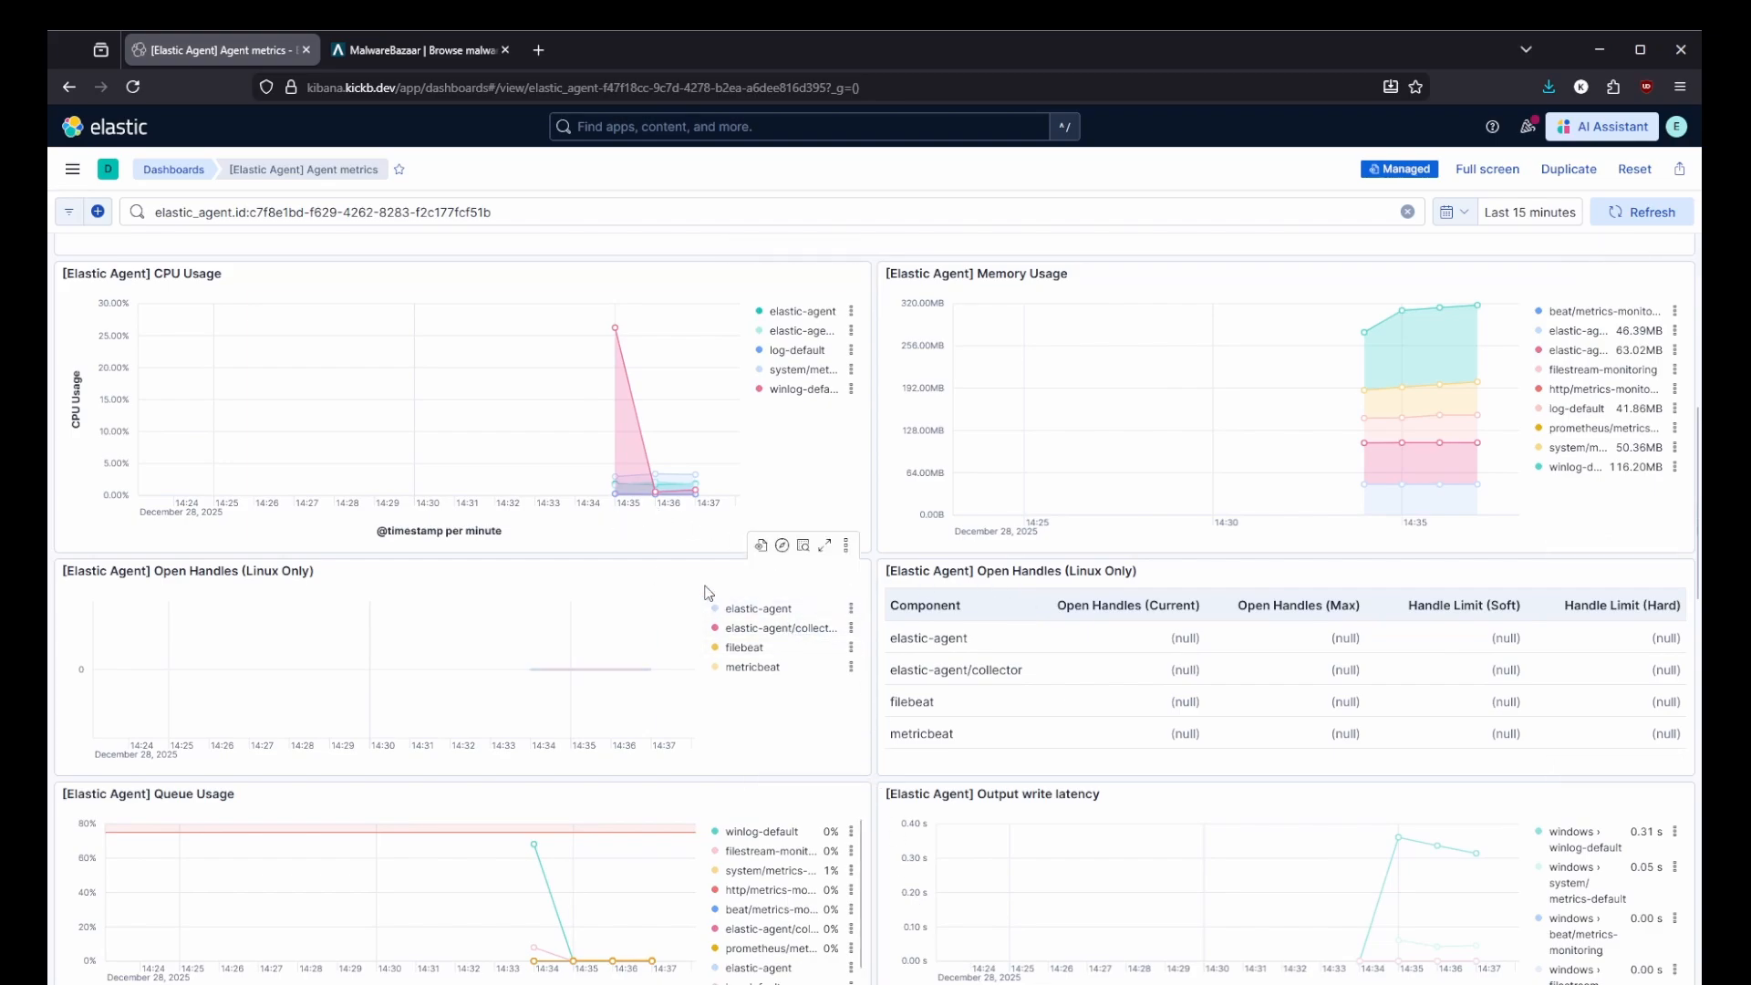
{"action": "scroll", "coordinate": [1524, 450], "scroll_direction": "down", "scroll_amount": 1}
{"action": "scroll", "coordinate": [1513, 469], "scroll_direction": "up", "scroll_amount": 2}
{"action": "scroll", "coordinate": [1511, 469], "scroll_direction": "down", "scroll_amount": 3}
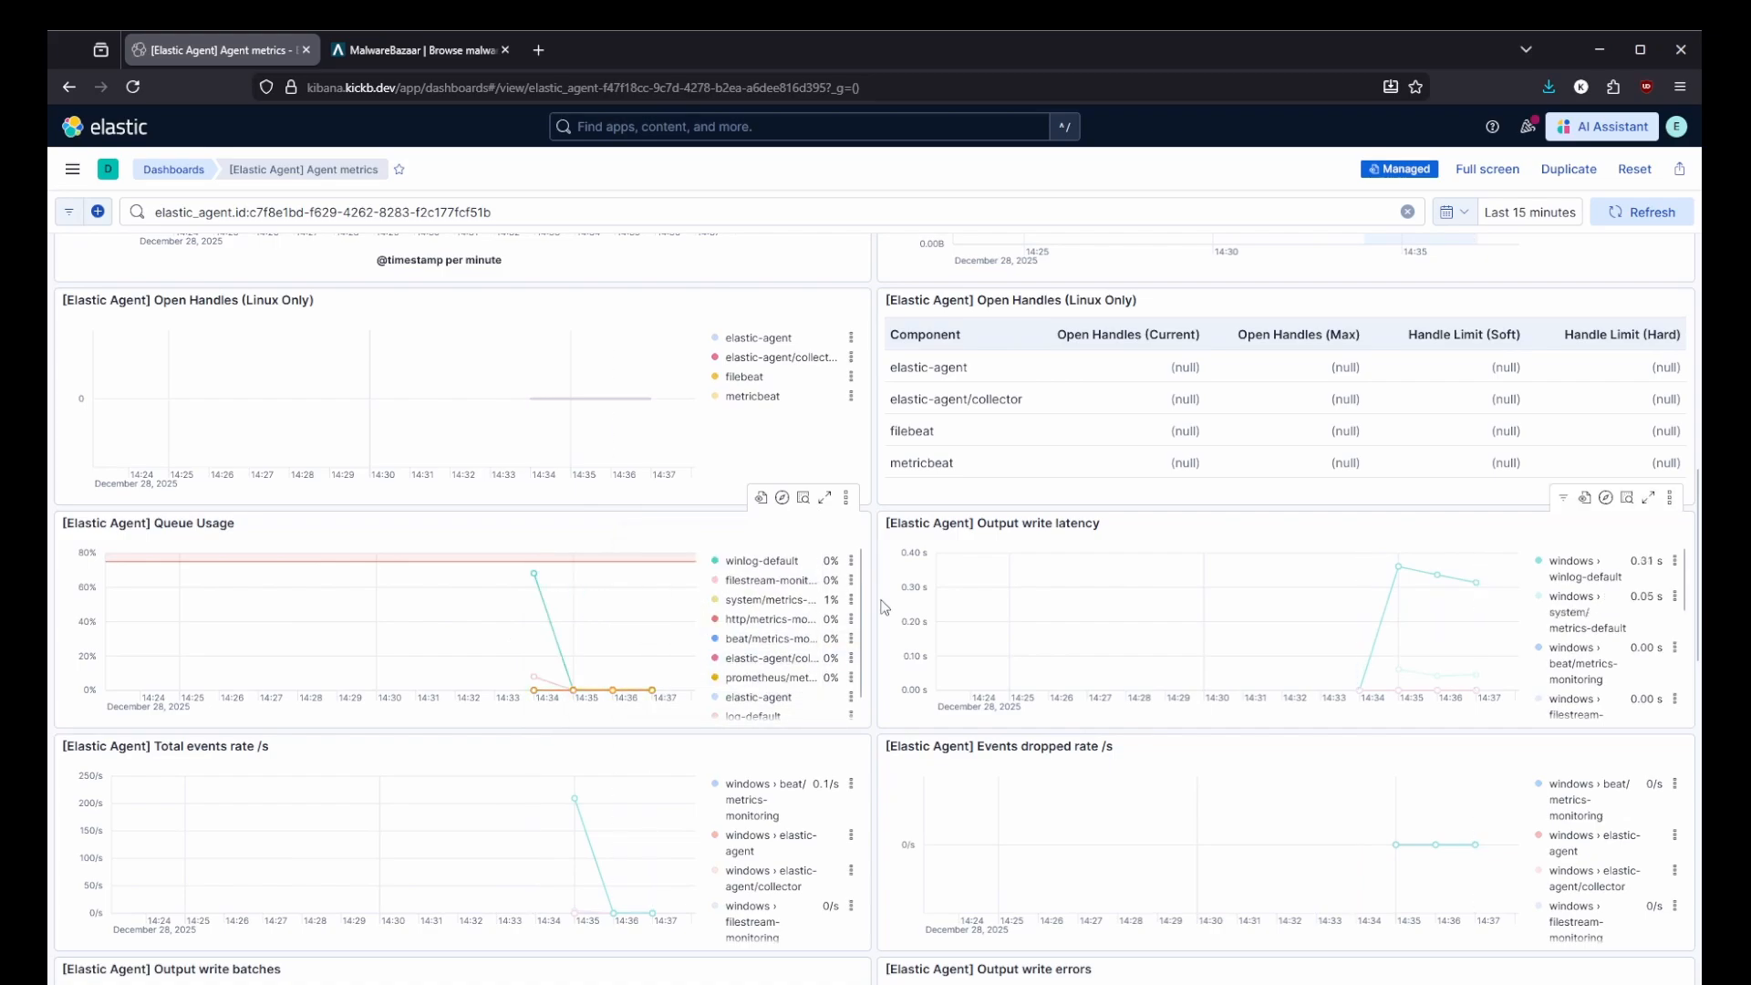
{"action": "scroll", "coordinate": [584, 566], "scroll_direction": "down", "scroll_amount": 1}
Set the agent metrics dashboard's time range to Today.
{"action": "left_click_drag", "start_coordinate": [639, 507], "coordinate": [576, 519]}
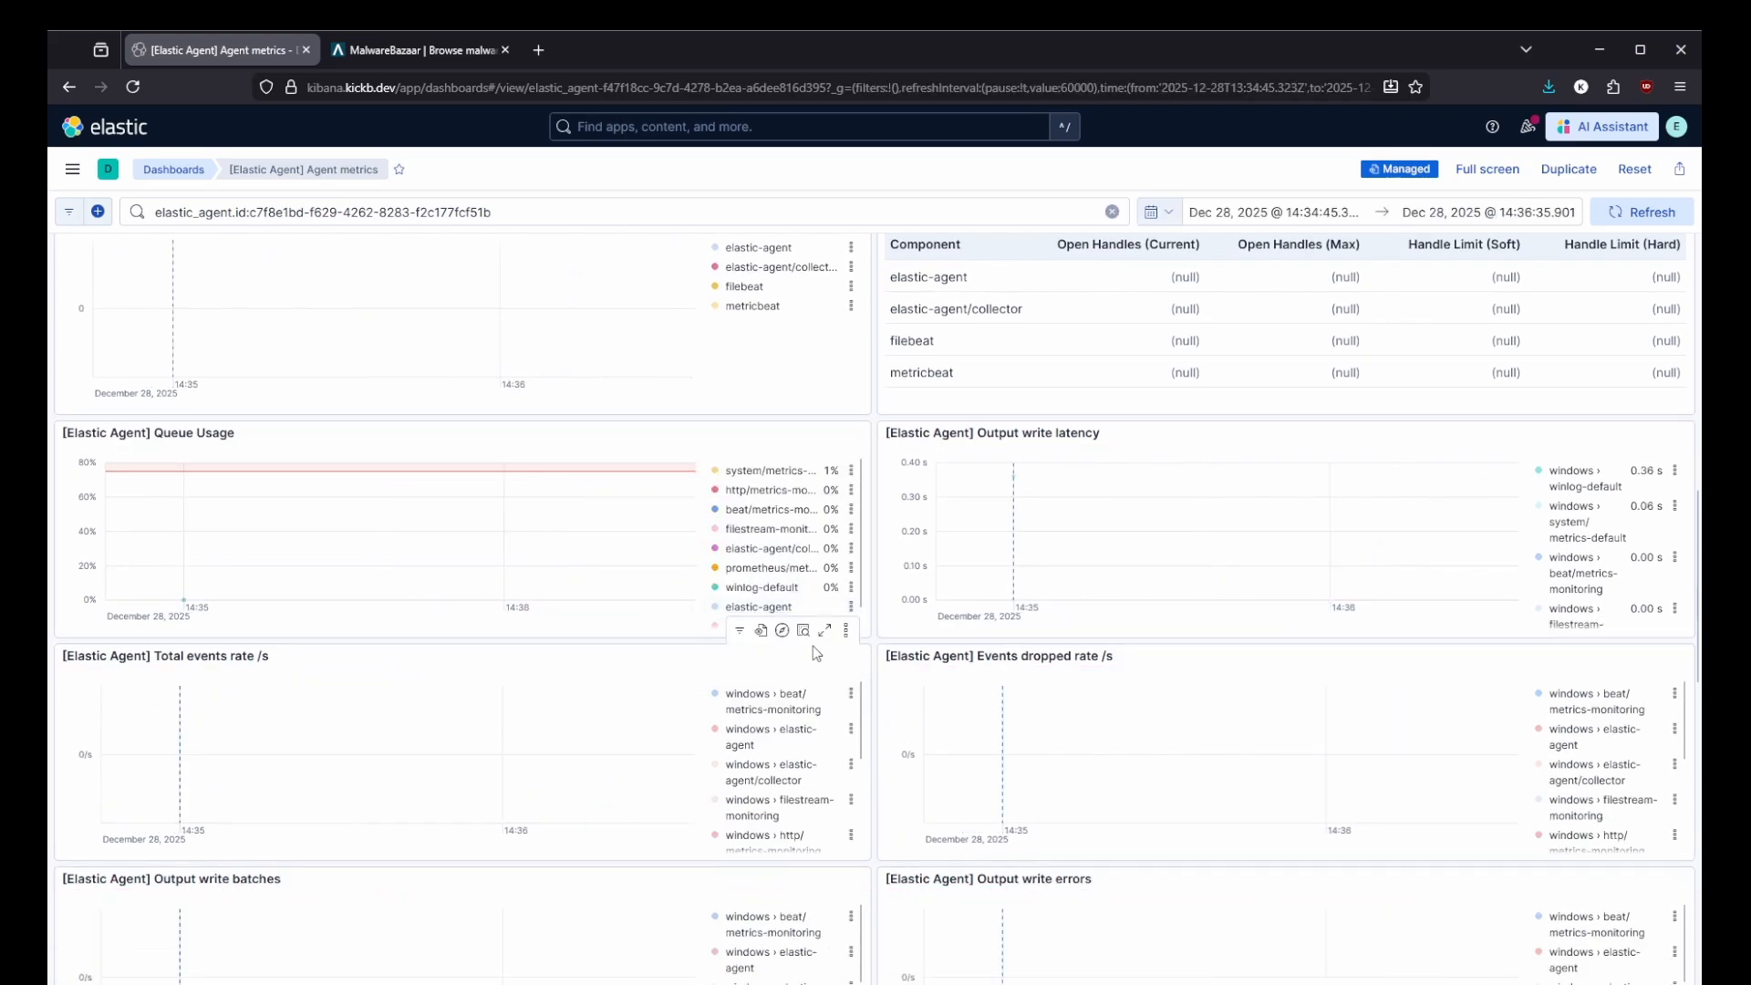
{"action": "scroll", "coordinate": [476, 593], "scroll_direction": "up", "scroll_amount": 10}
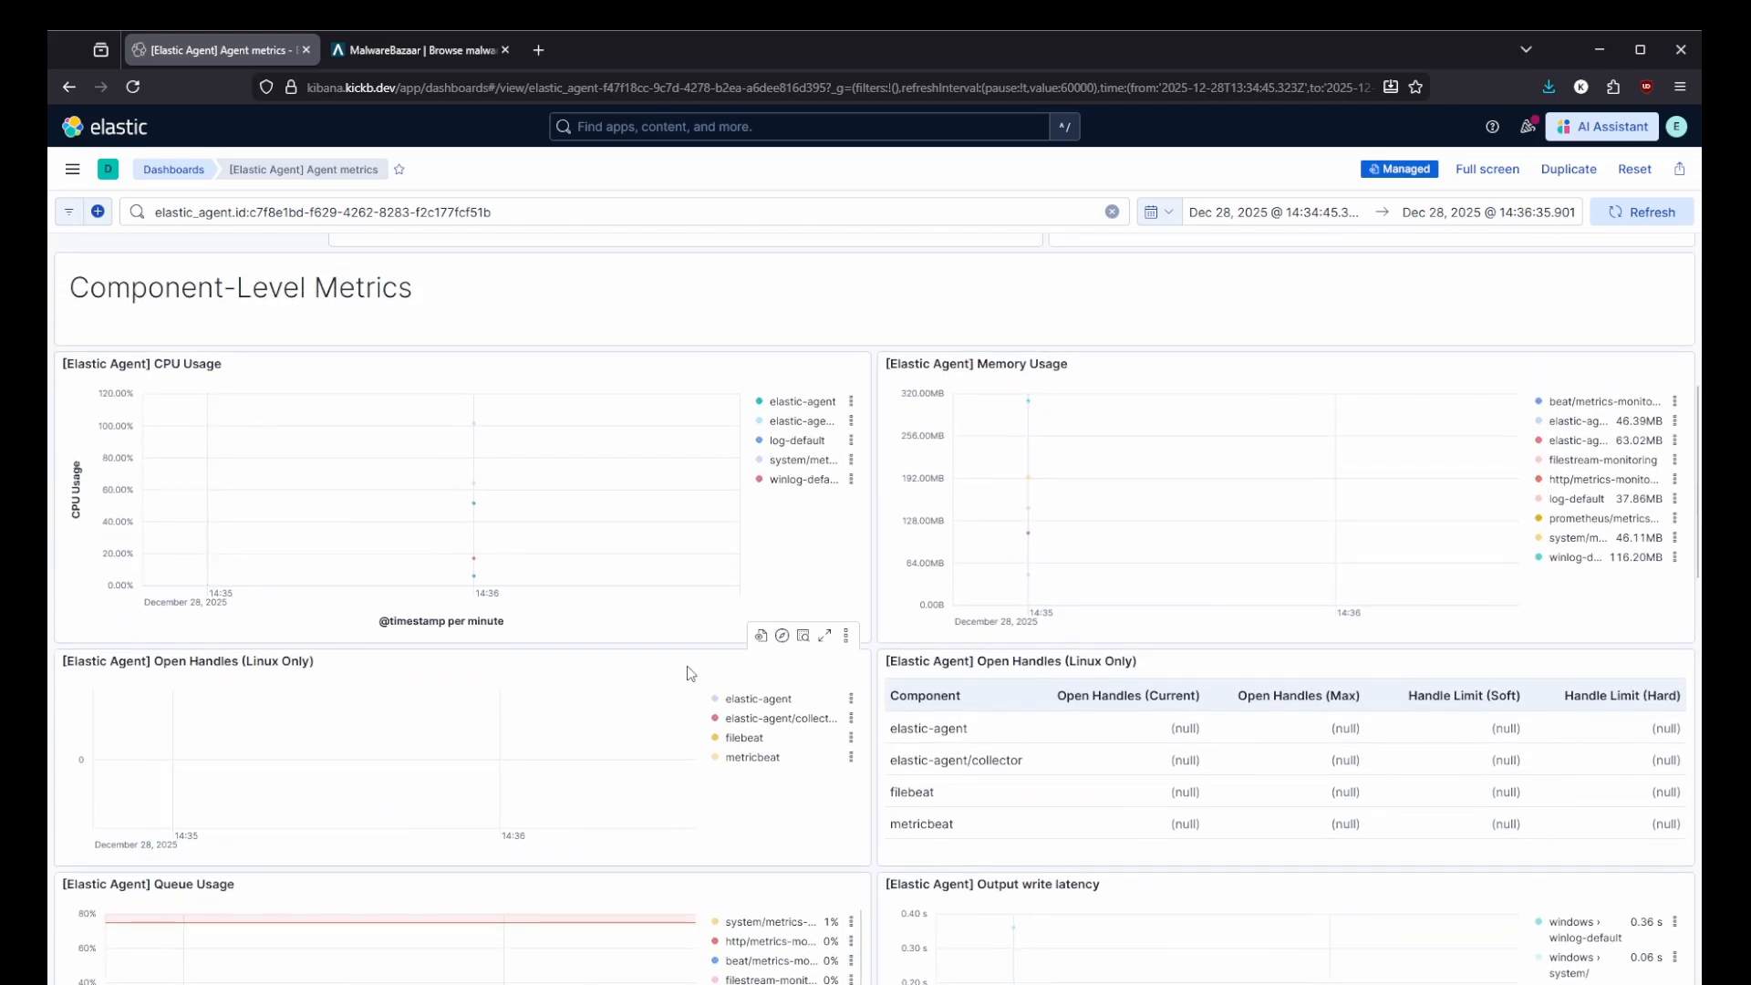
{"action": "scroll", "coordinate": [1038, 613], "scroll_direction": "up", "scroll_amount": 6}
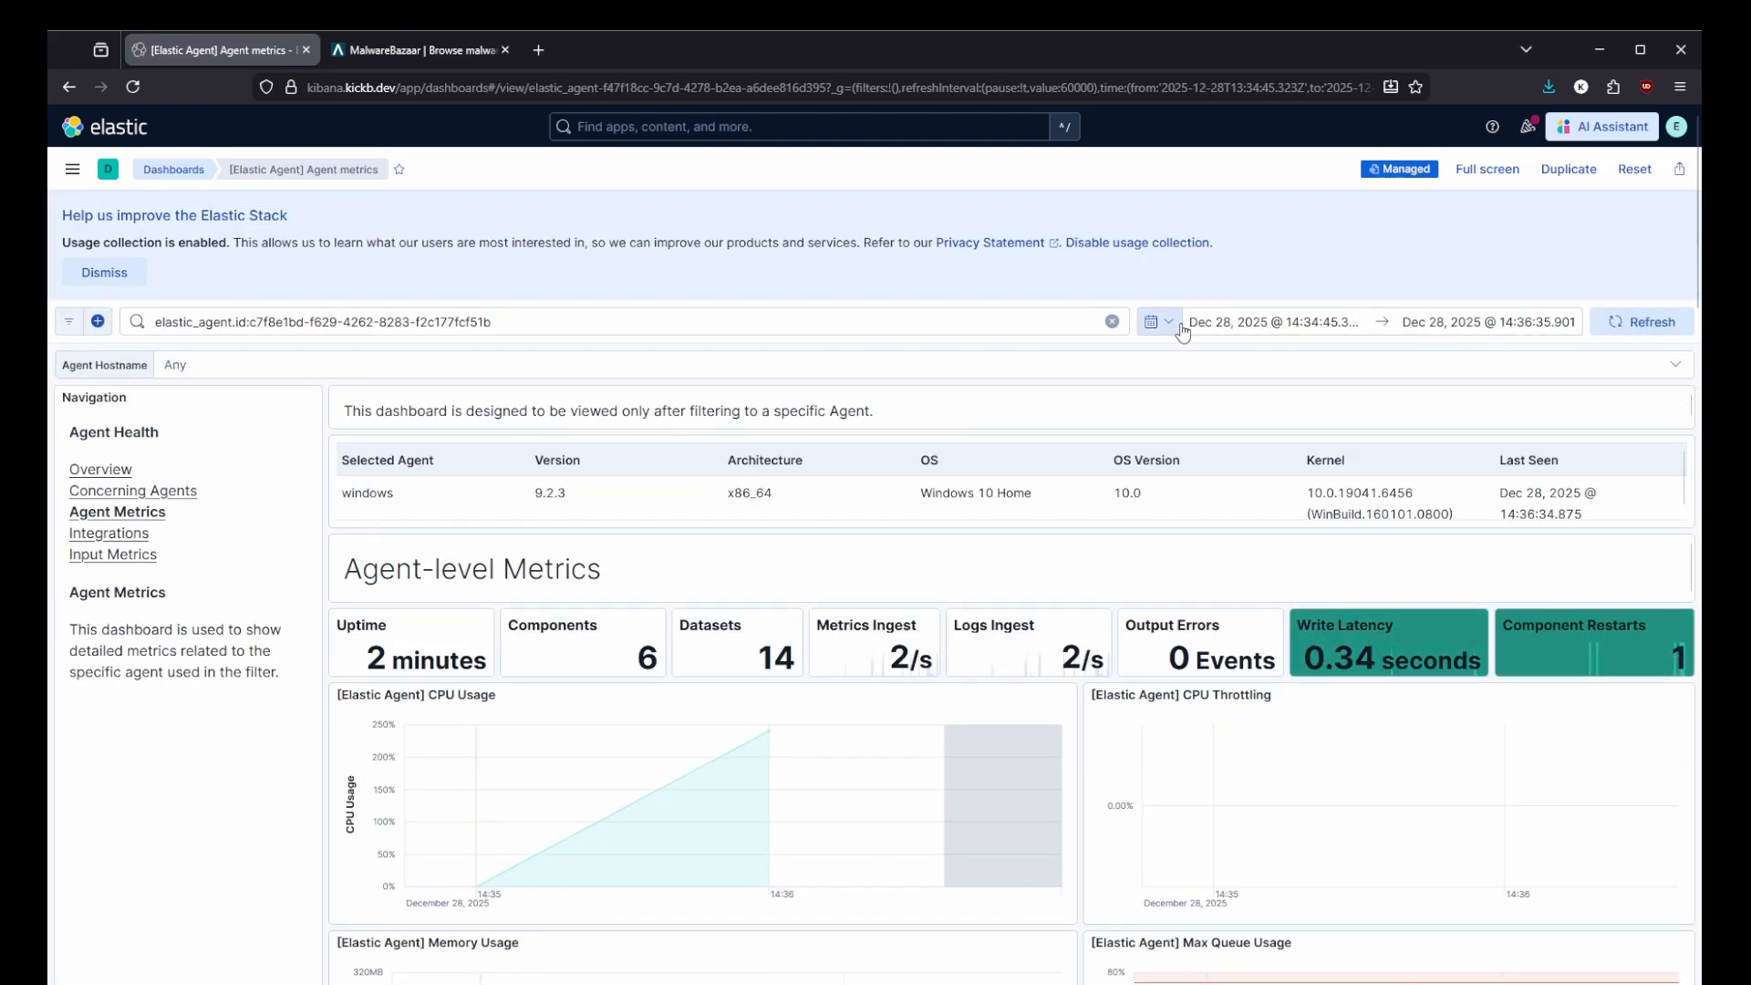
{"action": "left_click", "coordinate": [1162, 322]}
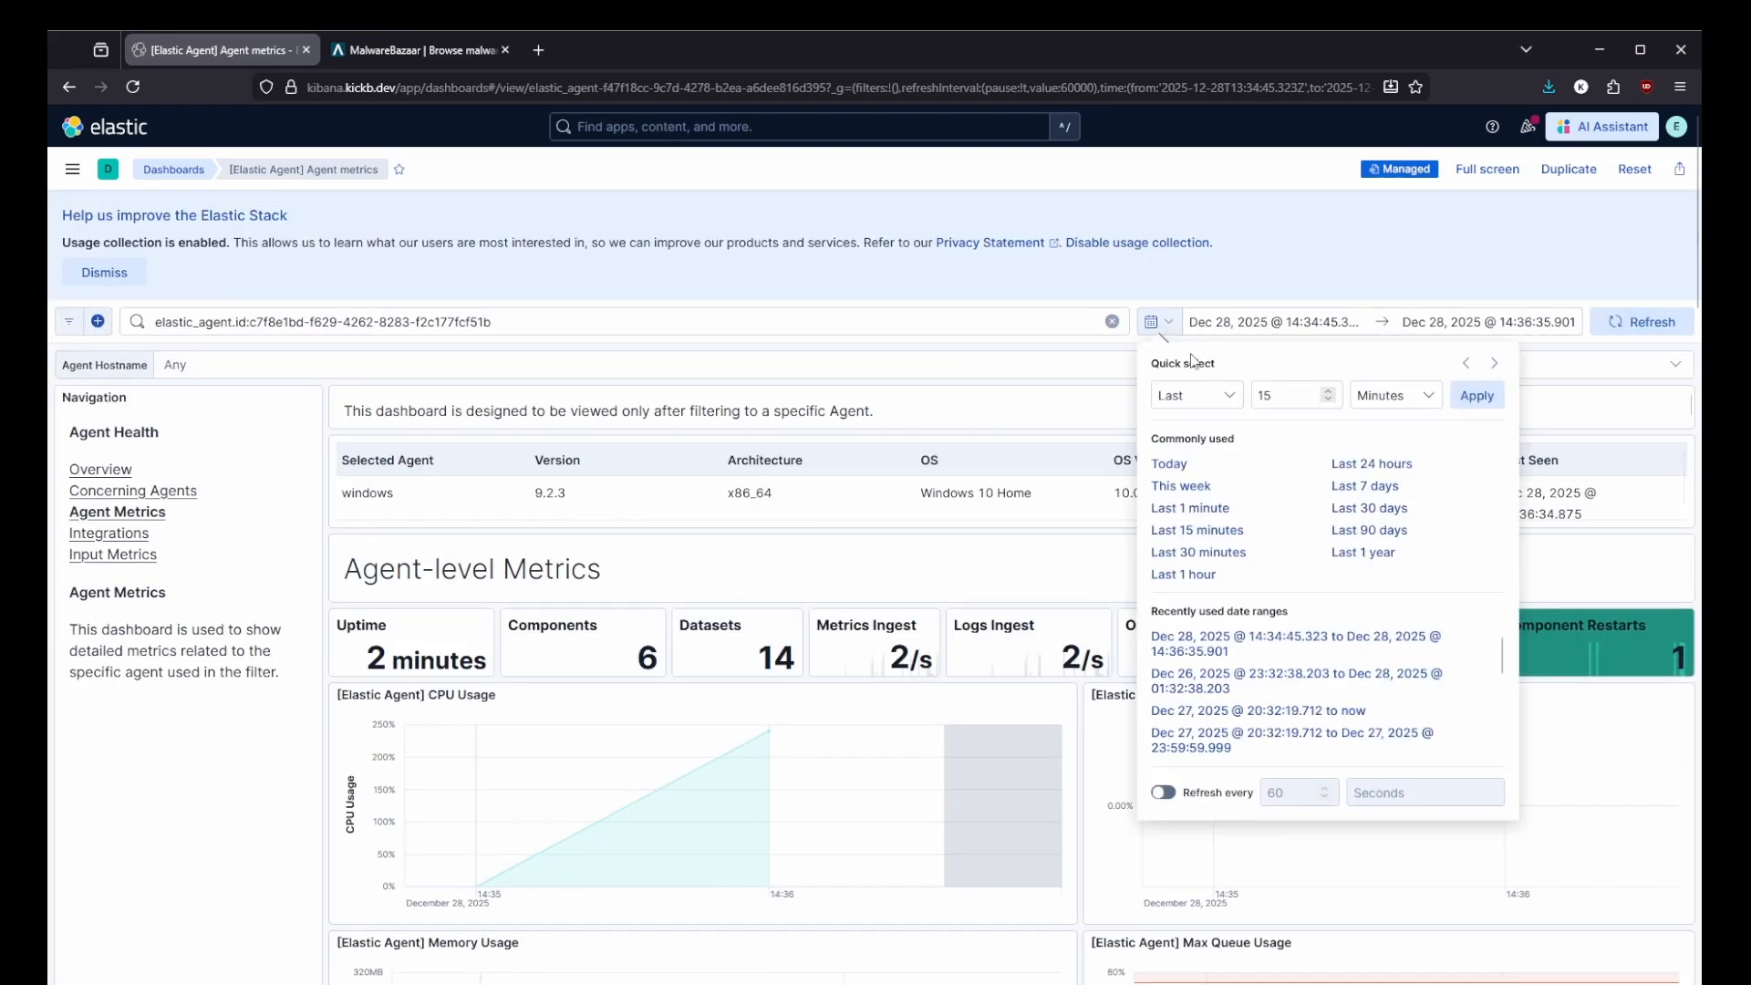
{"action": "left_click", "coordinate": [1169, 465]}
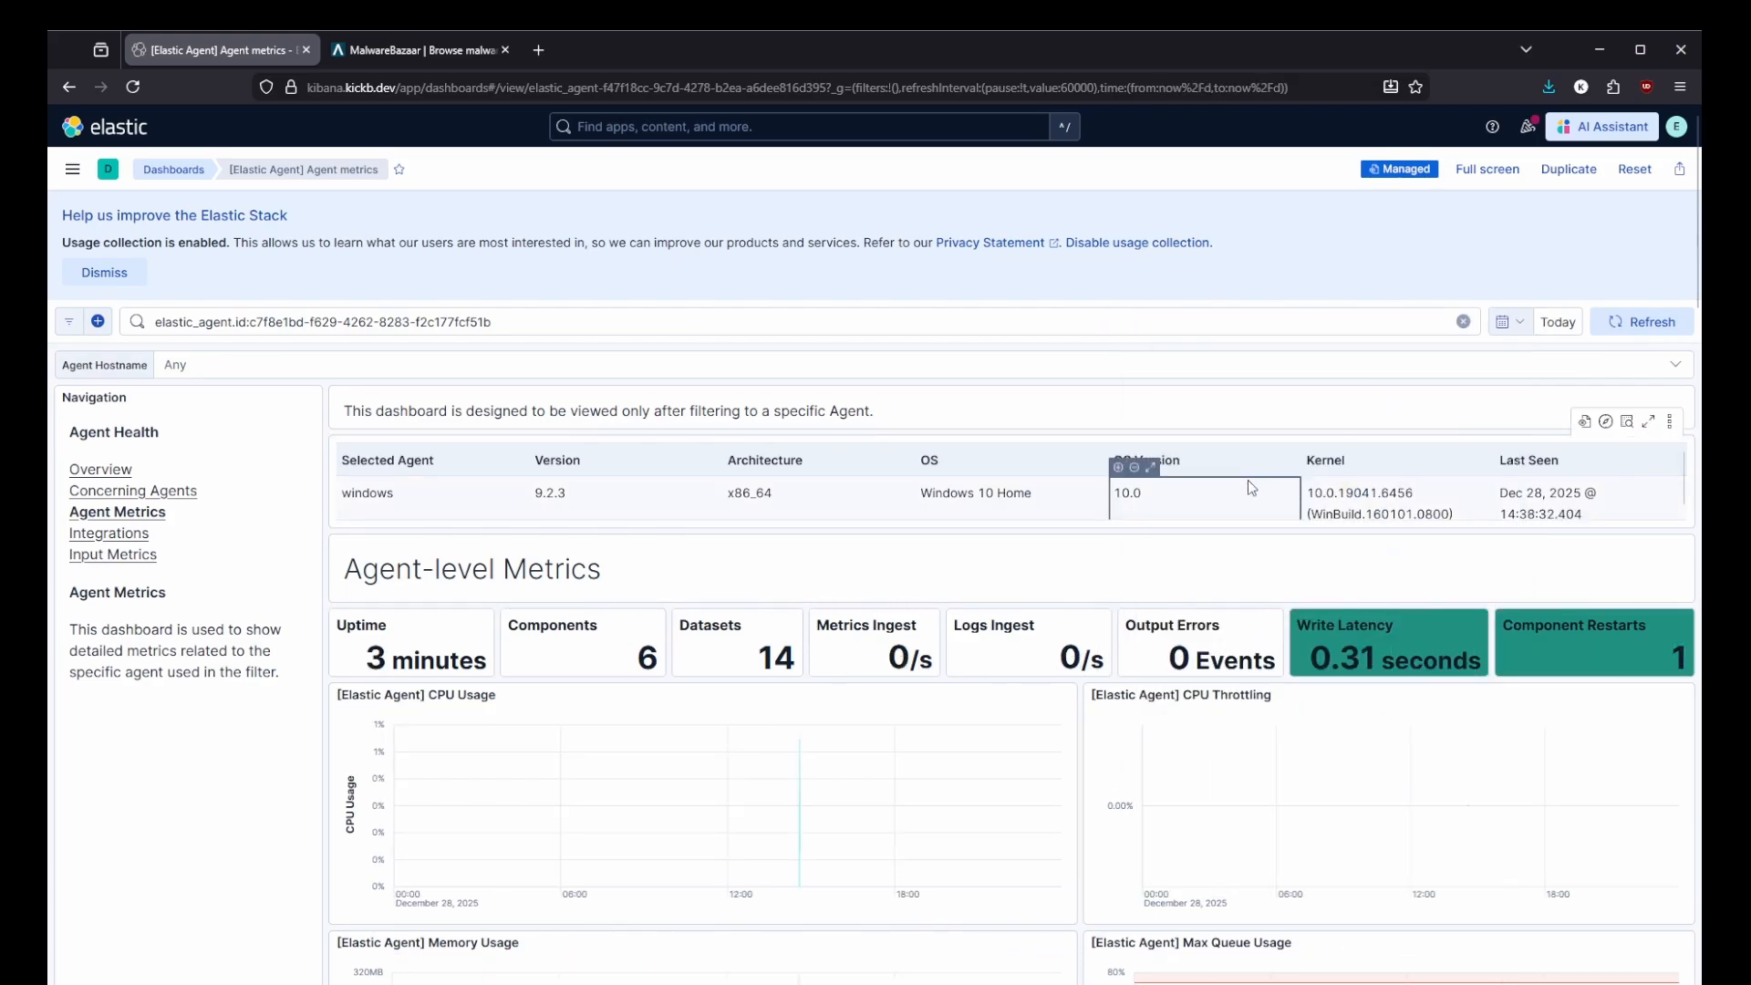
{"action": "scroll", "coordinate": [777, 621], "scroll_direction": "down", "scroll_amount": 2}
{"action": "scroll", "coordinate": [777, 621], "scroll_direction": "up", "scroll_amount": 3}
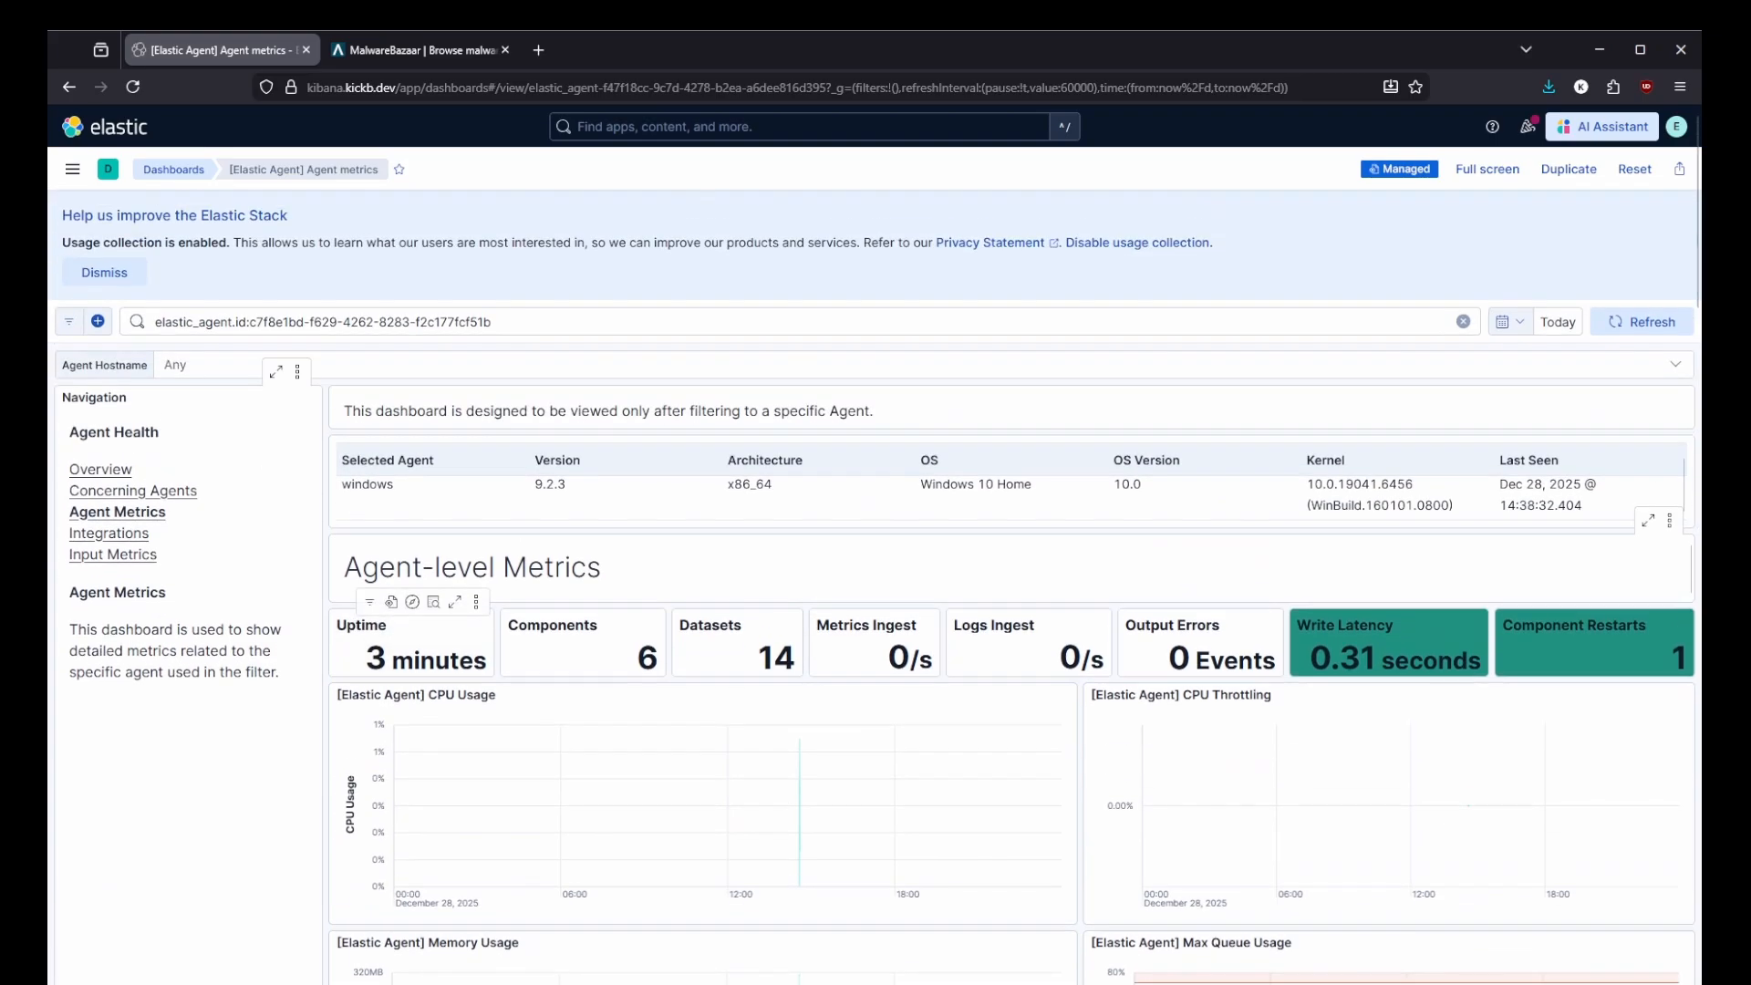
Open the Elastic Agent Overview dashboard and review the agent counts and integration volume.
{"action": "left_click", "coordinate": [100, 482]}
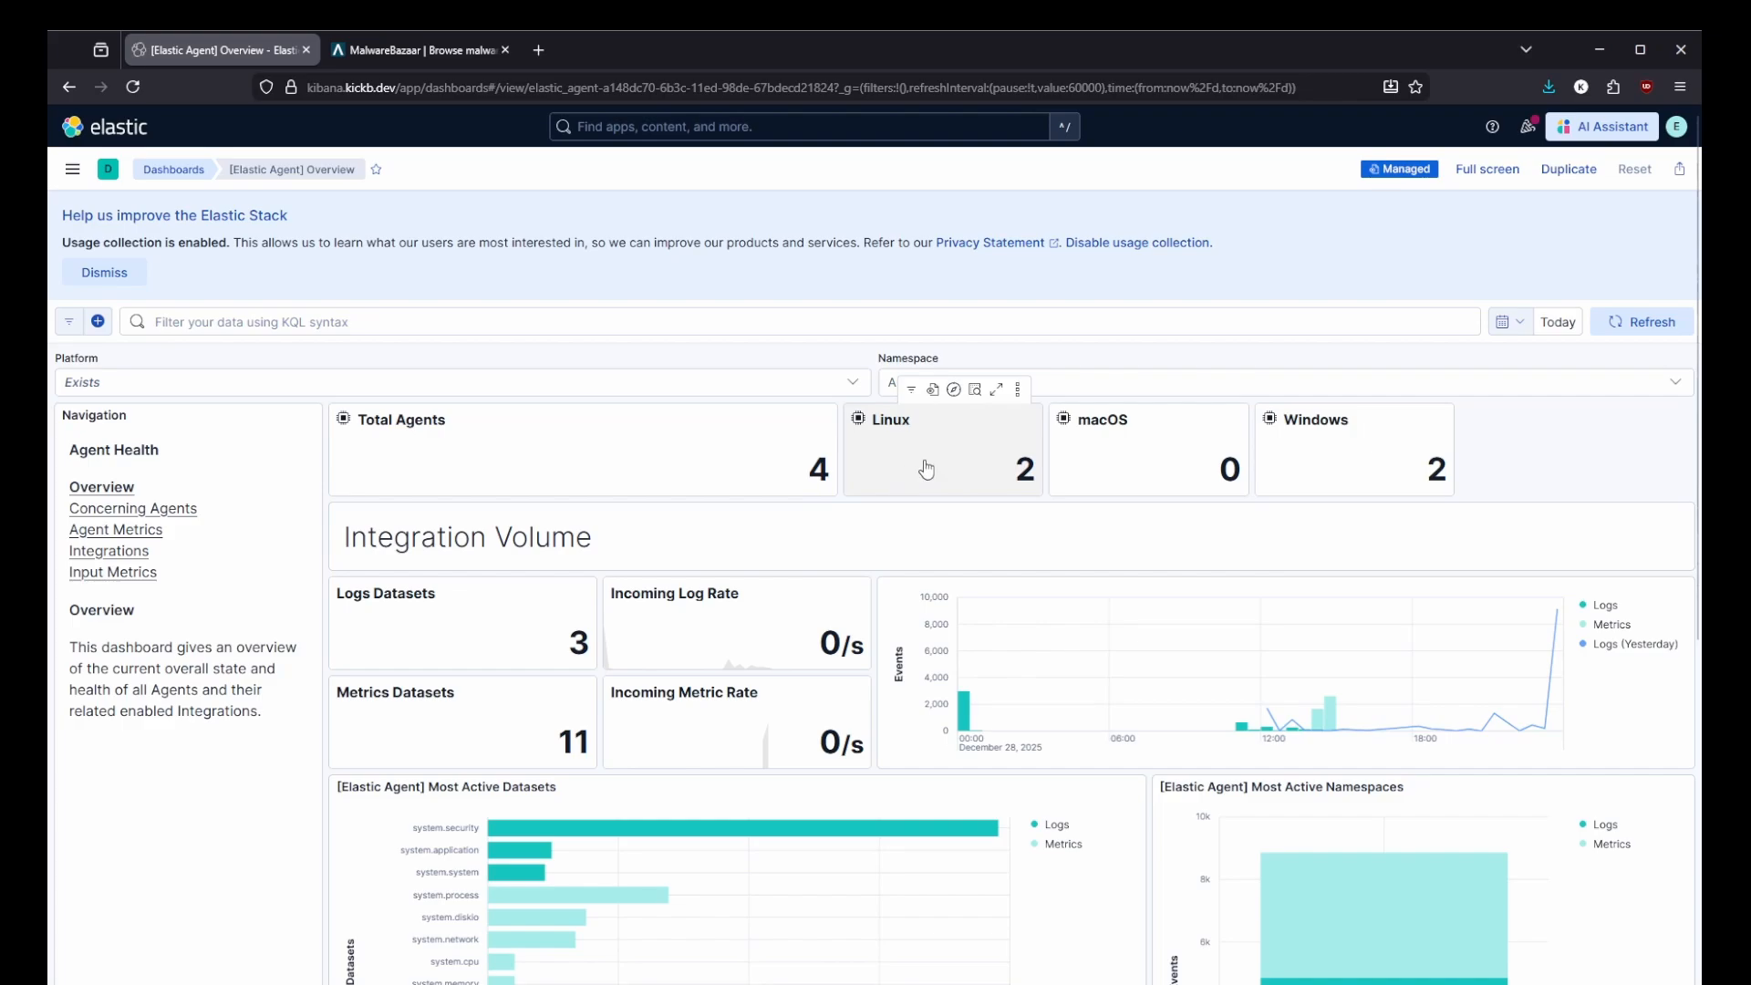
{"action": "scroll", "coordinate": [925, 468], "scroll_direction": "down", "scroll_amount": 2}
{"action": "scroll", "coordinate": [803, 467], "scroll_direction": "up", "scroll_amount": 2}
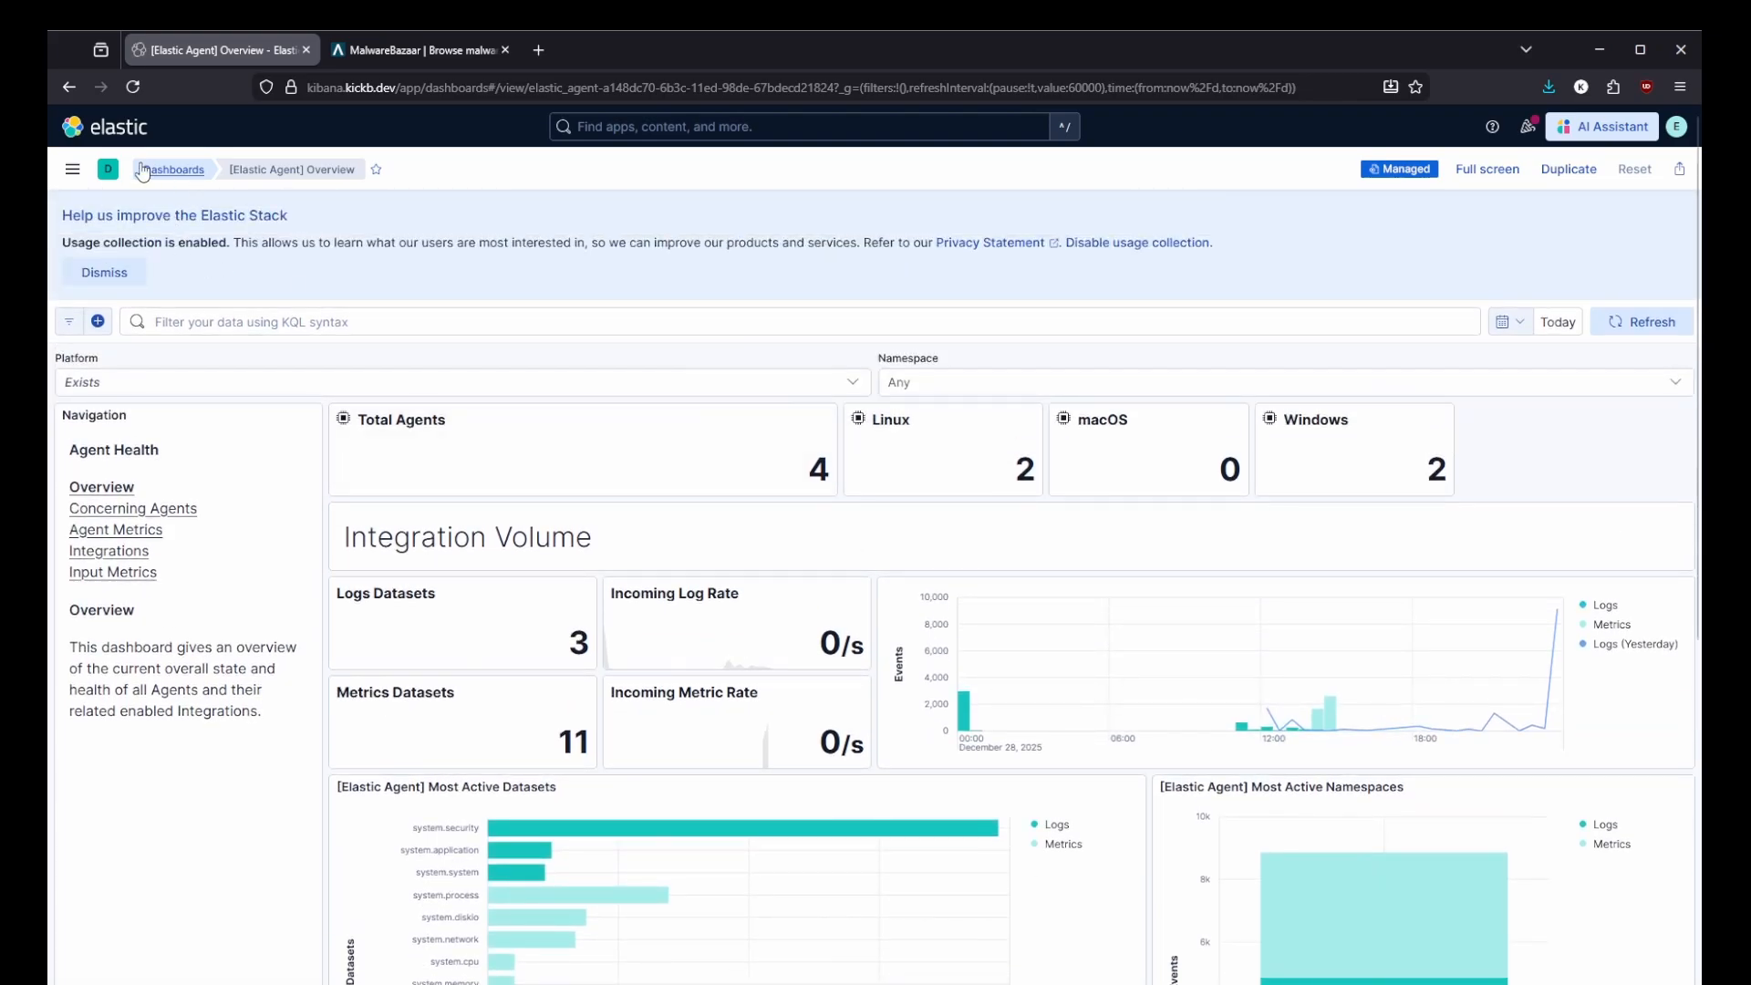
Return to the Fleet agents list, open the kick agent's details and expand its system-2 integration.
{"action": "left_click", "coordinate": [73, 170]}
{"action": "scroll", "coordinate": [140, 449], "scroll_direction": "down", "scroll_amount": 10}
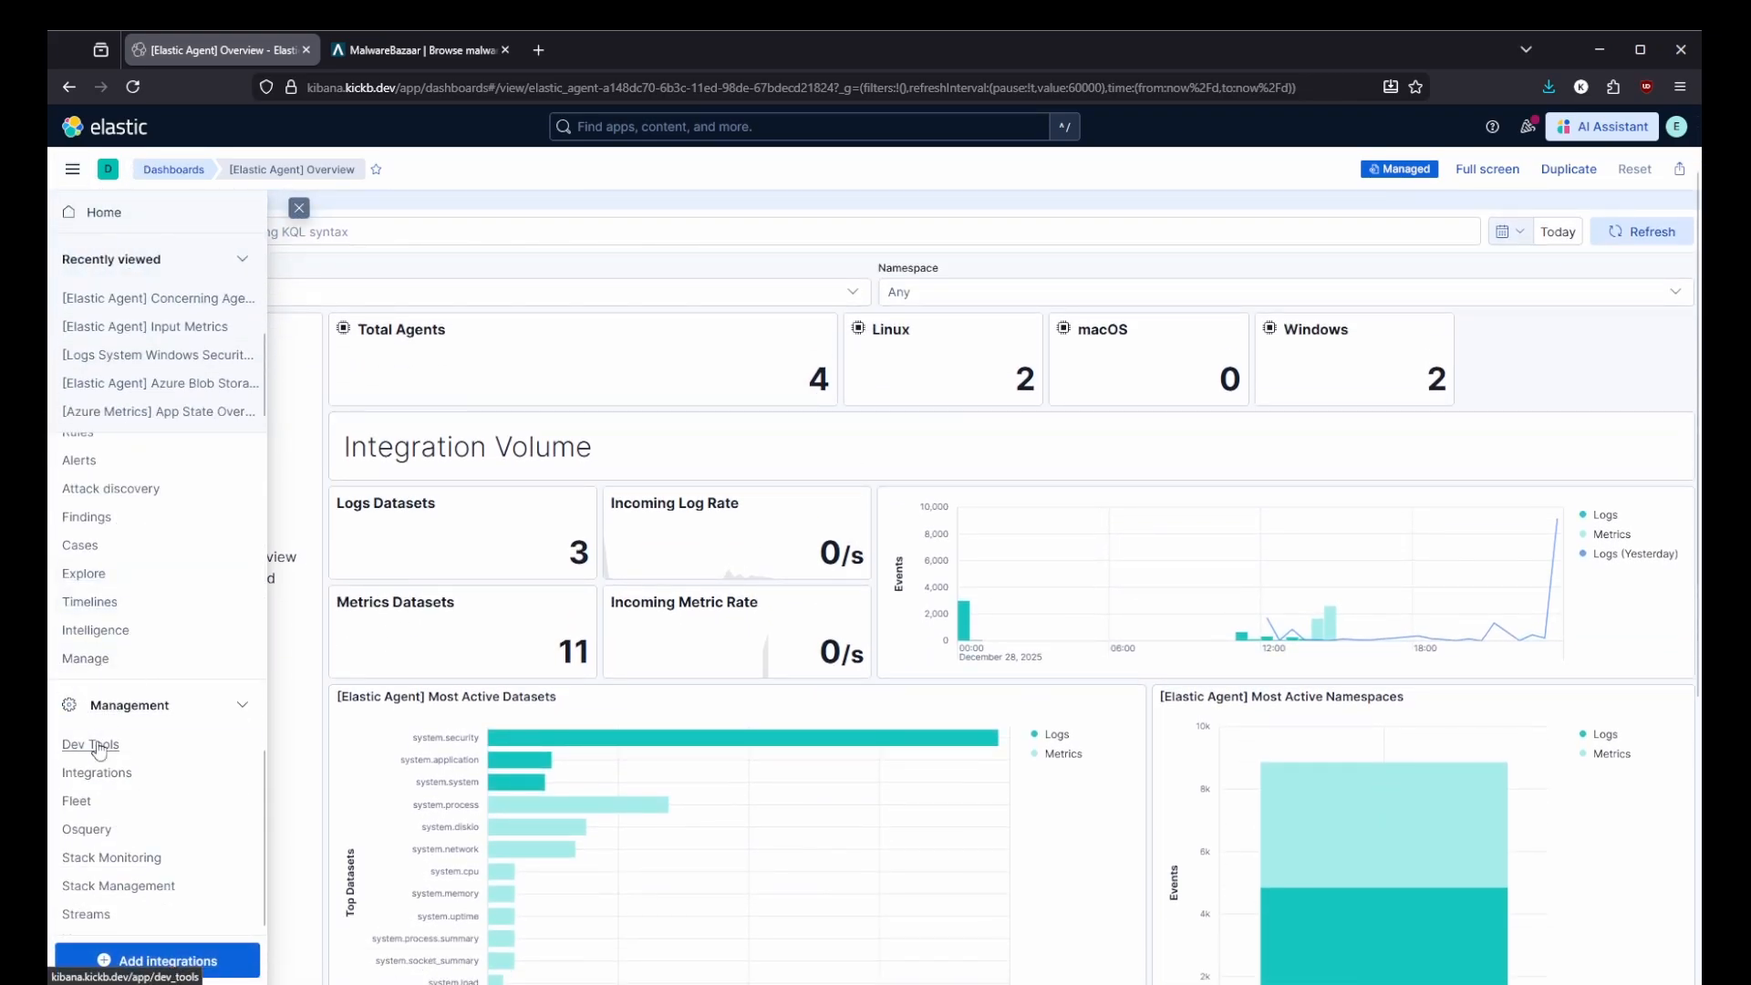
{"action": "left_click", "coordinate": [76, 803]}
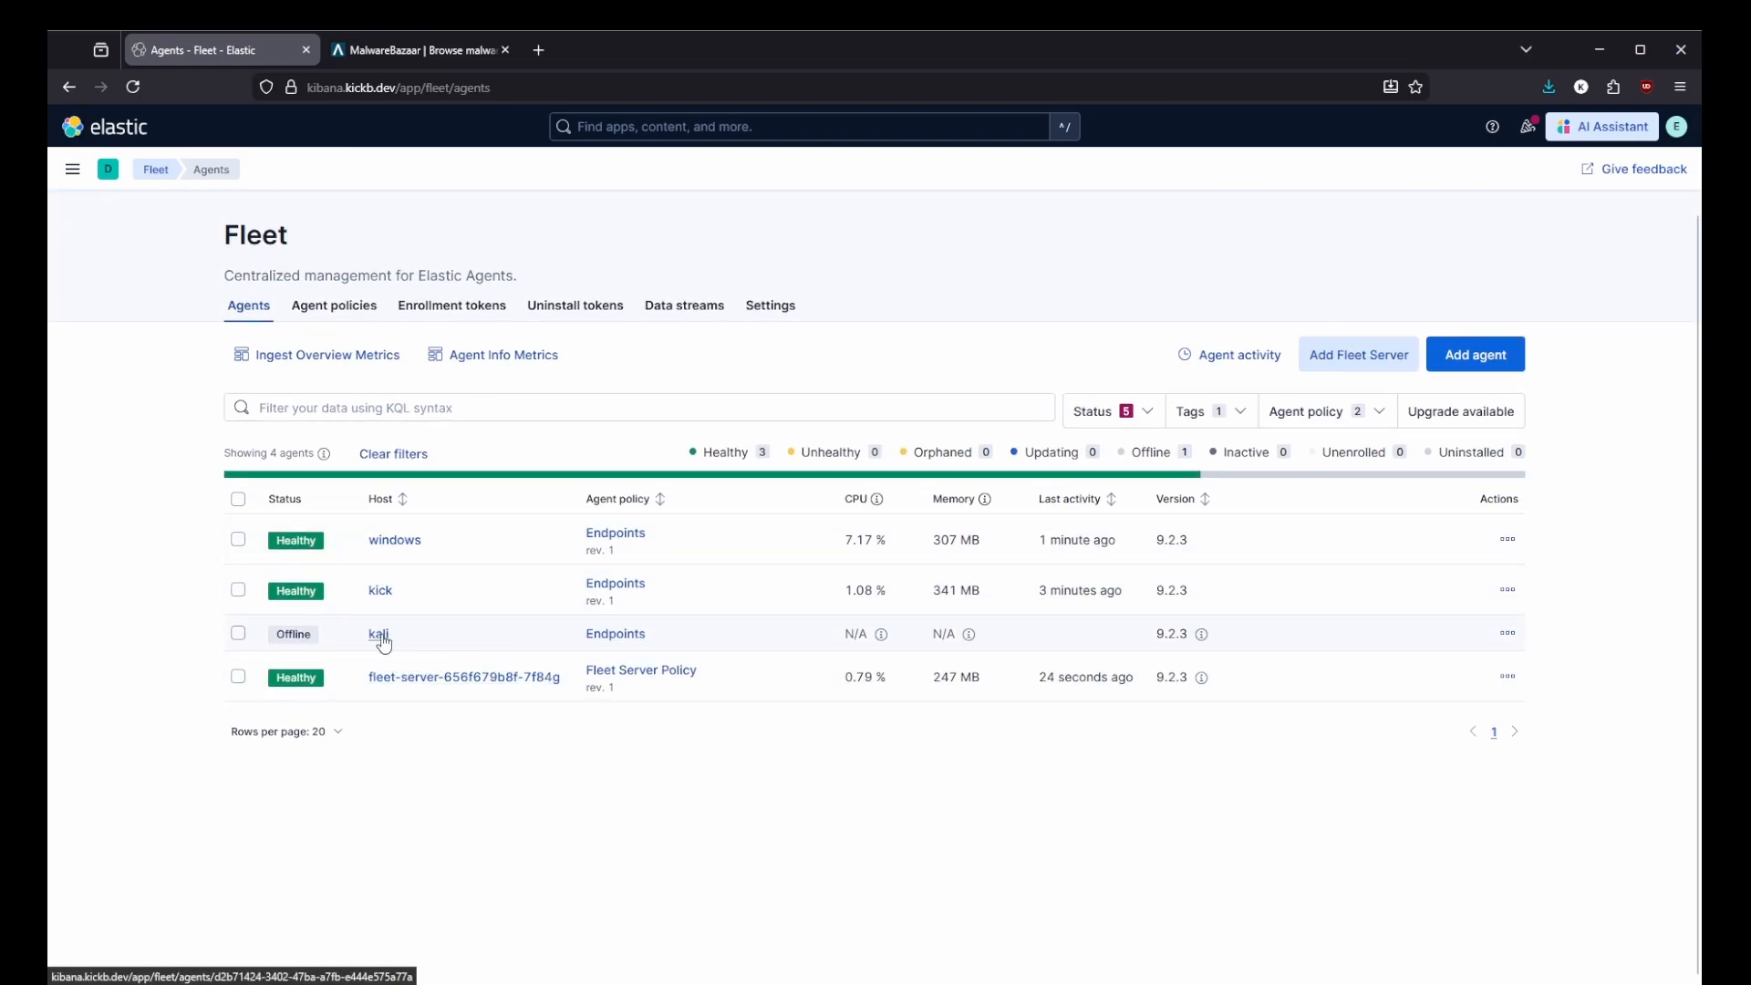
{"action": "left_click", "coordinate": [381, 591]}
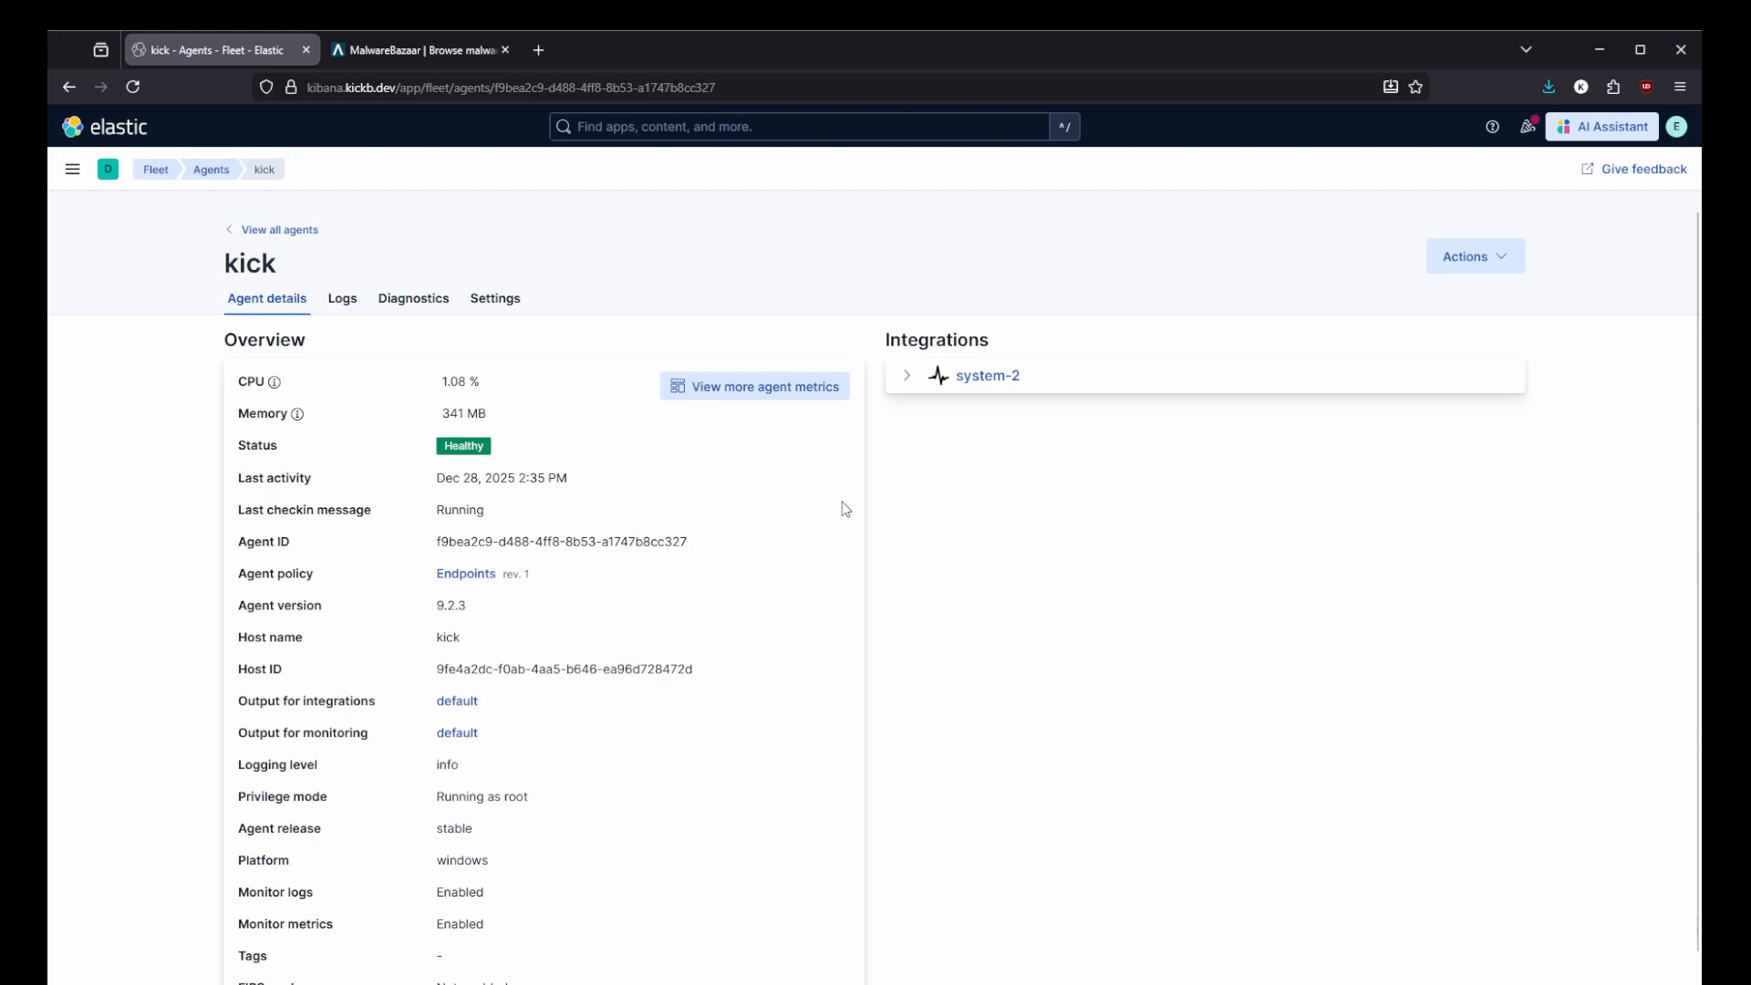
{"action": "left_click", "coordinate": [906, 374]}
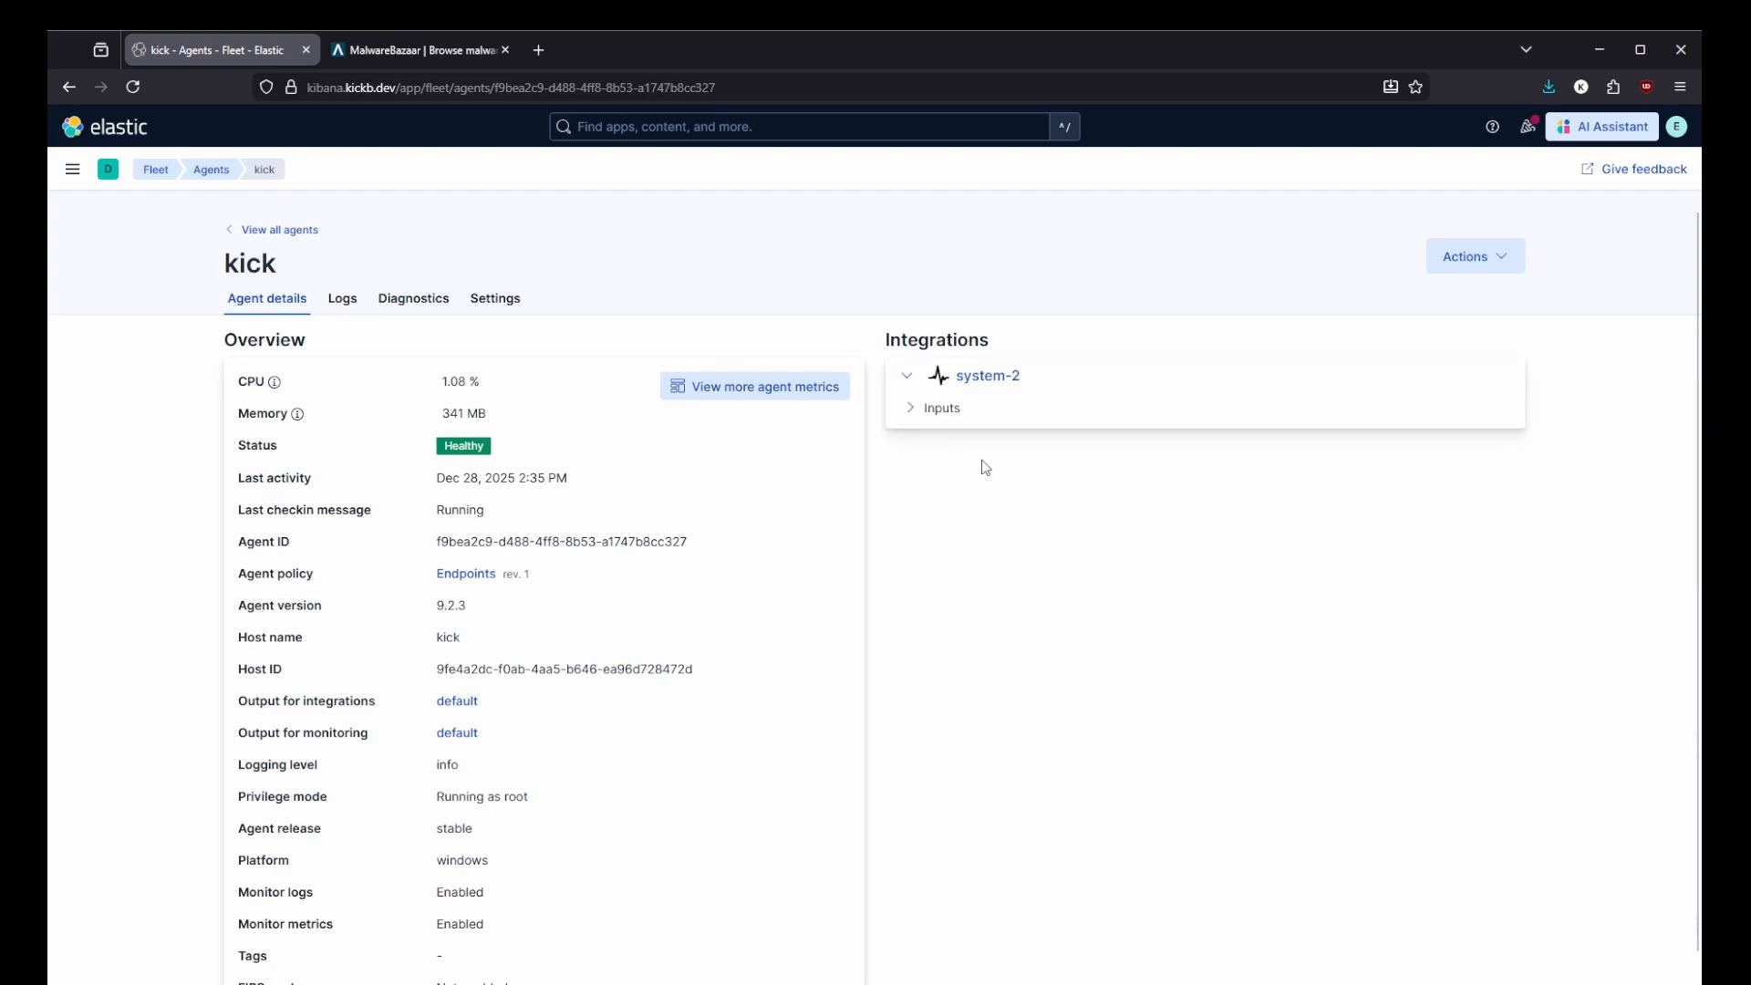
Examine the kick agent's full metrics dashboard, including its component-level charts.
{"action": "left_click", "coordinate": [772, 383]}
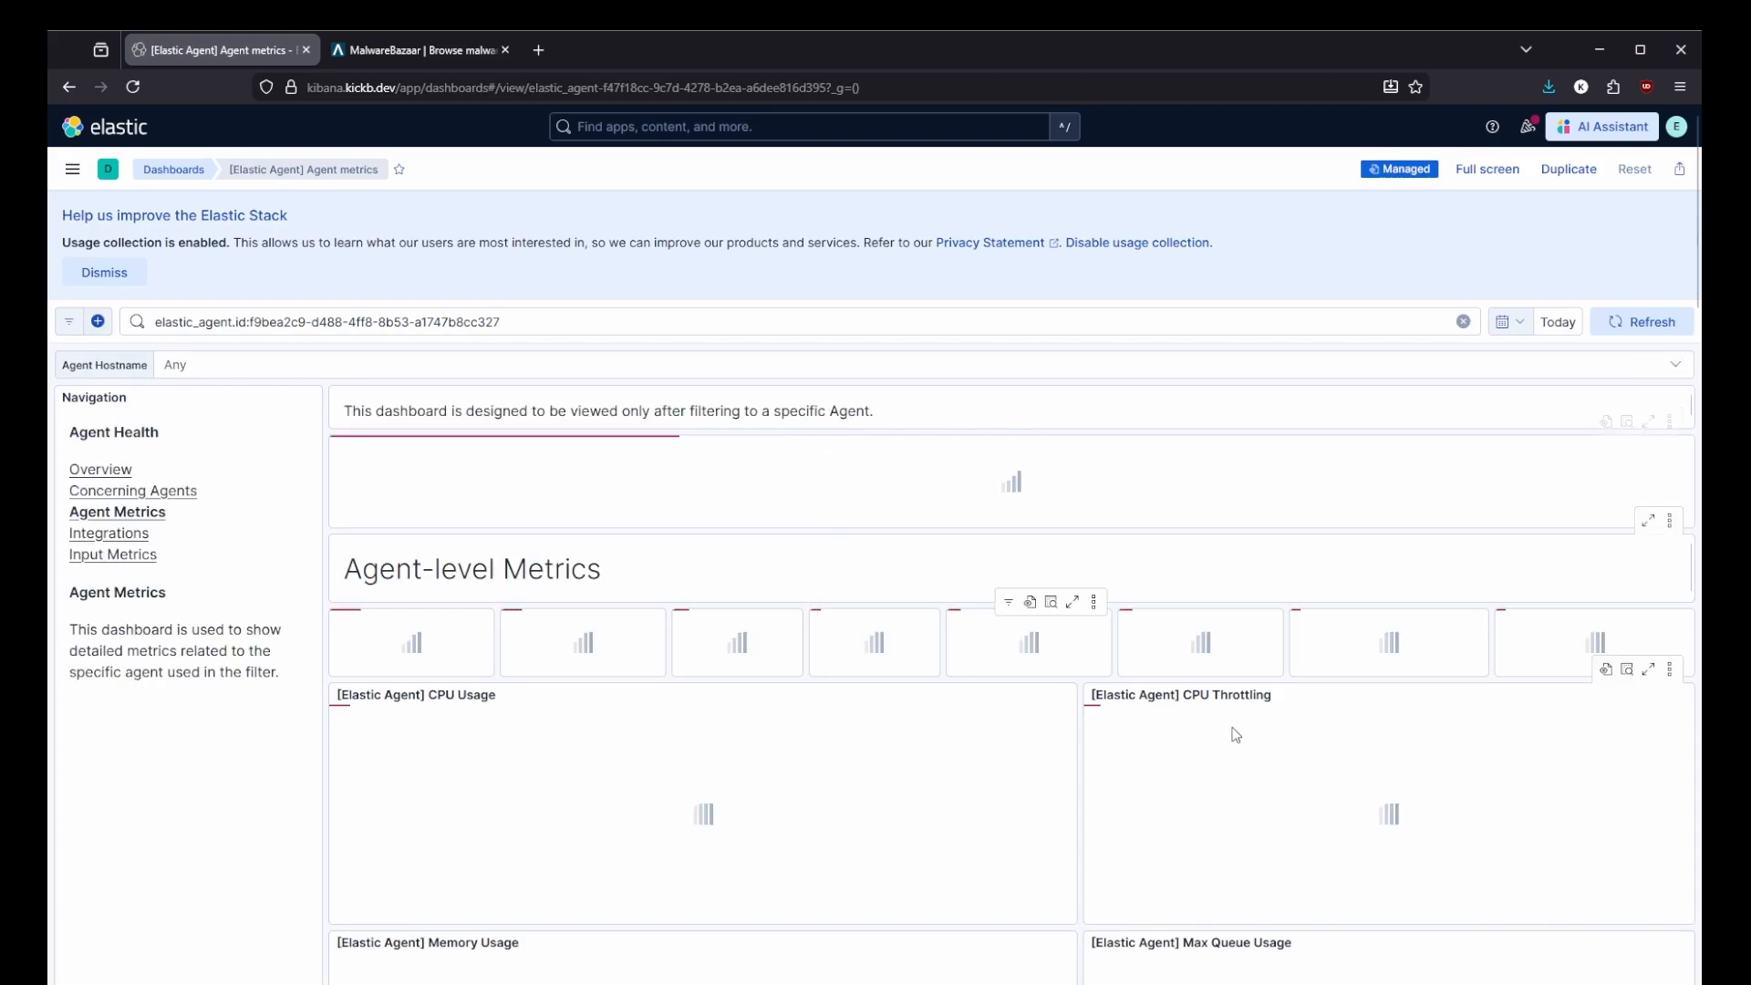
{"action": "scroll", "coordinate": [1056, 627], "scroll_direction": "down", "scroll_amount": 2}
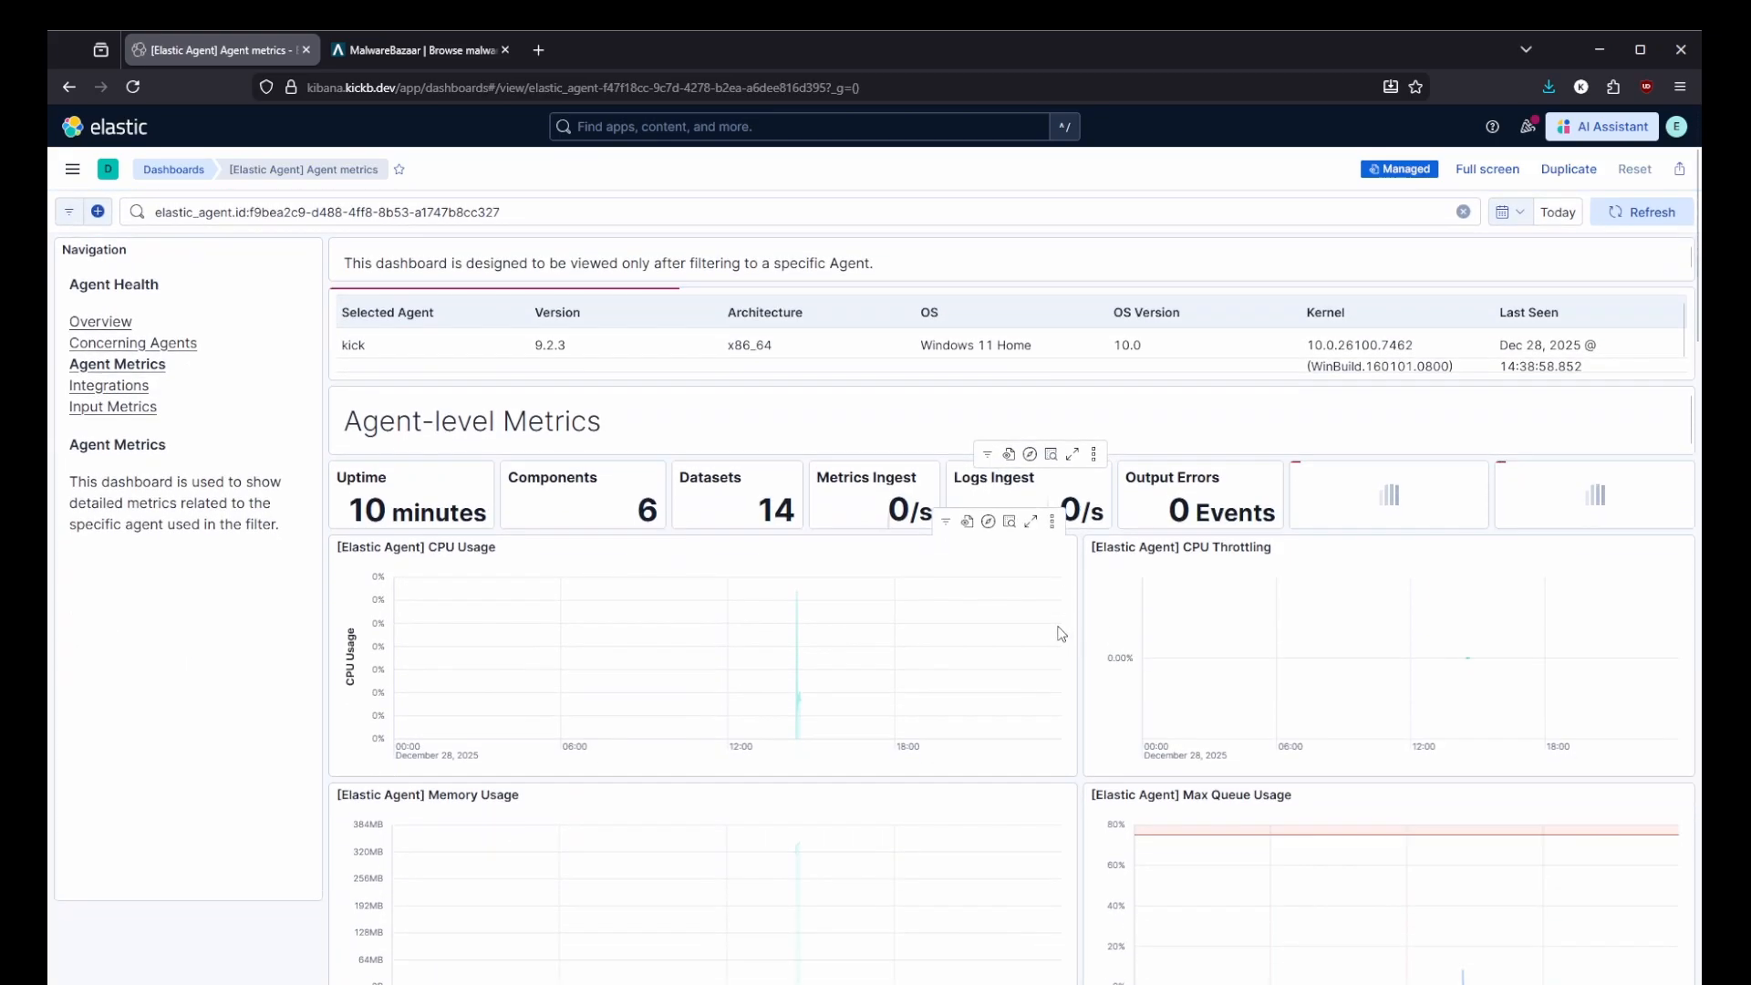
{"action": "scroll", "coordinate": [1122, 693], "scroll_direction": "down", "scroll_amount": 10}
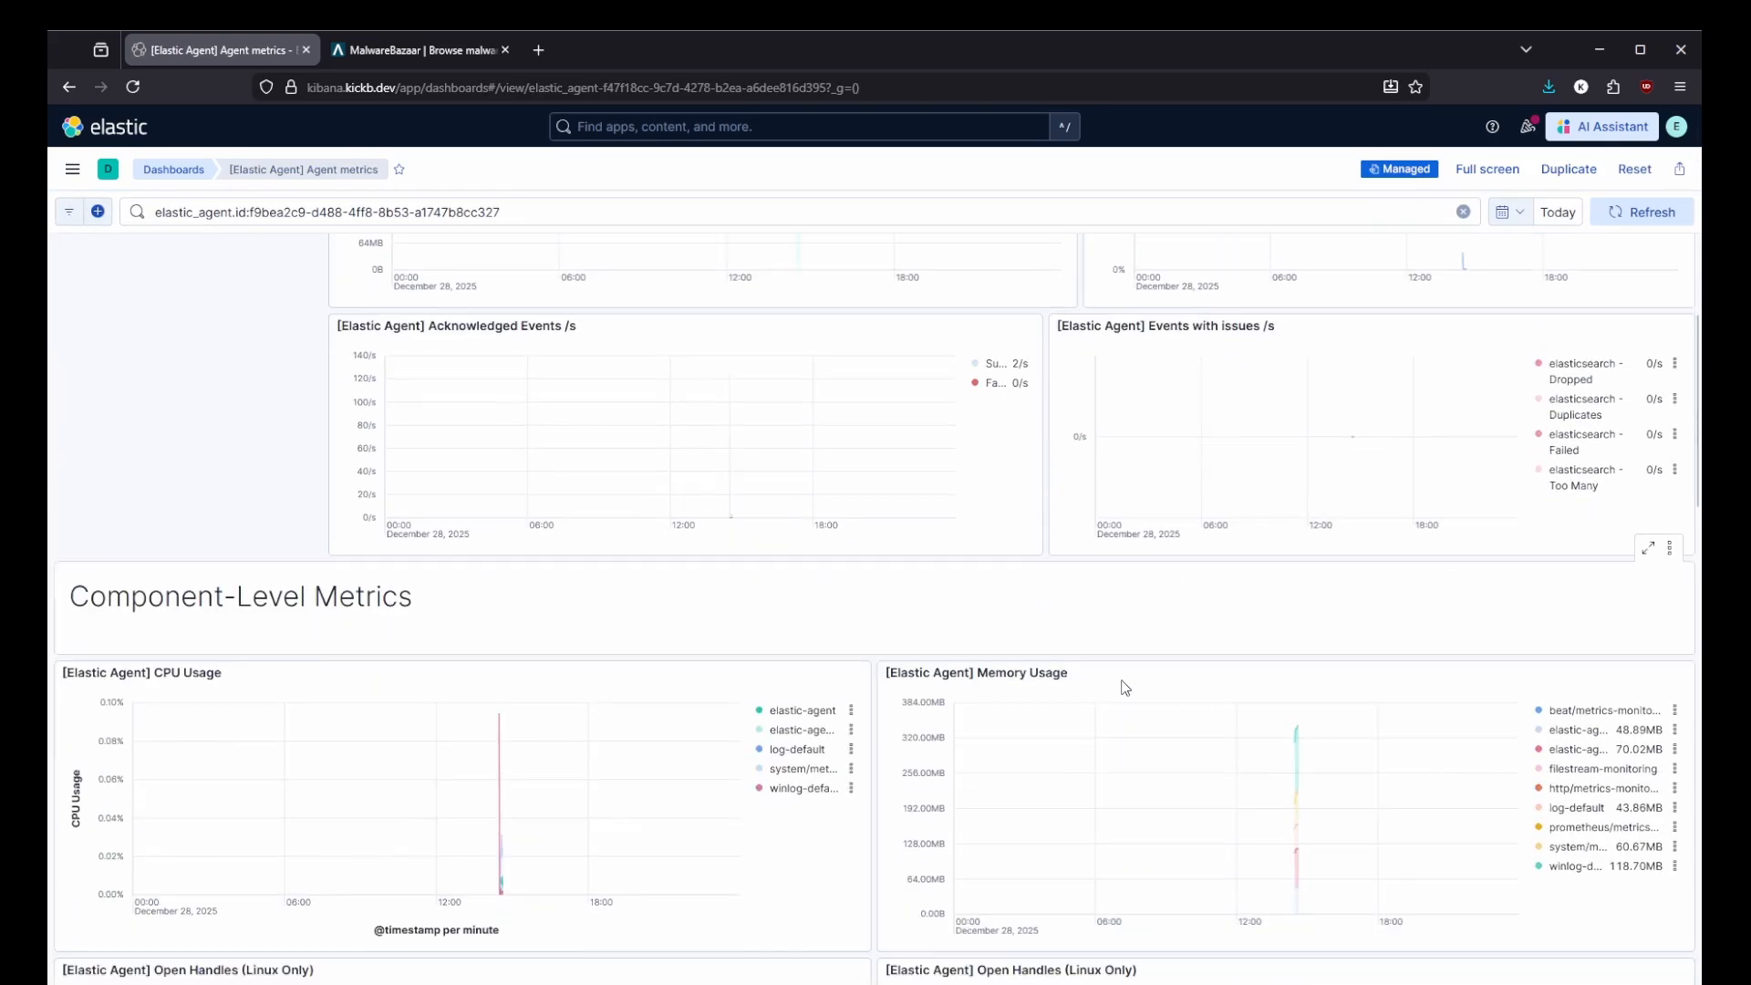
{"action": "scroll", "coordinate": [1087, 696], "scroll_direction": "down", "scroll_amount": 15}
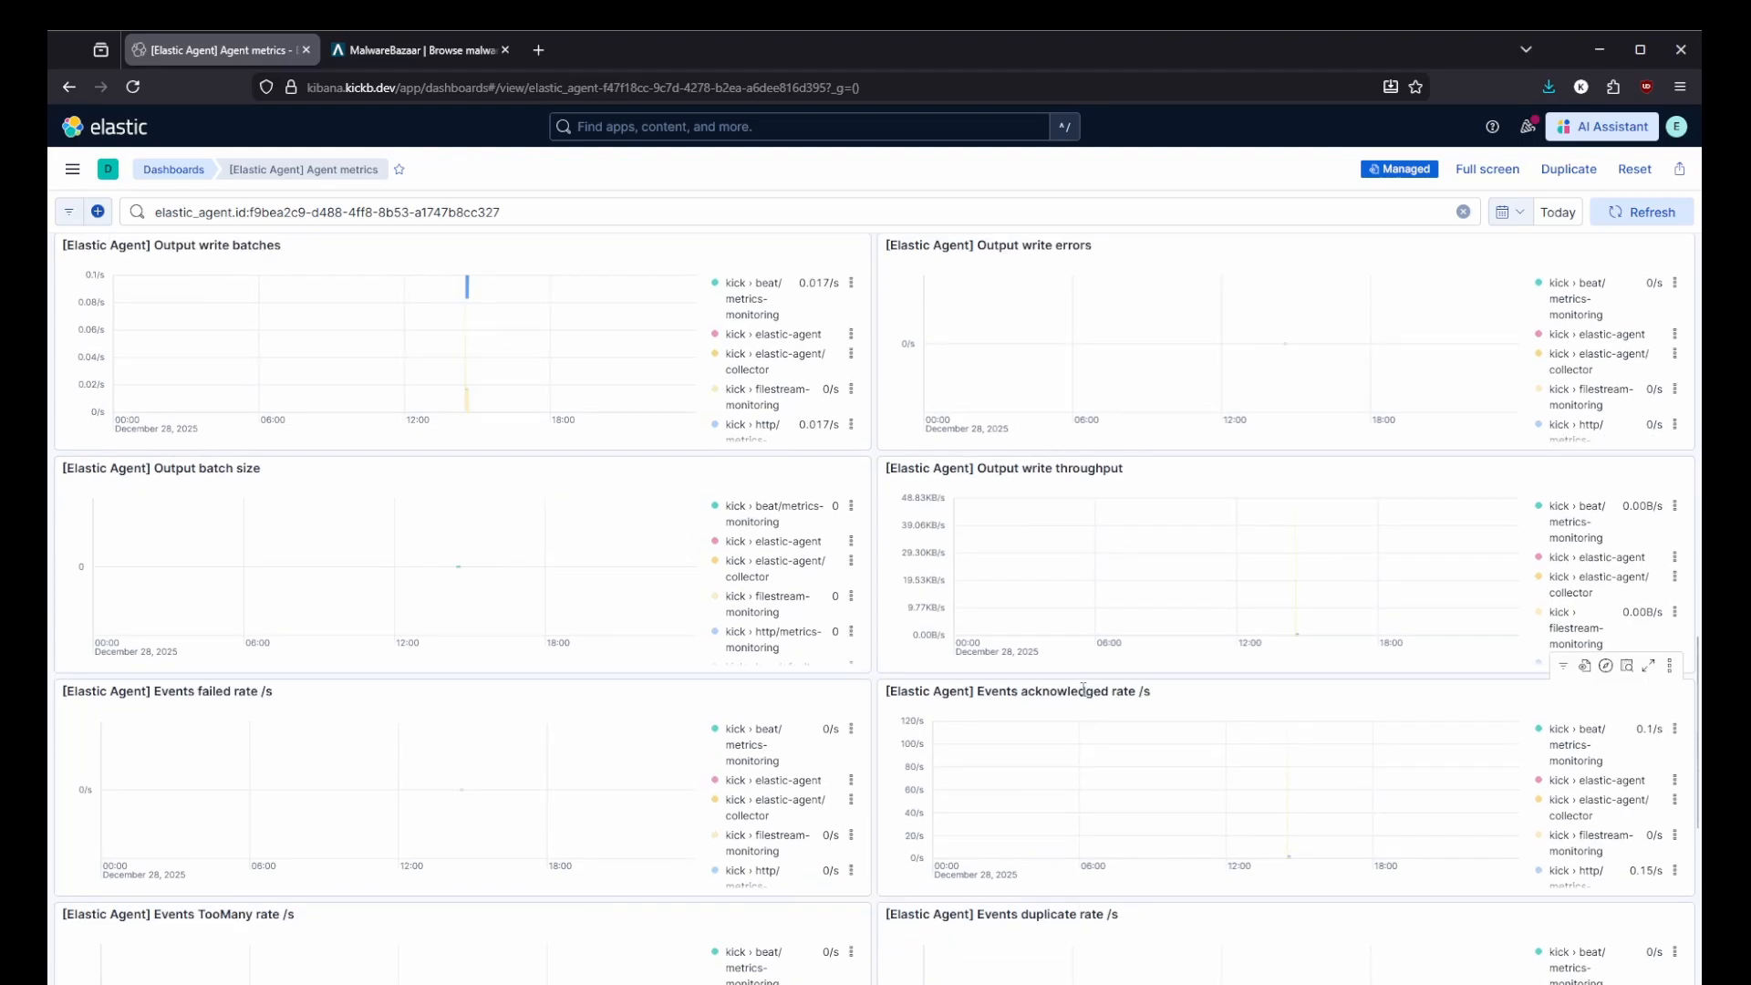
{"action": "scroll", "coordinate": [1087, 696], "scroll_direction": "down", "scroll_amount": 1}
{"action": "scroll", "coordinate": [1079, 687], "scroll_direction": "up", "scroll_amount": 20}
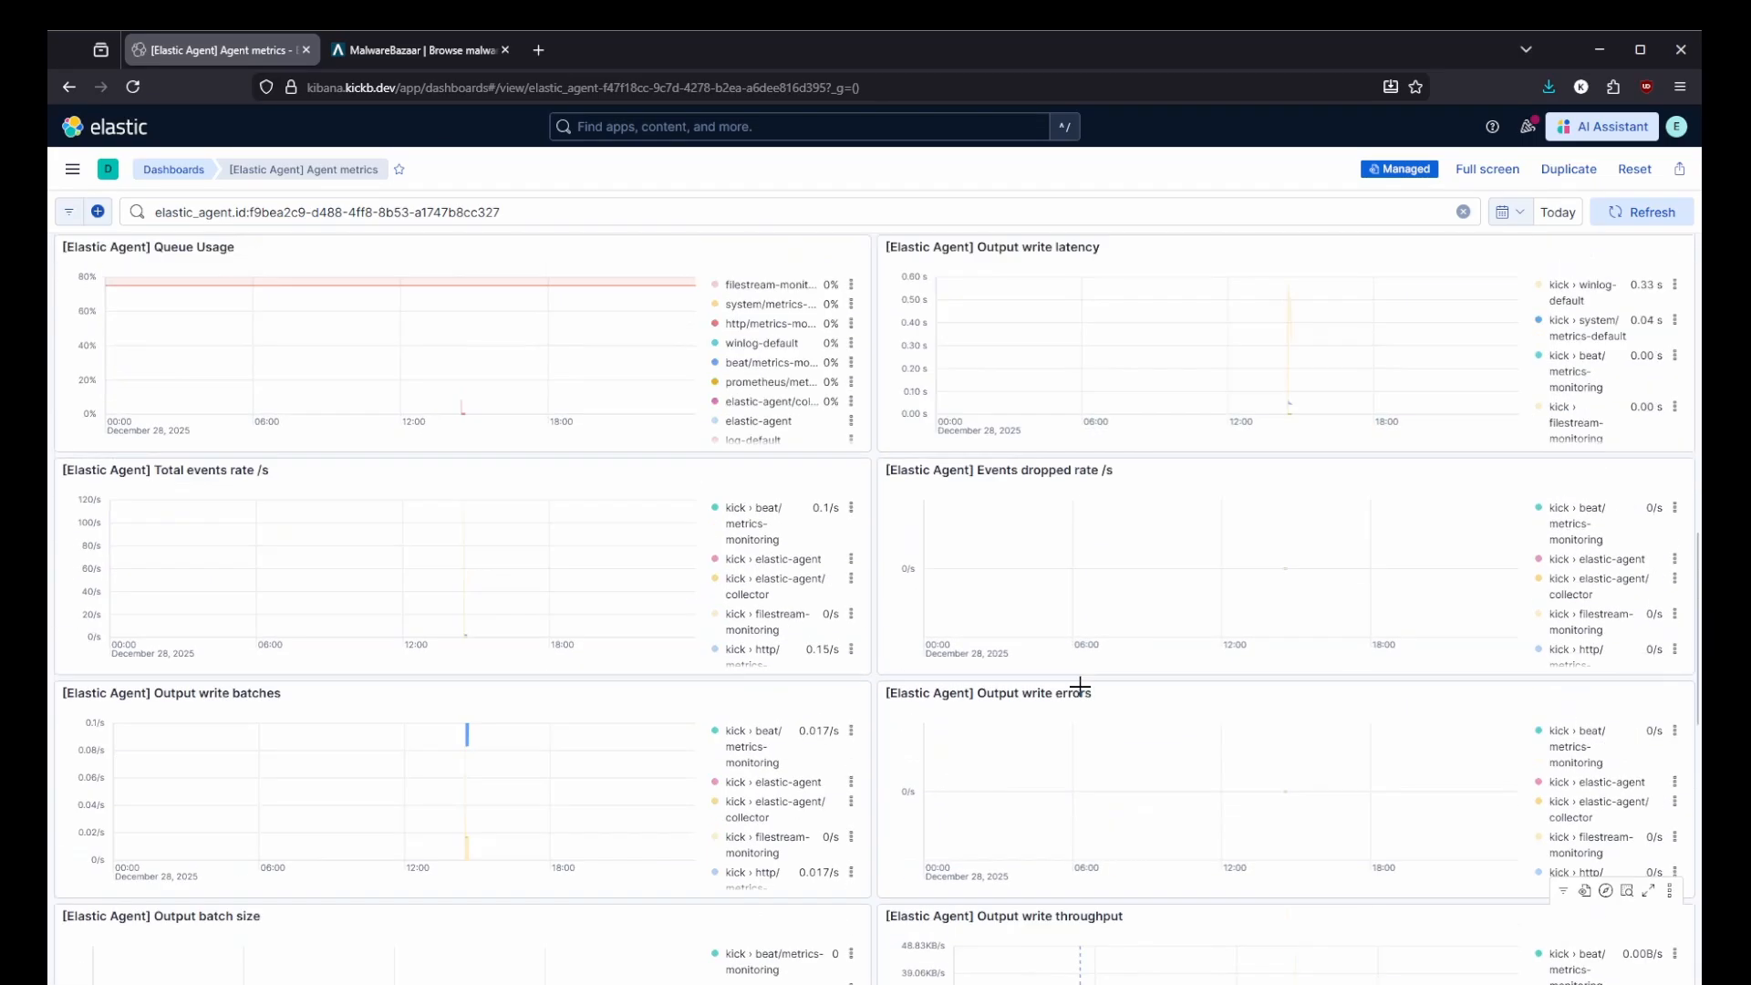
Go back to Fleet and open the Endpoints policy from the agent policies.
{"action": "left_click", "coordinate": [72, 170]}
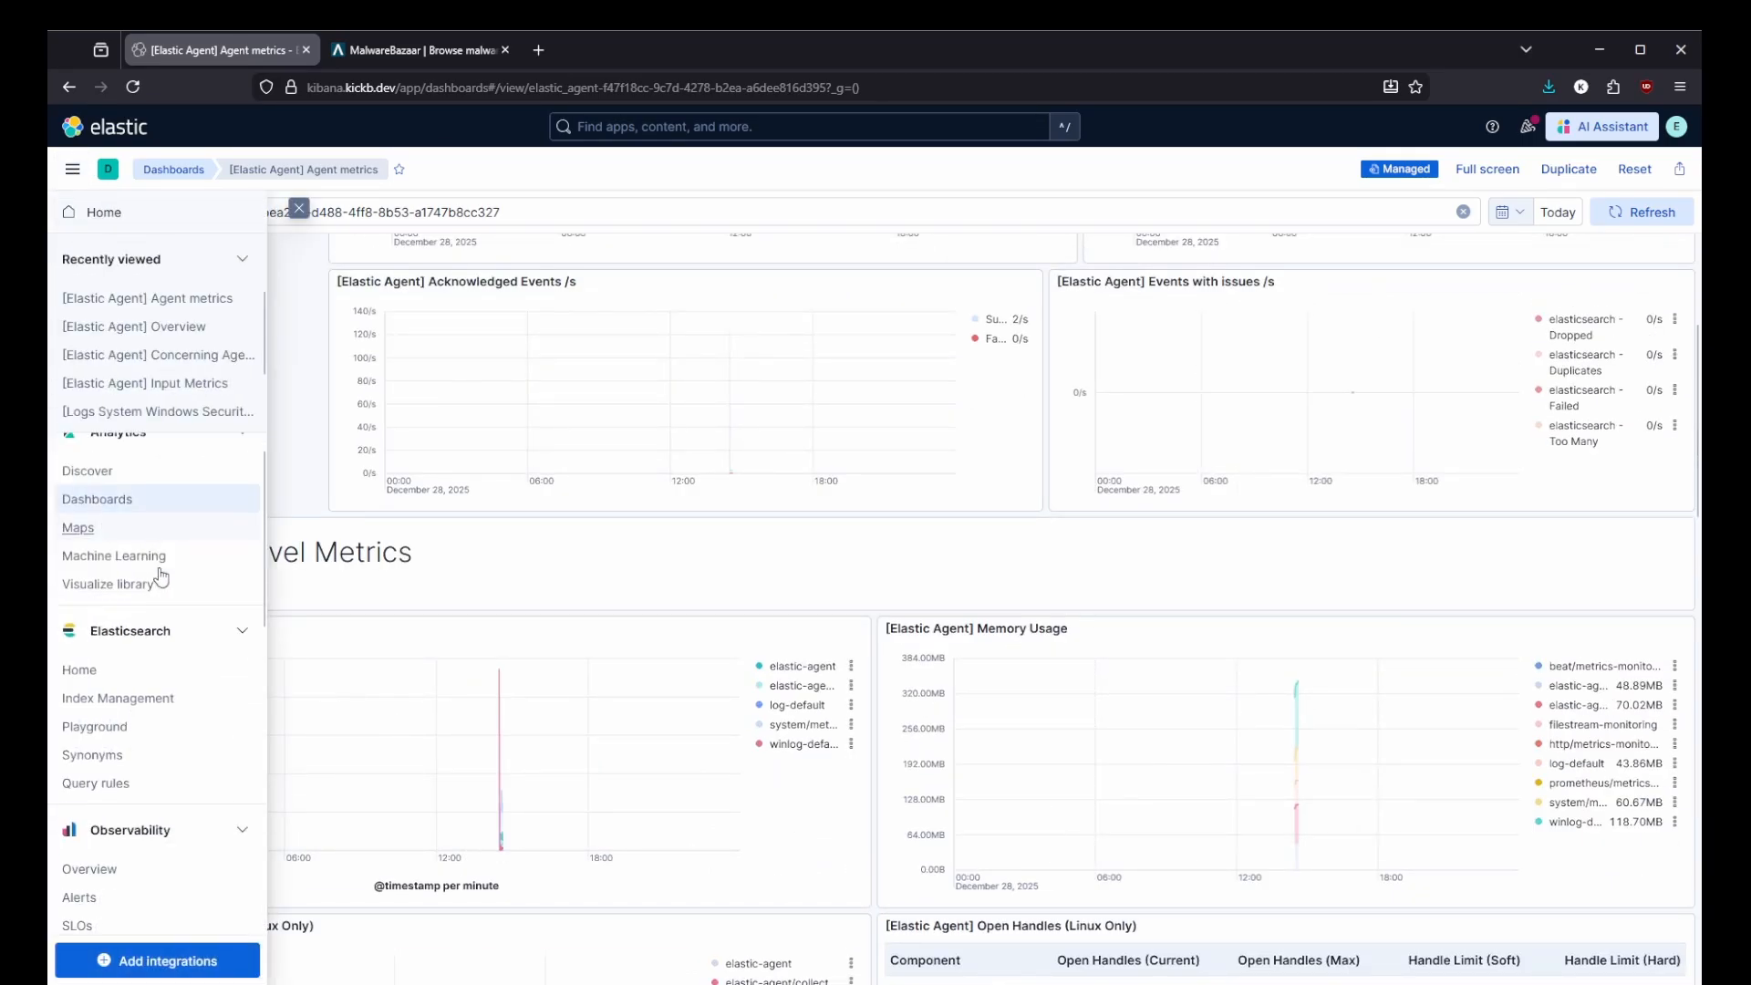
{"action": "scroll", "coordinate": [156, 584], "scroll_direction": "down", "scroll_amount": 3}
{"action": "left_click", "coordinate": [119, 809]}
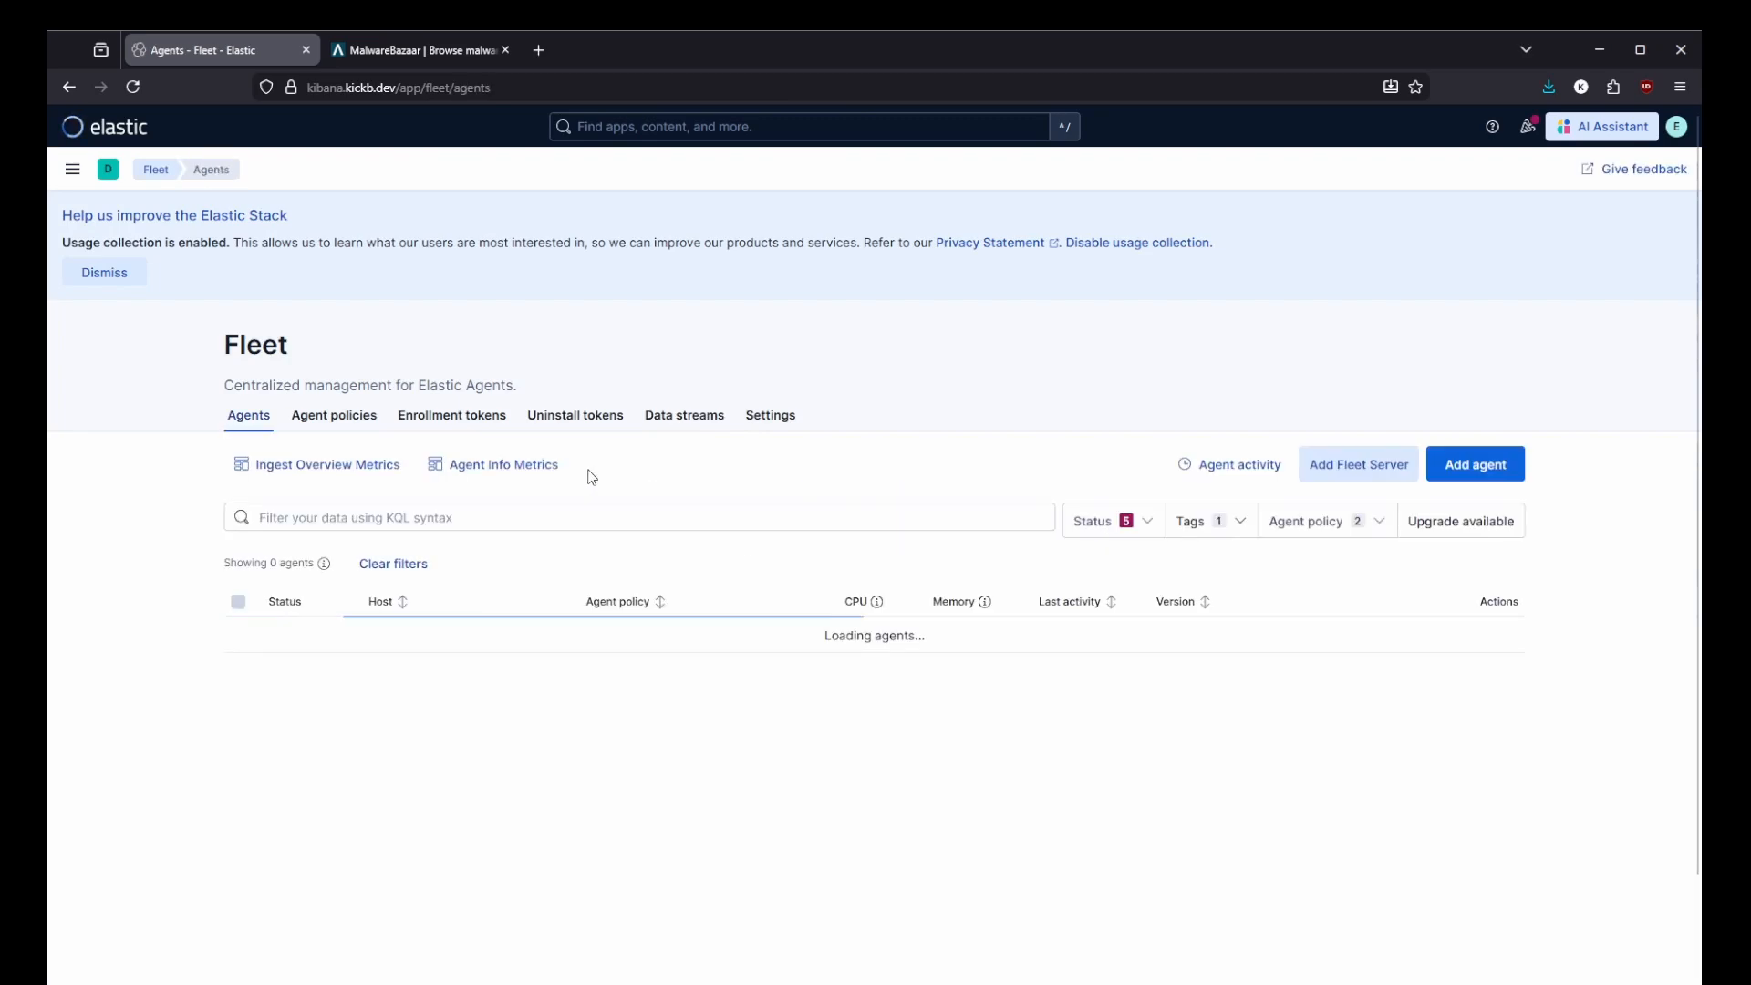
{"action": "left_click", "coordinate": [325, 417]}
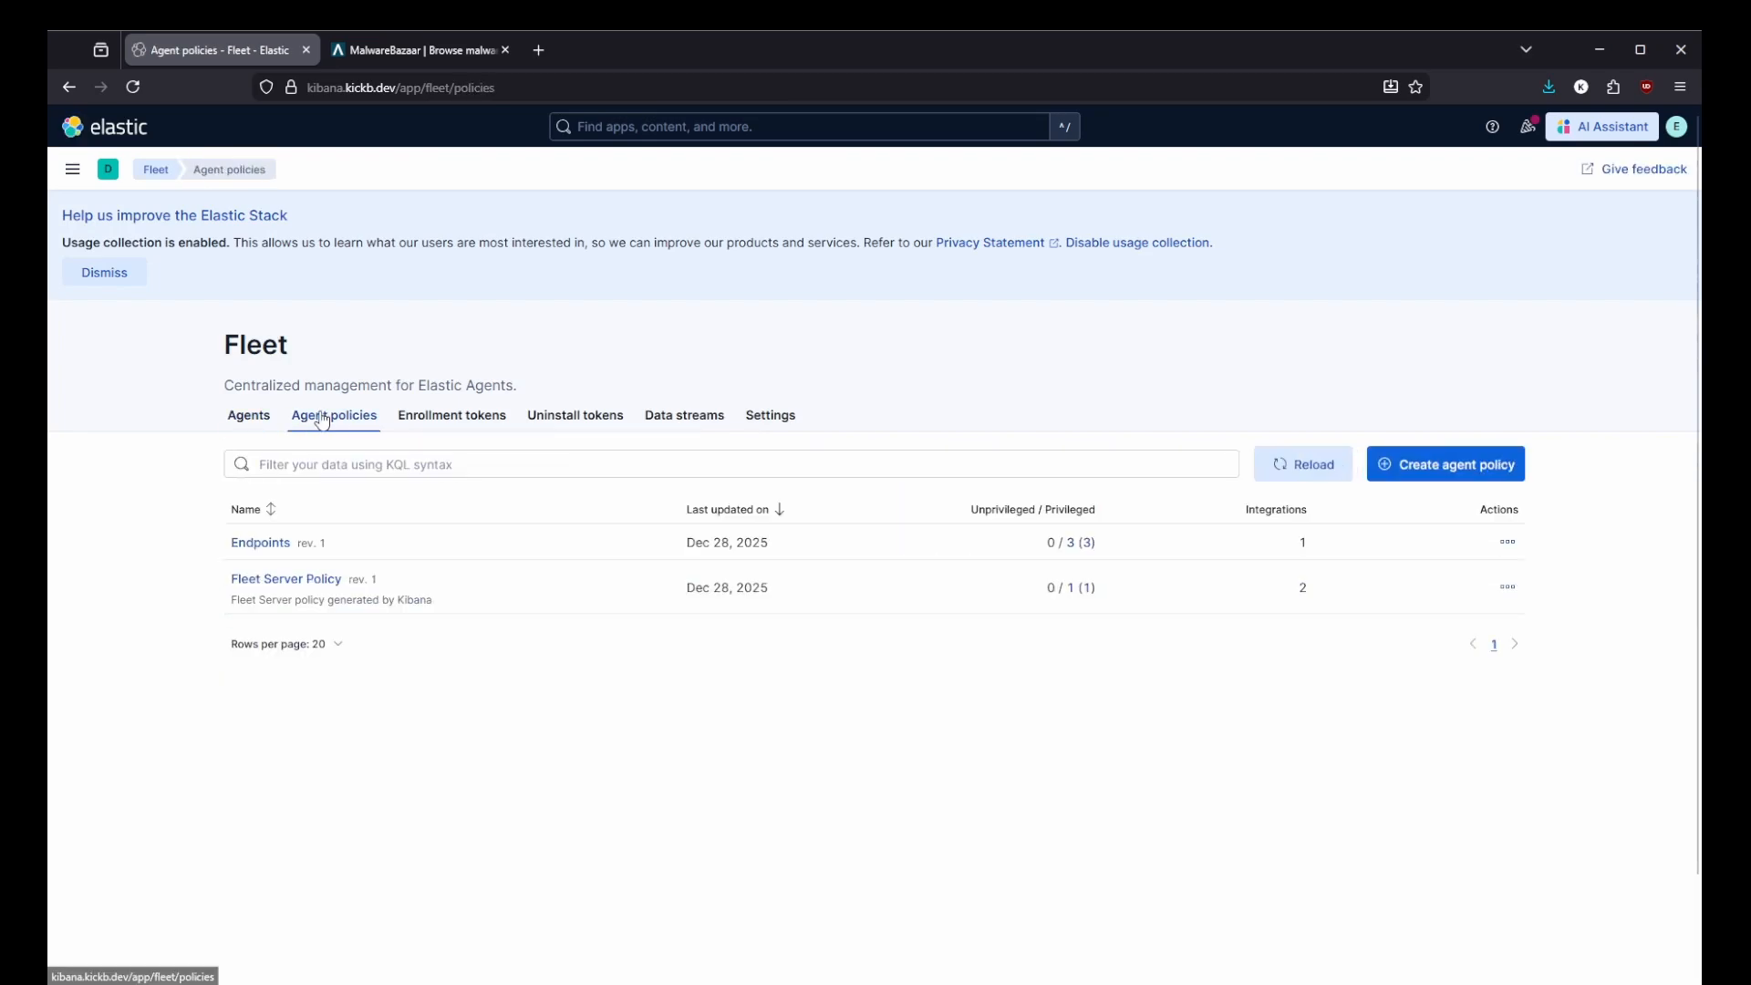
{"action": "left_click", "coordinate": [262, 544]}
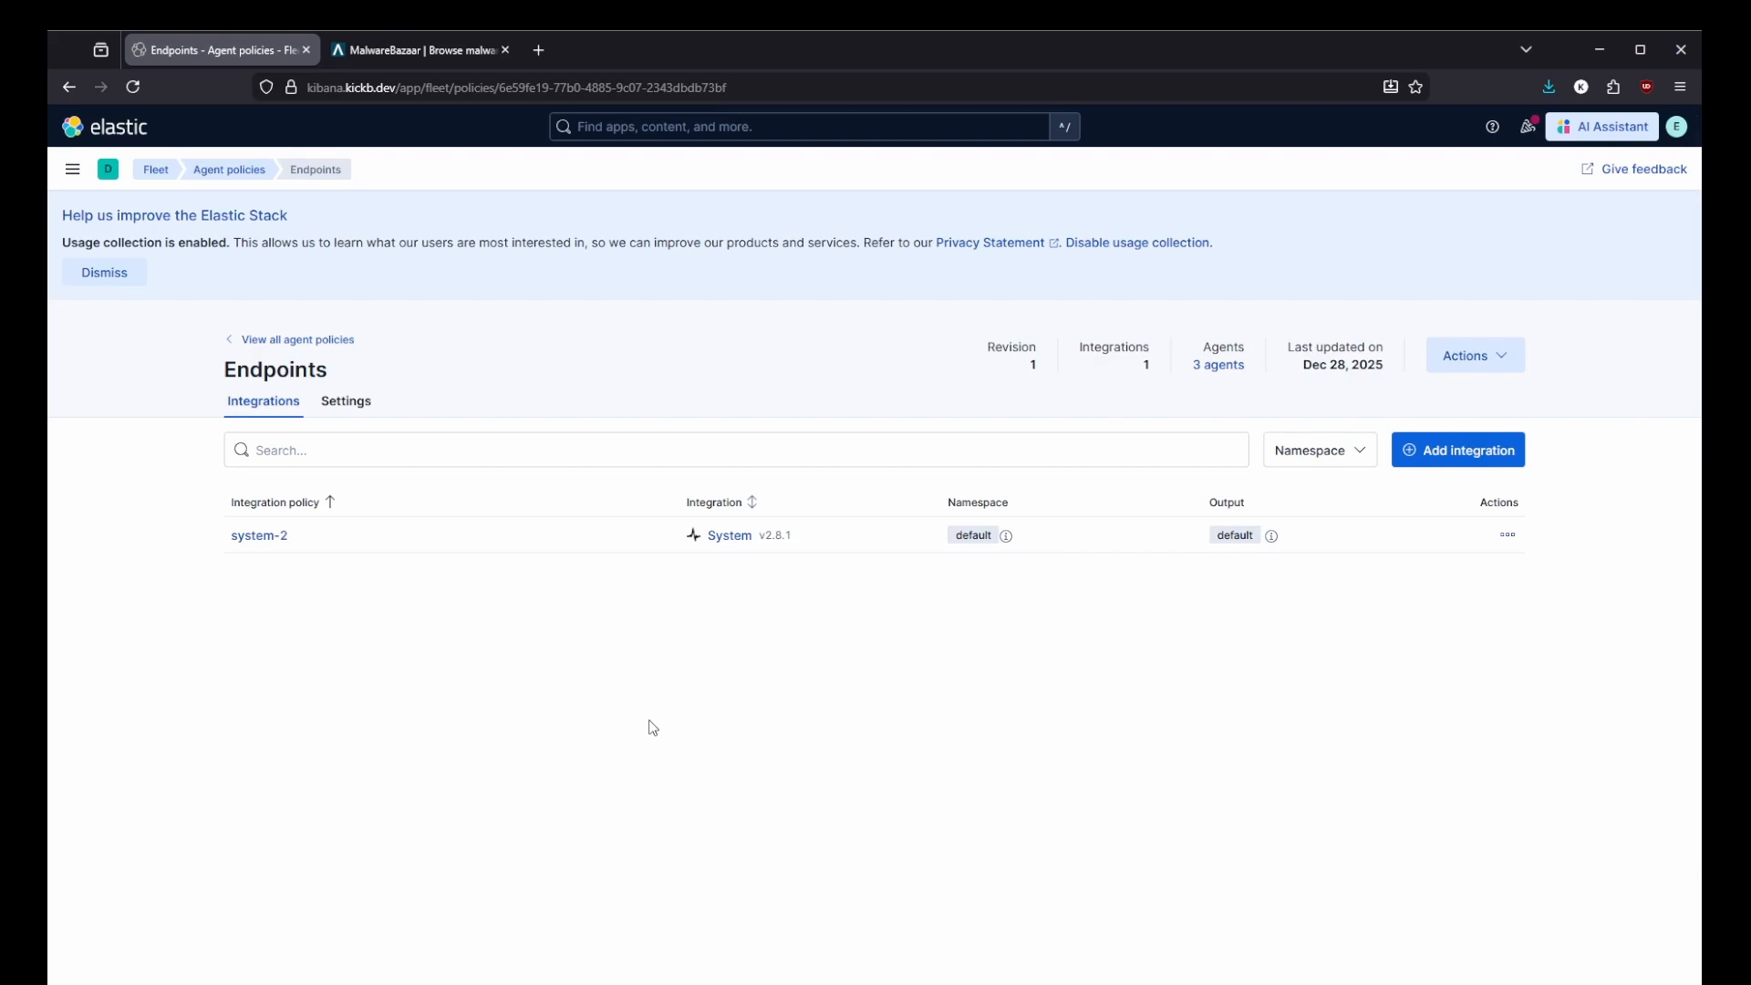
Start adding an integration to the Endpoints policy and select Elastic Defend.
{"action": "left_click", "coordinate": [1409, 452]}
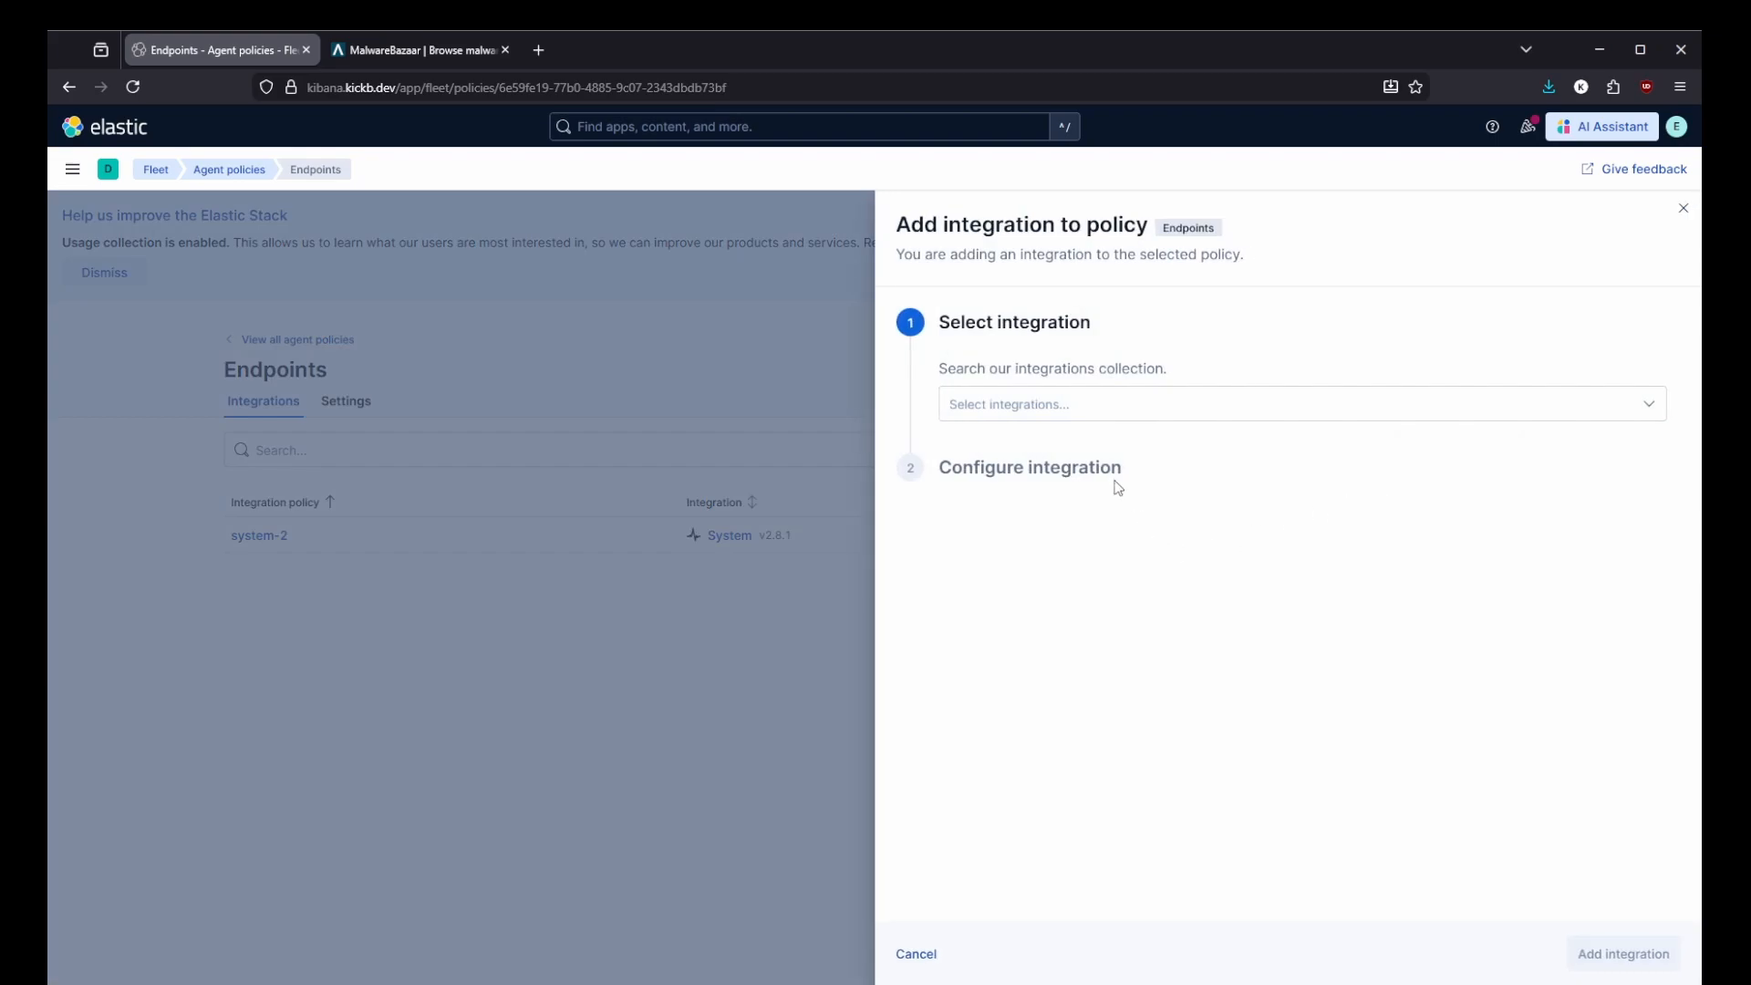
{"action": "left_click", "coordinate": [1122, 404]}
{"action": "type", "text": "defend"}
{"action": "left_click", "coordinate": [1017, 462]}
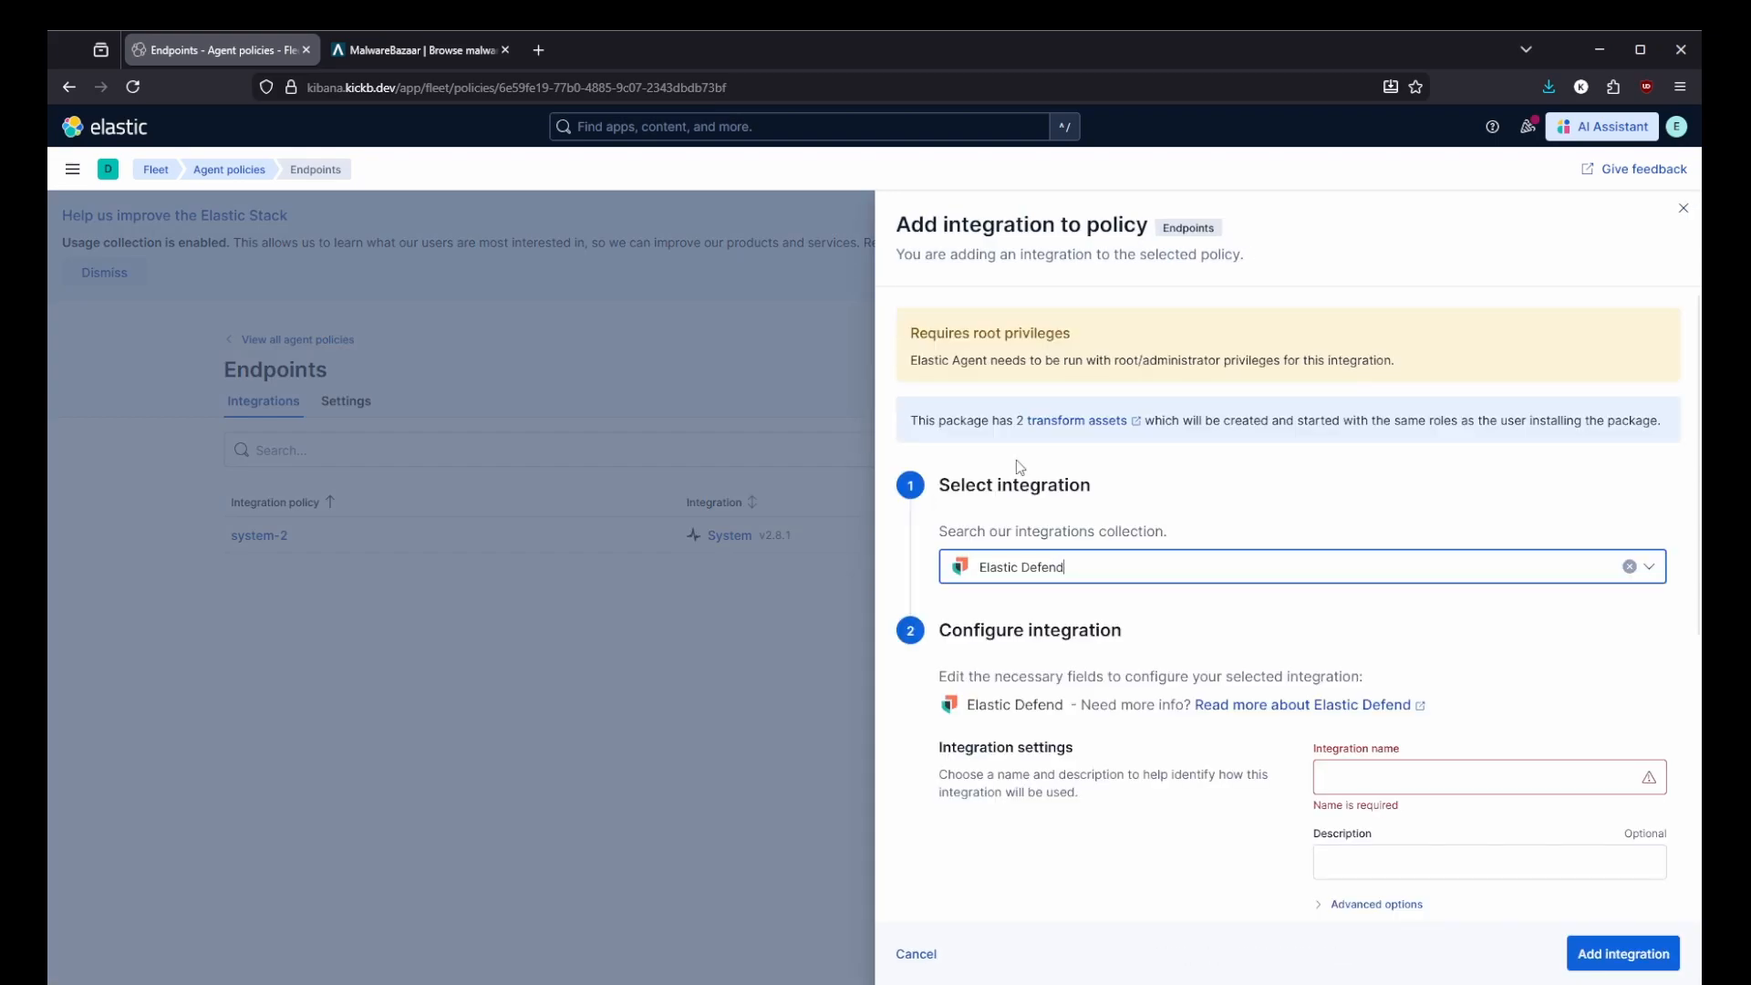
Name the new integration elastic-defend.
{"action": "left_click", "coordinate": [1425, 784]}
{"action": "type", "text": "ele"}
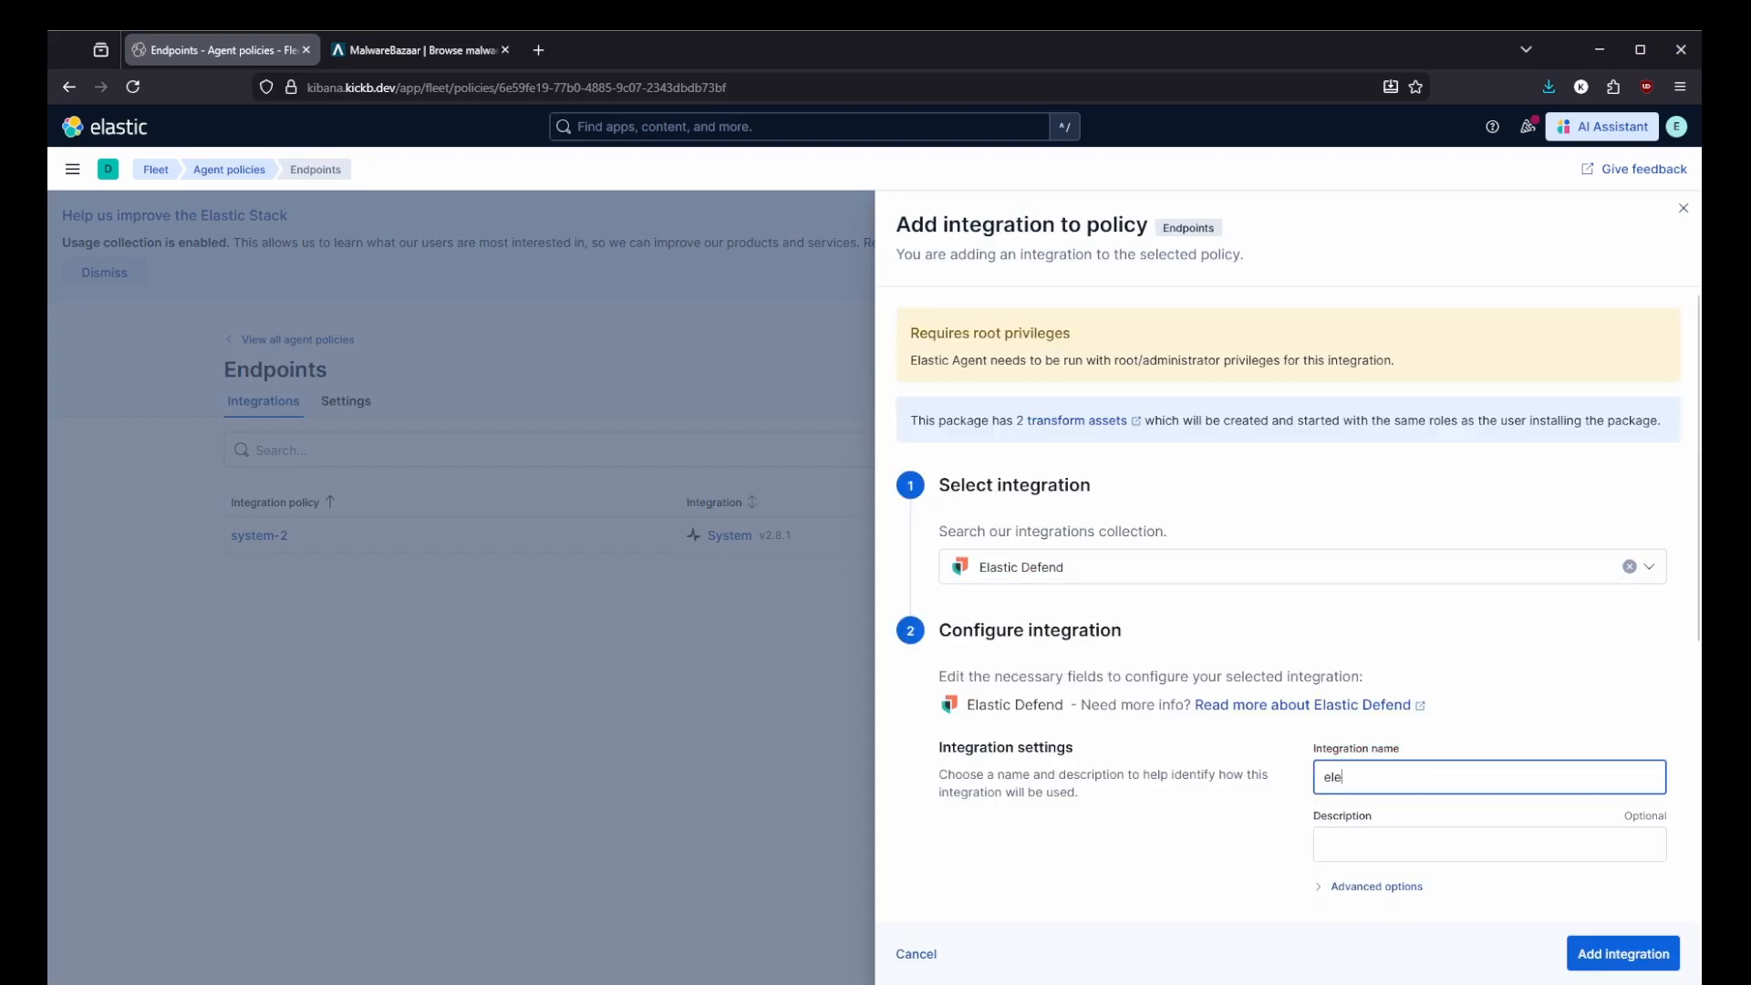
{"action": "type", "text": "astic"}
{"action": "key", "text": "BackSpace"}
{"action": "key", "text": "BackSpace"}
{"action": "key", "text": "BackSpace"}
{"action": "key", "text": "BackSpace"}
{"action": "key", "text": "BackSpace"}
{"action": "key", "text": "BackSpace"}
{"action": "key", "text": "BackSpace"}
{"action": "key", "text": "BackSpace"}
{"action": "type", "text": "elastic-defend"}
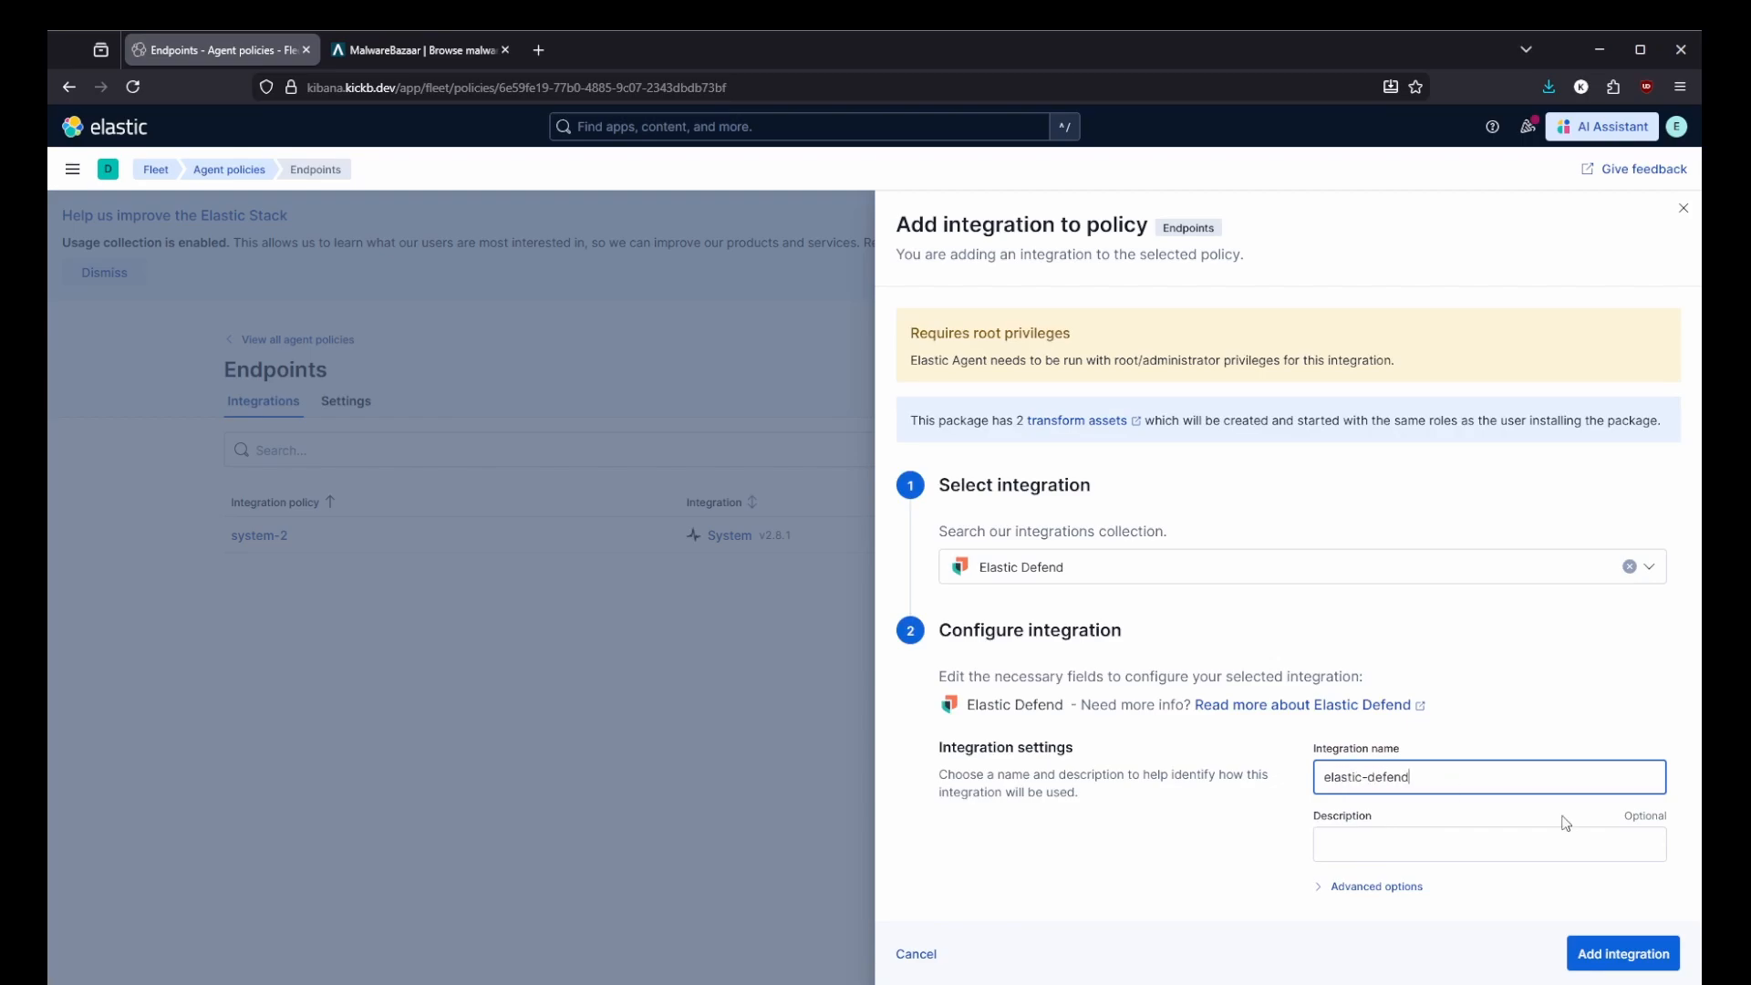
Add the integration to the Endpoints policy with Traditional Endpoints and Complete EDR kept, and open elastic-defend for editing.
{"action": "scroll", "coordinate": [1563, 821], "scroll_direction": "down", "scroll_amount": 5}
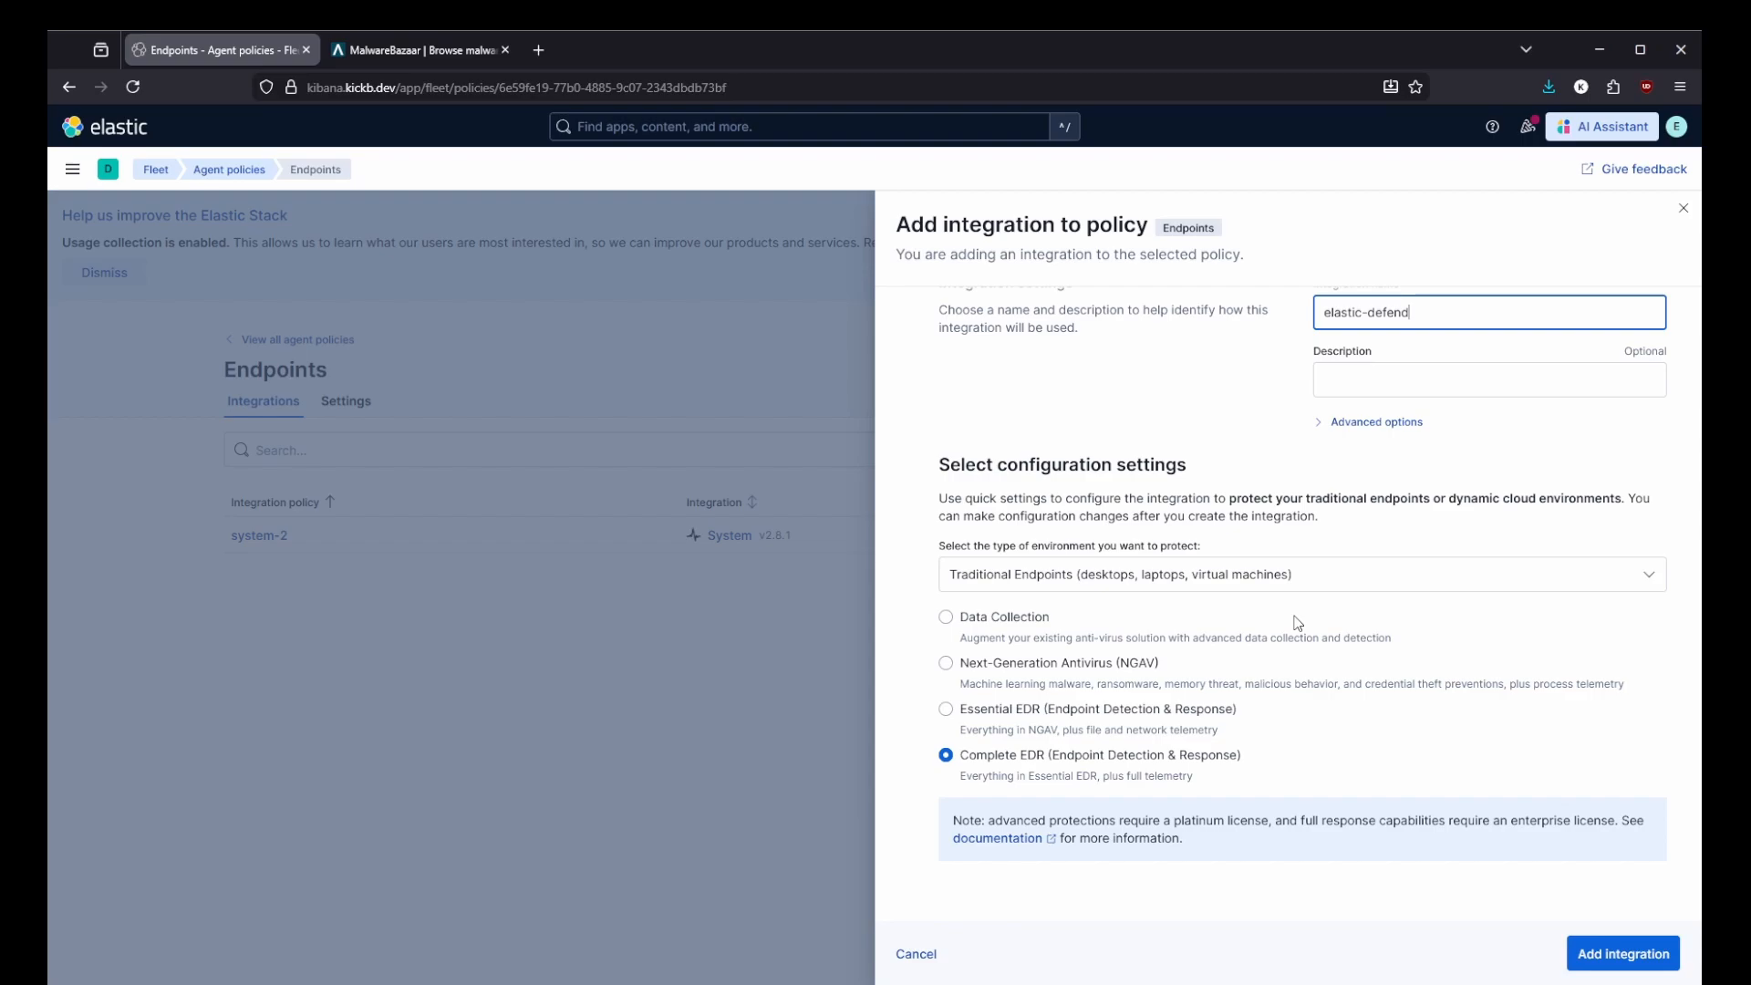
{"action": "left_click", "coordinate": [1609, 953]}
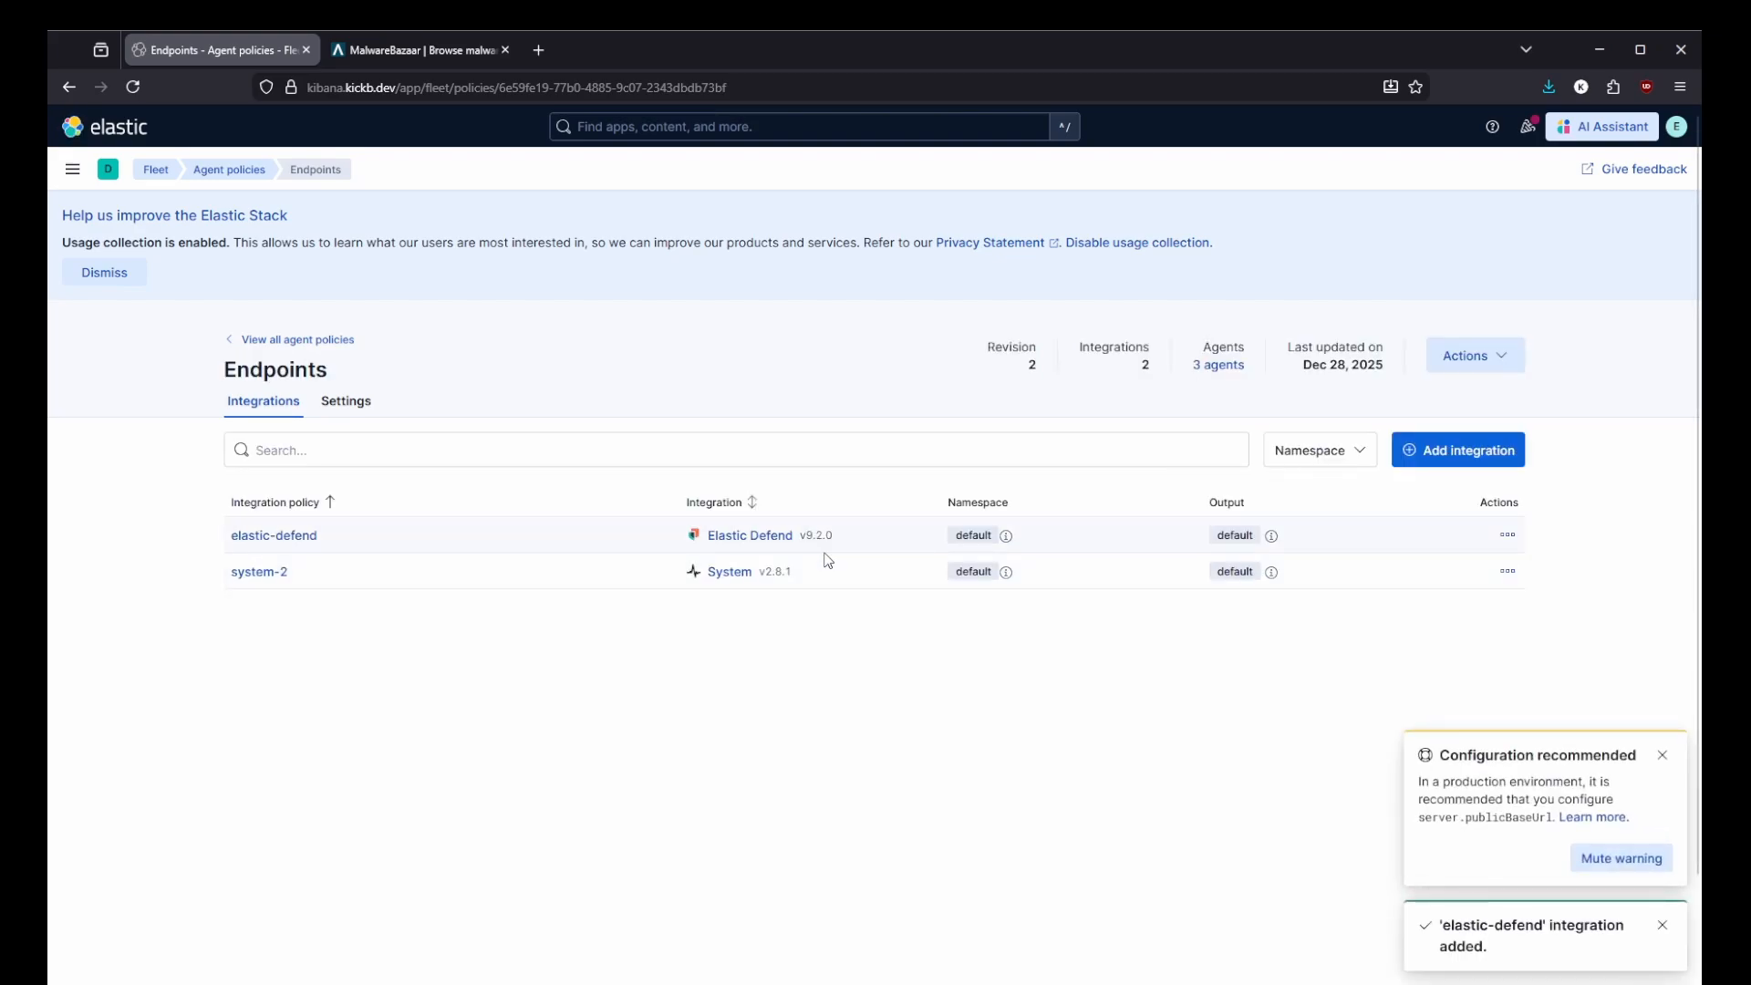
{"action": "left_click", "coordinate": [274, 536]}
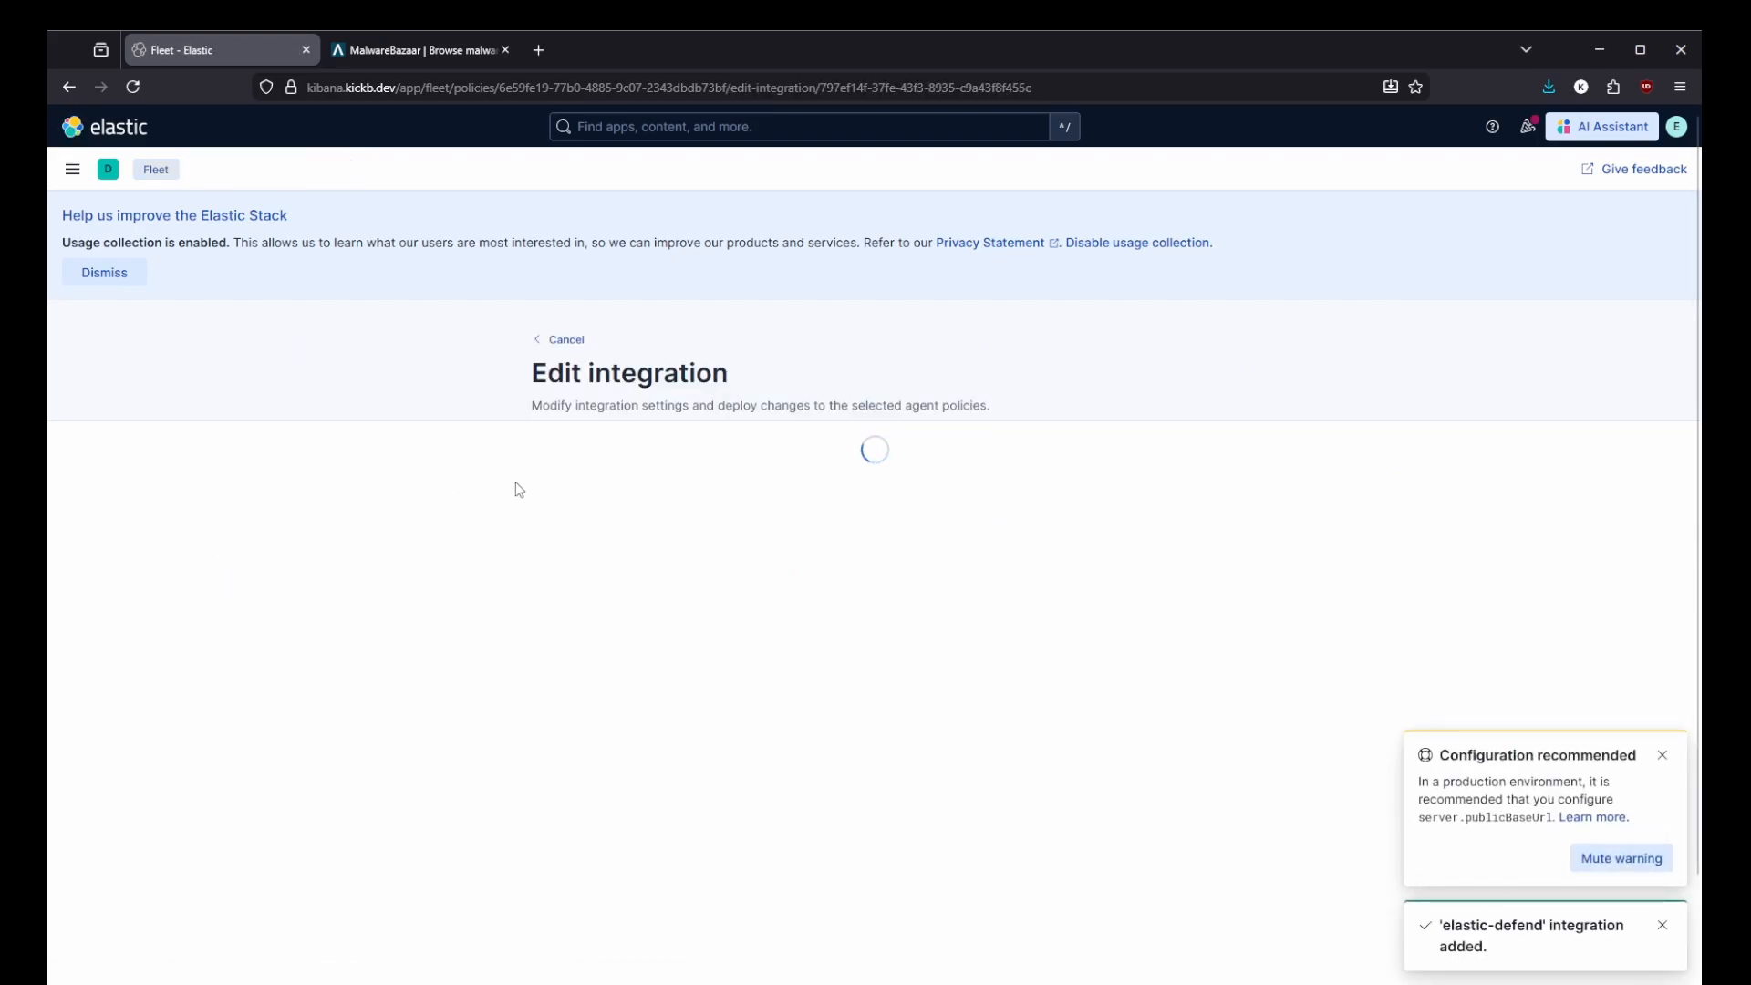
Look over the elastic-defend integration settings, then open its trusted applications and start adding a new one.
{"action": "scroll", "coordinate": [1004, 547], "scroll_direction": "down", "scroll_amount": 5}
{"action": "scroll", "coordinate": [1260, 521], "scroll_direction": "up", "scroll_amount": 3}
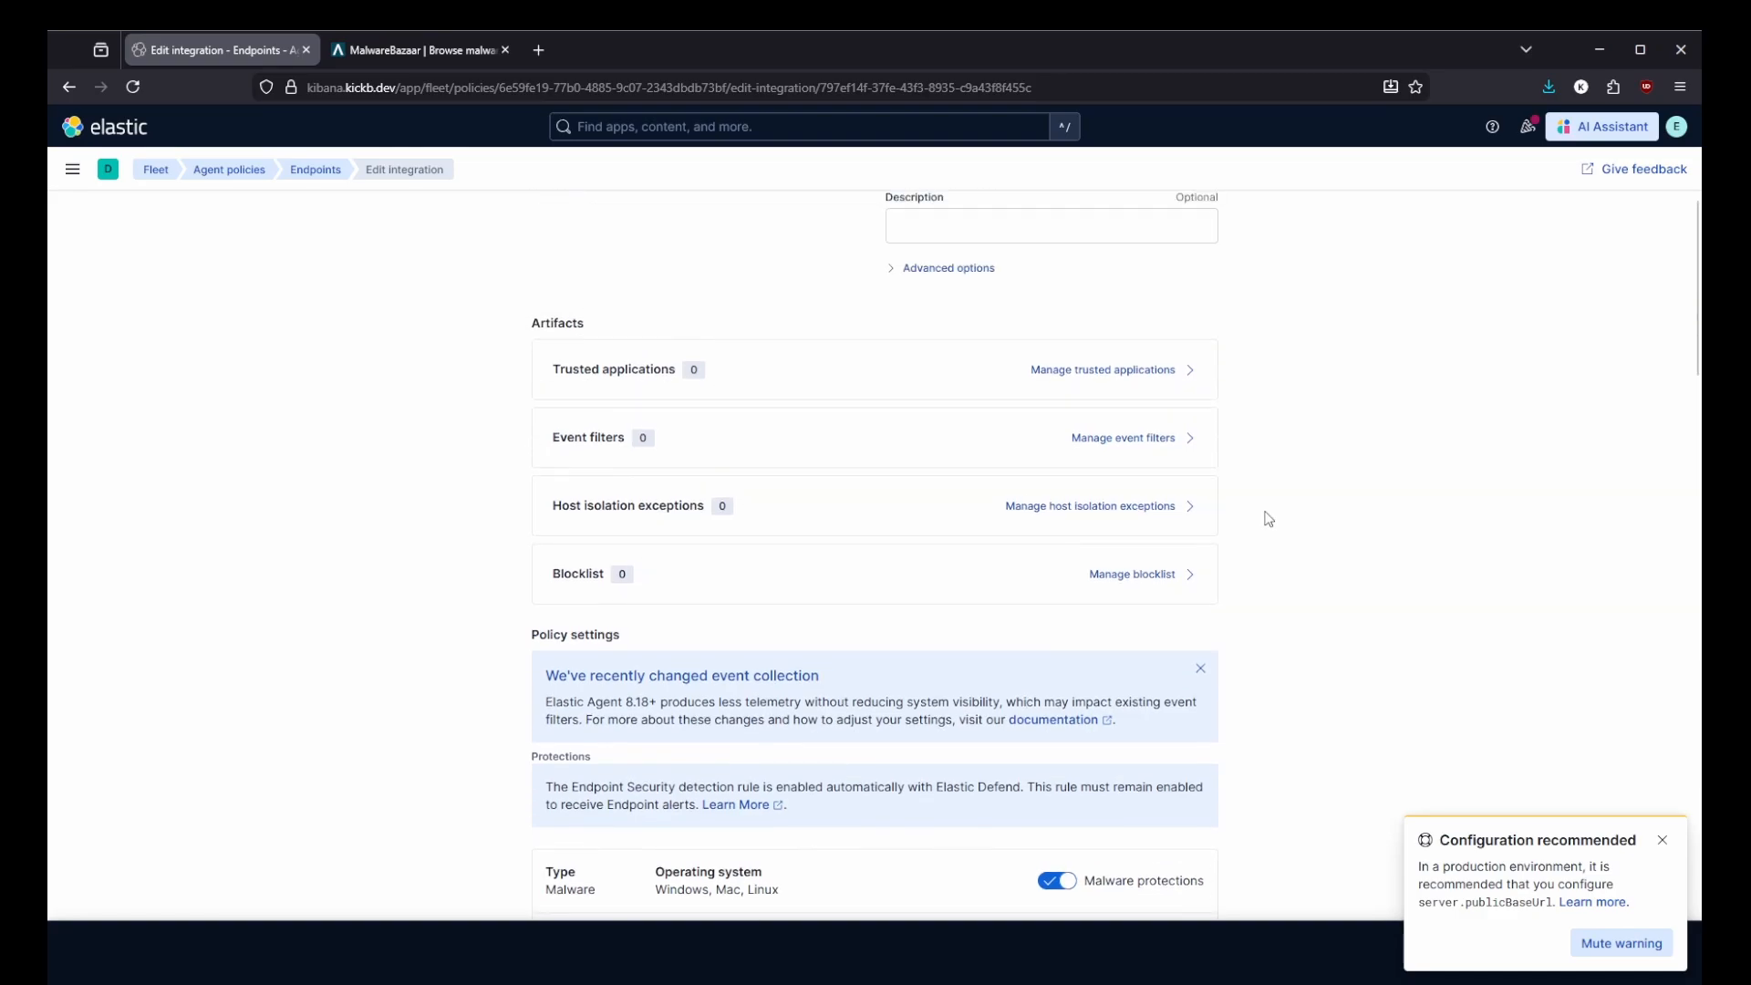
{"action": "left_click", "coordinate": [1662, 840]}
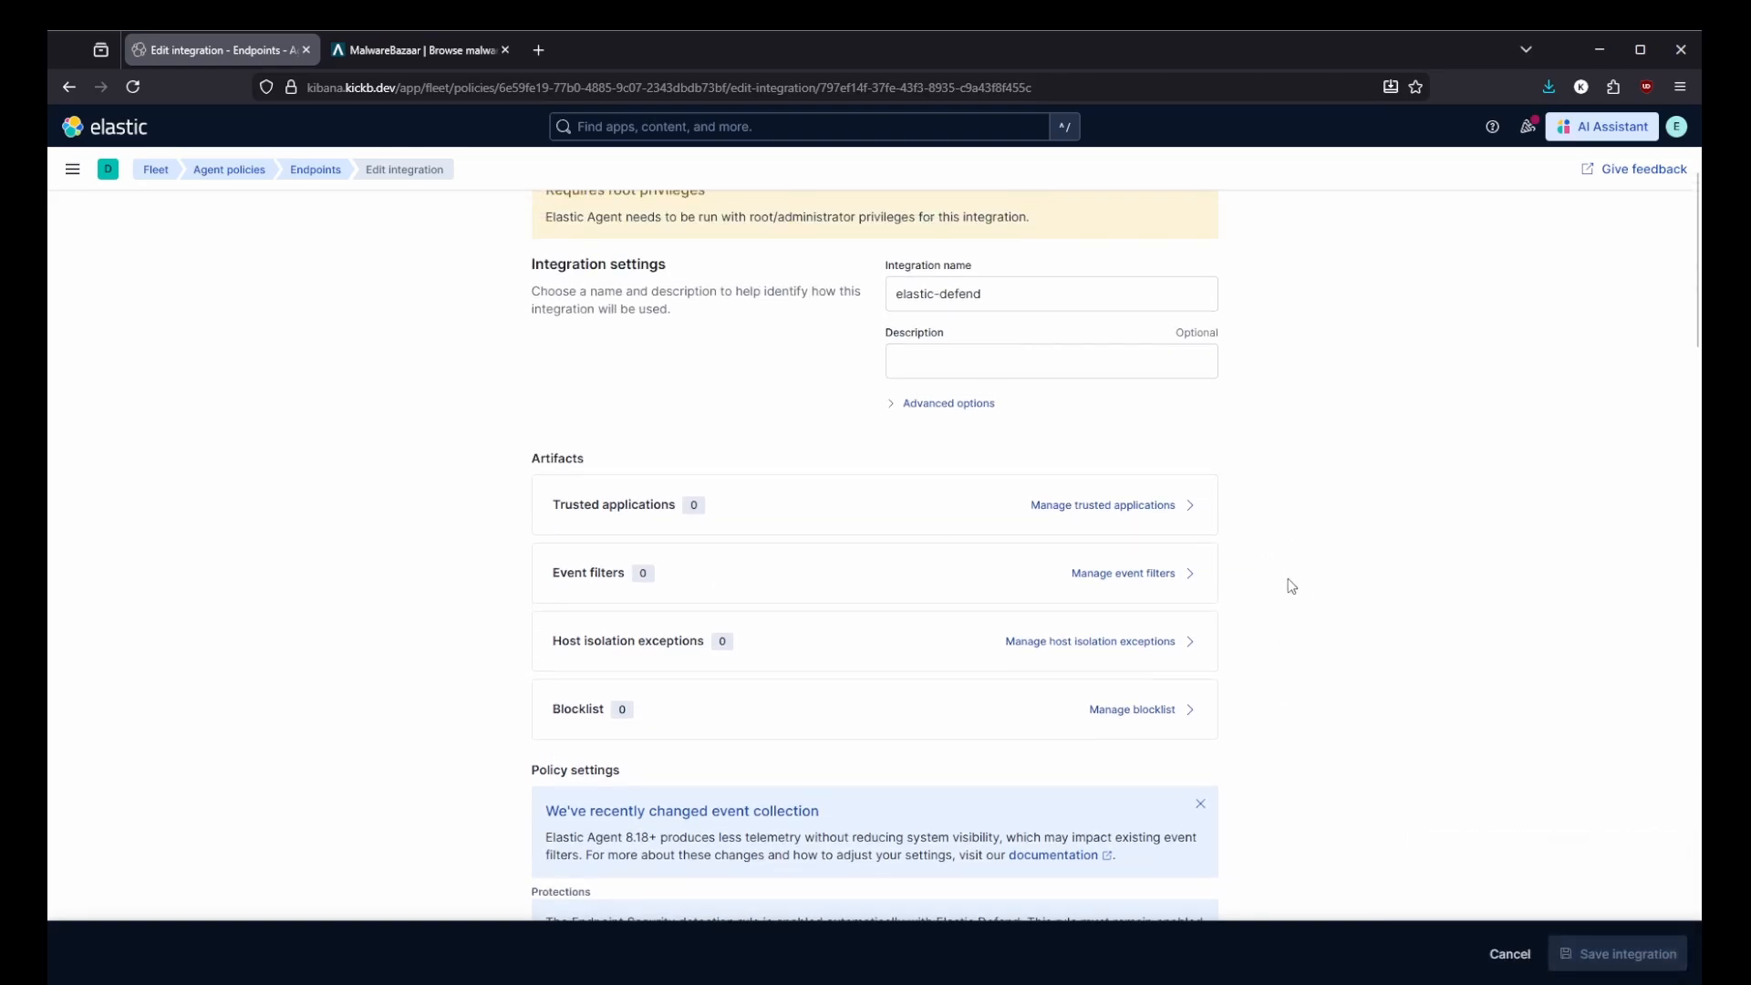
{"action": "scroll", "coordinate": [1292, 585], "scroll_direction": "up", "scroll_amount": 2}
{"action": "scroll", "coordinate": [1064, 692], "scroll_direction": "down", "scroll_amount": 3}
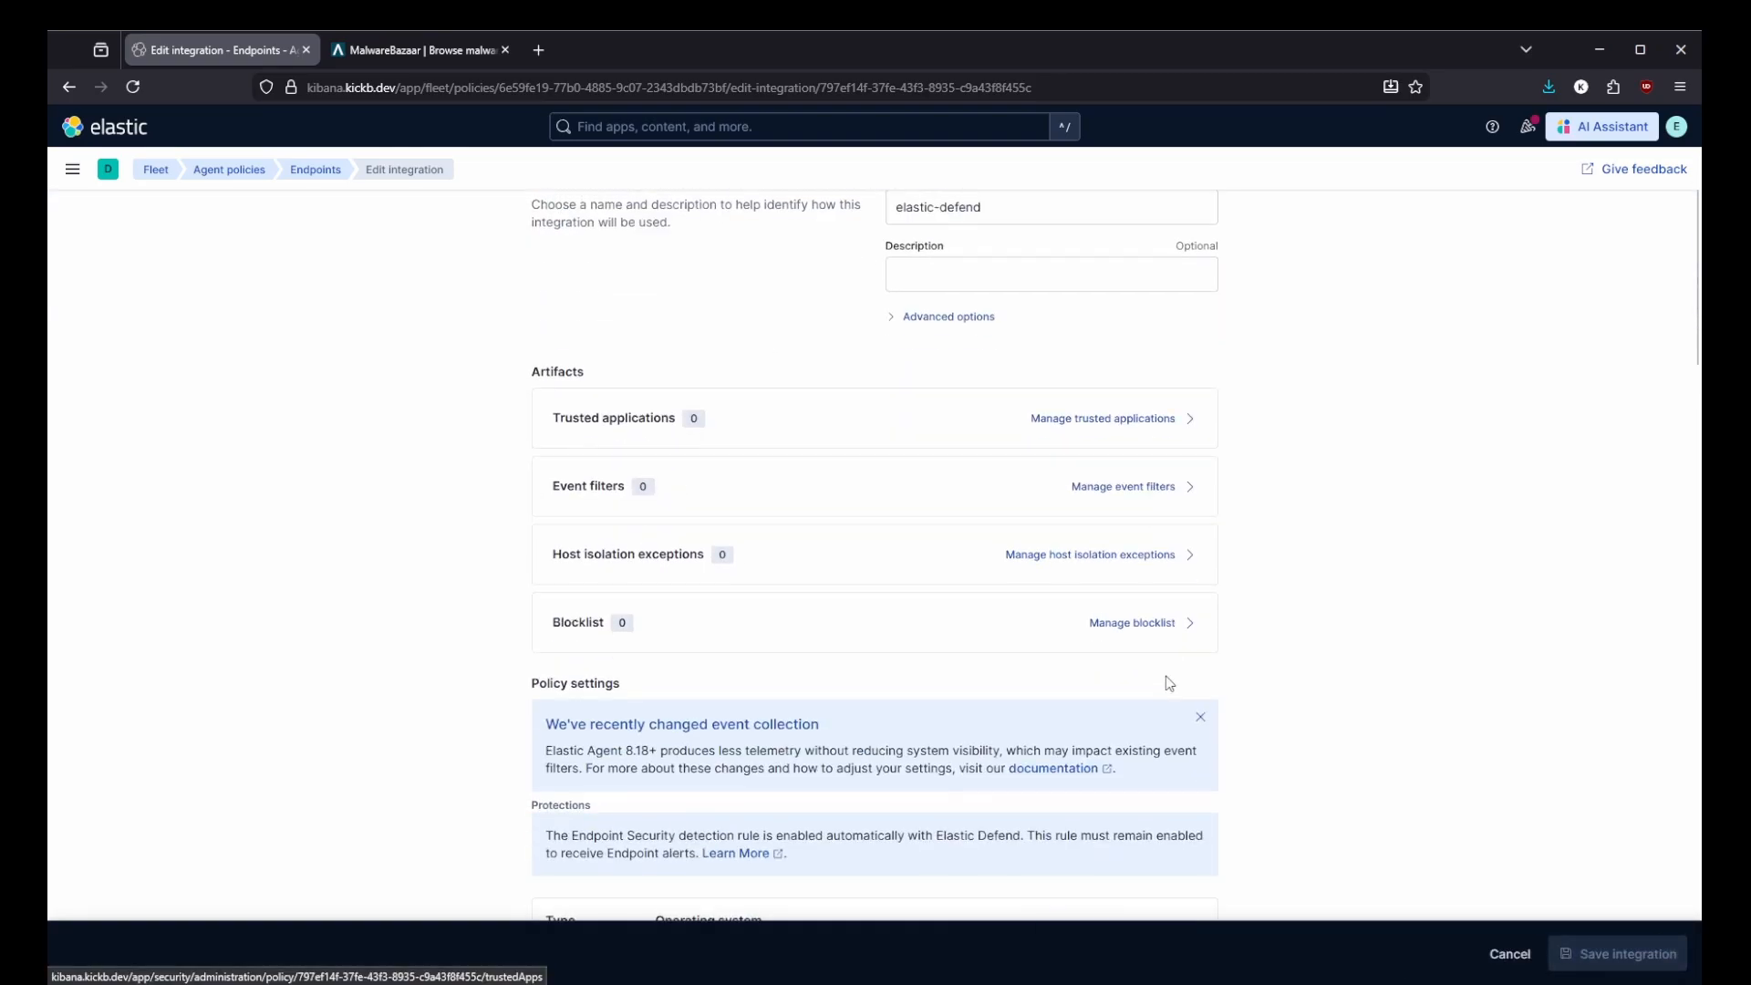
{"action": "left_click", "coordinate": [1109, 416]}
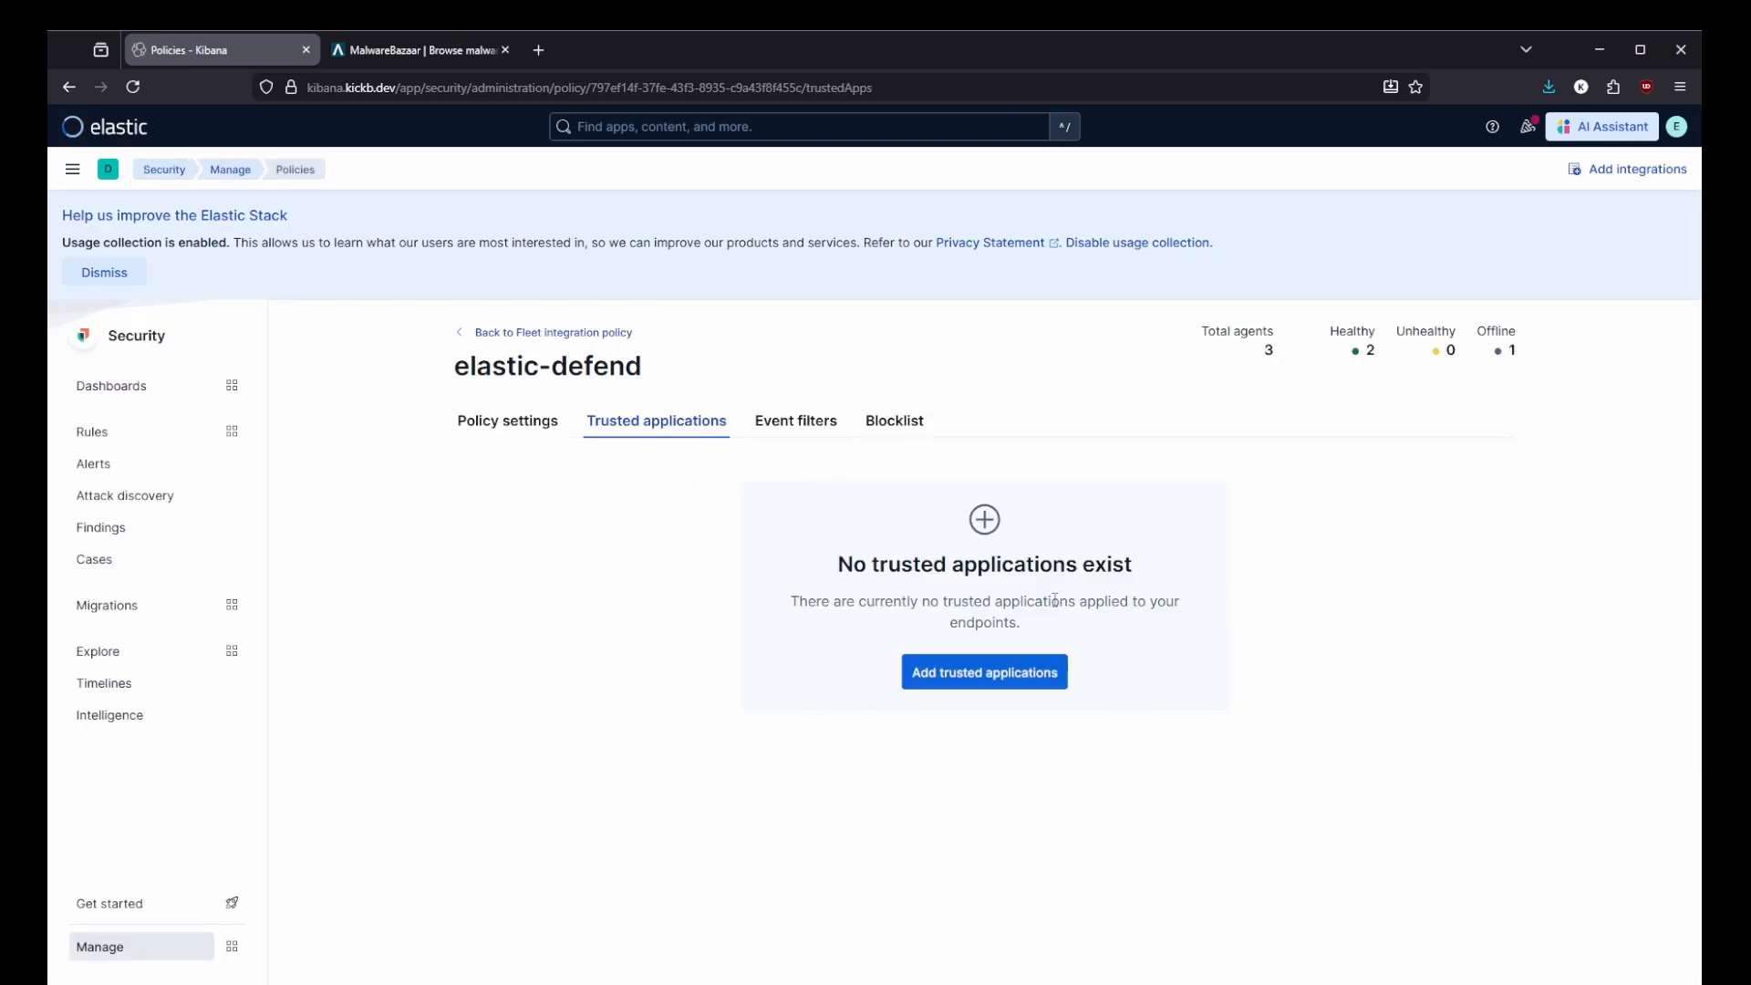
{"action": "left_click", "coordinate": [999, 672]}
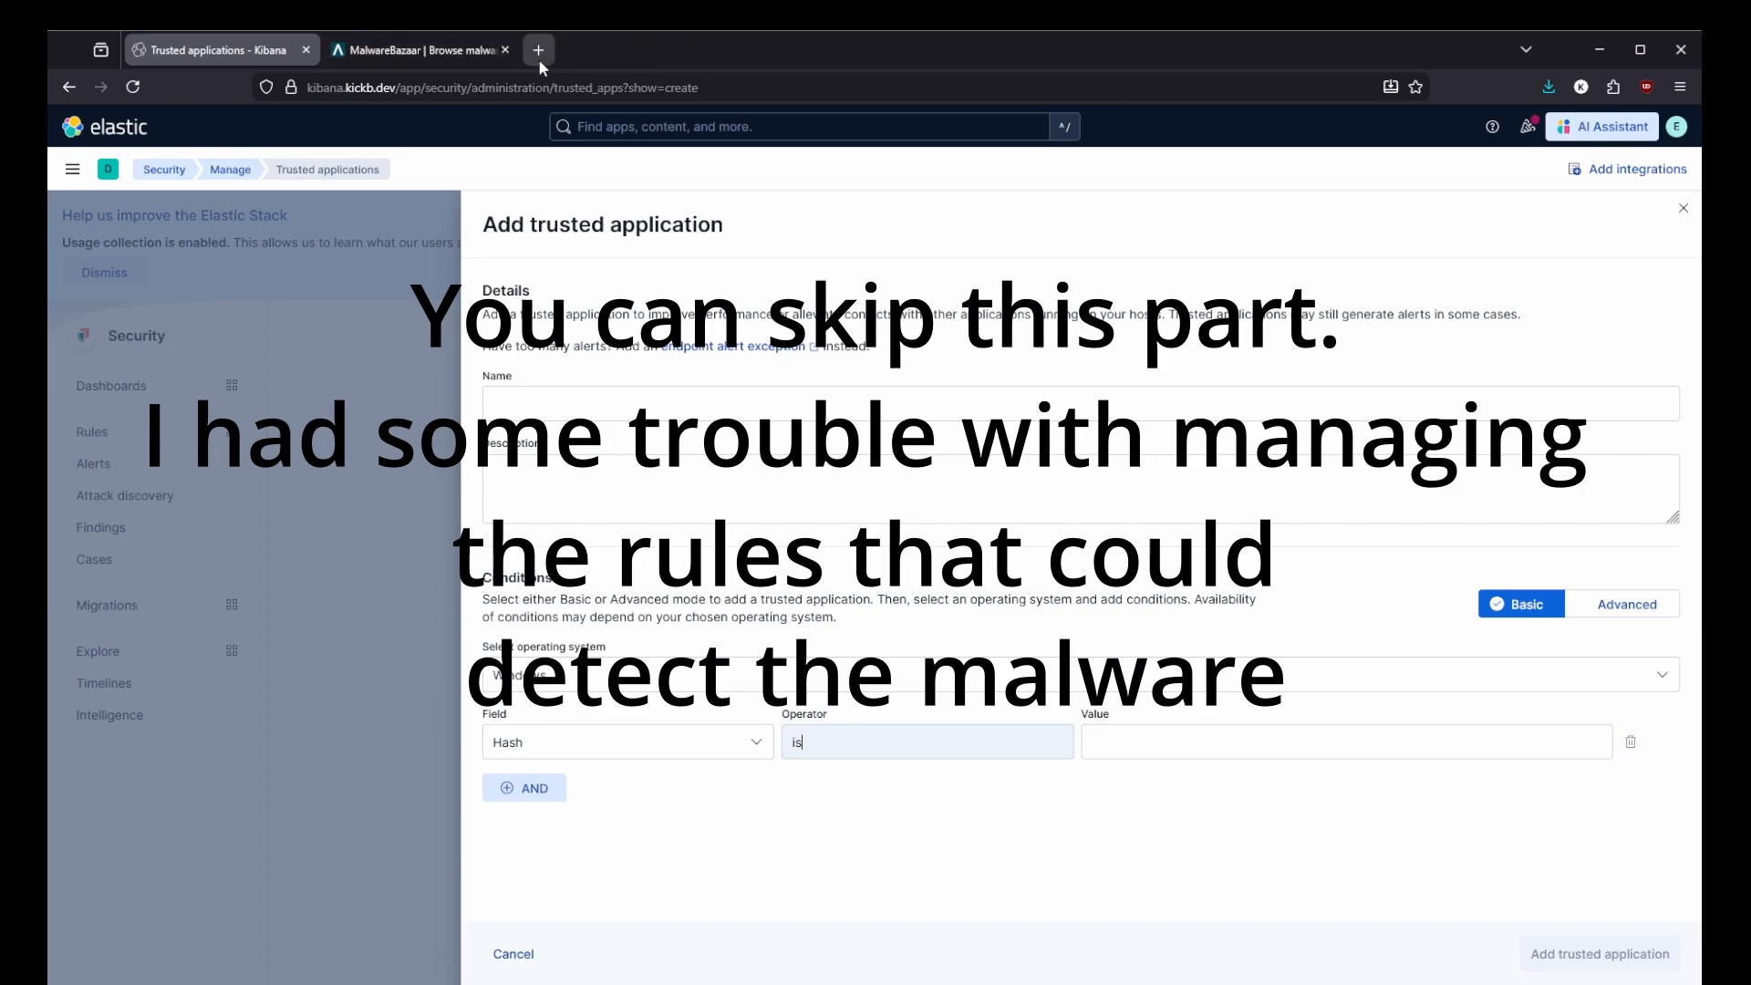
Switch to MalwareBazaar and open the entry of the first listed exe sample, completing the browser verification challenge.
{"action": "left_click", "coordinate": [407, 55]}
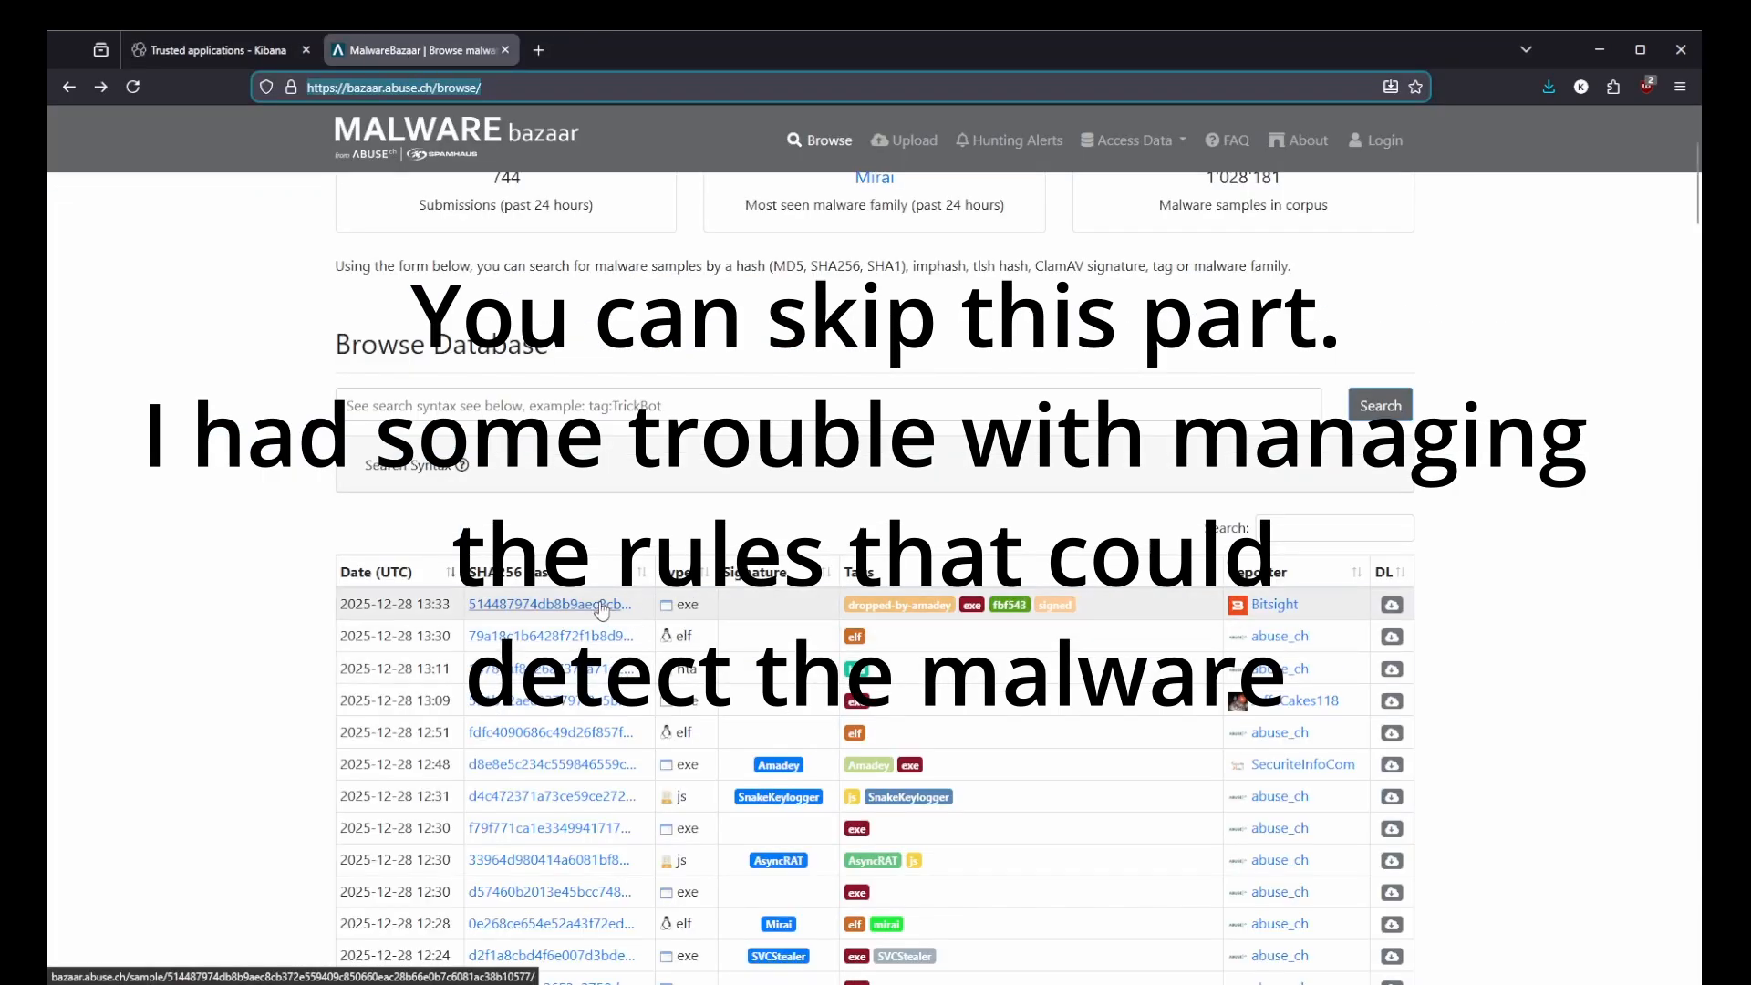
{"action": "left_click", "coordinate": [602, 608]}
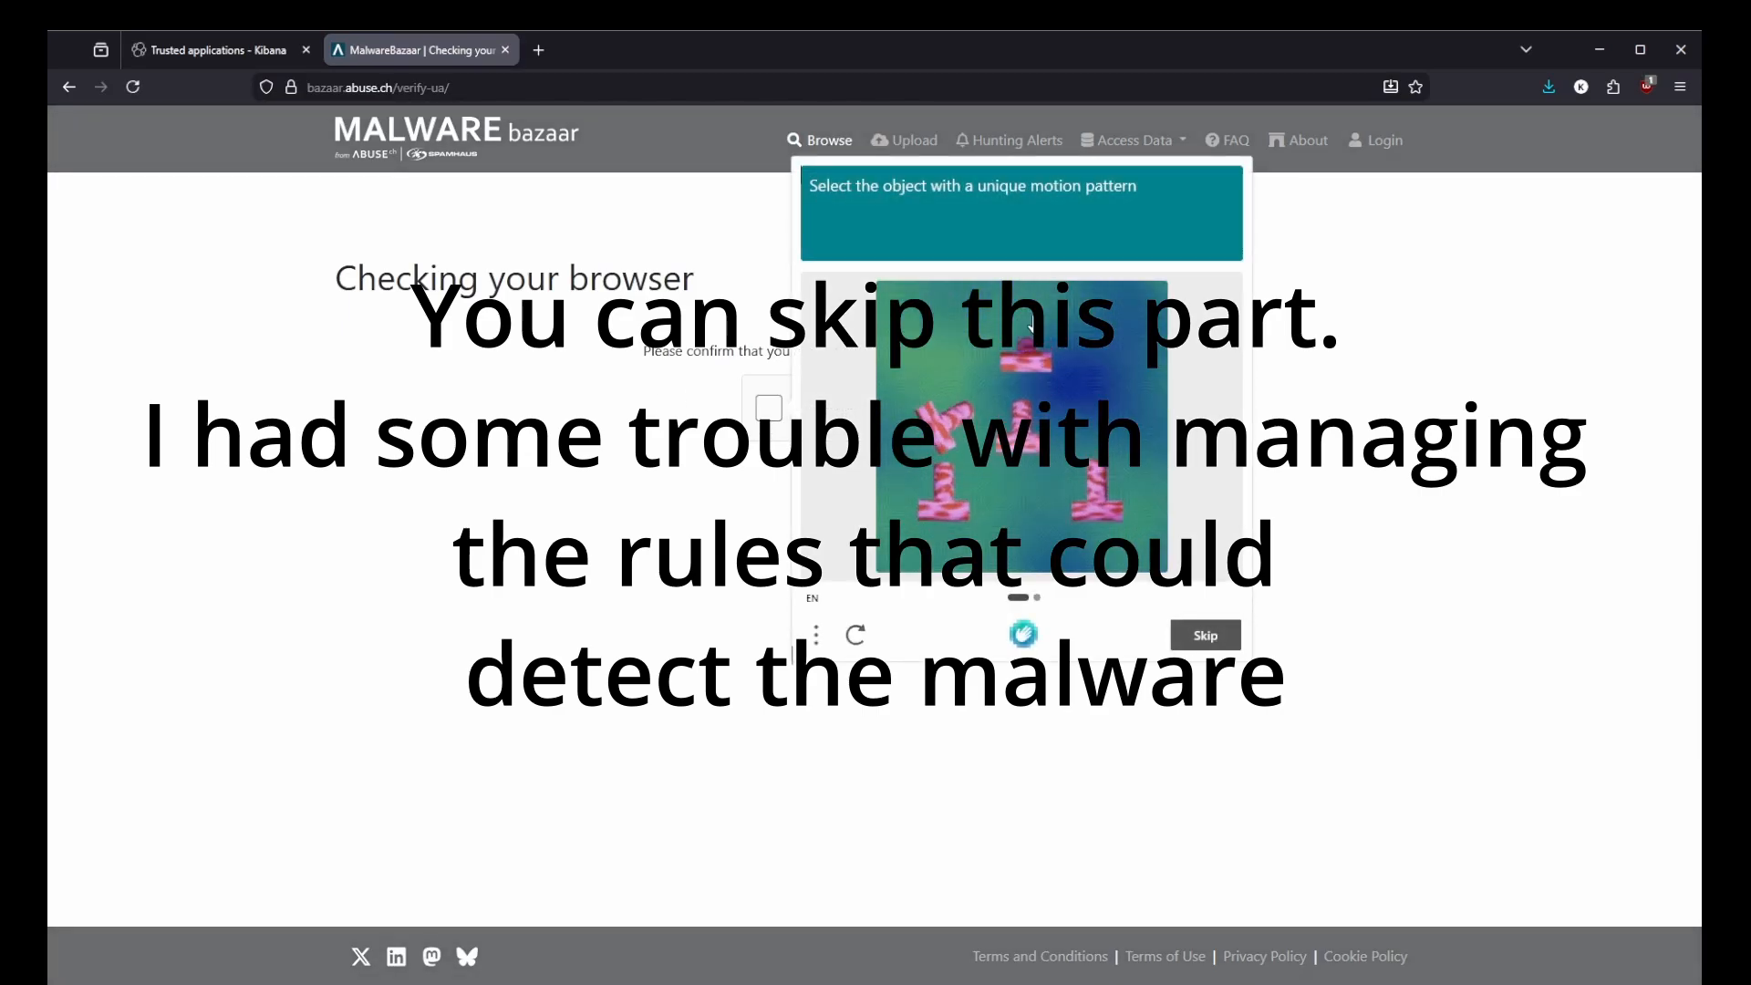
{"action": "left_click", "coordinate": [948, 428]}
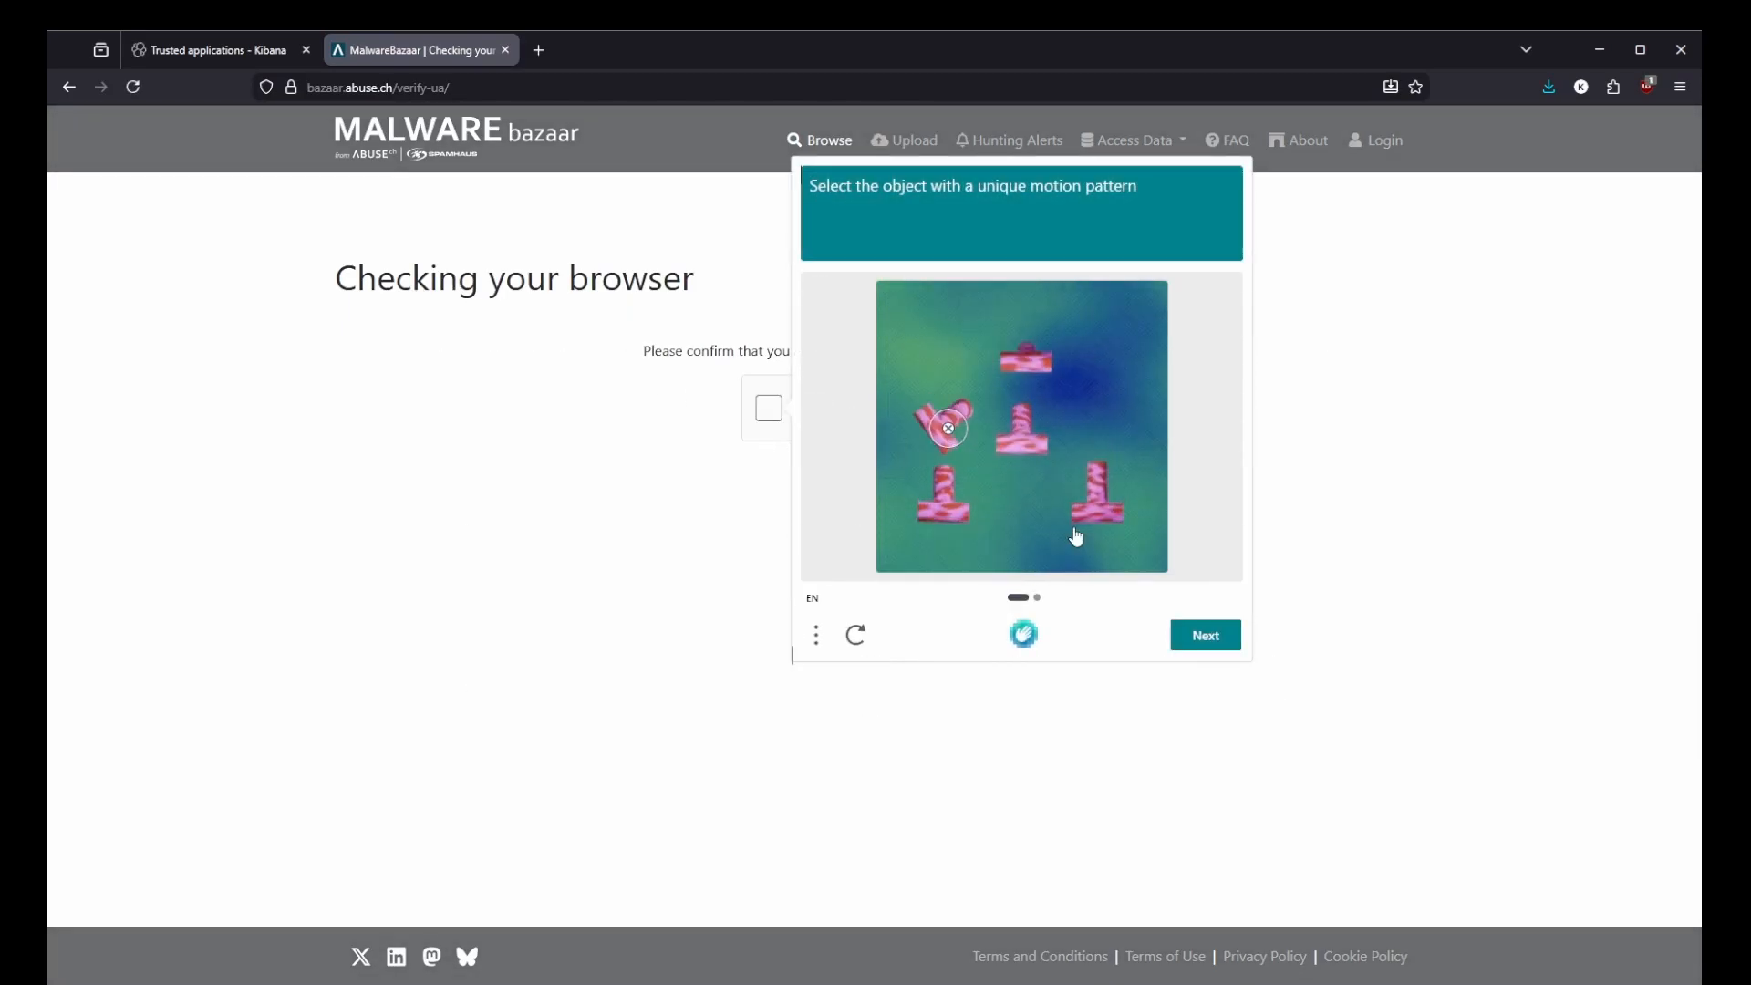
{"action": "left_click", "coordinate": [1206, 637]}
{"action": "left_click", "coordinate": [1098, 342]}
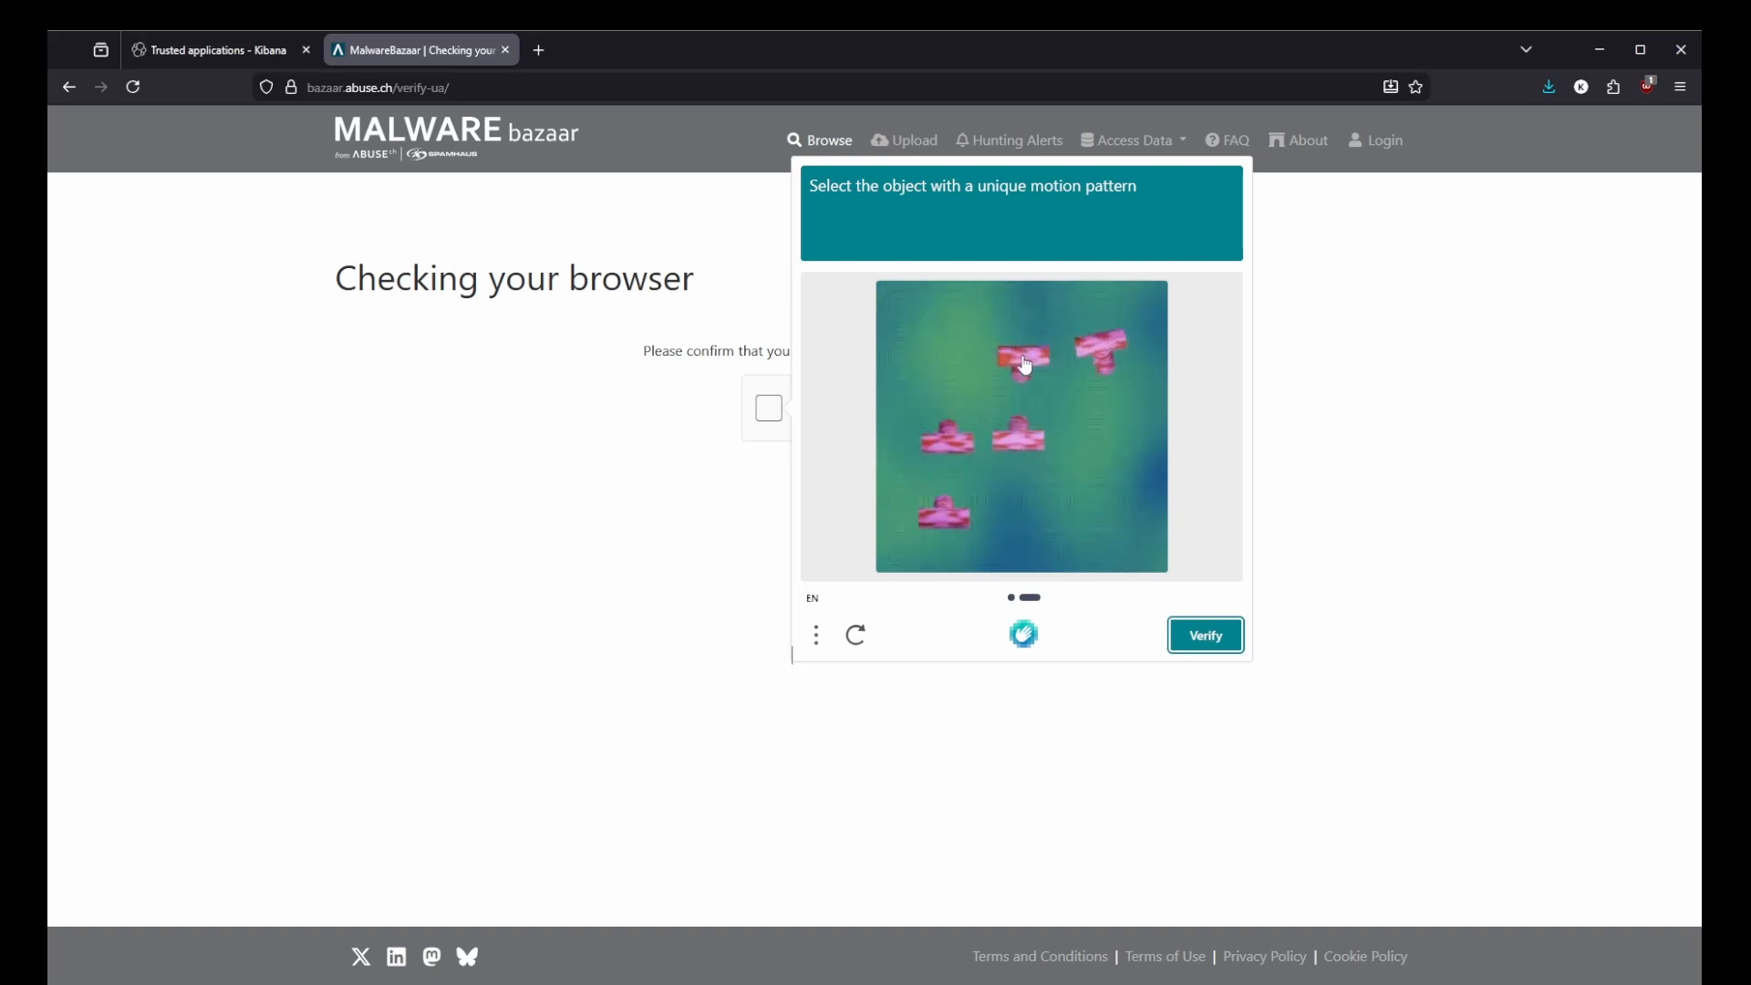
{"action": "left_click", "coordinate": [1206, 637]}
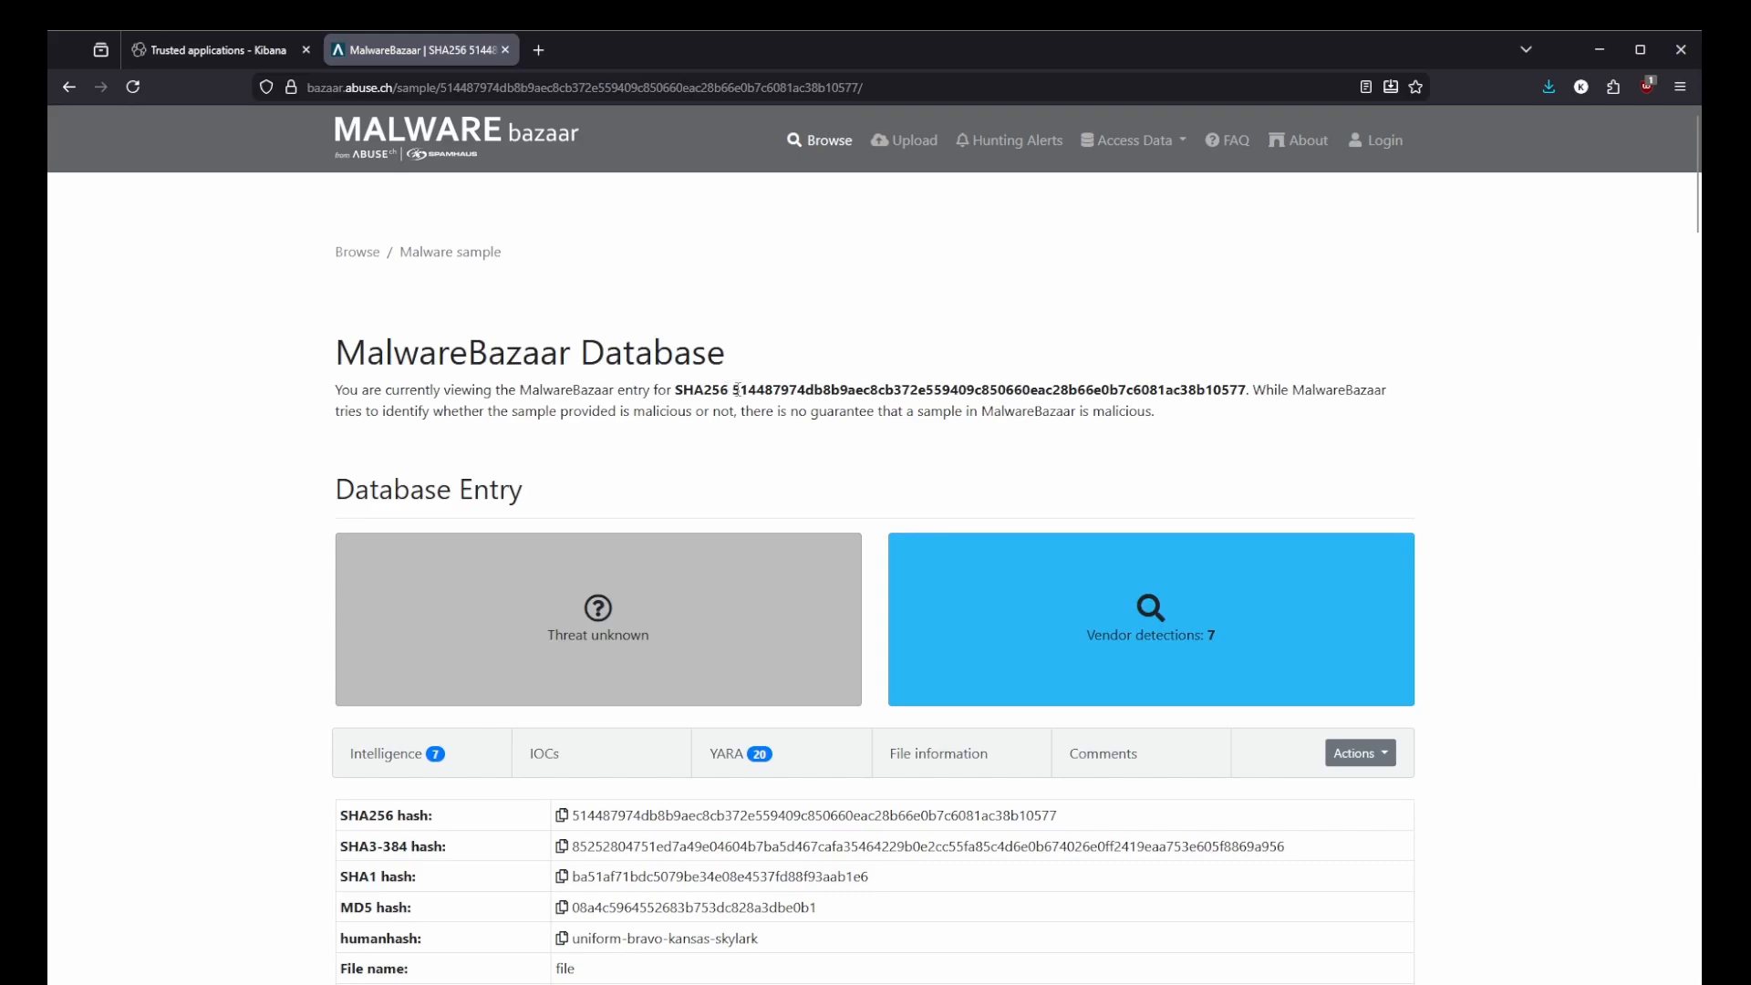
Copy the SHA256 hash of the sample from its MalwareBazaar database entry.
{"action": "left_click_drag", "start_coordinate": [736, 390], "coordinate": [1132, 388]}
{"action": "double_click", "coordinate": [1132, 389]}
{"action": "key", "text": "ctrl+c"}
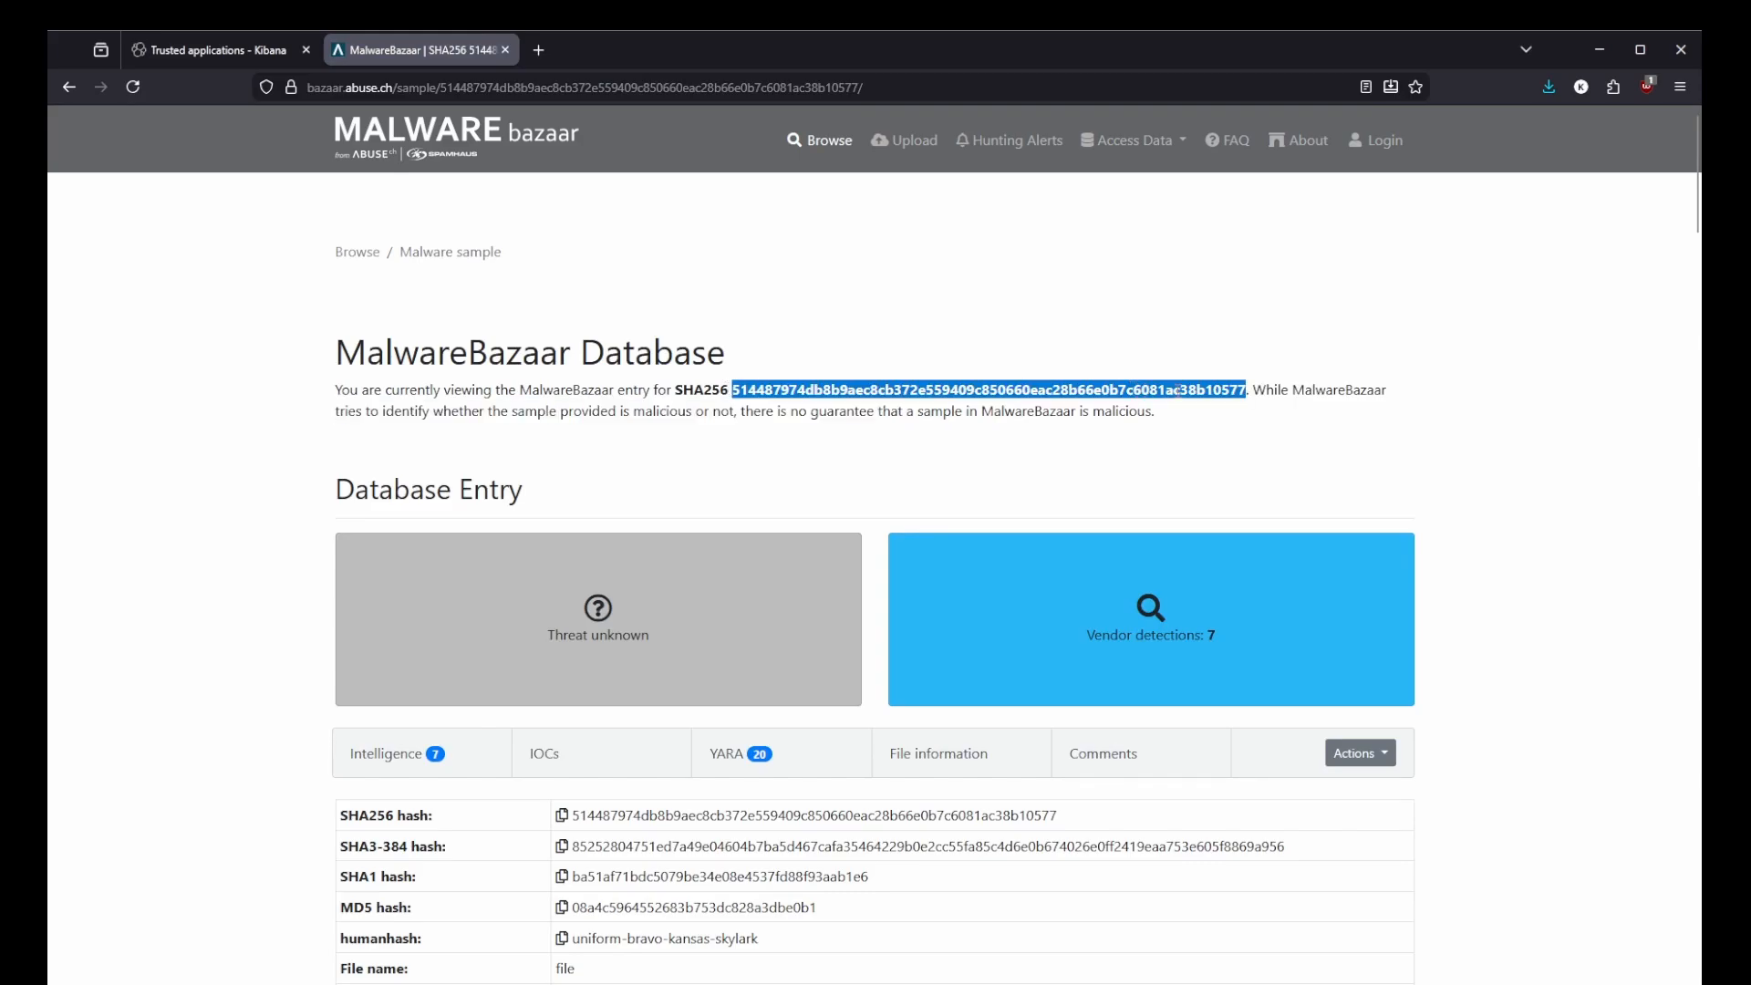
{"action": "scroll", "coordinate": [1415, 456], "scroll_direction": "down", "scroll_amount": 3}
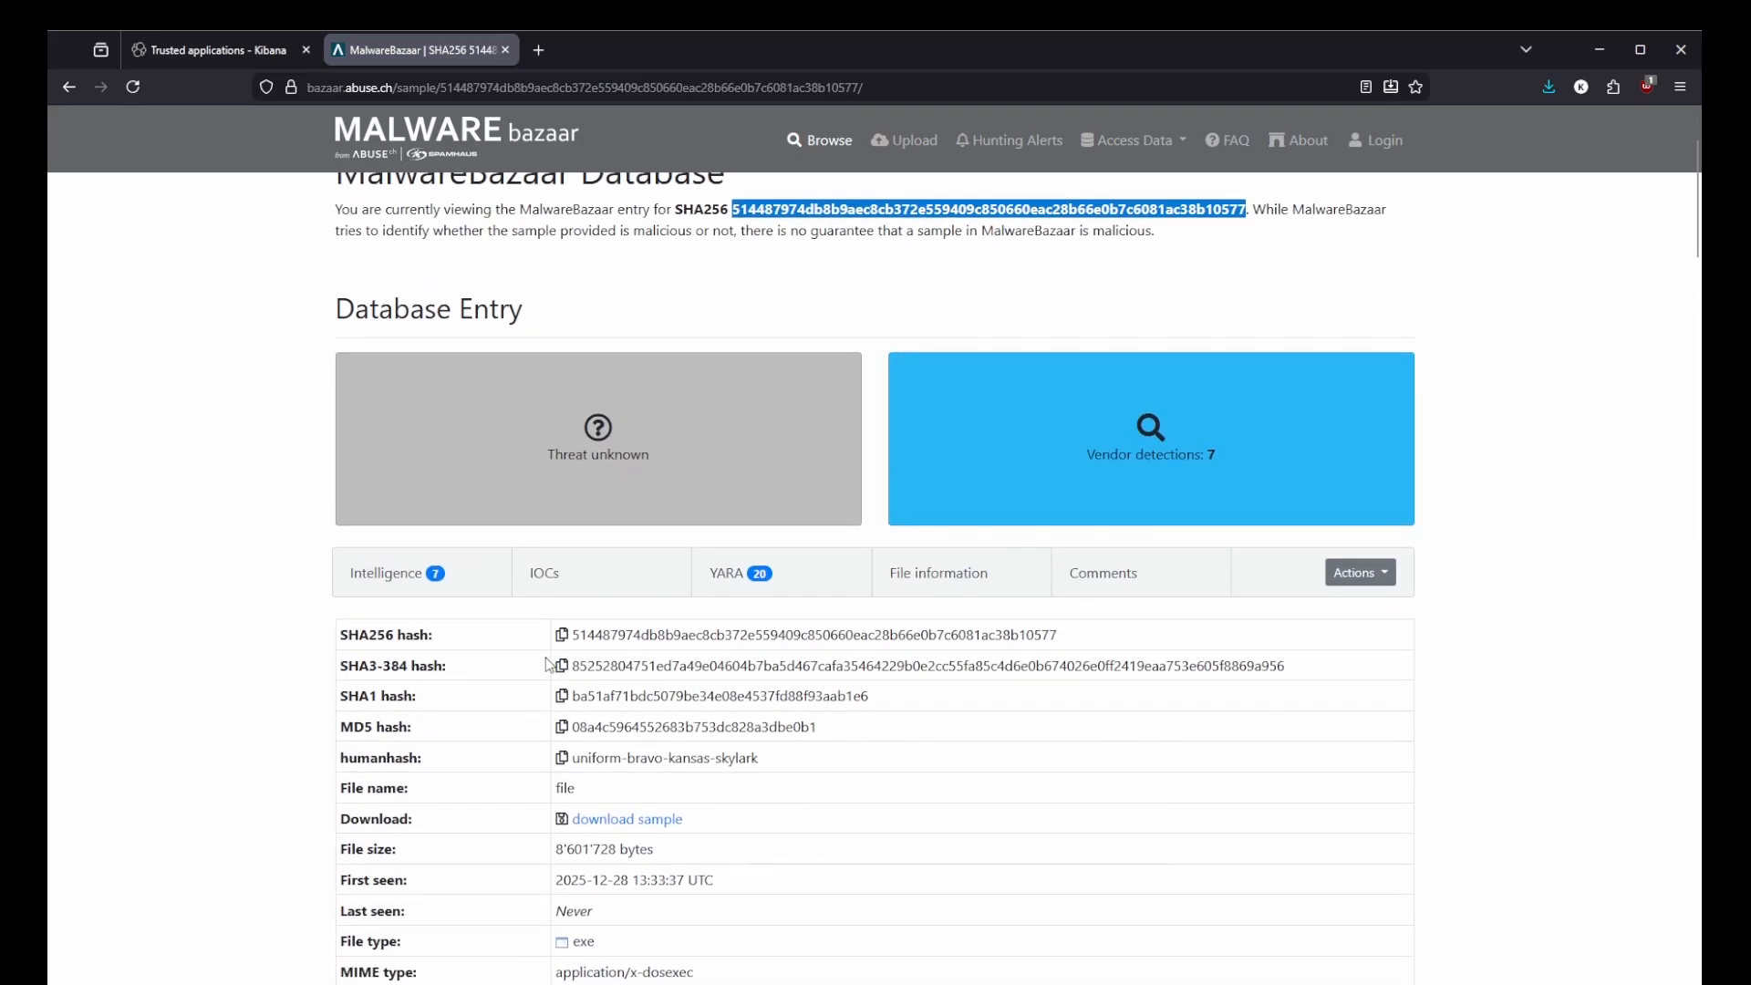
Return to the Kibana trusted application form and paste the sample's SHA256 as the value of the Windows Hash condition.
{"action": "left_click", "coordinate": [210, 49]}
{"action": "left_click", "coordinate": [682, 755]}
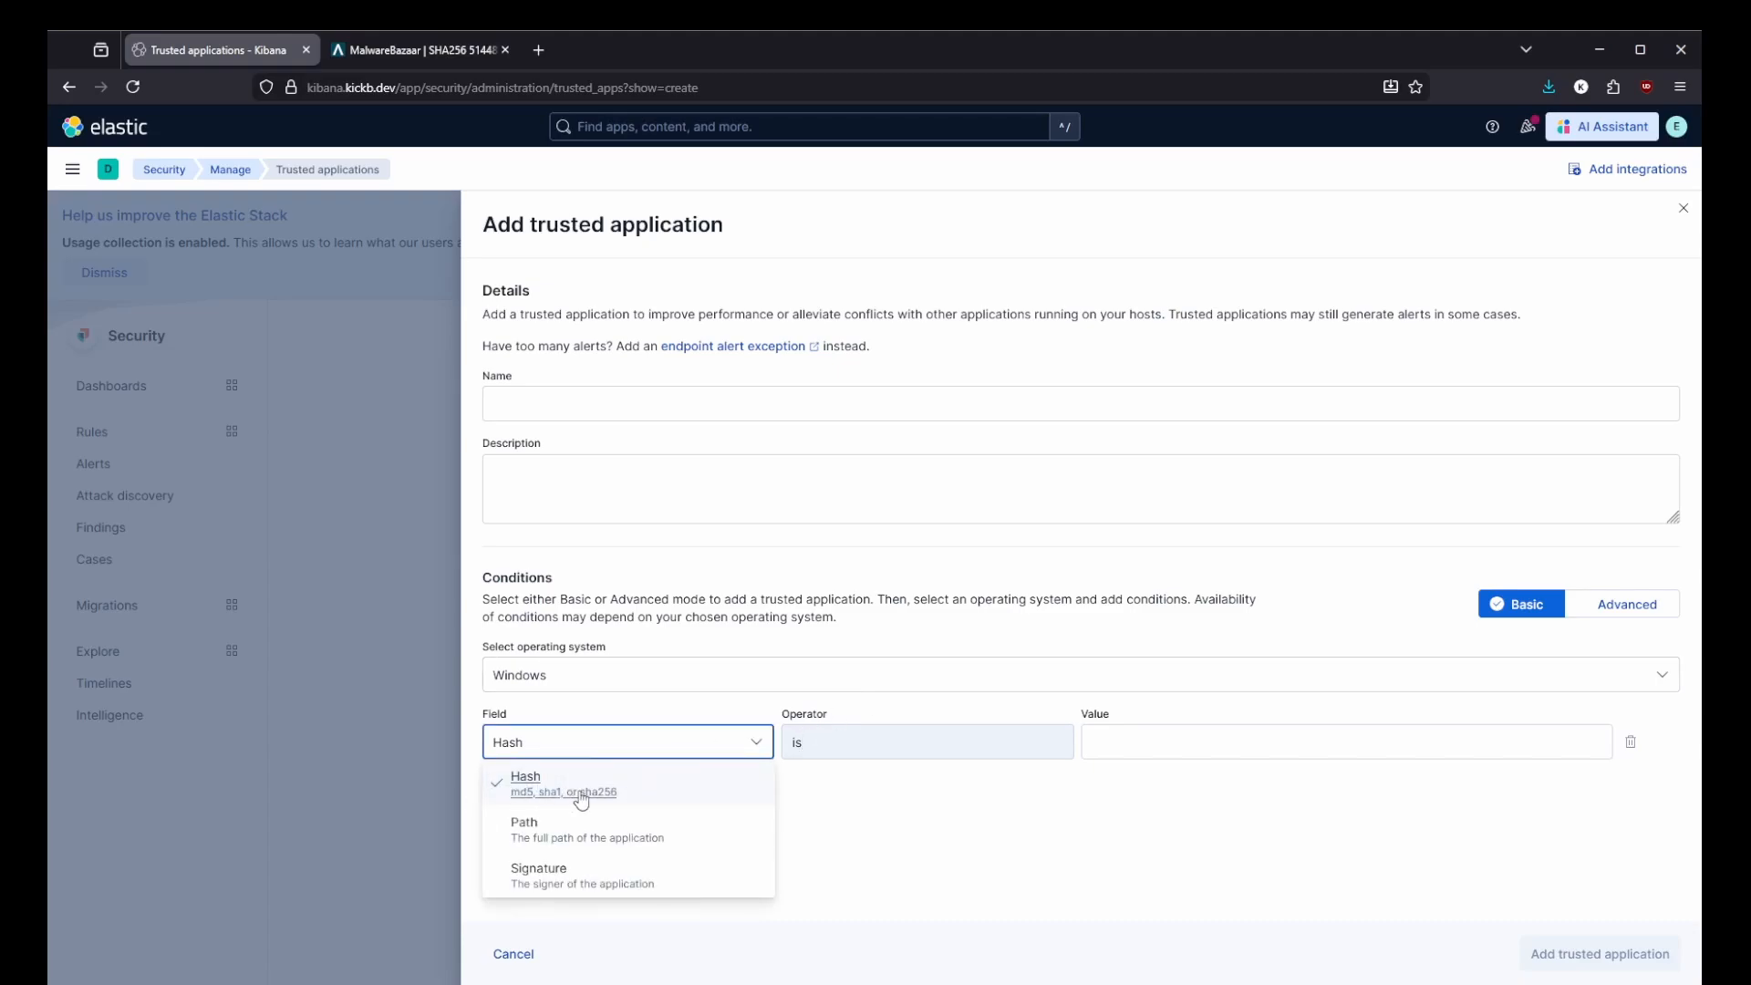
{"action": "left_click", "coordinate": [415, 50]}
{"action": "left_click", "coordinate": [1495, 623]}
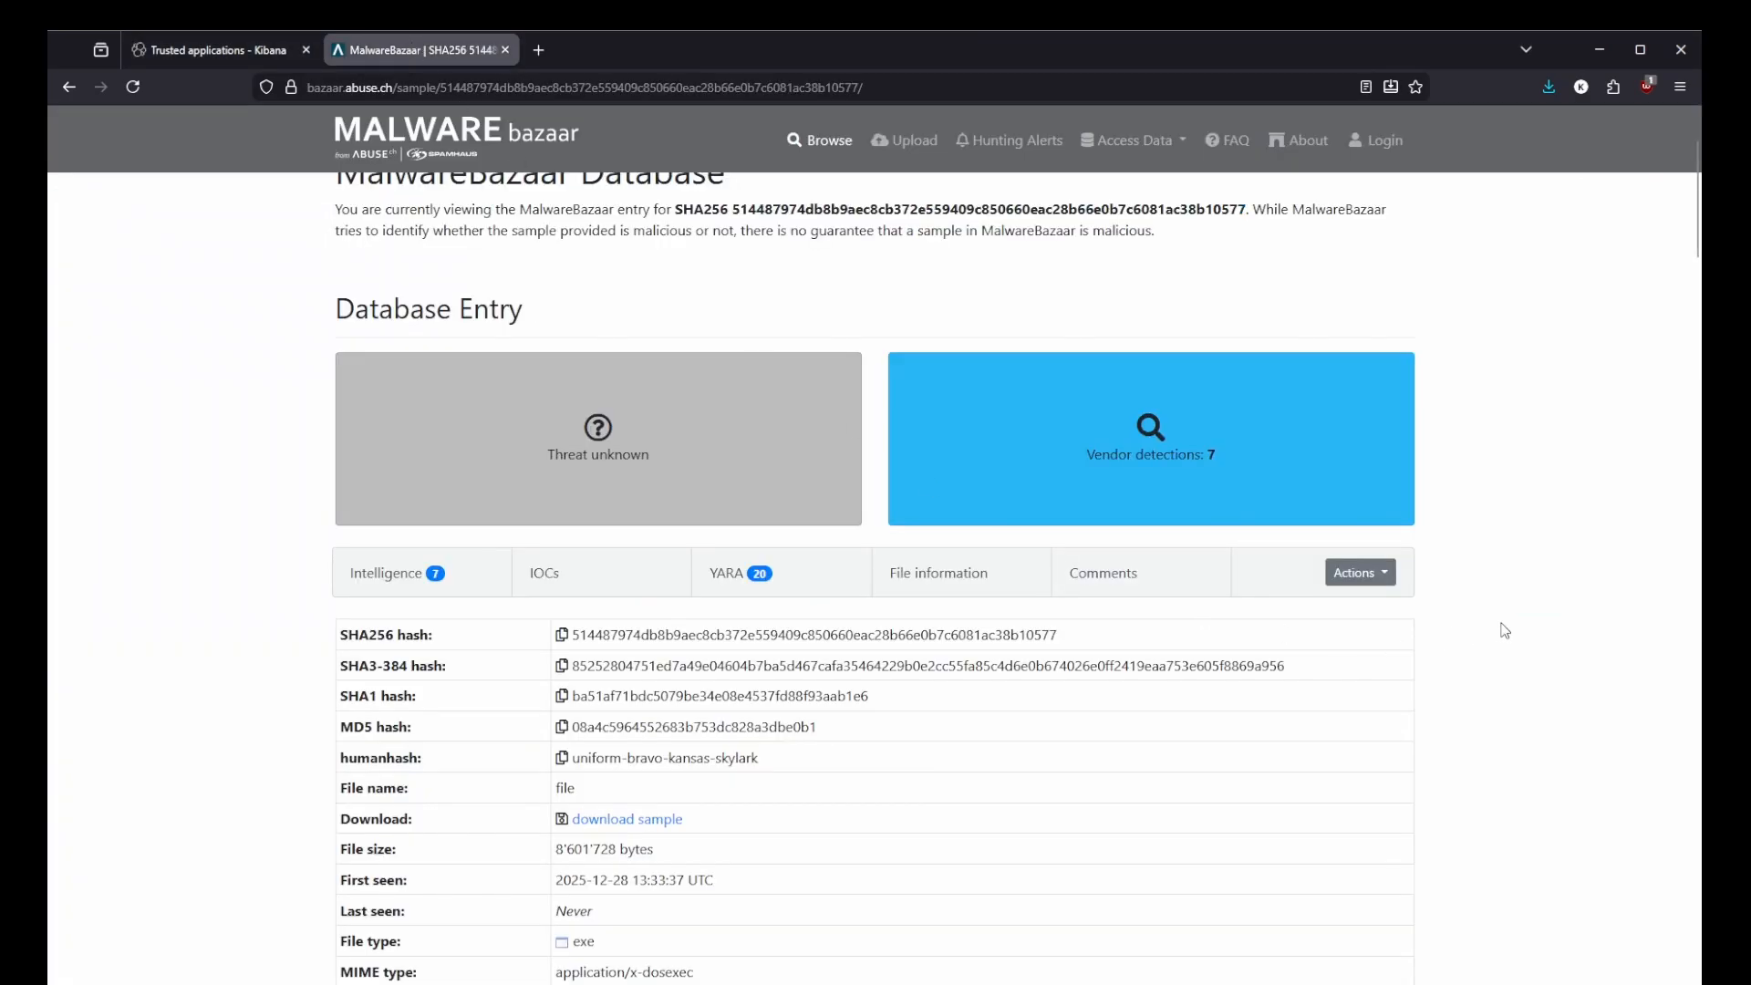
{"action": "scroll", "coordinate": [1201, 661], "scroll_direction": "down", "scroll_amount": 3}
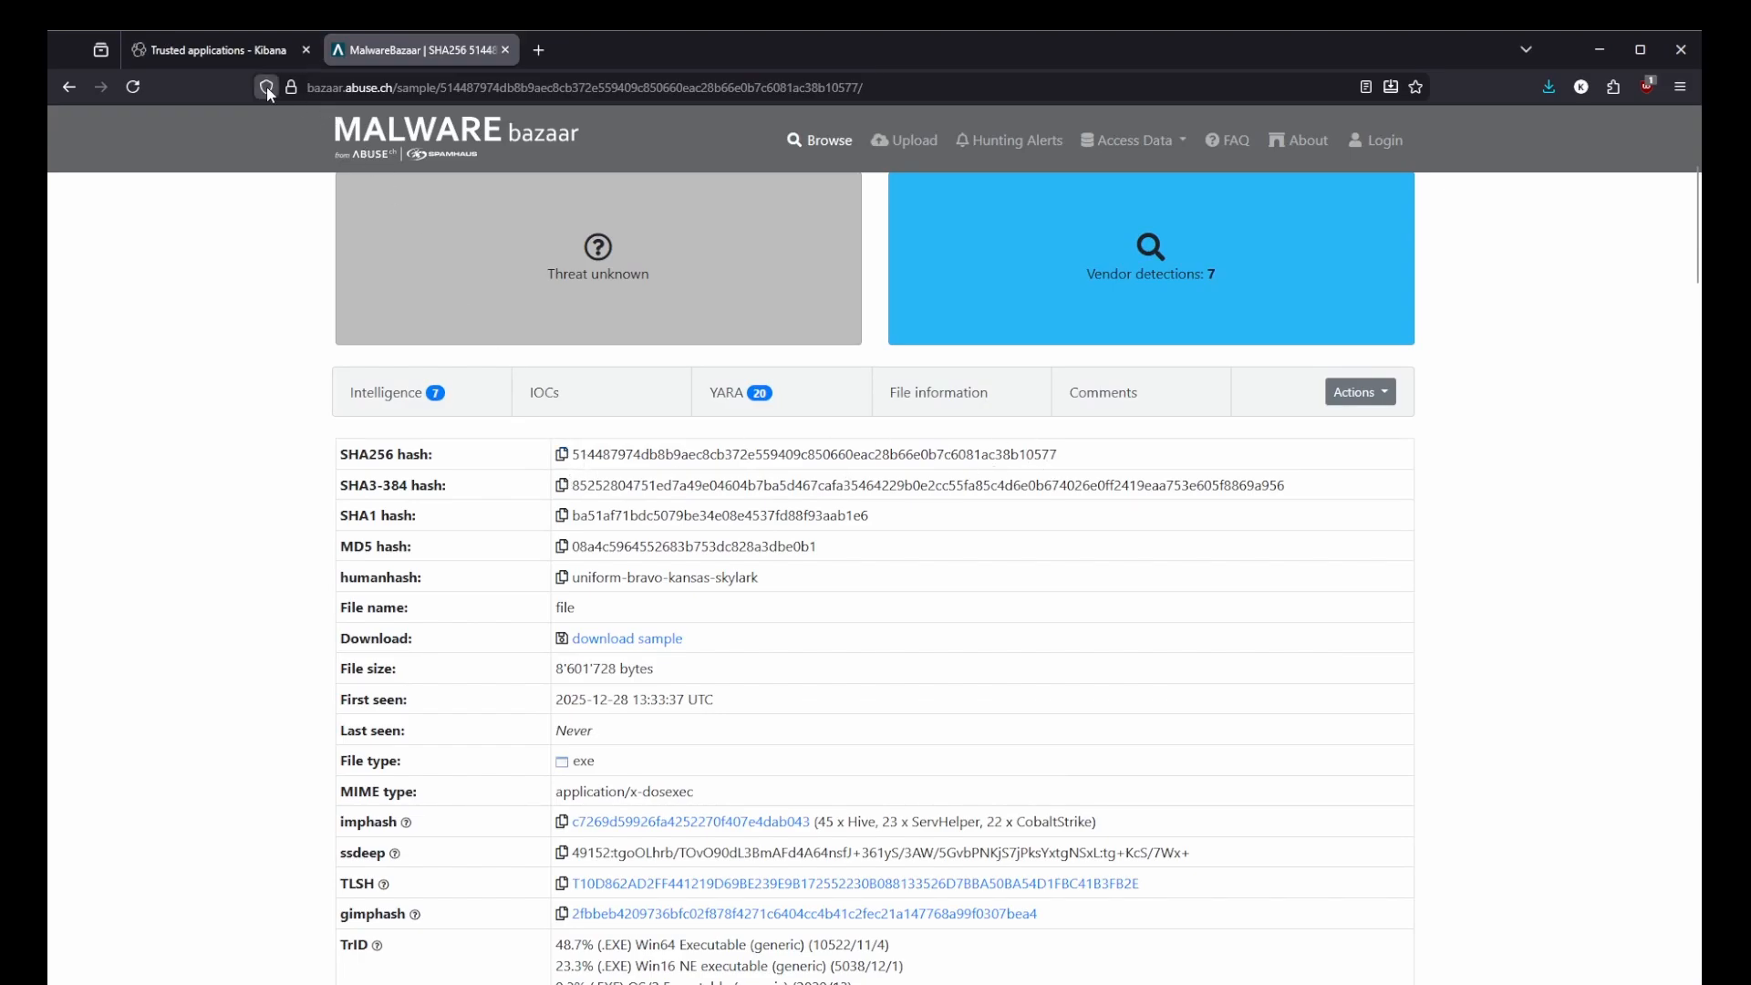
{"action": "left_click", "coordinate": [201, 51]}
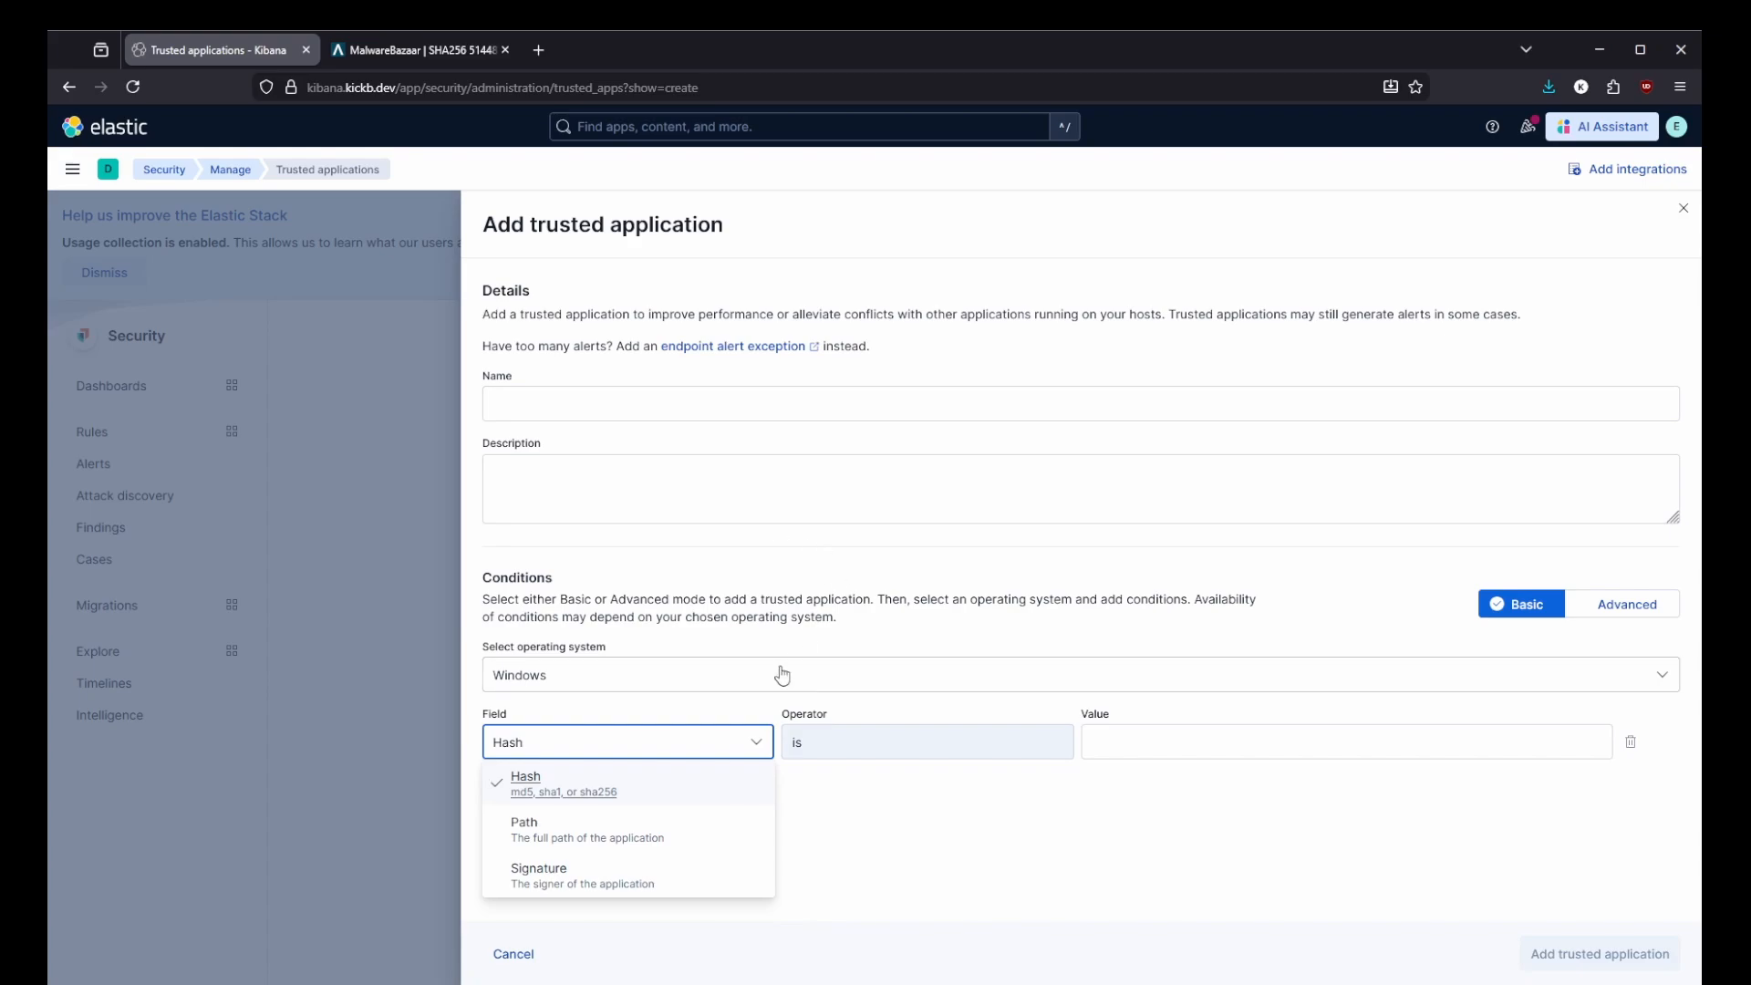
{"action": "left_click", "coordinate": [1112, 751]}
{"action": "key", "text": "ctrl+v"}
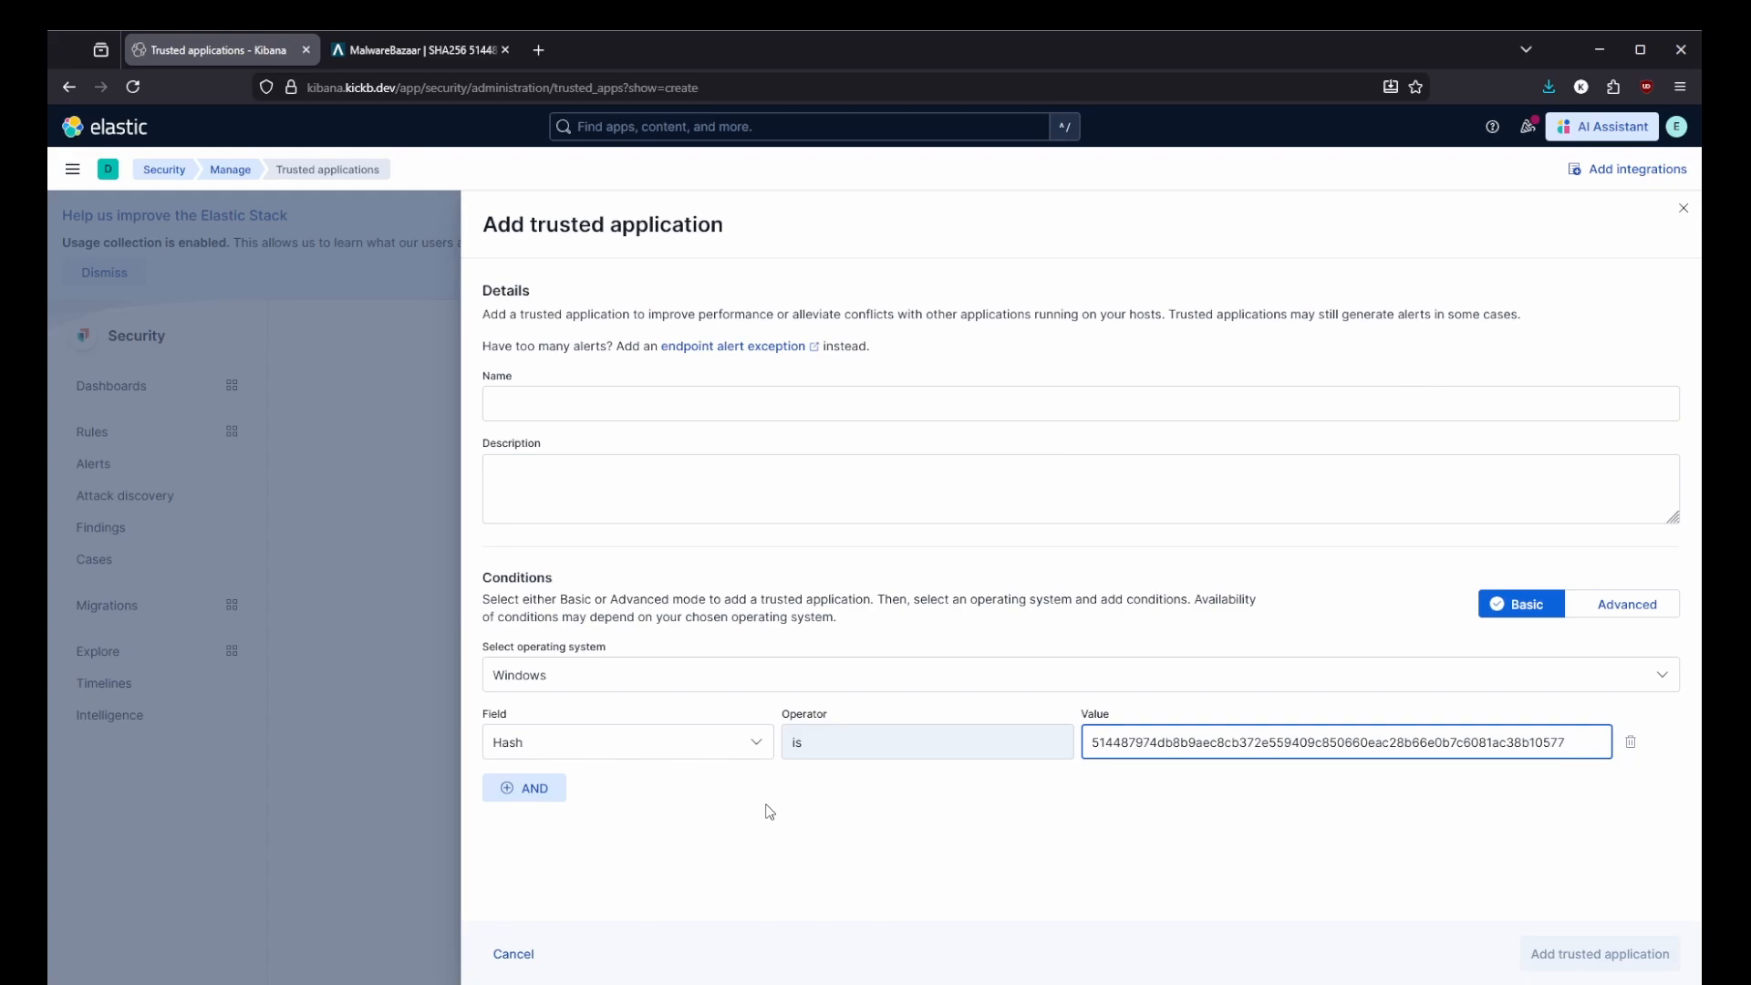
Name the trusted application "malwarebazaar sample", describe it as "sample malware don't worry", and add it.
{"action": "left_click", "coordinate": [612, 410]}
{"action": "type", "text": "malwarebazaar sample"}
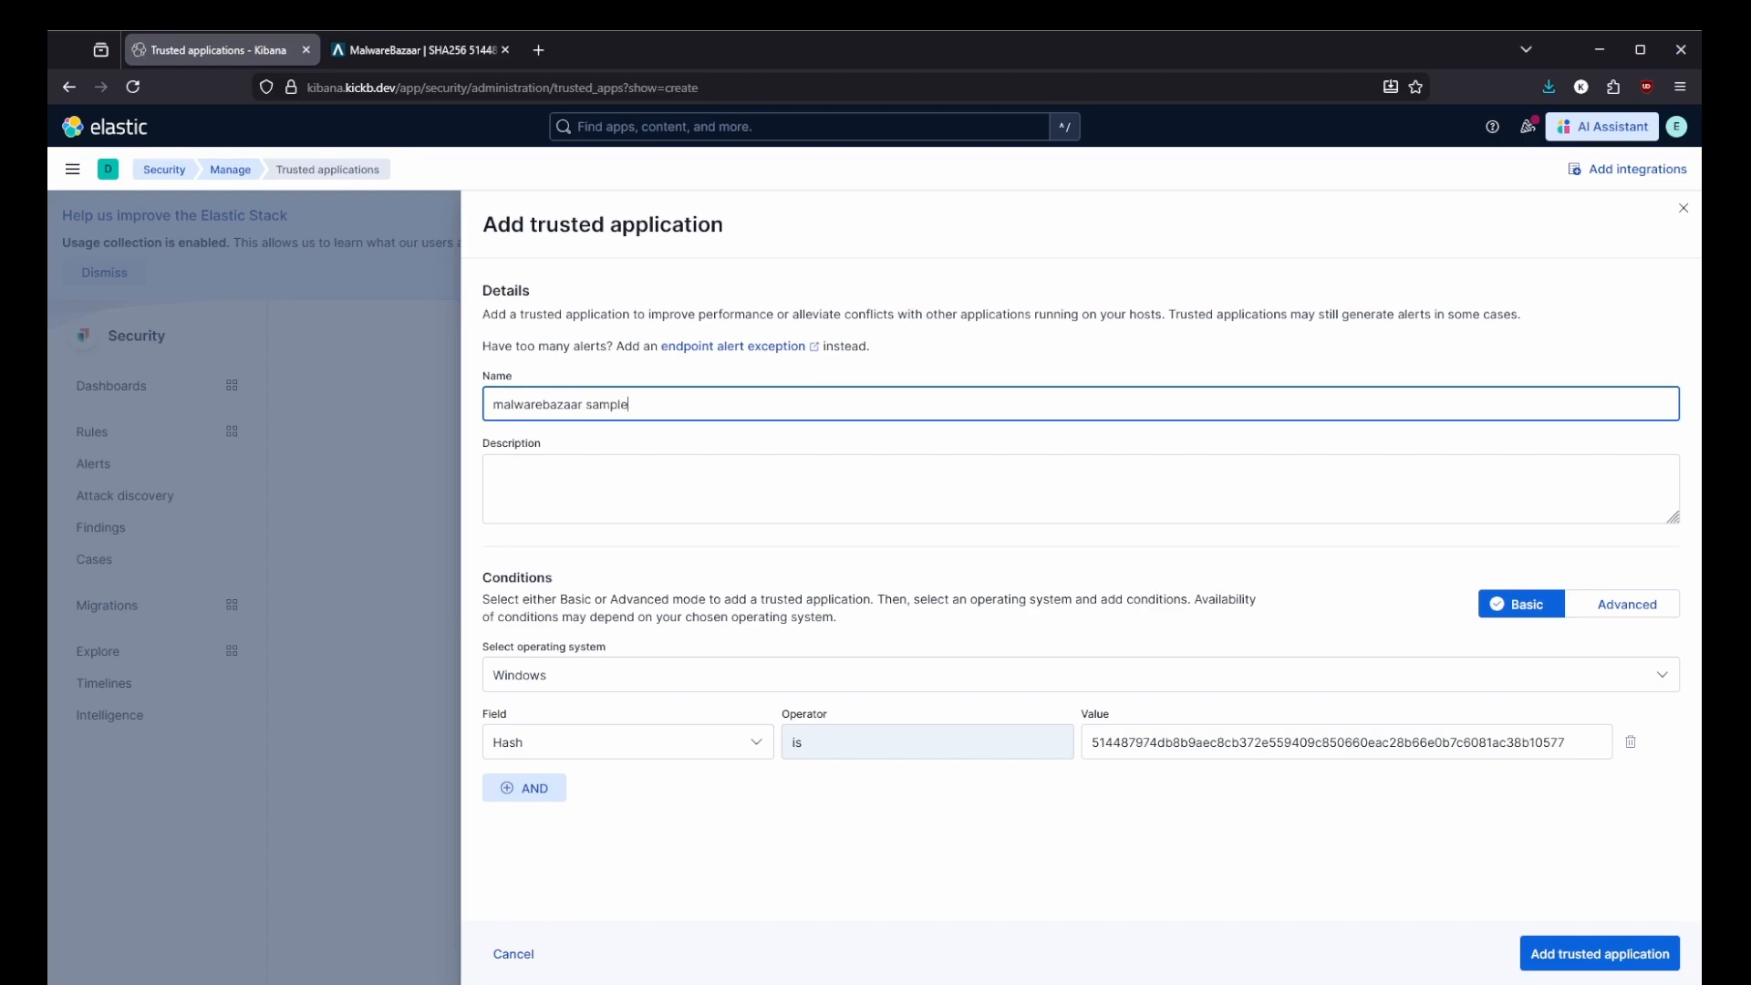
{"action": "key", "text": "Tab"}
{"action": "type", "text": "e"}
{"action": "key", "text": "BackSpace"}
{"action": "key", "text": "BackSpace"}
{"action": "key", "text": "BackSpace"}
{"action": "key", "text": "BackSpace"}
{"action": "key", "text": "BackSpace"}
{"action": "key", "text": "BackSpace"}
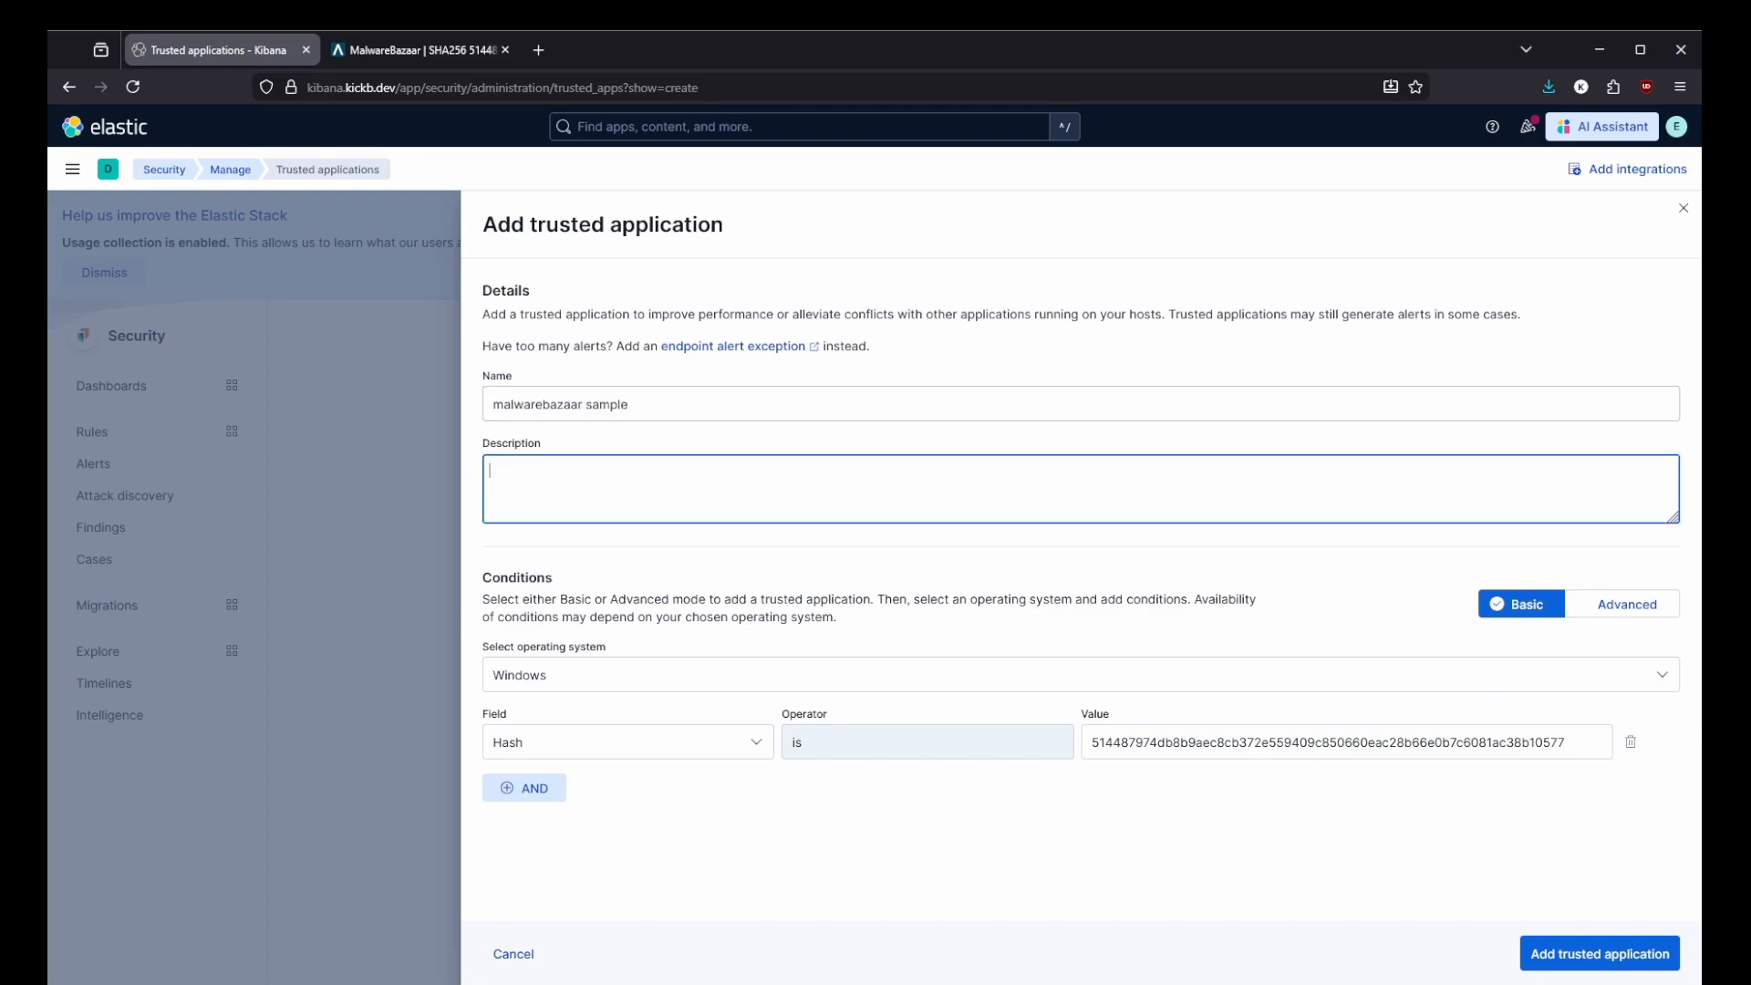
{"action": "type", "text": "sample malware don't worry"}
{"action": "left_click", "coordinate": [1557, 949]}
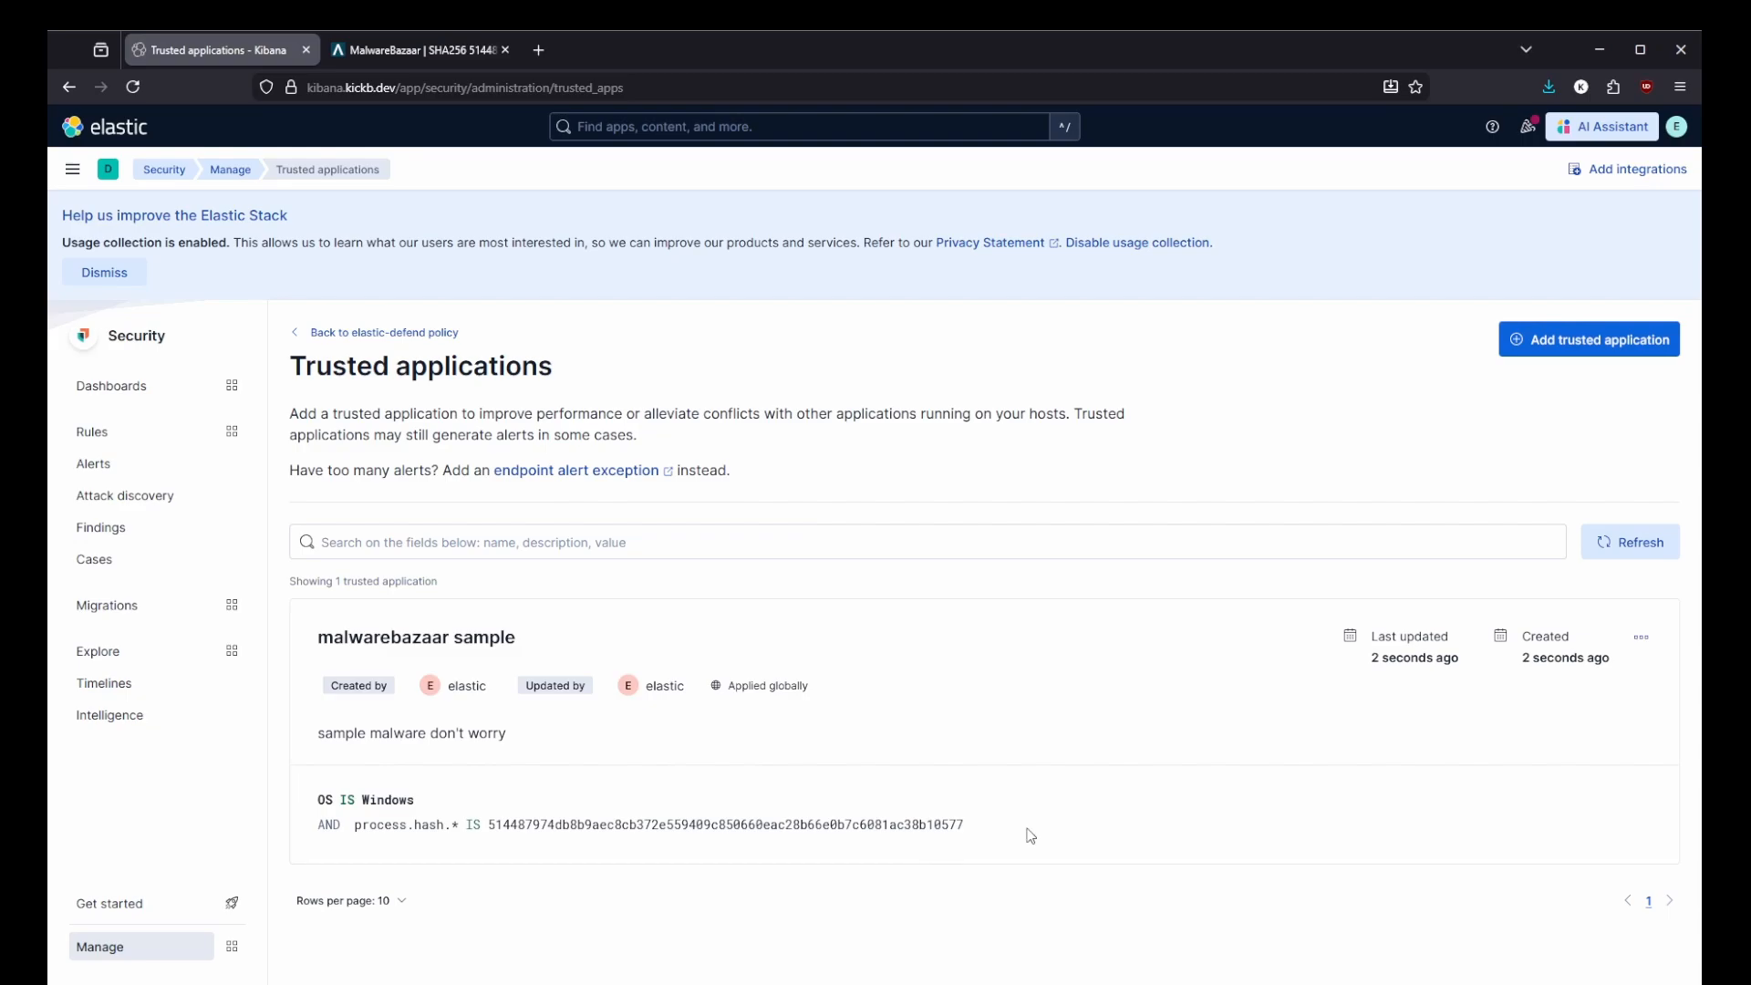
Open the [Logs System] SSH login attempts dashboard from the Security dashboards and examine its panels.
{"action": "left_click", "coordinate": [112, 386]}
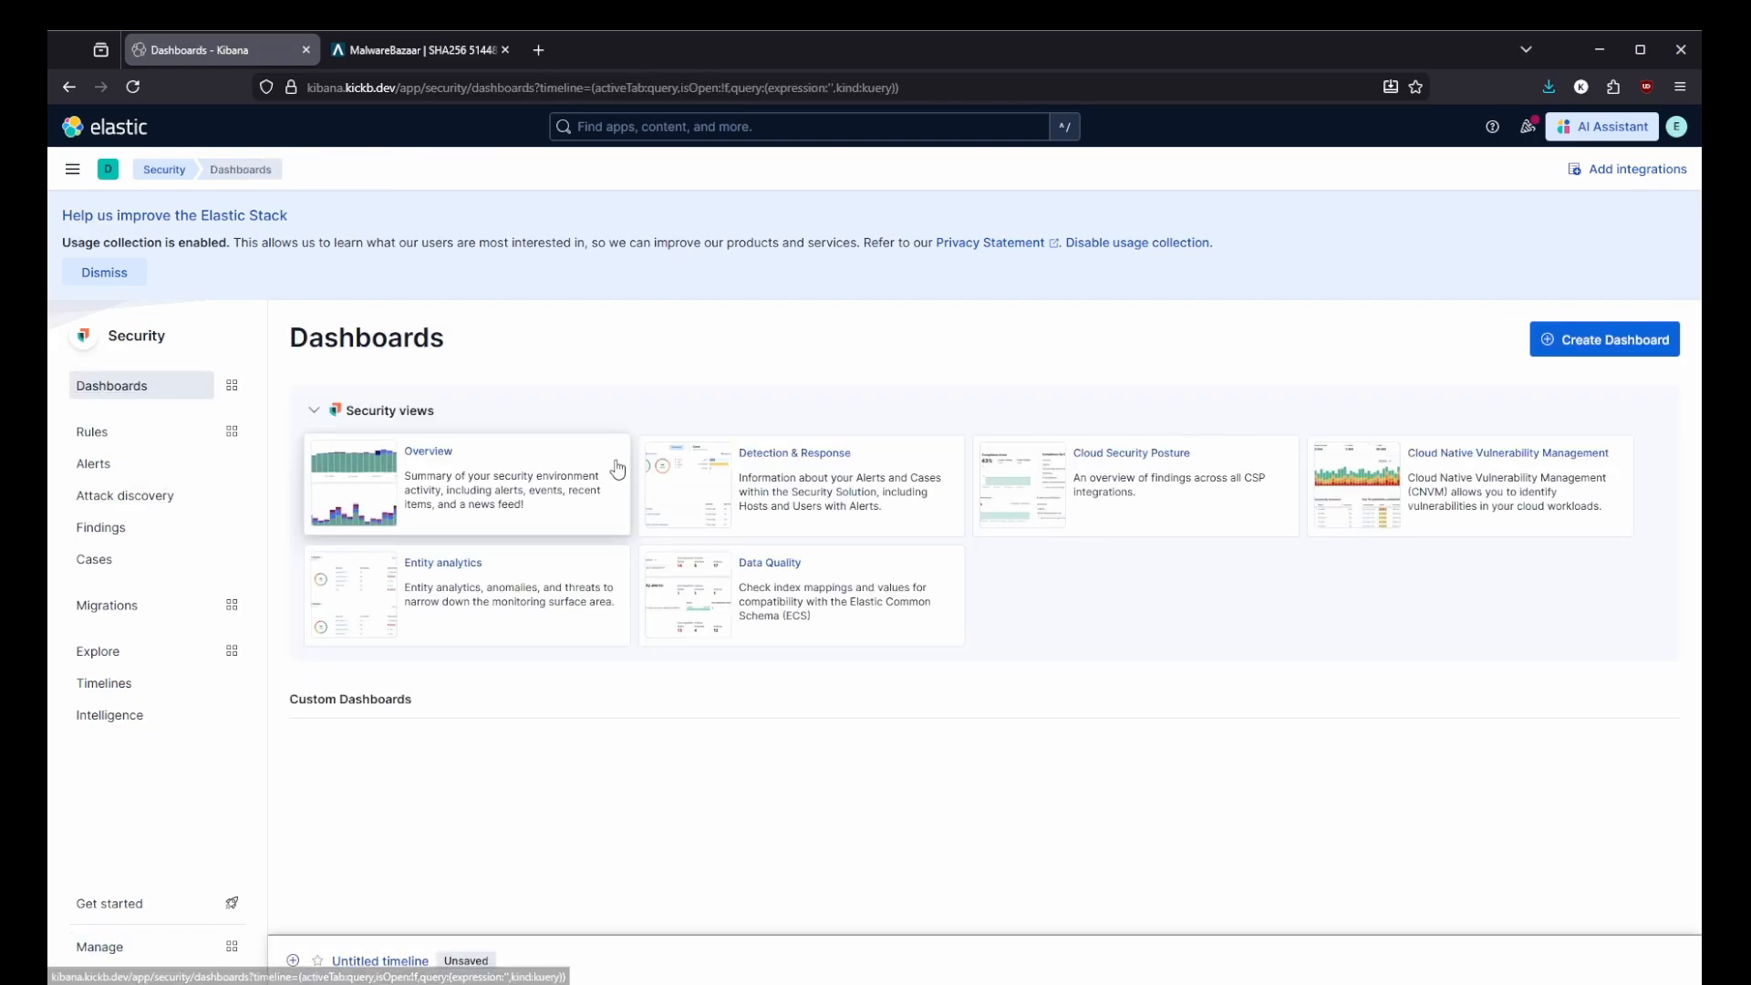
{"action": "scroll", "coordinate": [930, 648], "scroll_direction": "down", "scroll_amount": 5}
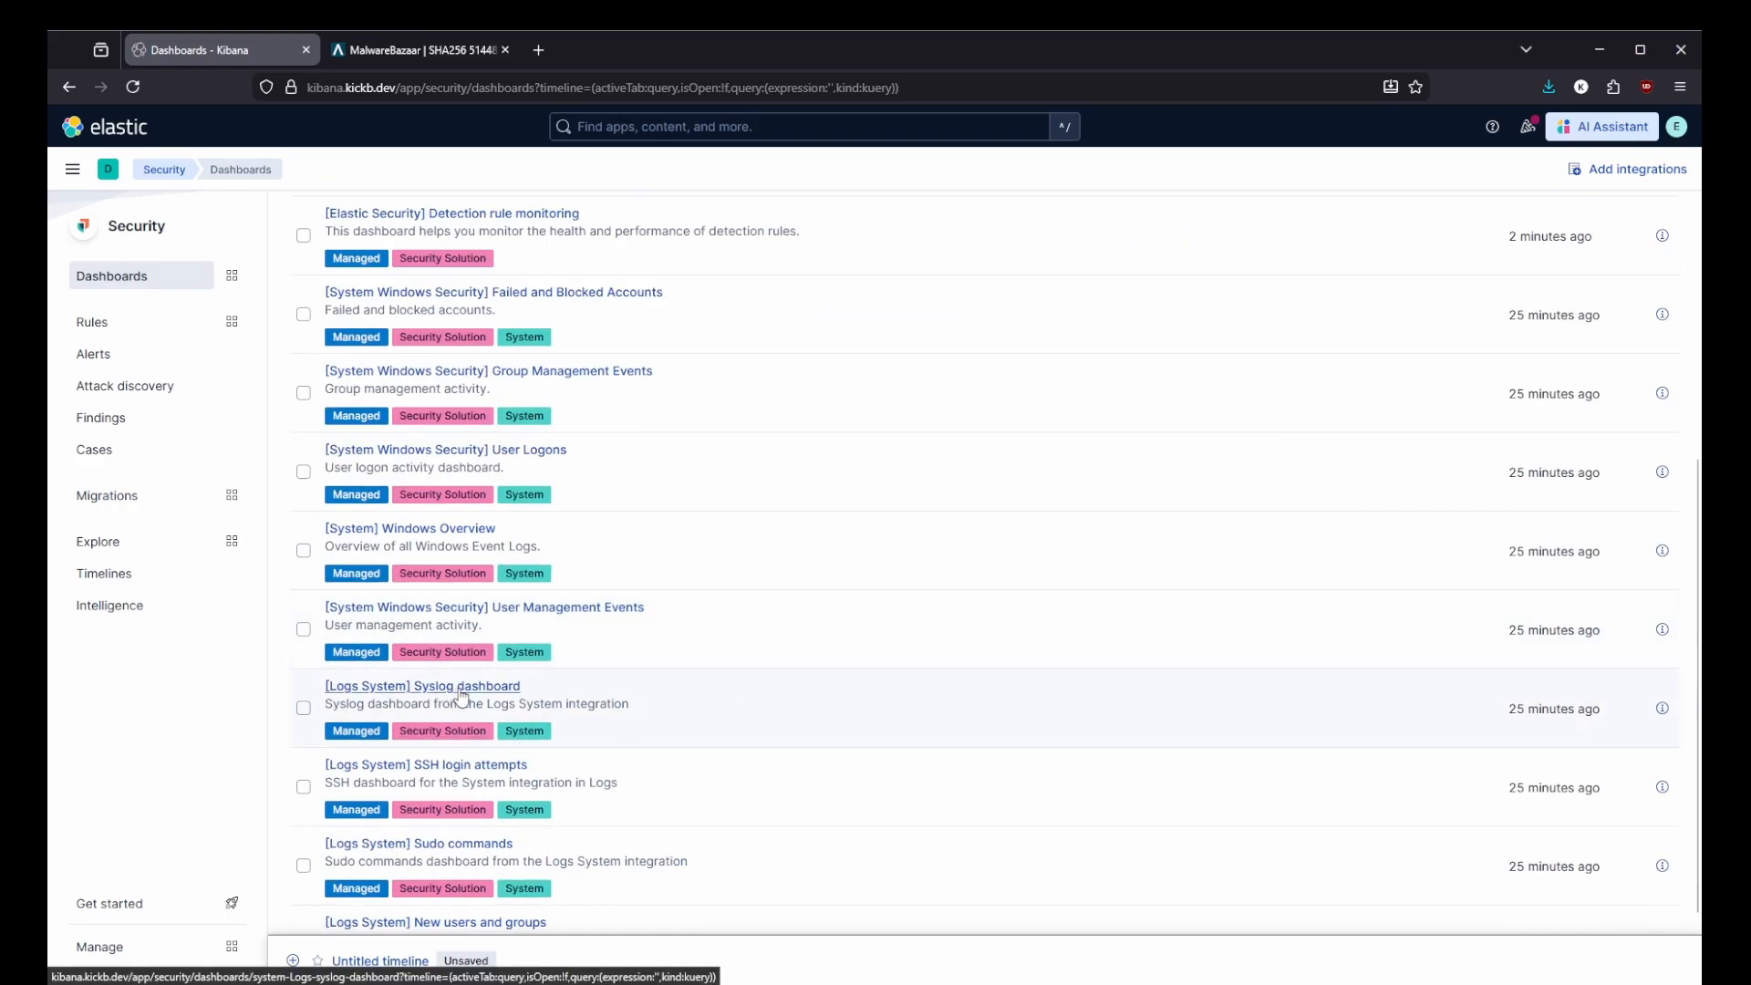
{"action": "left_click", "coordinate": [456, 766]}
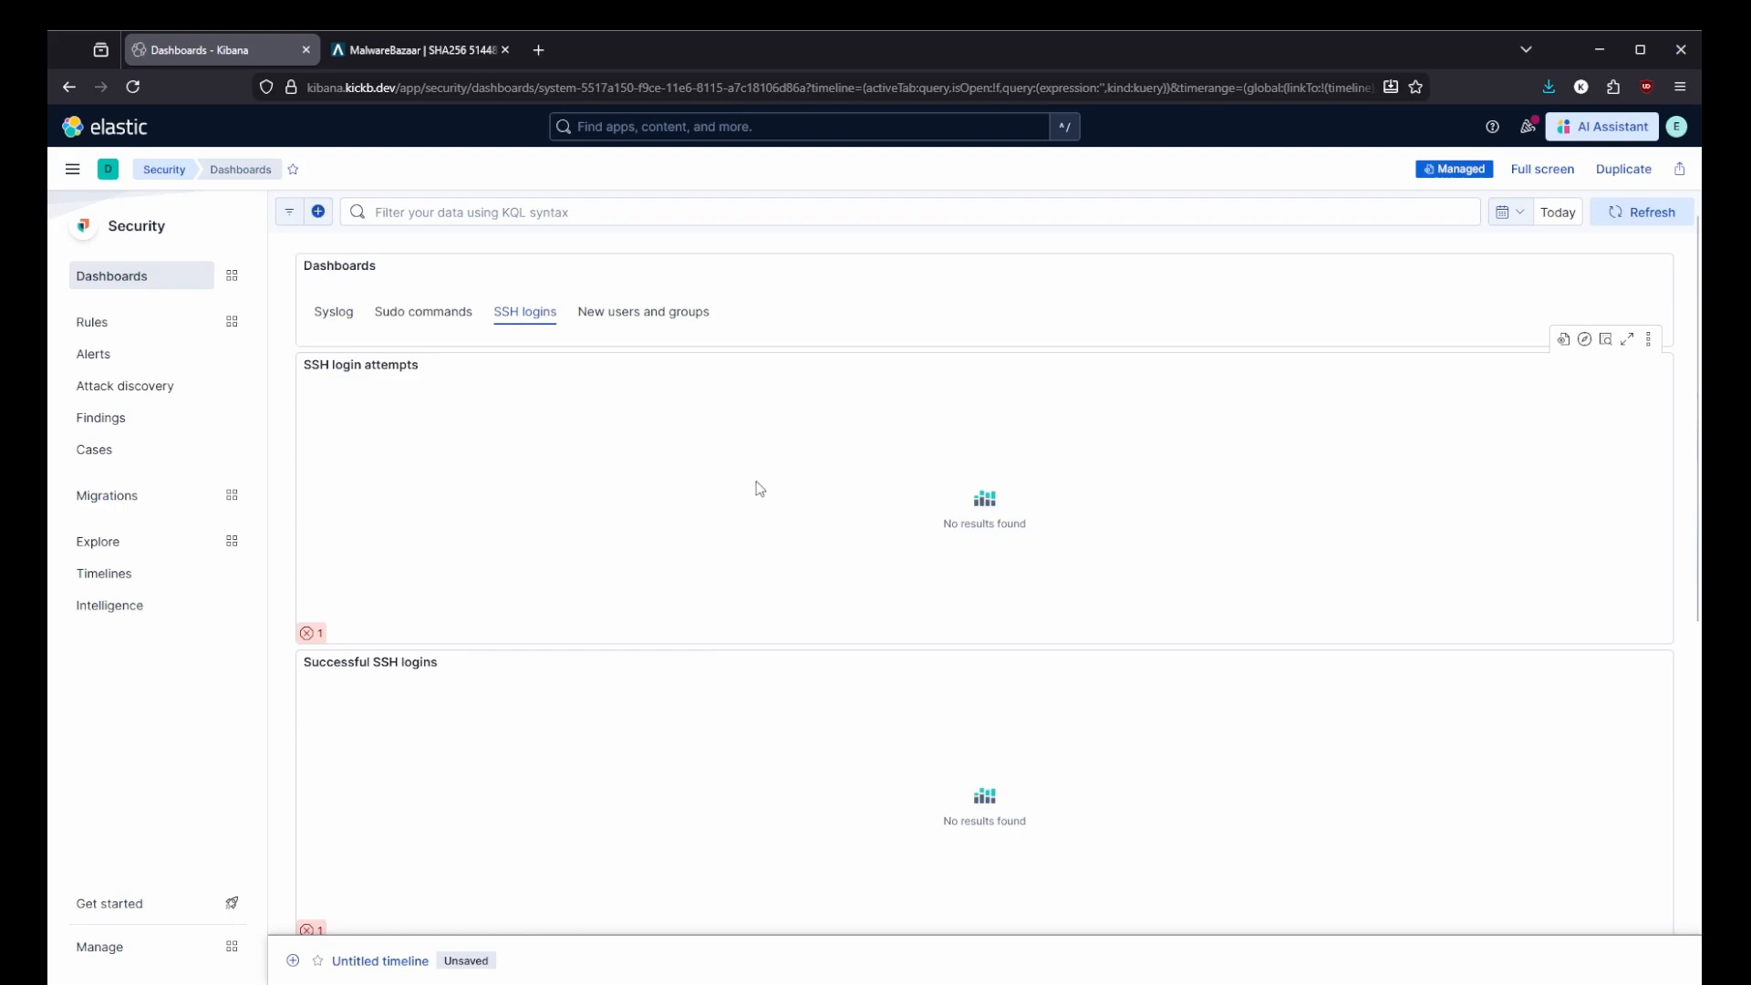
{"action": "scroll", "coordinate": [737, 465], "scroll_direction": "down", "scroll_amount": 2}
{"action": "scroll", "coordinate": [737, 465], "scroll_direction": "down", "scroll_amount": 5}
{"action": "scroll", "coordinate": [961, 653], "scroll_direction": "up", "scroll_amount": 7}
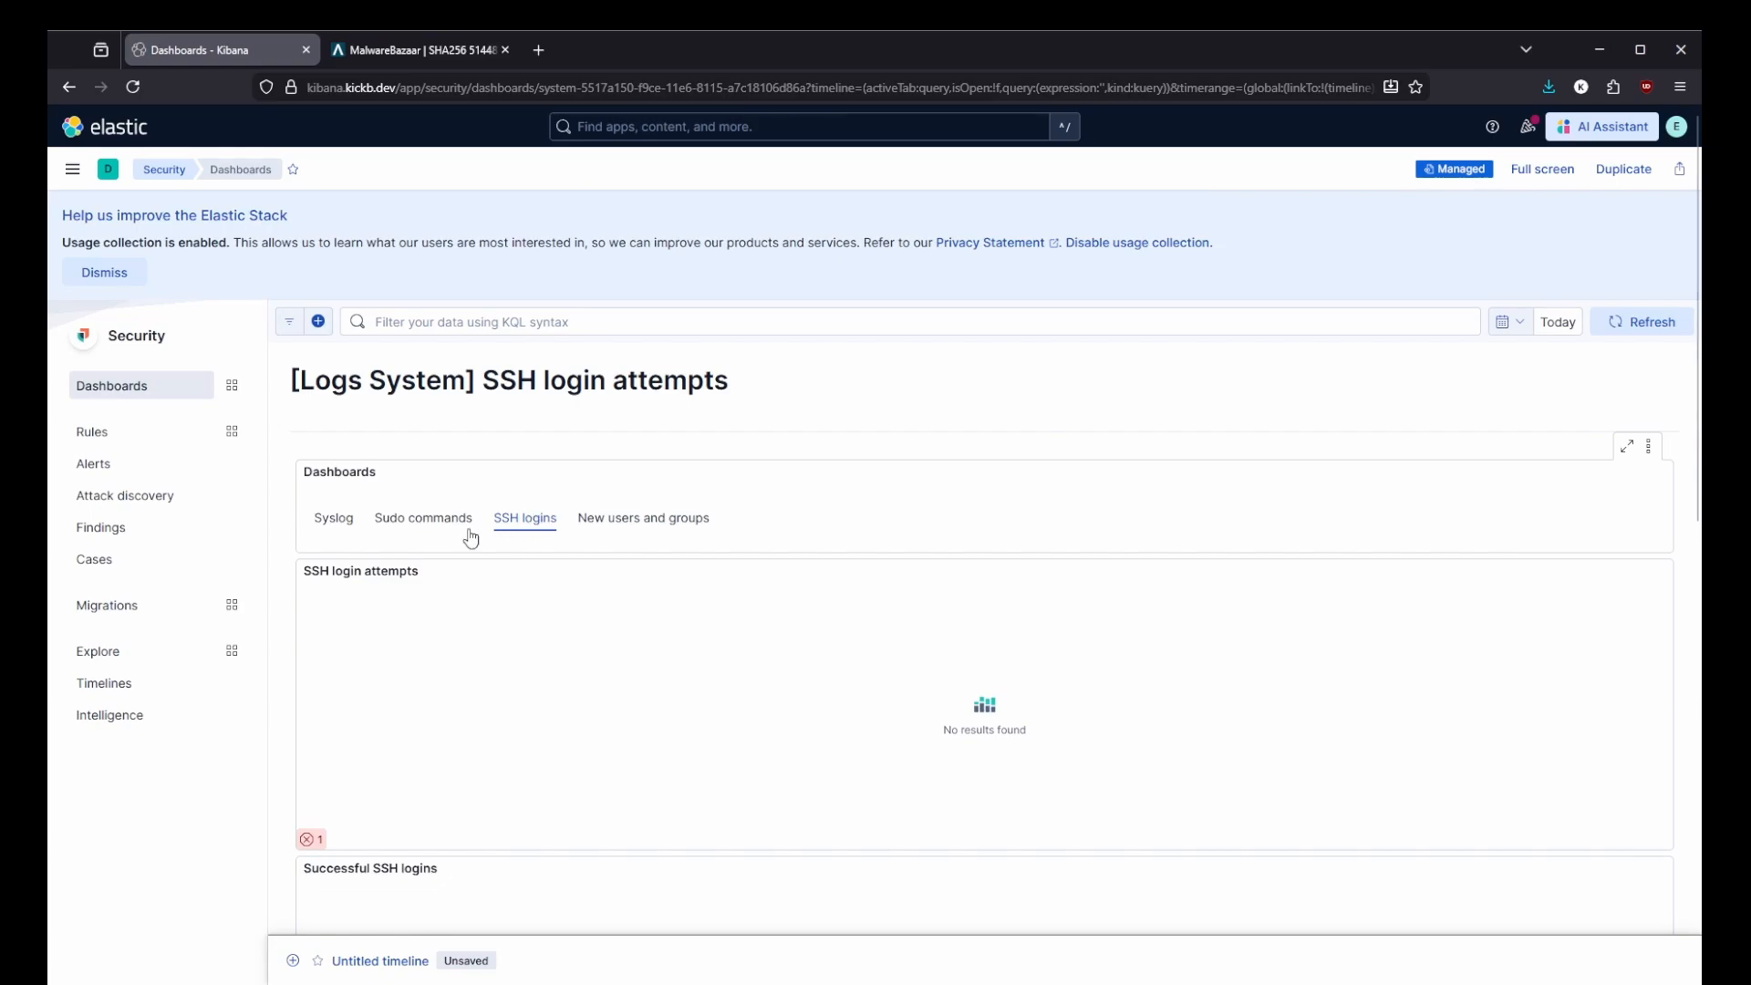
Open the MITRE ATT&CK Coverage overview from the Security rules and look through its tactics and techniques.
{"action": "left_click", "coordinate": [91, 438]}
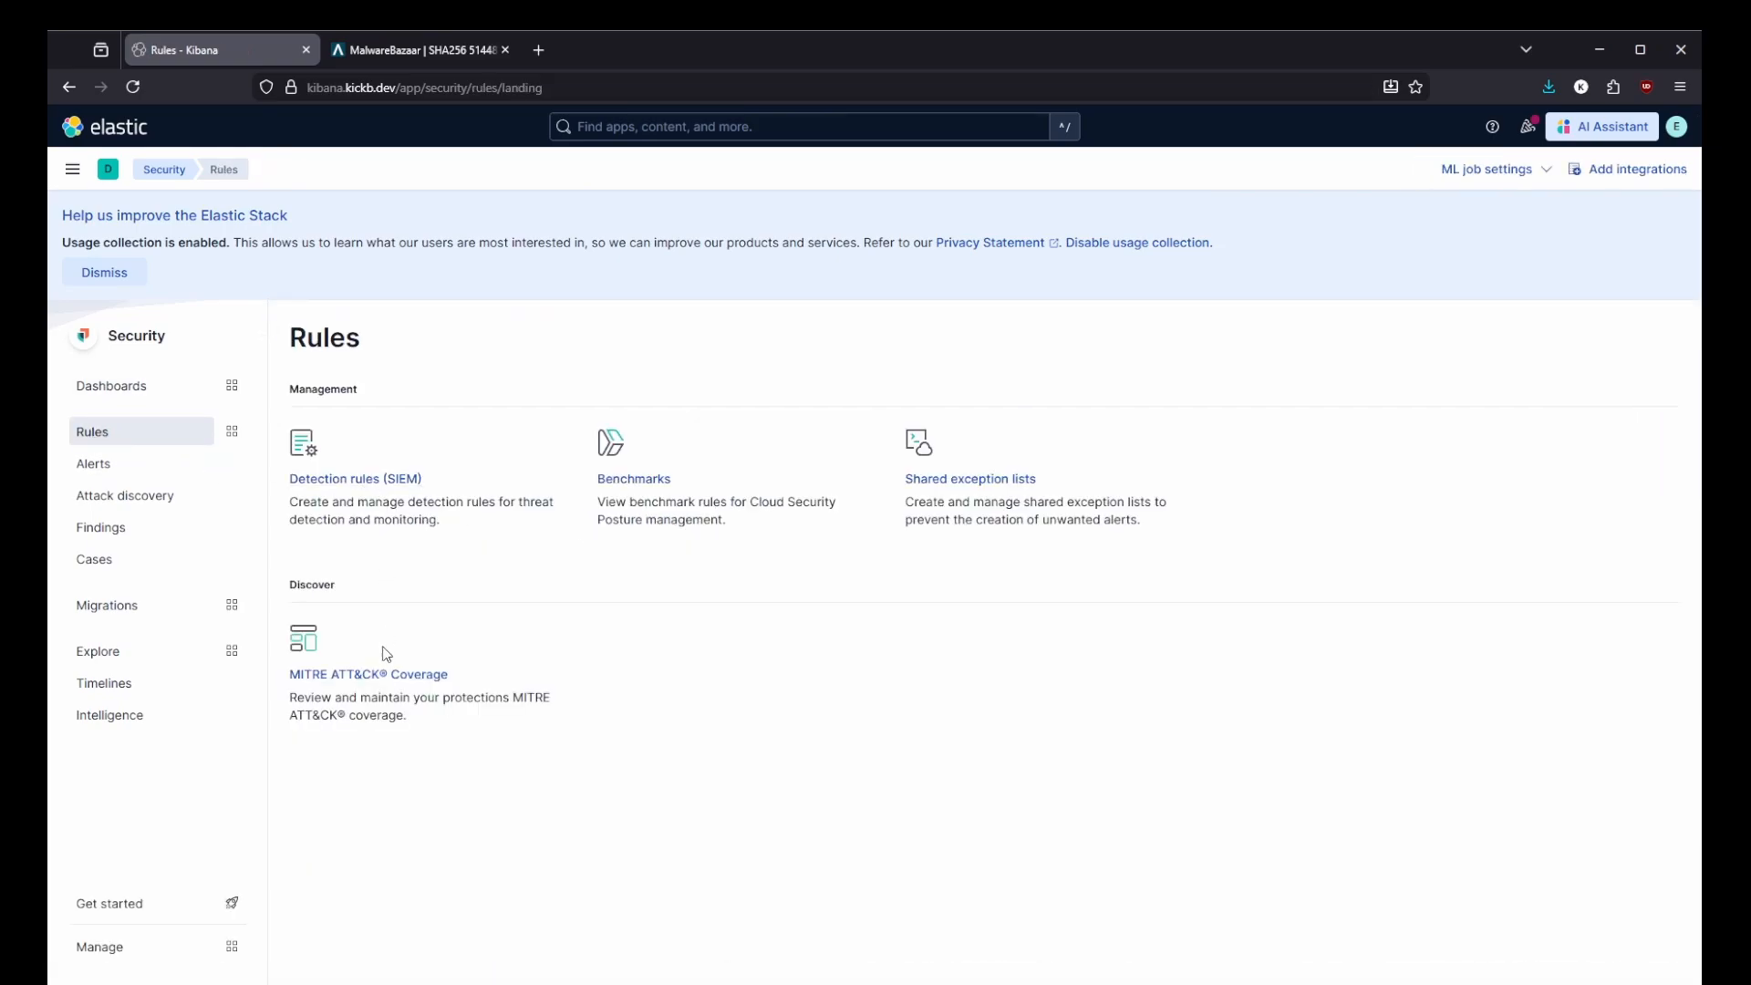
{"action": "left_click", "coordinate": [337, 675]}
{"action": "scroll", "coordinate": [945, 624], "scroll_direction": "down", "scroll_amount": 4}
{"action": "scroll", "coordinate": [943, 624], "scroll_direction": "up", "scroll_amount": 4}
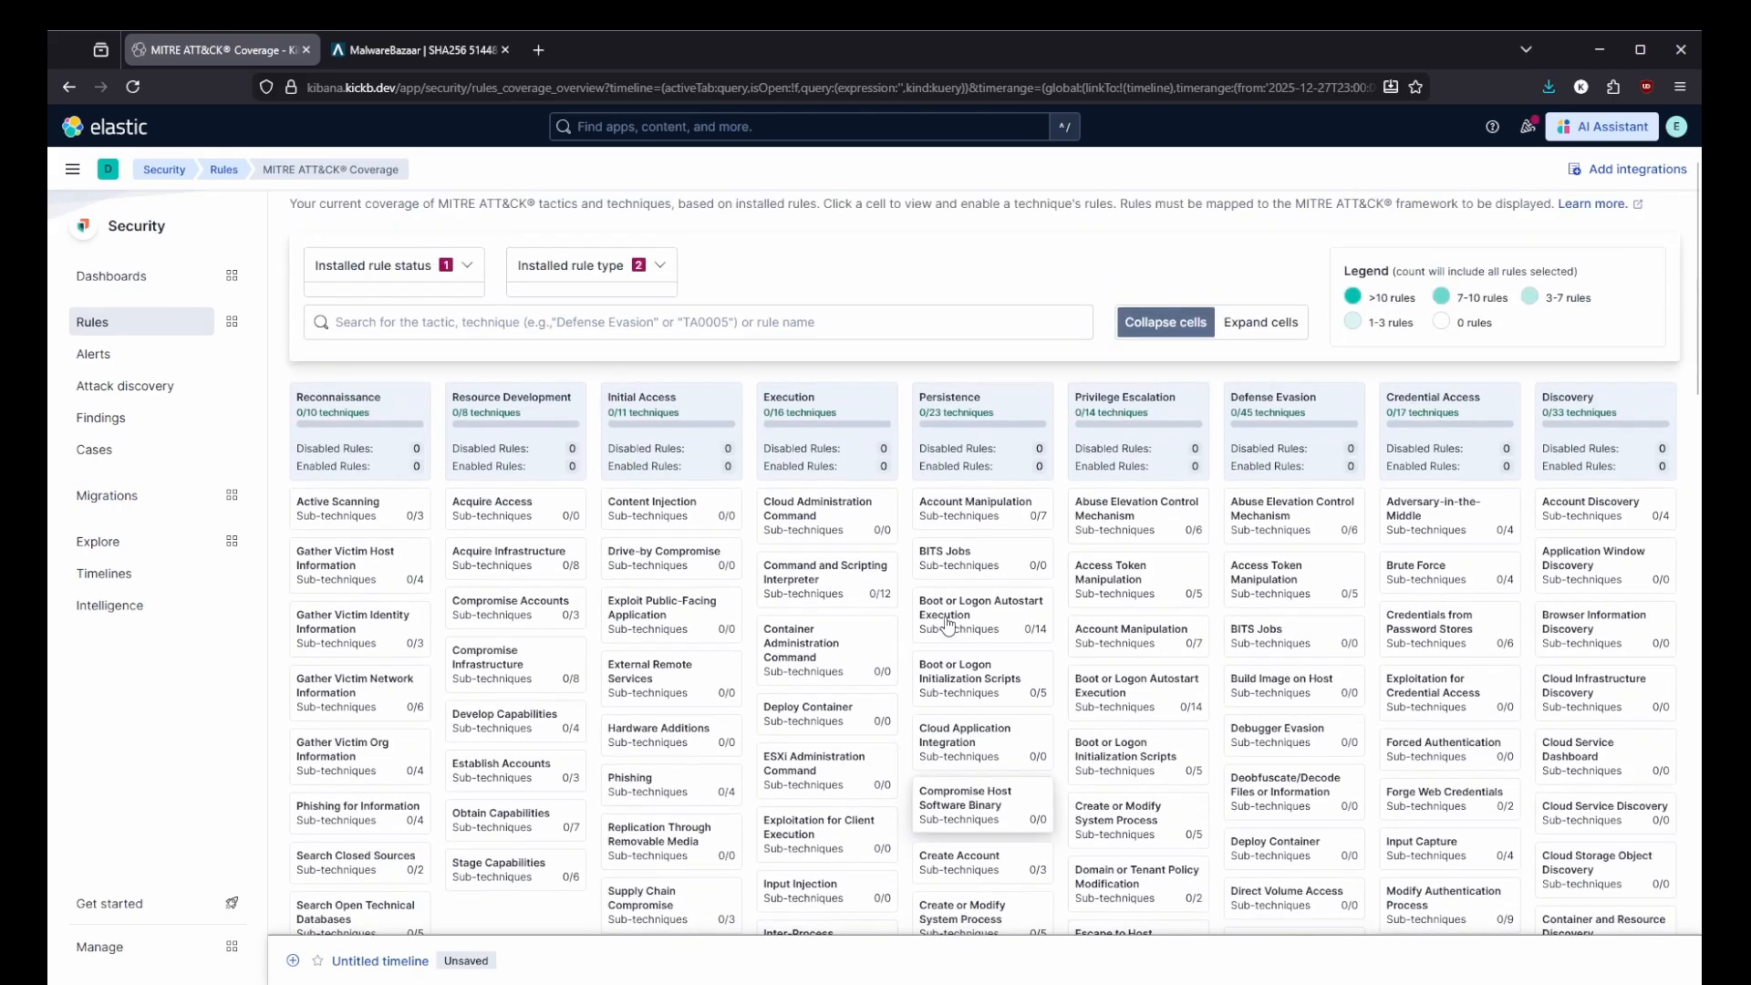
{"action": "scroll", "coordinate": [899, 615], "scroll_direction": "down", "scroll_amount": 1}
{"action": "scroll", "coordinate": [898, 614], "scroll_direction": "down", "scroll_amount": 15}
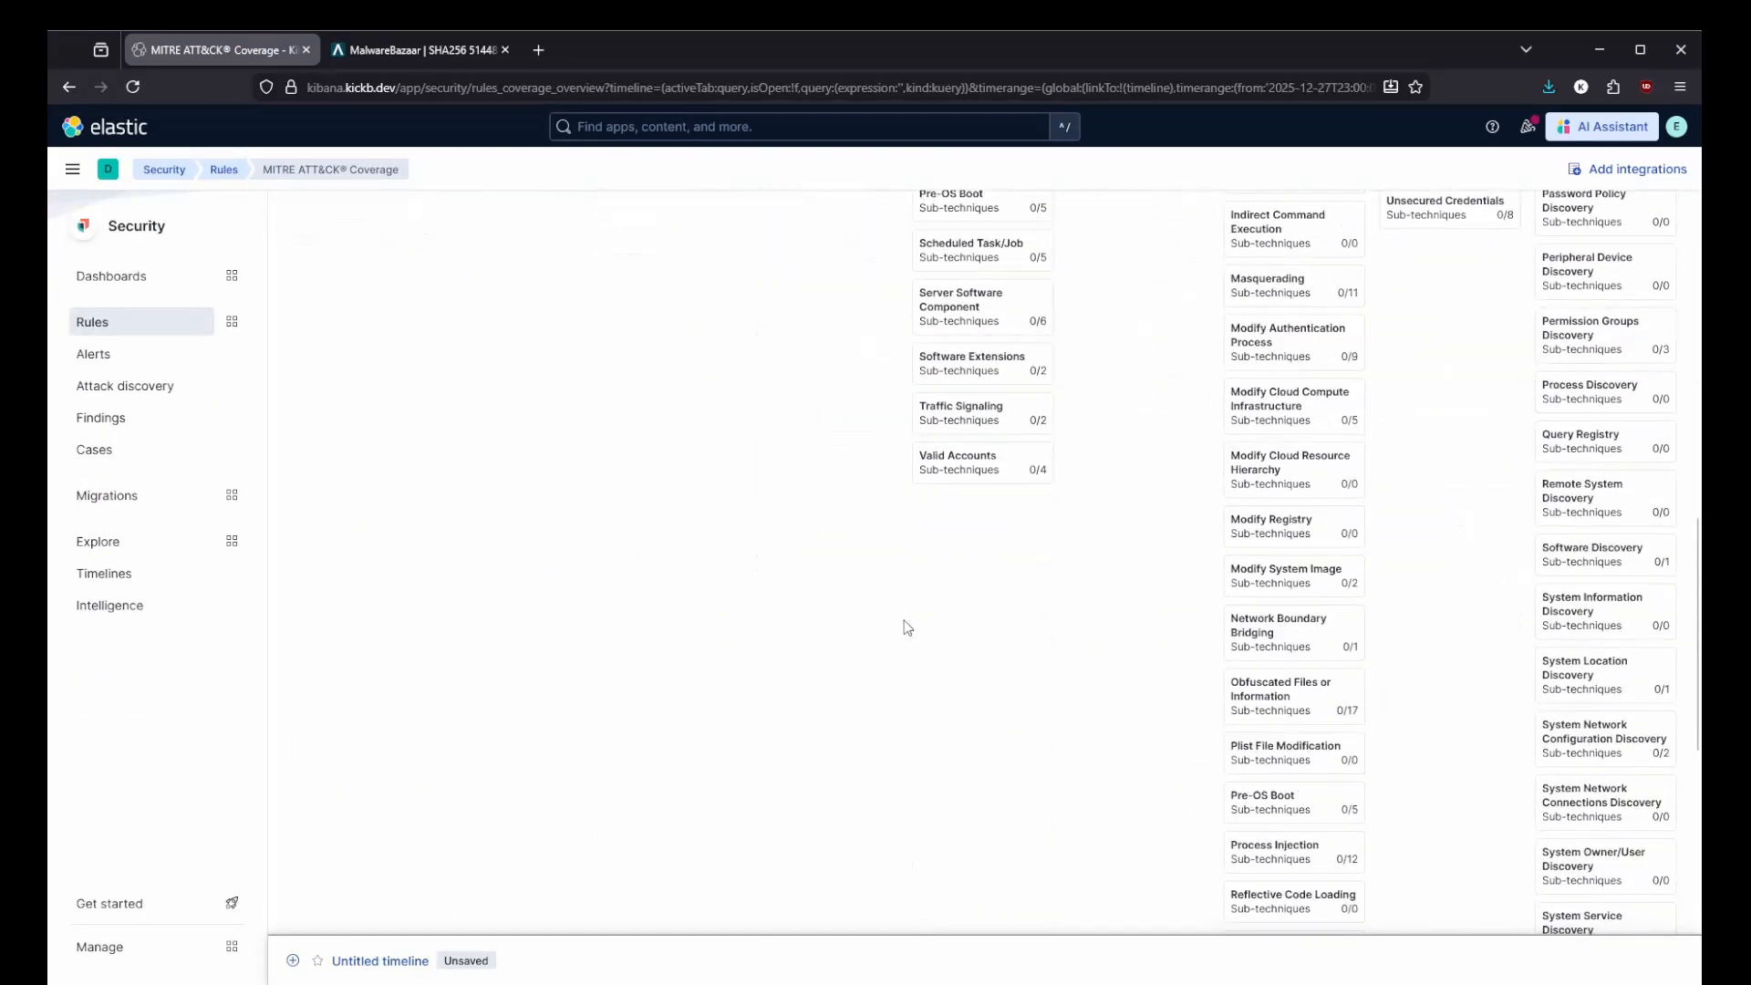
{"action": "scroll", "coordinate": [796, 783], "scroll_direction": "up", "scroll_amount": 20}
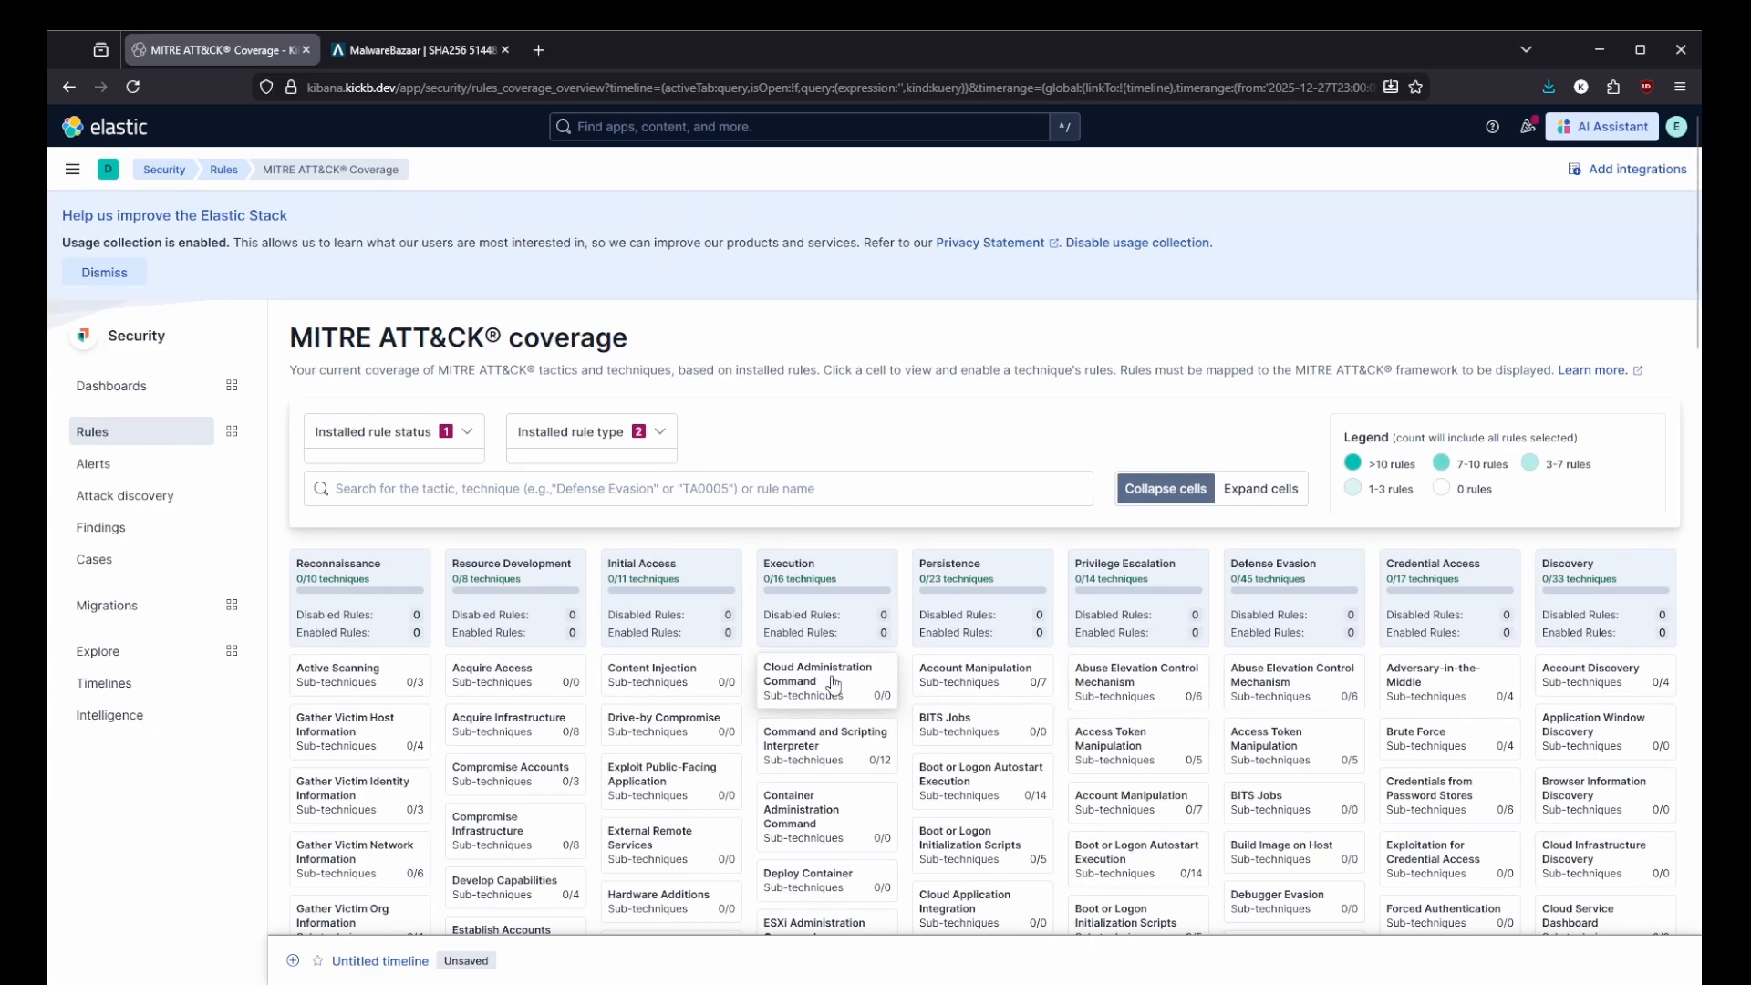
Inspect the enabled and disabled rules for the Content Injection technique under Initial Access.
{"action": "scroll", "coordinate": [833, 684], "scroll_direction": "down", "scroll_amount": 2}
{"action": "left_click", "coordinate": [652, 584]}
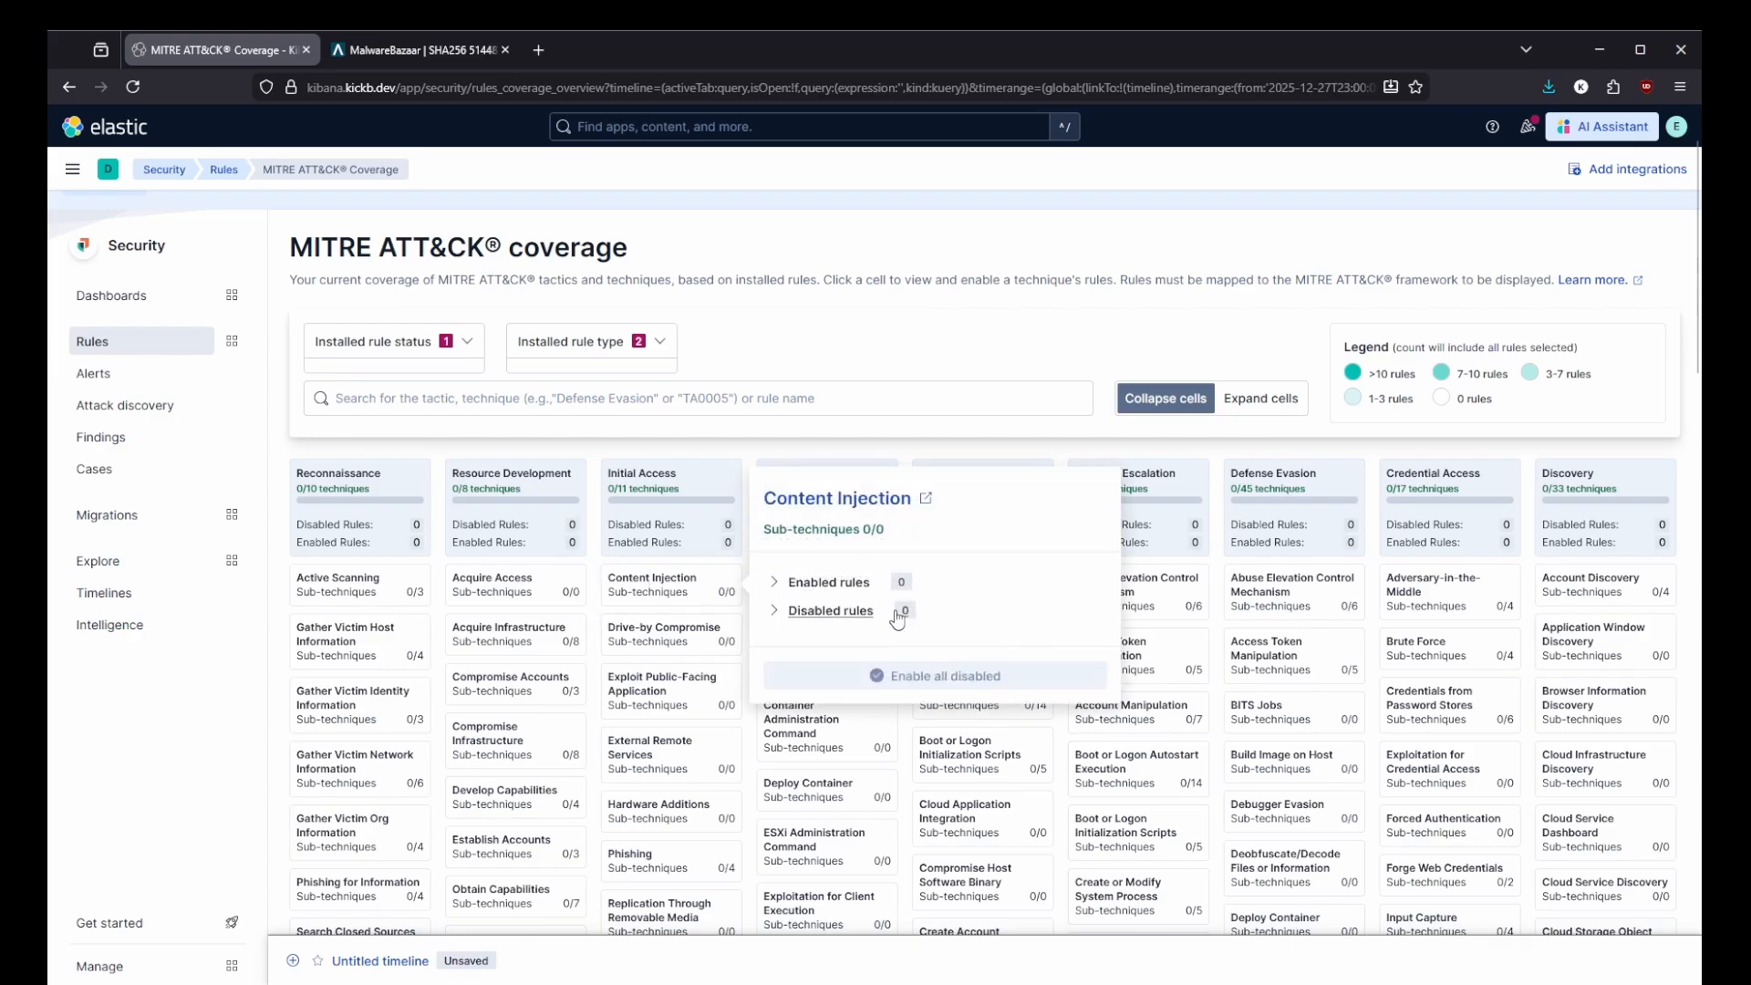
{"action": "left_click", "coordinate": [775, 584]}
{"action": "left_click", "coordinate": [774, 611]}
Open the Content Injection technique's MITRE ATT&CK page in a new browser tab and read through it.
{"action": "middle_click", "coordinate": [889, 499]}
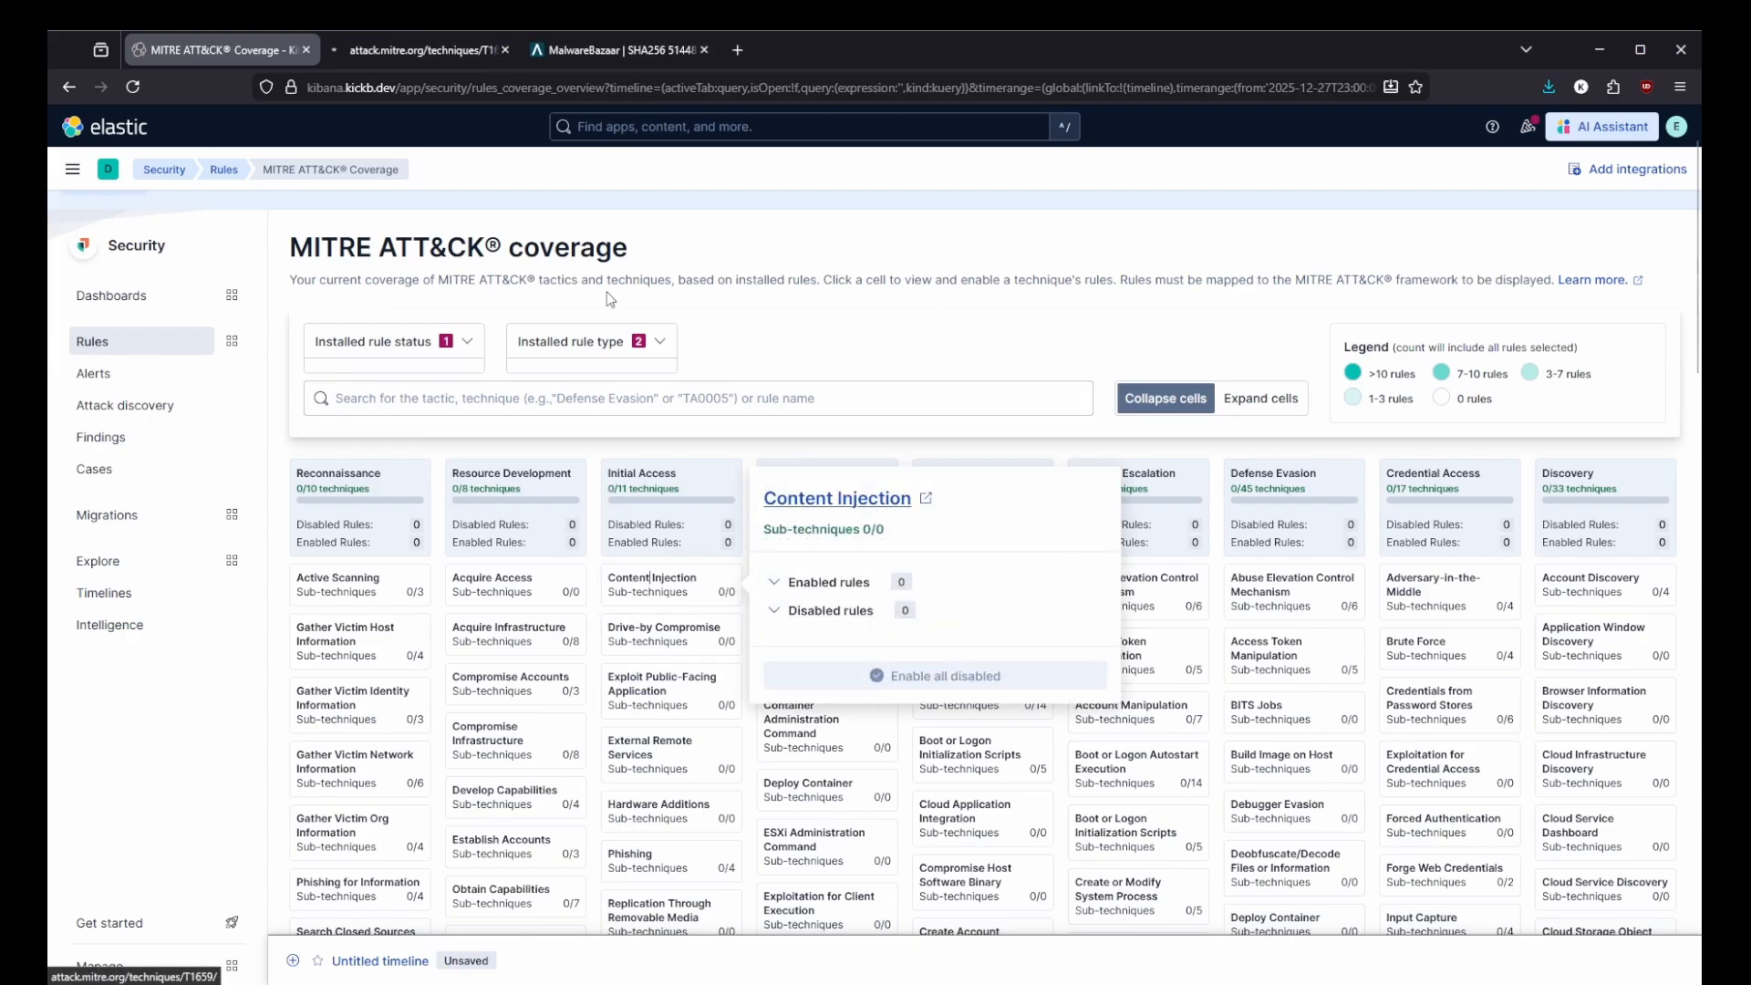
{"action": "left_click", "coordinate": [389, 52]}
{"action": "scroll", "coordinate": [860, 438], "scroll_direction": "down", "scroll_amount": 3}
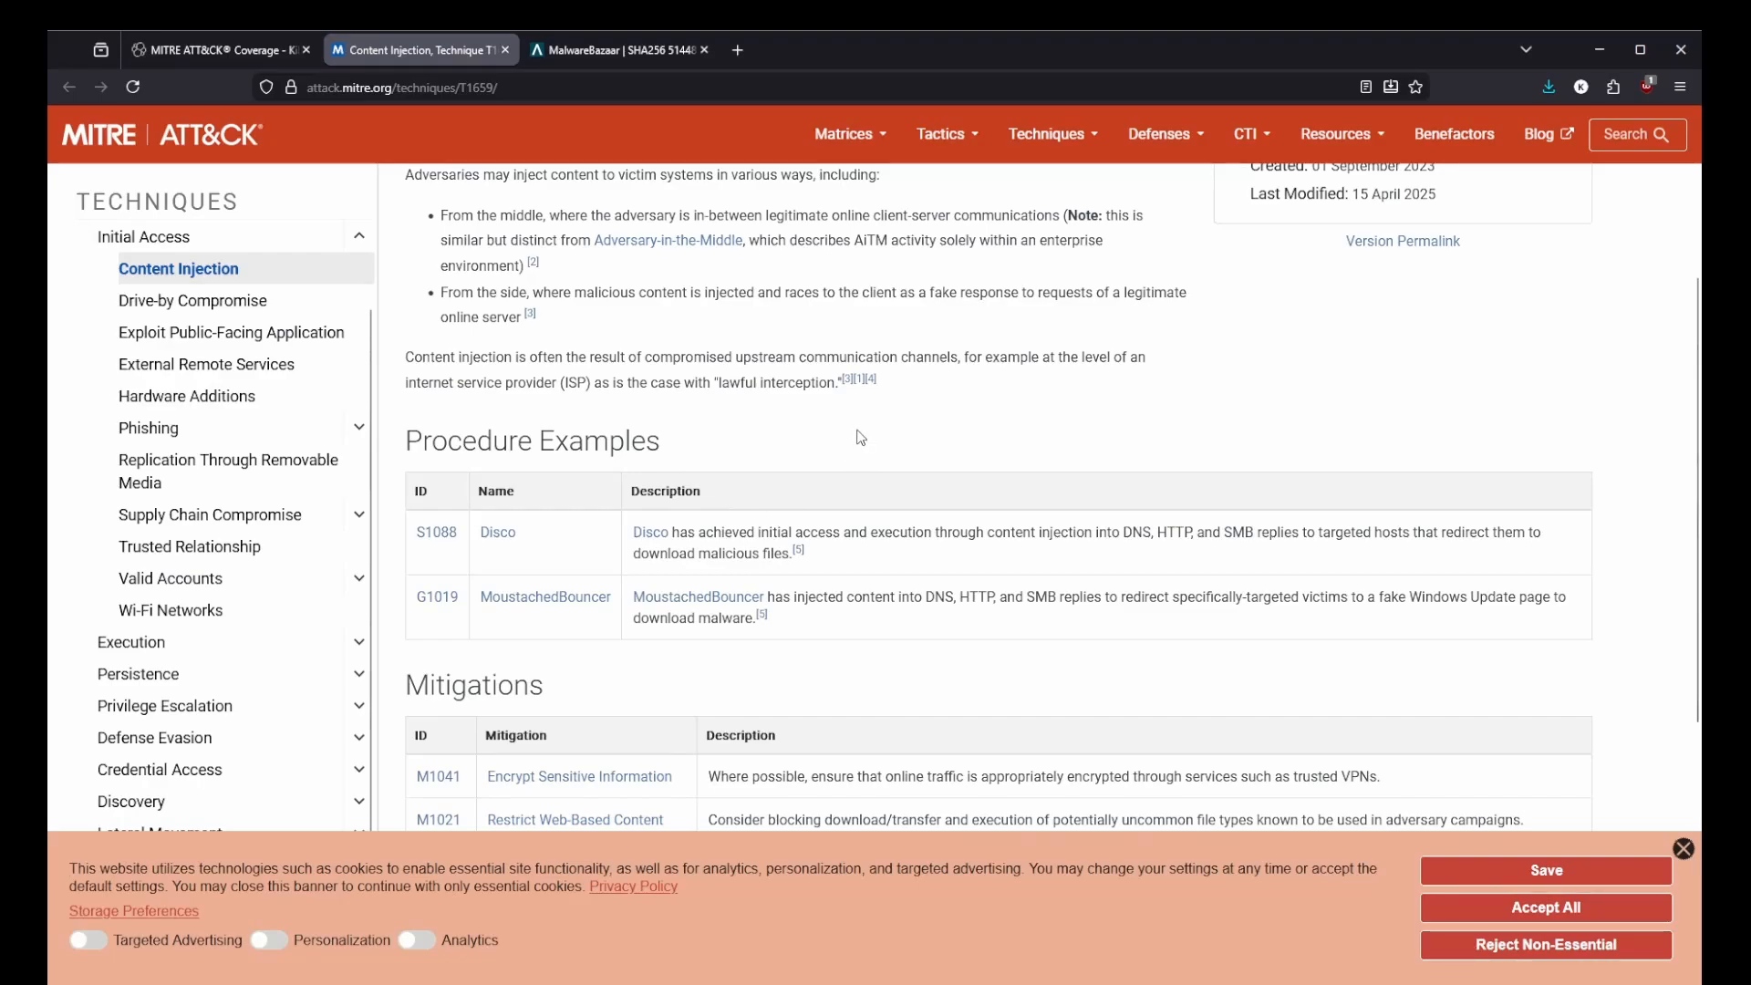
{"action": "scroll", "coordinate": [860, 438], "scroll_direction": "up", "scroll_amount": 3}
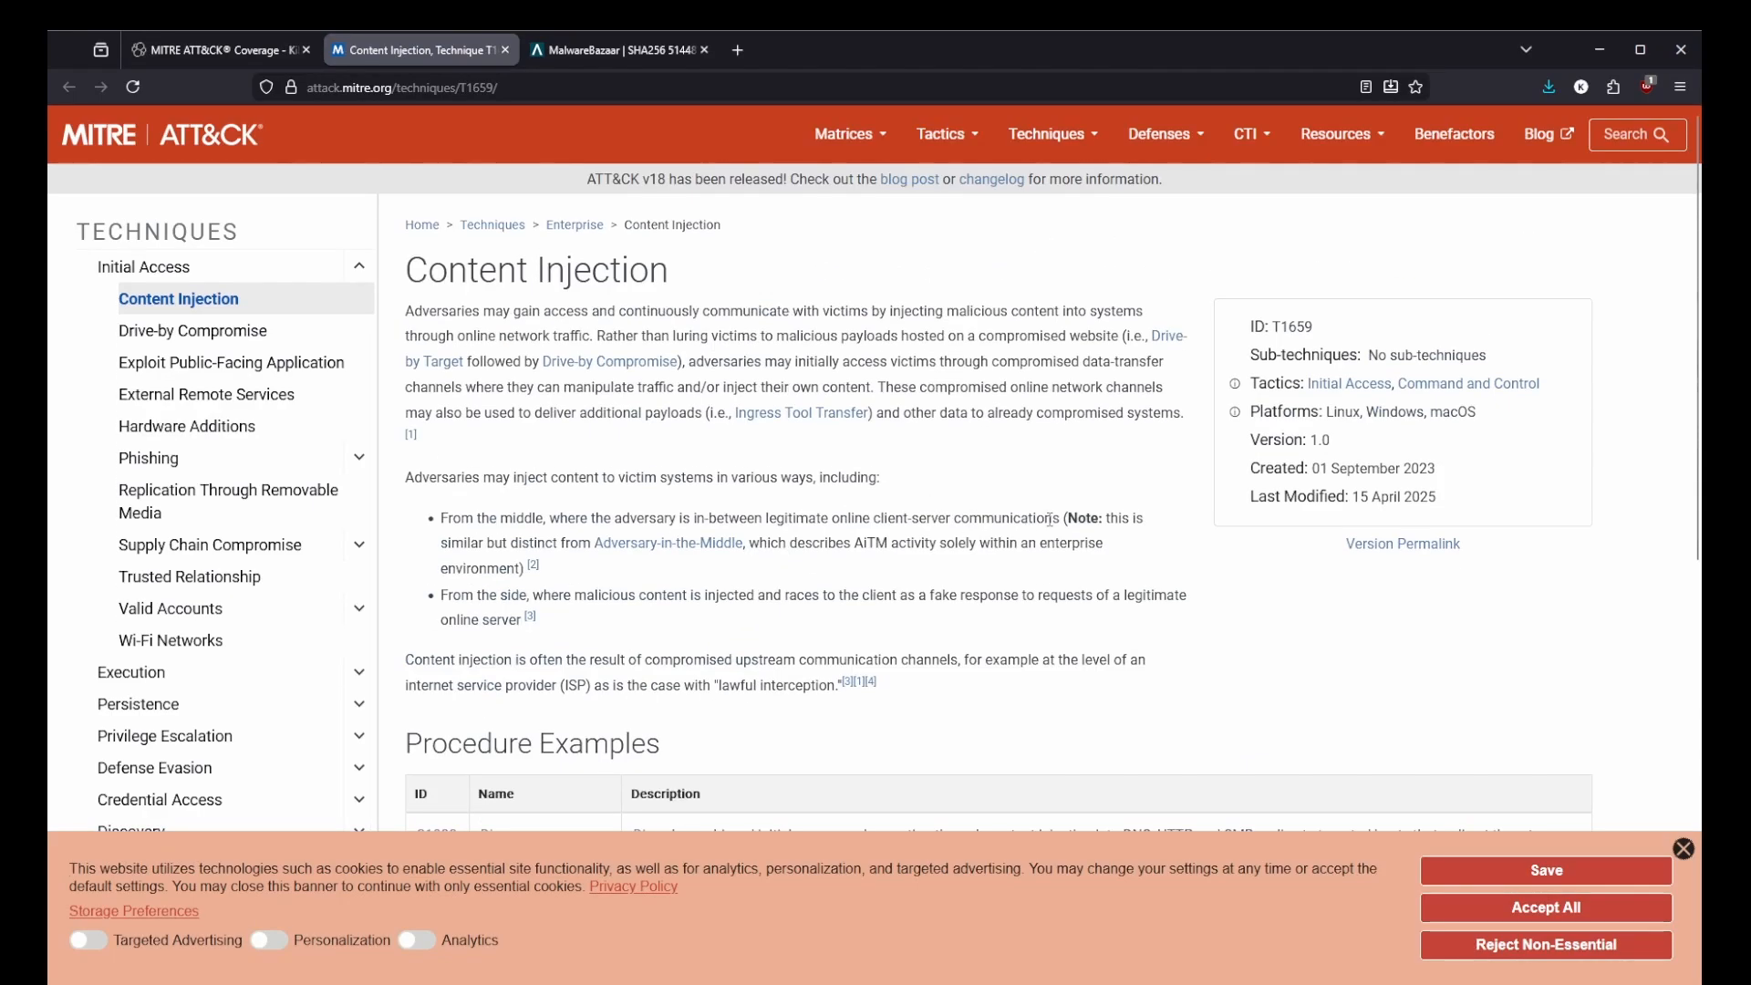
Return to the Kibana MITRE ATT&CK coverage page and open the Security alerts.
{"action": "left_click", "coordinate": [219, 50]}
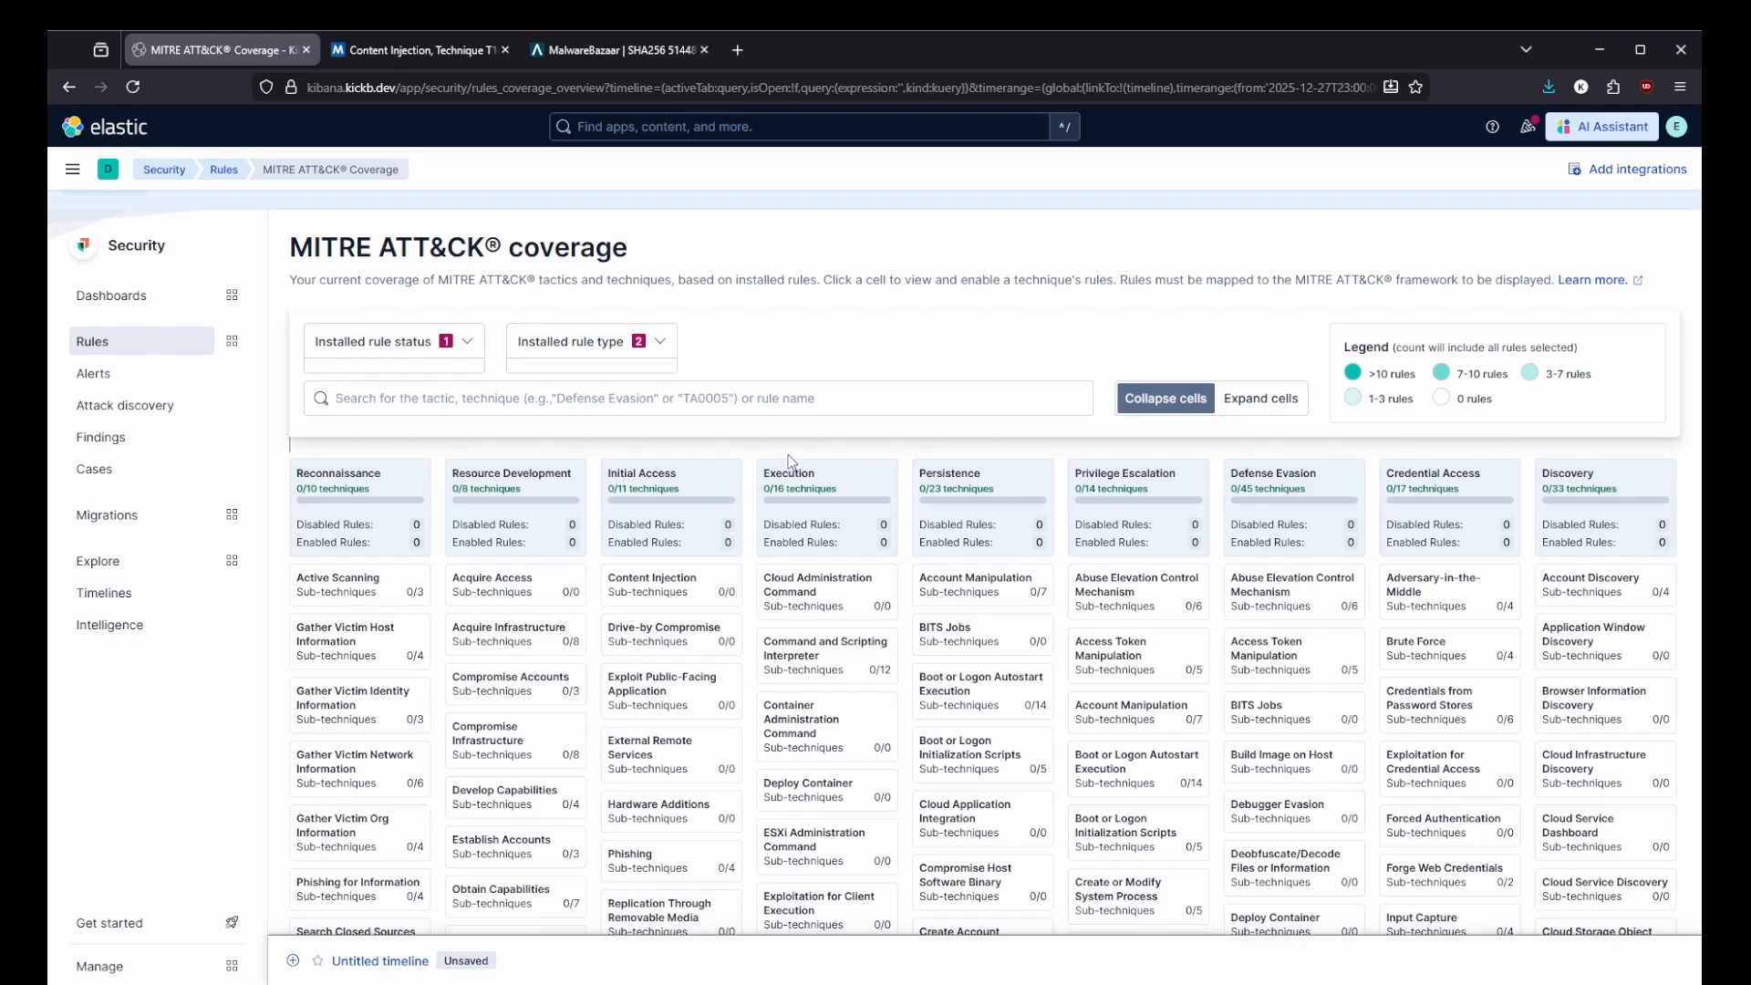
{"action": "scroll", "coordinate": [346, 556], "scroll_direction": "up", "scroll_amount": 1}
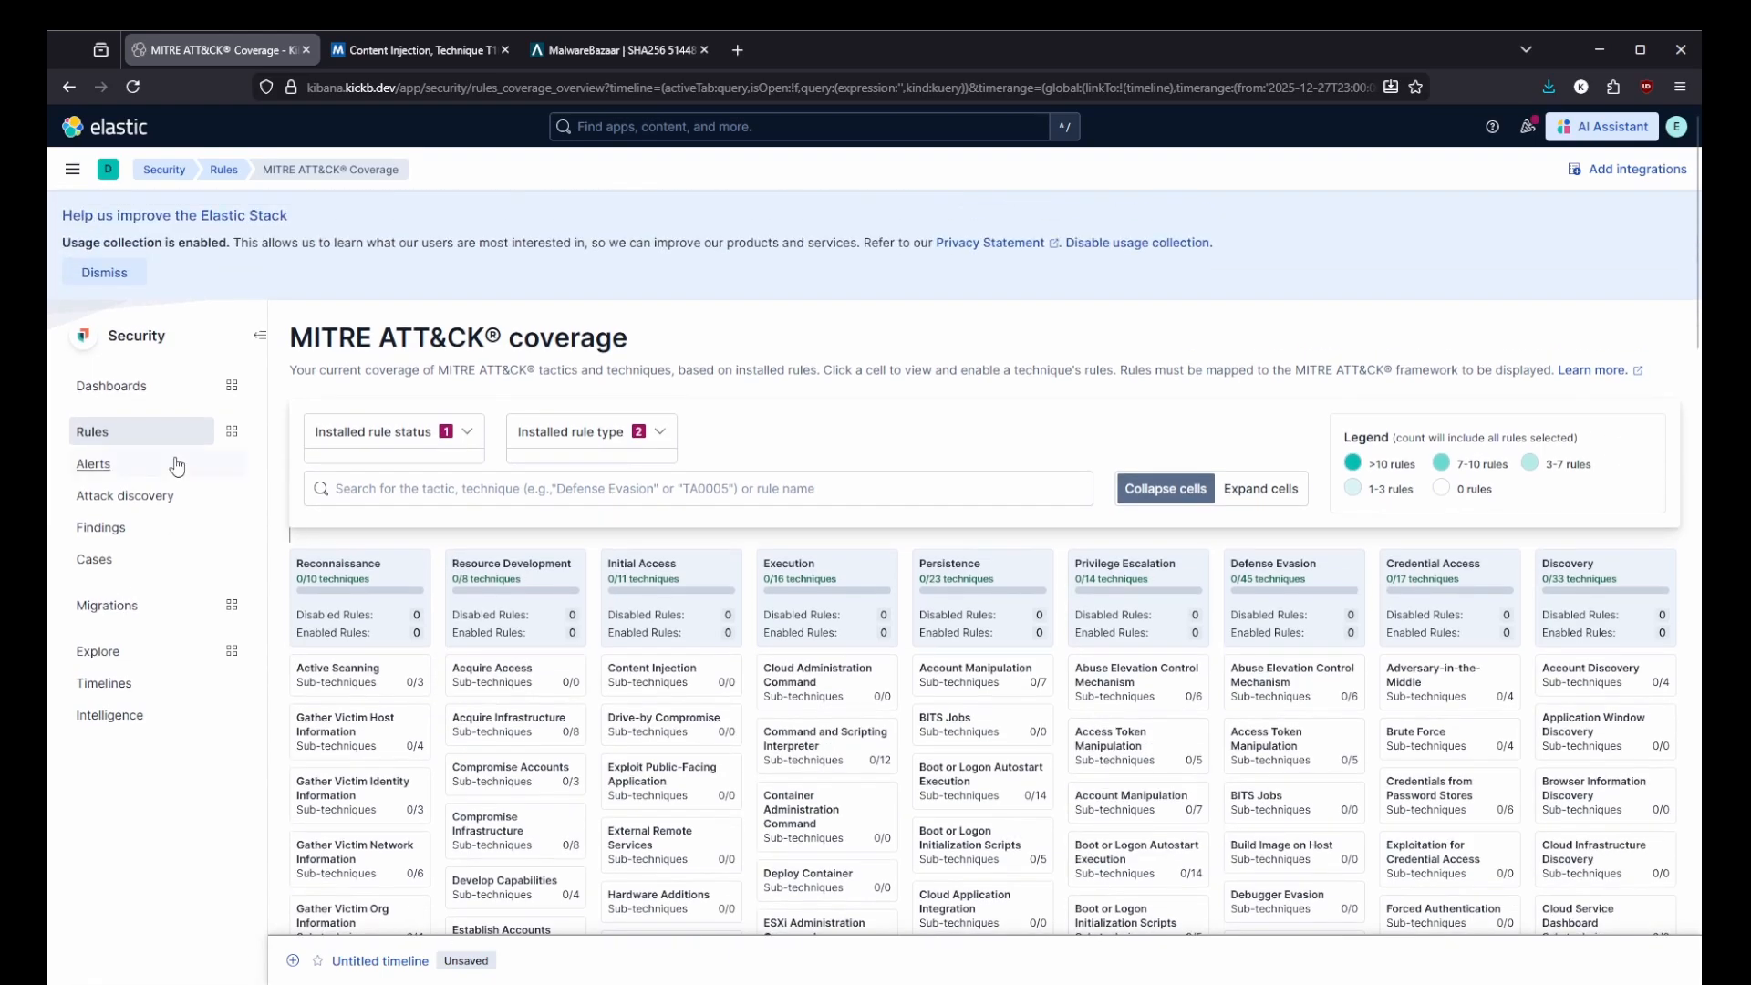
{"action": "left_click", "coordinate": [177, 466]}
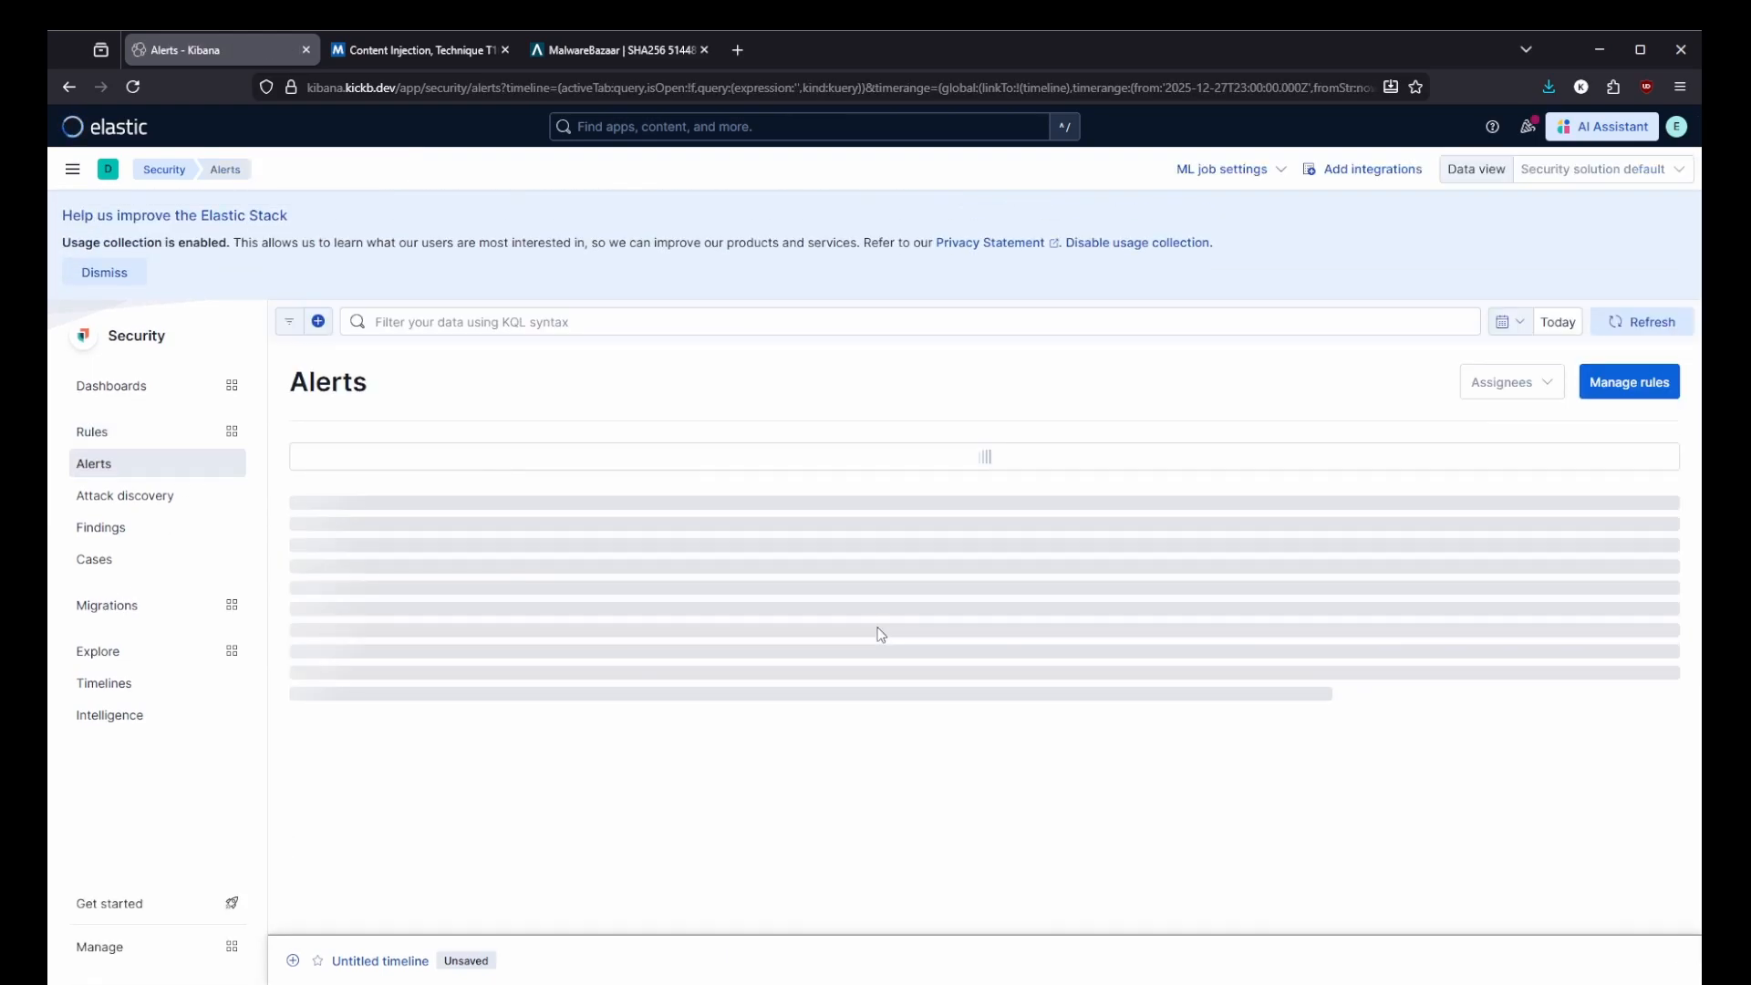
Look through the Security alerts summary and open the Fleet agents list.
{"action": "scroll", "coordinate": [989, 590], "scroll_direction": "down", "scroll_amount": 3}
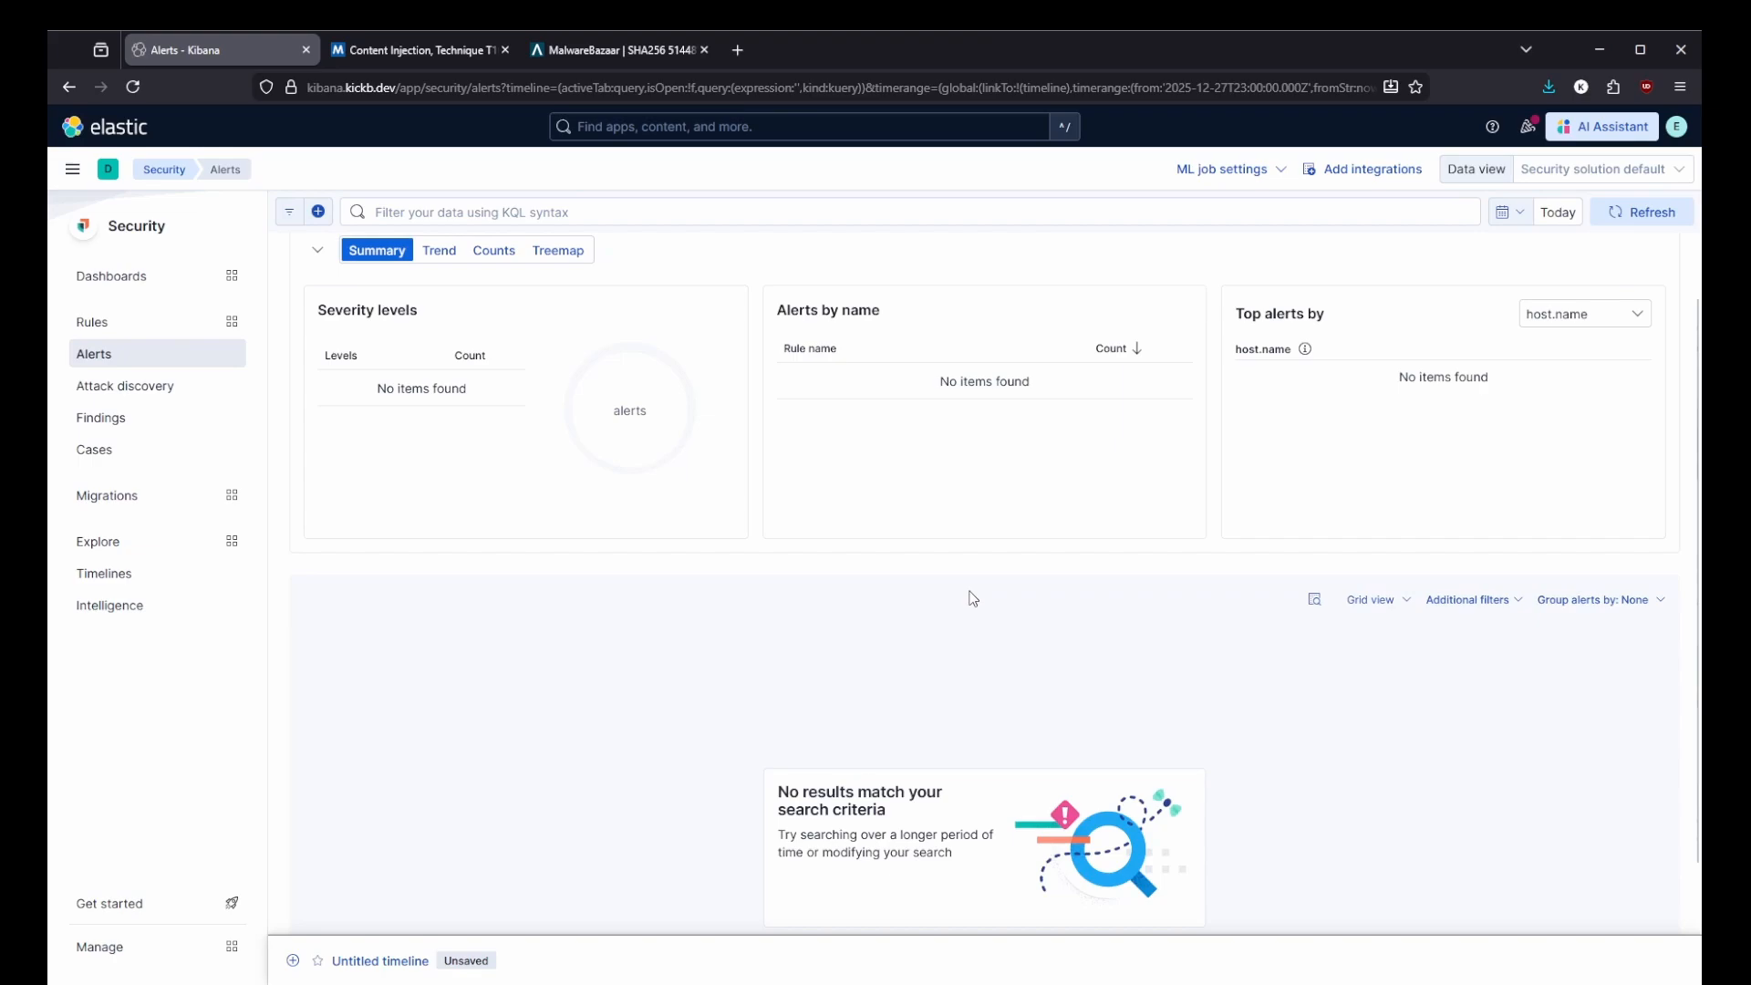
{"action": "scroll", "coordinate": [972, 598], "scroll_direction": "up", "scroll_amount": 3}
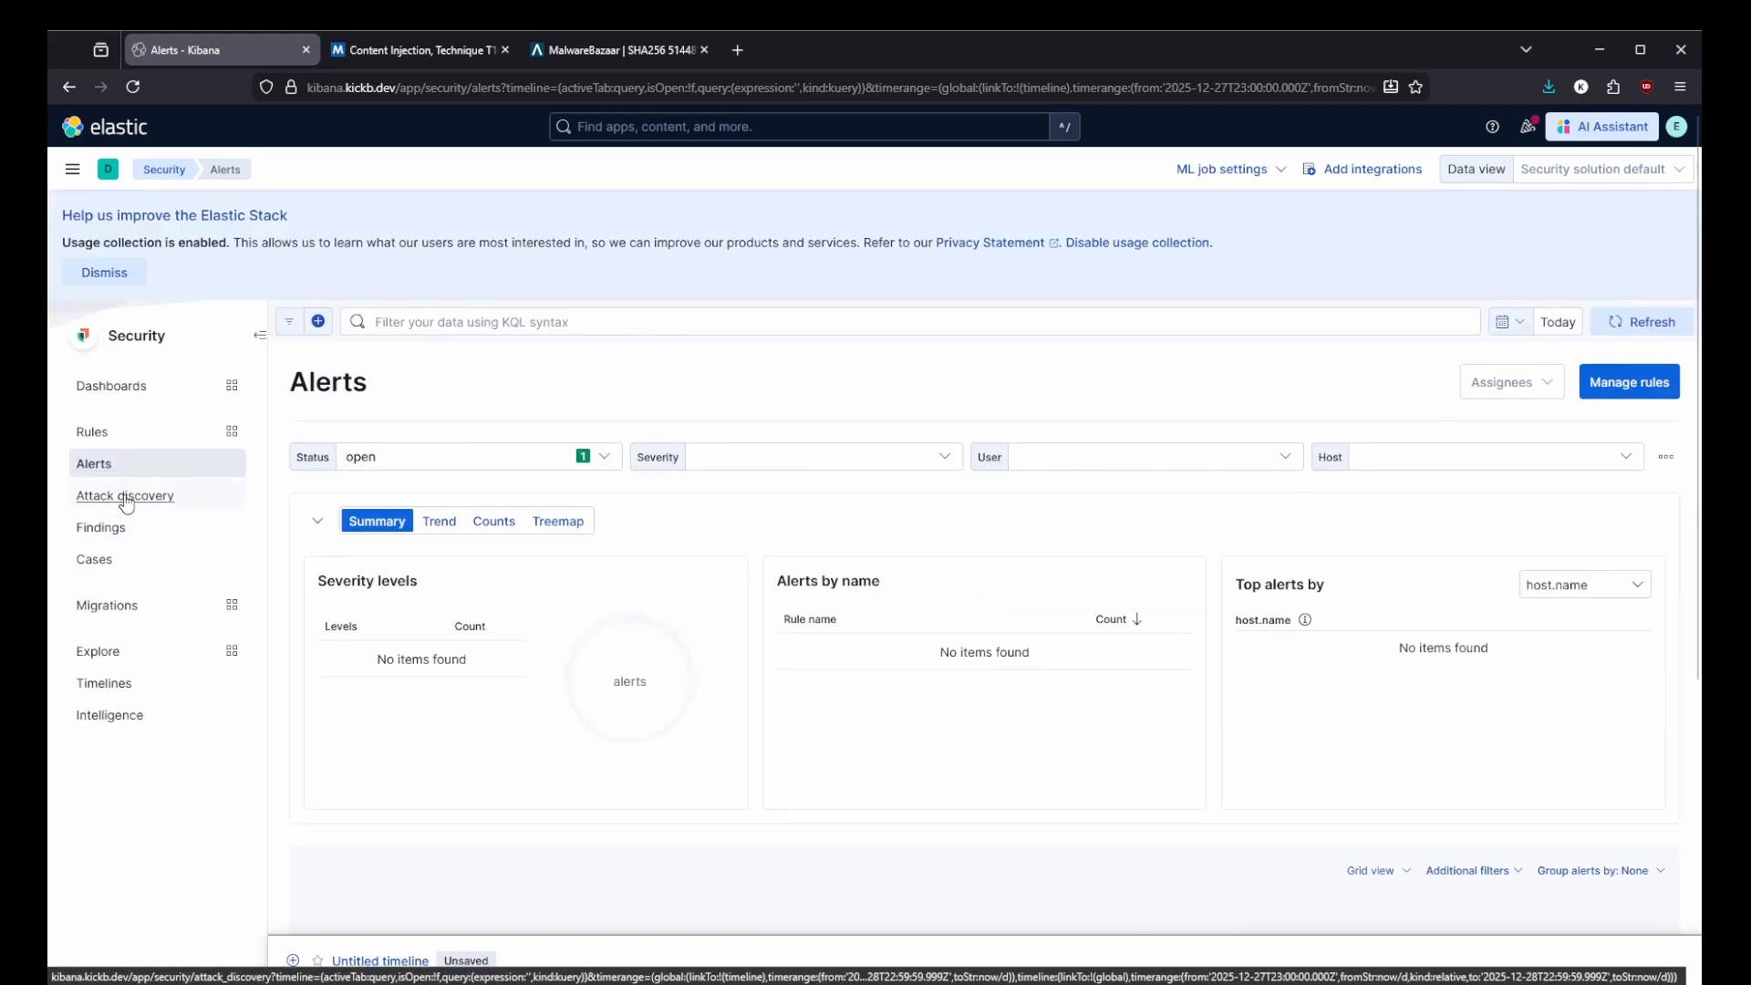
{"action": "left_click", "coordinate": [72, 169]}
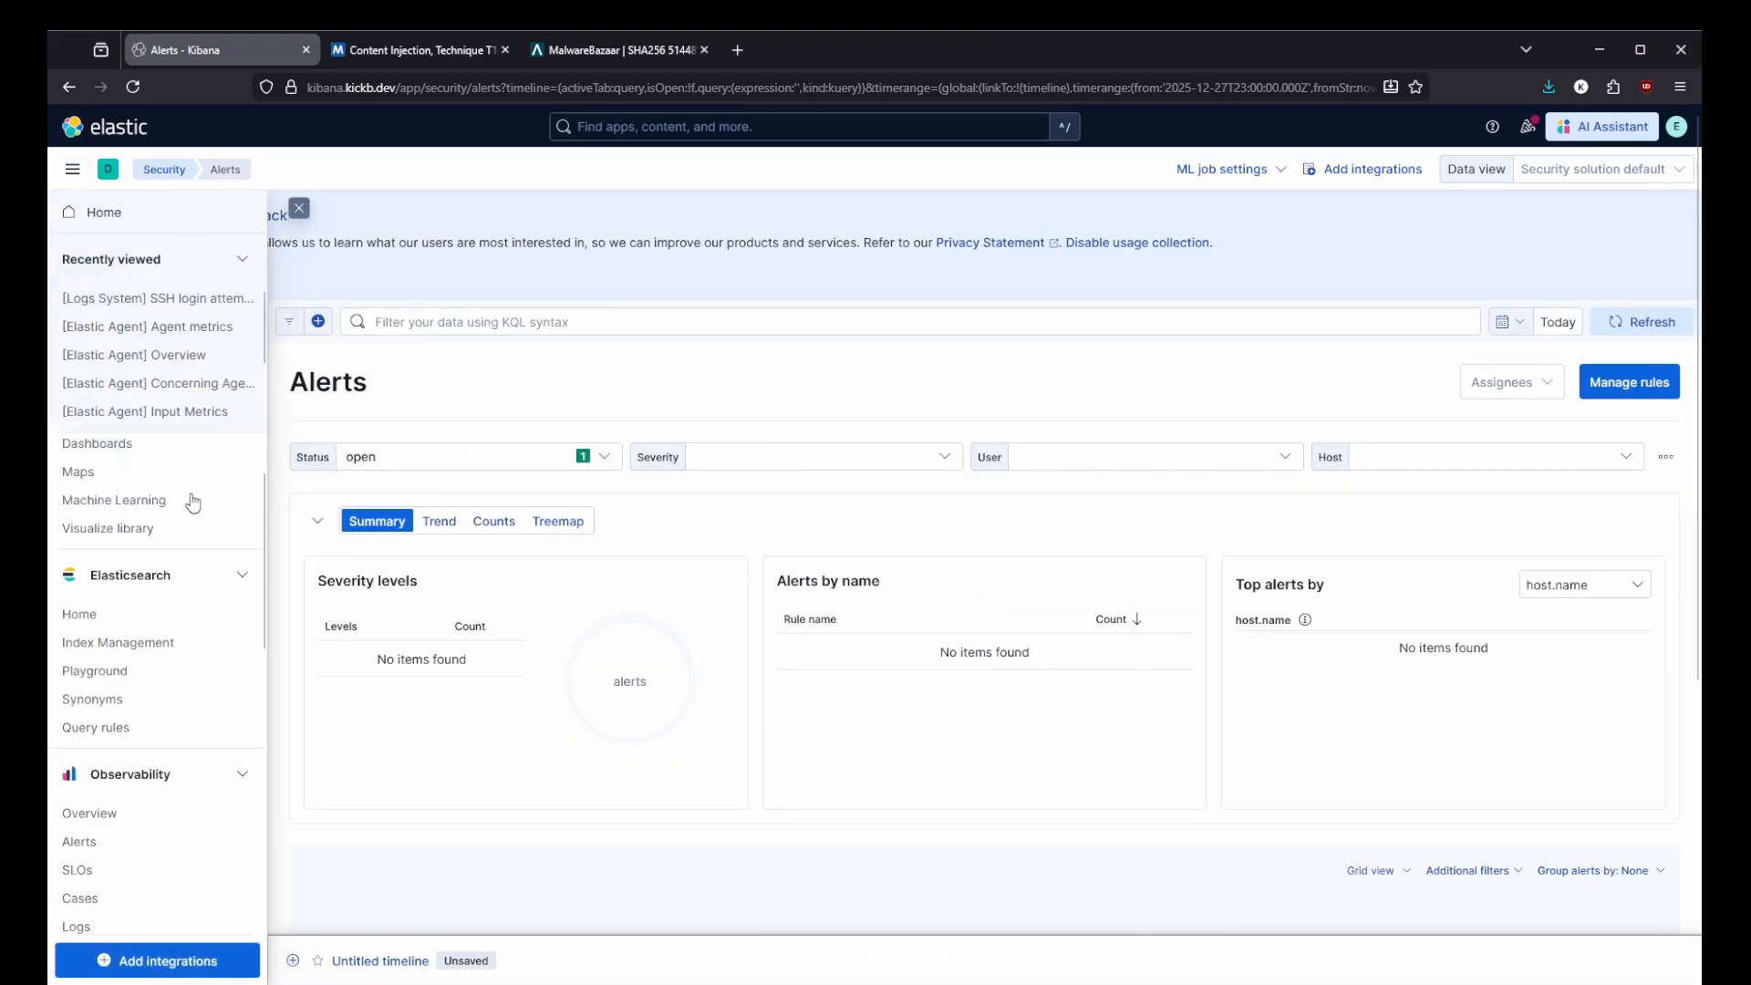
{"action": "scroll", "coordinate": [192, 501], "scroll_direction": "down", "scroll_amount": 5}
{"action": "left_click", "coordinate": [82, 823]}
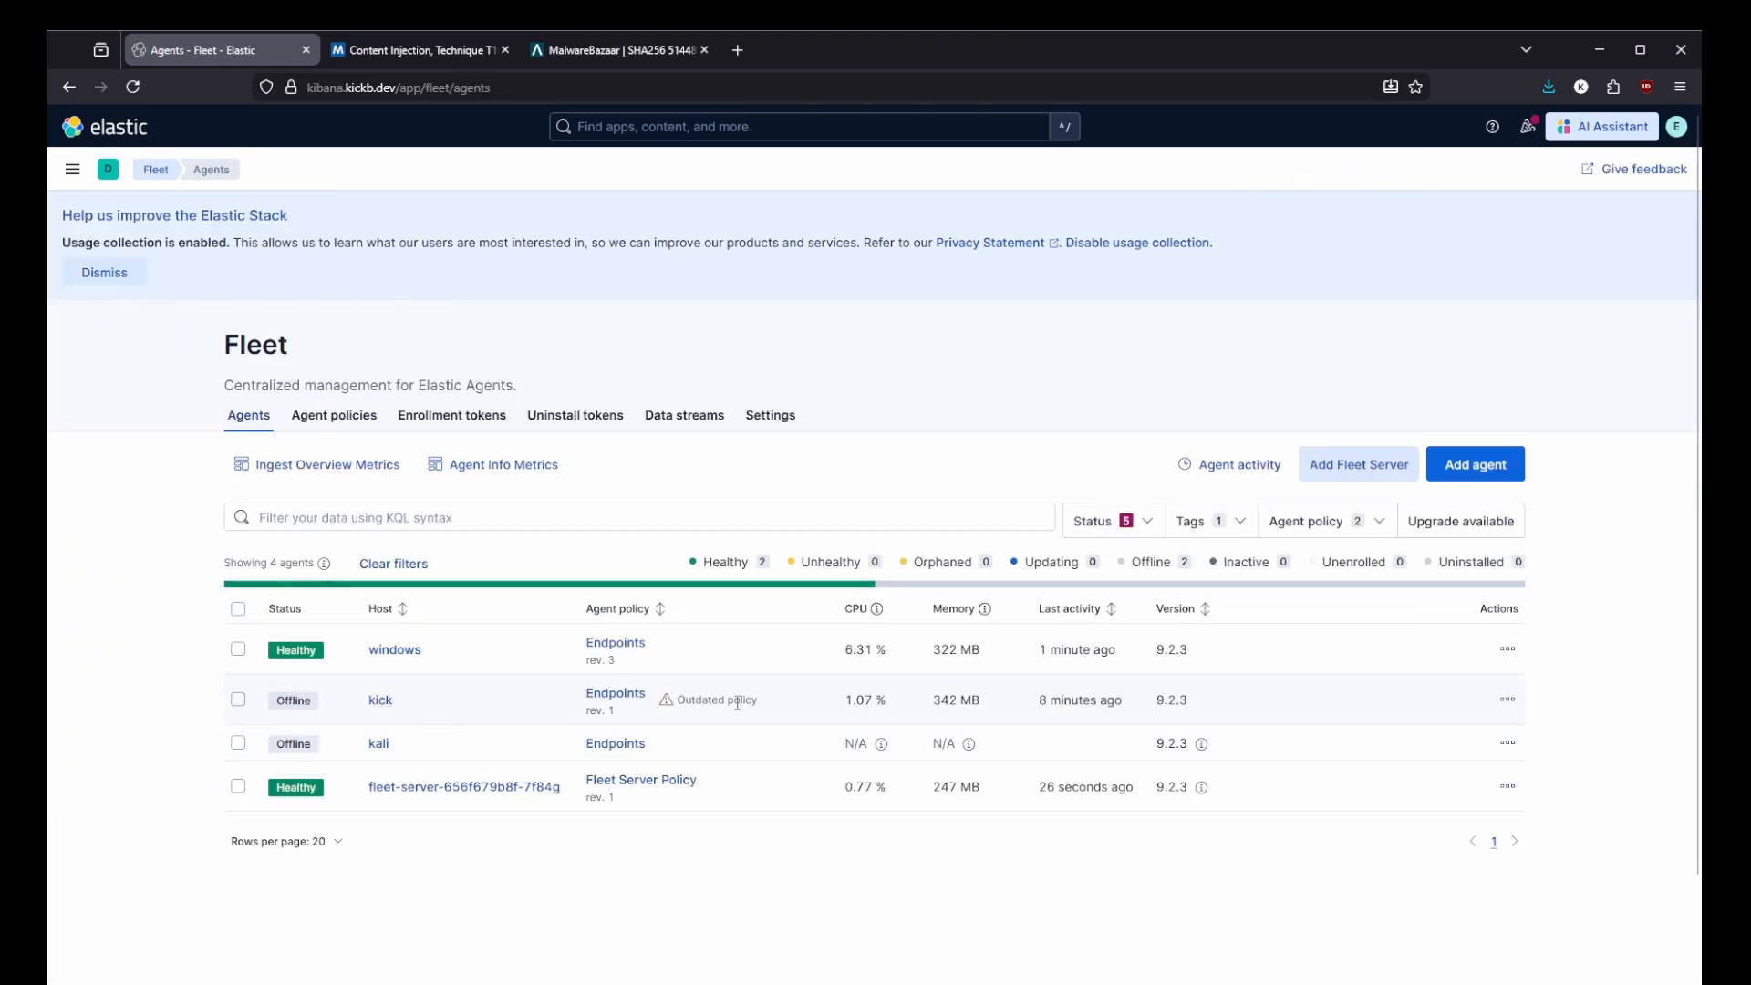
Inspect the outdated policy notice on the kick agent, then open its details and expand the elastic-defend integration.
{"action": "mouse_move", "coordinate": [699, 703]}
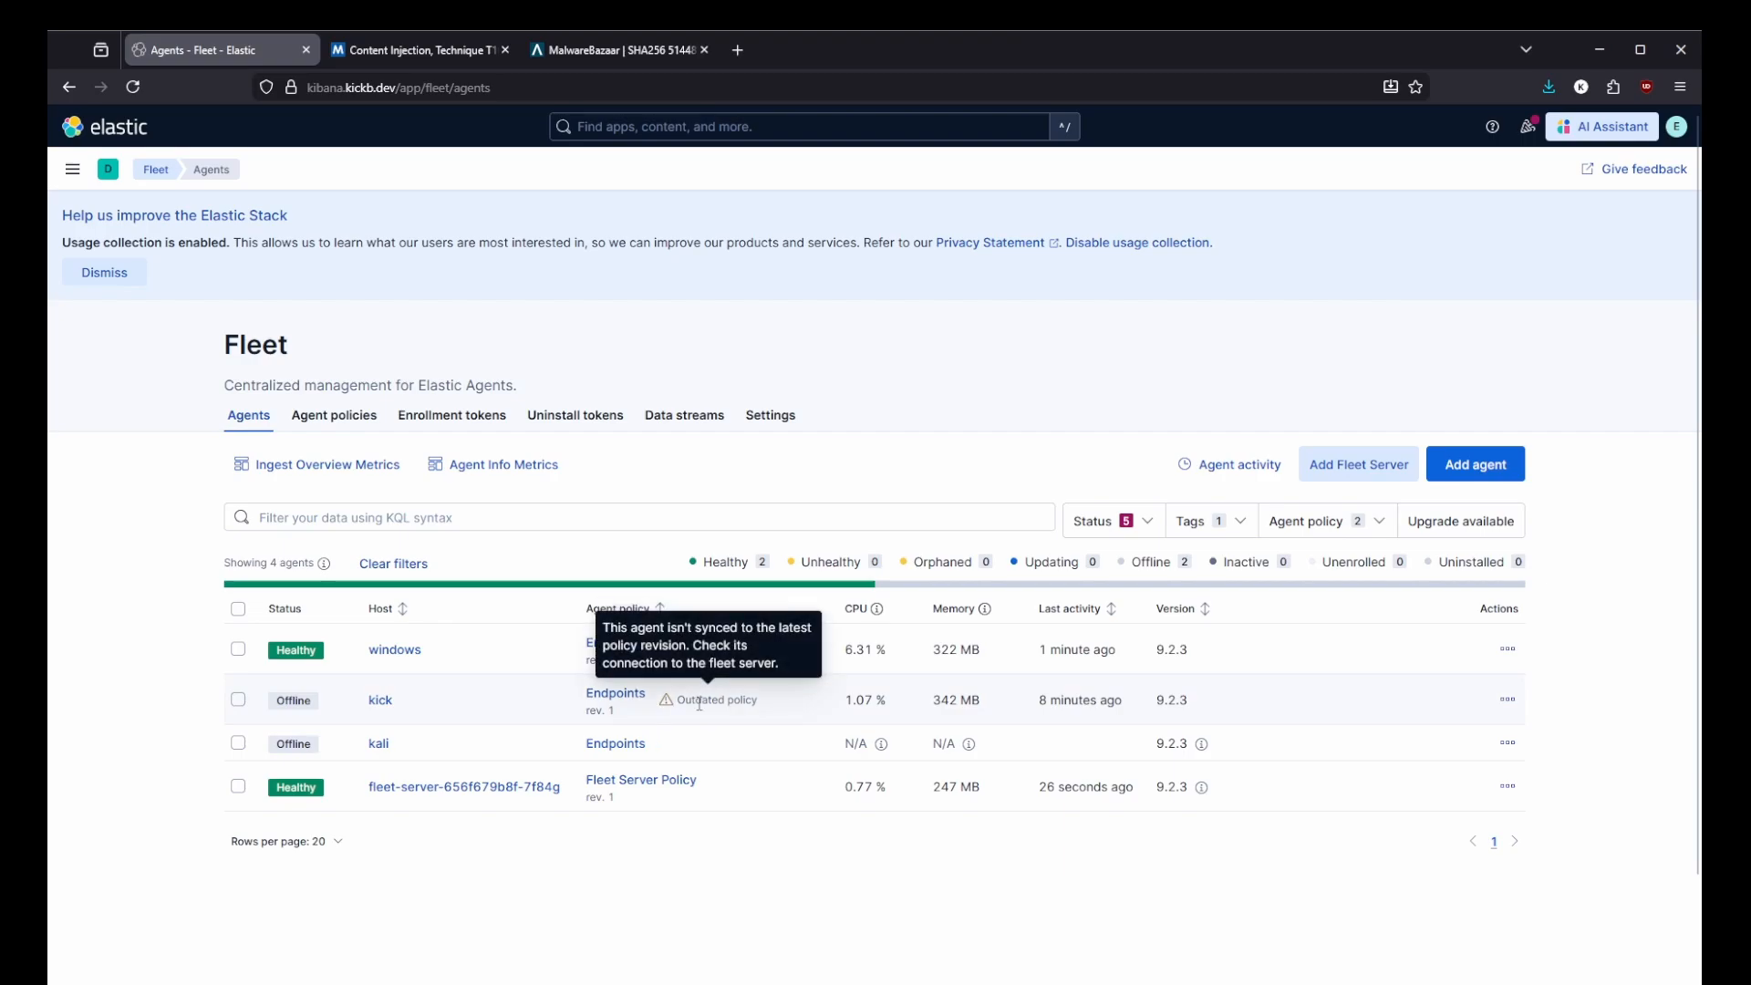
{"action": "left_click", "coordinate": [378, 700]}
{"action": "left_click", "coordinate": [969, 536]}
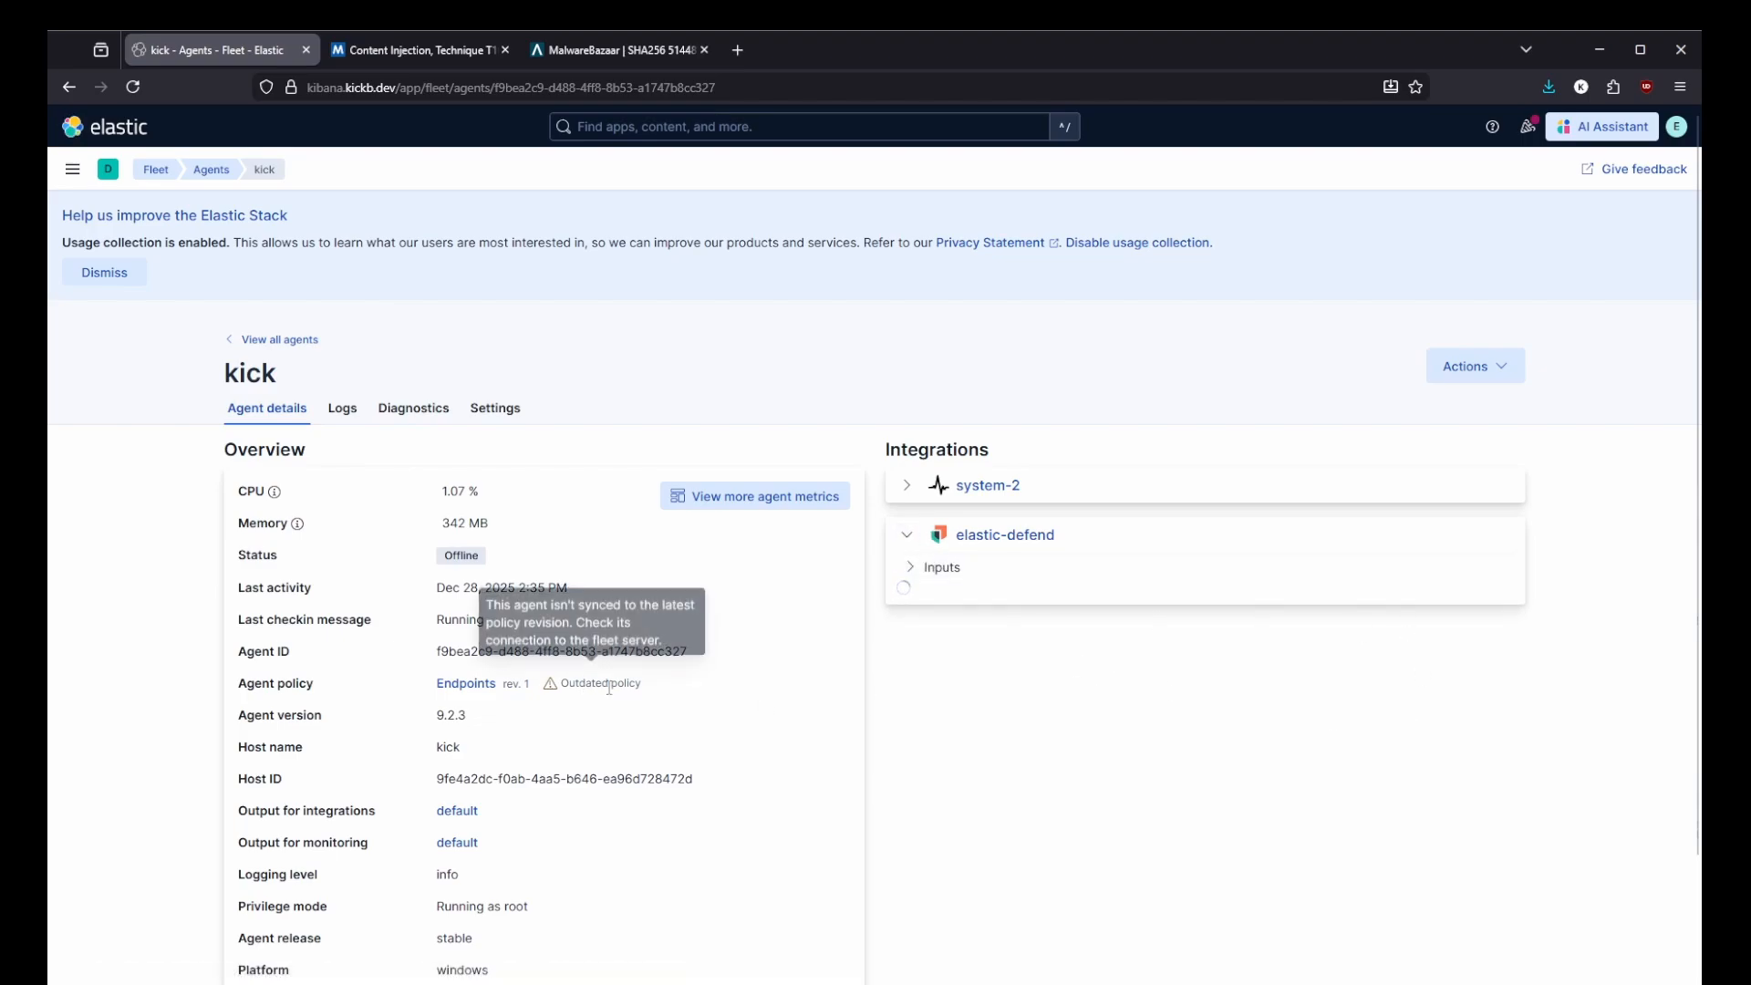
Check which upgrade versions are offered for the kick agent, without upgrading it.
{"action": "left_click", "coordinate": [1468, 365]}
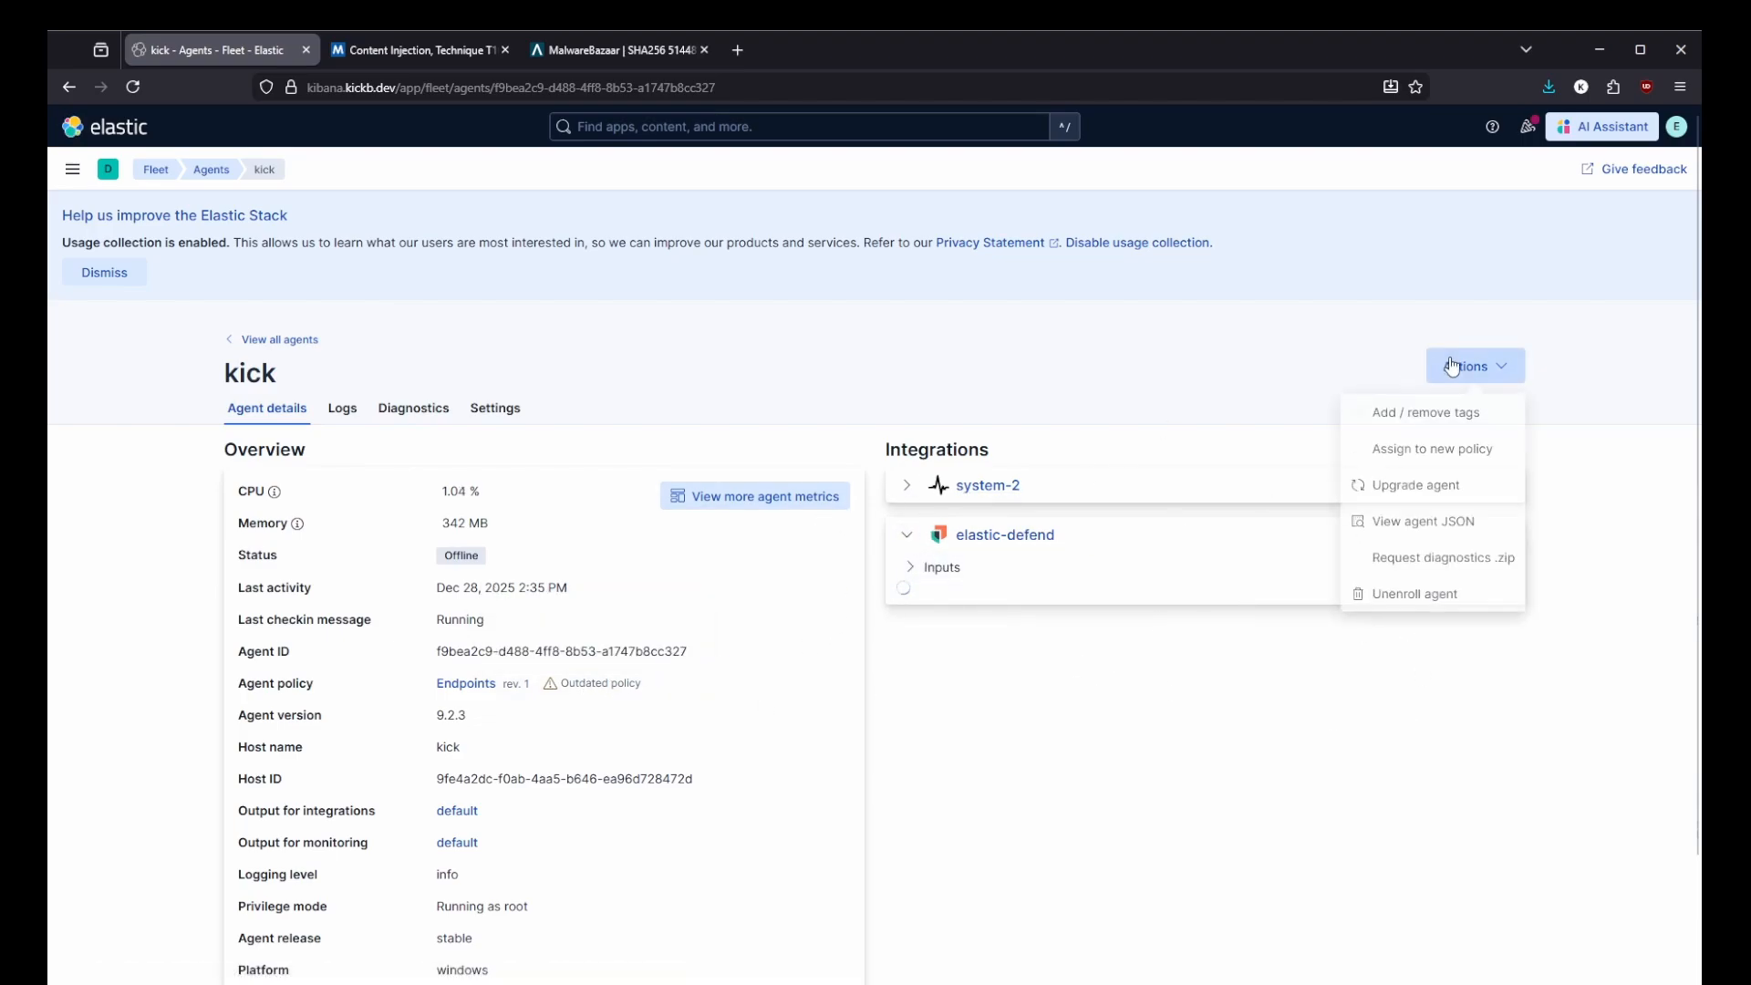
{"action": "left_click", "coordinate": [1414, 497]}
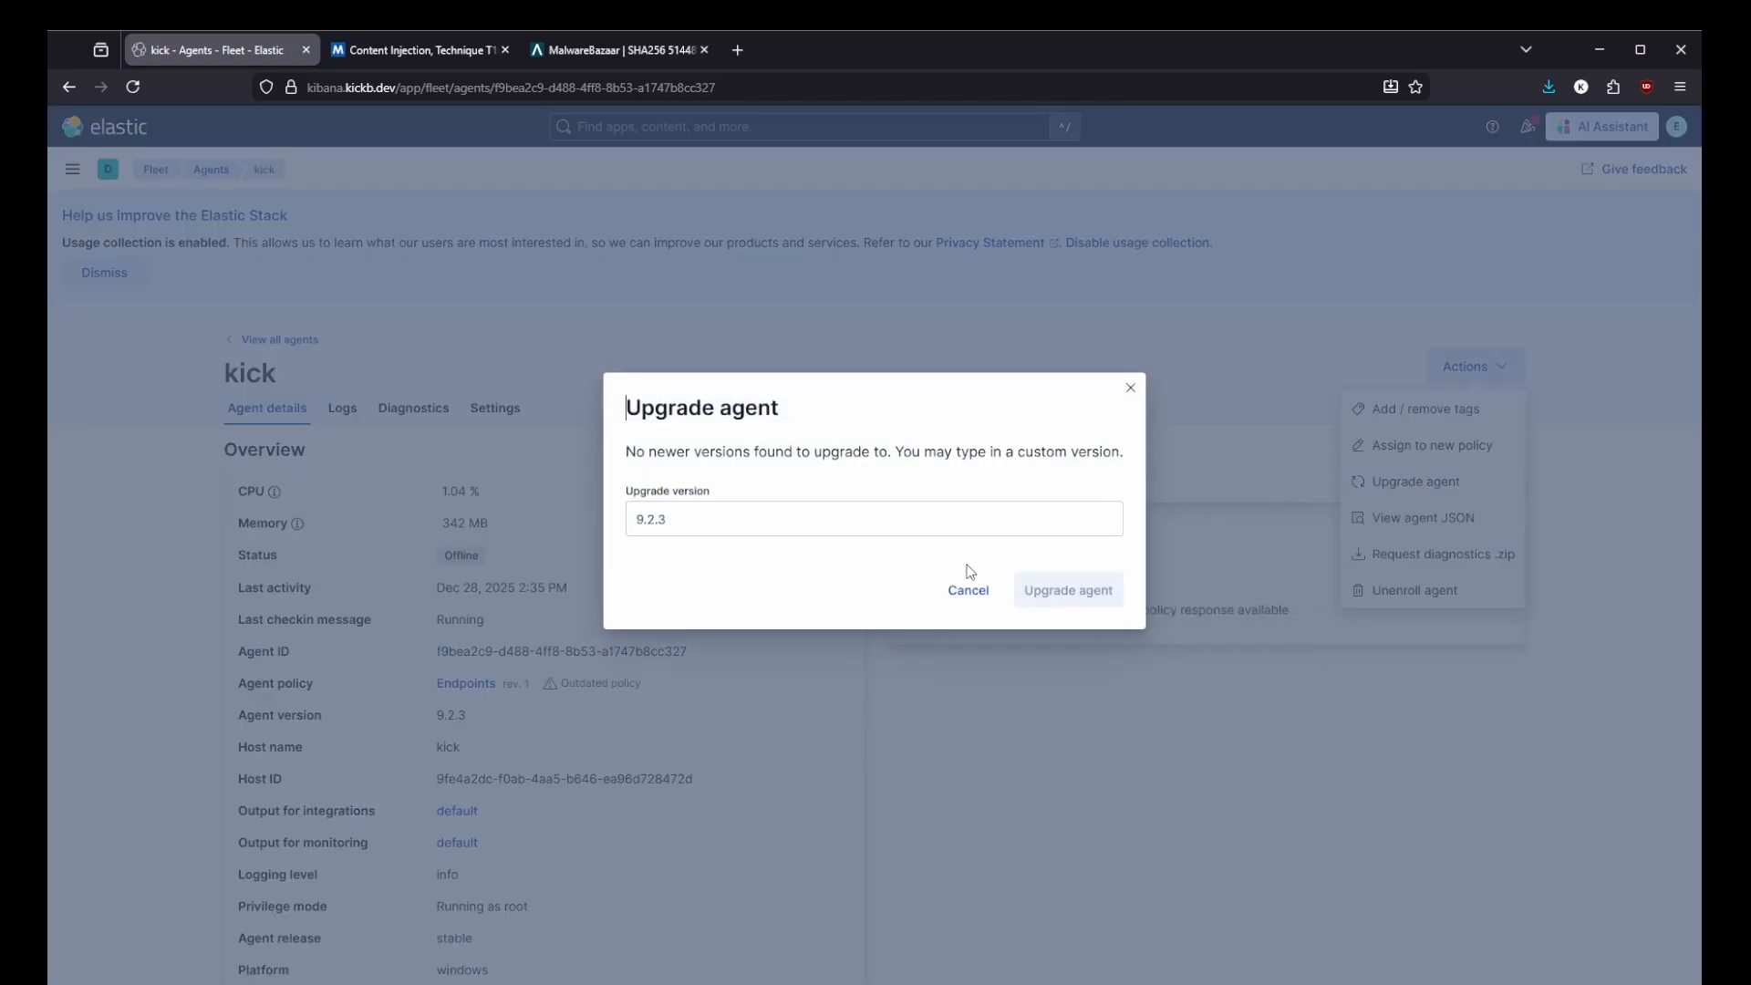
{"action": "left_click", "coordinate": [1130, 387]}
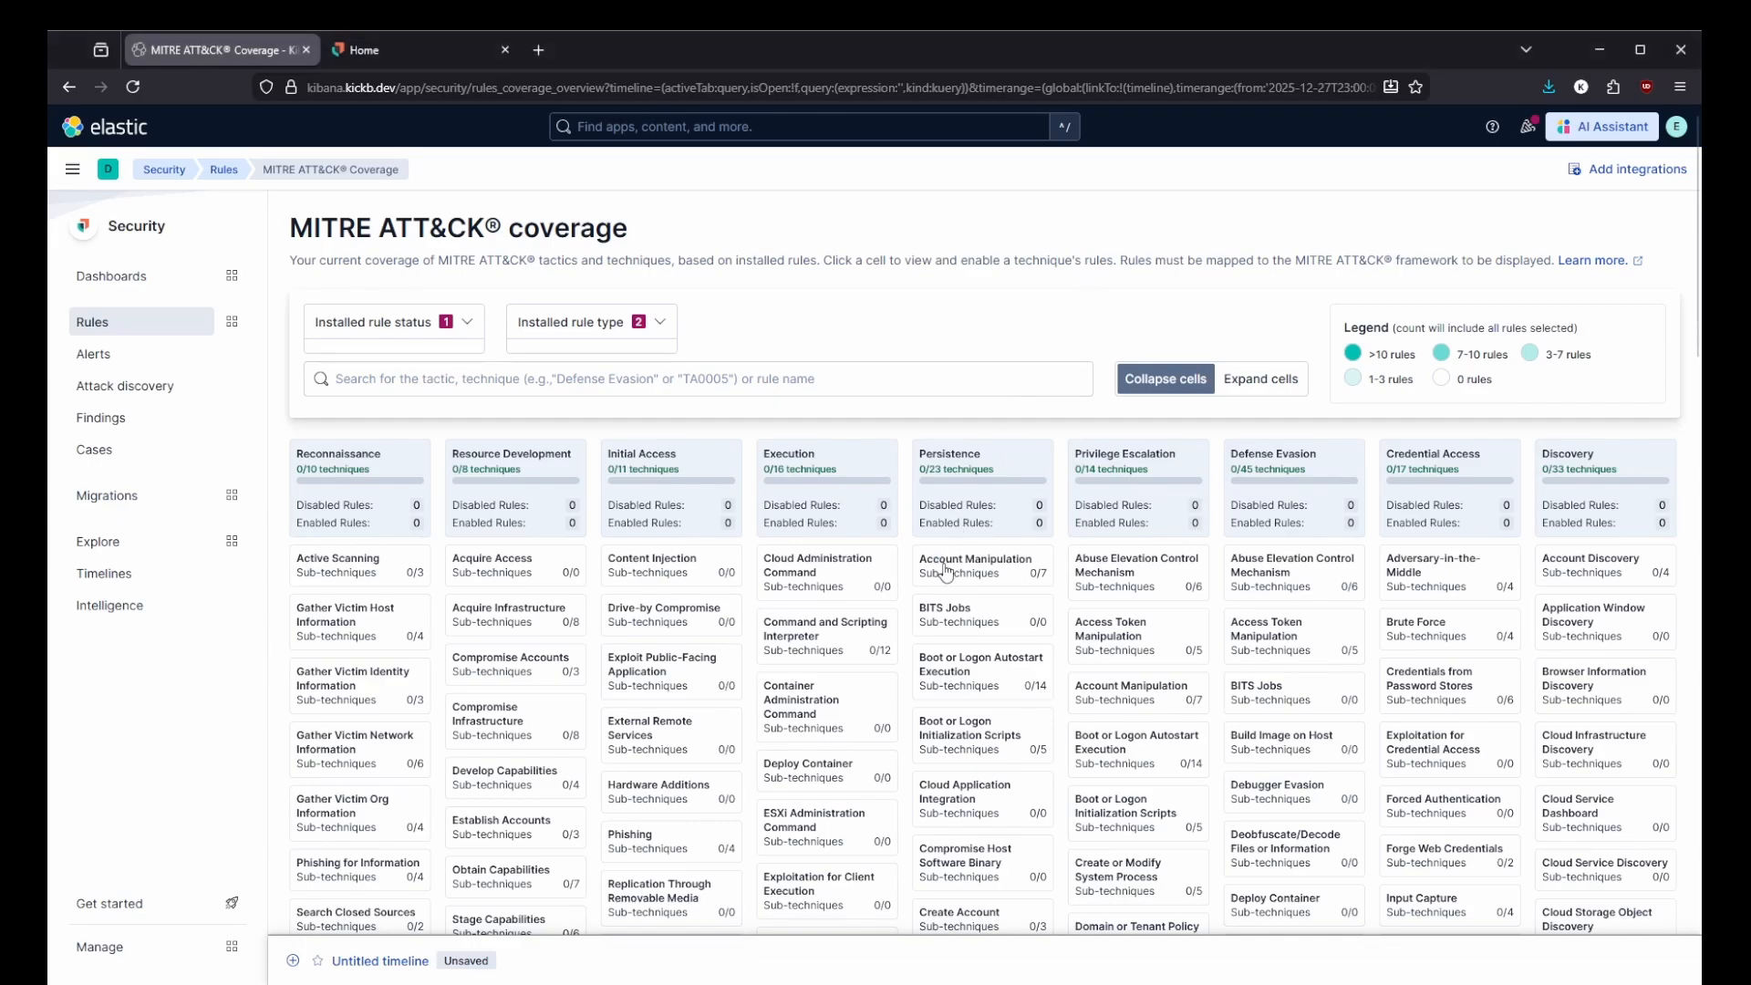
Look through the MITRE ATT&CK coverage columns from Reconnaissance through to Impact.
{"action": "scroll", "coordinate": [716, 766], "scroll_direction": "down", "scroll_amount": 1}
{"action": "scroll", "coordinate": [821, 738], "scroll_direction": "up", "scroll_amount": 1}
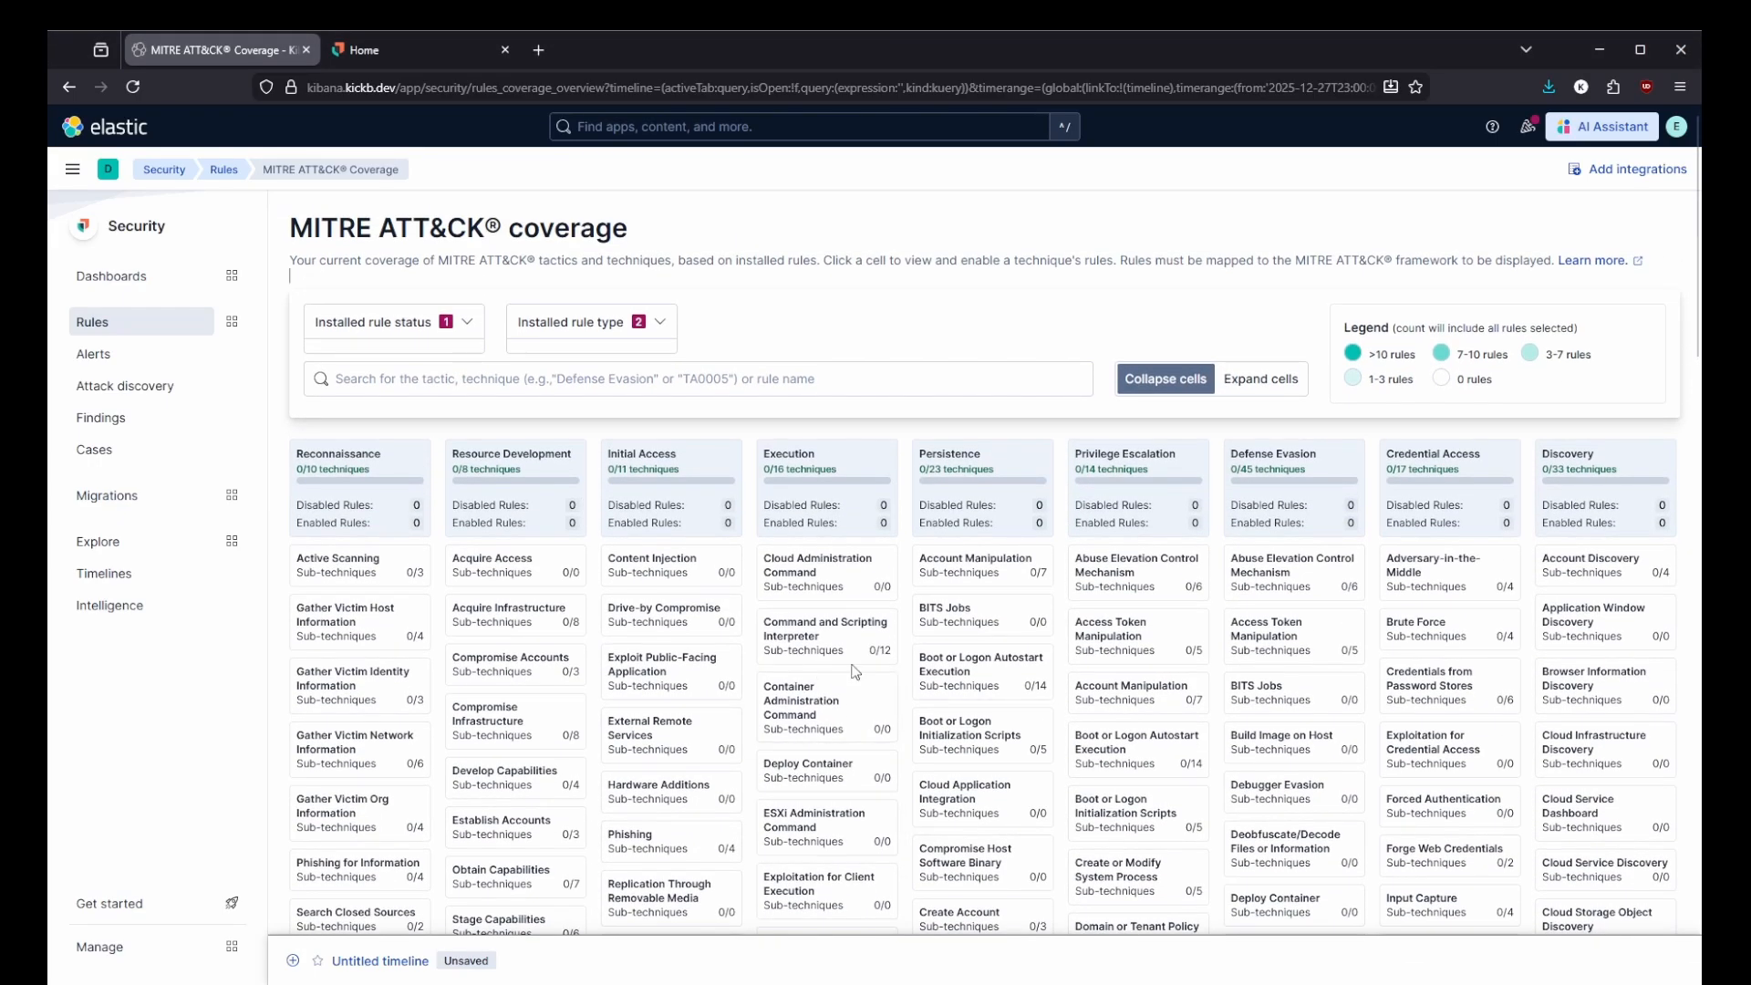
{"action": "scroll", "coordinate": [1008, 510], "scroll_direction": "right", "scroll_amount": 5}
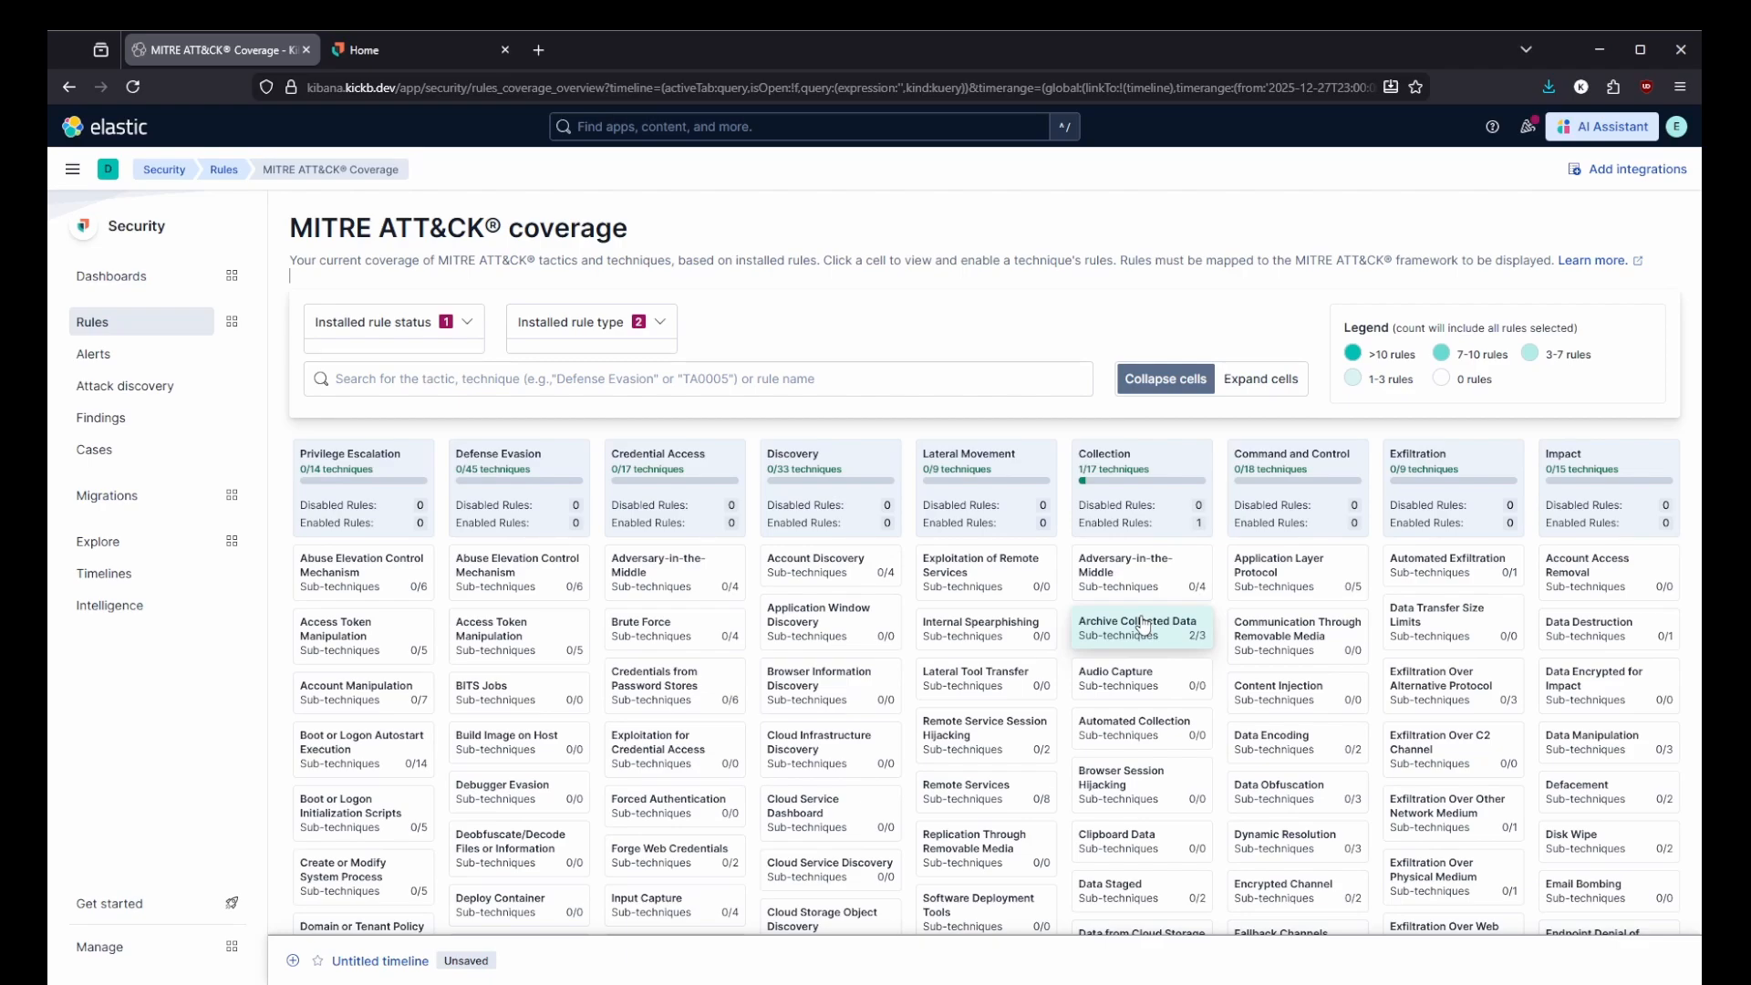
Open the Detection rules (SIEM) list and search the installed rules for "malware".
{"action": "left_click", "coordinate": [210, 328]}
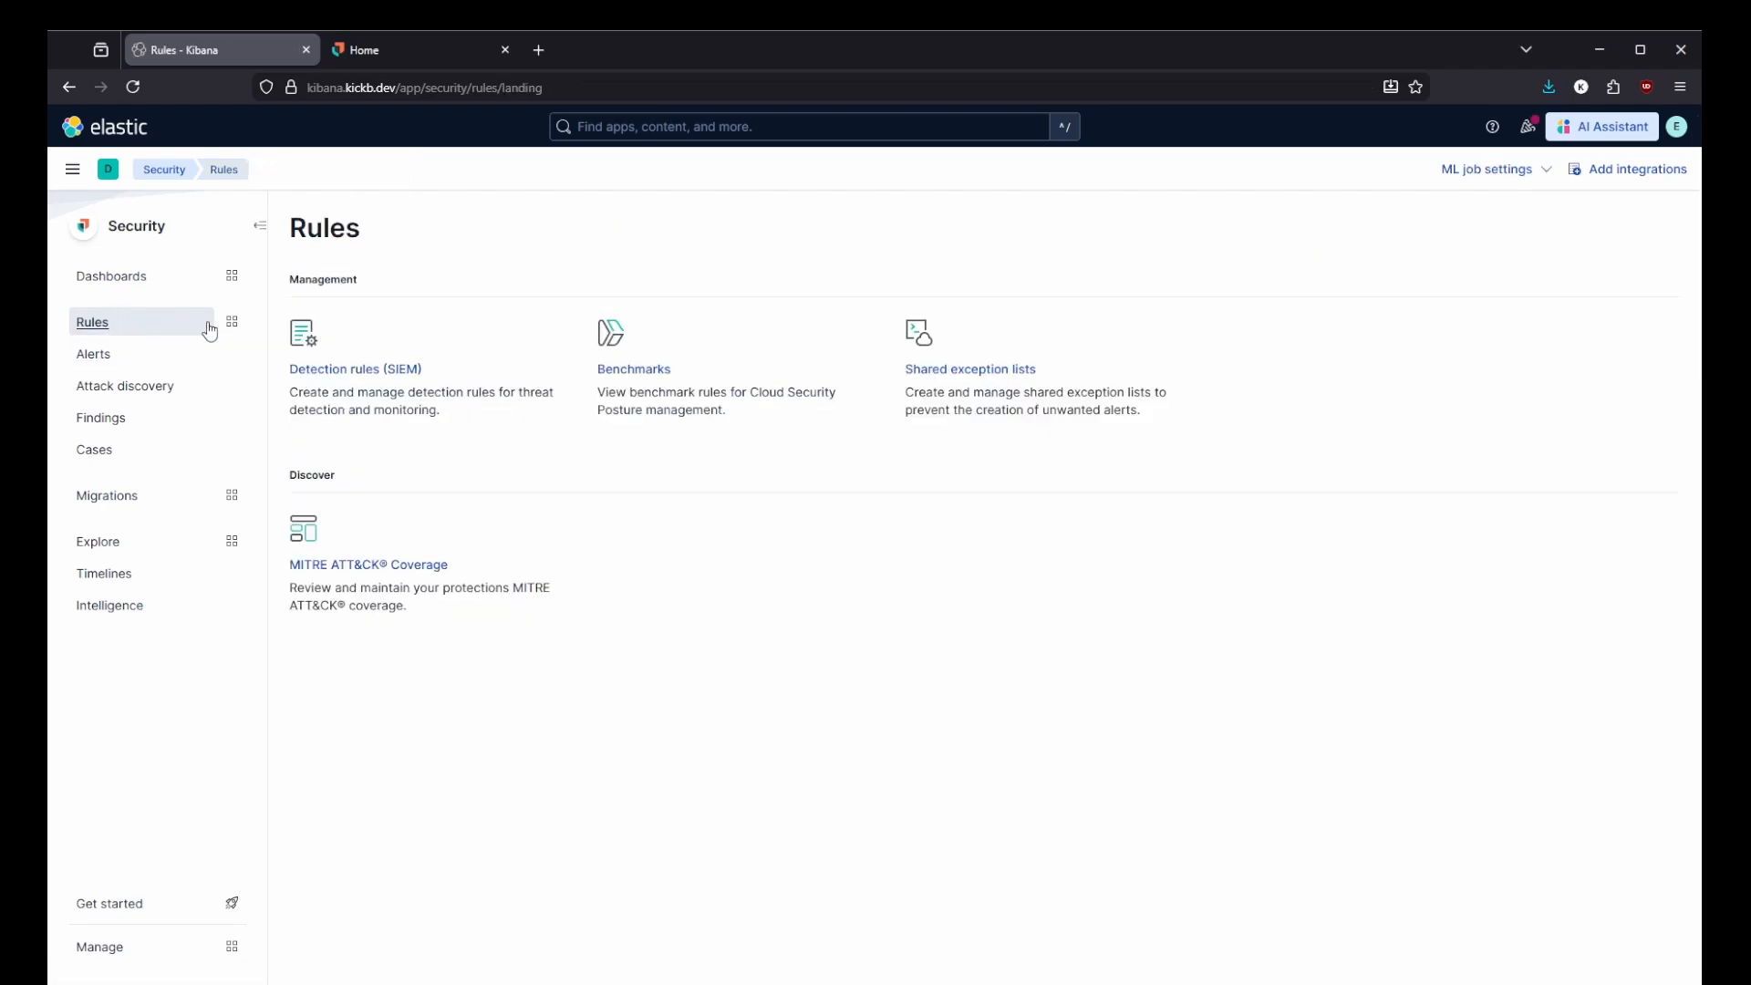
{"action": "left_click", "coordinate": [359, 369]}
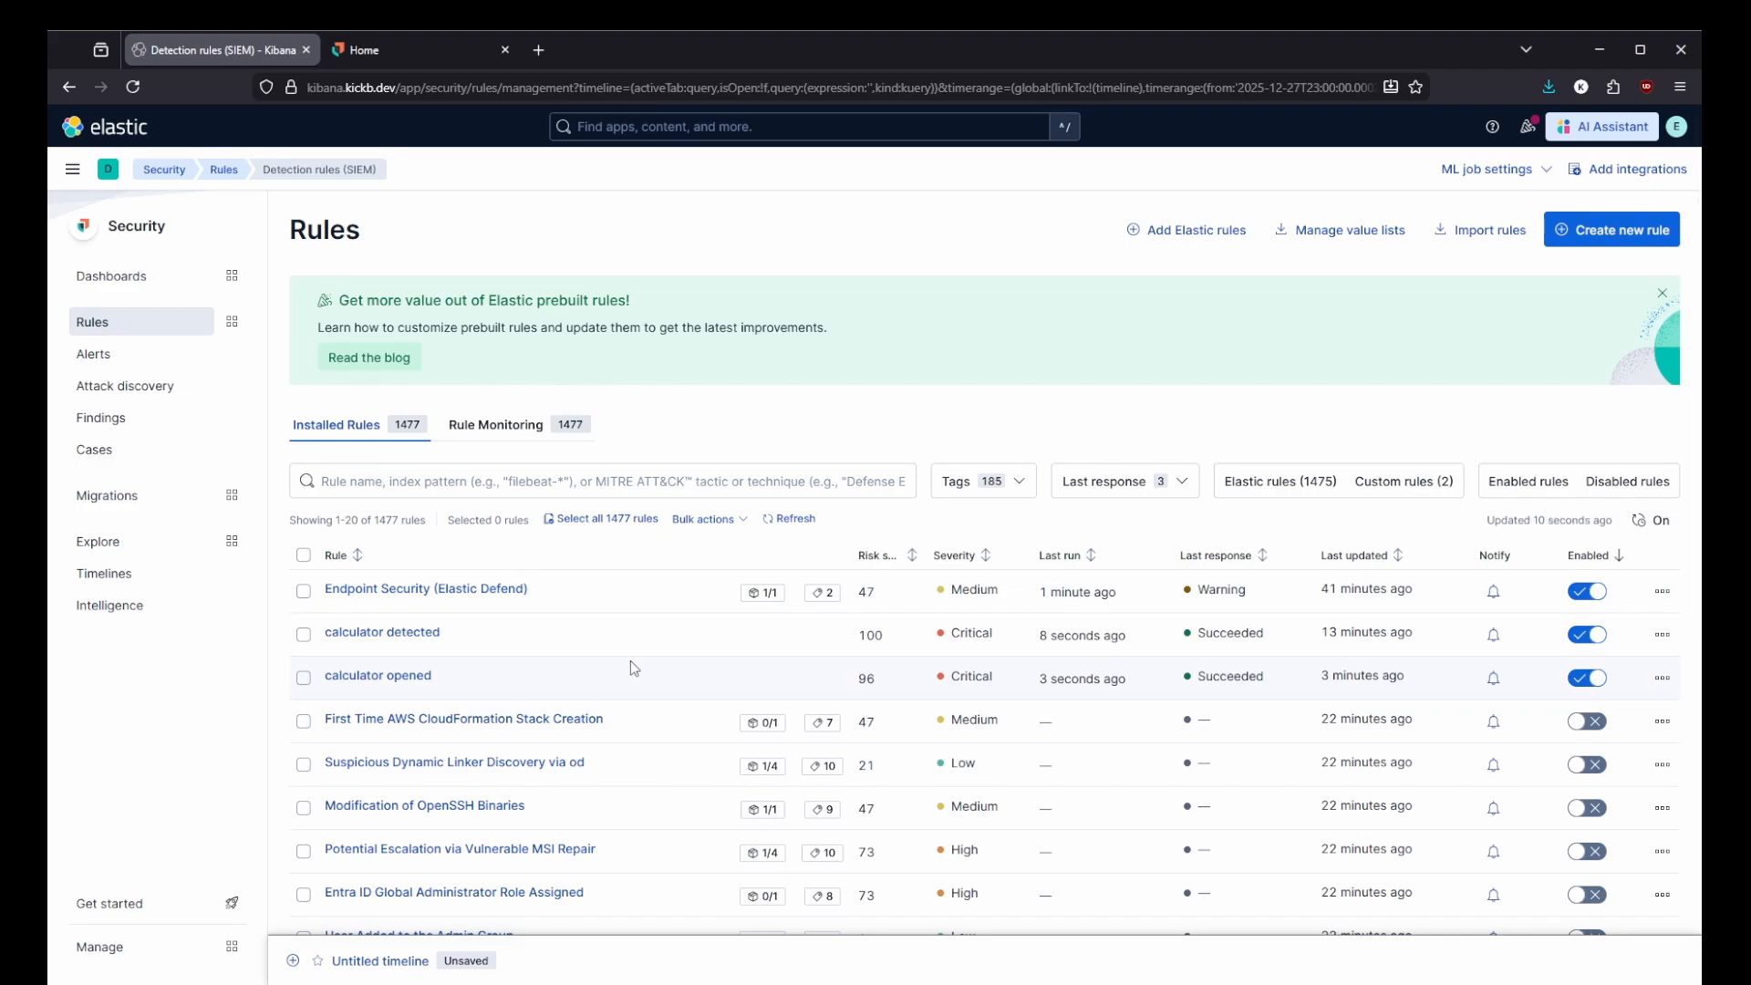
{"action": "left_click", "coordinate": [547, 488]}
{"action": "type", "text": "malware"}
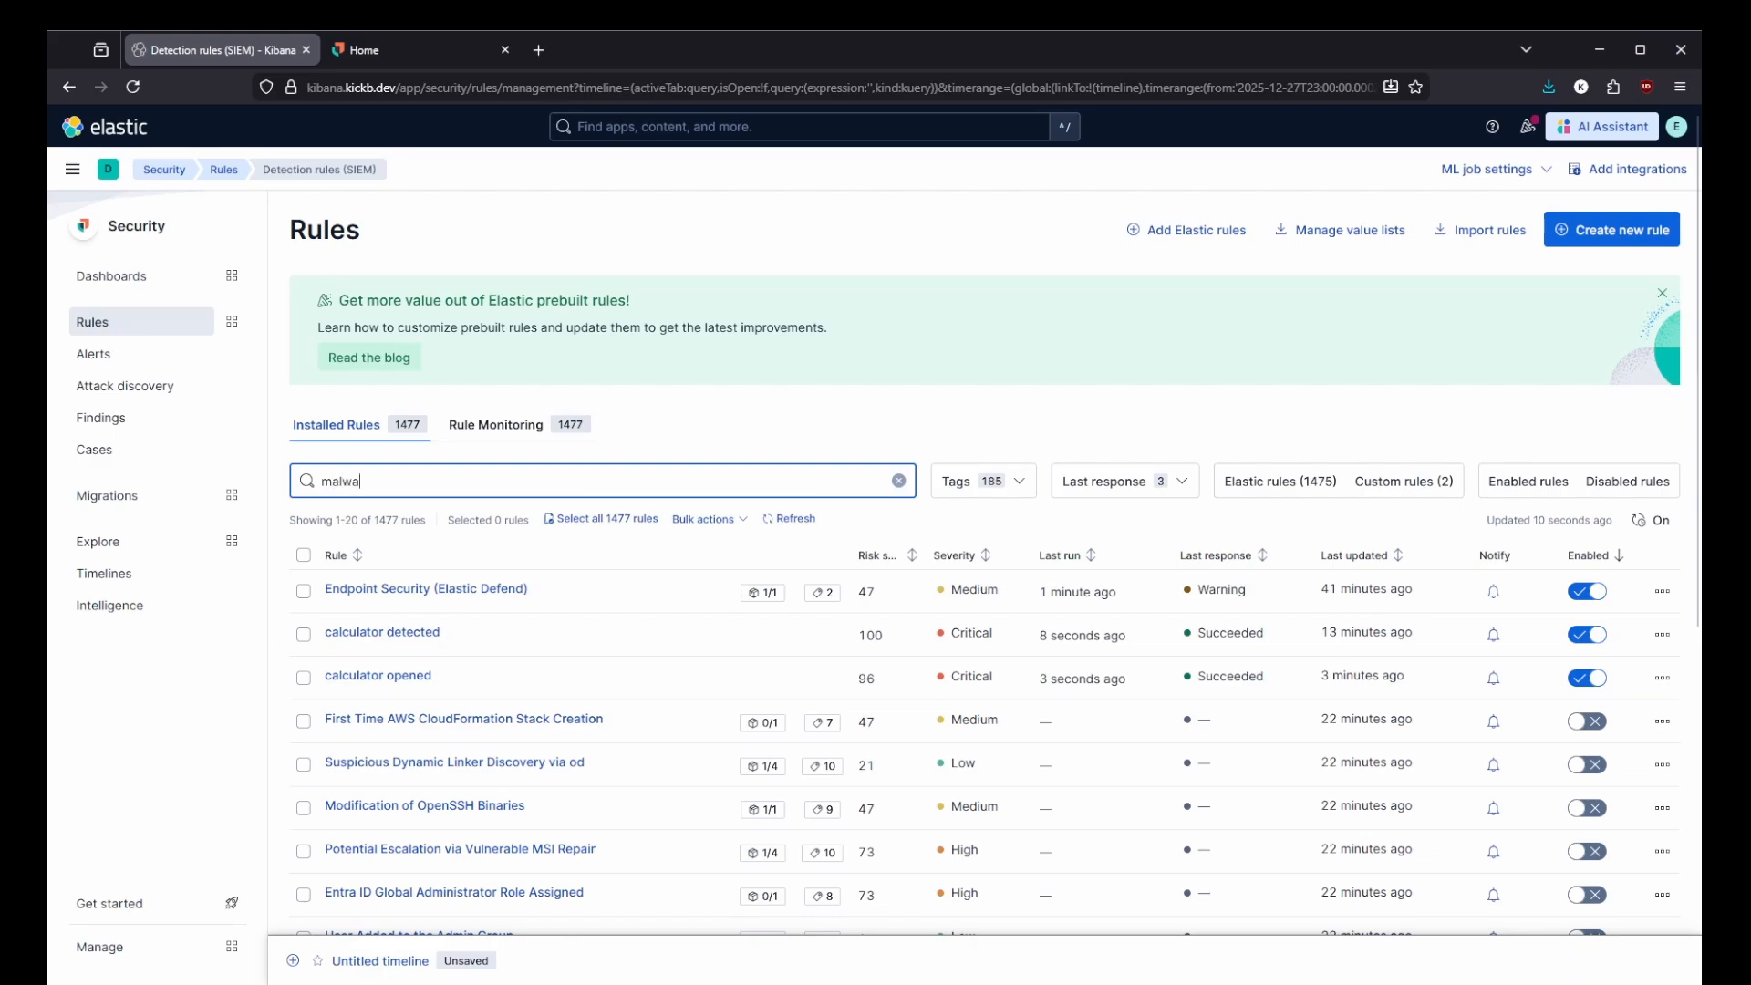
{"action": "key", "text": "Return"}
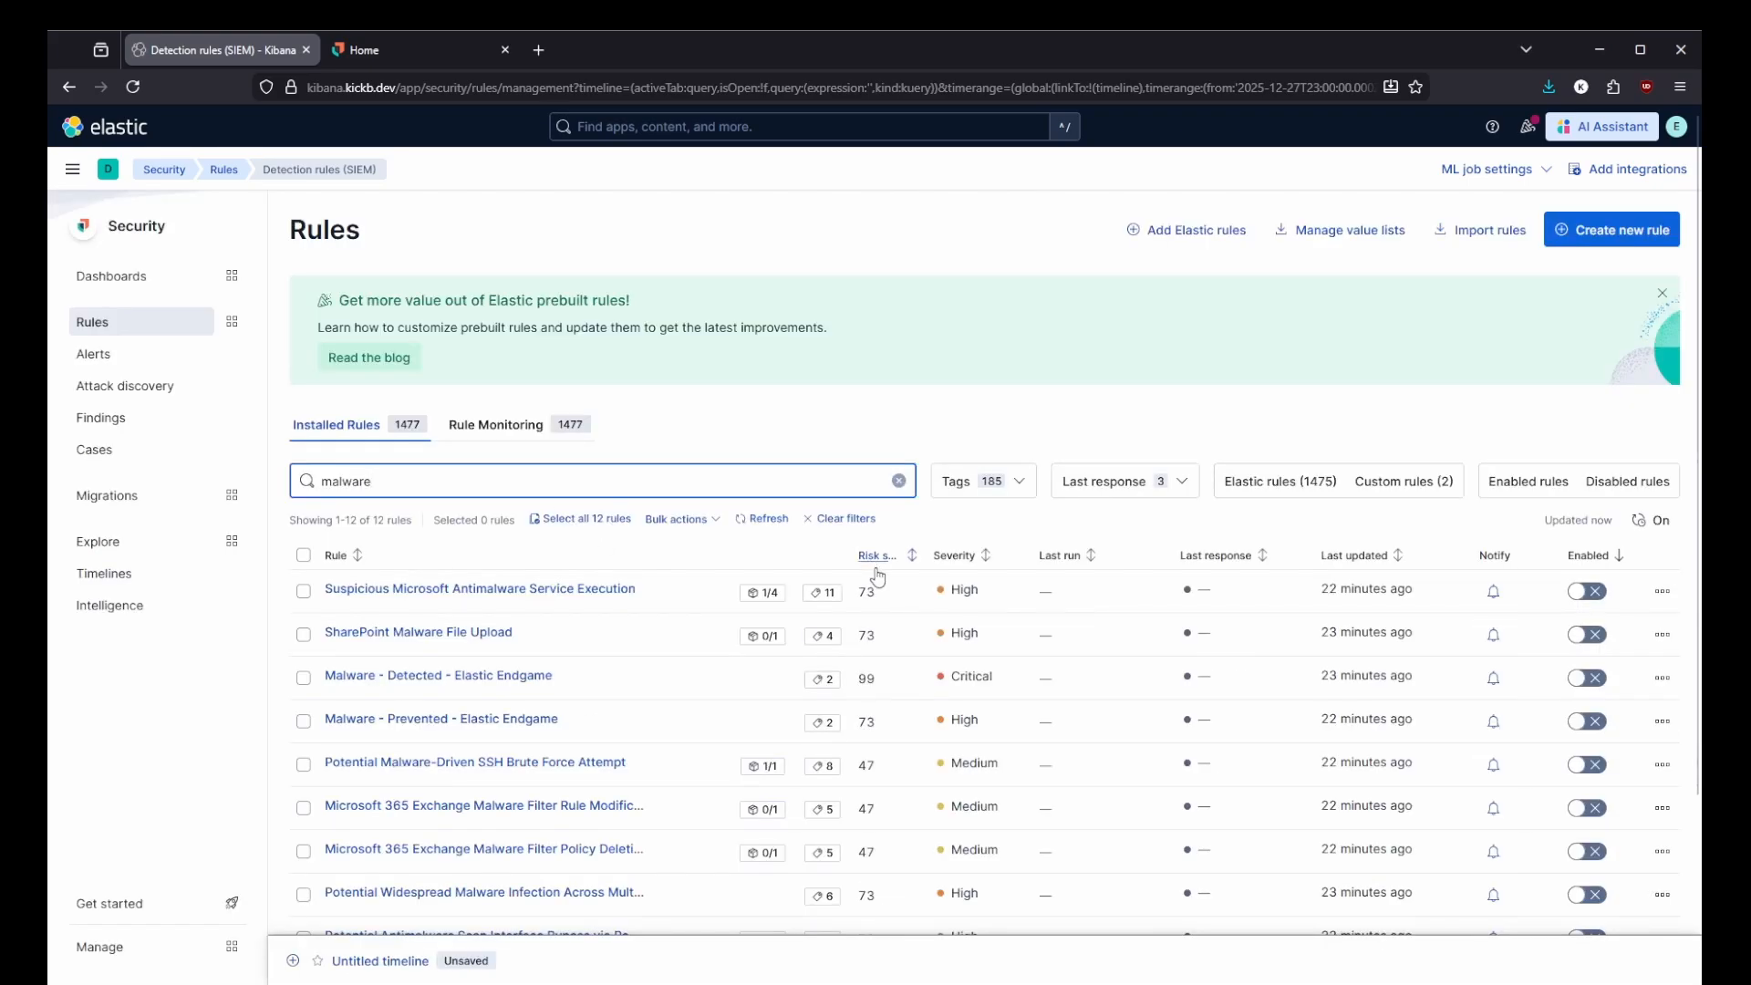
Select all rules matching the malware search and enable them in bulk.
{"action": "left_click", "coordinate": [304, 554]}
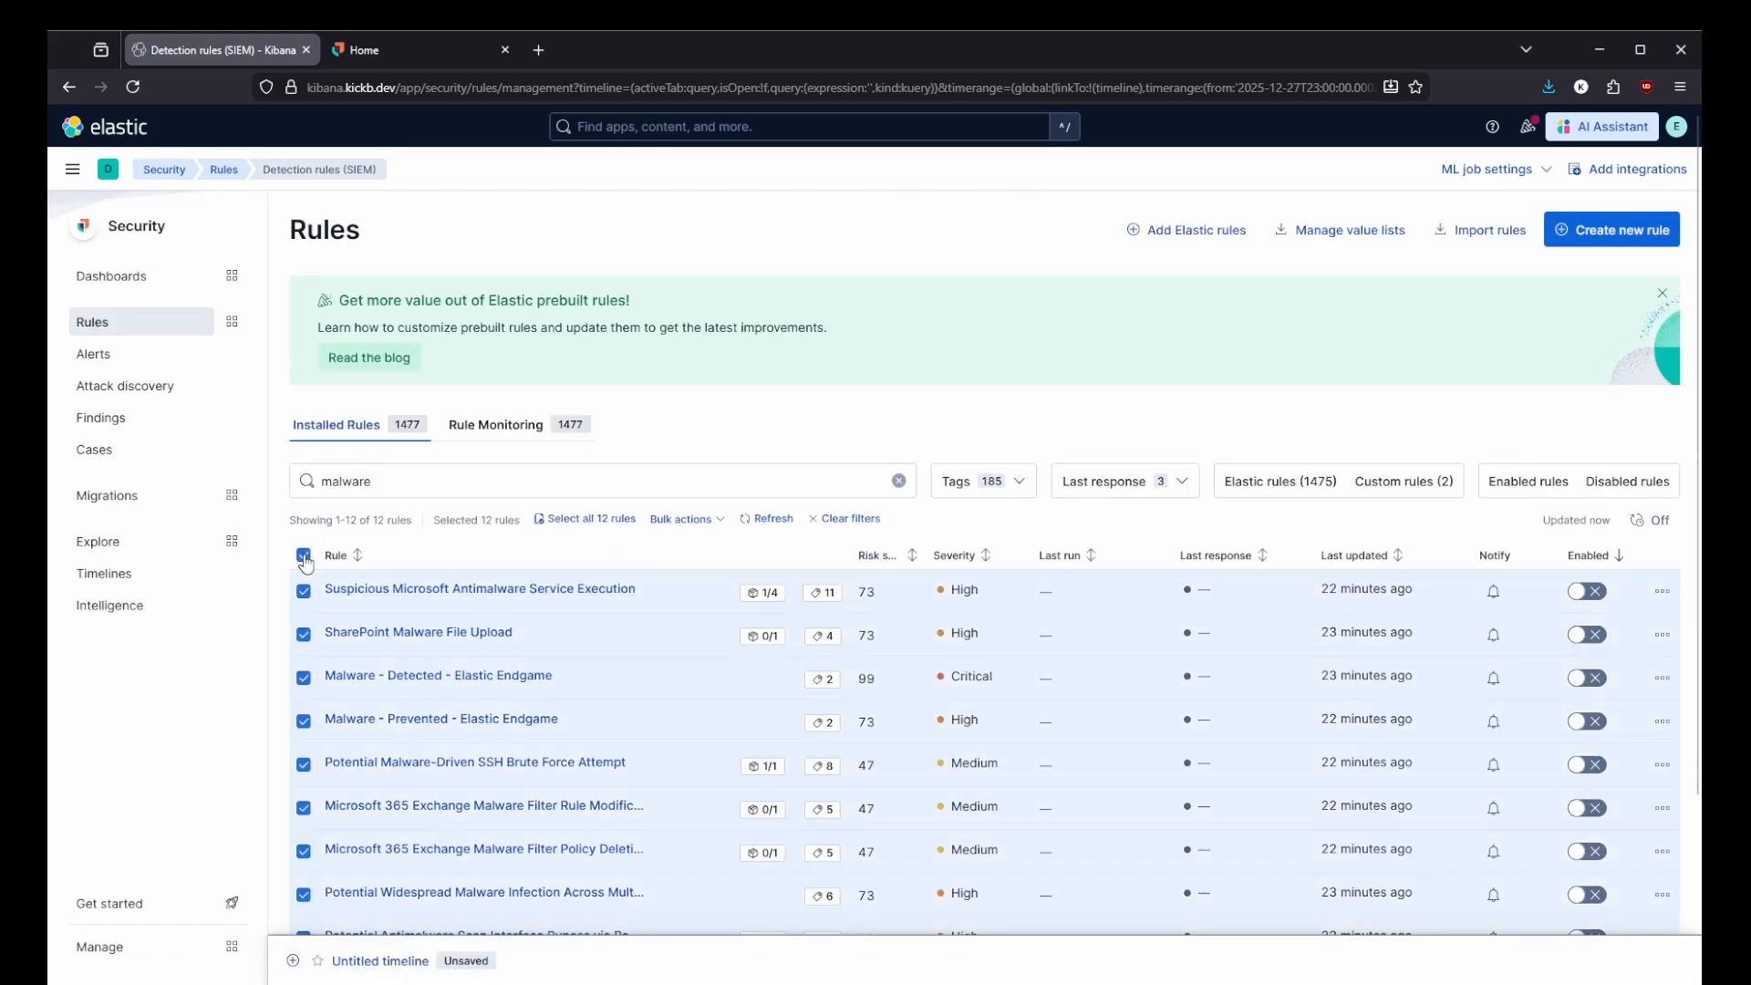
{"action": "left_click", "coordinate": [606, 521]}
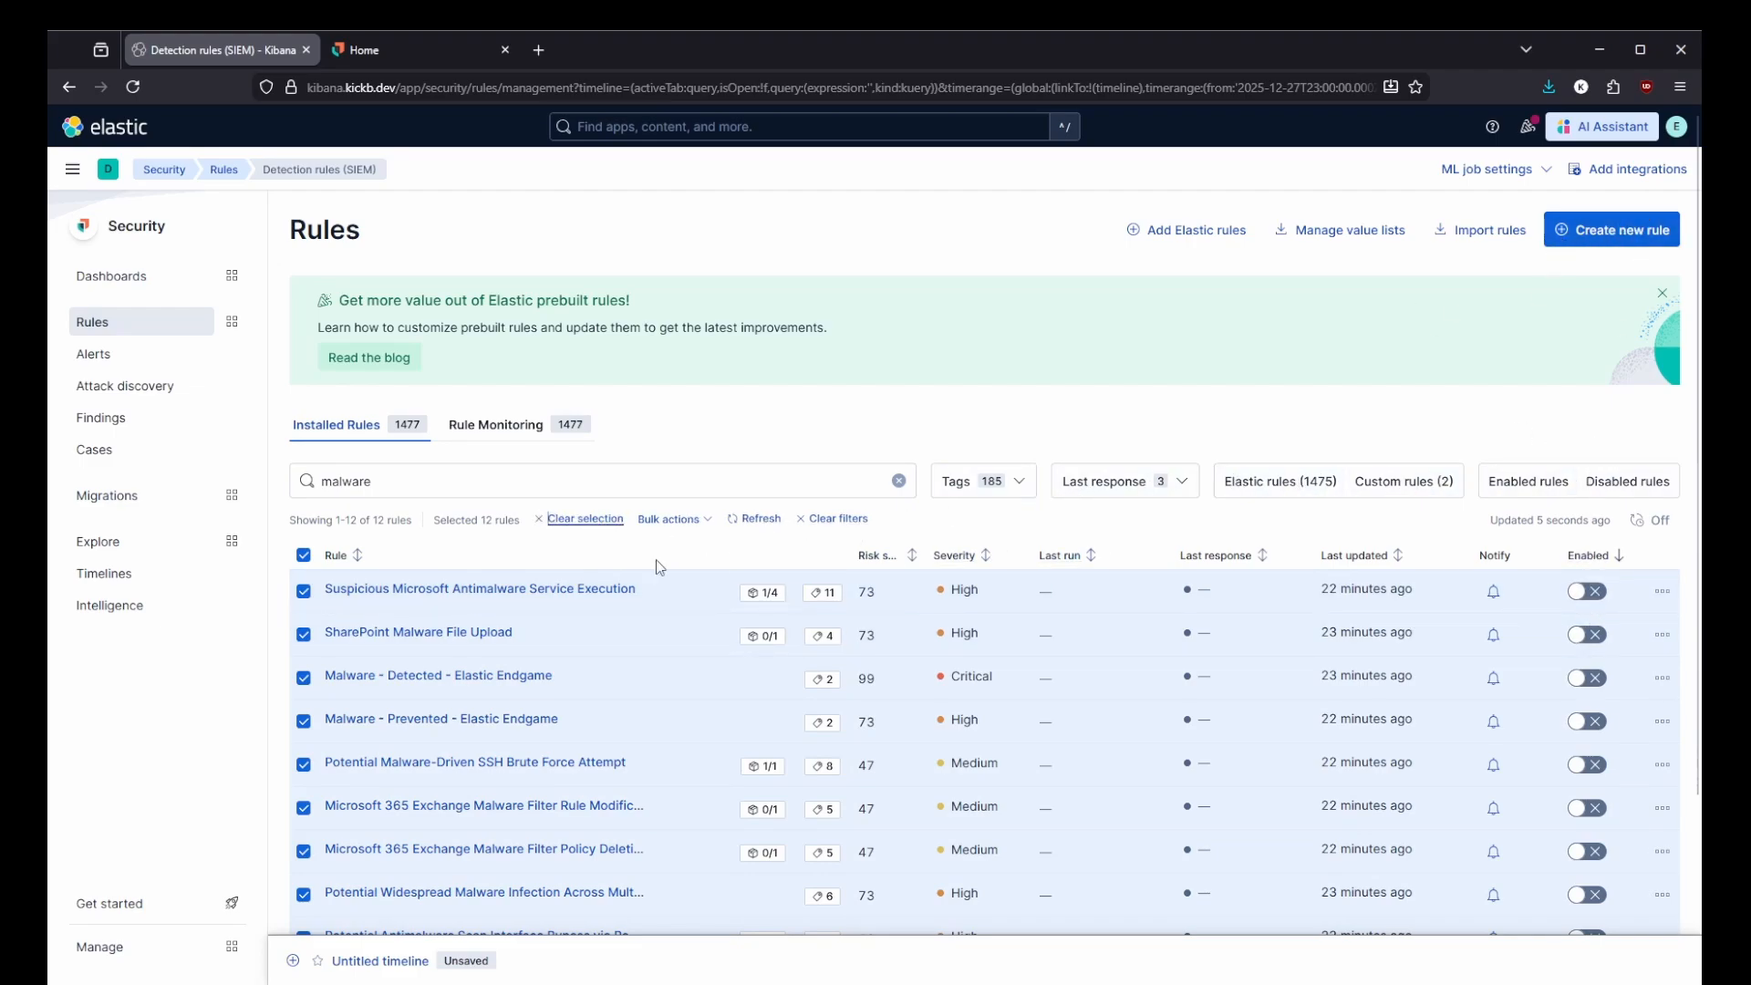
{"action": "left_click", "coordinate": [696, 521]}
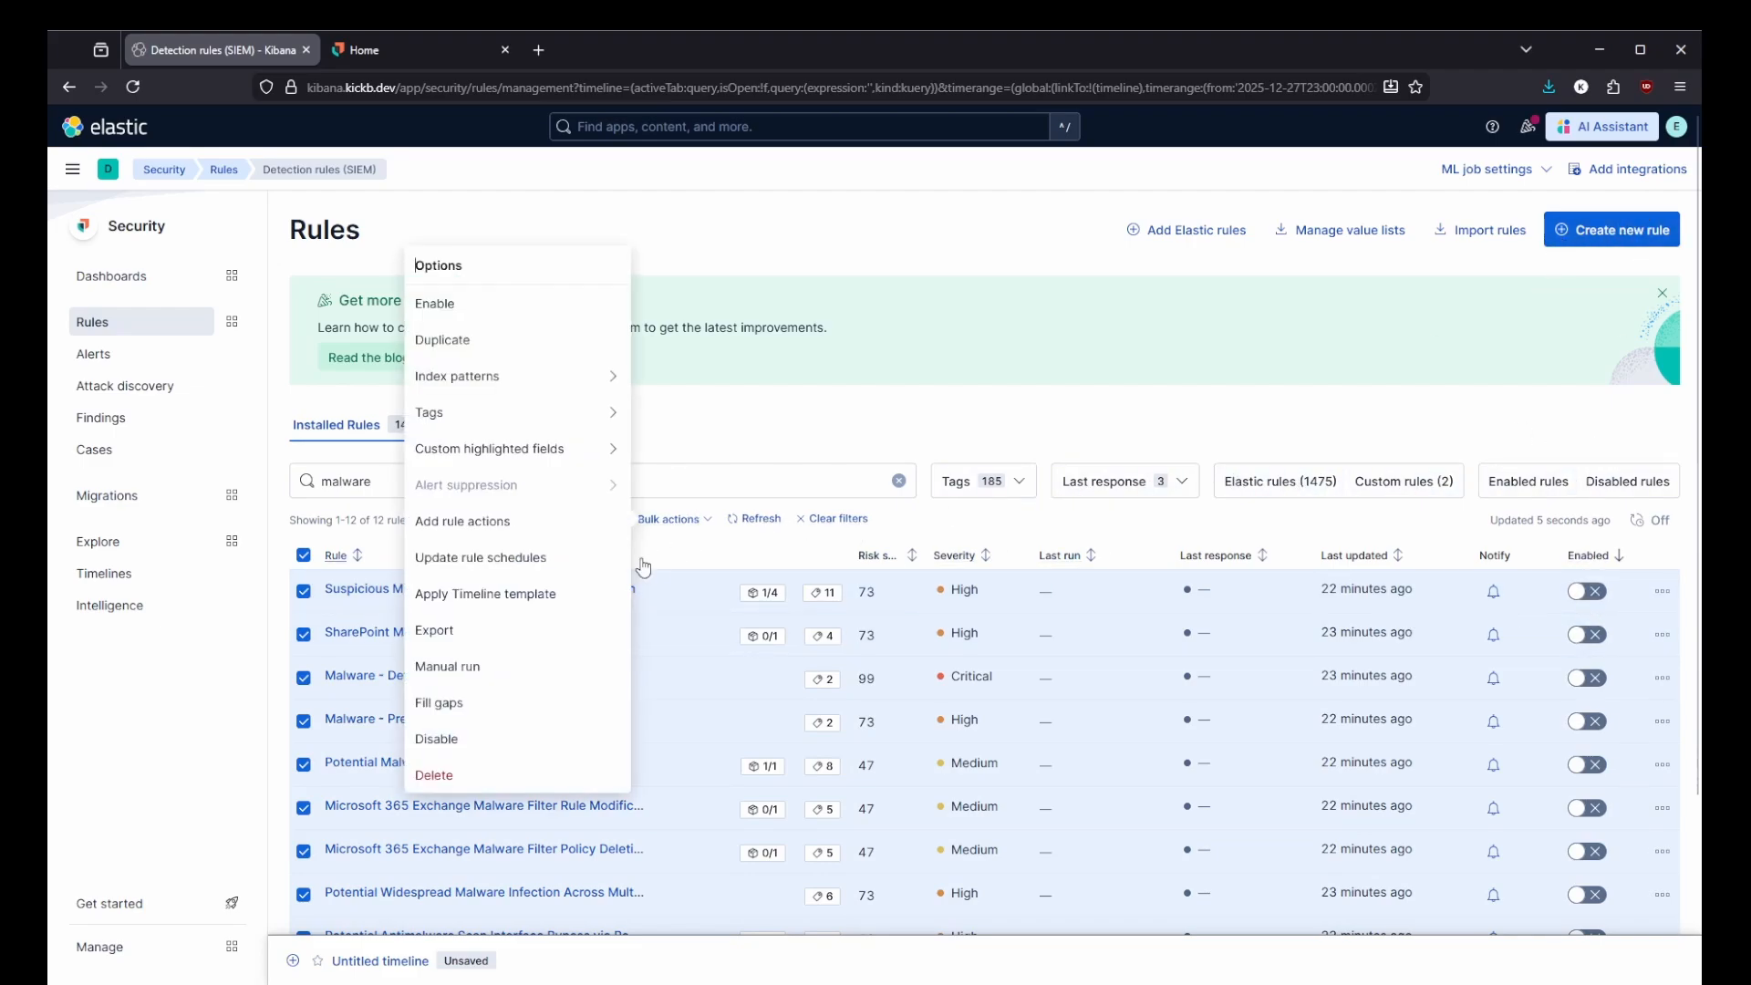
{"action": "left_click", "coordinate": [444, 304]}
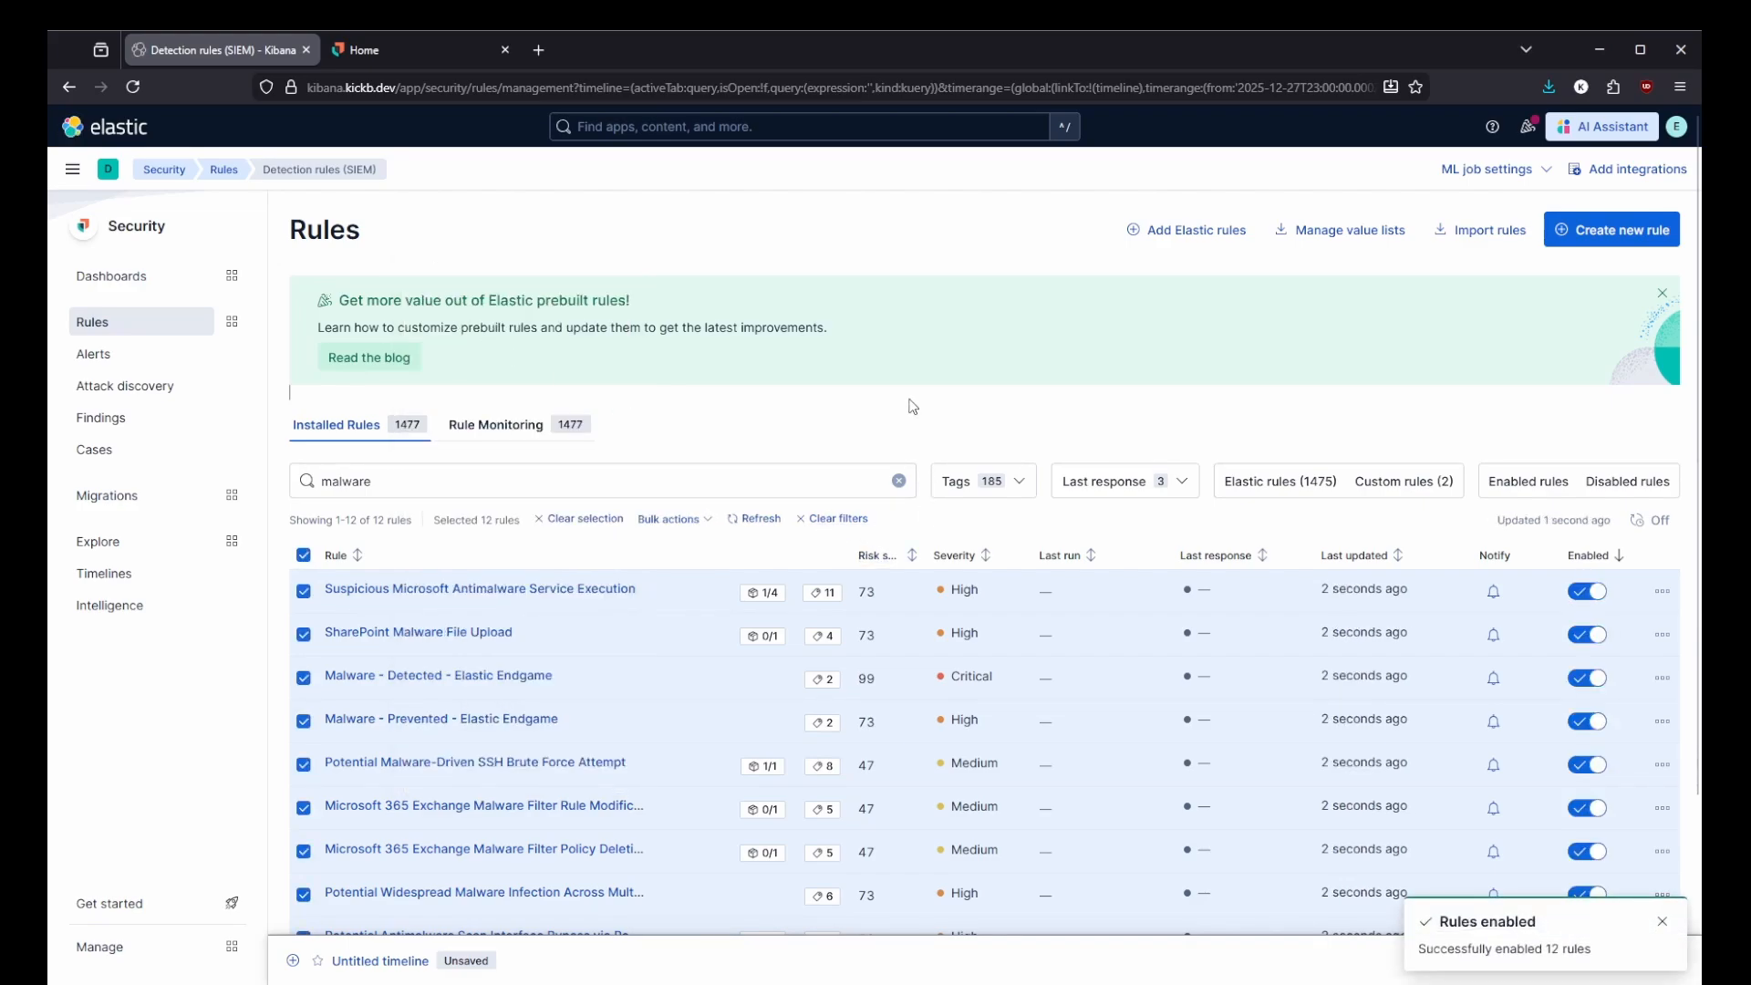
Open Fleet and check the status and policy revision of the enrolled agents.
{"action": "left_click", "coordinate": [75, 174]}
{"action": "scroll", "coordinate": [182, 684], "scroll_direction": "down", "scroll_amount": 2}
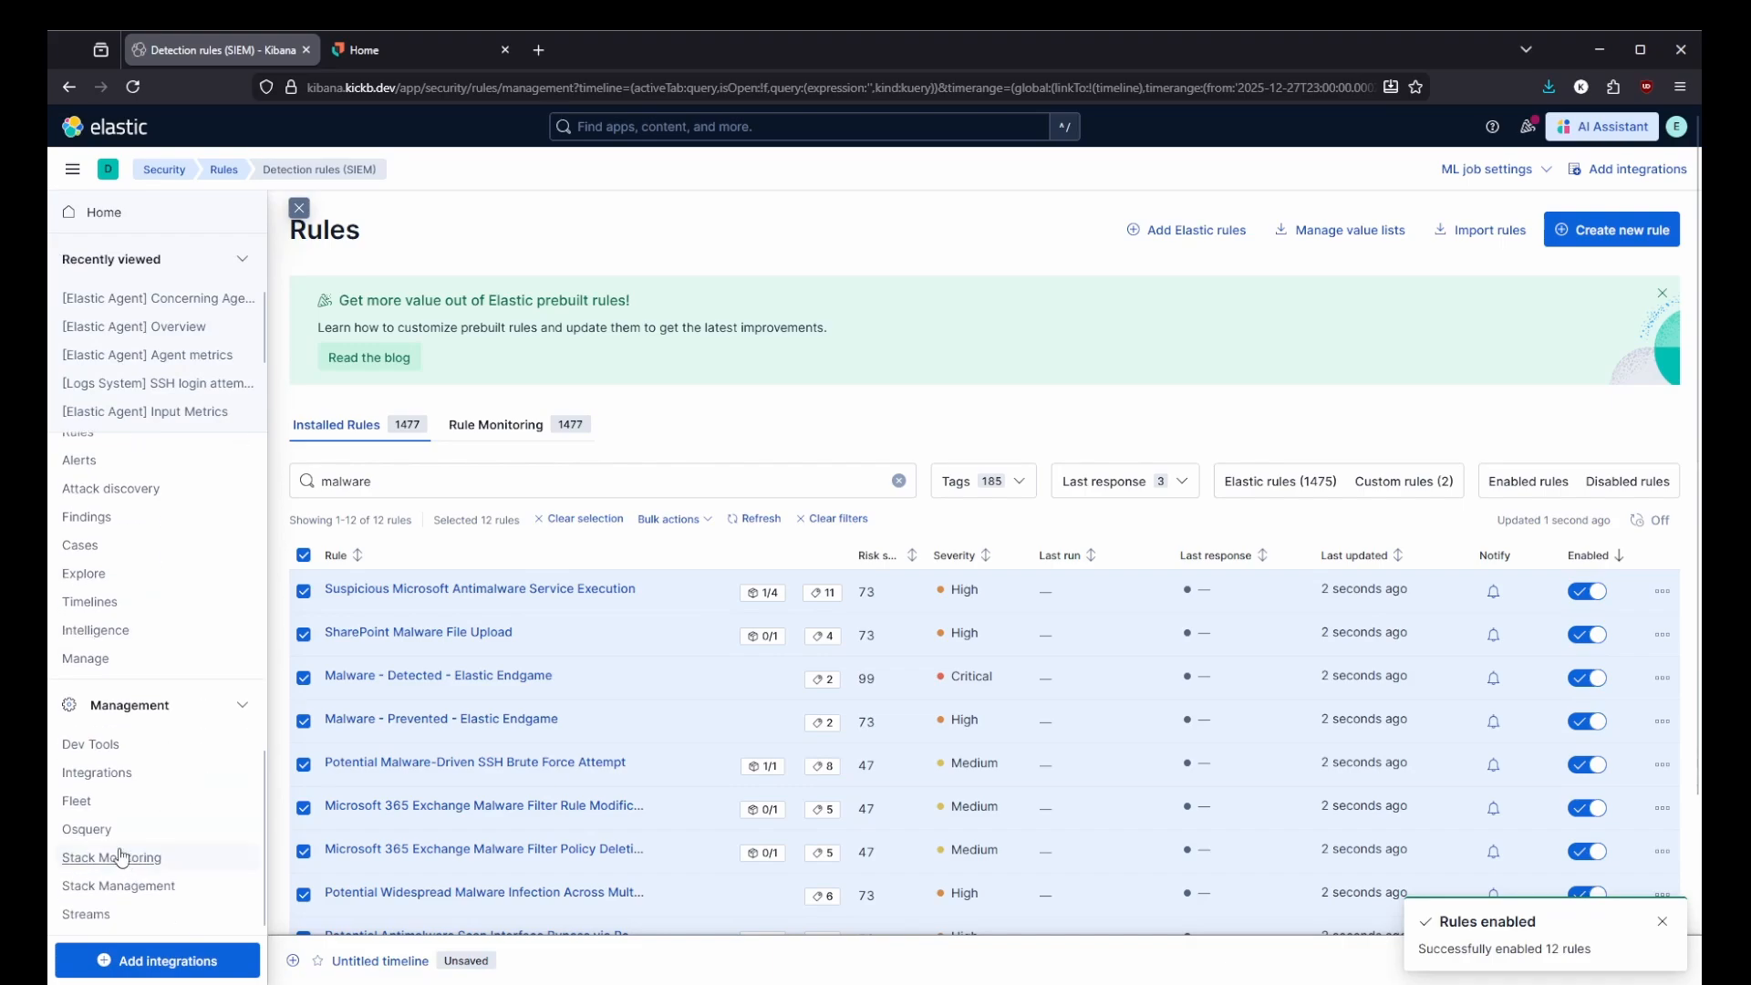
{"action": "left_click", "coordinate": [97, 804]}
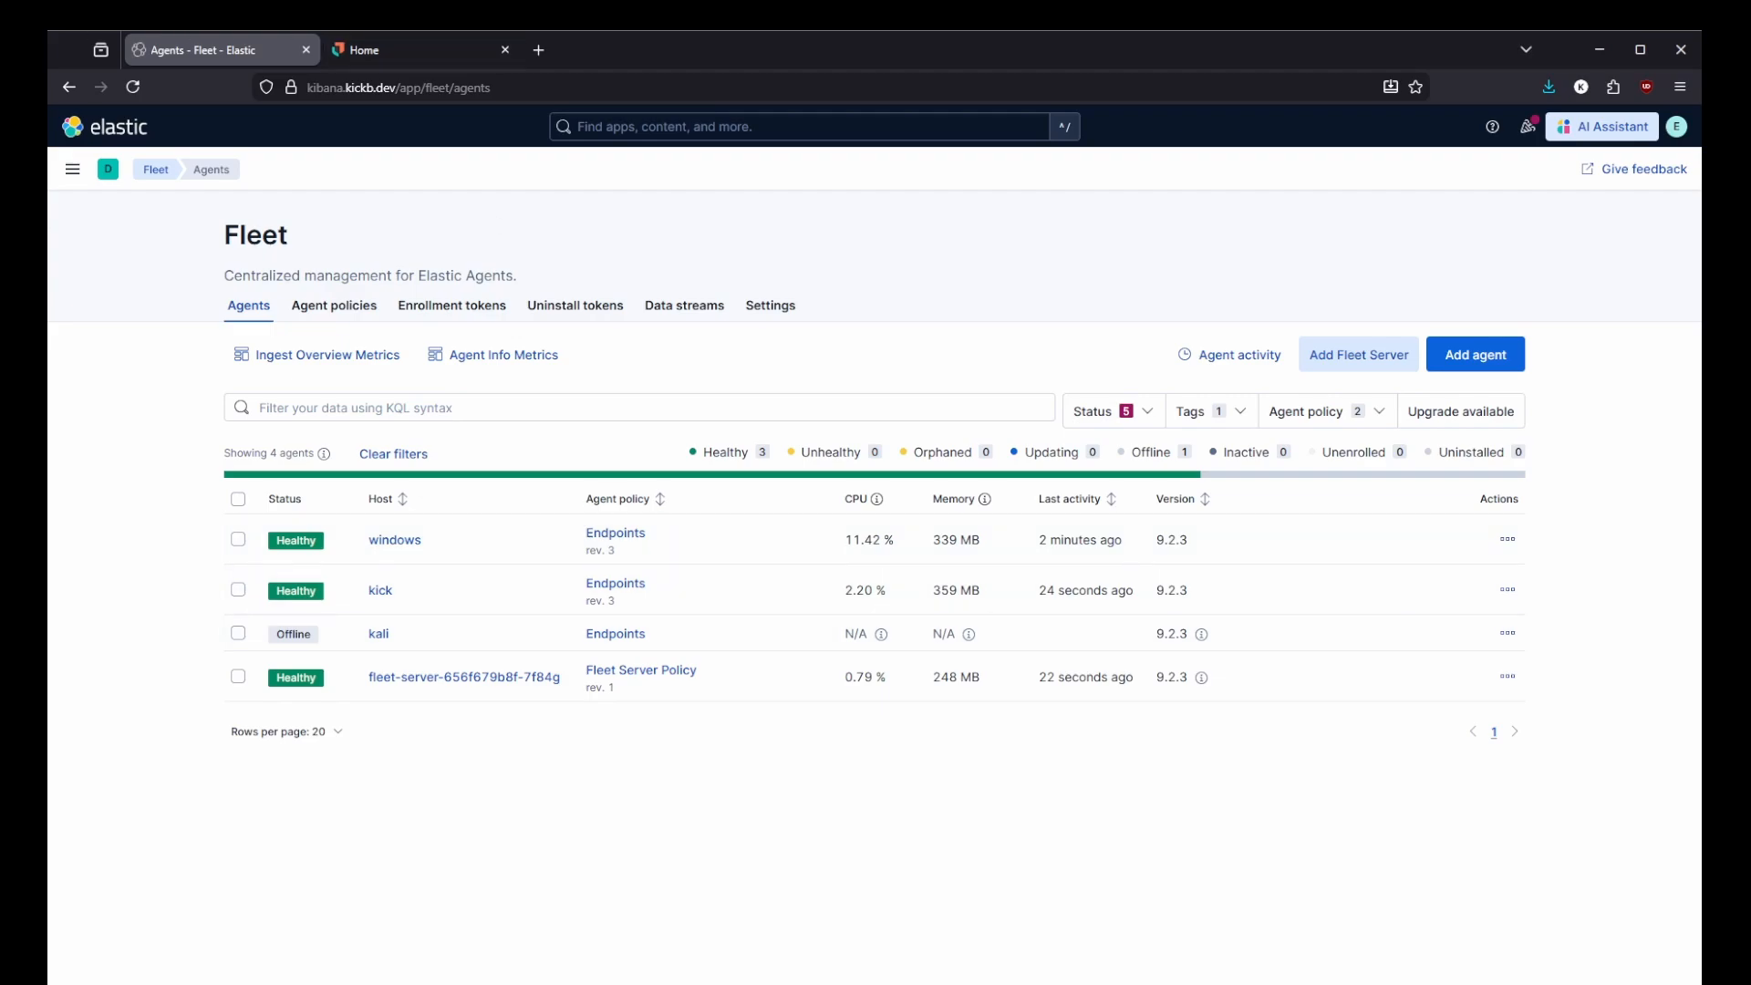
Go from Fleet to the Security alerts page.
{"action": "left_click", "coordinate": [73, 170]}
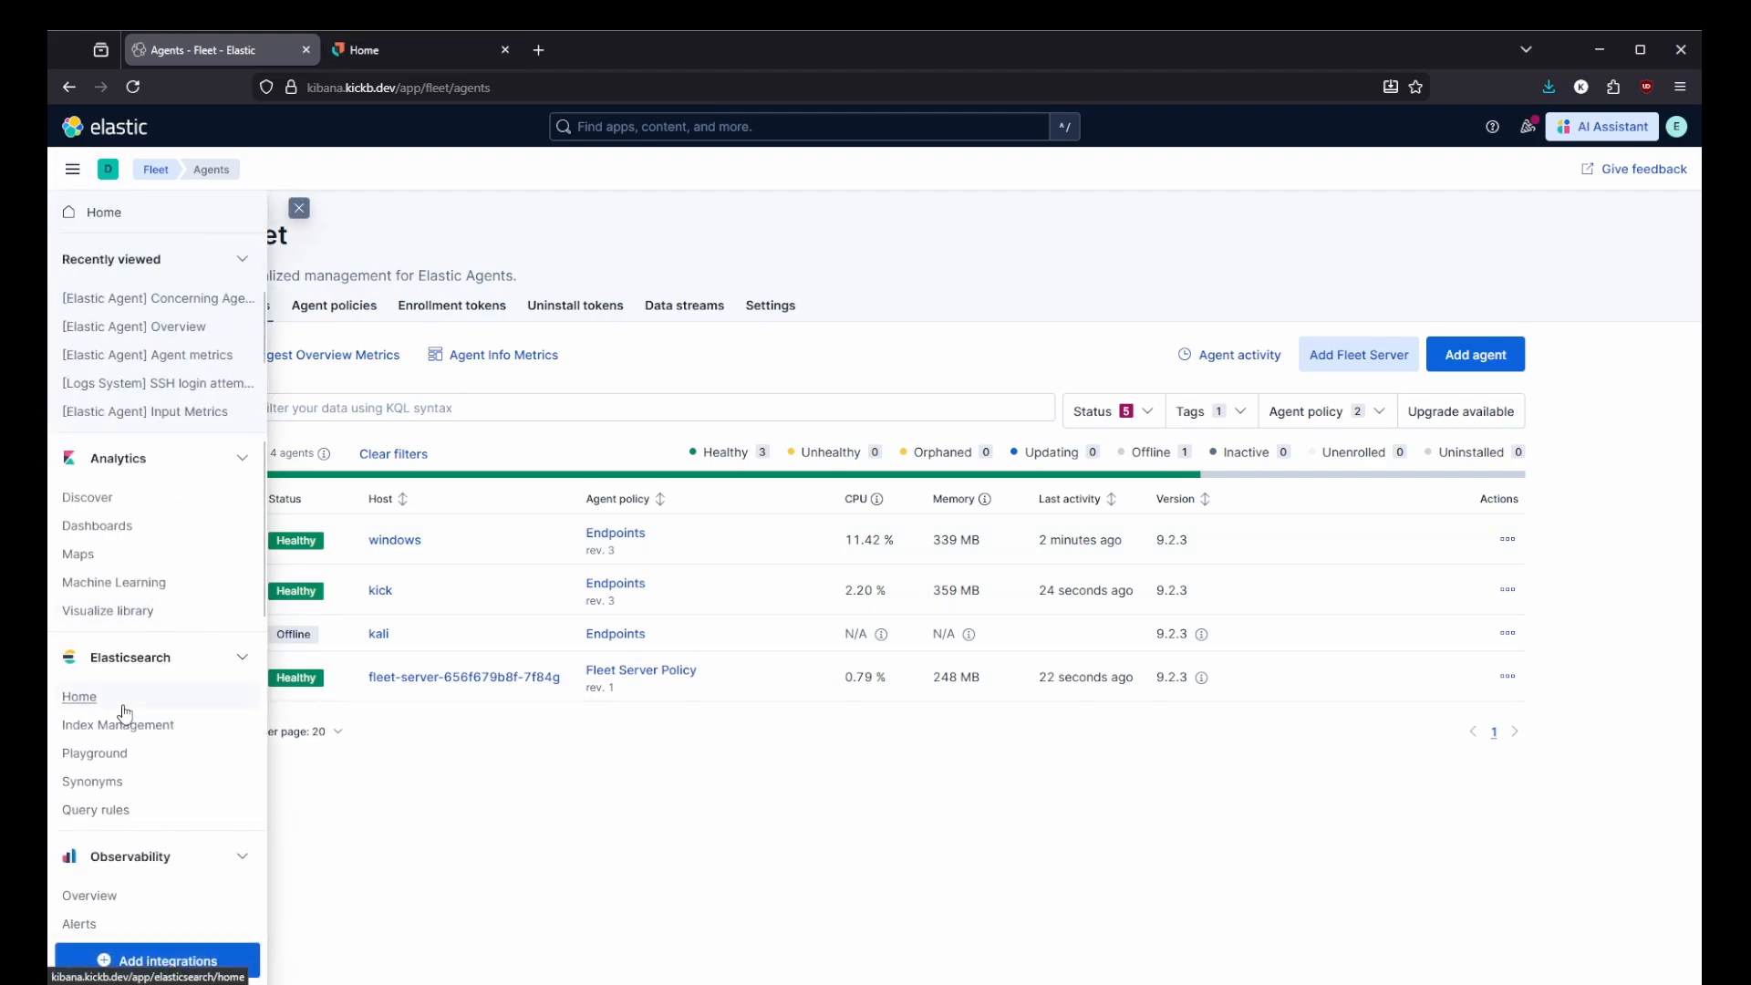
{"action": "scroll", "coordinate": [126, 712], "scroll_direction": "down", "scroll_amount": 6}
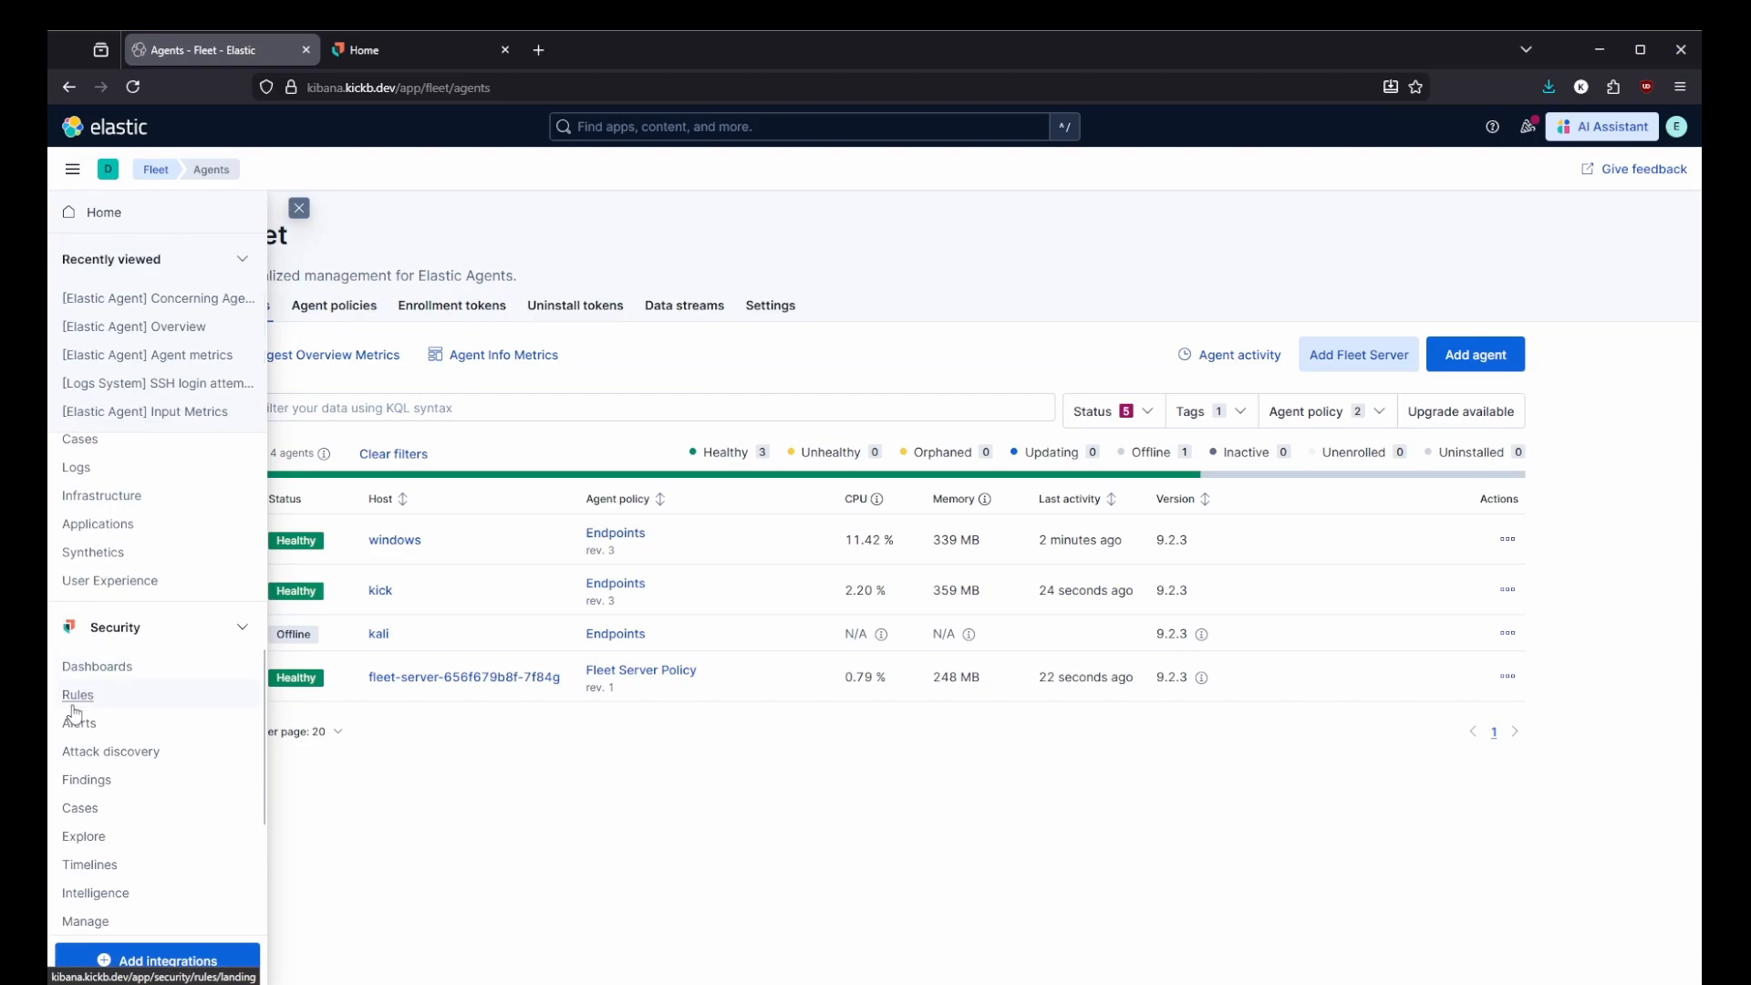
{"action": "left_click", "coordinate": [80, 722]}
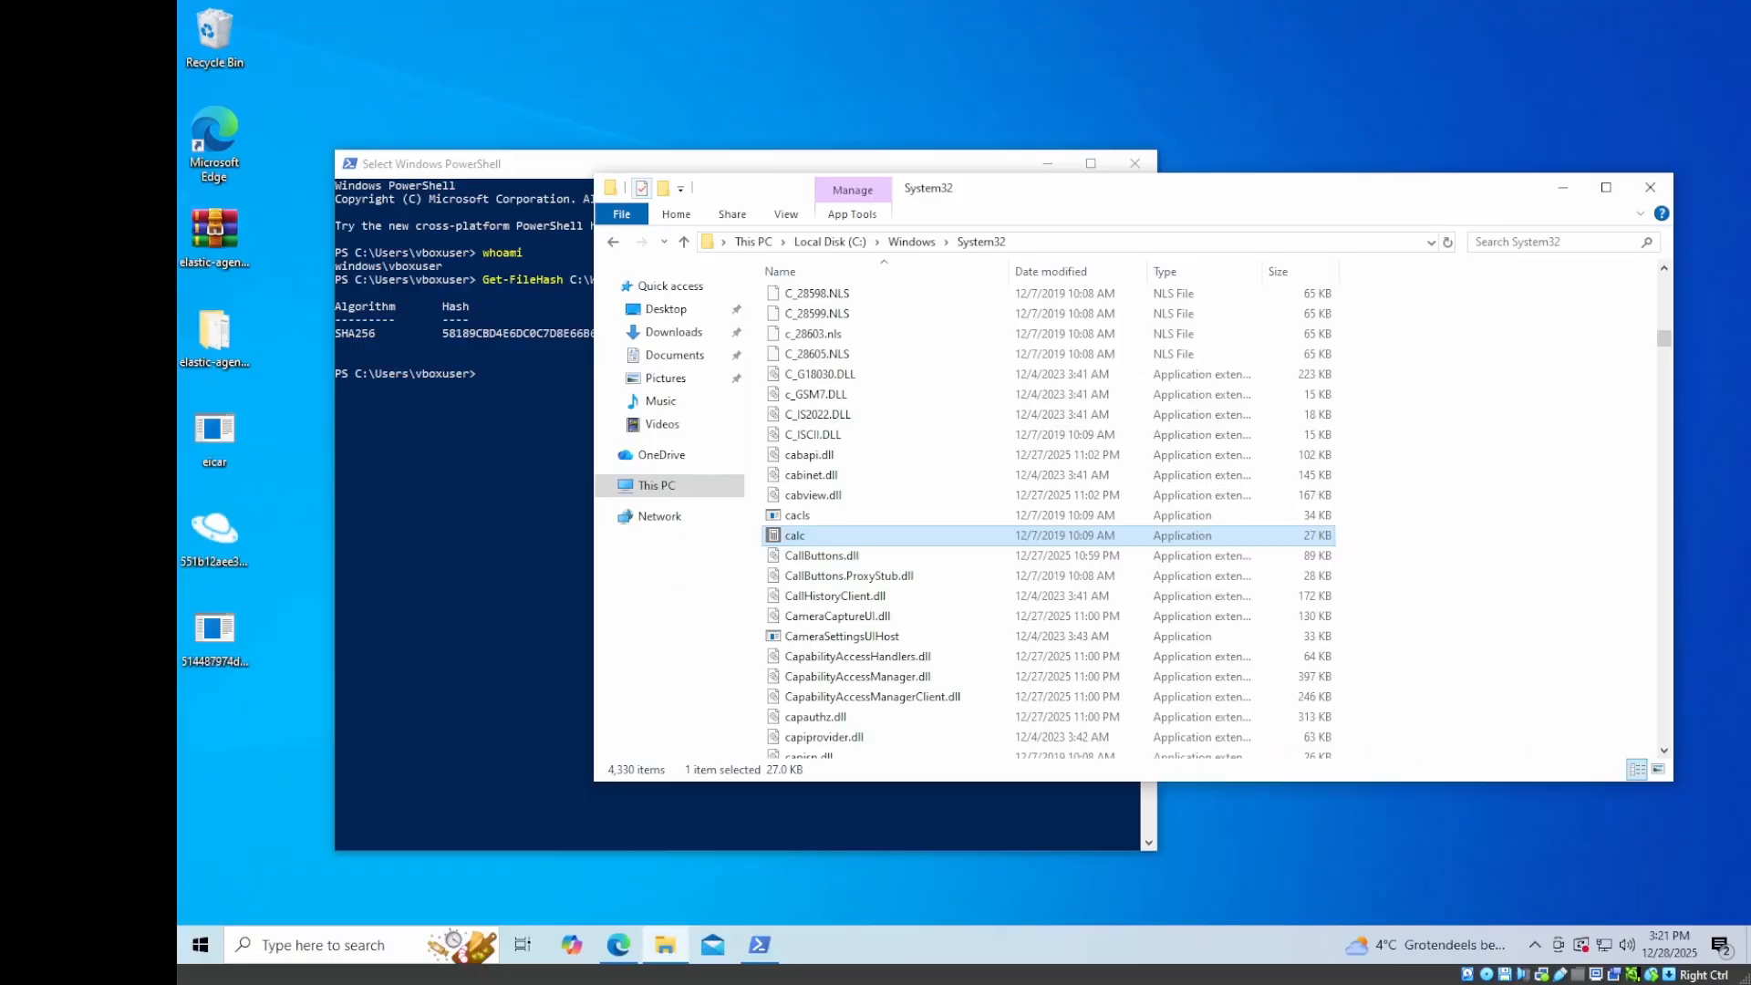
In the Windows virtual machine, launch calc from the System32 folder and again through the Windows search.
{"action": "double_click", "coordinate": [849, 538]}
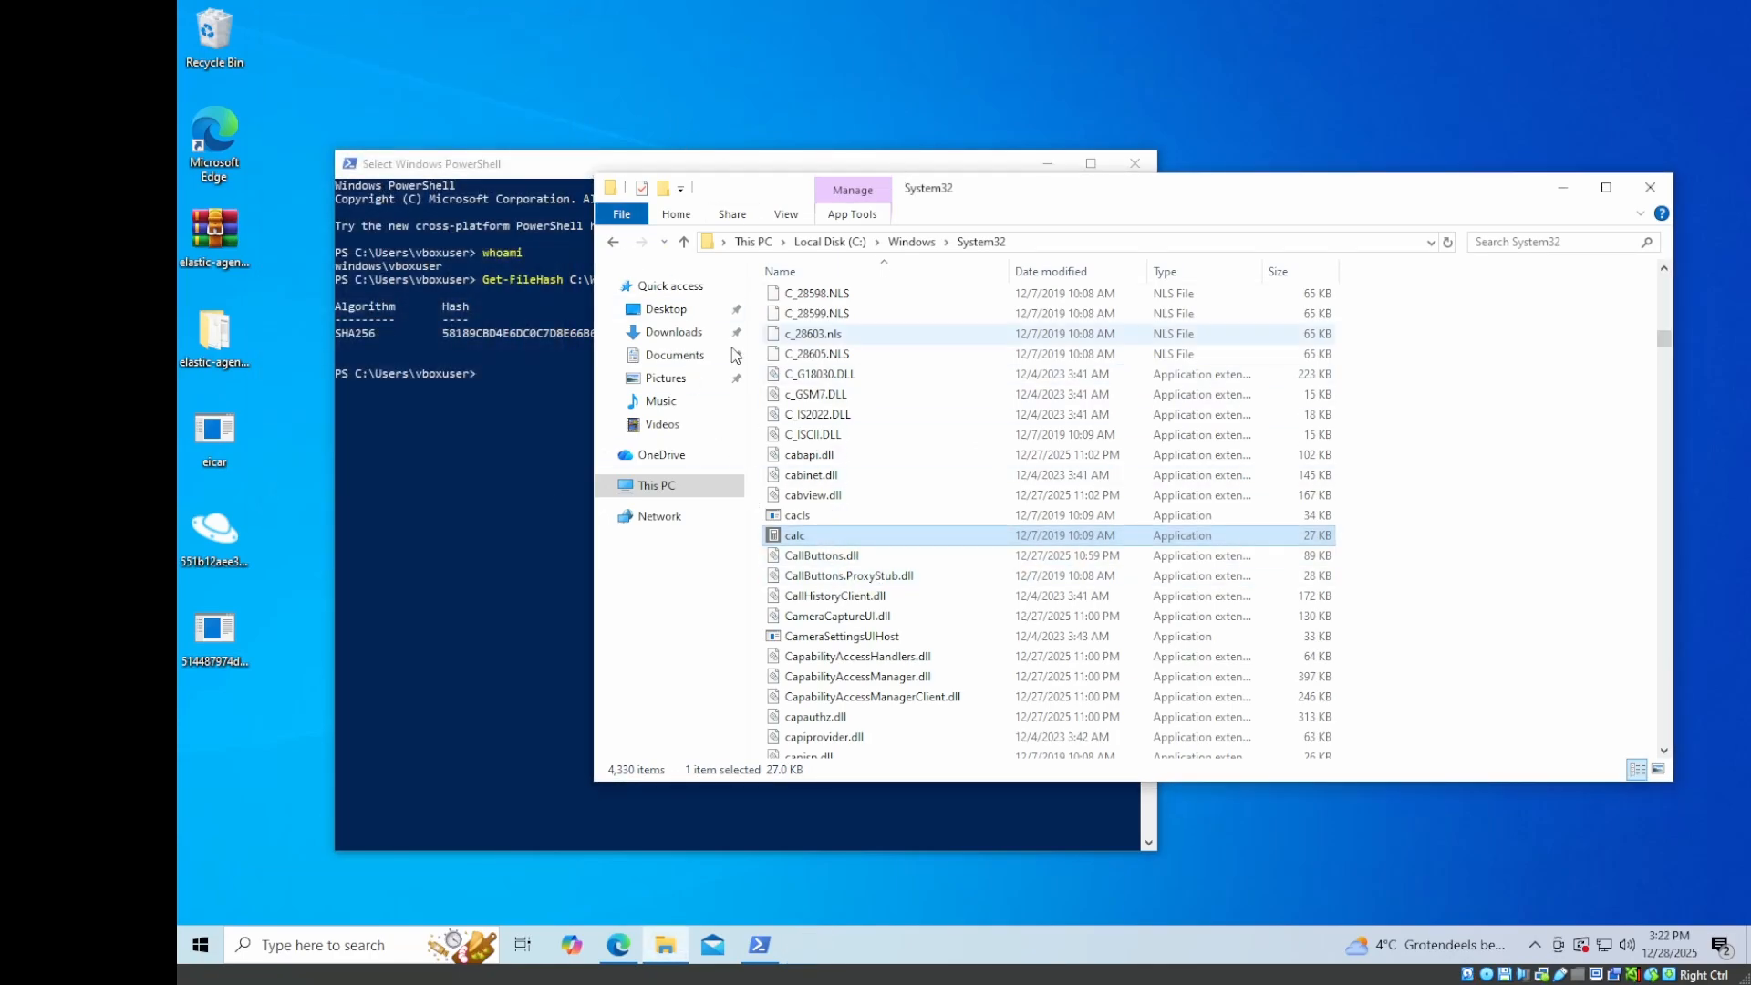
{"action": "left_click", "coordinate": [315, 942]}
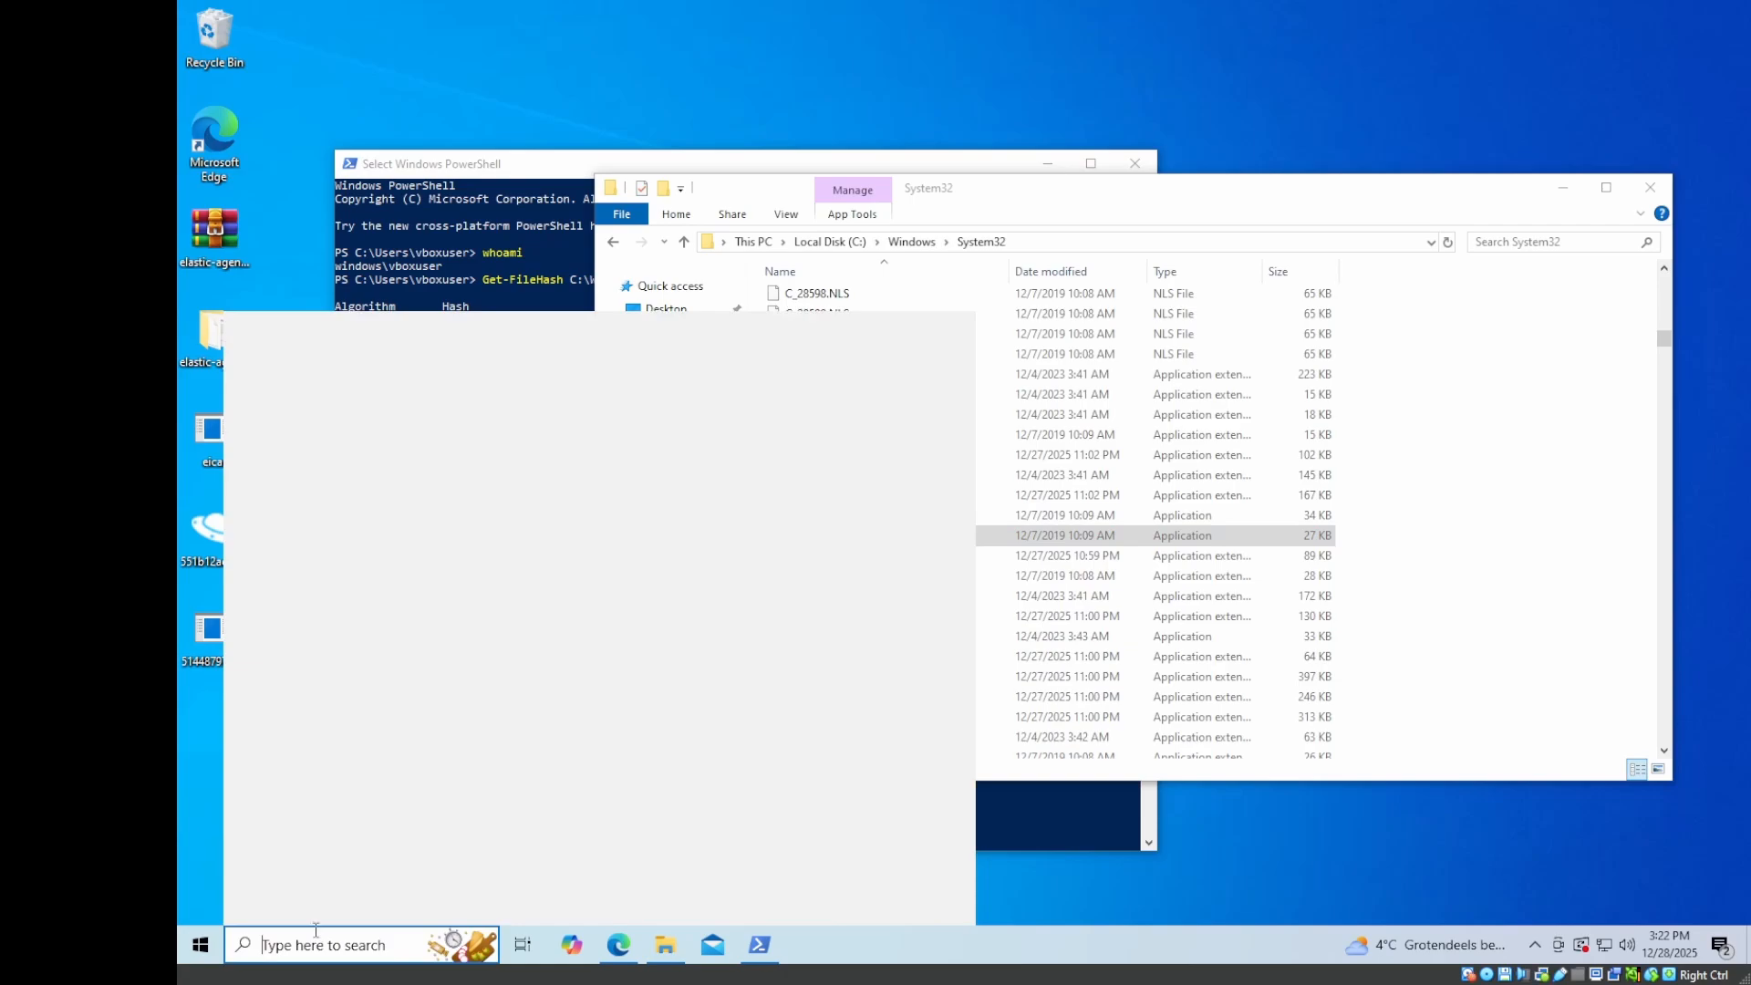
{"action": "type", "text": "calc"}
{"action": "key", "text": "Return"}
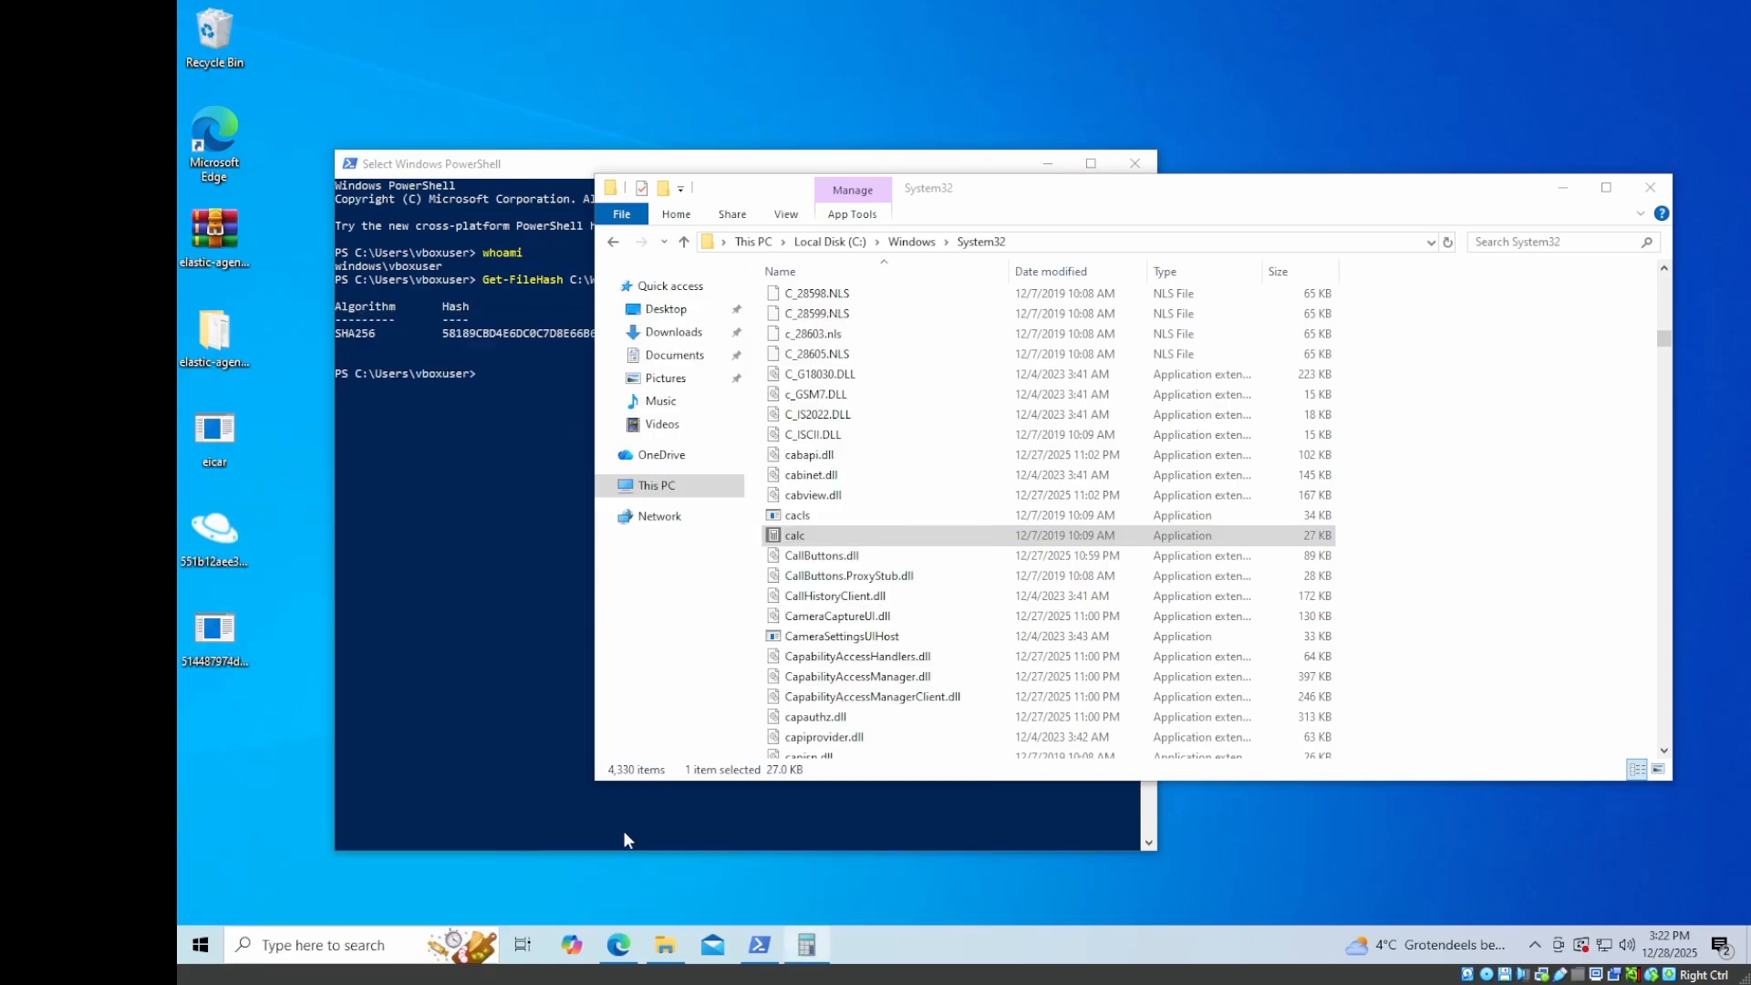
Run calc from the PowerShell window and close the Calculator.
{"action": "left_click", "coordinate": [511, 521]}
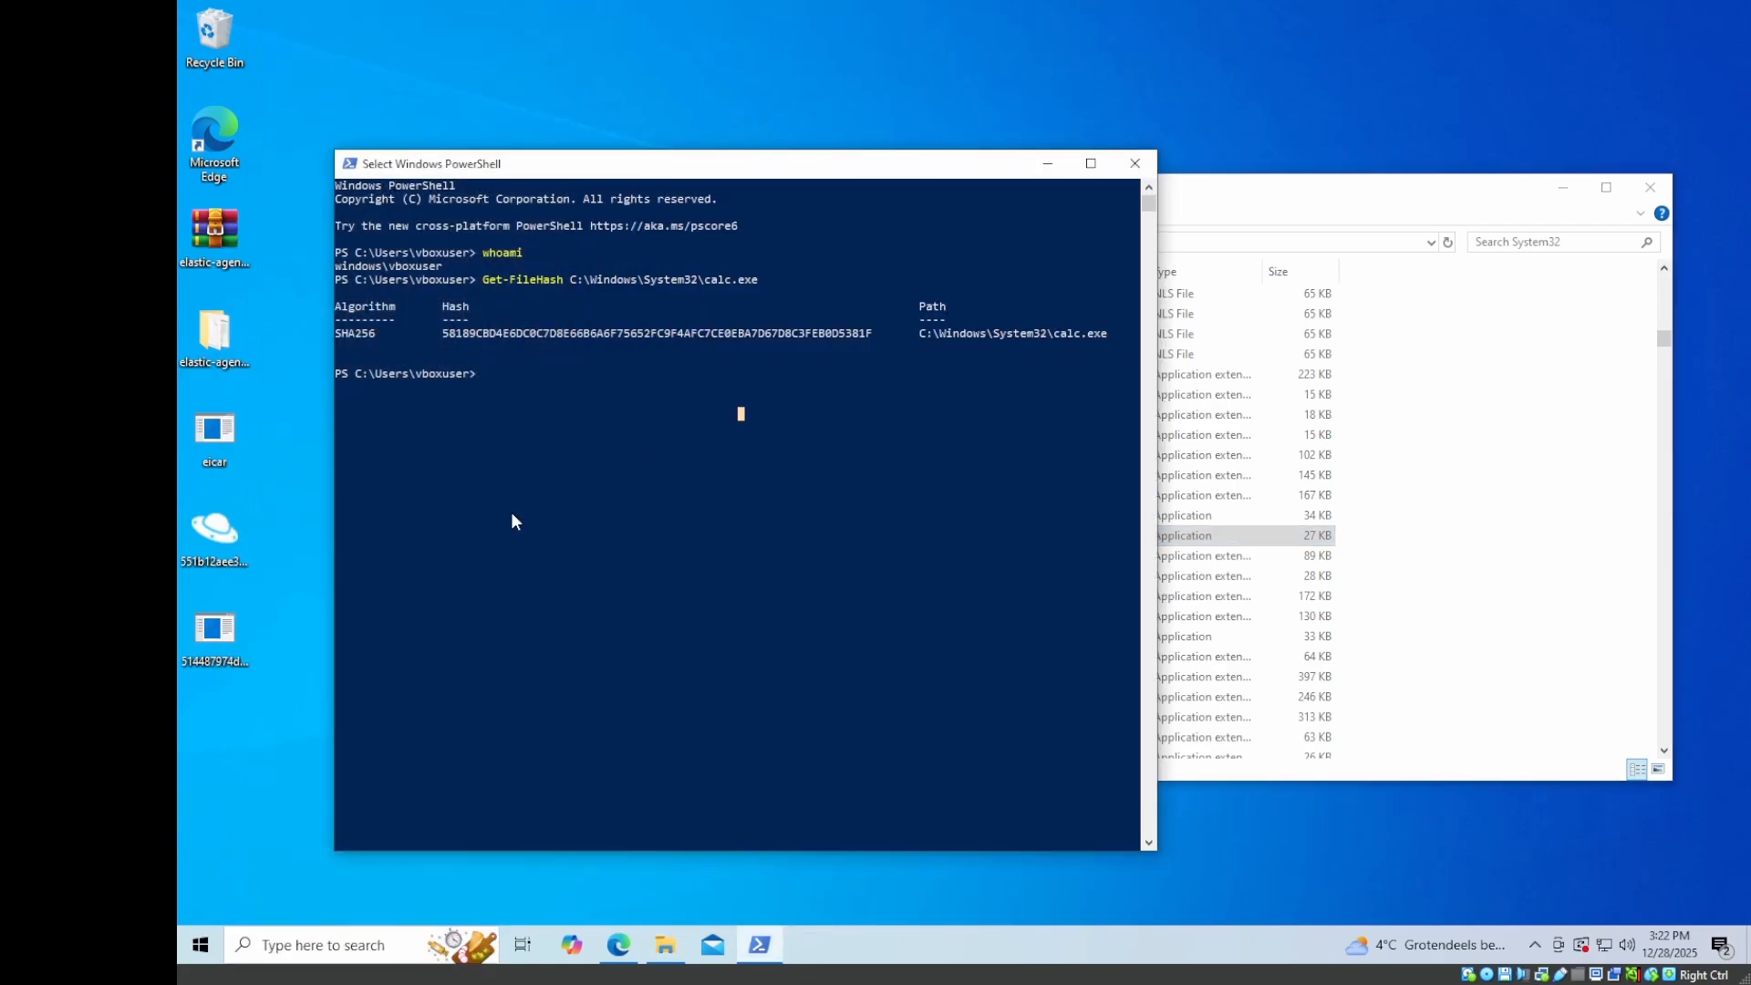
{"action": "key", "text": "Escape"}
{"action": "type", "text": "calc"}
{"action": "key", "text": "Return"}
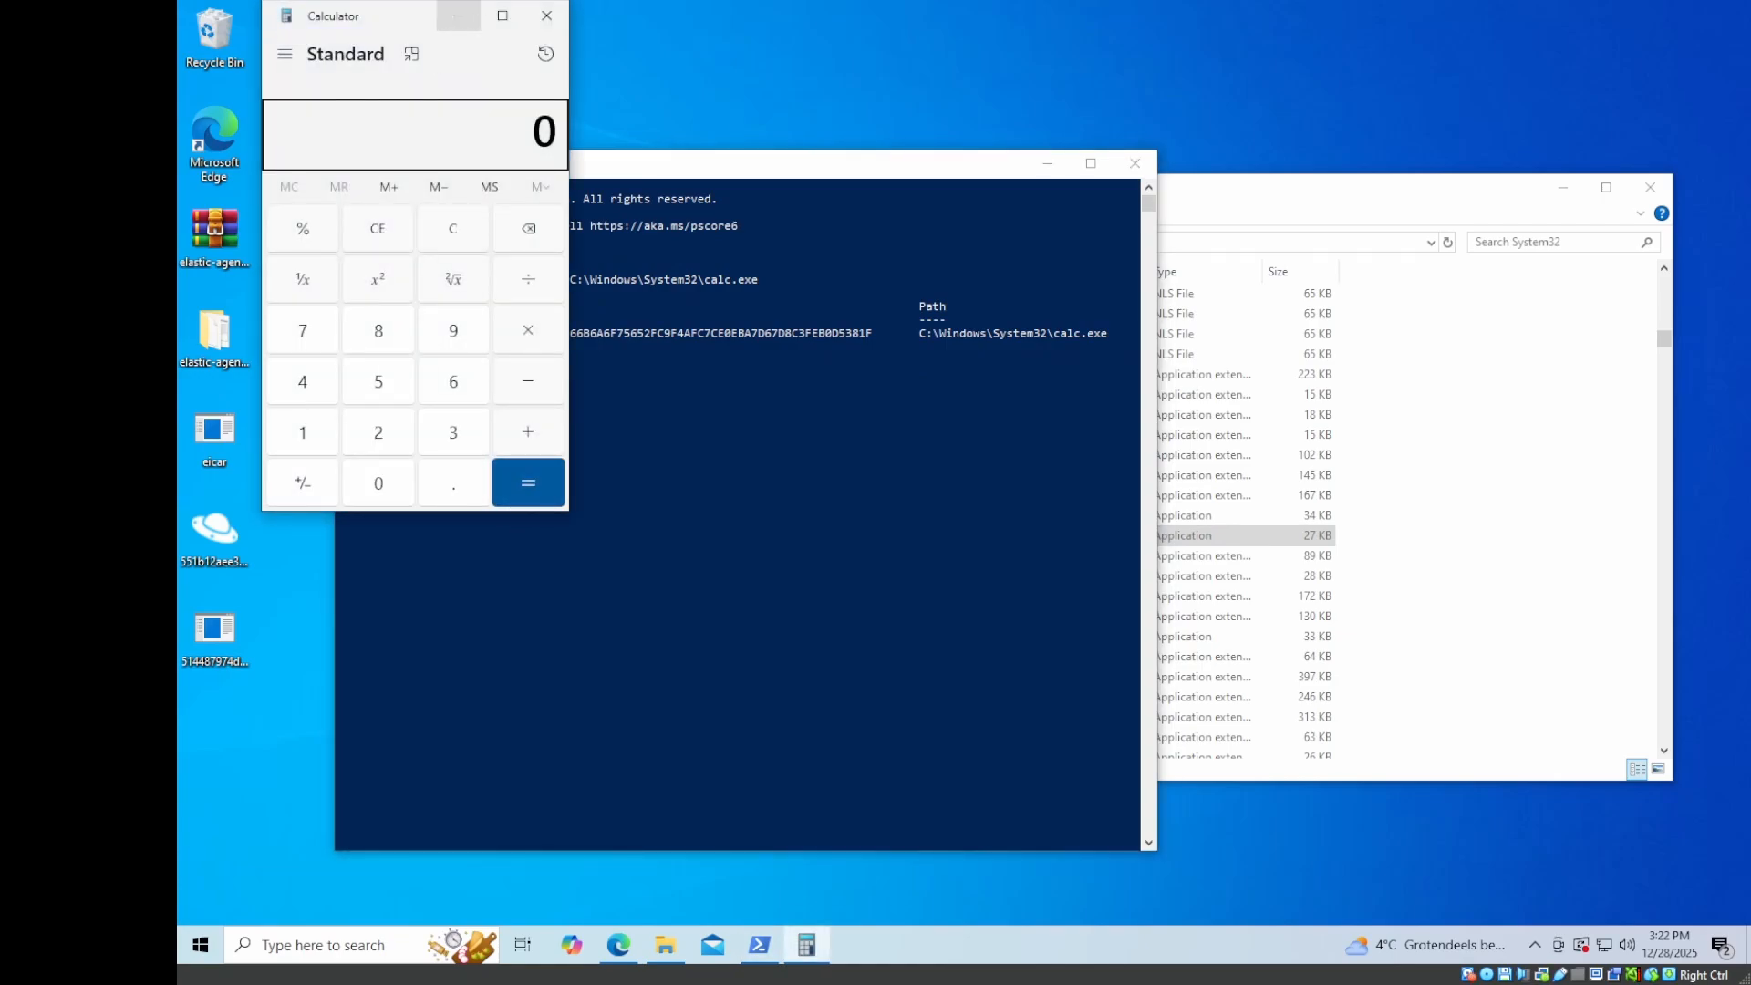
{"action": "left_click", "coordinate": [547, 13]}
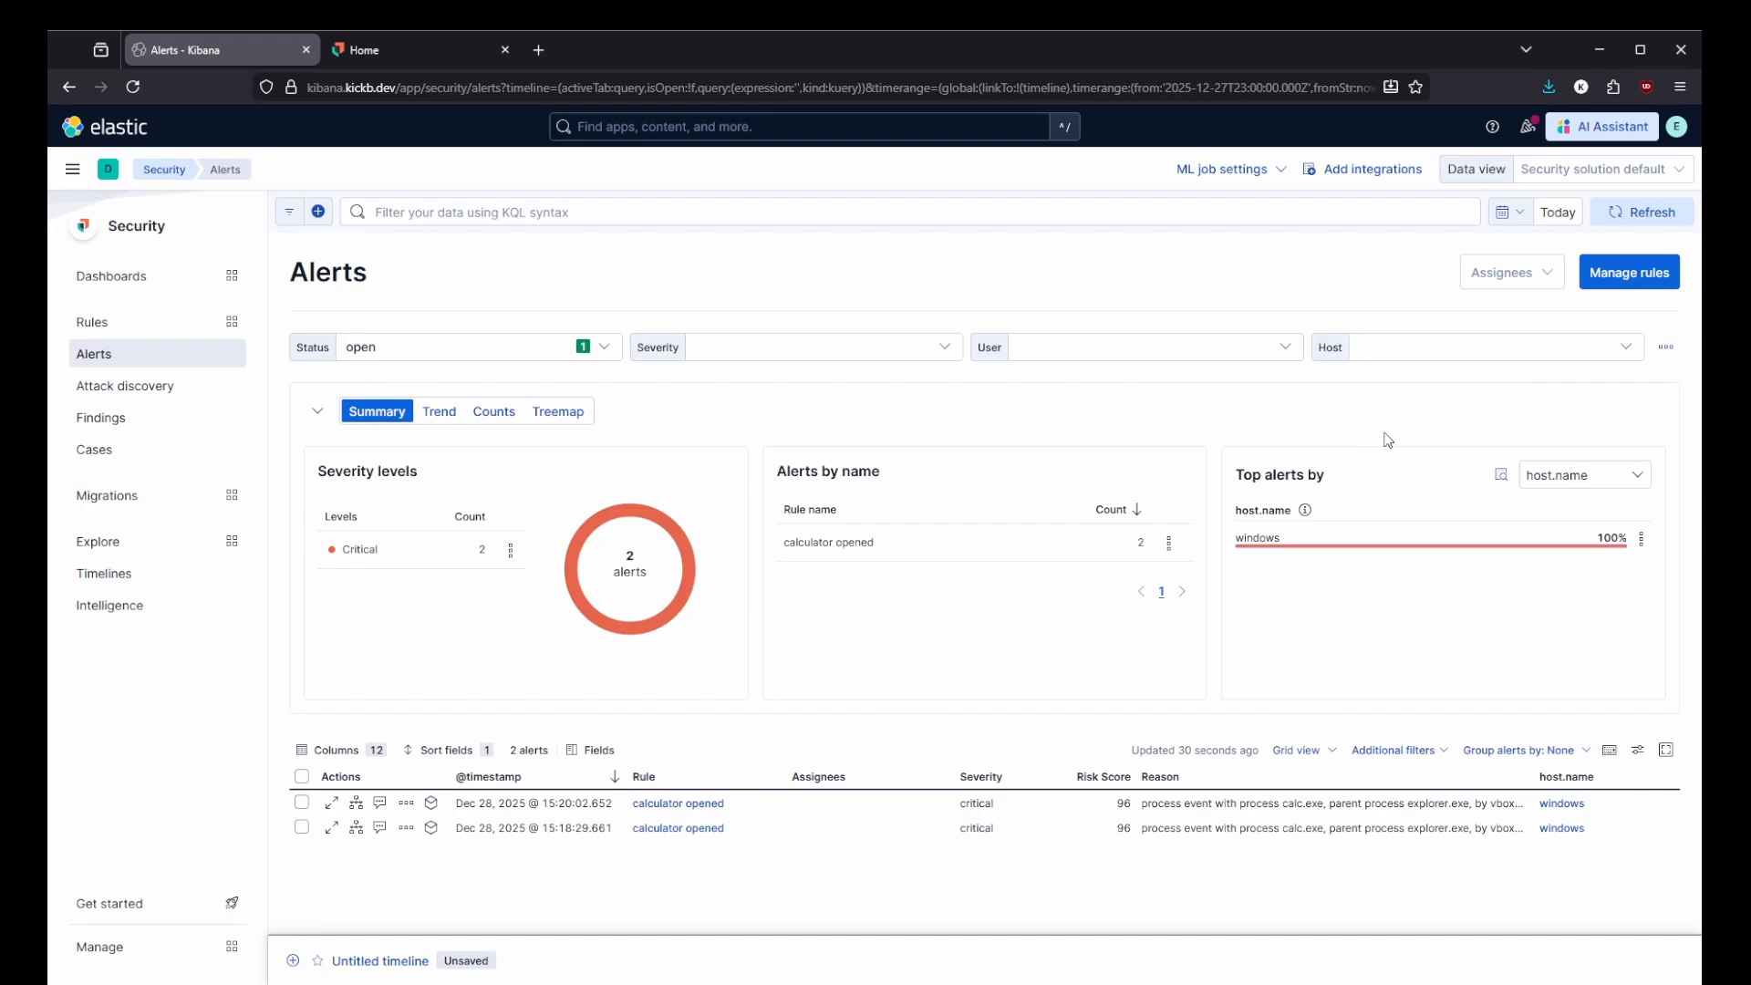
Back in Kibana, refresh the Security alerts and open the Detection rules (SIEM) list.
{"action": "left_click", "coordinate": [1628, 212]}
{"action": "left_click", "coordinate": [1634, 216]}
{"action": "left_click", "coordinate": [121, 324]}
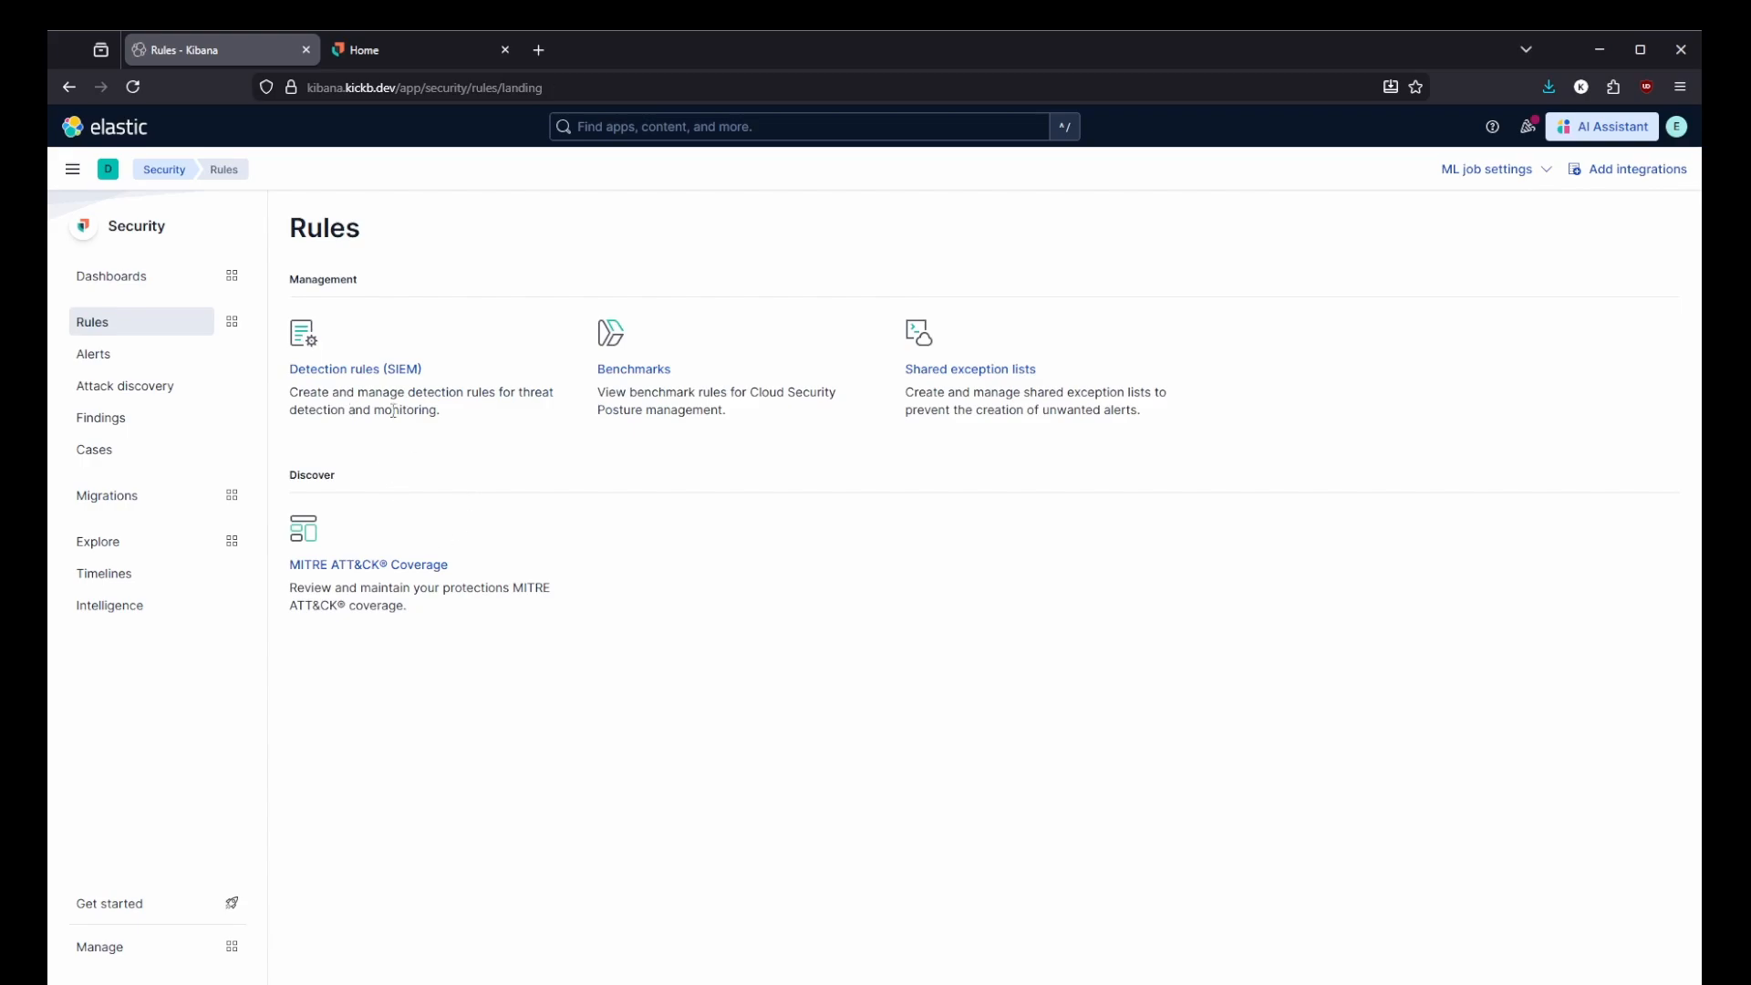
{"action": "left_click", "coordinate": [356, 369]}
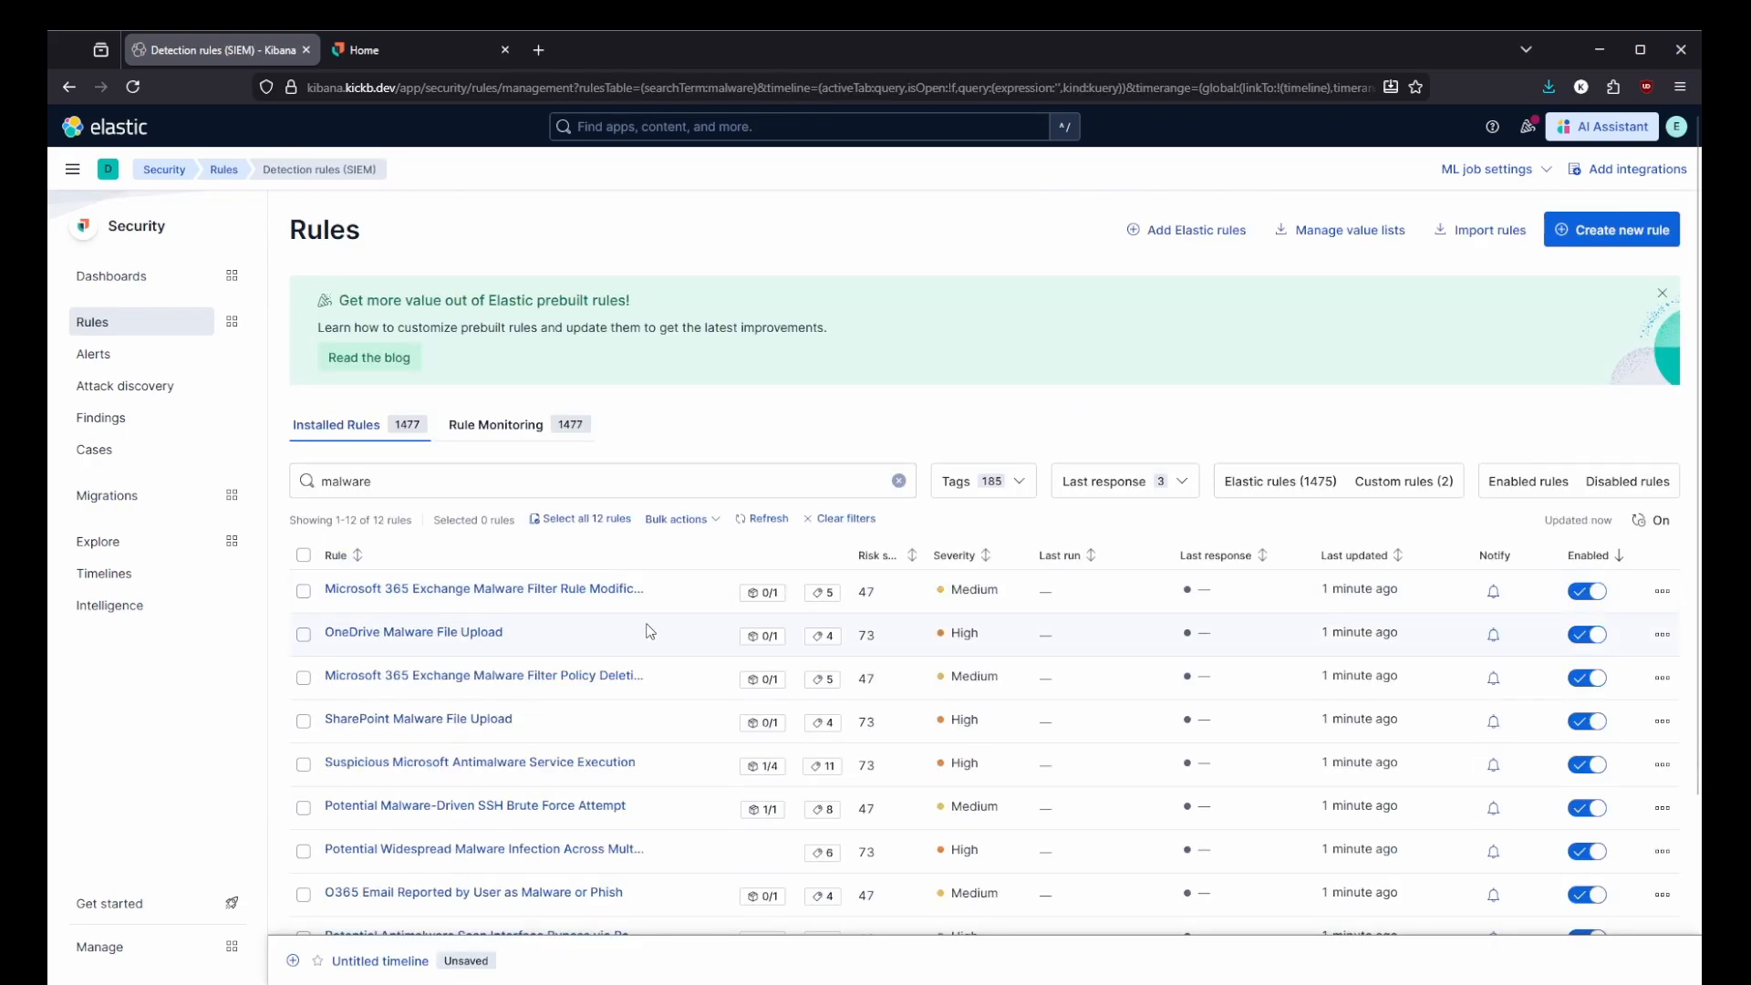
Look through the malware rules and set the rules table to 50 rows per page.
{"action": "scroll", "coordinate": [649, 631], "scroll_direction": "down", "scroll_amount": 3}
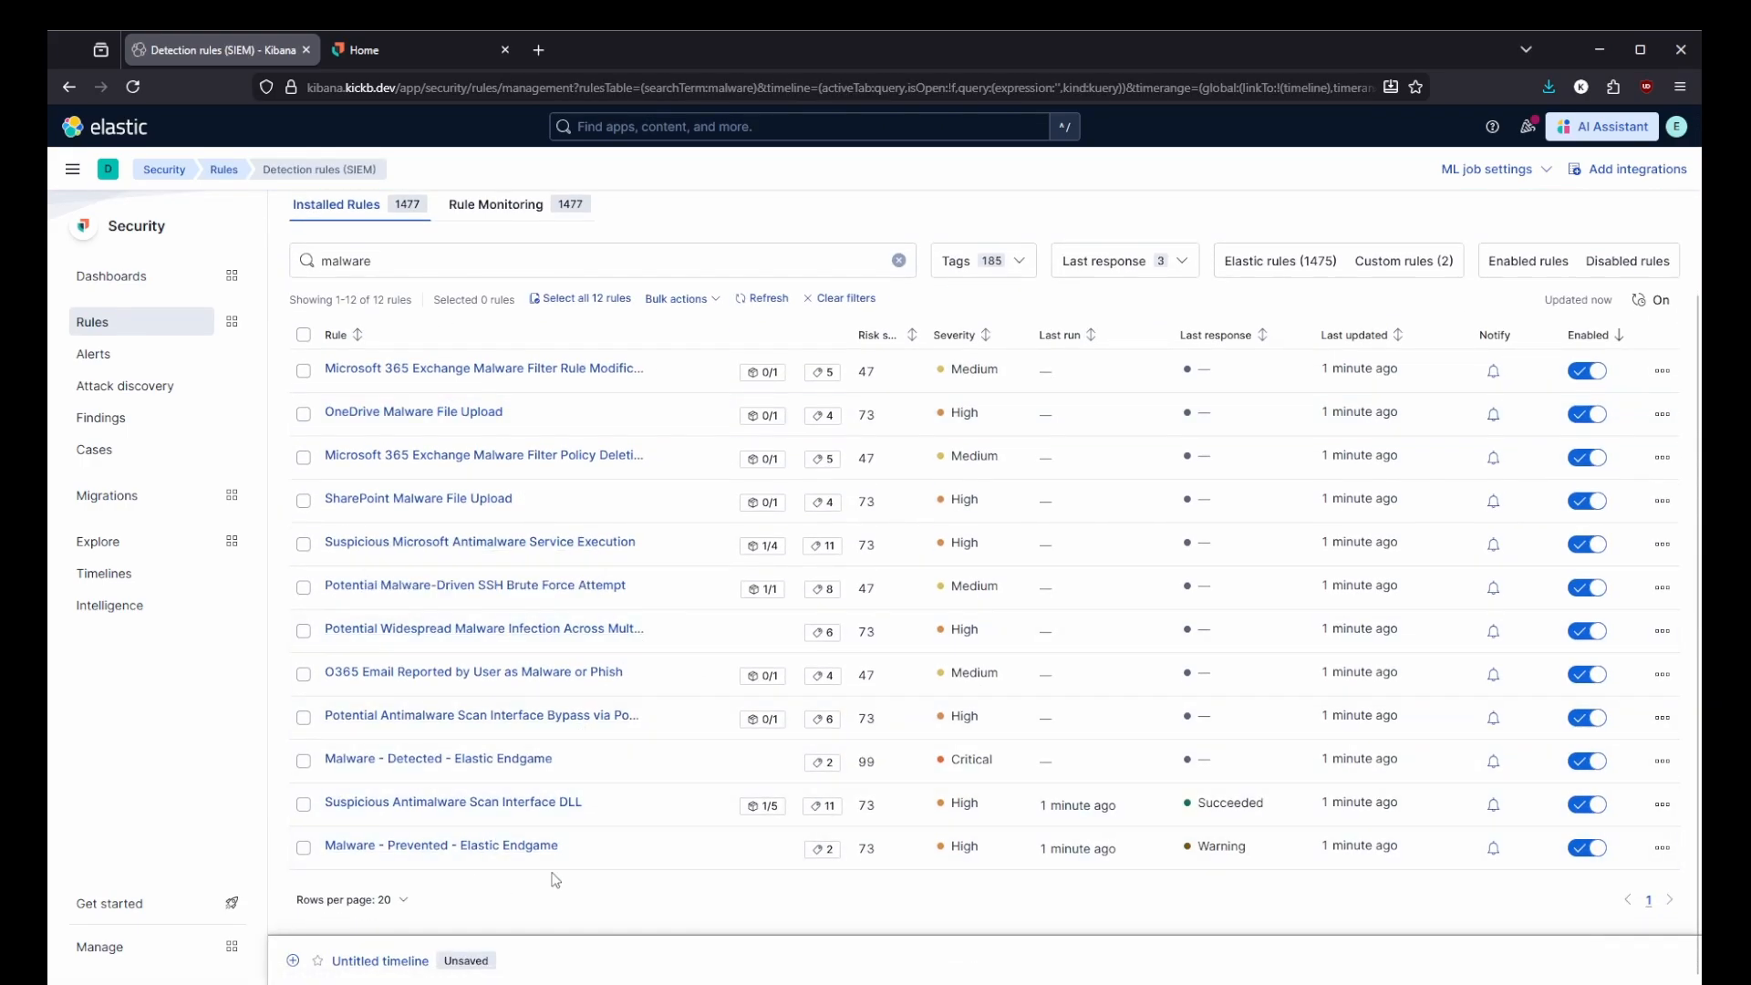
{"action": "left_click", "coordinate": [383, 900]}
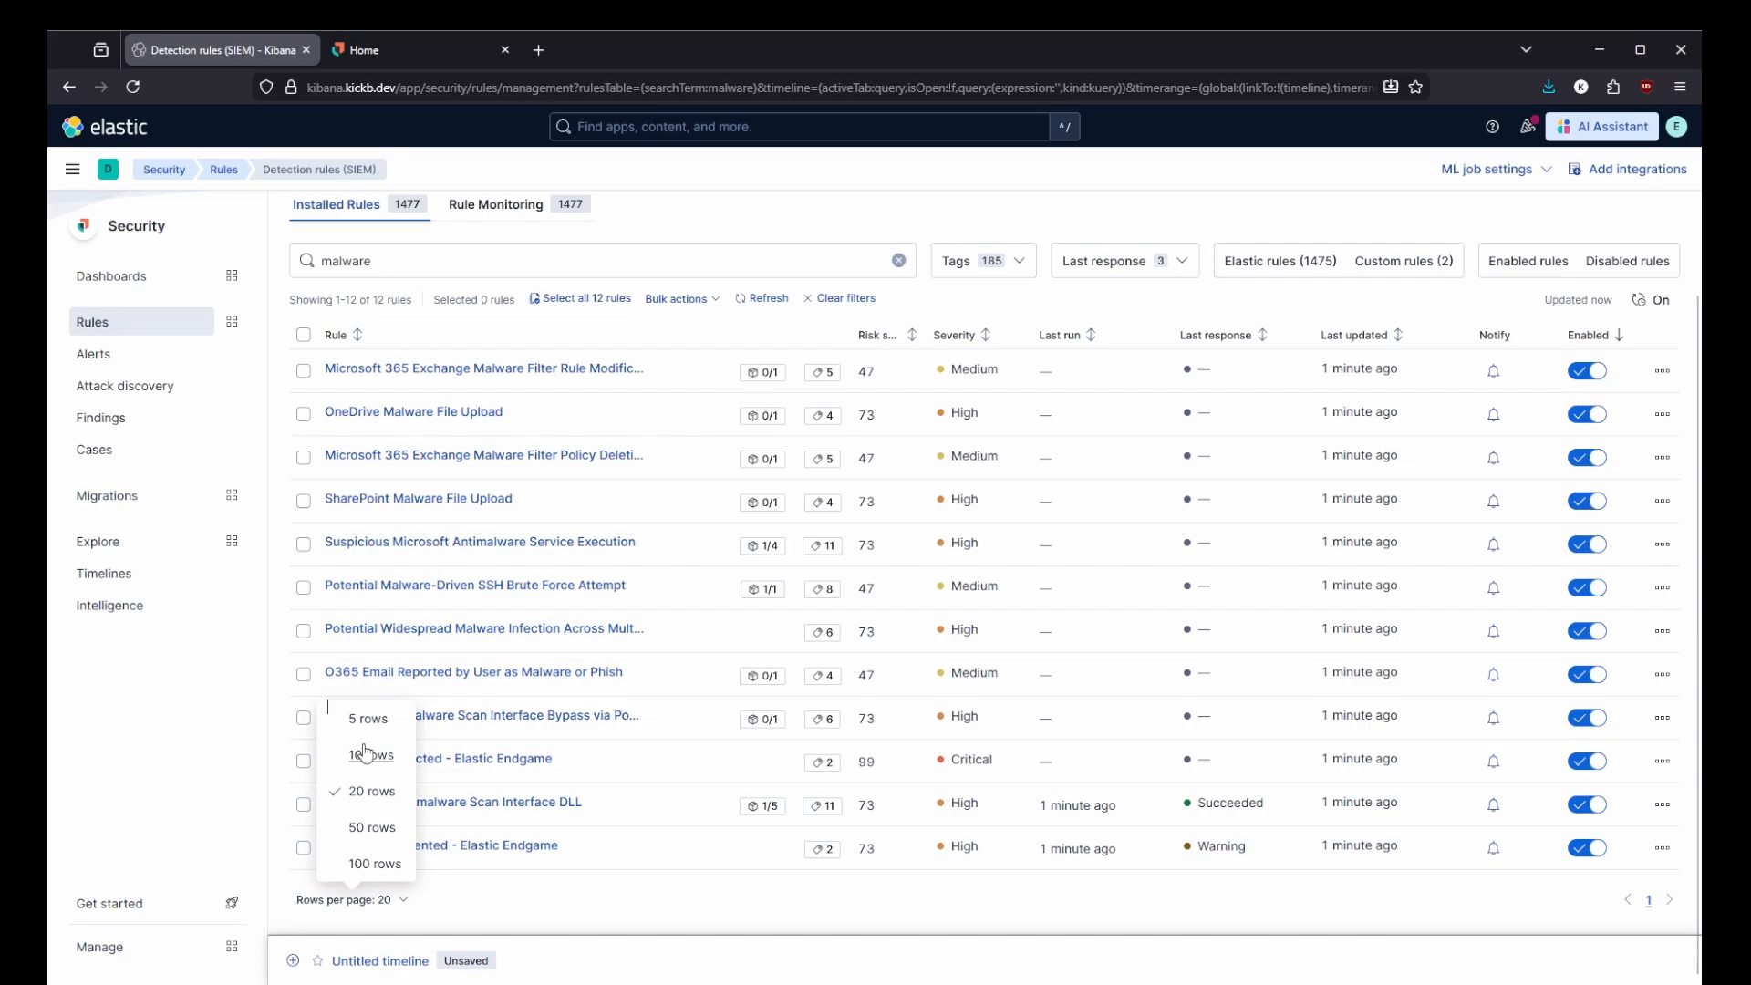
{"action": "left_click", "coordinate": [372, 827]}
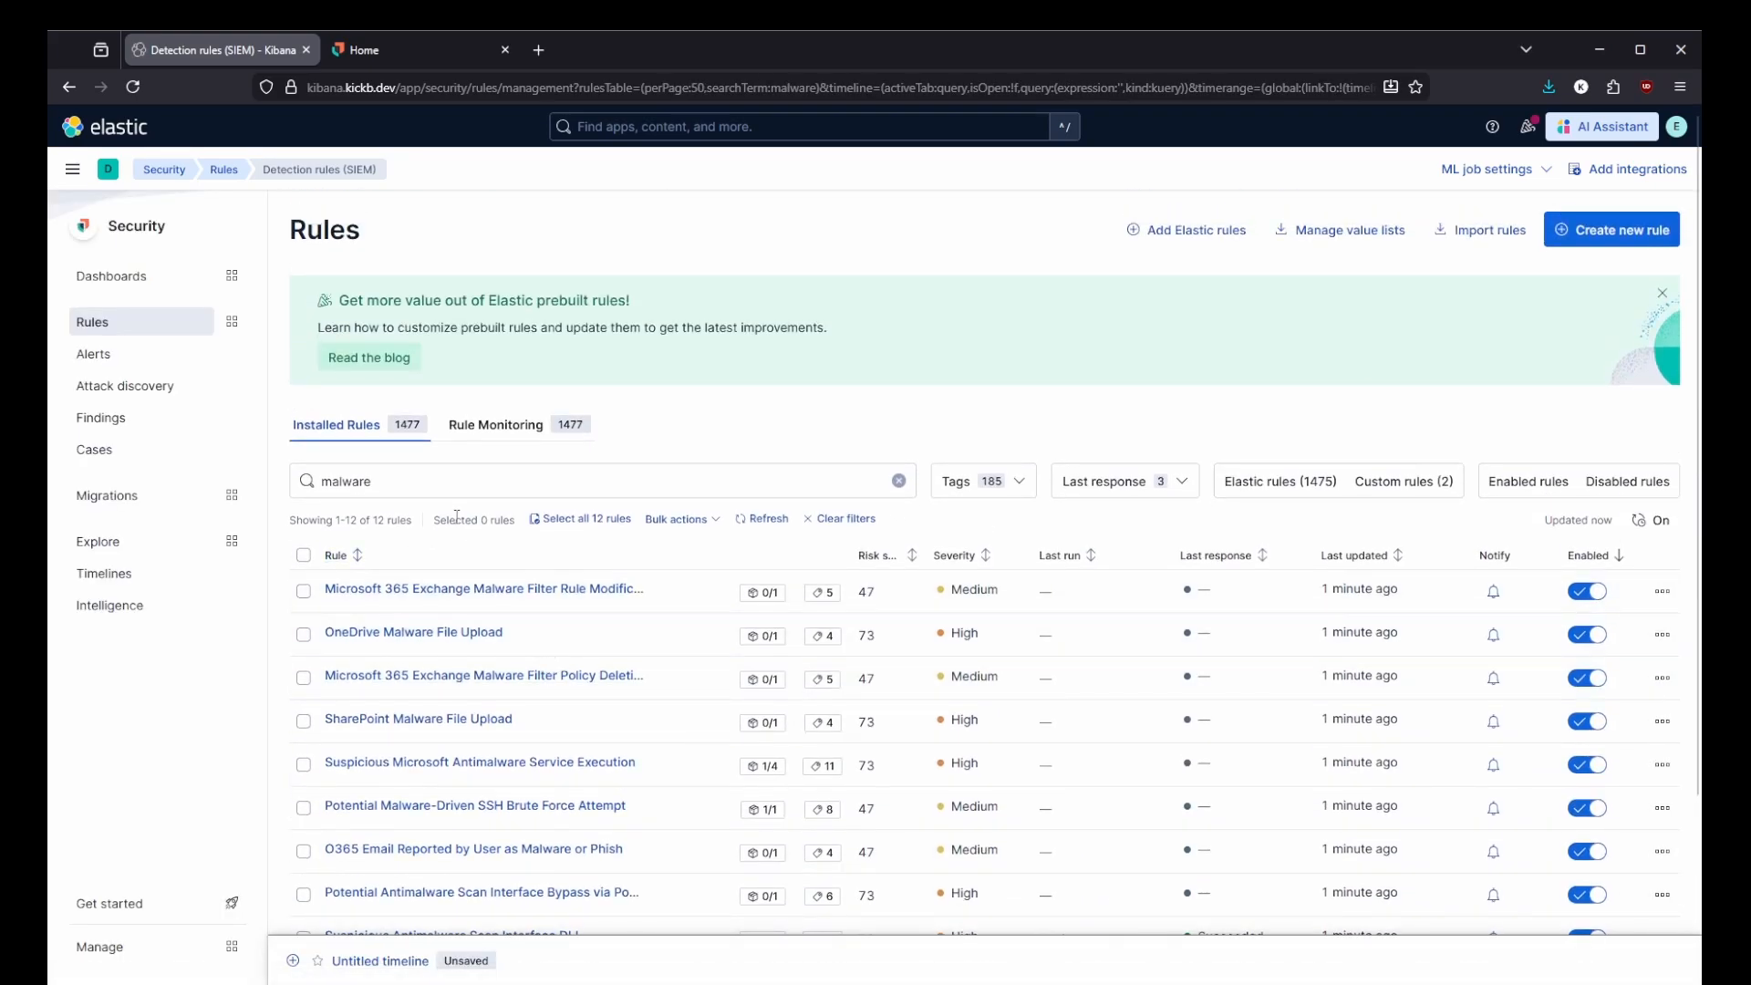
Replace the malware rule search with calc and open the calculator opened rule.
{"action": "double_click", "coordinate": [453, 489]}
{"action": "key", "text": "BackSpace"}
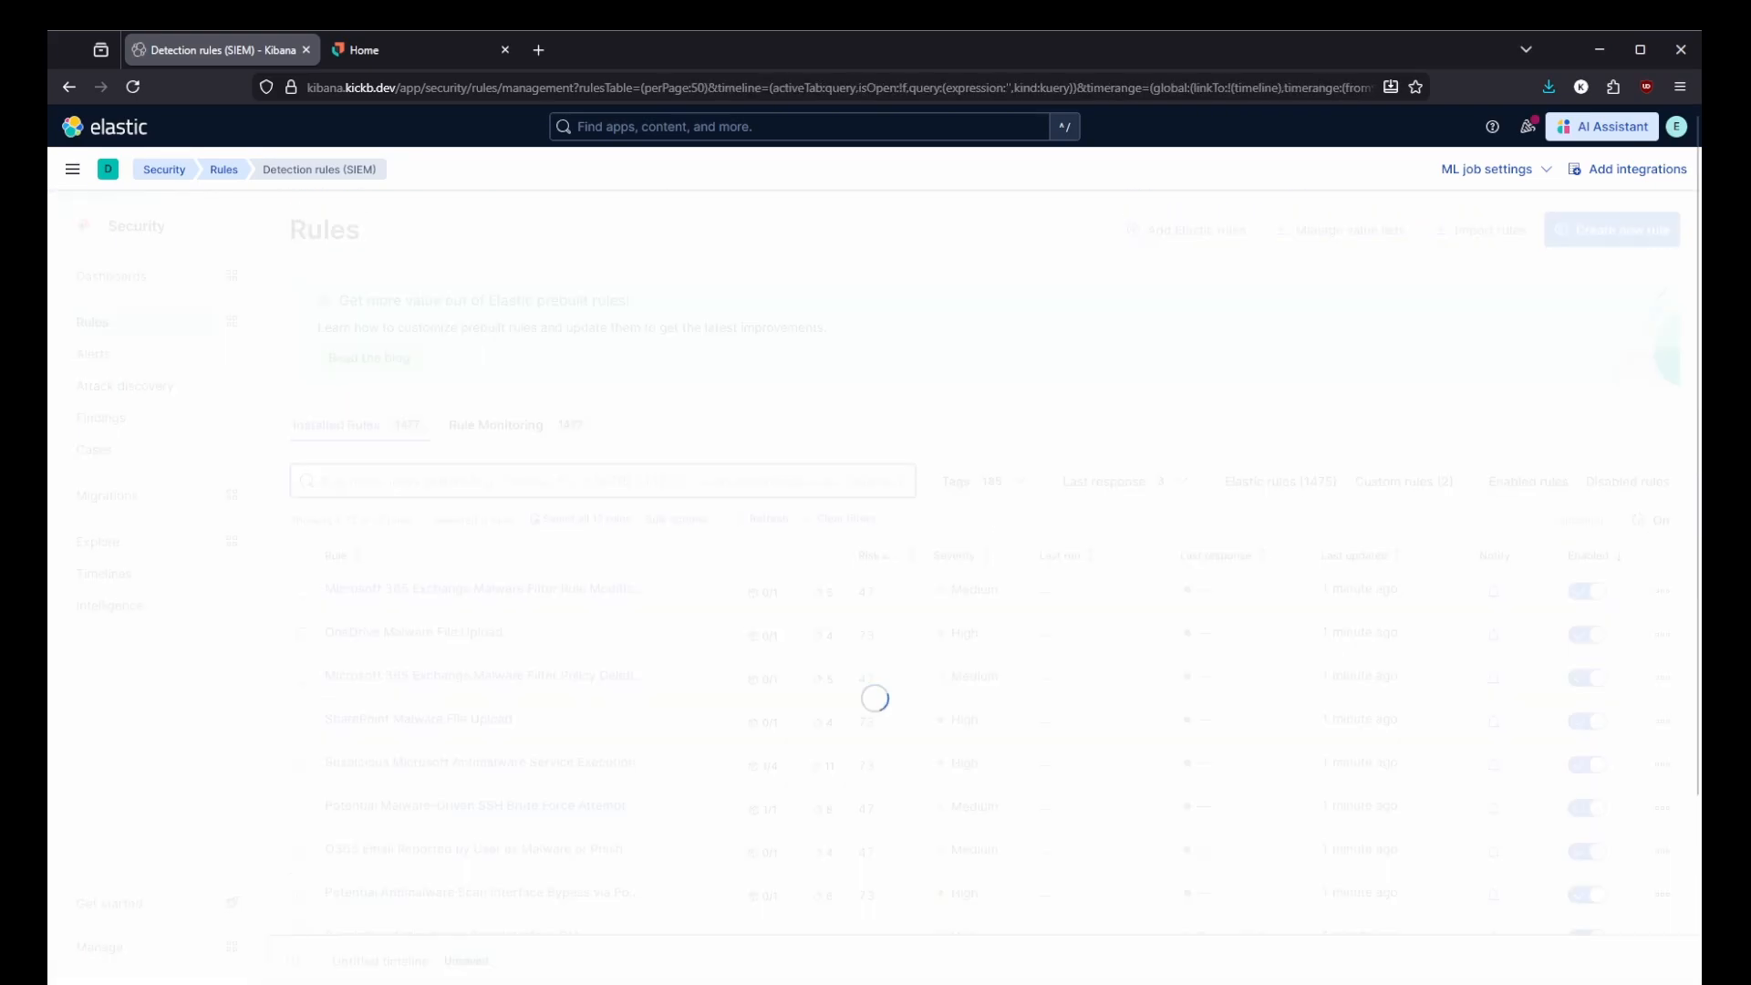
{"action": "scroll", "coordinate": [760, 629], "scroll_direction": "down", "scroll_amount": 2}
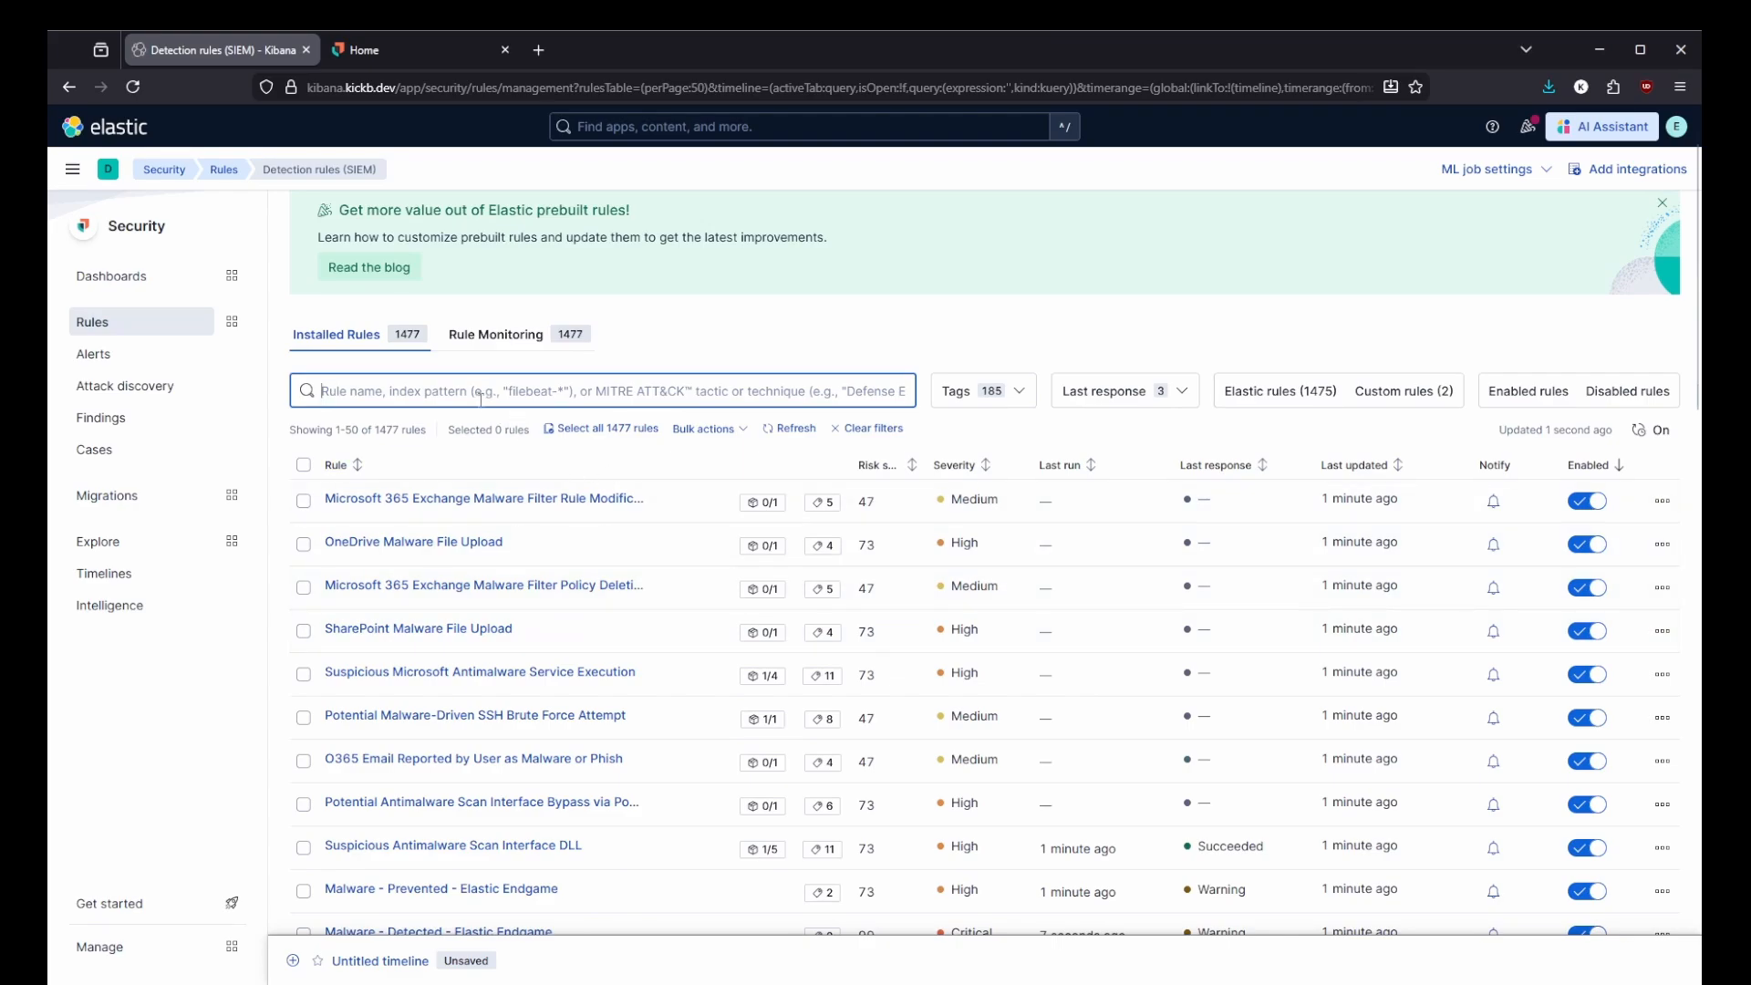
{"action": "type", "text": "calc"}
{"action": "key", "text": "Return"}
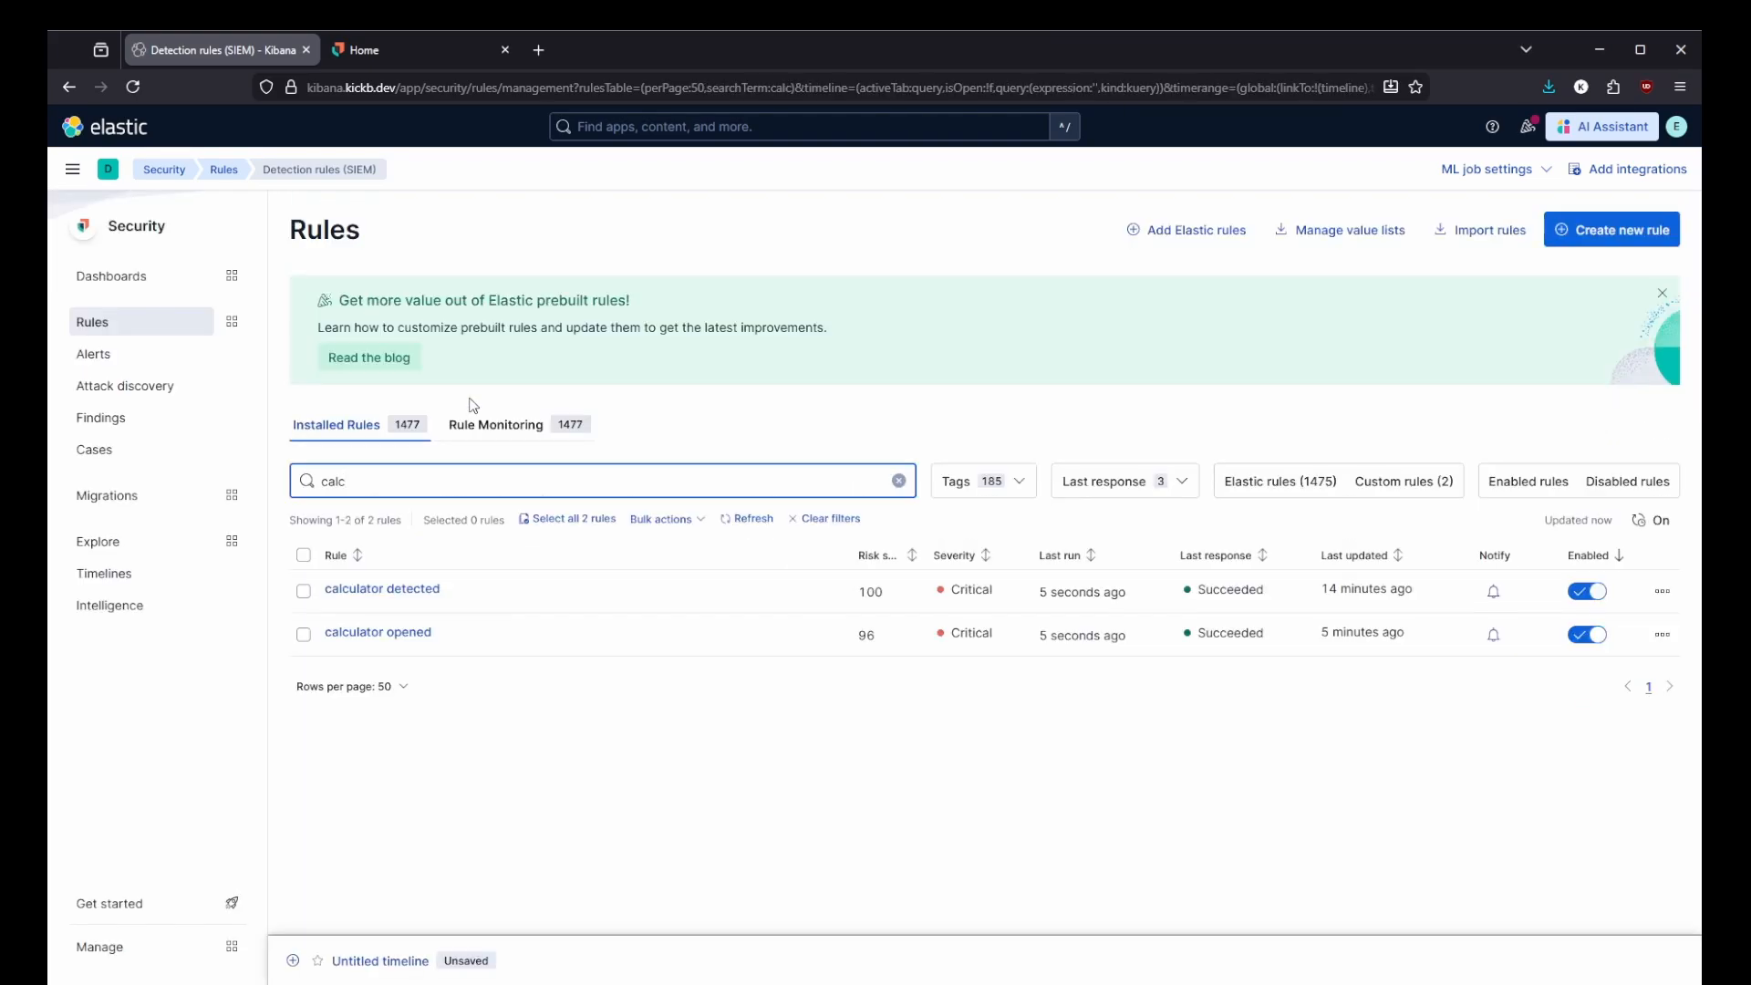
{"action": "left_click", "coordinate": [404, 633]}
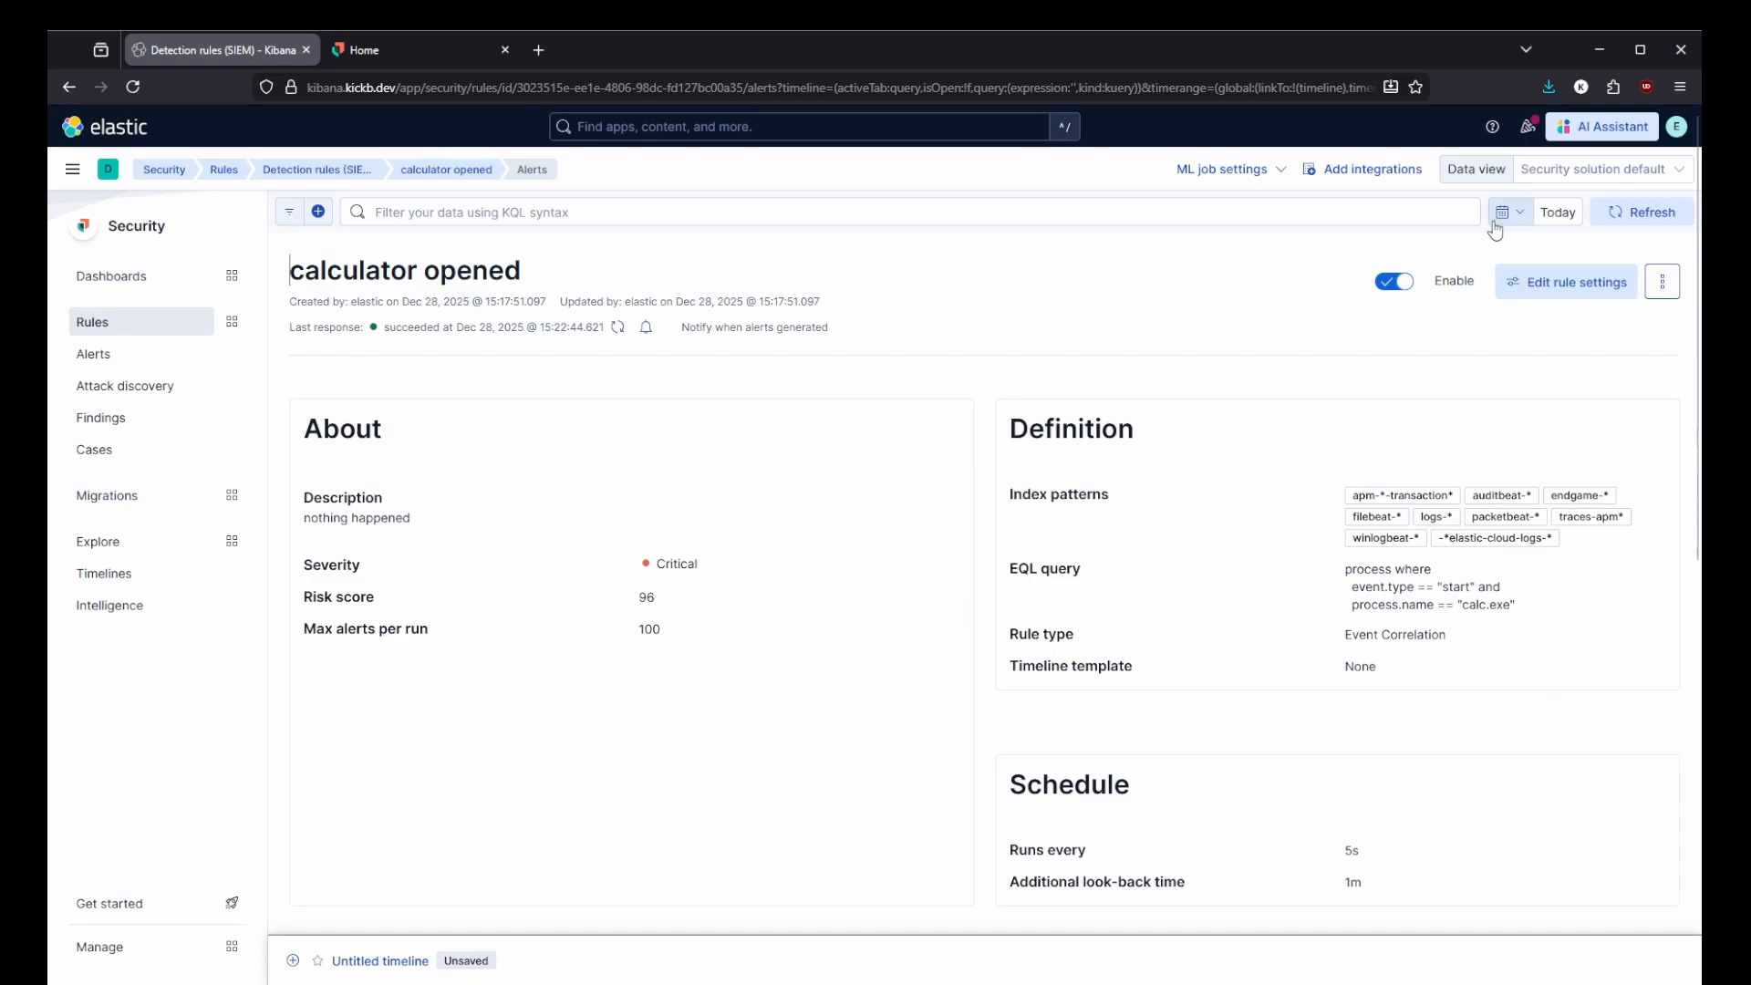
Run the calculator opened rule manually for 12/28/2025 12:22 PM to 03:22 PM.
{"action": "left_click", "coordinate": [1661, 282]}
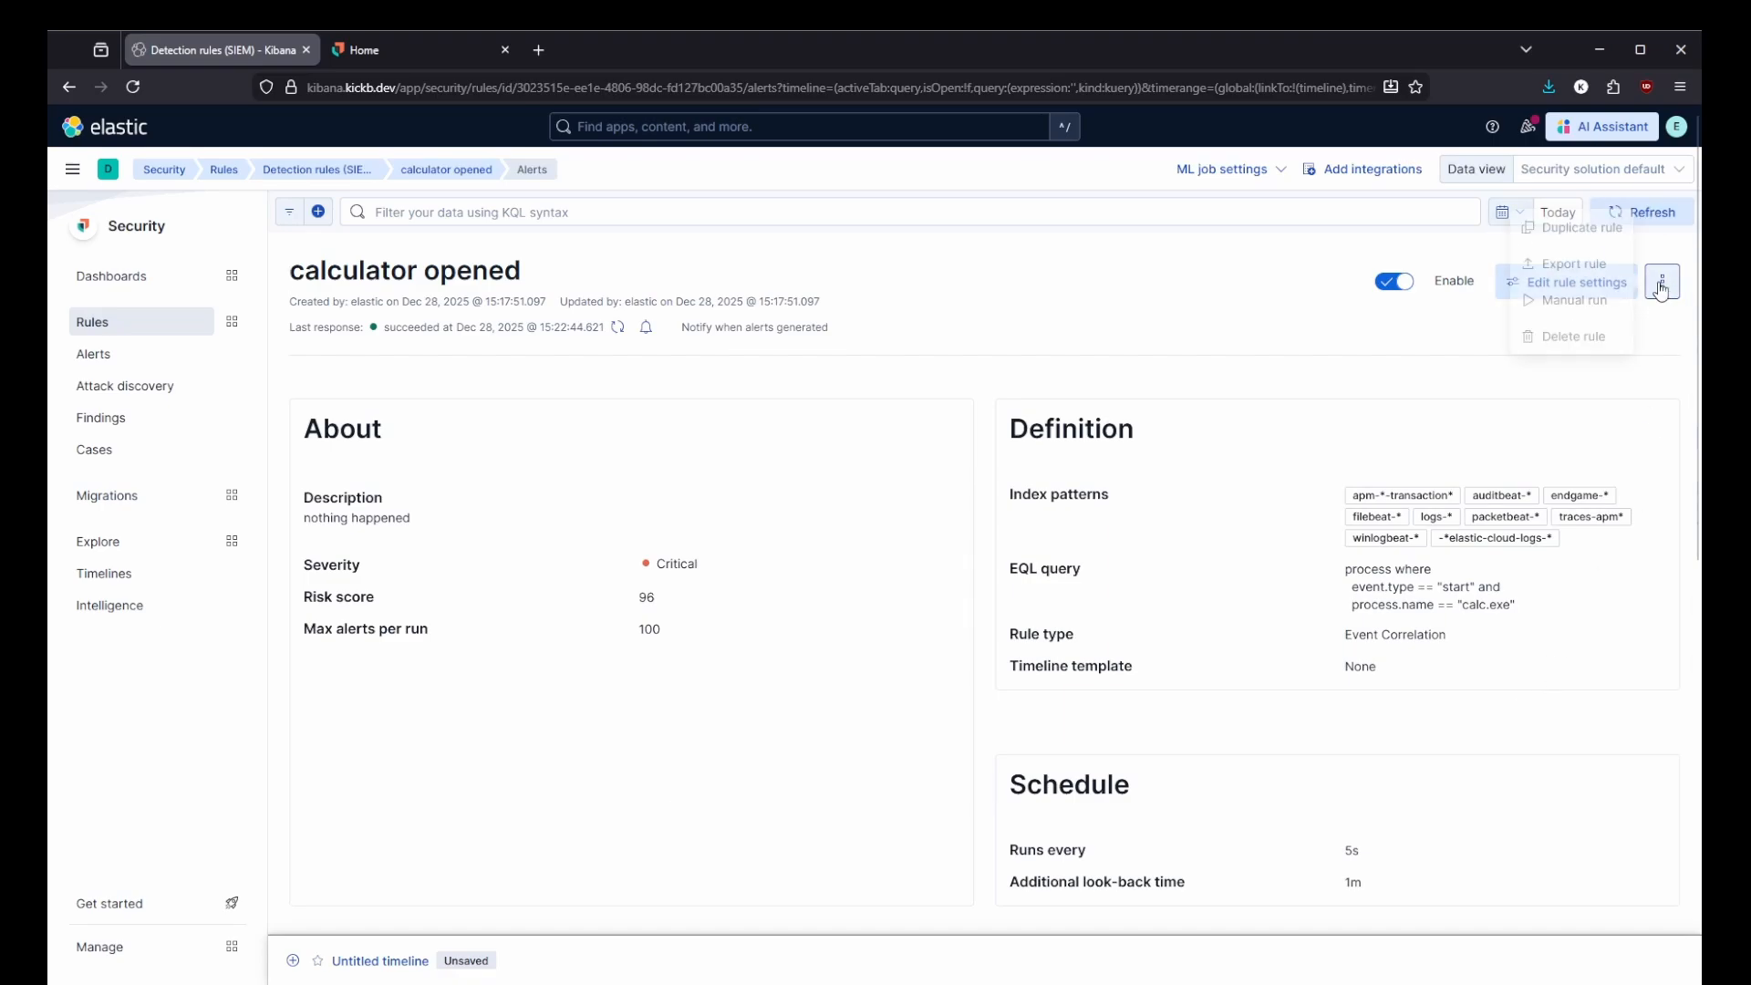
{"action": "left_click", "coordinate": [1586, 300]}
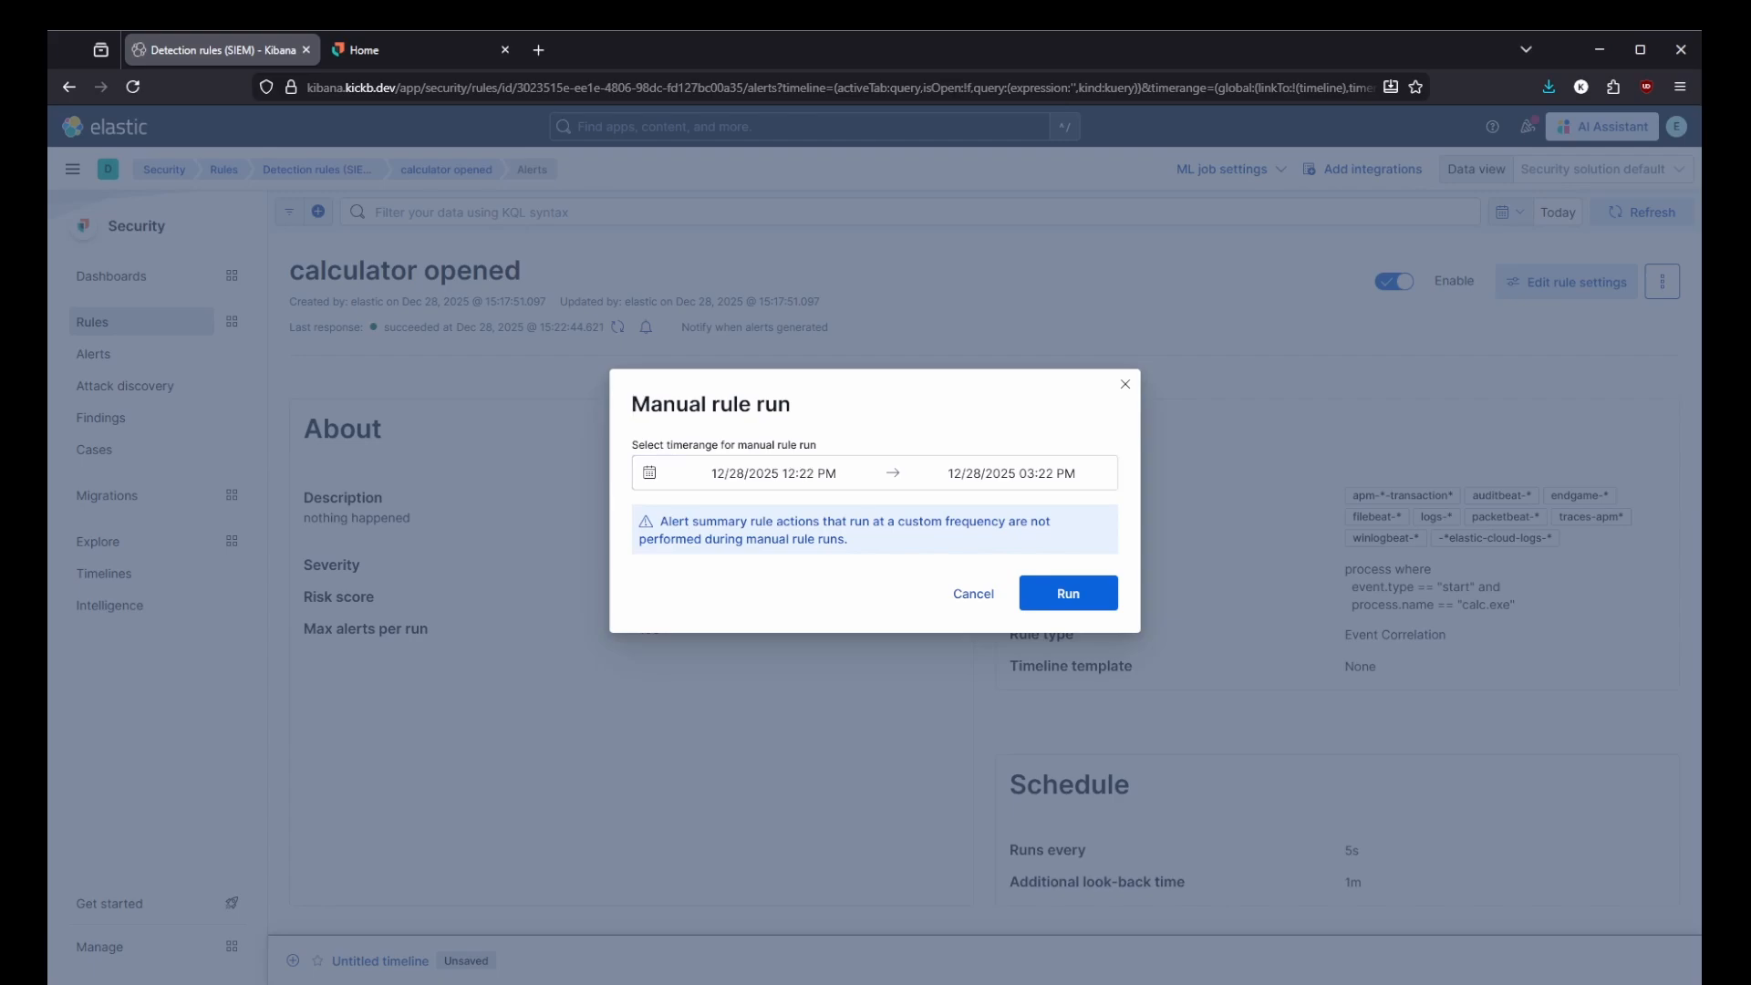
{"action": "left_click", "coordinate": [1068, 593]}
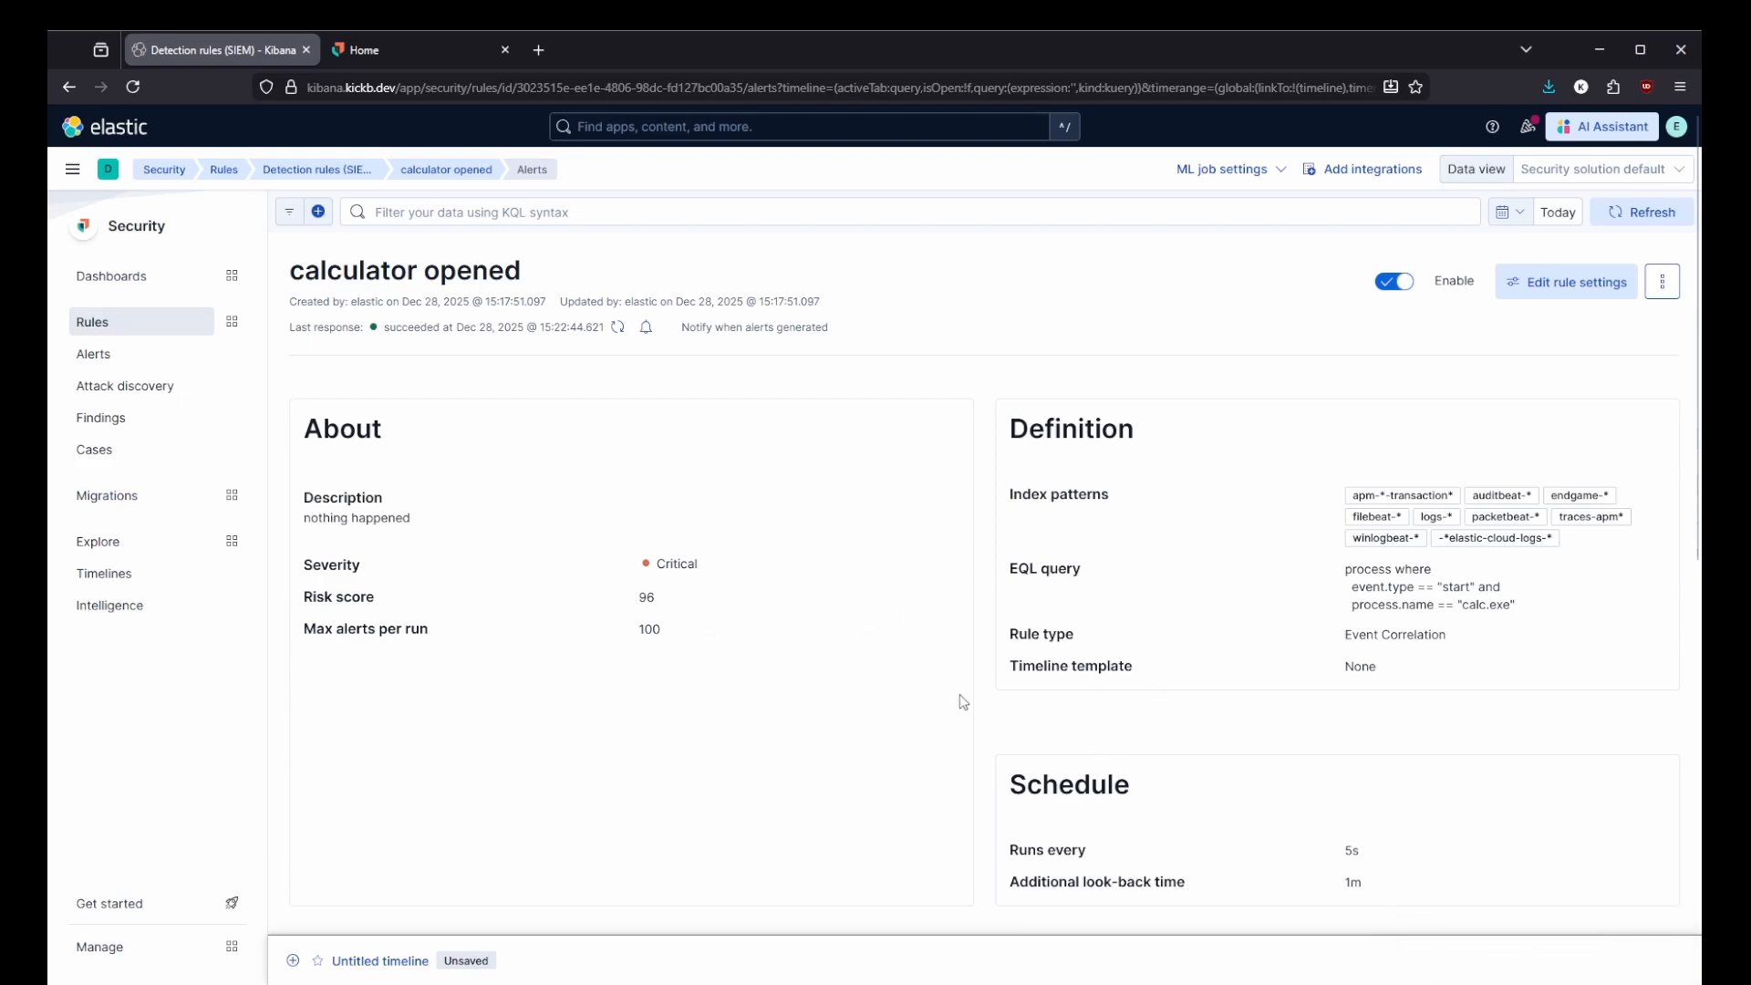
Review the rule's index patterns and EQL query, and look at its open alerts trend.
{"action": "left_click_drag", "start_coordinate": [1012, 491], "coordinate": [1414, 586]}
{"action": "left_click", "coordinate": [1416, 584]}
{"action": "left_click", "coordinate": [1438, 587]}
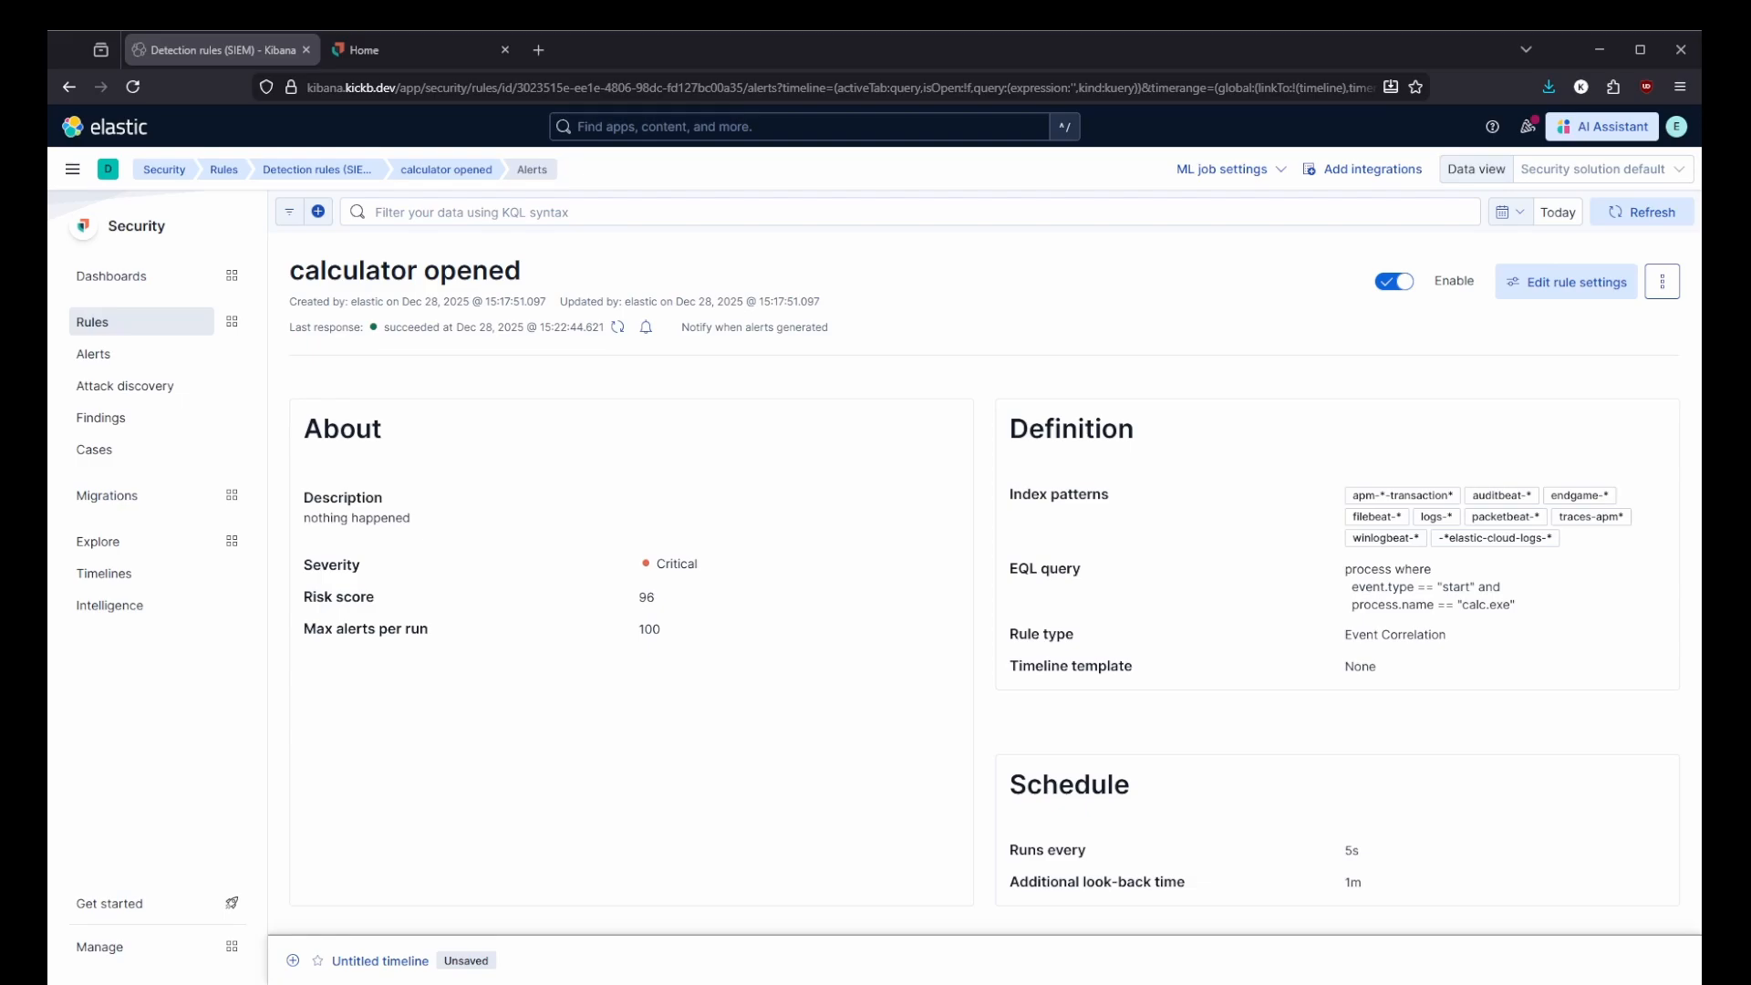
{"action": "scroll", "coordinate": [1008, 639], "scroll_direction": "down", "scroll_amount": 6}
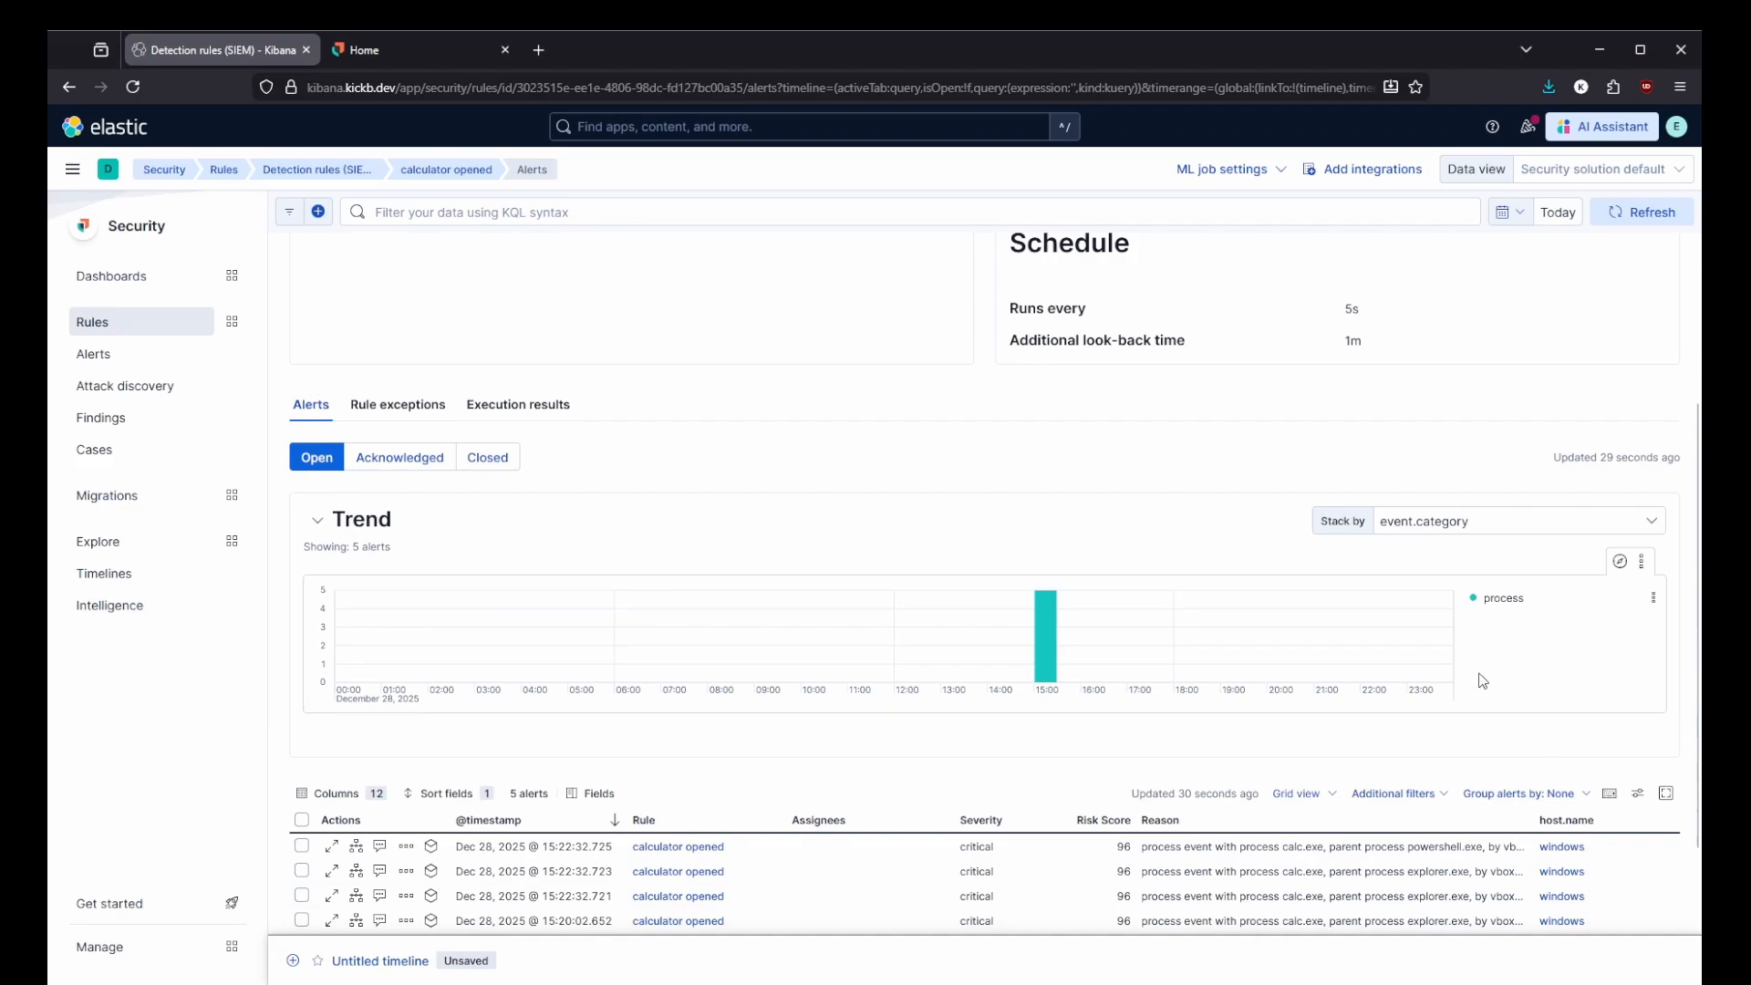
Refresh the rule's alerts, return to the rules list and reopen the calculator opened rule at its alerts section.
{"action": "left_click", "coordinate": [1646, 212]}
{"action": "scroll", "coordinate": [1116, 756], "scroll_direction": "down", "scroll_amount": 2}
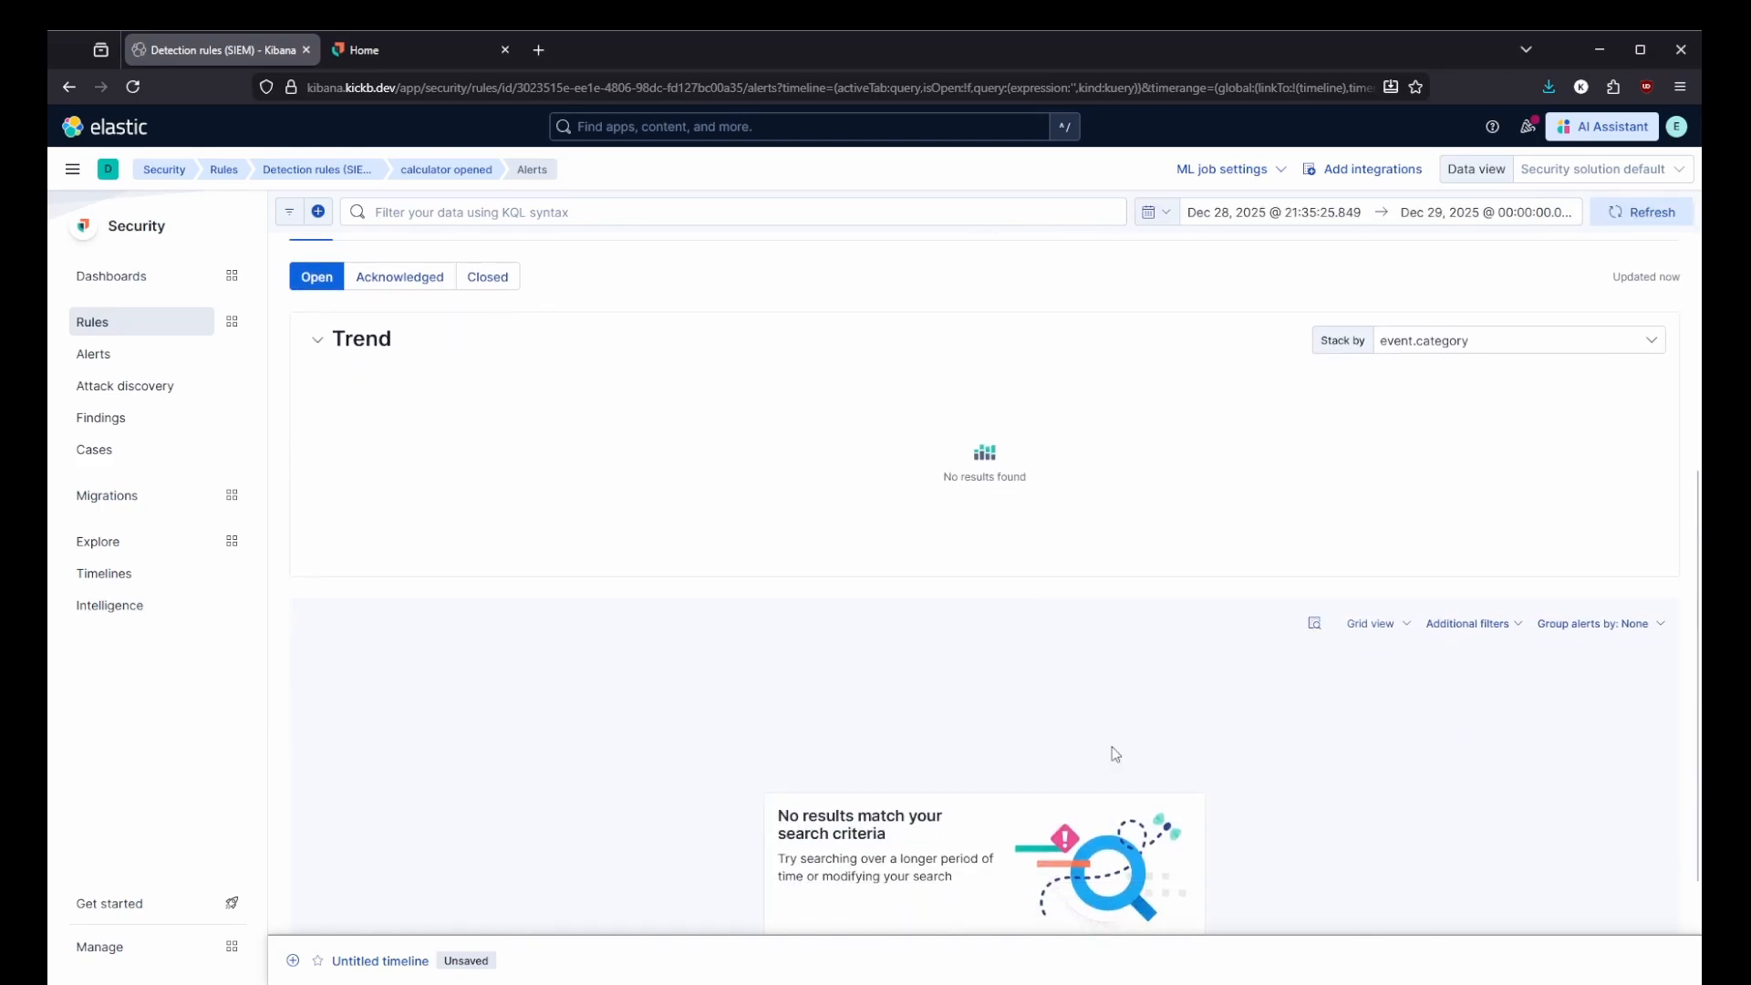
{"action": "key", "text": "alt+Left"}
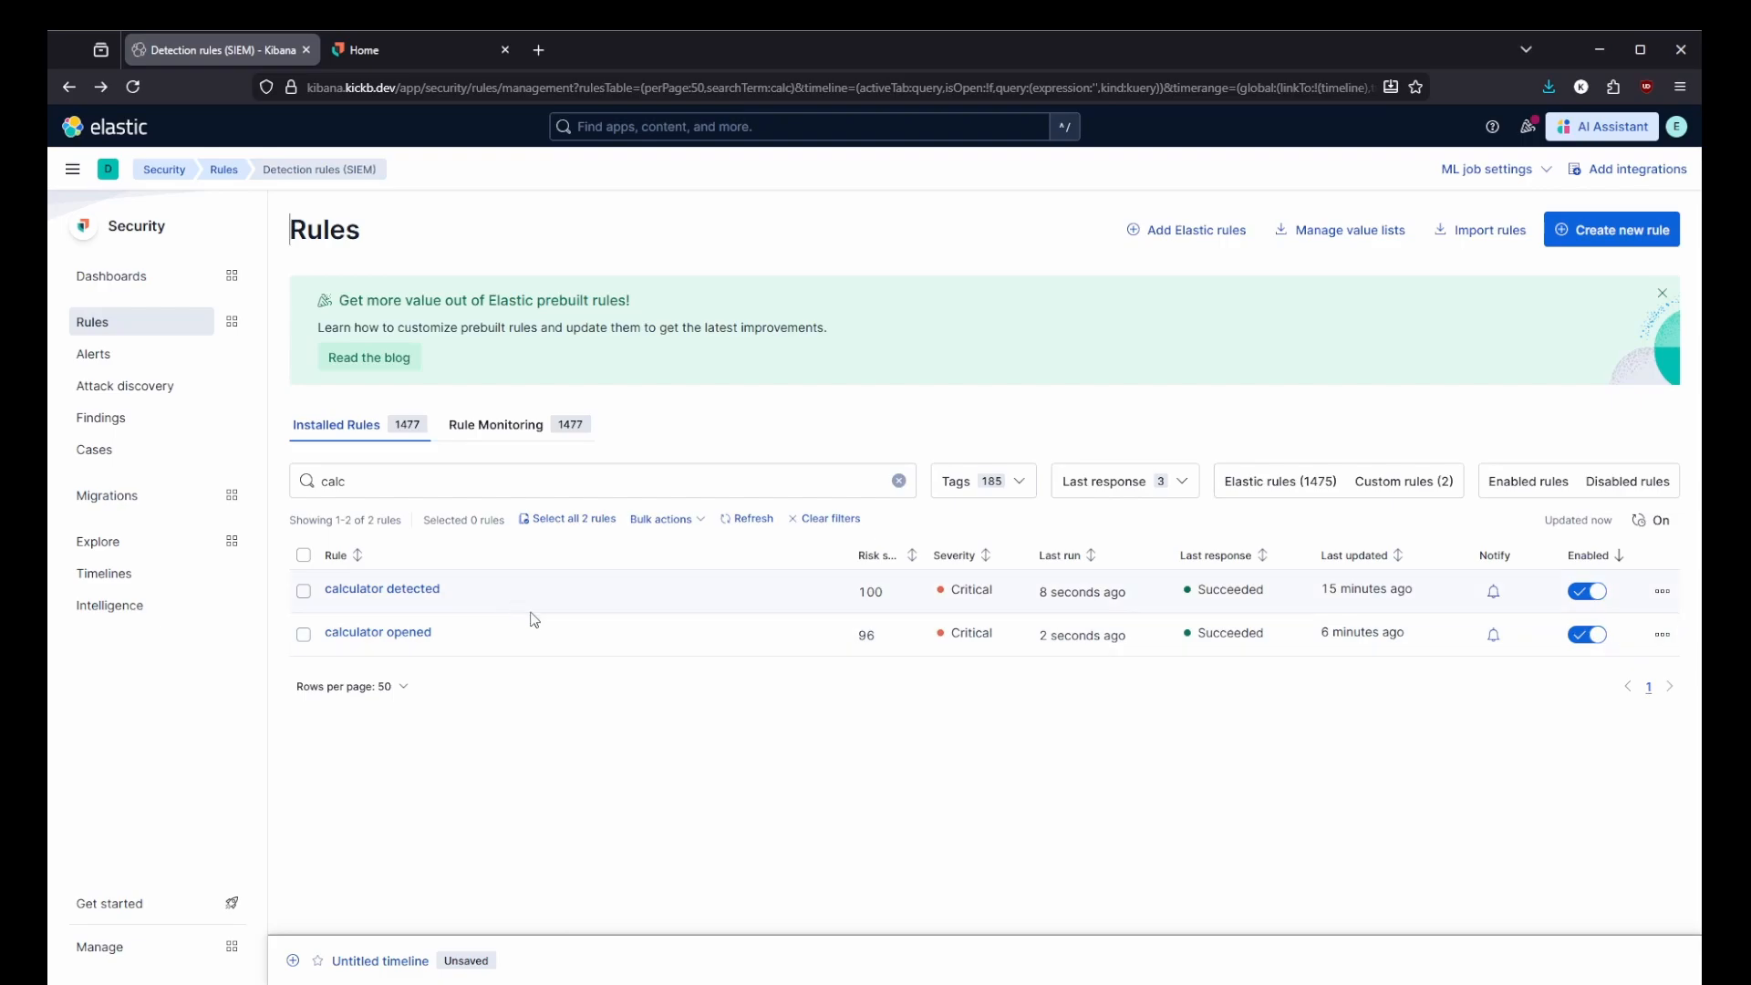
{"action": "left_click", "coordinate": [424, 632]}
{"action": "scroll", "coordinate": [520, 543], "scroll_direction": "down", "scroll_amount": 6}
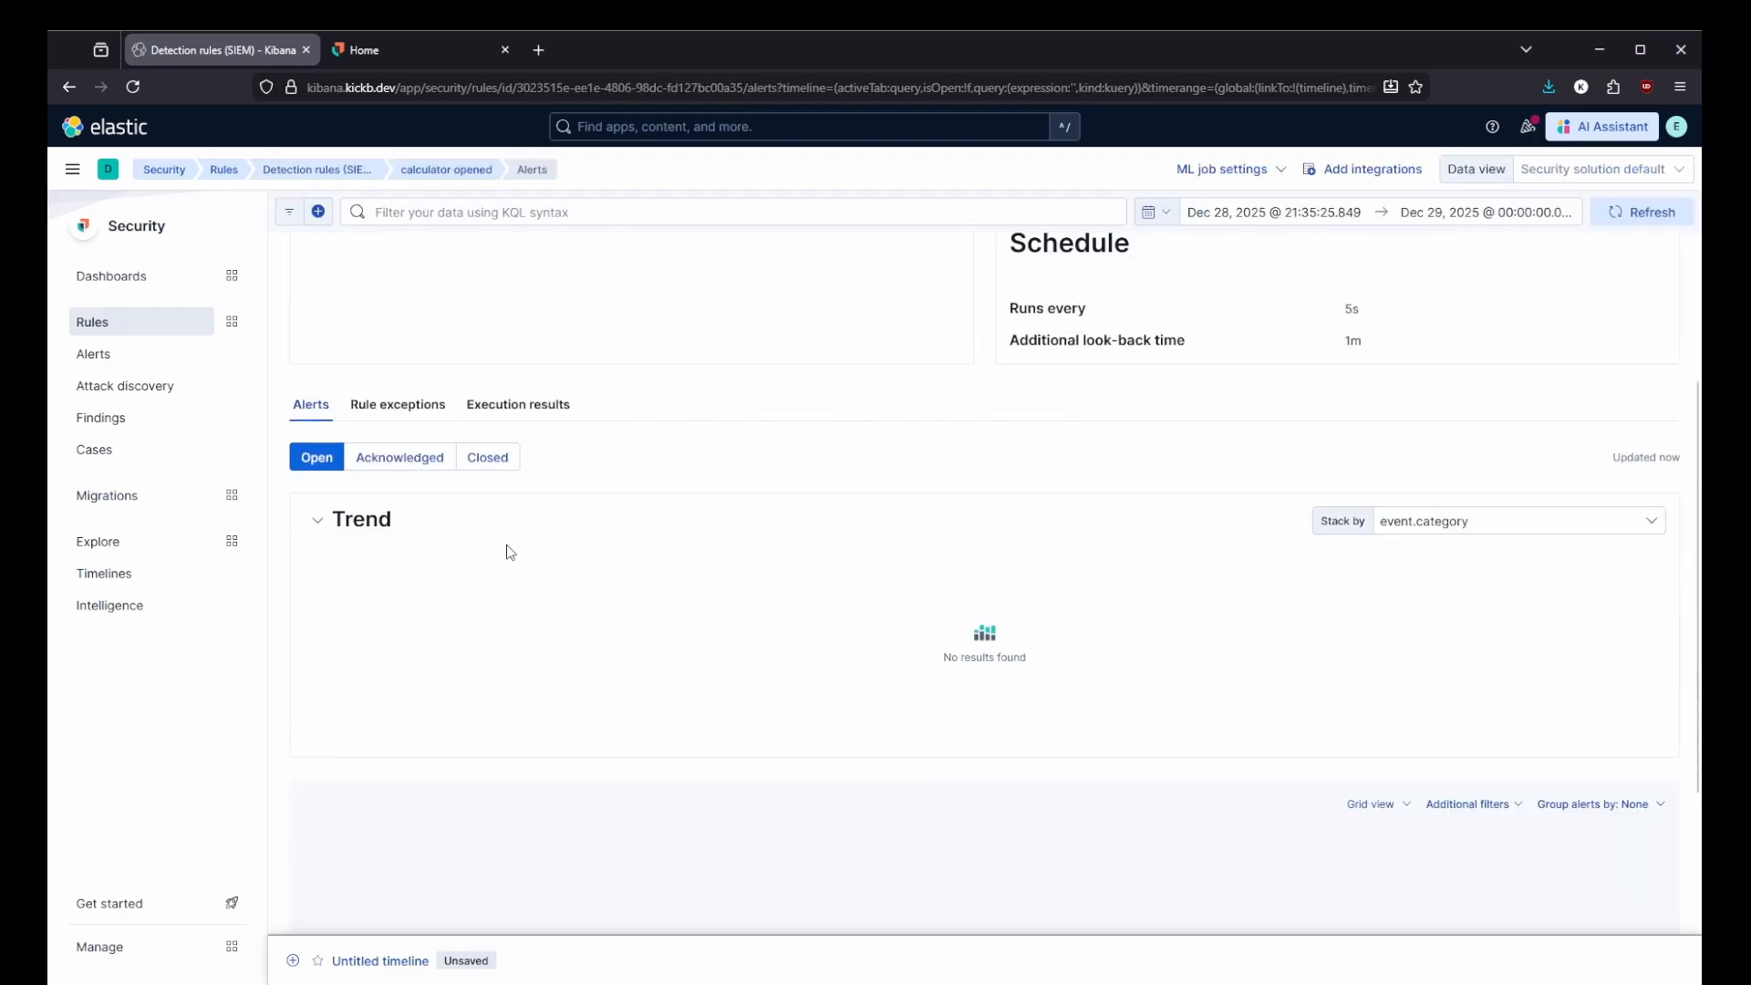
Set the alerts time range to start on Dec 27, 2025 and end at now.
{"action": "left_click", "coordinate": [1501, 219]}
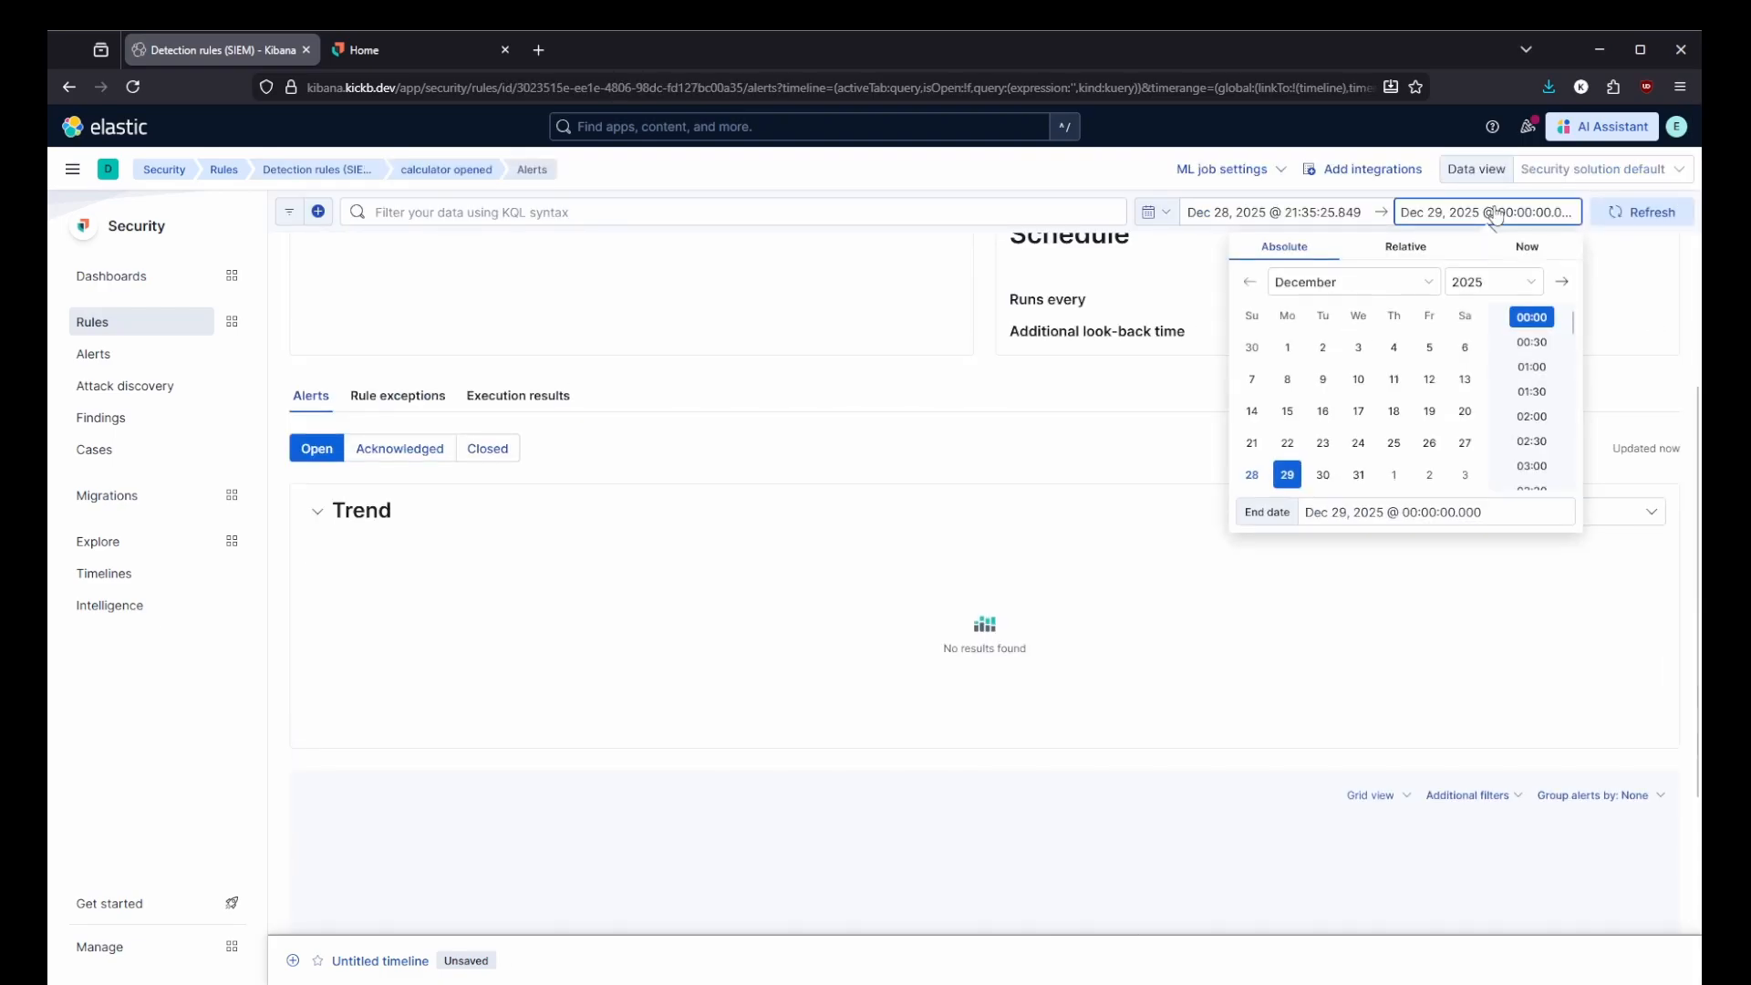
{"action": "left_click", "coordinate": [1523, 253]}
{"action": "left_click", "coordinate": [1423, 342]}
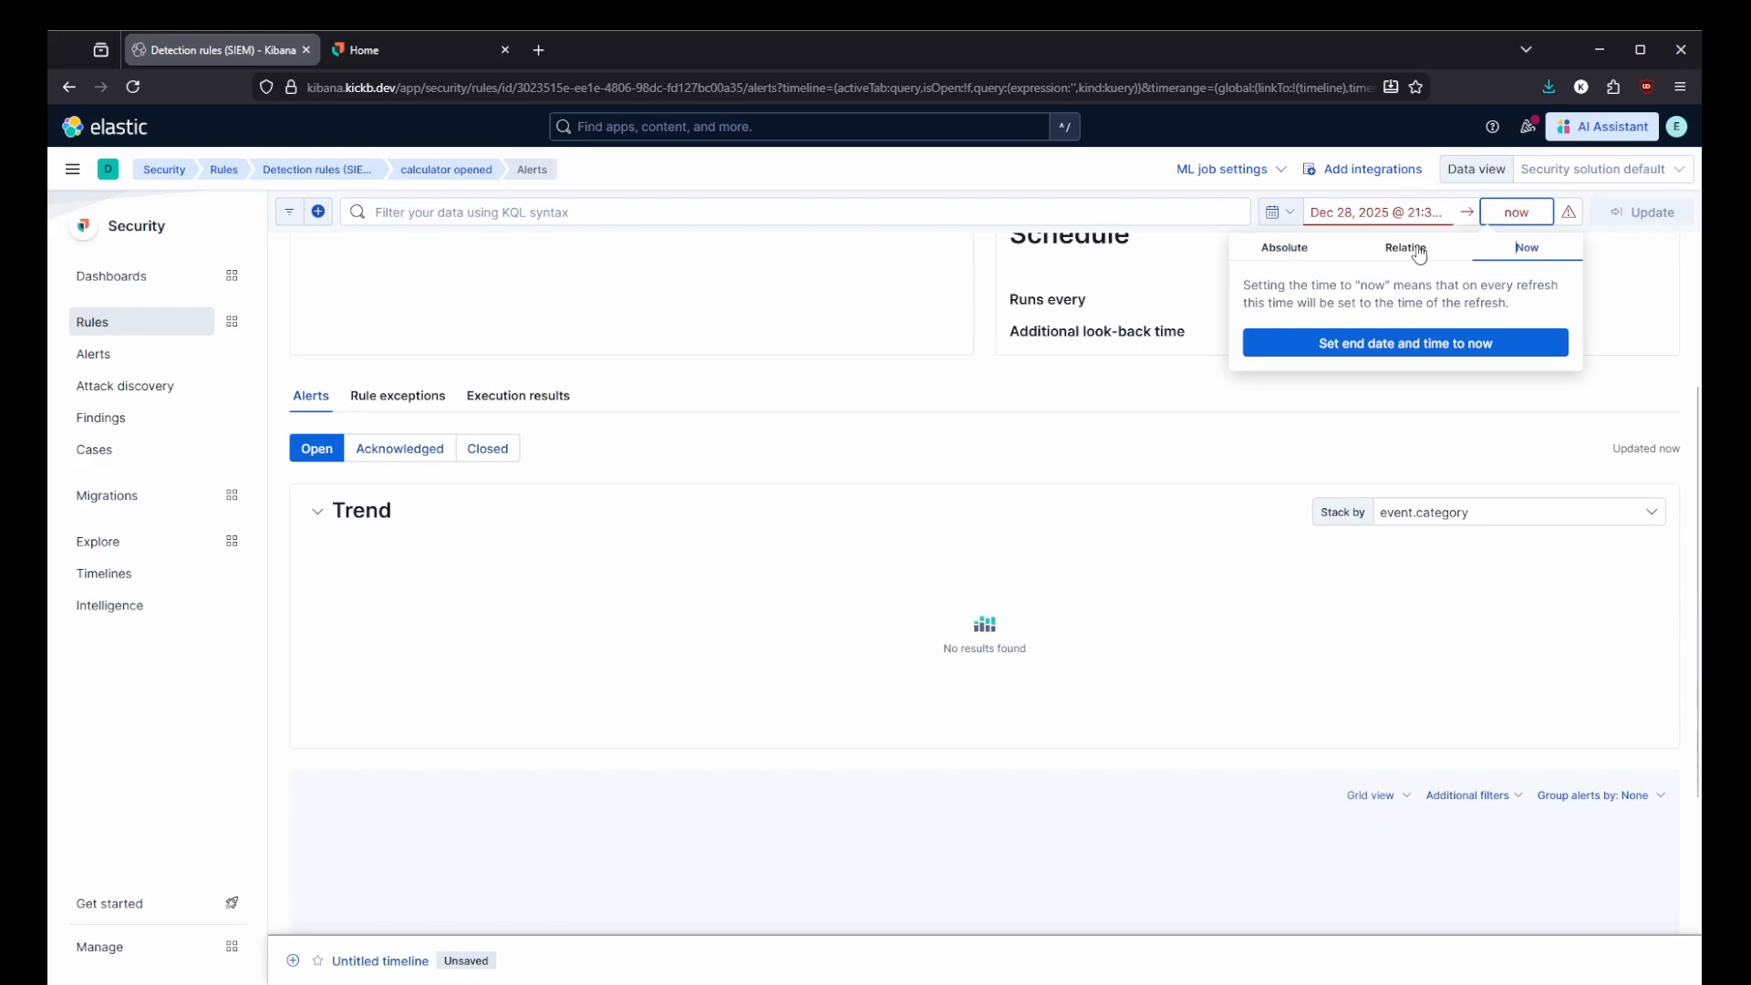
{"action": "left_click", "coordinate": [1371, 223]}
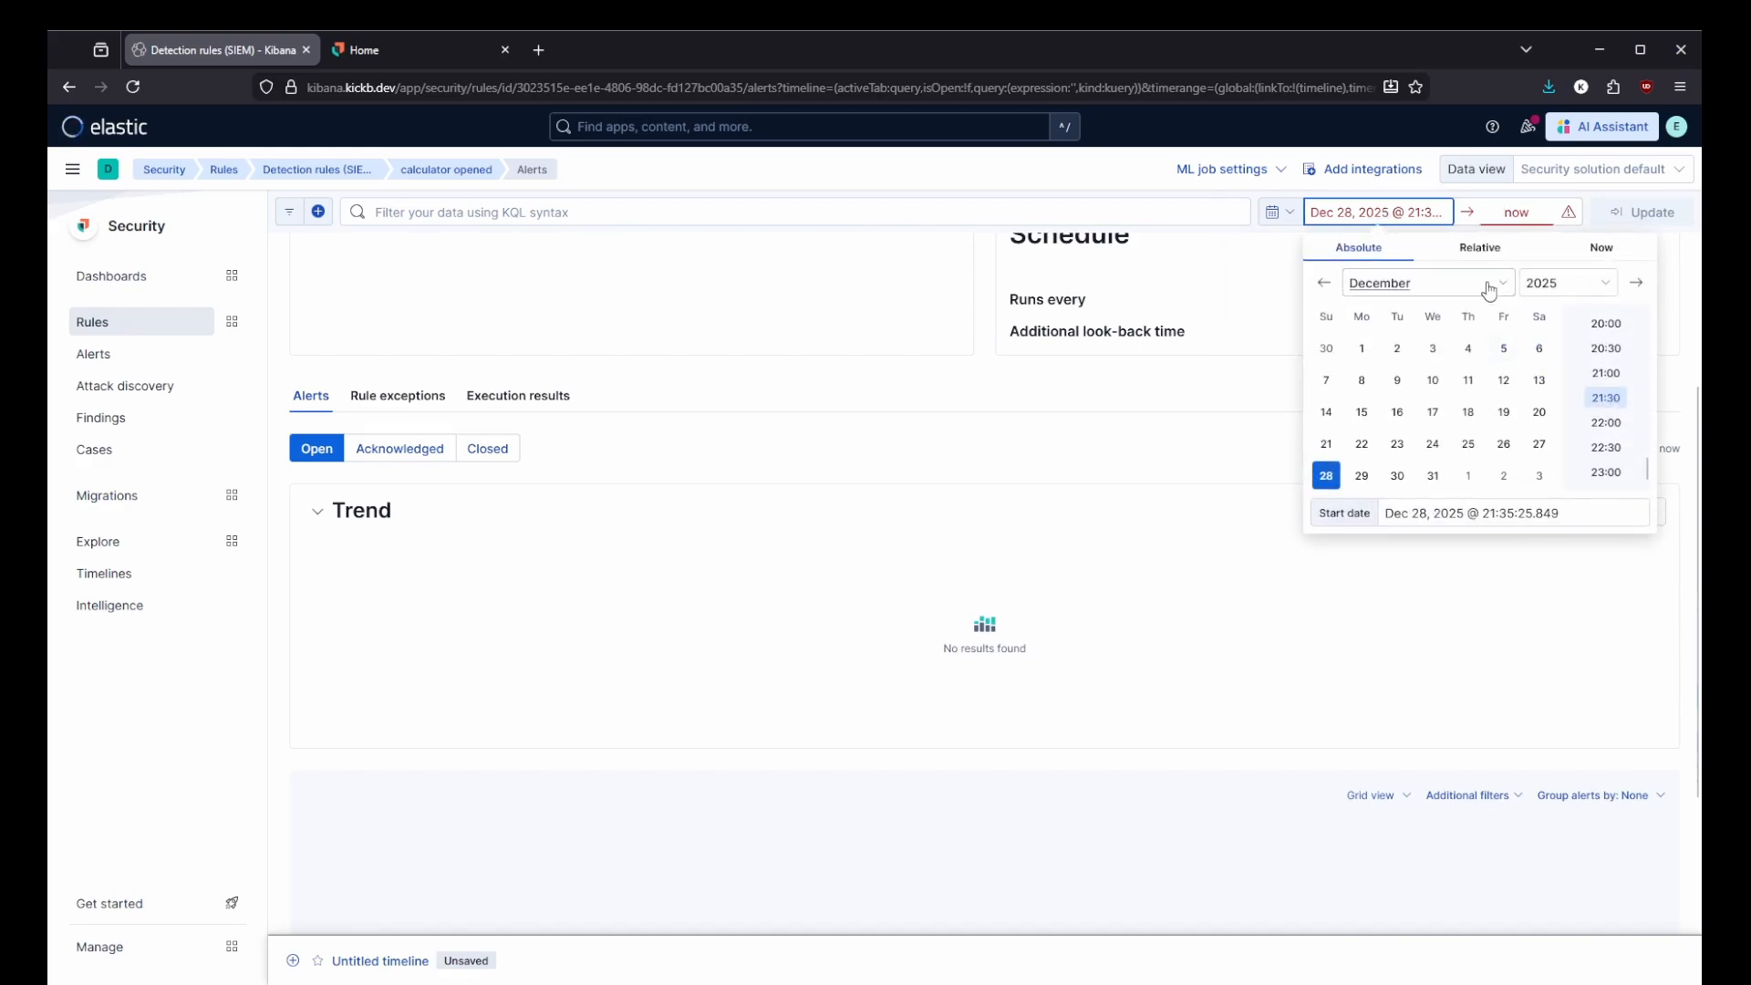
{"action": "left_click", "coordinate": [1541, 445]}
{"action": "left_click", "coordinate": [1201, 398]}
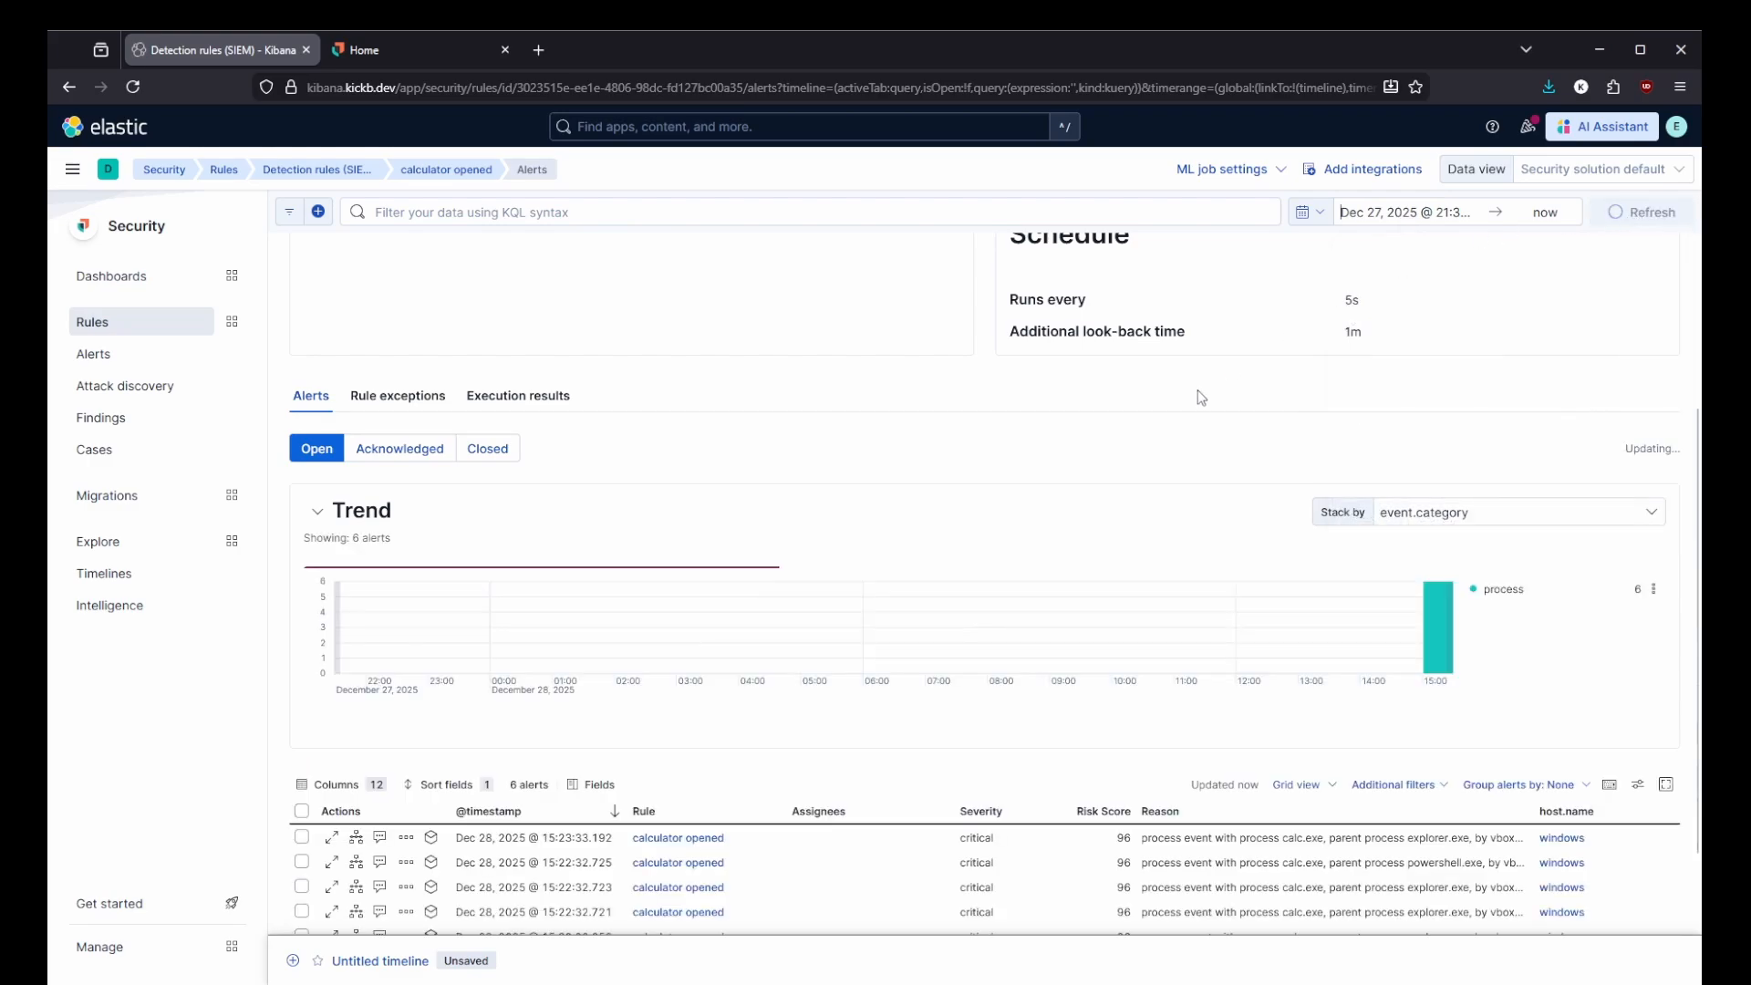
Narrow the alerts trend to Dec 28, 2025 from about 14:38 to 15:30 and examine the 15:22 bar and alert rows.
{"action": "scroll", "coordinate": [1201, 397], "scroll_direction": "down", "scroll_amount": 3}
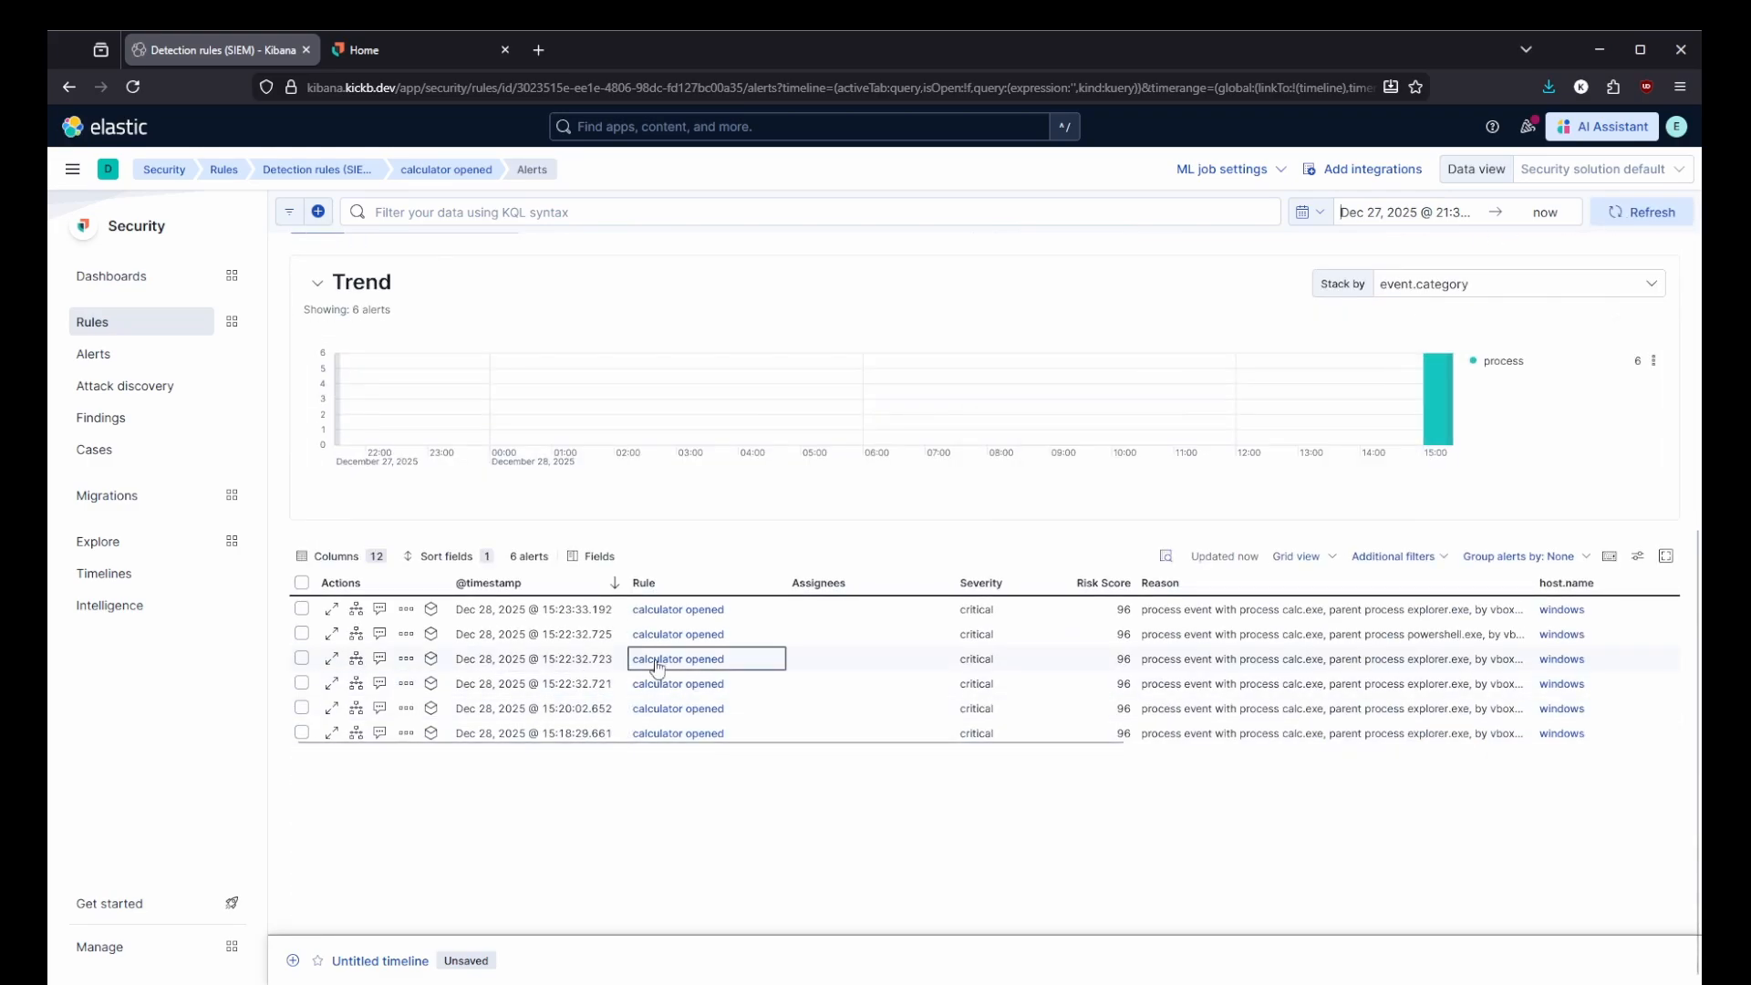
{"action": "left_click_drag", "start_coordinate": [1413, 401], "coordinate": [1455, 401]}
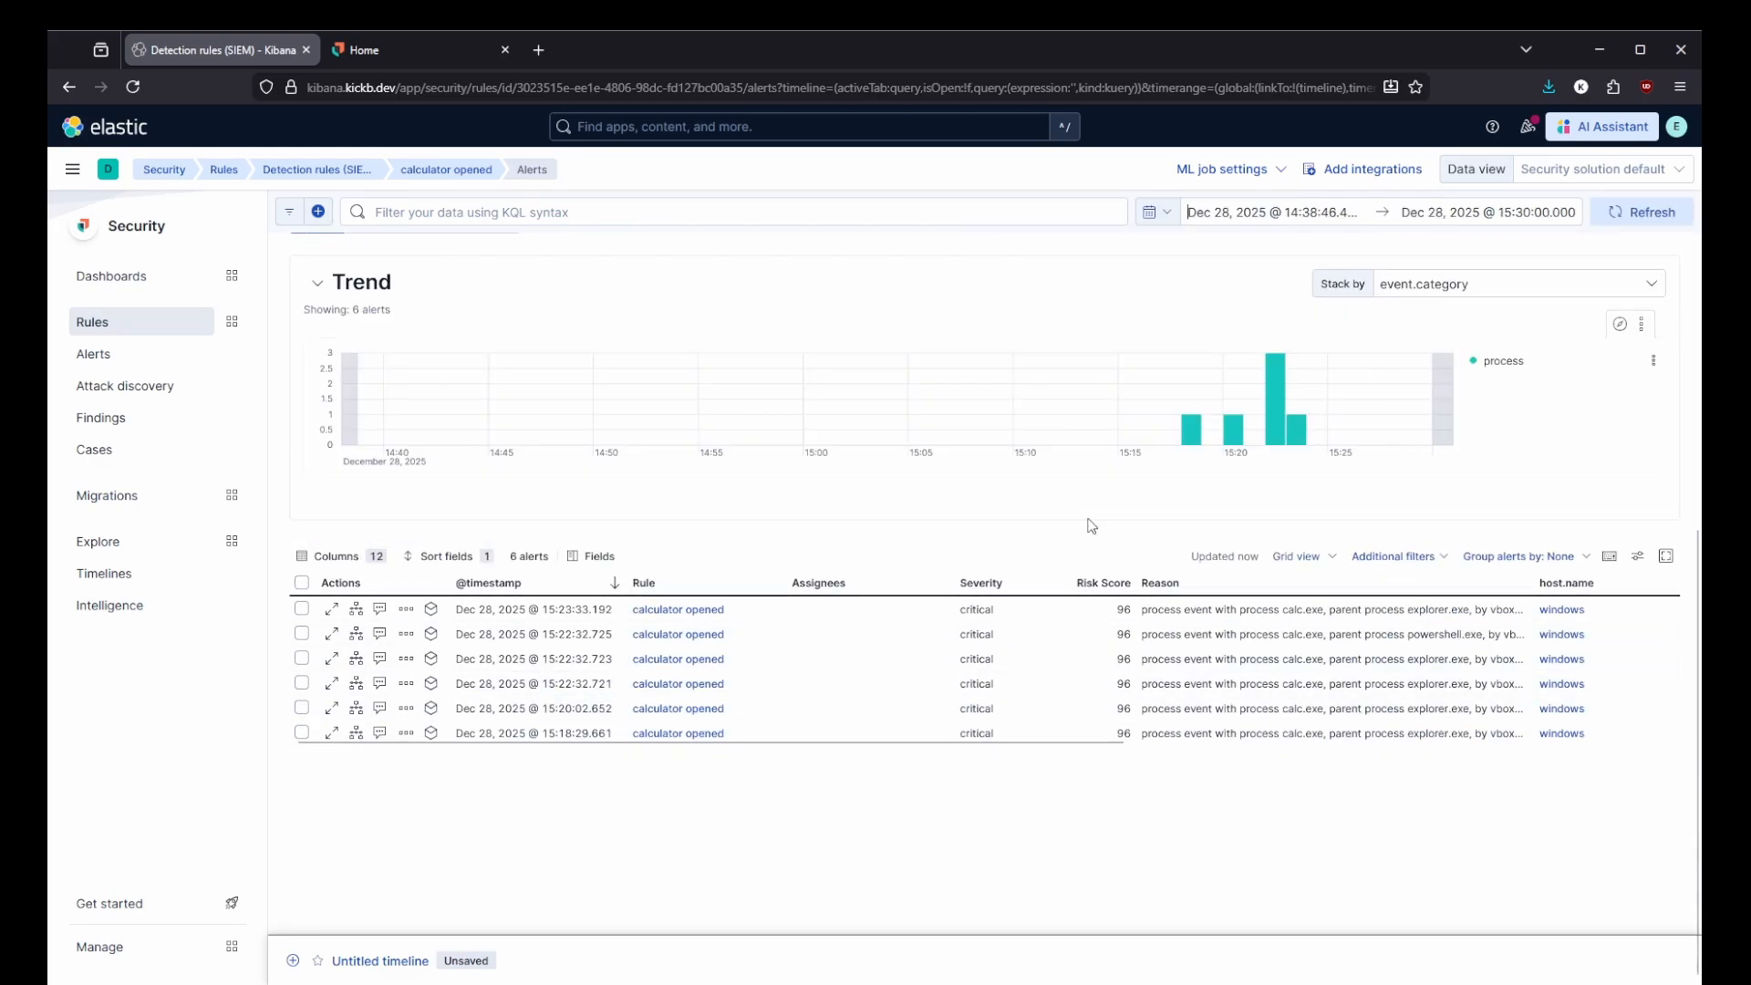
{"action": "scroll", "coordinate": [1243, 519], "scroll_direction": "up", "scroll_amount": 2}
{"action": "mouse_move", "coordinate": [1276, 567]}
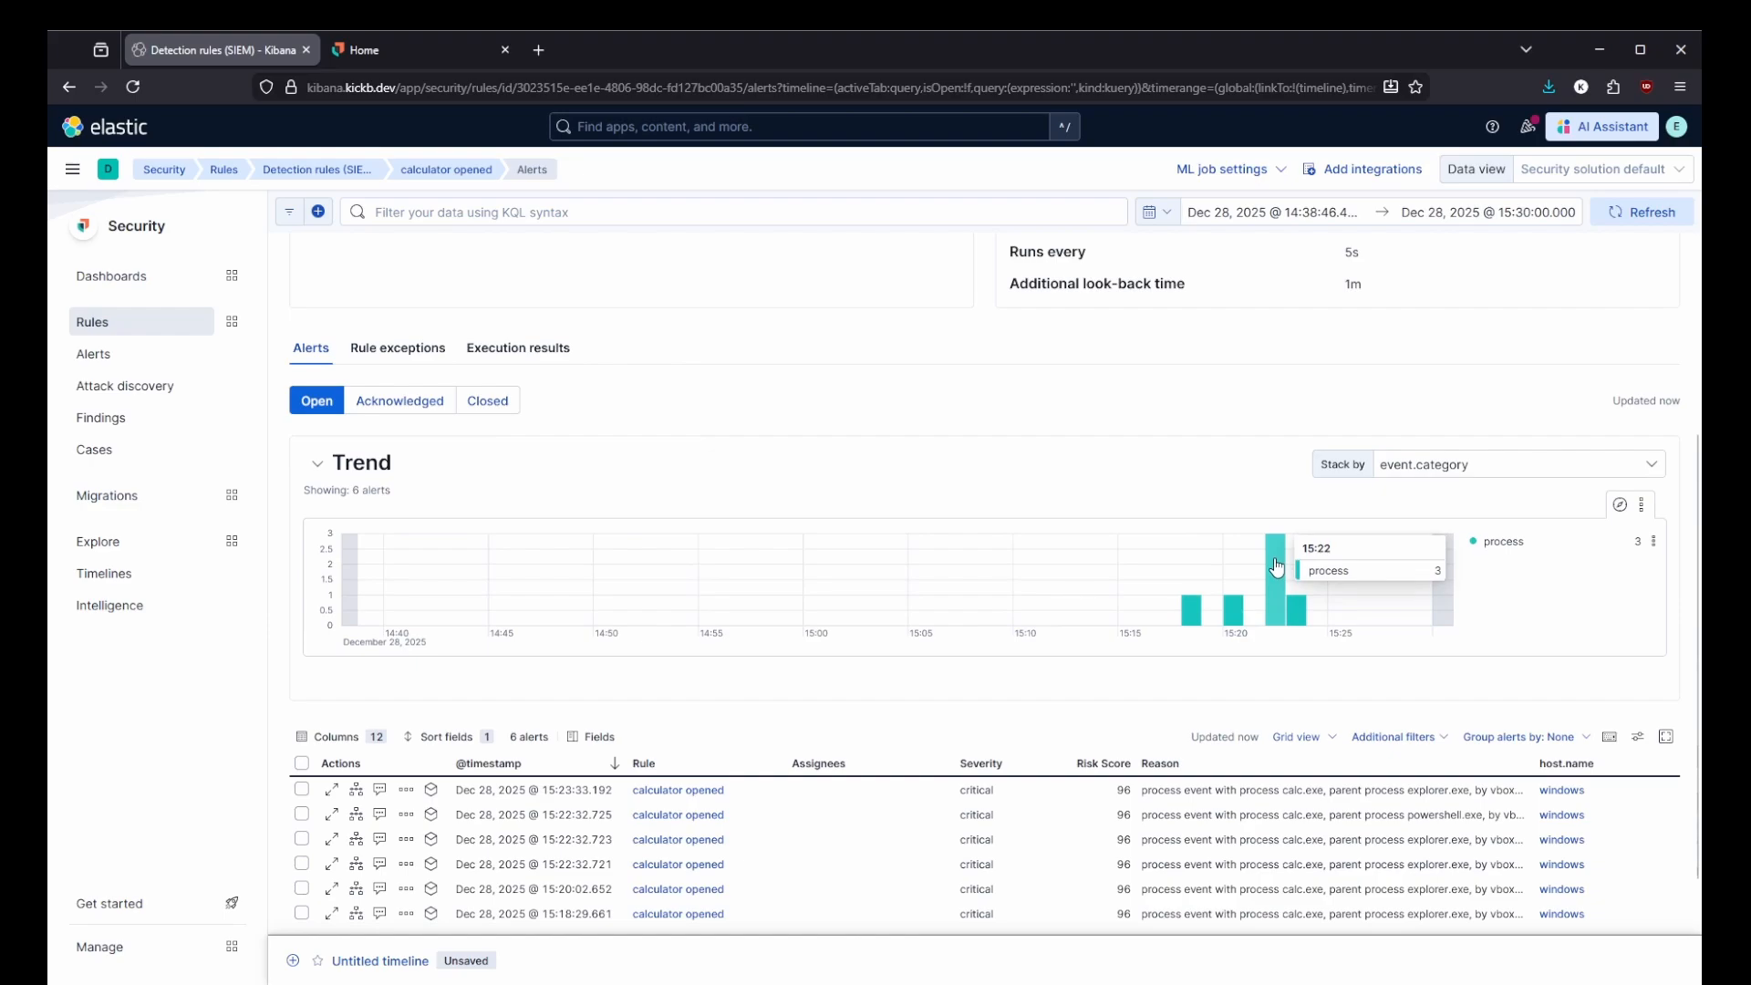
{"action": "scroll", "coordinate": [1271, 662], "scroll_direction": "down", "scroll_amount": 2}
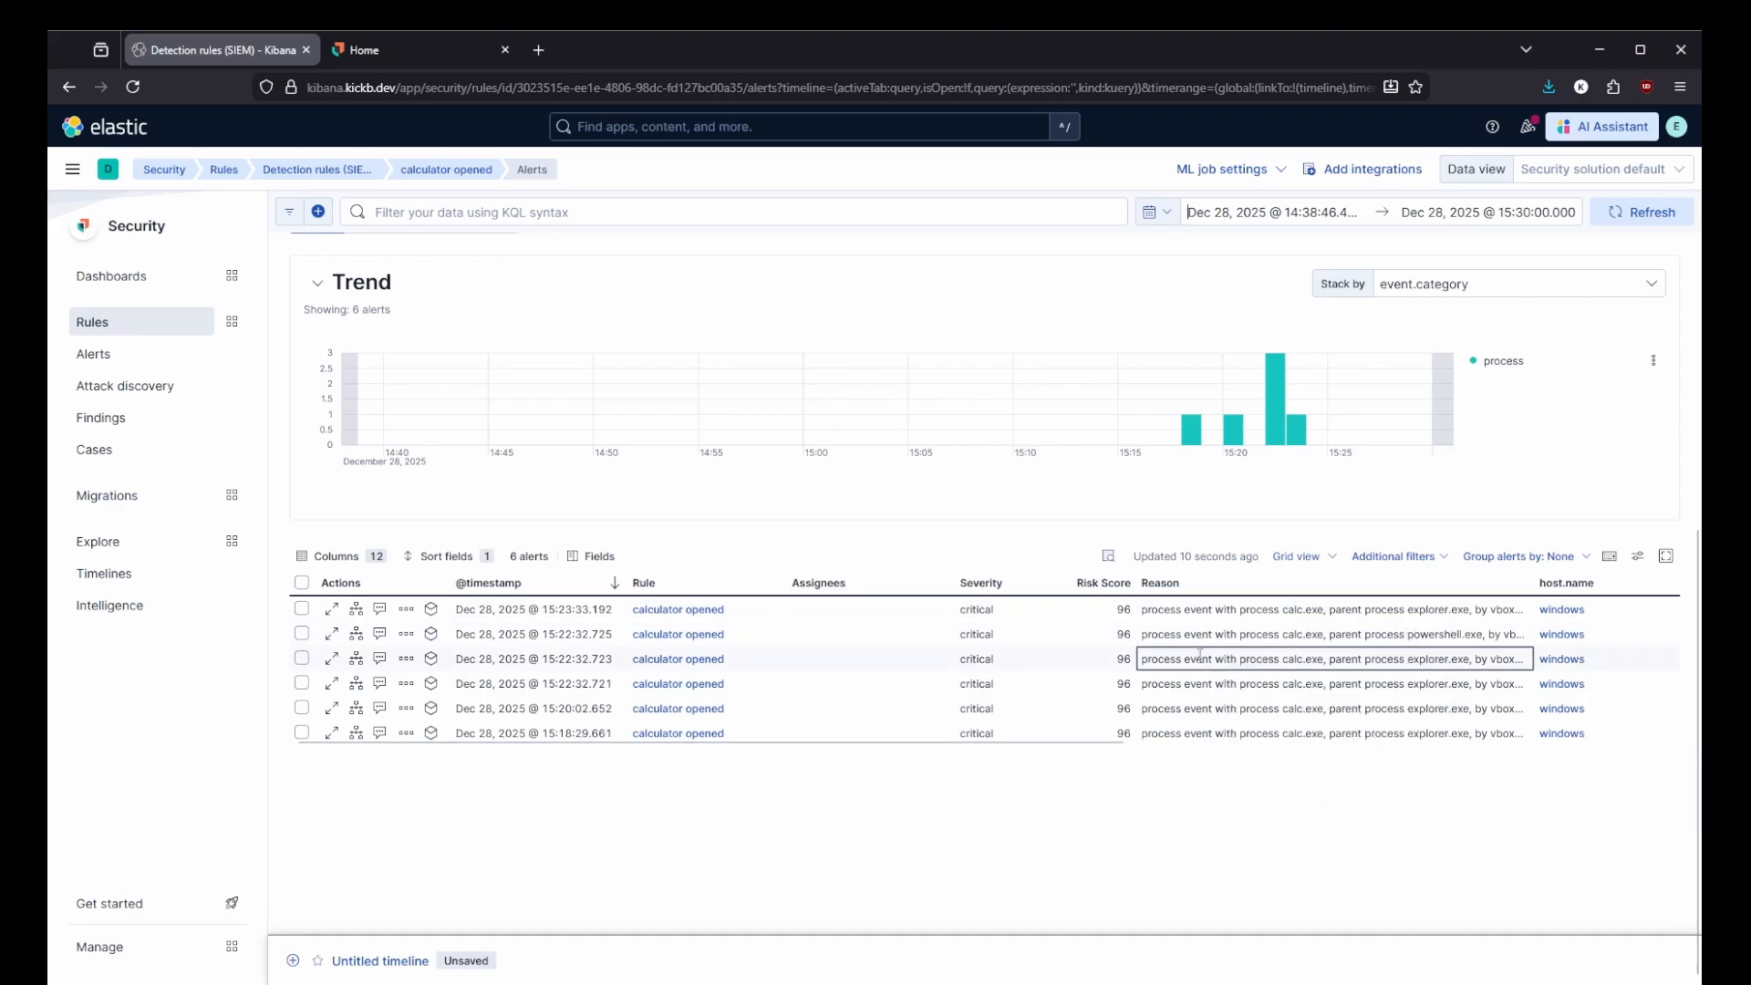
View the details of the 15:22:32.725 alert, including its highlighted fields and the analyzer preview under Visualizations.
{"action": "left_click", "coordinate": [331, 633]}
{"action": "scroll", "coordinate": [1286, 538], "scroll_direction": "down", "scroll_amount": 1}
{"action": "scroll", "coordinate": [1292, 554], "scroll_direction": "down", "scroll_amount": 2}
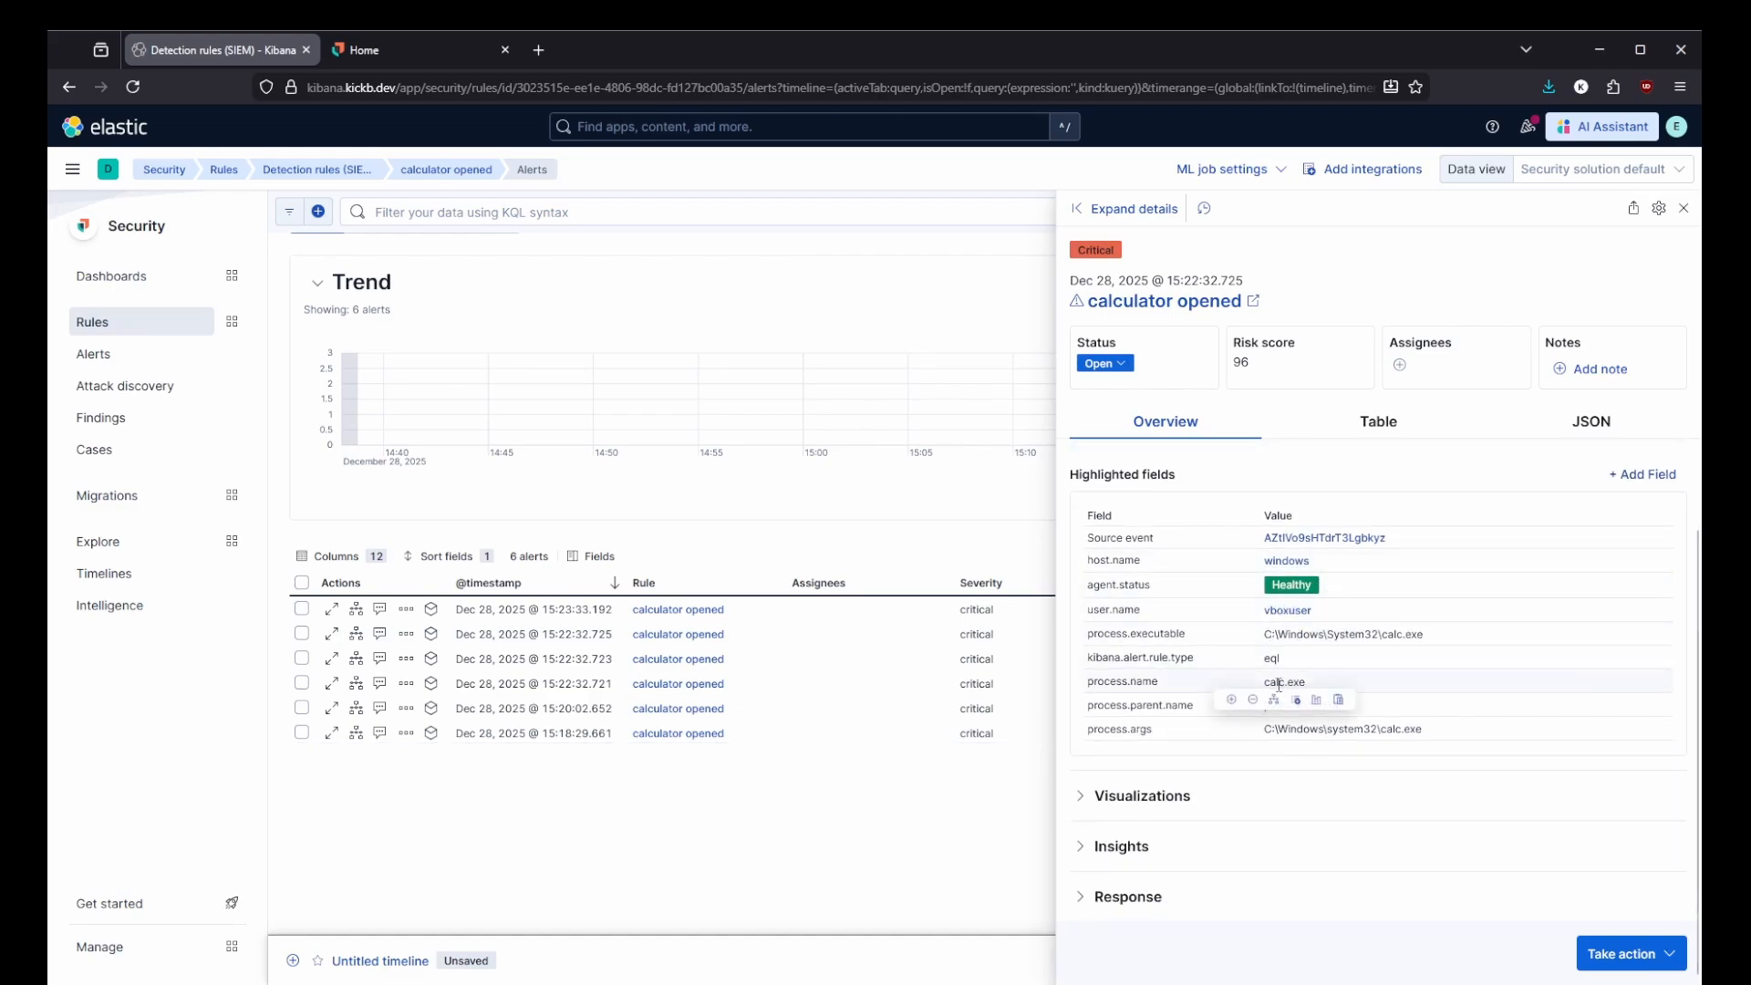
{"action": "left_click", "coordinate": [1078, 795]}
{"action": "scroll", "coordinate": [1151, 723], "scroll_direction": "down", "scroll_amount": 1}
{"action": "scroll", "coordinate": [1152, 723], "scroll_direction": "down", "scroll_amount": 2}
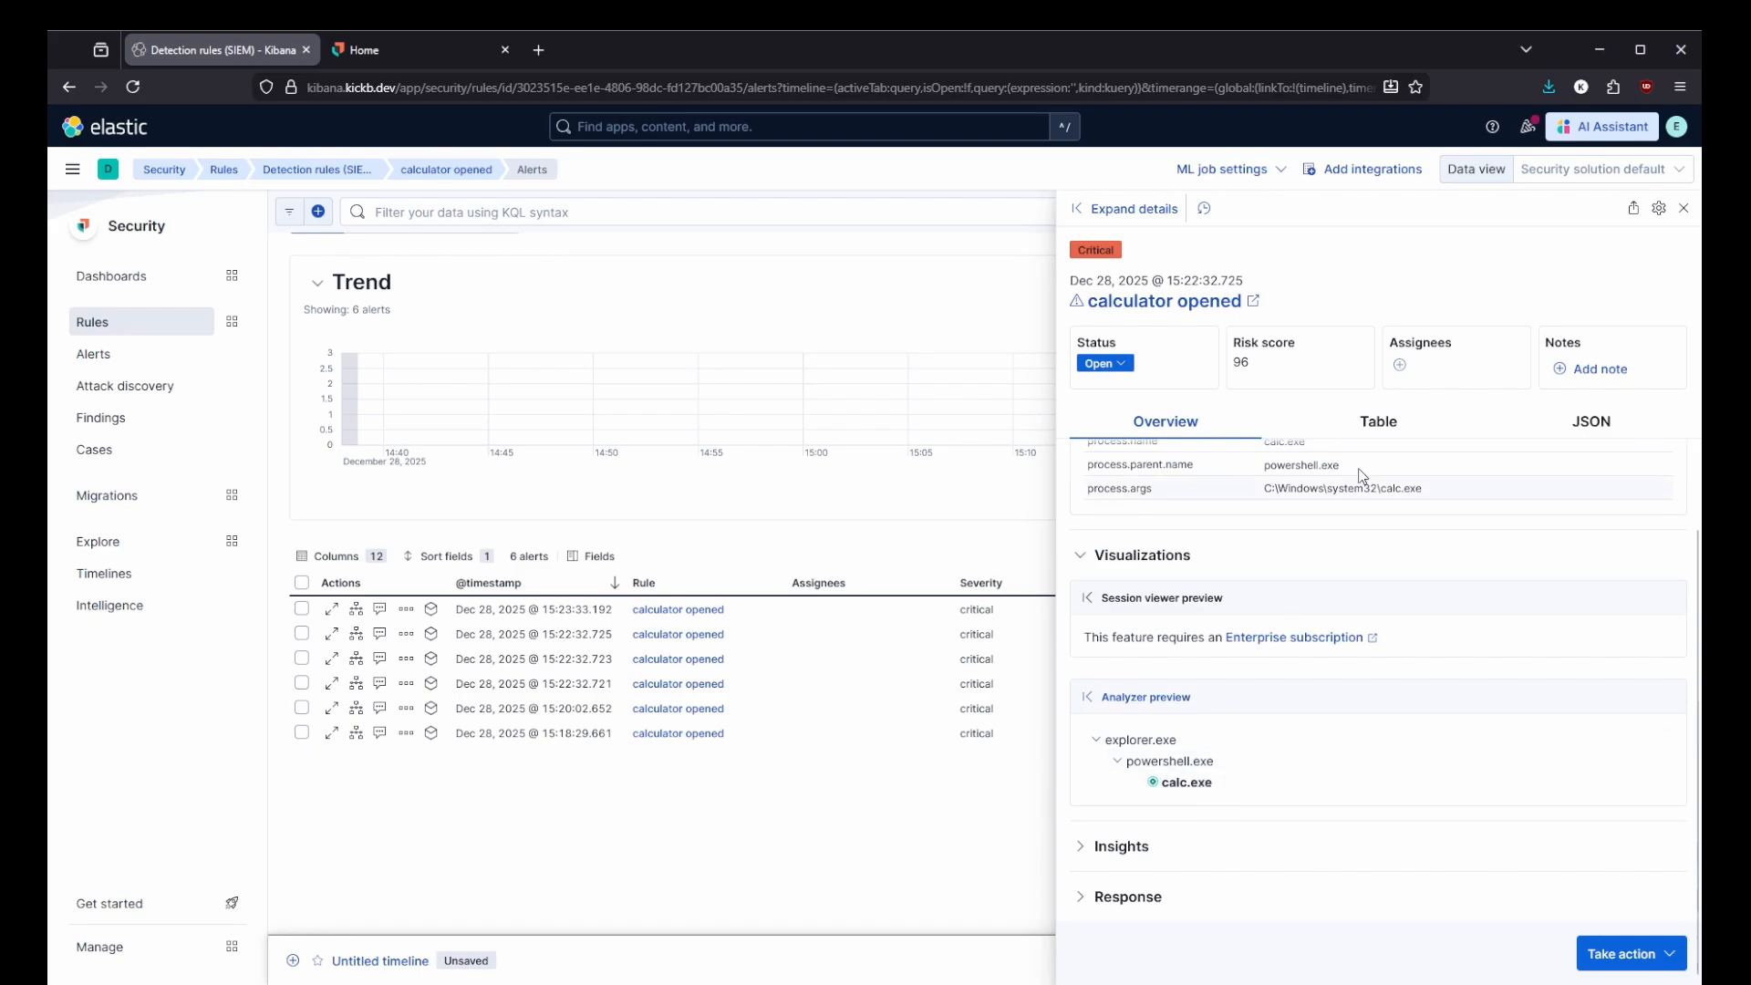
View the alert's linked rule in a separate browser tab, return to the original tab and close the alert details.
{"action": "left_click", "coordinate": [1200, 311]}
{"action": "left_click", "coordinate": [390, 56]}
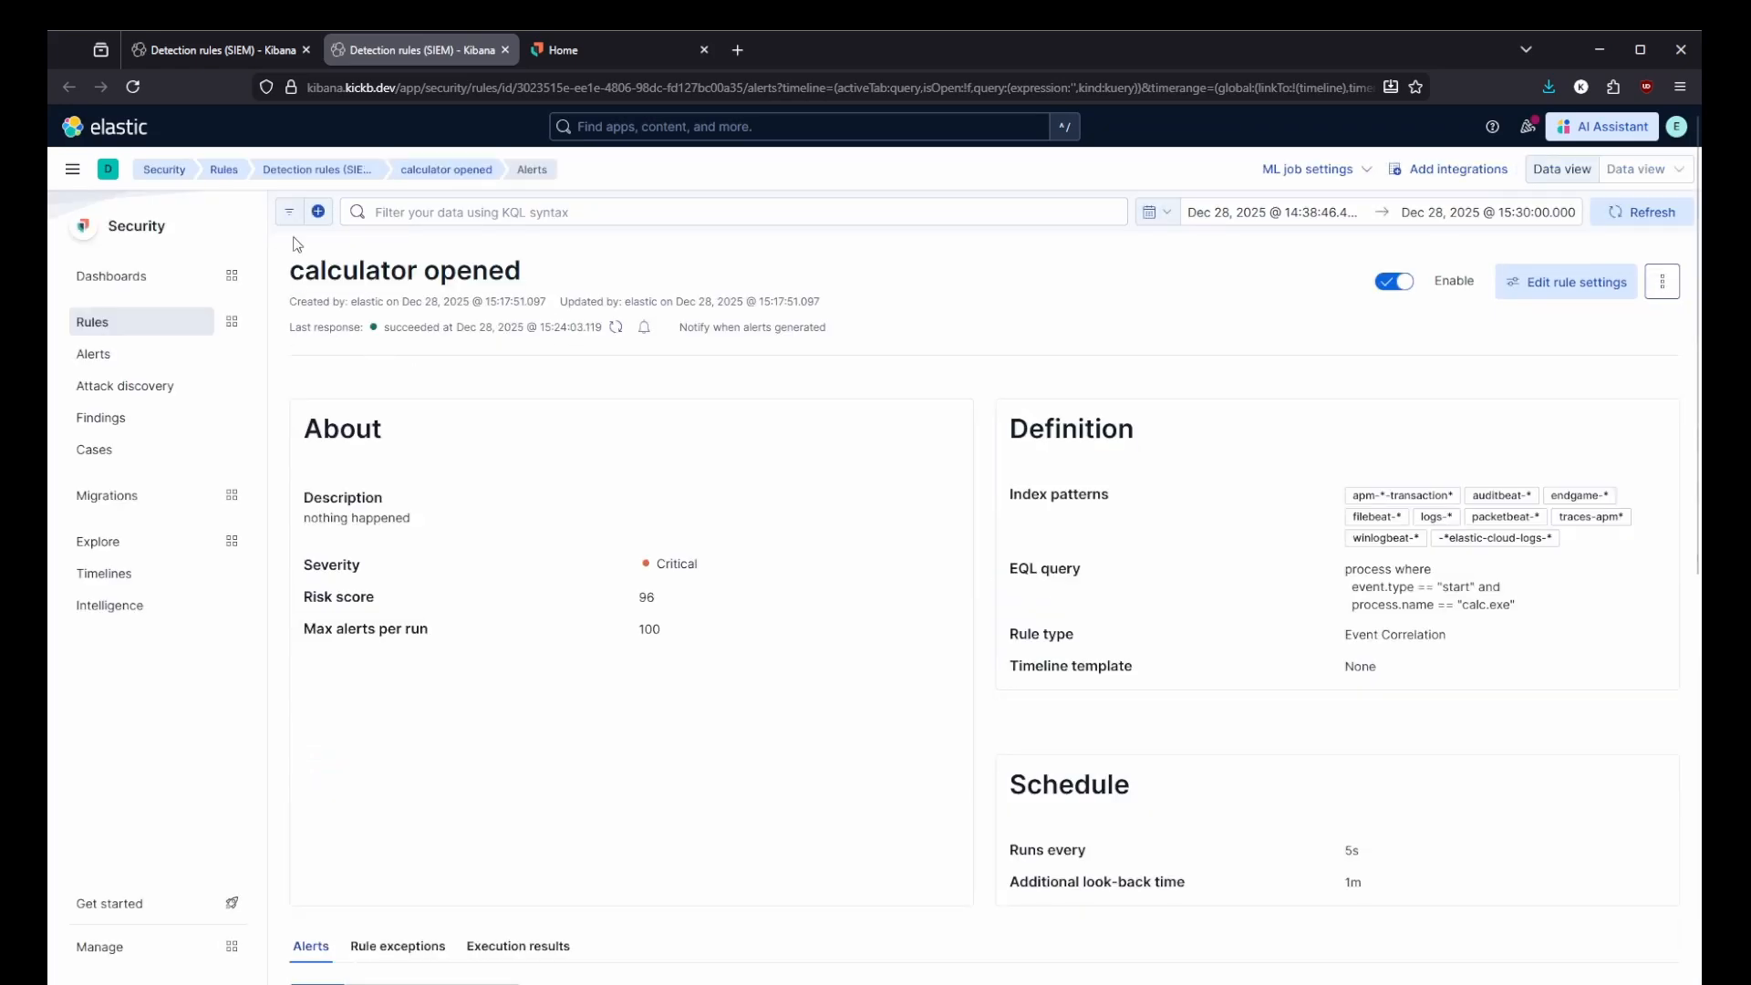
{"action": "left_click", "coordinate": [208, 50]}
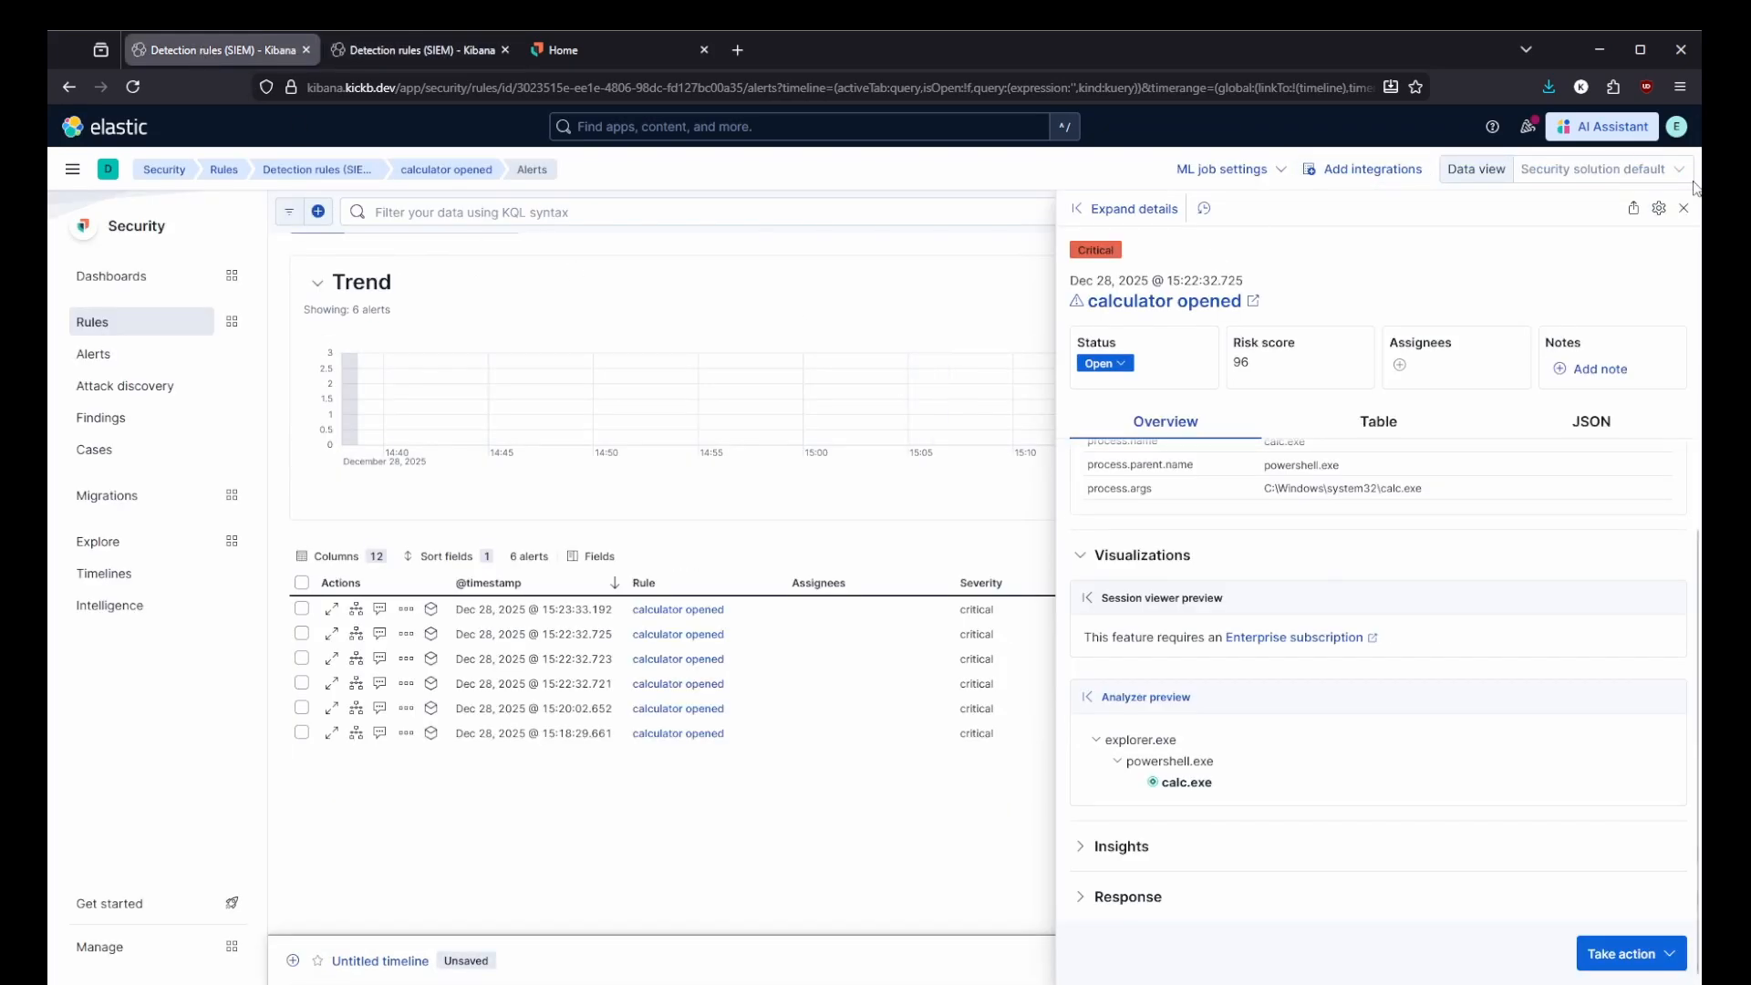
{"action": "left_click", "coordinate": [1684, 211]}
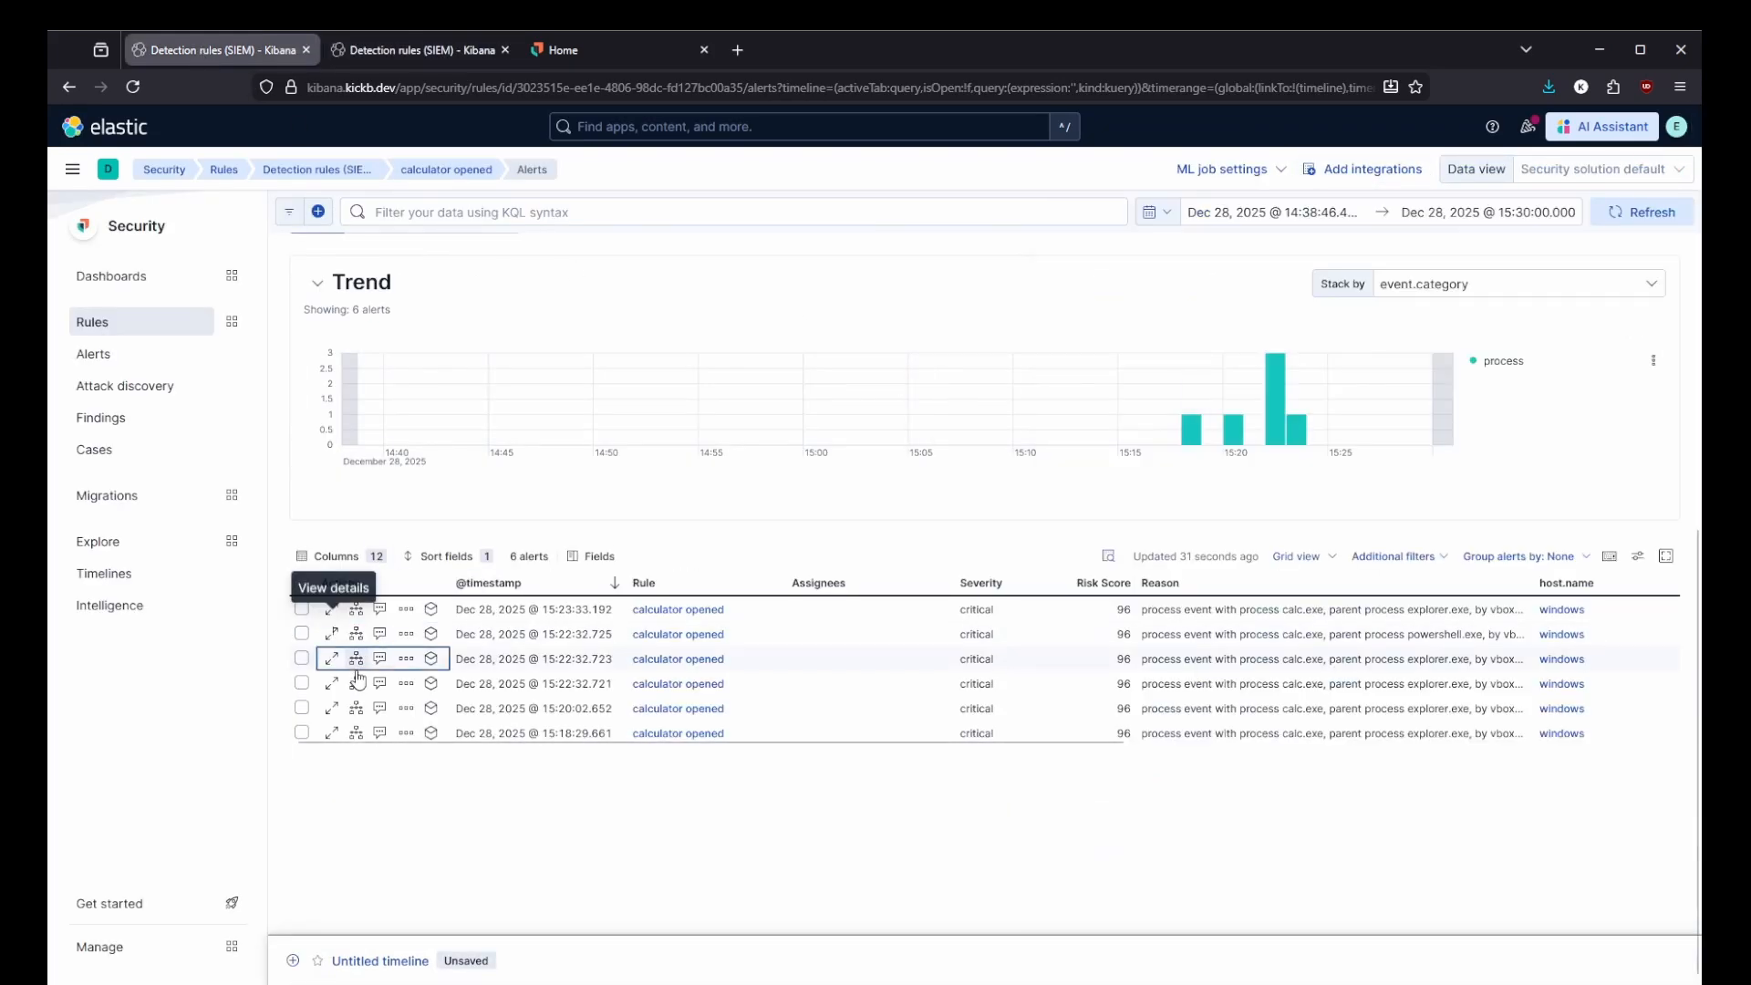
View the analyzer graph of the 15:22:32.723 alert, close it, and open the graph of the 15:22:32.725 alert.
{"action": "left_click", "coordinate": [432, 661]}
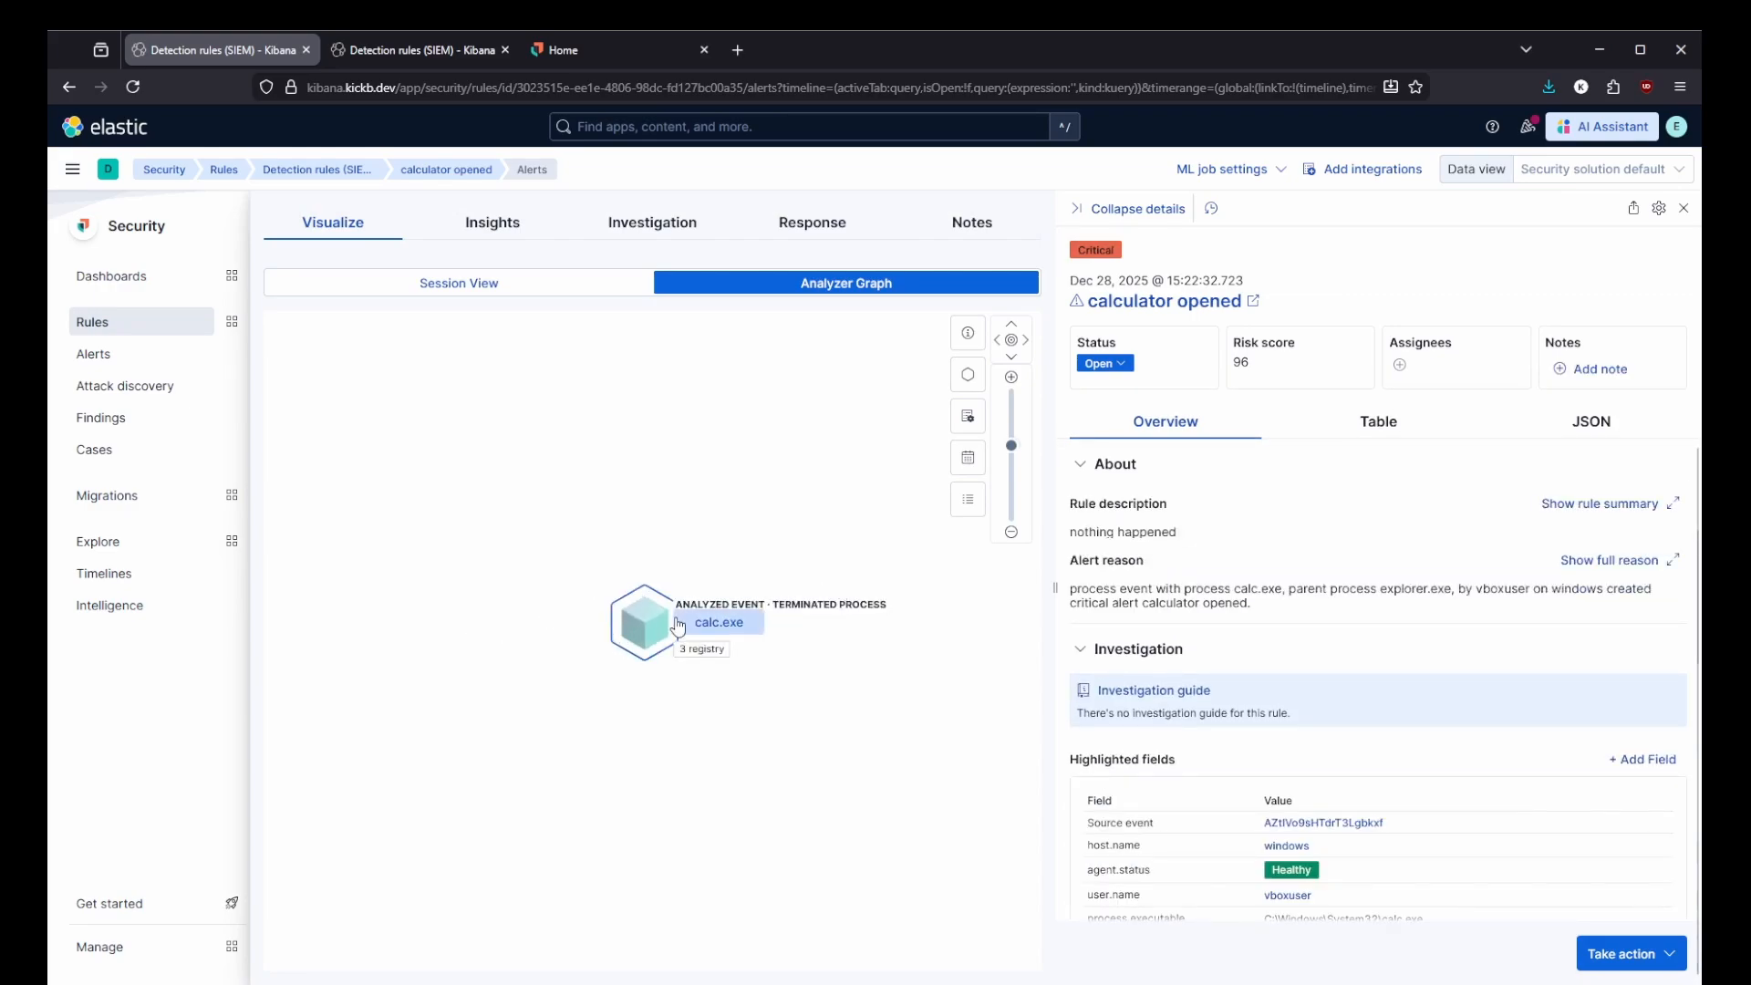
{"action": "left_click", "coordinate": [1683, 208]}
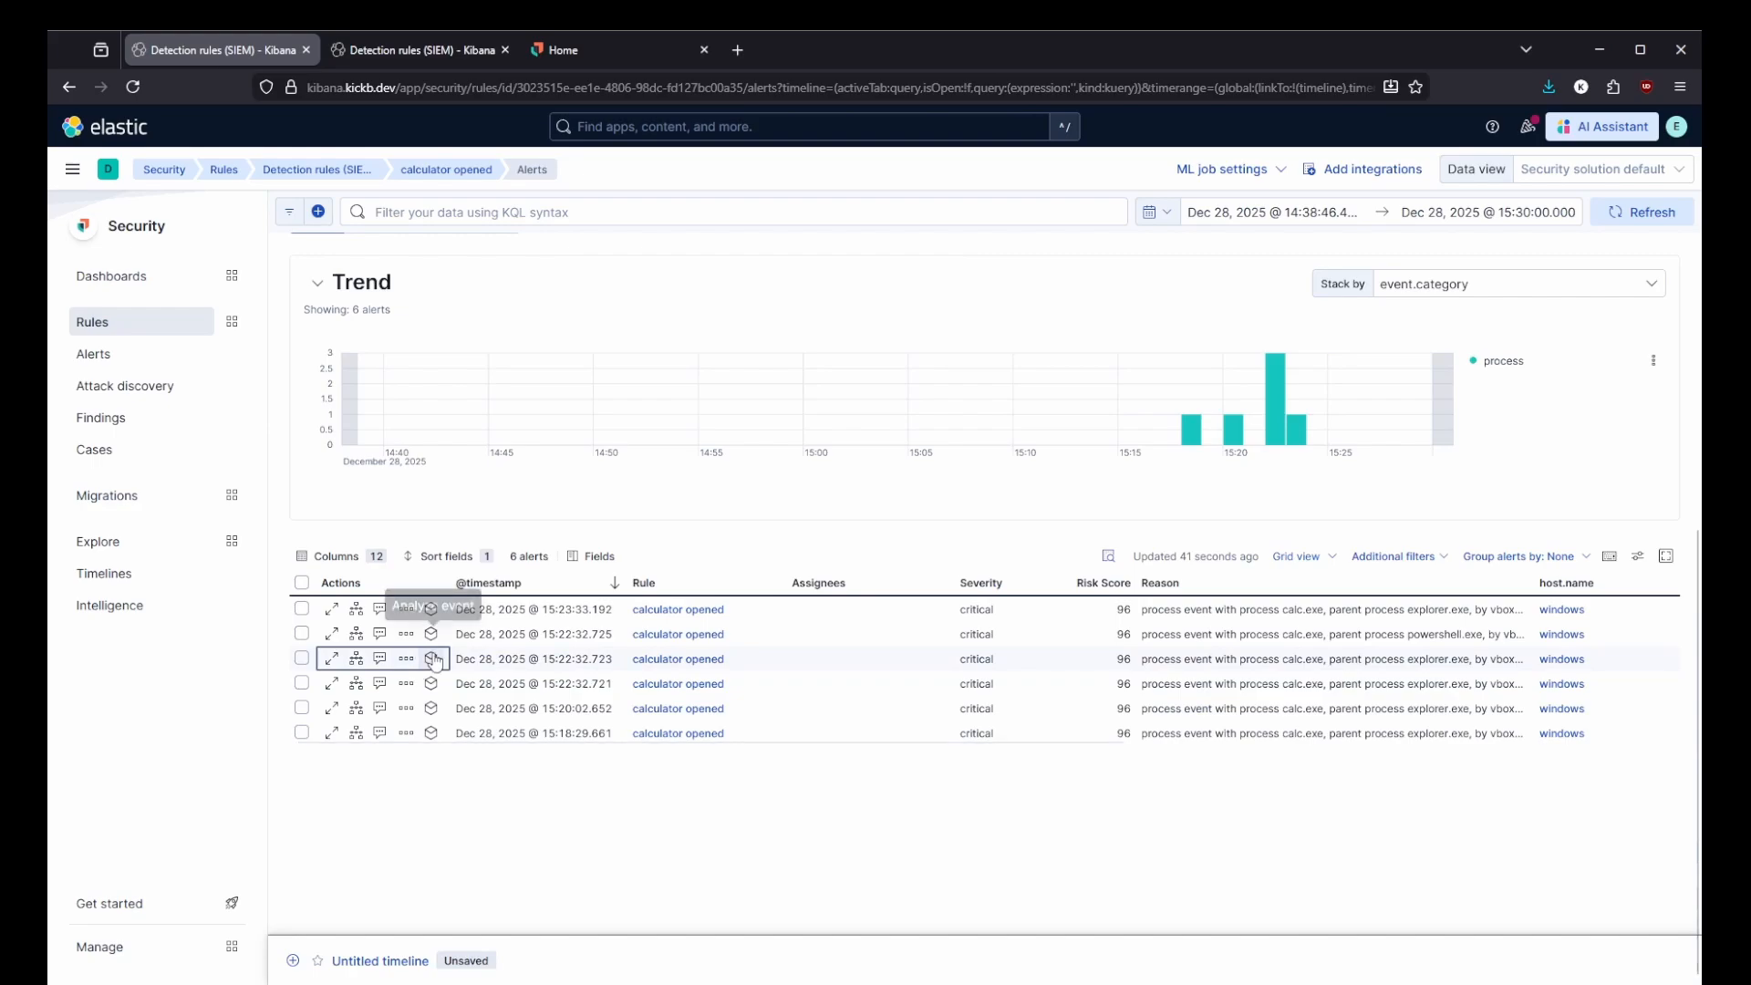
{"action": "left_click", "coordinate": [431, 634]}
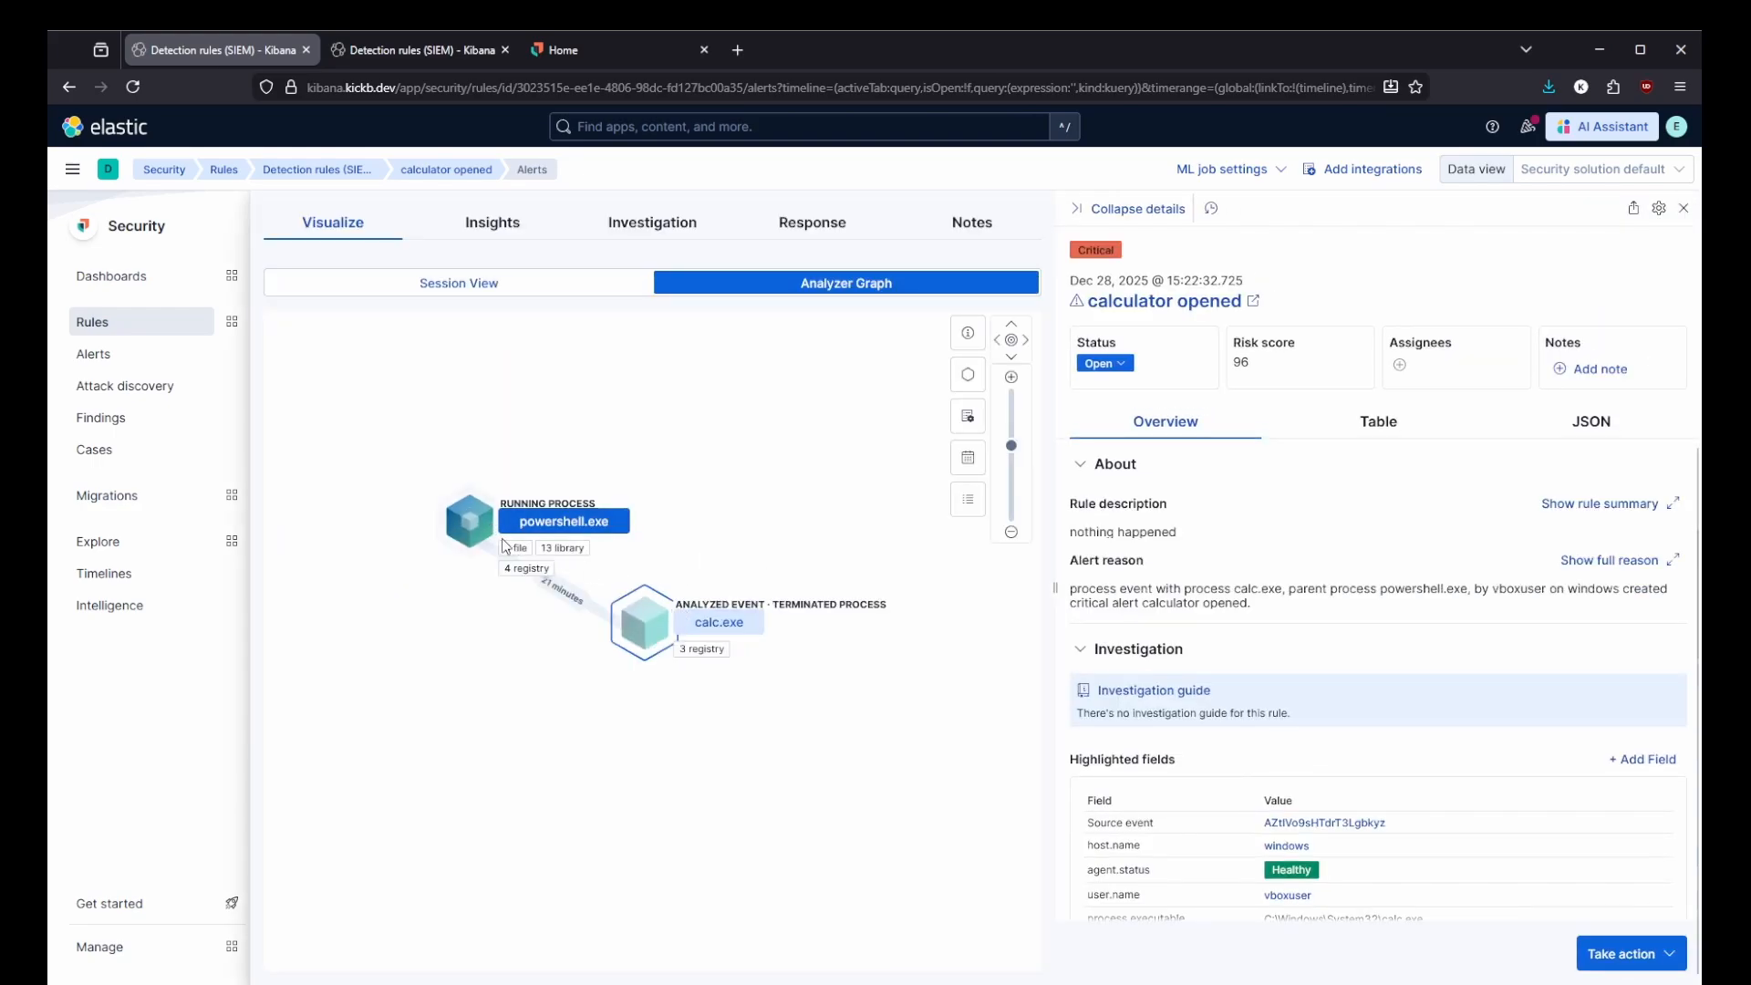
Inspect the powershell.exe and calc.exe process details in the graph, plus the registry and file events of powershell.exe.
{"action": "left_click", "coordinate": [503, 525]}
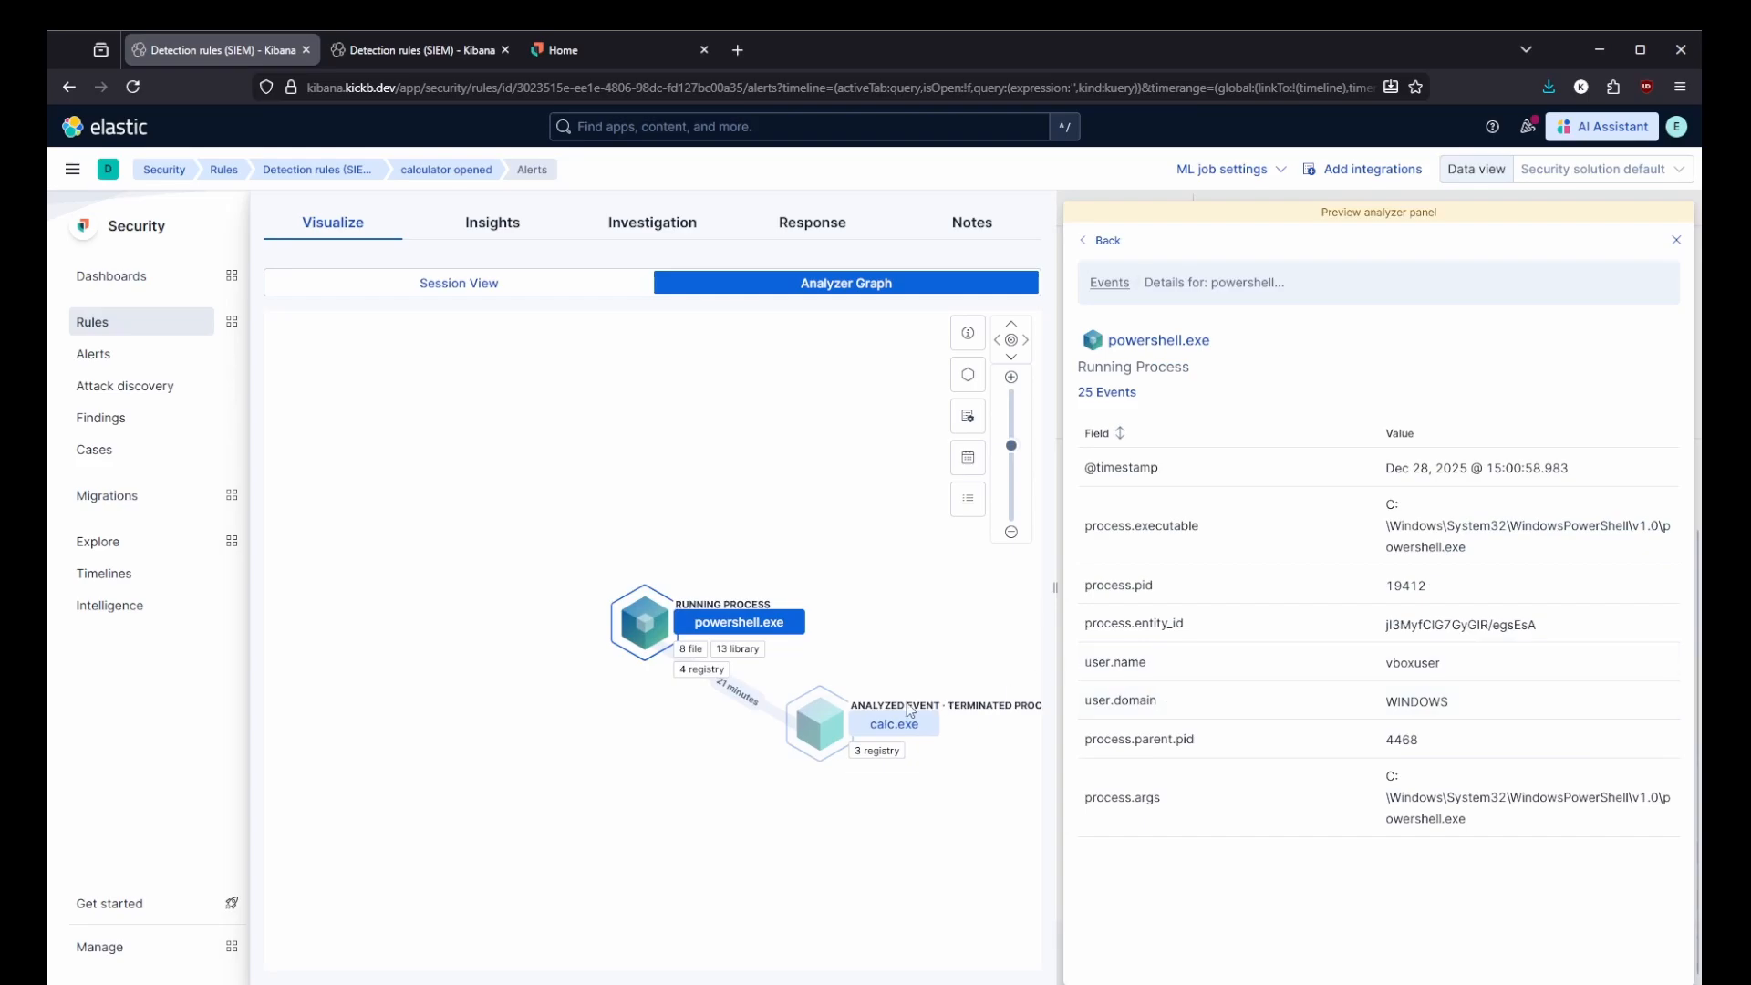
{"action": "left_click", "coordinate": [813, 727]}
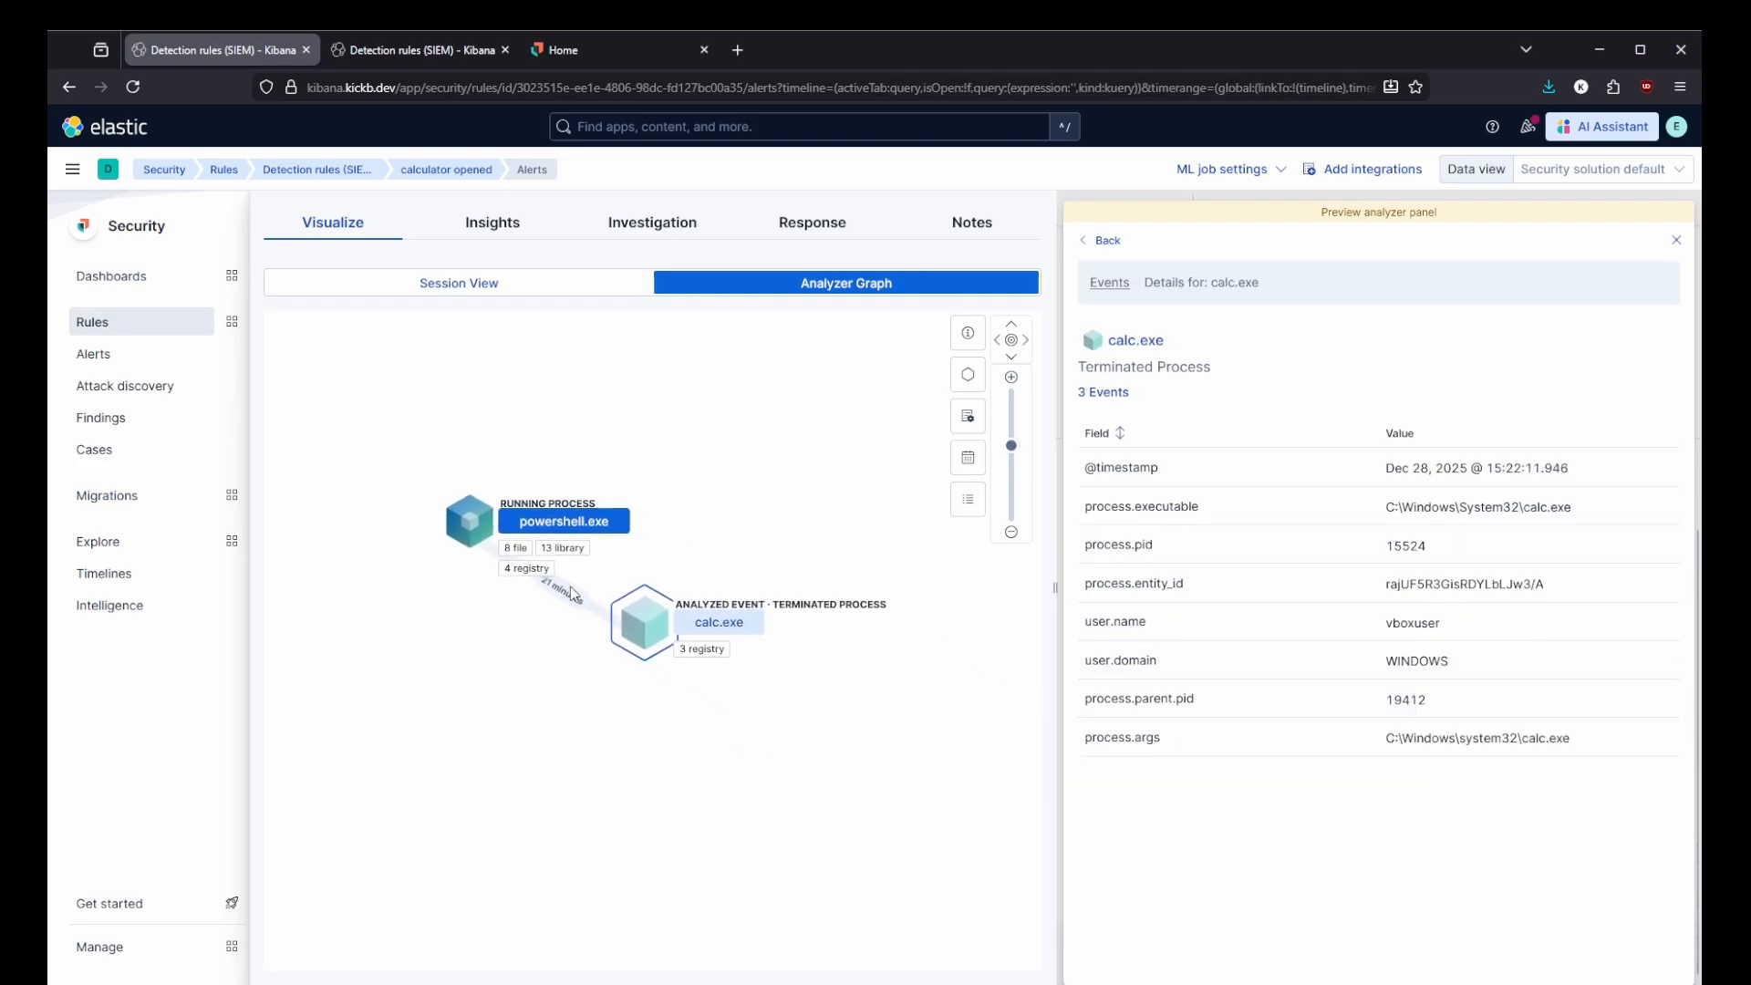
{"action": "left_click_drag", "start_coordinate": [555, 591], "coordinate": [590, 602]}
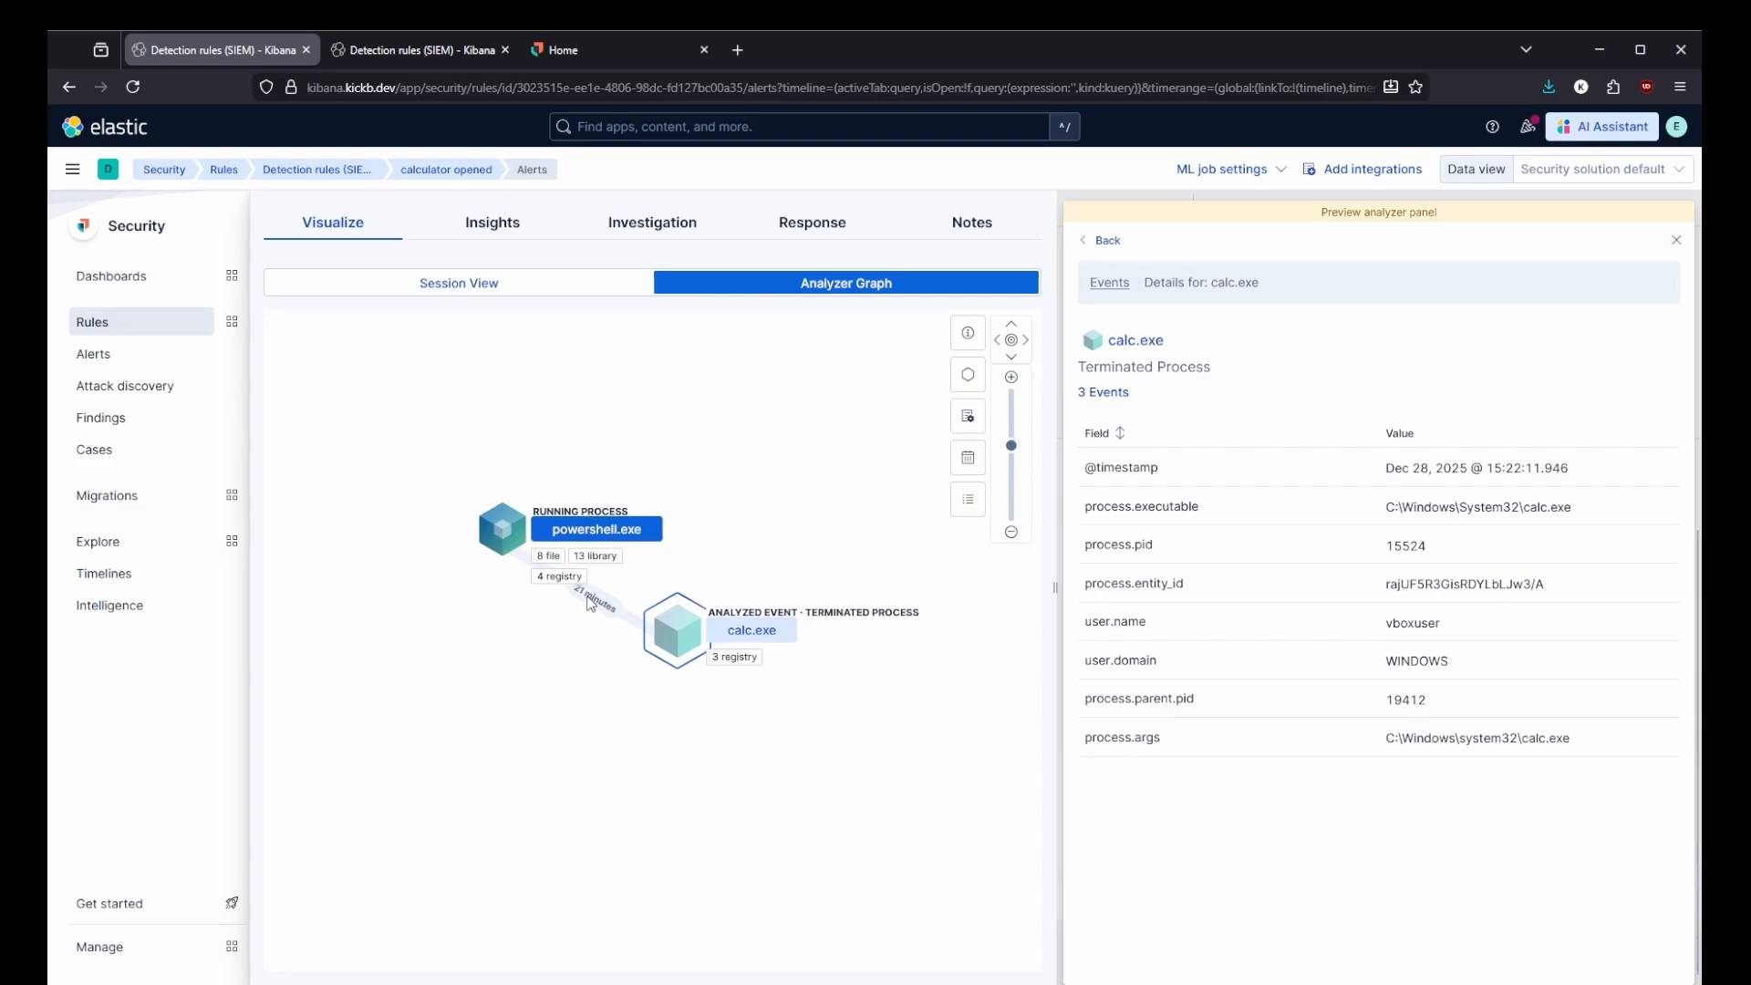
{"action": "left_click", "coordinate": [568, 582]}
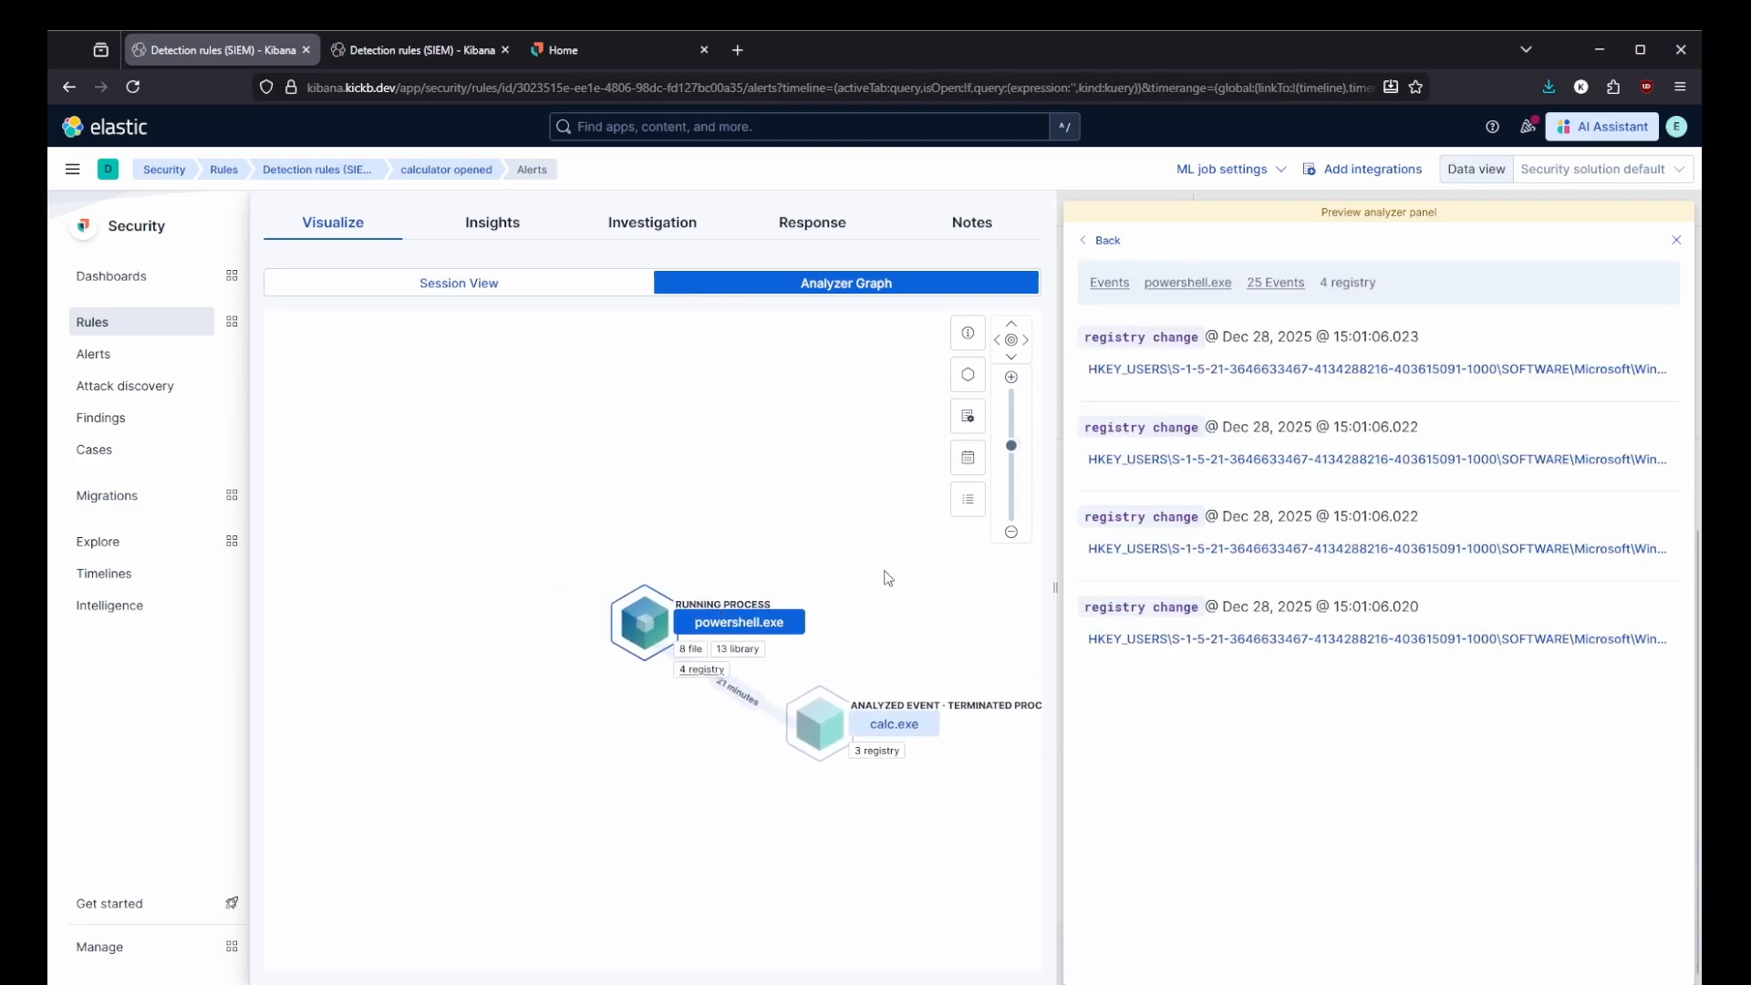
{"action": "left_click", "coordinate": [693, 649]}
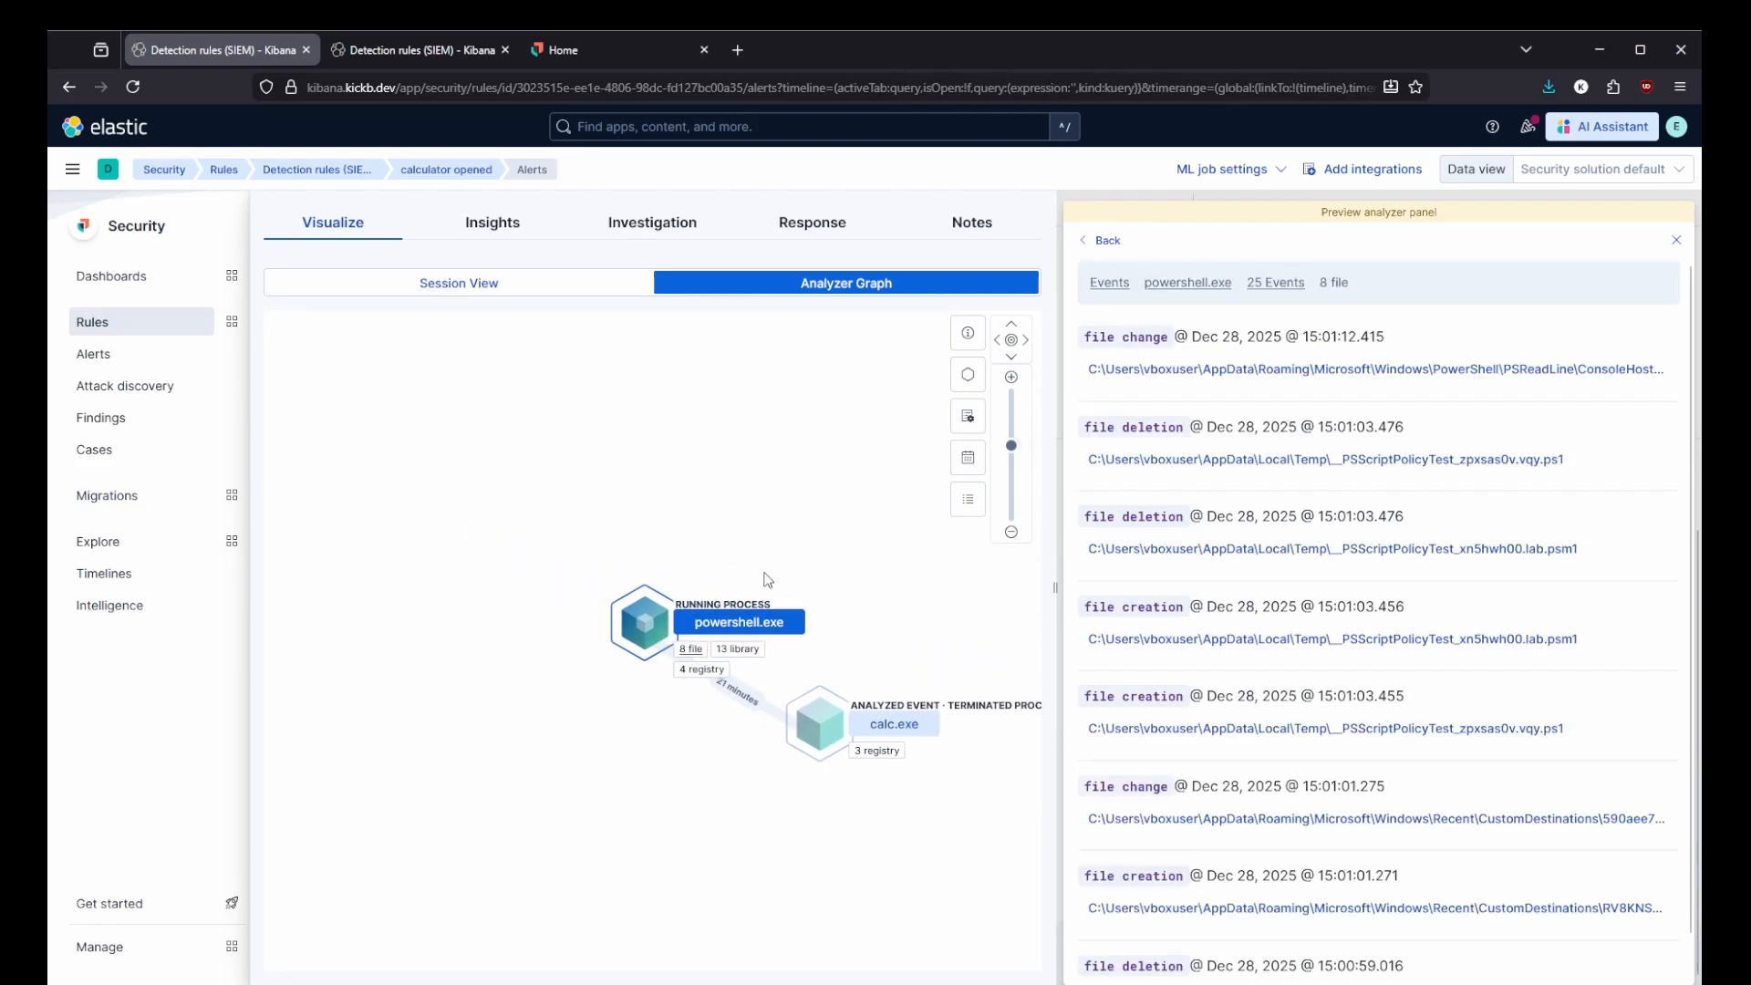
Examine the alert's entity insights and expand the user's additional IP addresses.
{"action": "left_click", "coordinate": [489, 235]}
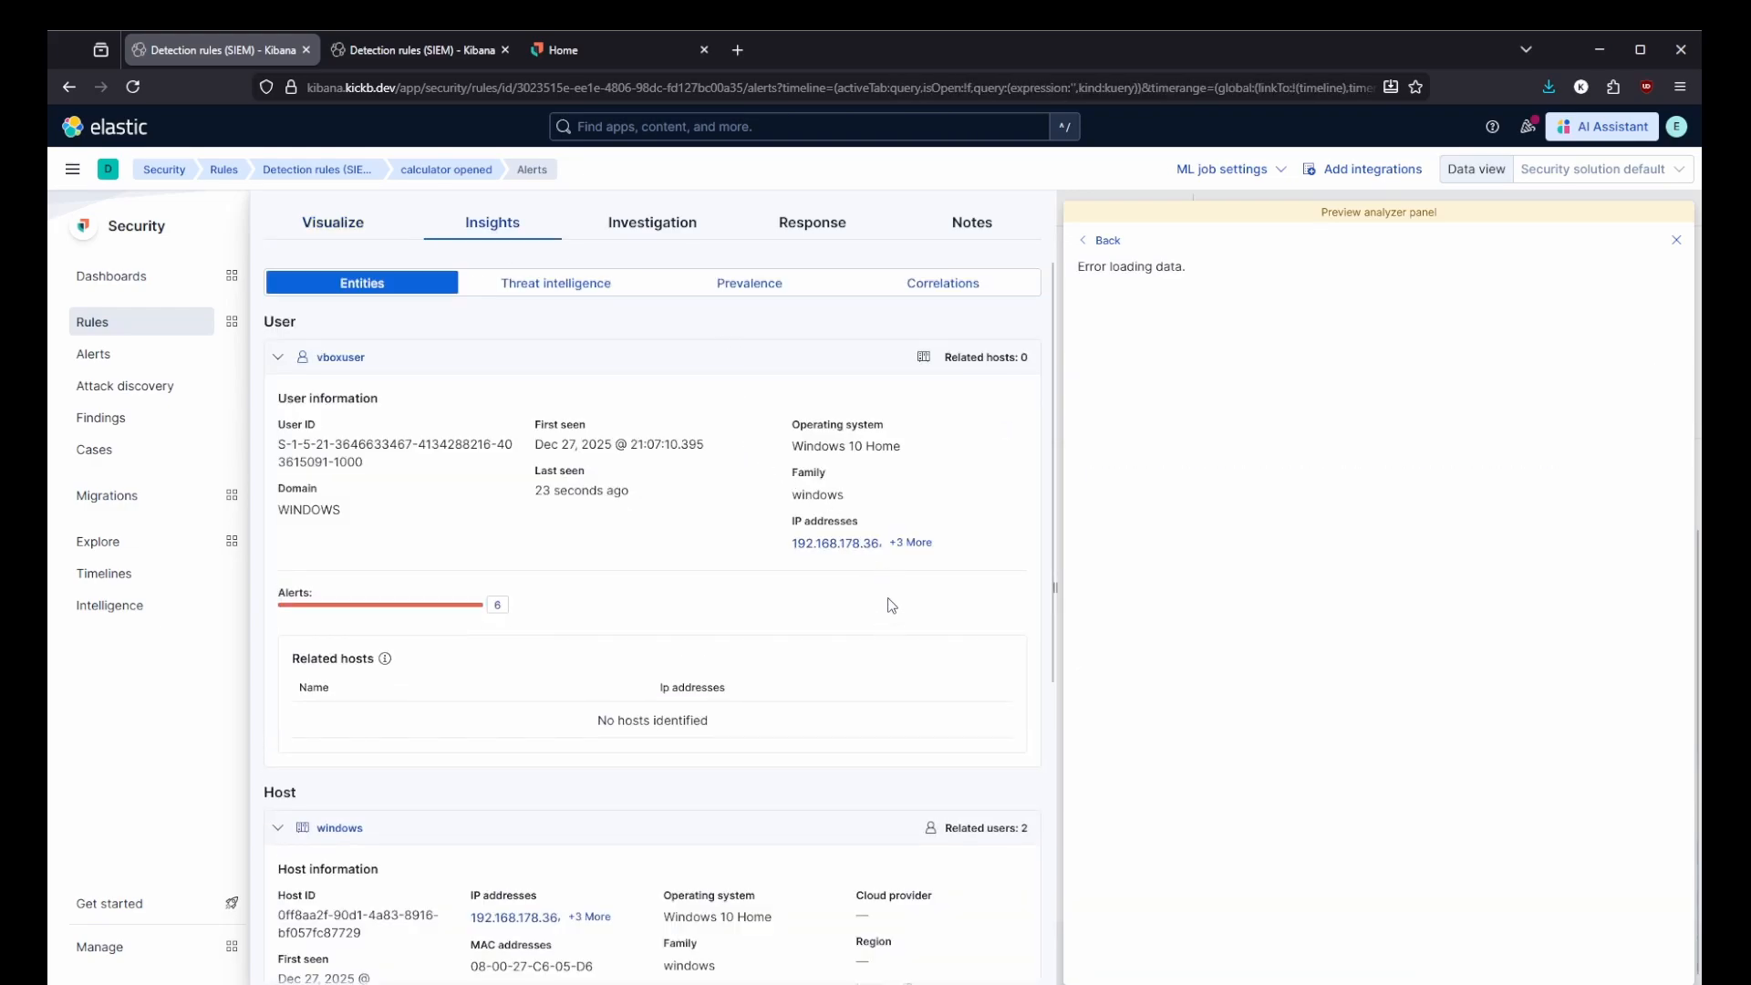
{"action": "left_click", "coordinate": [910, 543]}
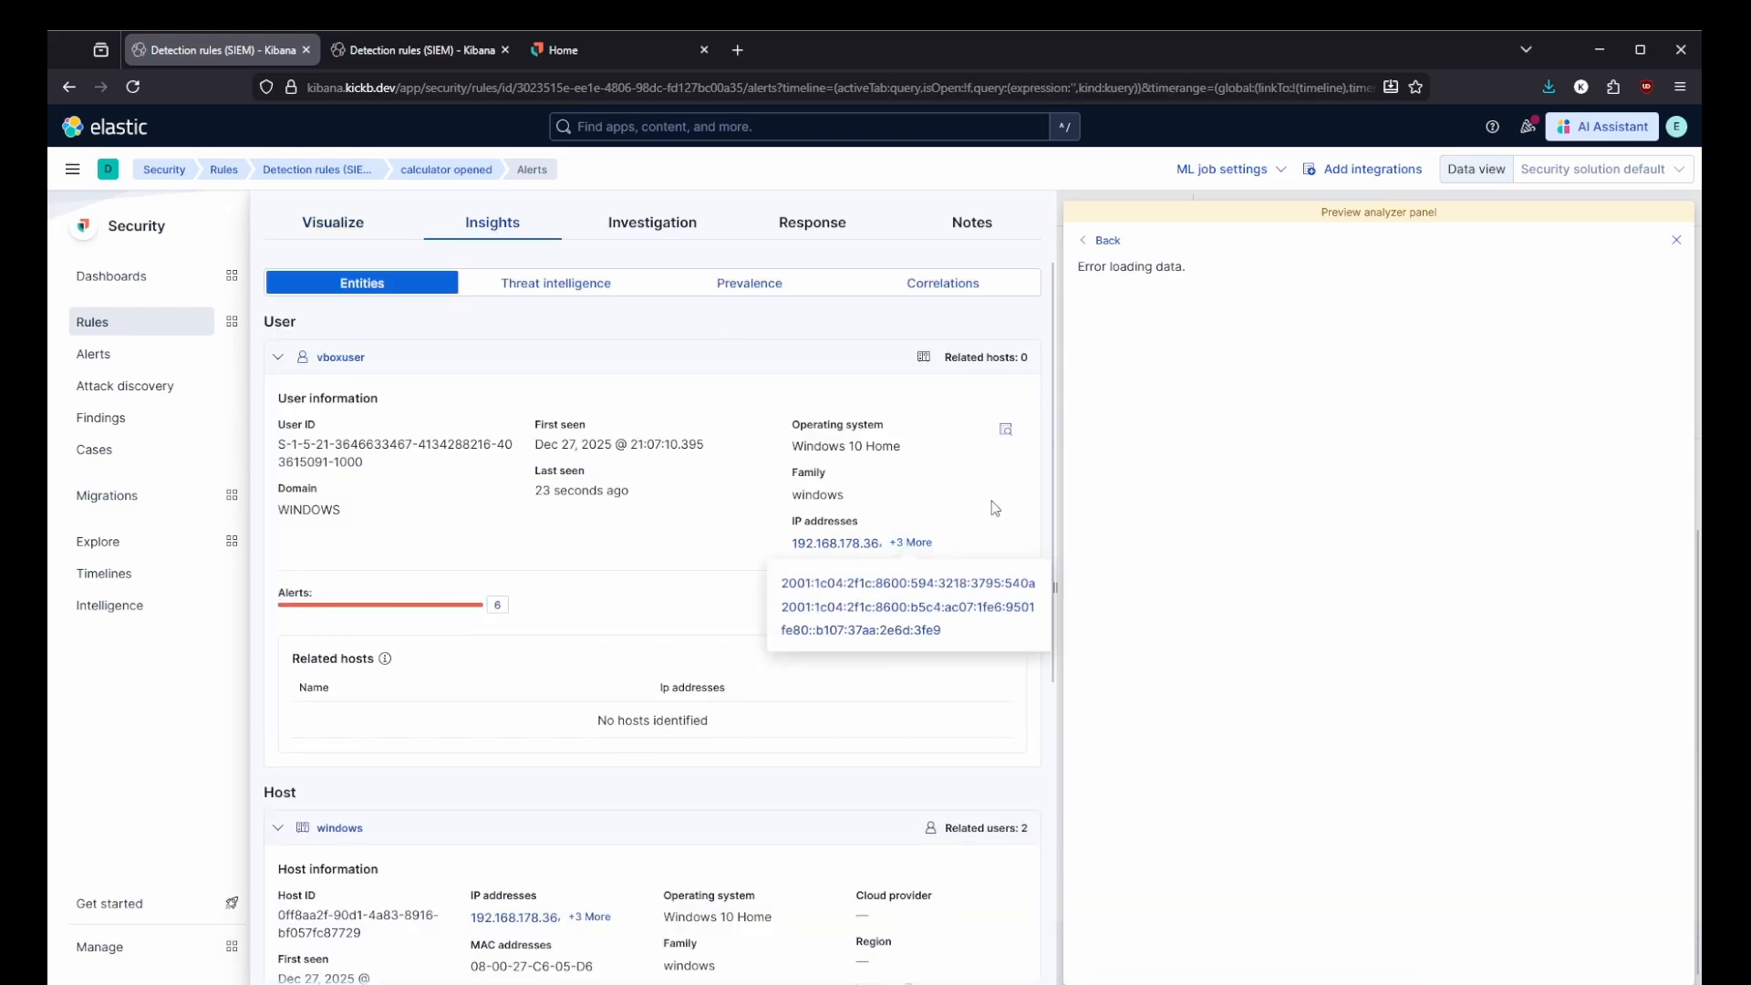
Examine the windows host's information and related users in the alert's entity insights.
{"action": "scroll", "coordinate": [904, 575], "scroll_direction": "down", "scroll_amount": 2}
{"action": "scroll", "coordinate": [903, 576], "scroll_direction": "down", "scroll_amount": 3}
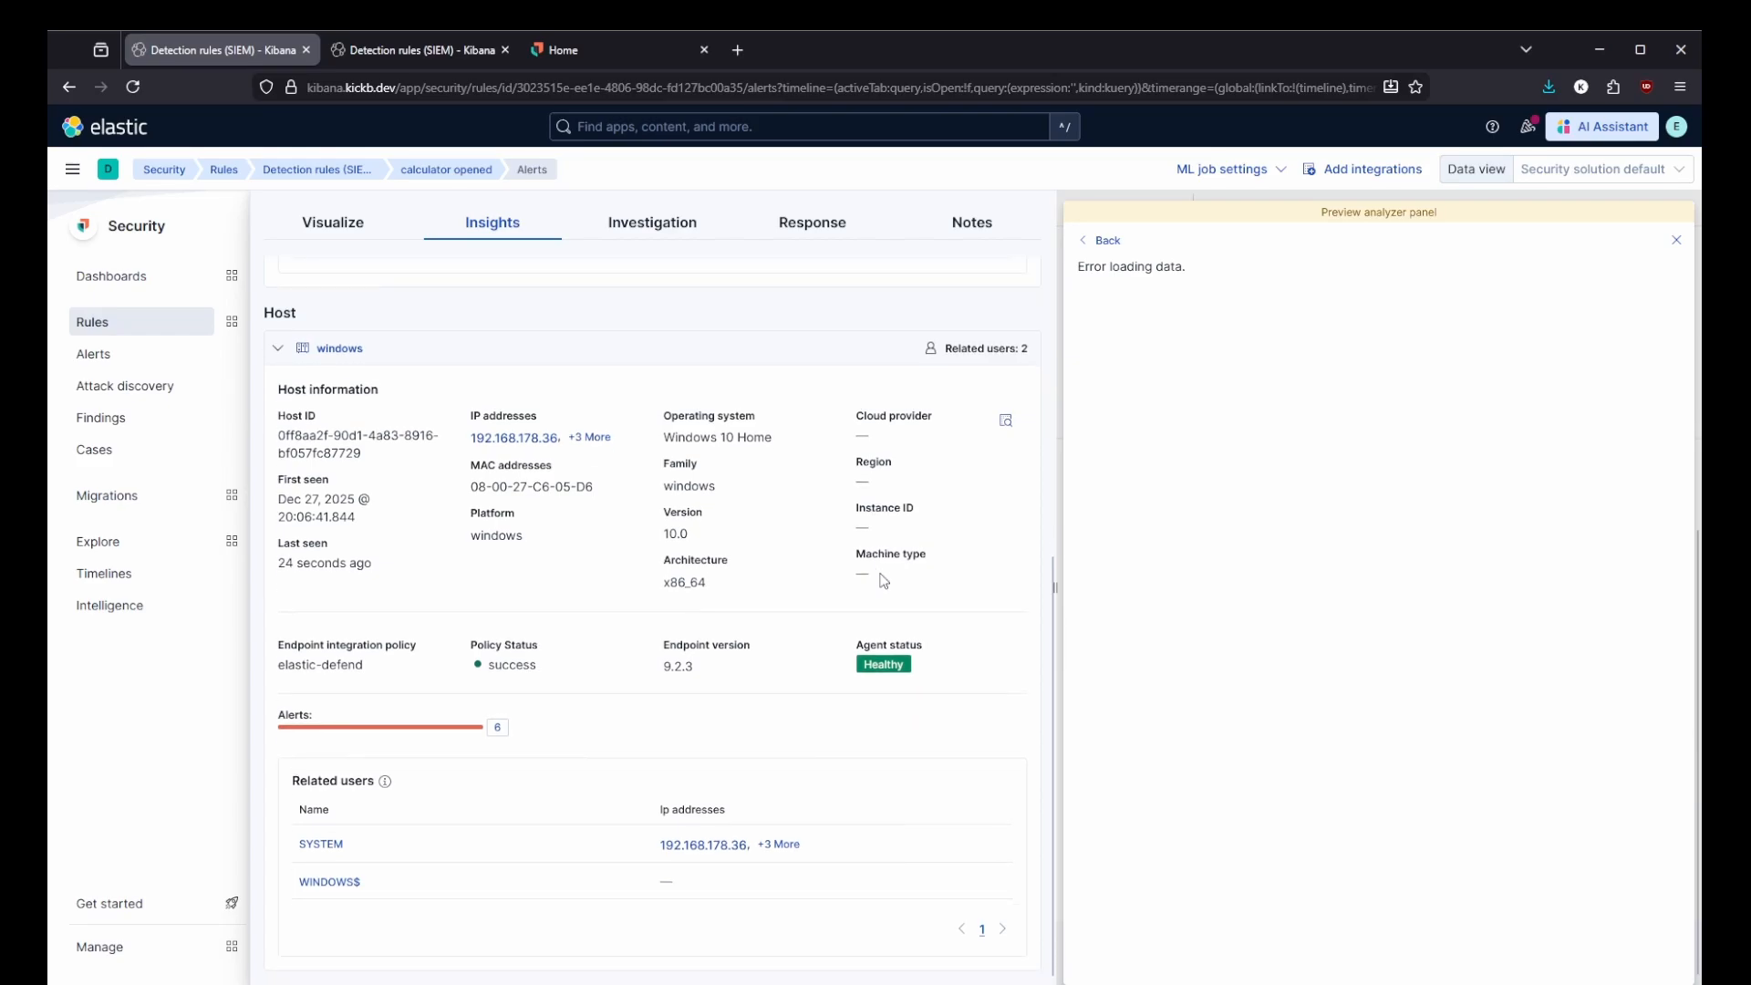
{"action": "scroll", "coordinate": [710, 810], "scroll_direction": "up", "scroll_amount": 3}
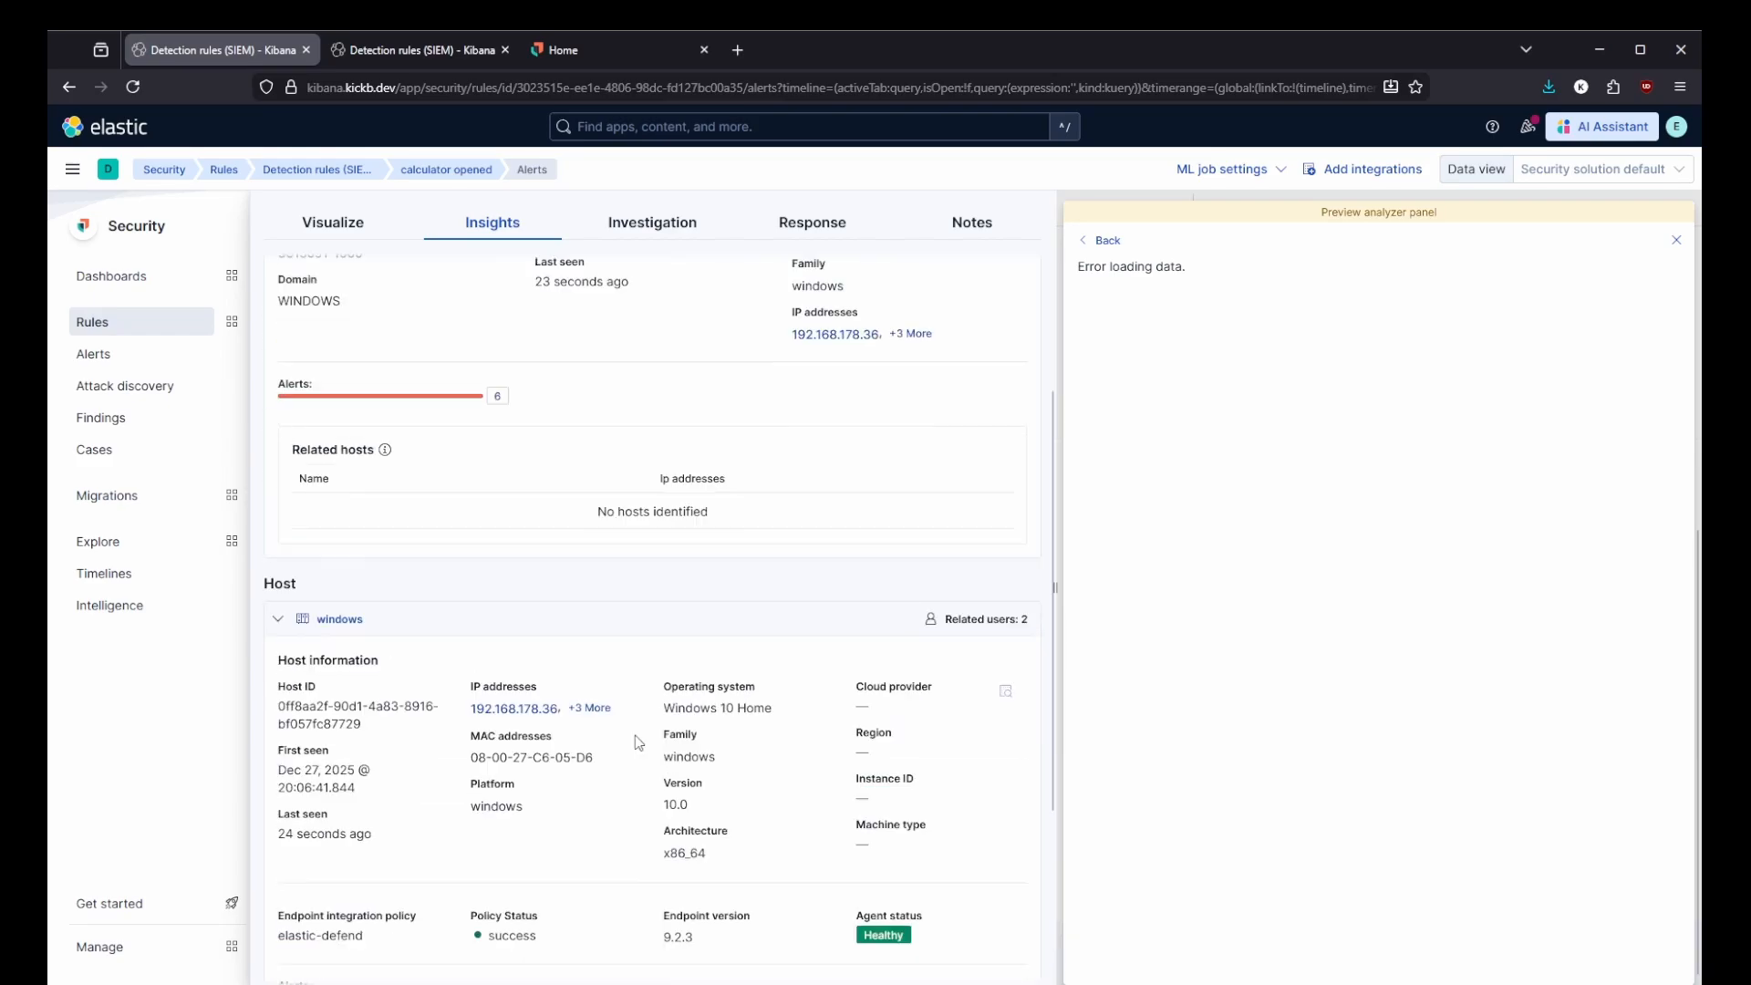
On the Alerts page, add the note "im working on this one, it was just an admin changing something" to the 15:23:33.192 alert and close its details.
{"action": "left_click", "coordinate": [91, 352]}
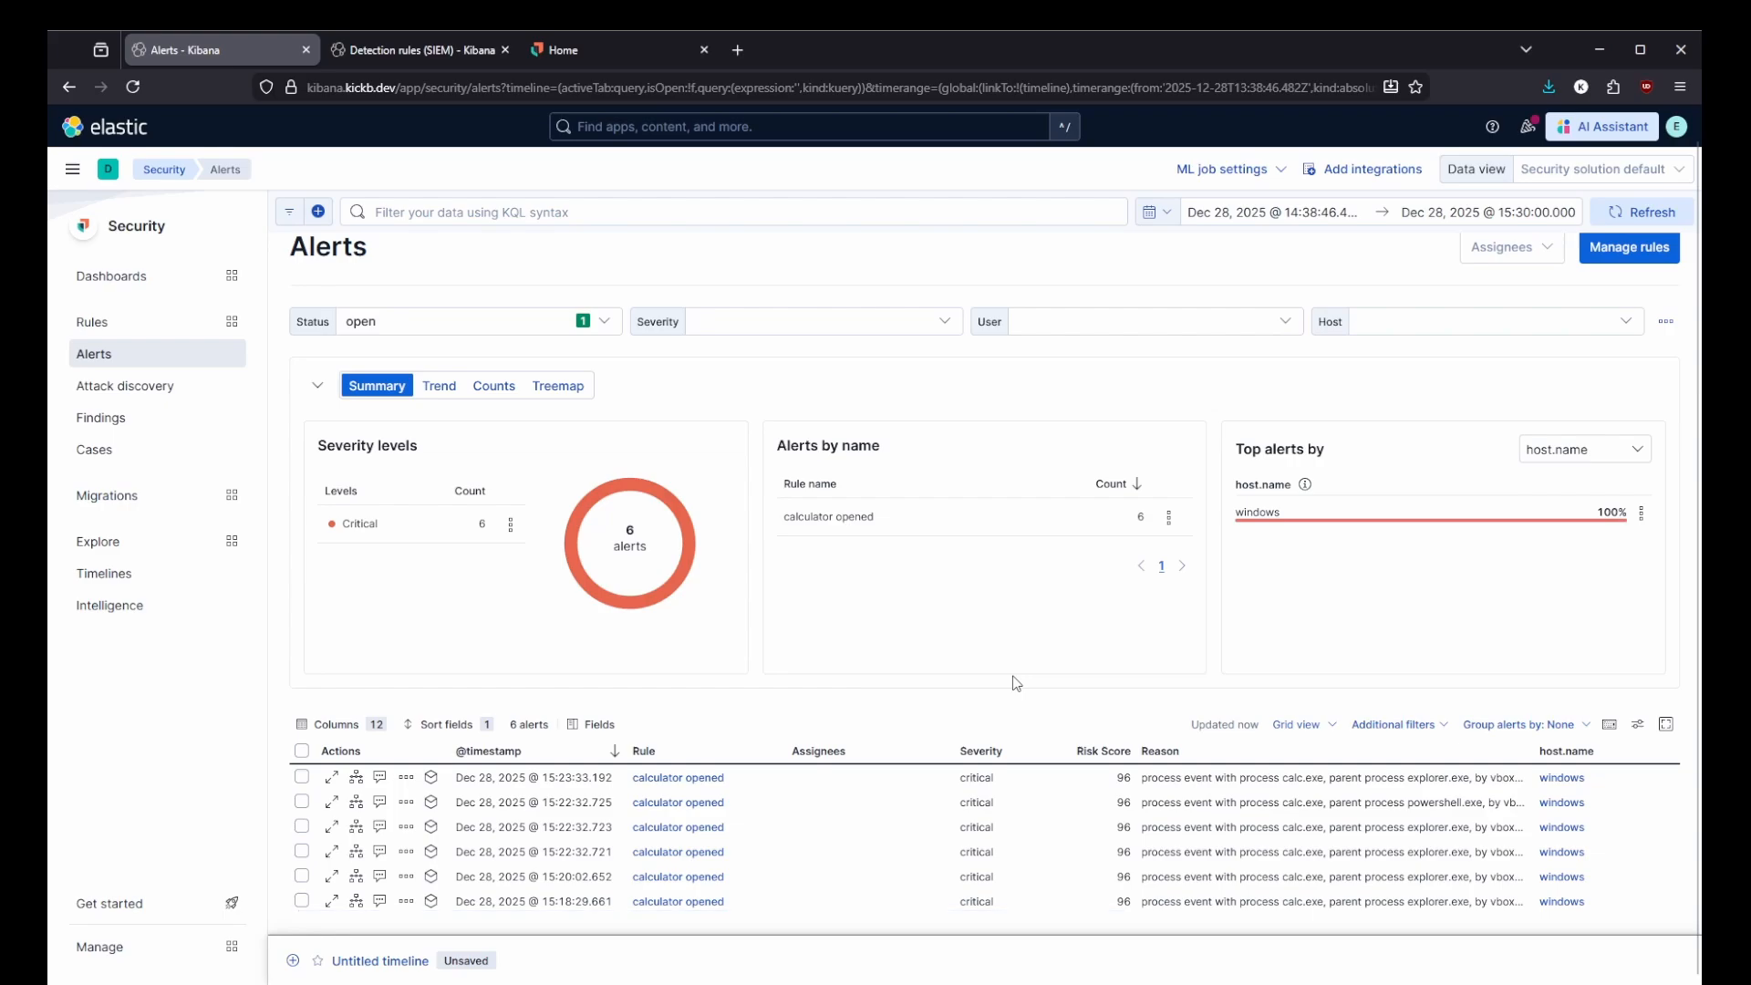
{"action": "left_click", "coordinate": [380, 777]}
{"action": "type", "text": "im w"}
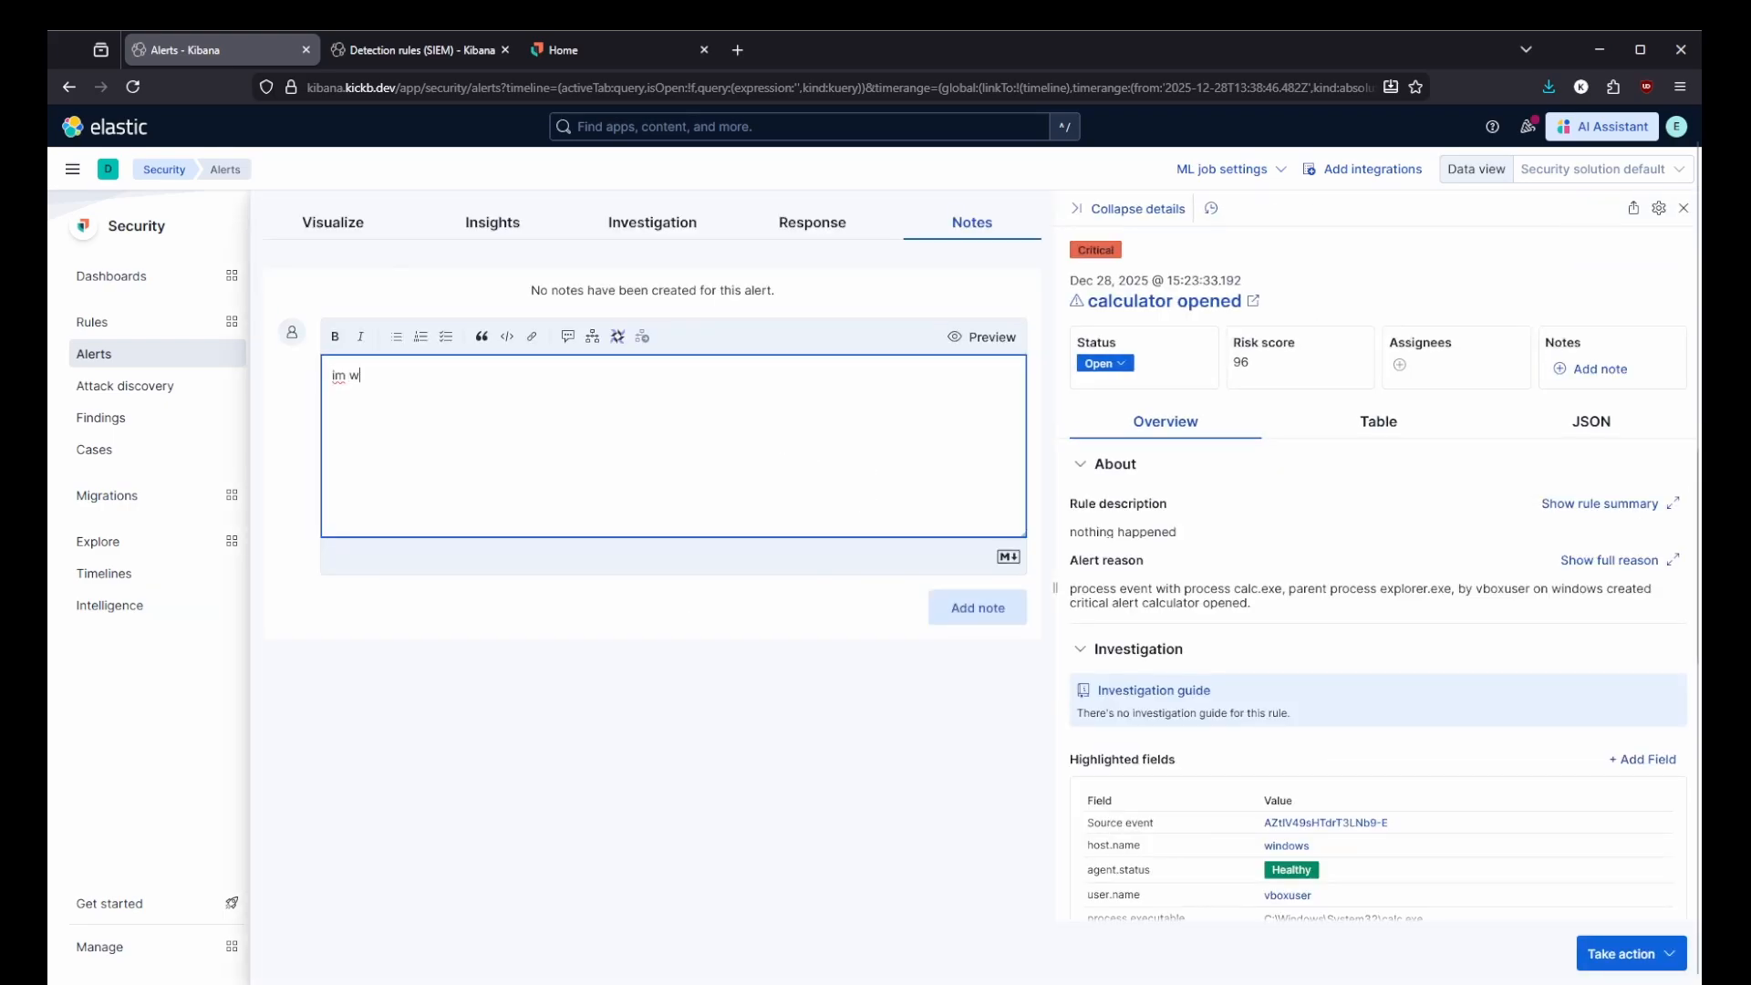
{"action": "type", "text": "orking on this one, it was just an admin changing something"}
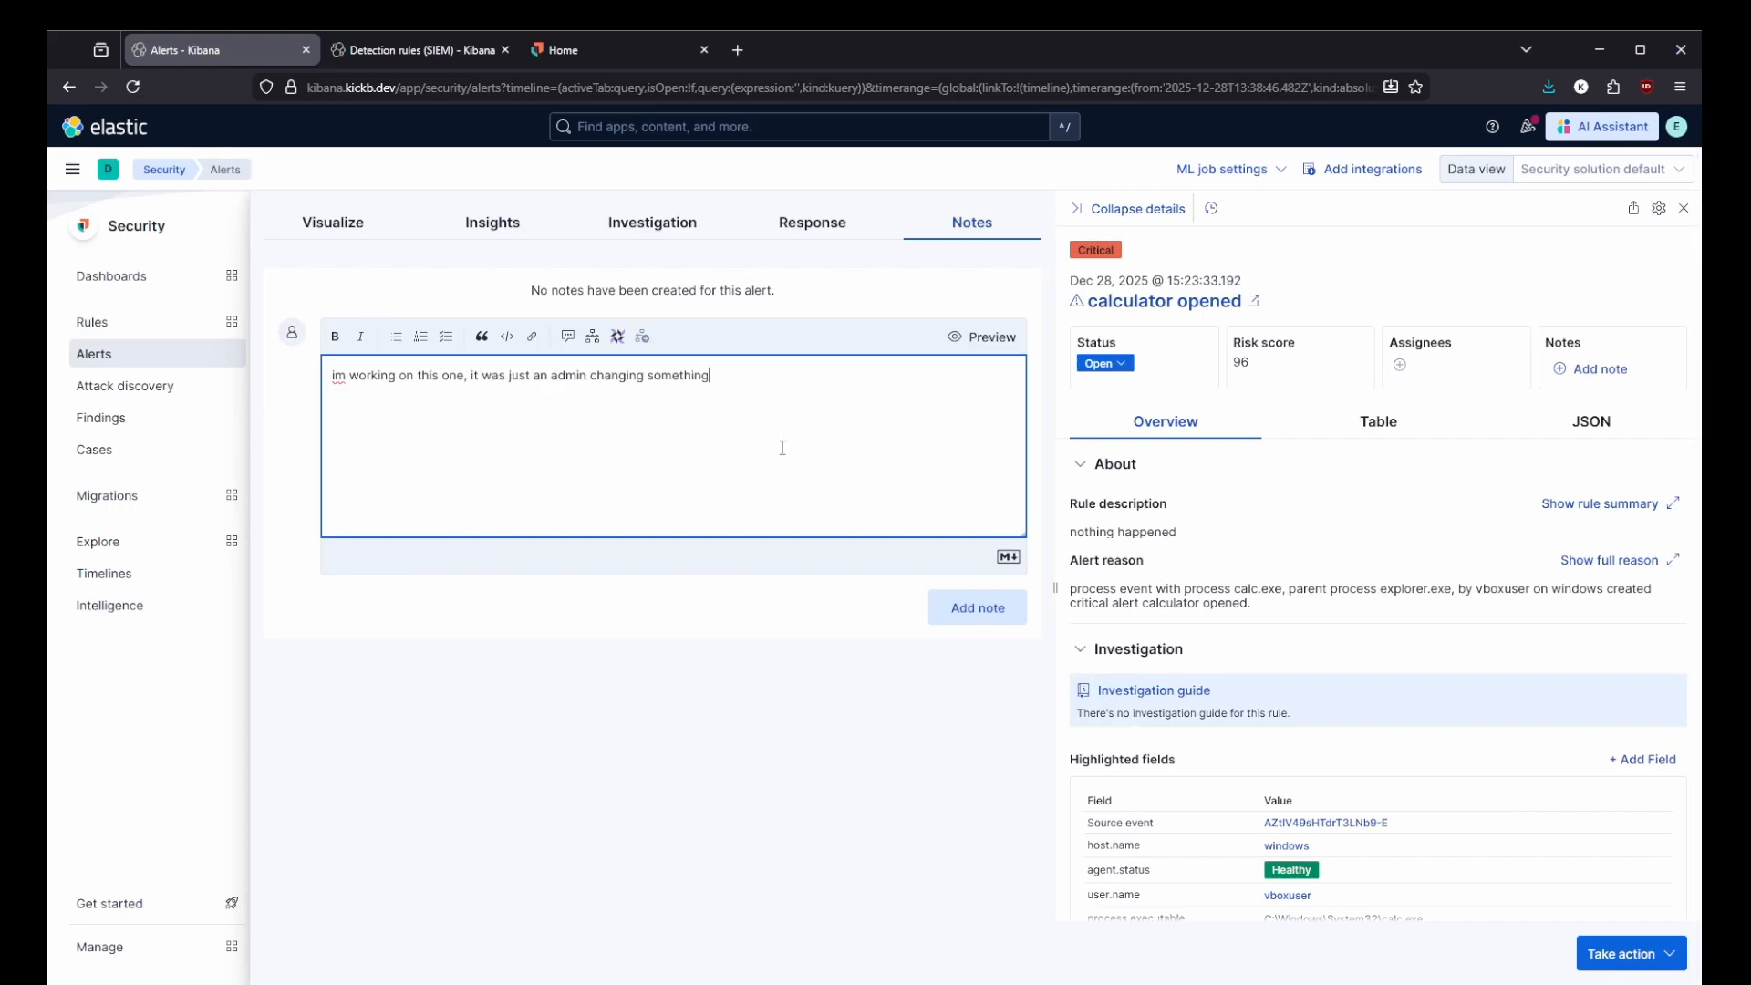
{"action": "left_click", "coordinate": [987, 617]}
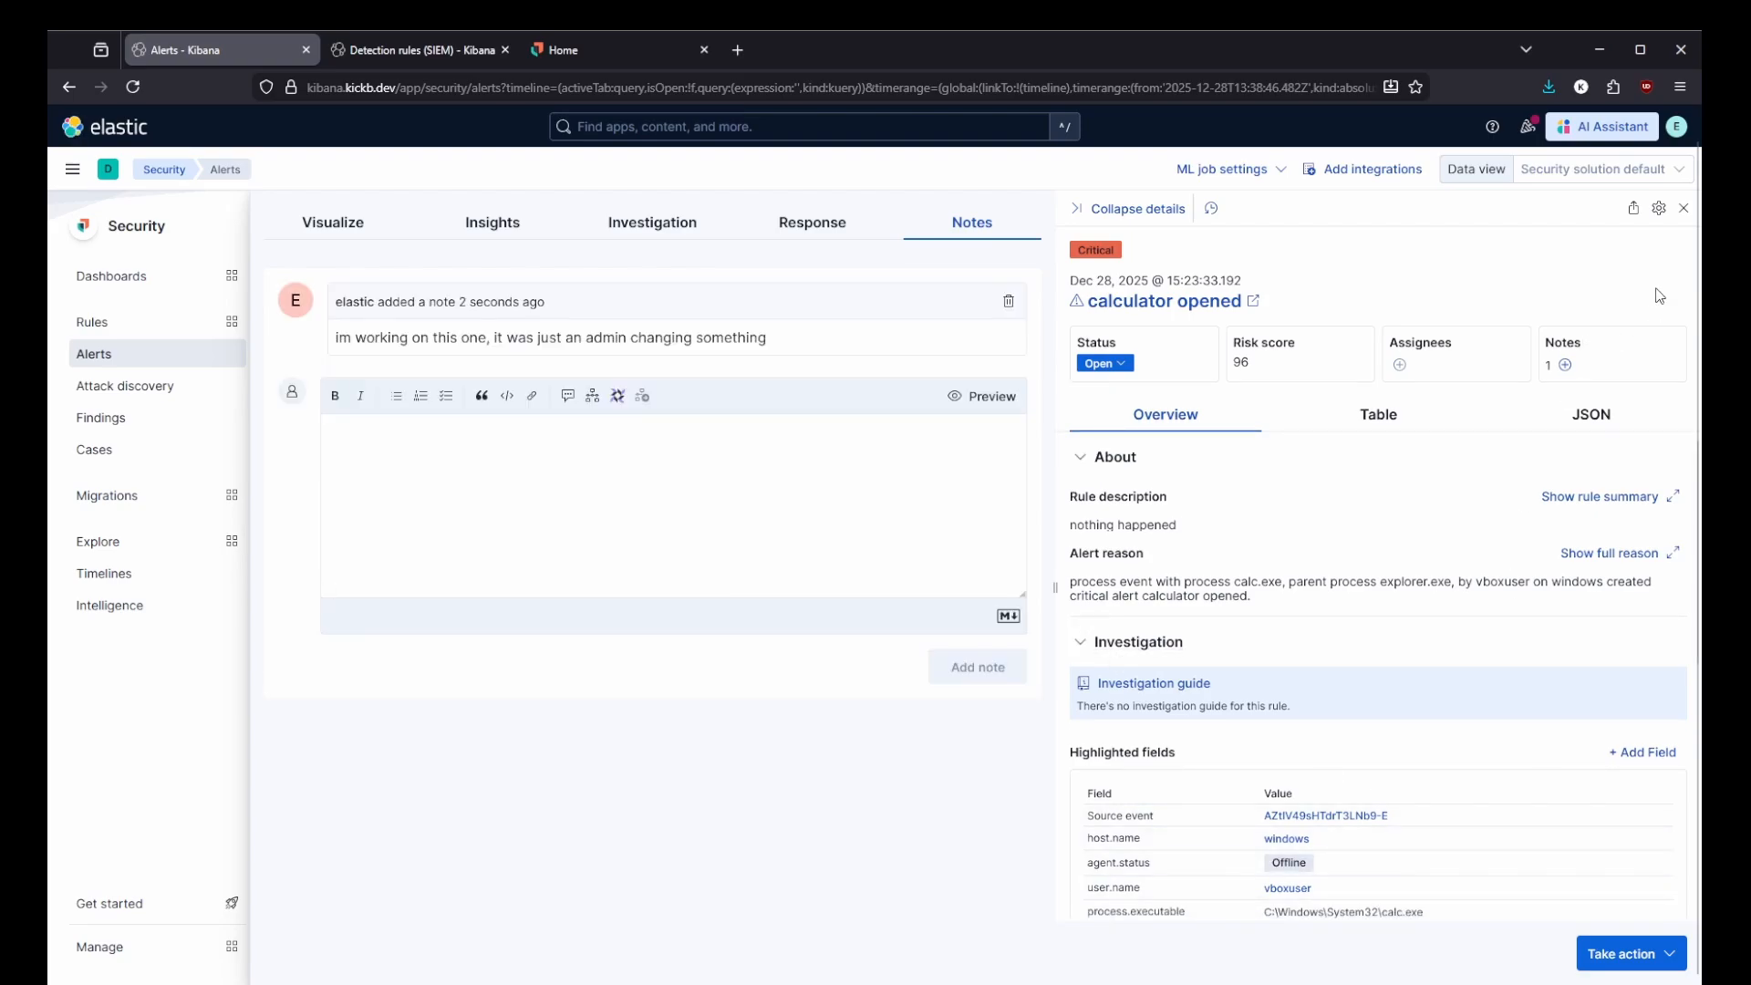
{"action": "left_click", "coordinate": [1619, 953]}
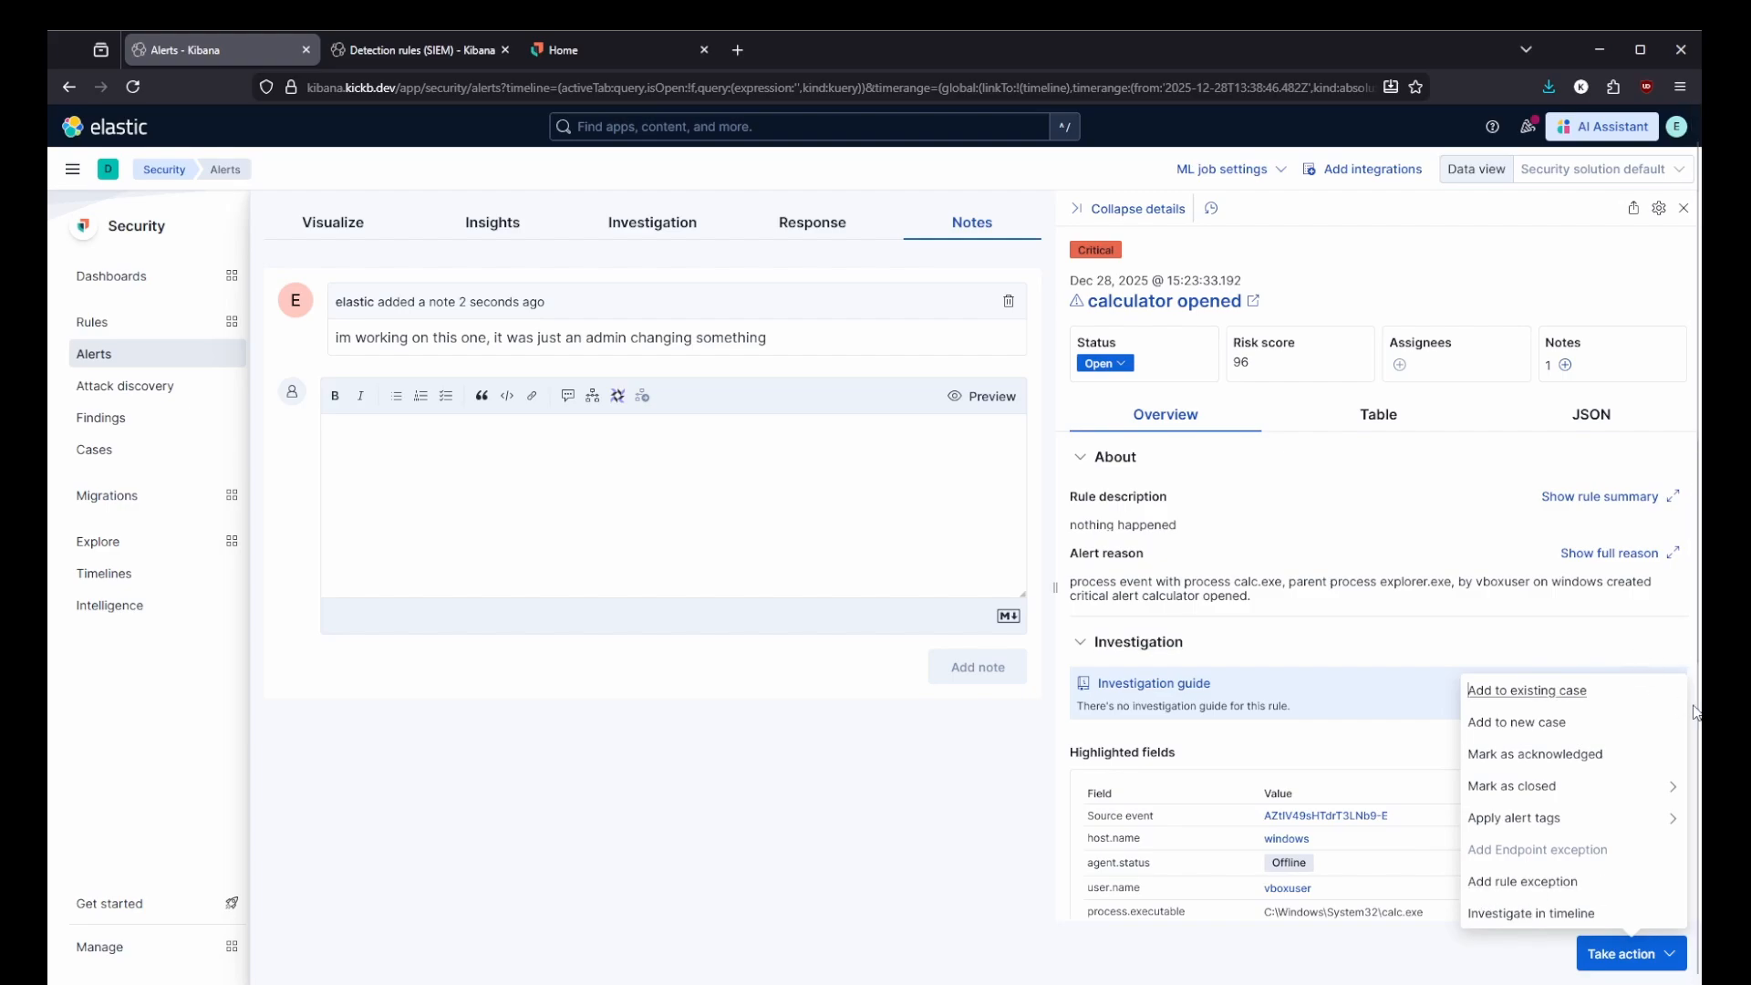
{"action": "left_click", "coordinate": [1684, 215]}
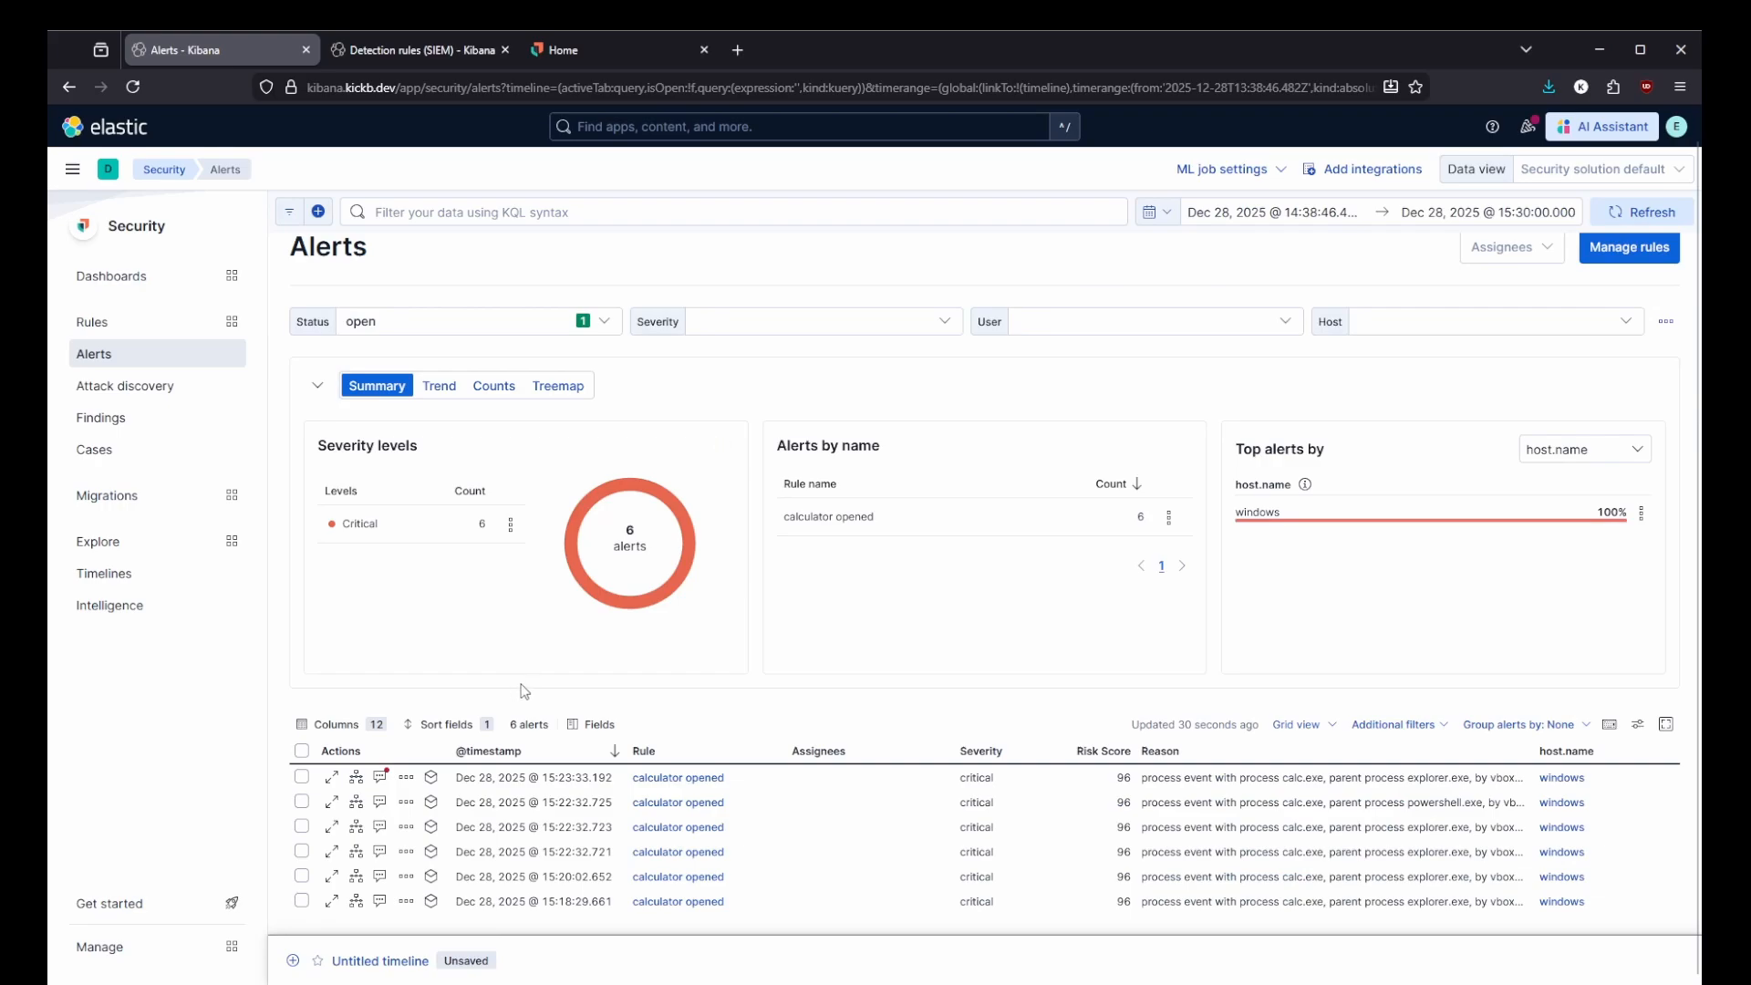
Reopen the notes of the 15:23:33.192 alert, review its response section and available actions, and close the details.
{"action": "left_click", "coordinate": [380, 777]}
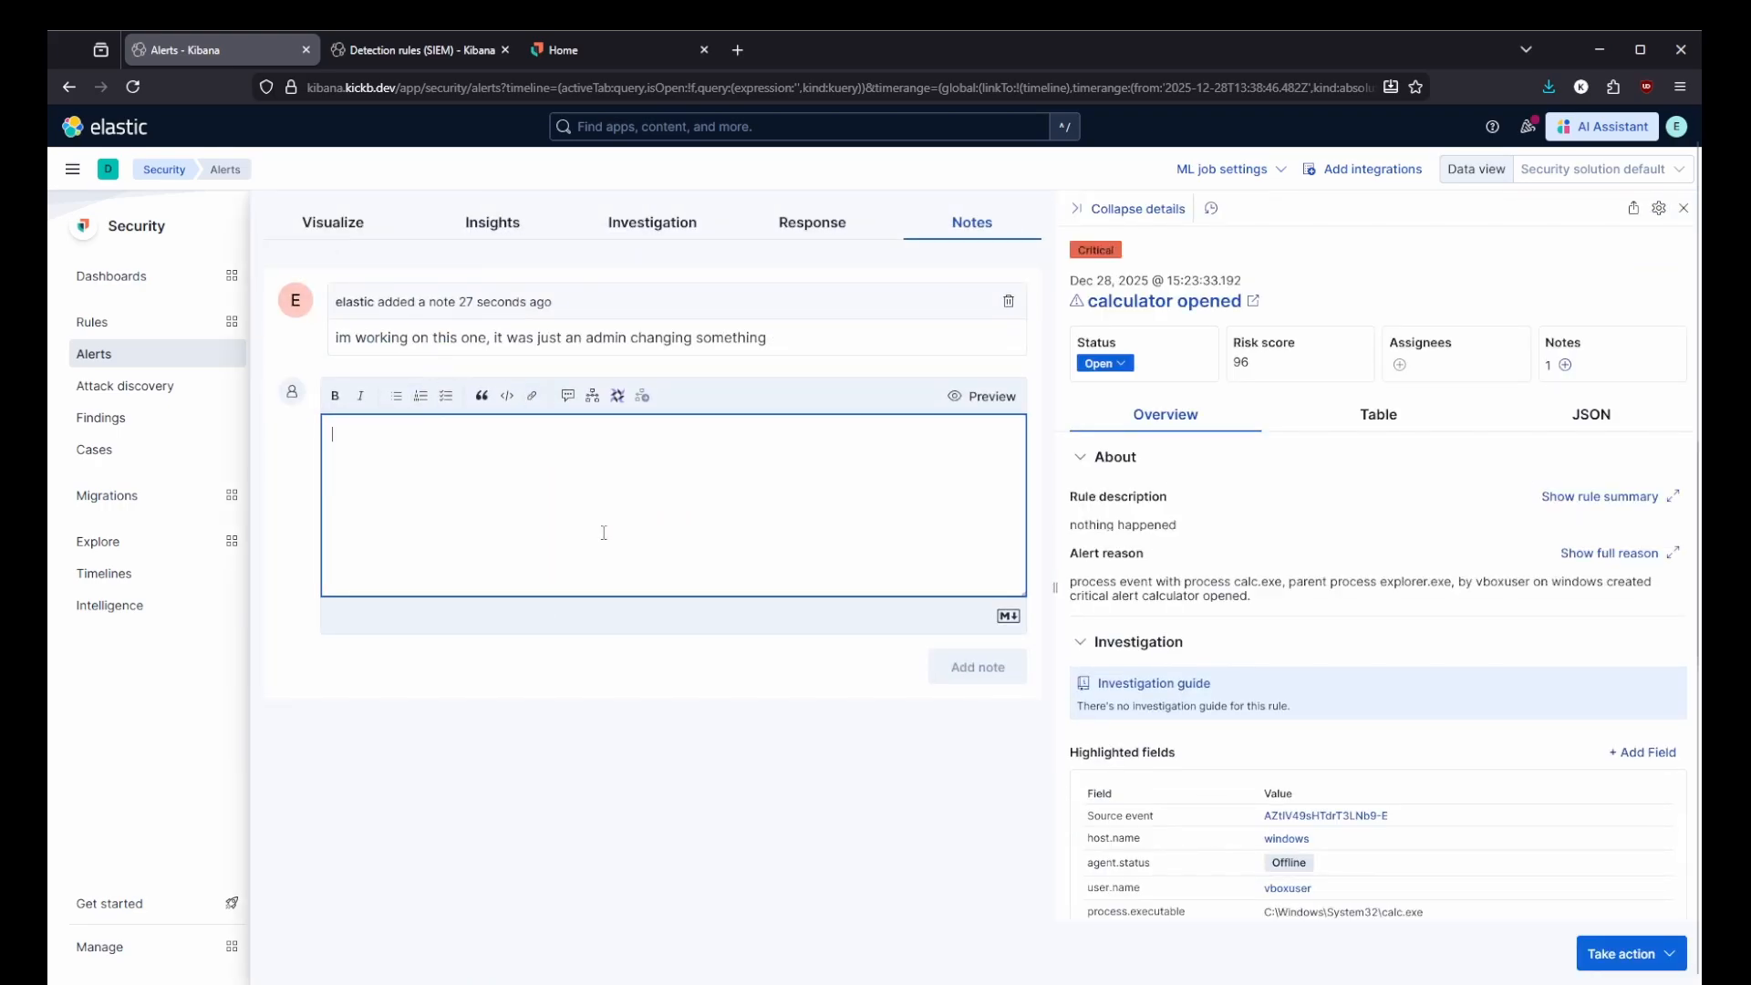
{"action": "scroll", "coordinate": [1387, 493], "scroll_direction": "down", "scroll_amount": 5}
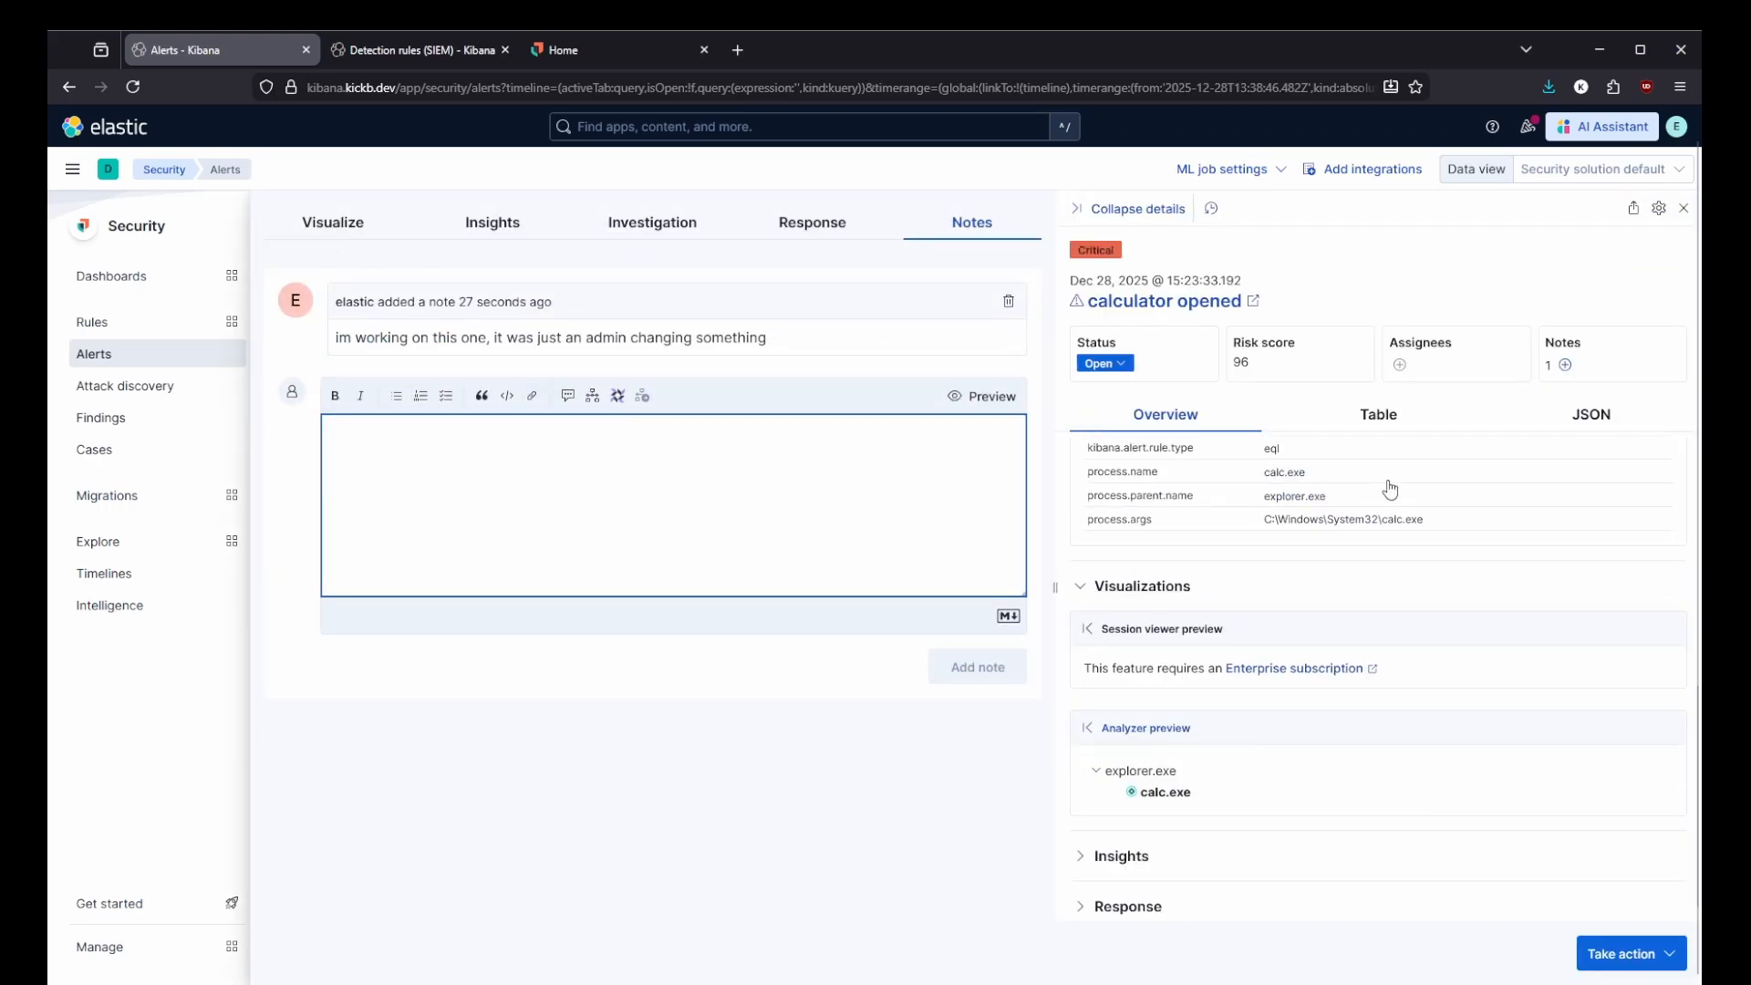
{"action": "left_click", "coordinate": [1083, 898]}
{"action": "left_click", "coordinate": [1347, 903]}
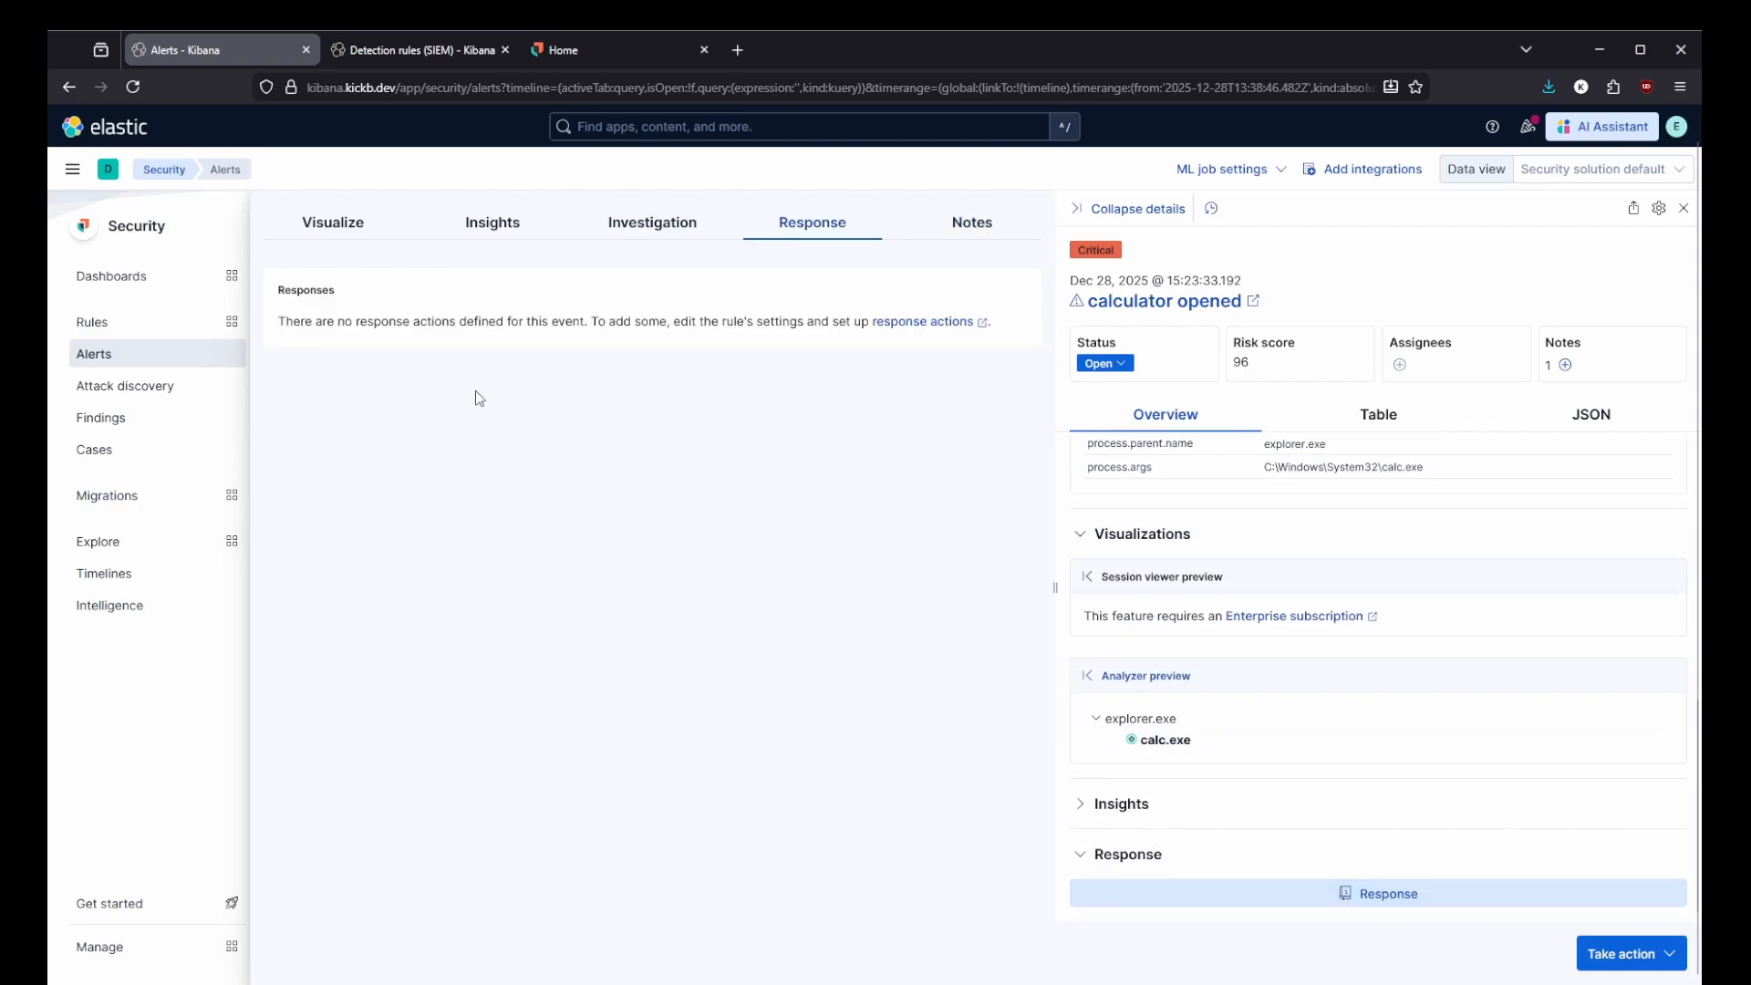
{"action": "left_click_drag", "start_coordinate": [444, 305], "coordinate": [518, 321]}
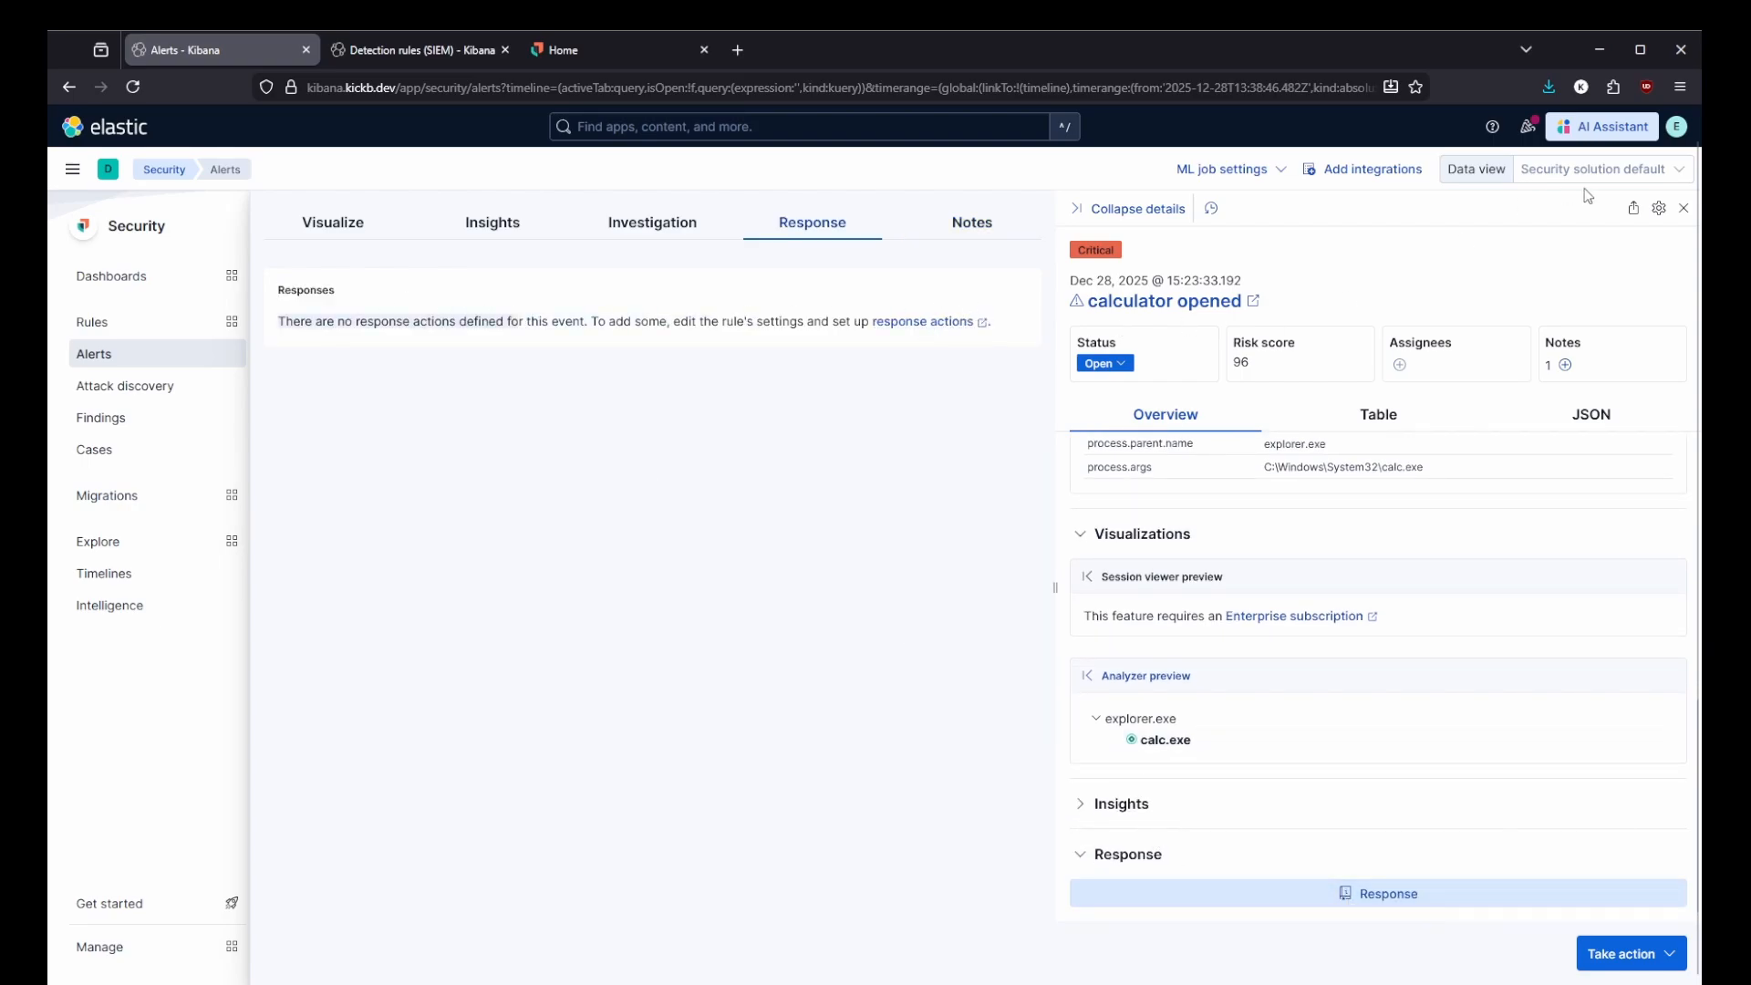
{"action": "left_click", "coordinate": [1623, 953]}
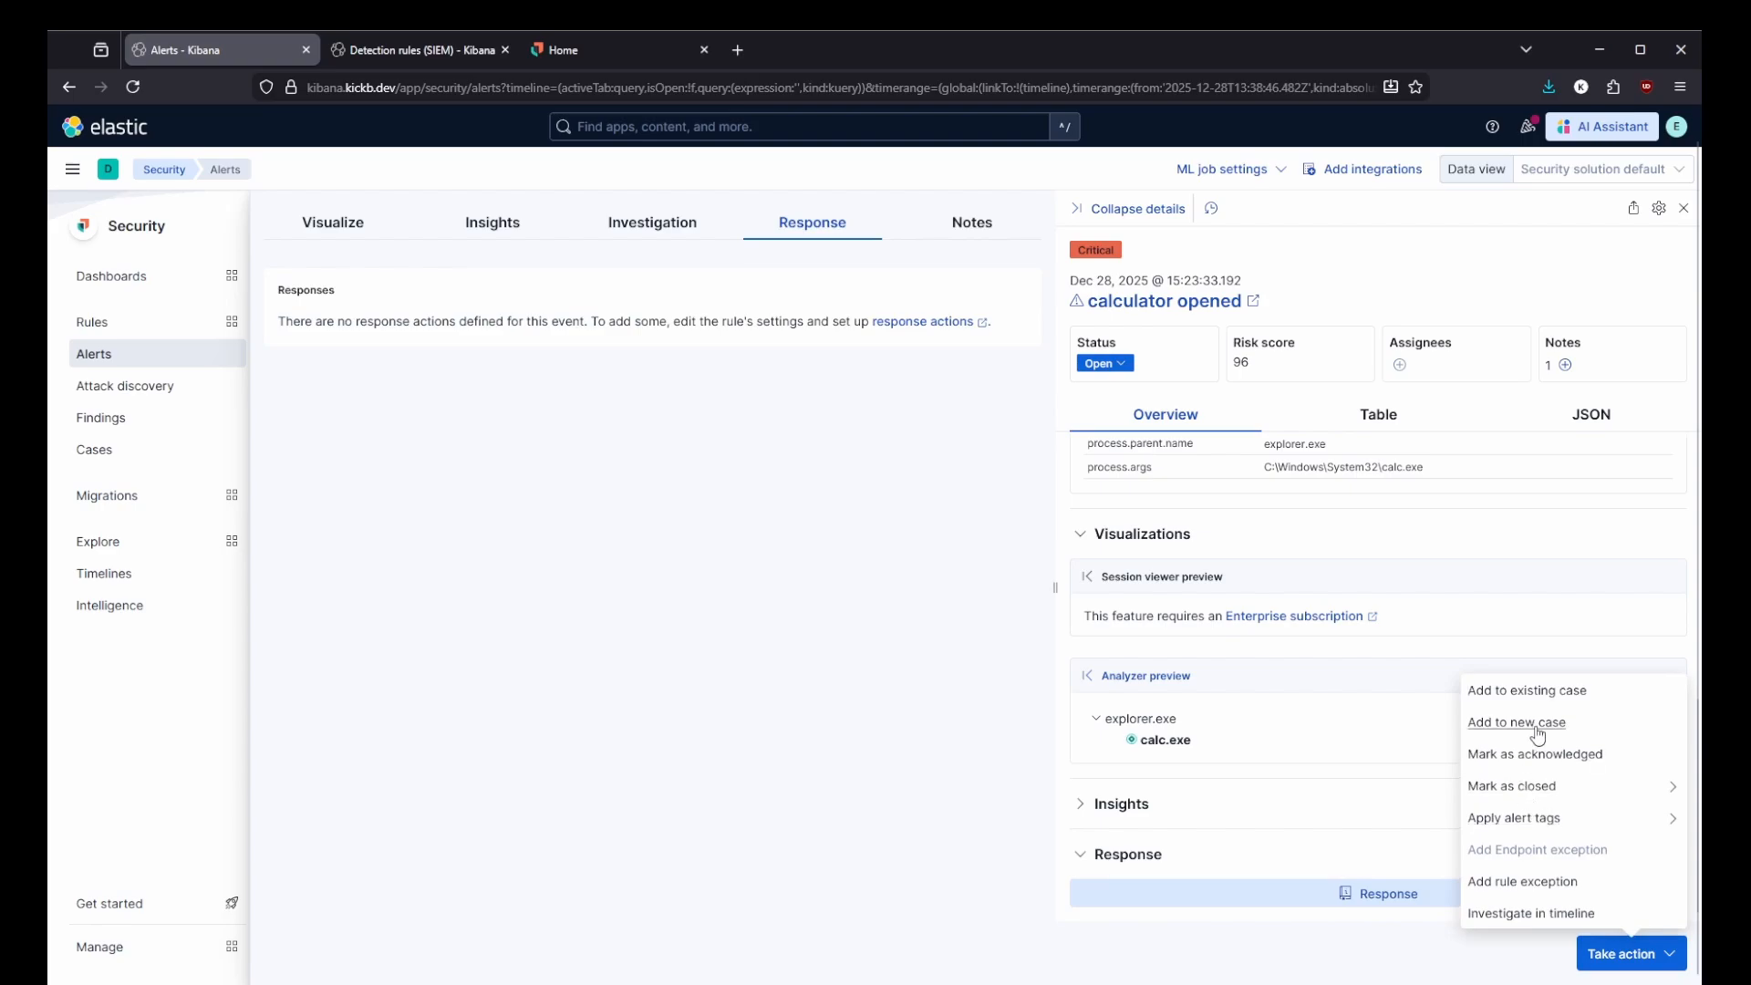
{"action": "left_click", "coordinate": [1682, 208]}
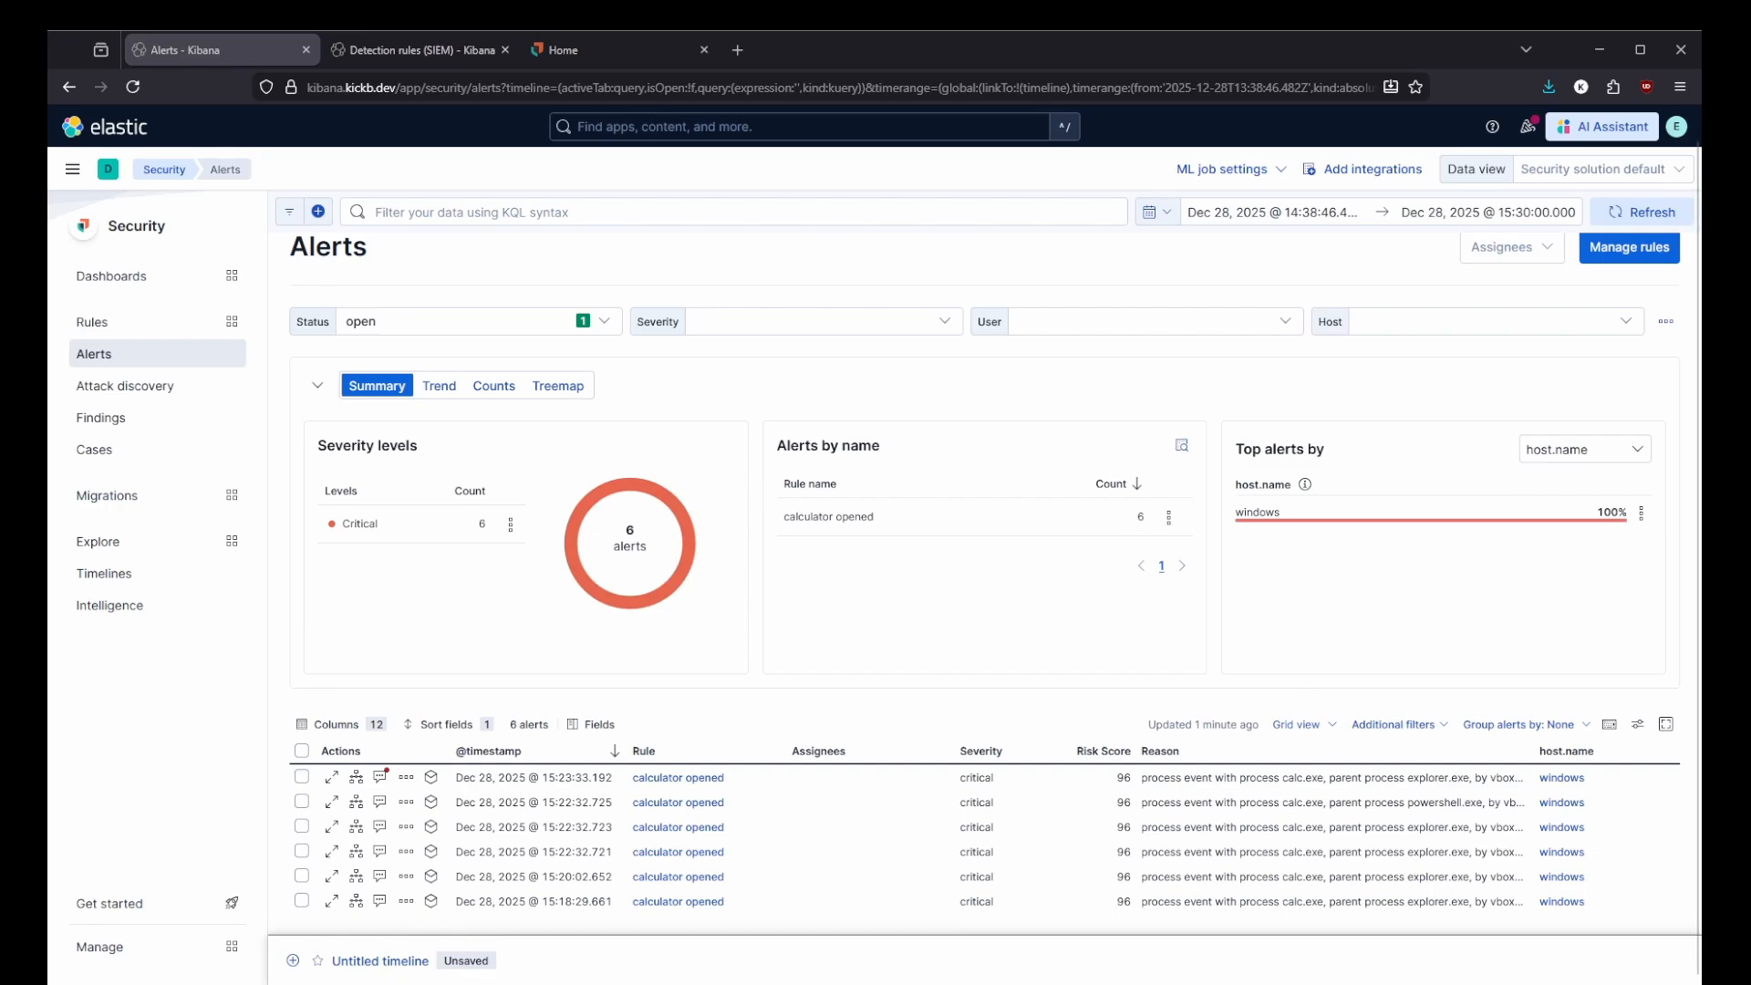
Open the detection rules list, clear the calc search and look through the installed rules.
{"action": "left_click", "coordinate": [92, 322]}
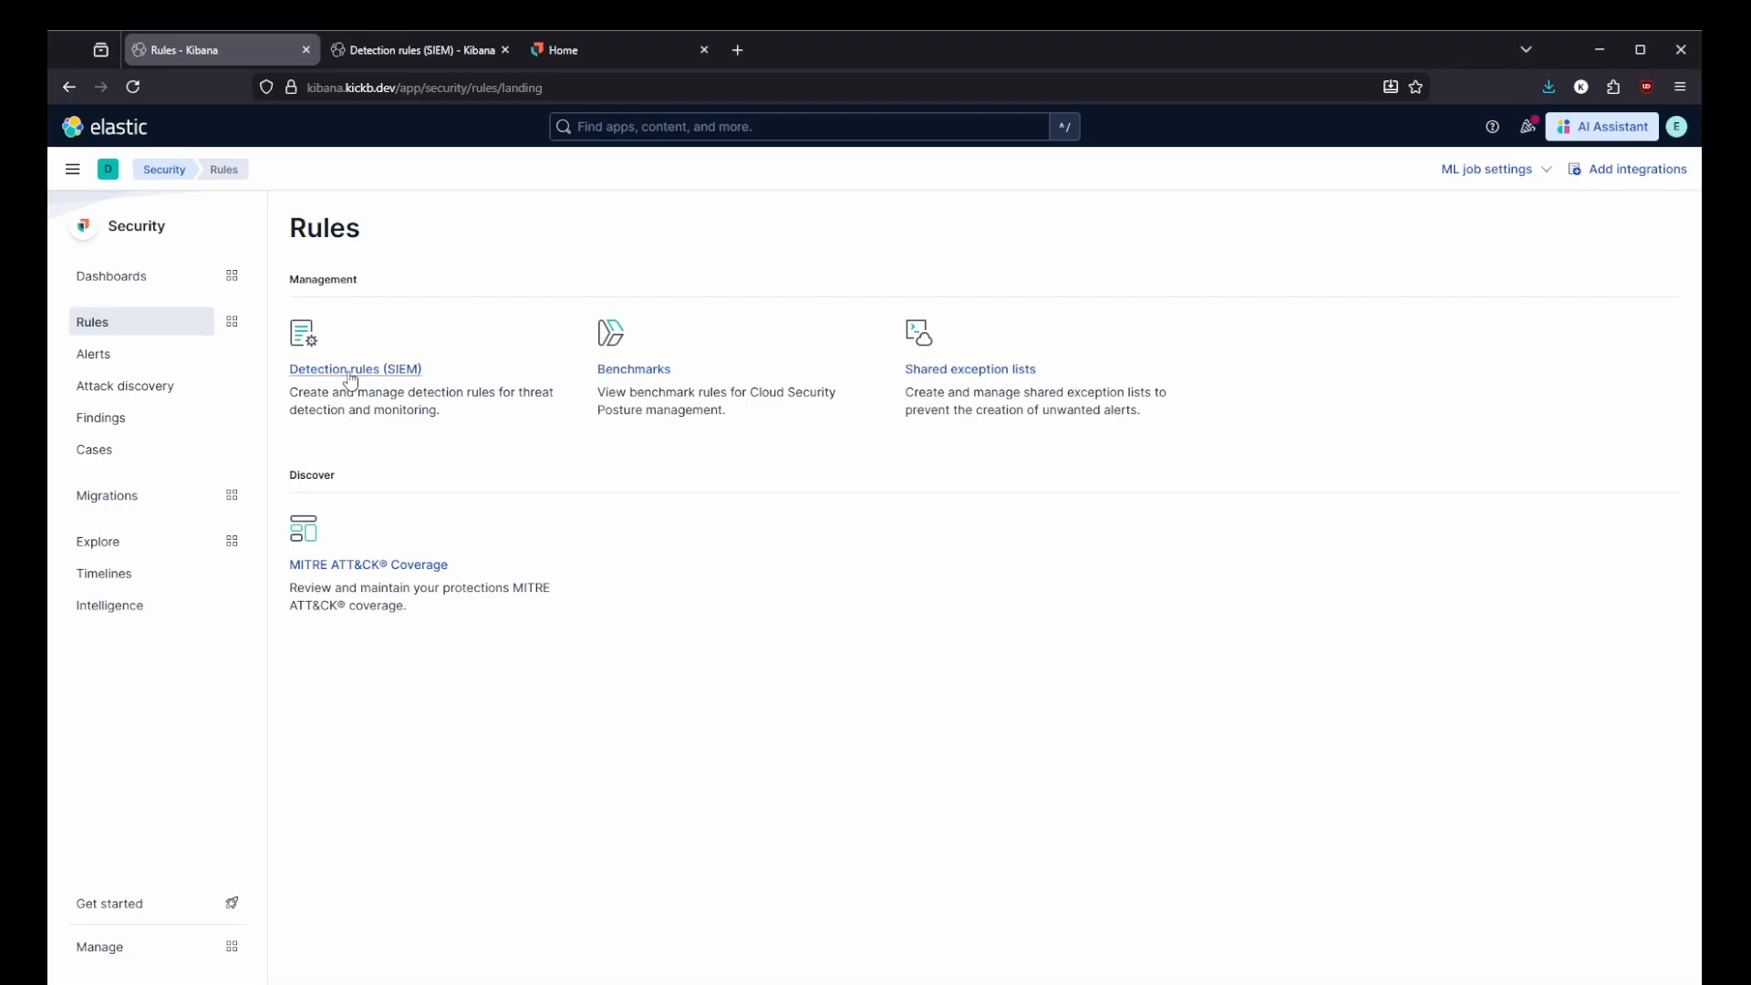
{"action": "left_click", "coordinate": [347, 369]}
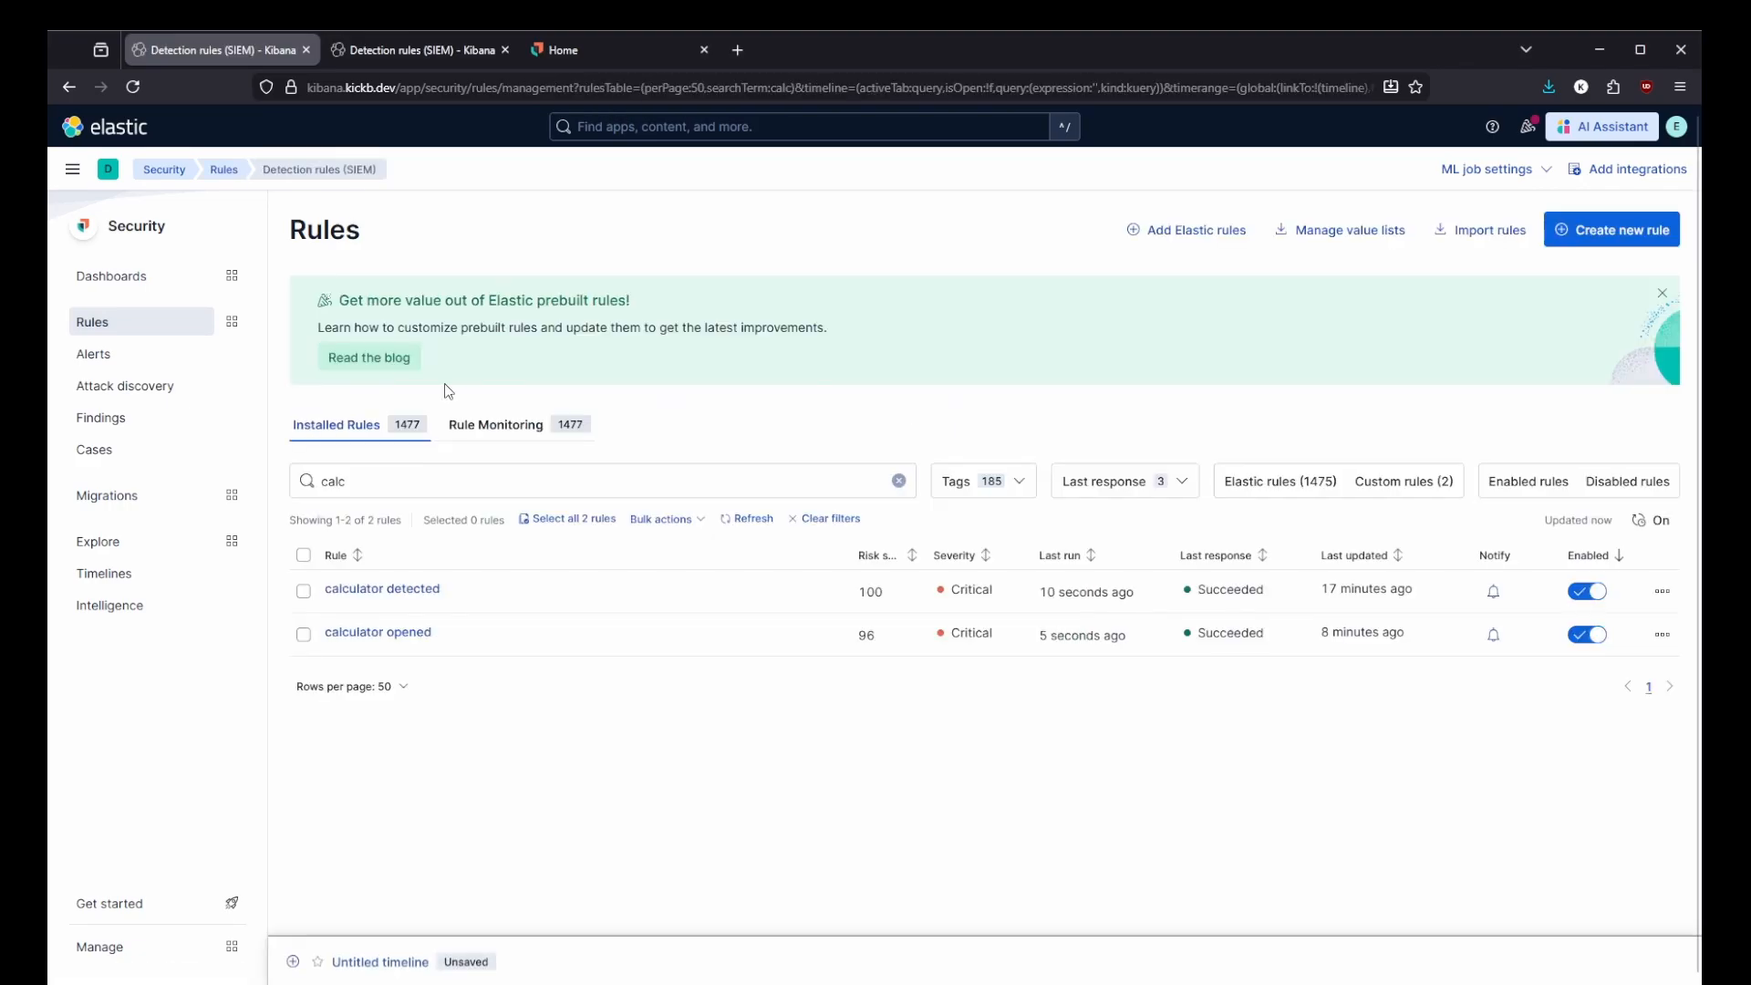
{"action": "triple_click", "coordinate": [387, 481]}
{"action": "key", "text": "BackSpace"}
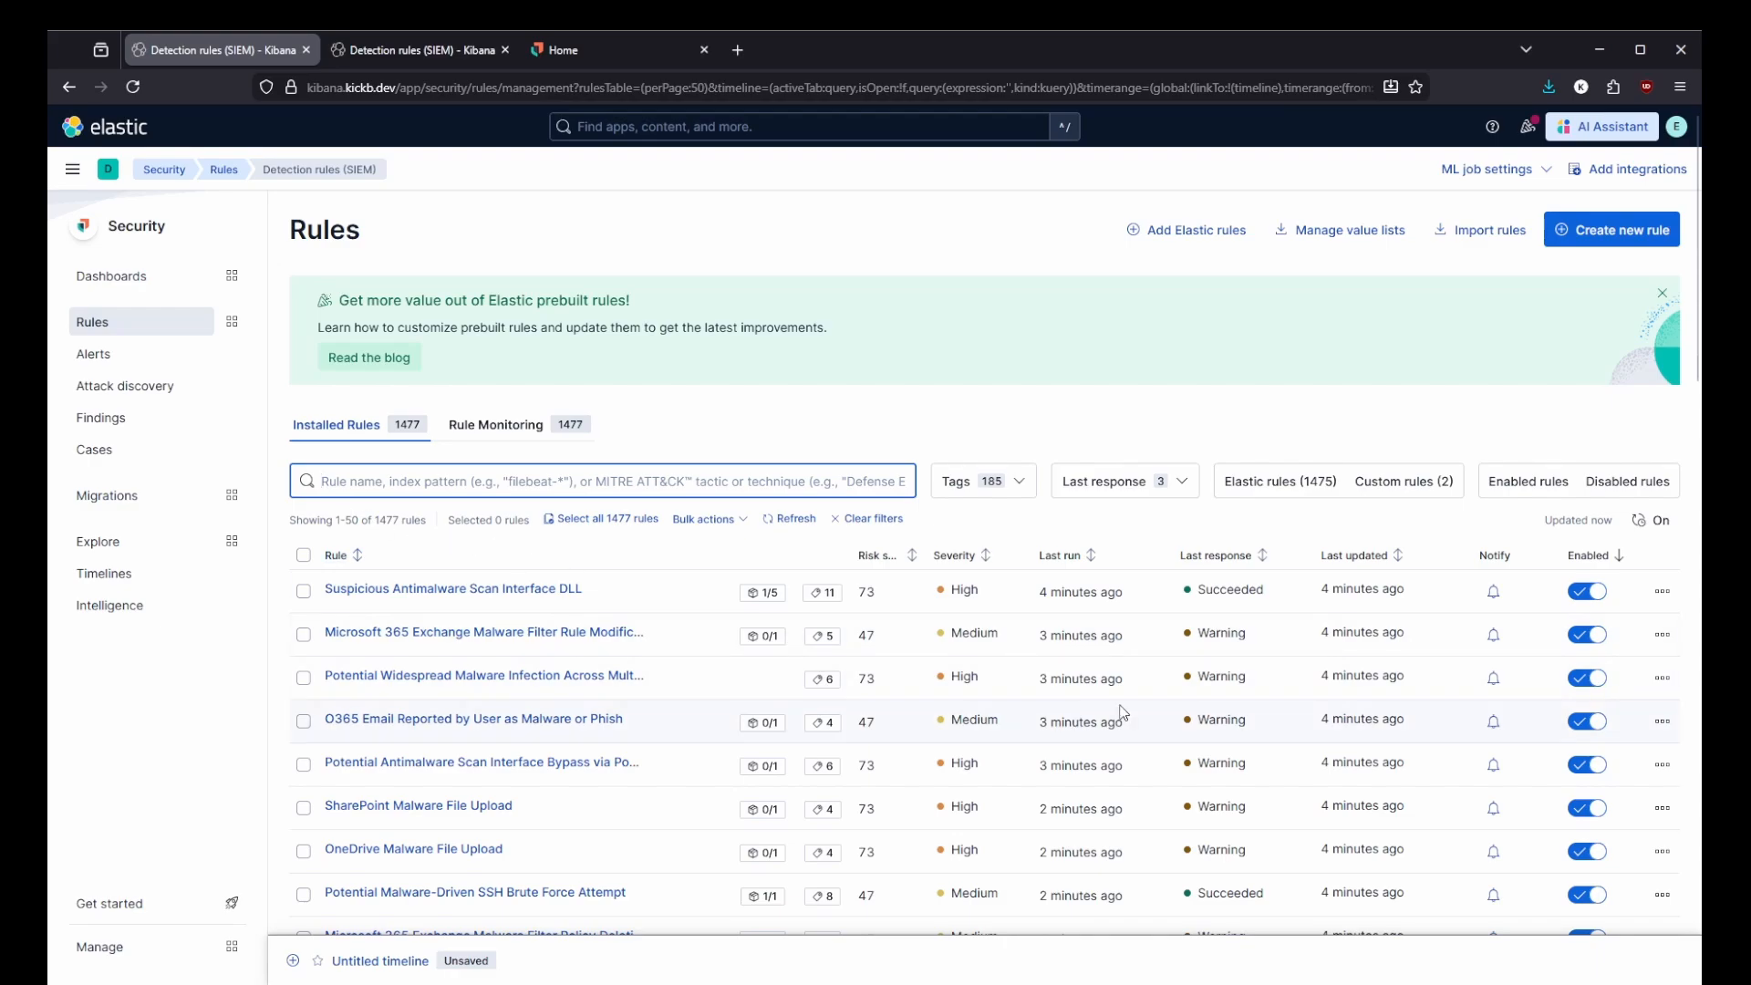
{"action": "scroll", "coordinate": [1123, 713], "scroll_direction": "down", "scroll_amount": 8}
{"action": "scroll", "coordinate": [636, 847], "scroll_direction": "up", "scroll_amount": 5}
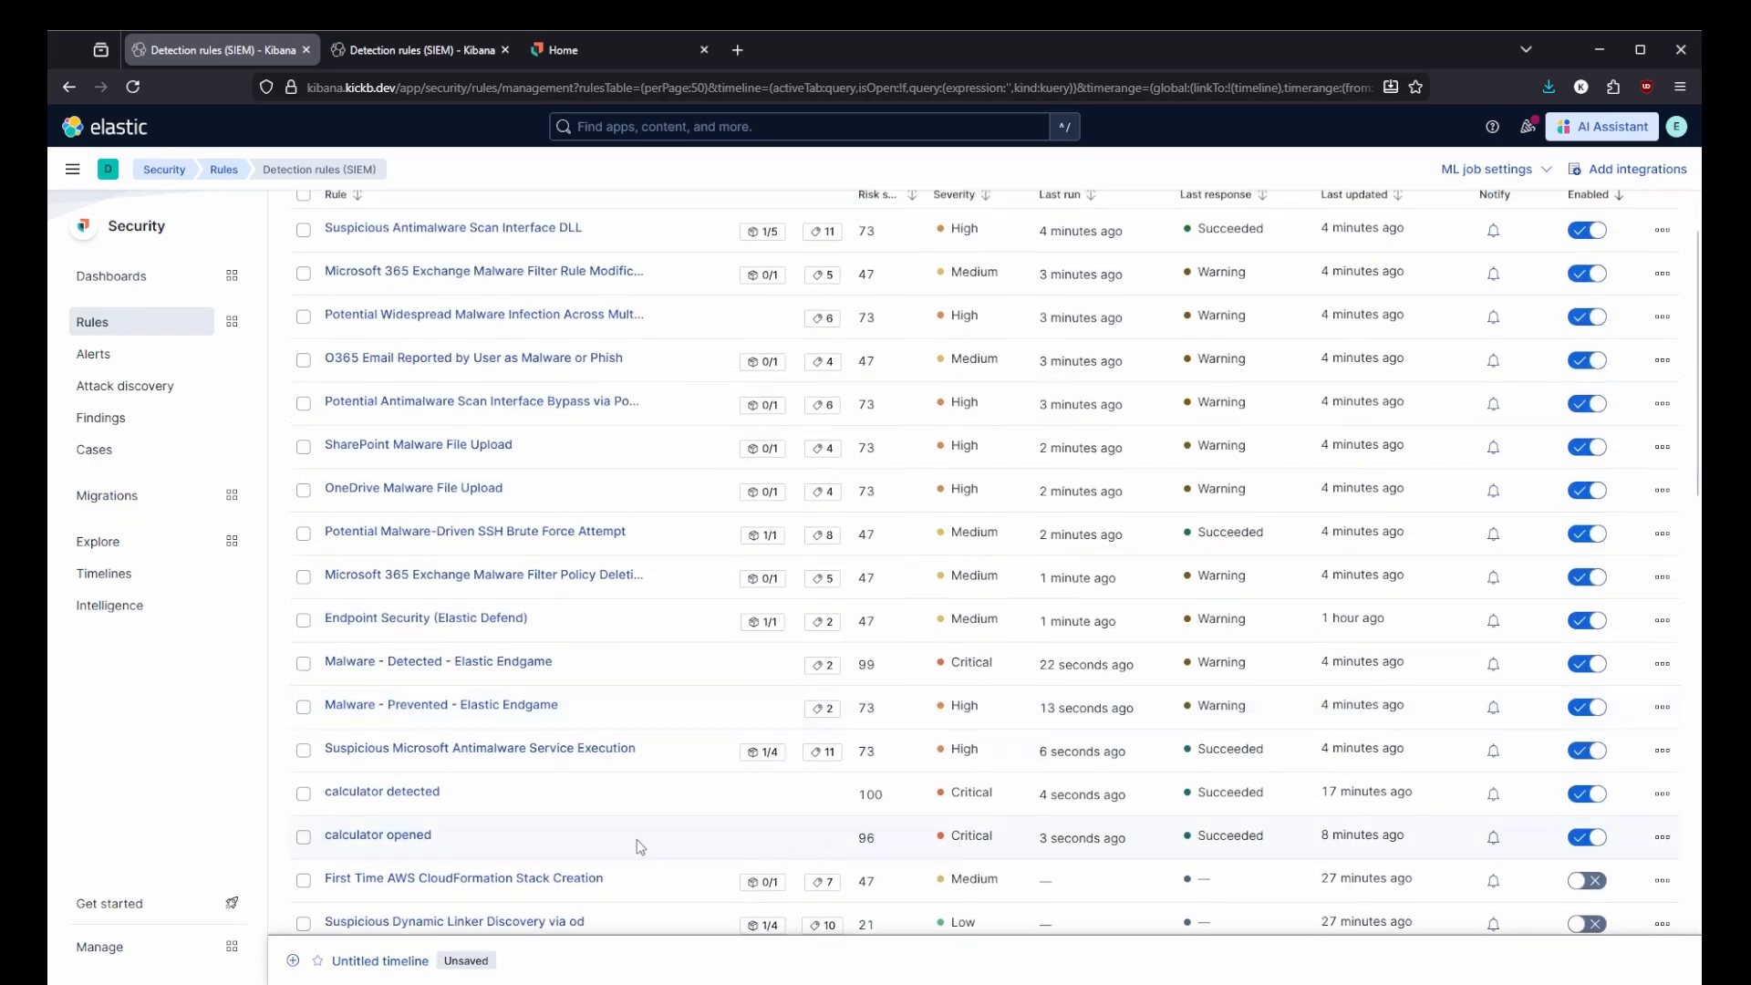
{"action": "scroll", "coordinate": [915, 766], "scroll_direction": "up", "scroll_amount": 3}
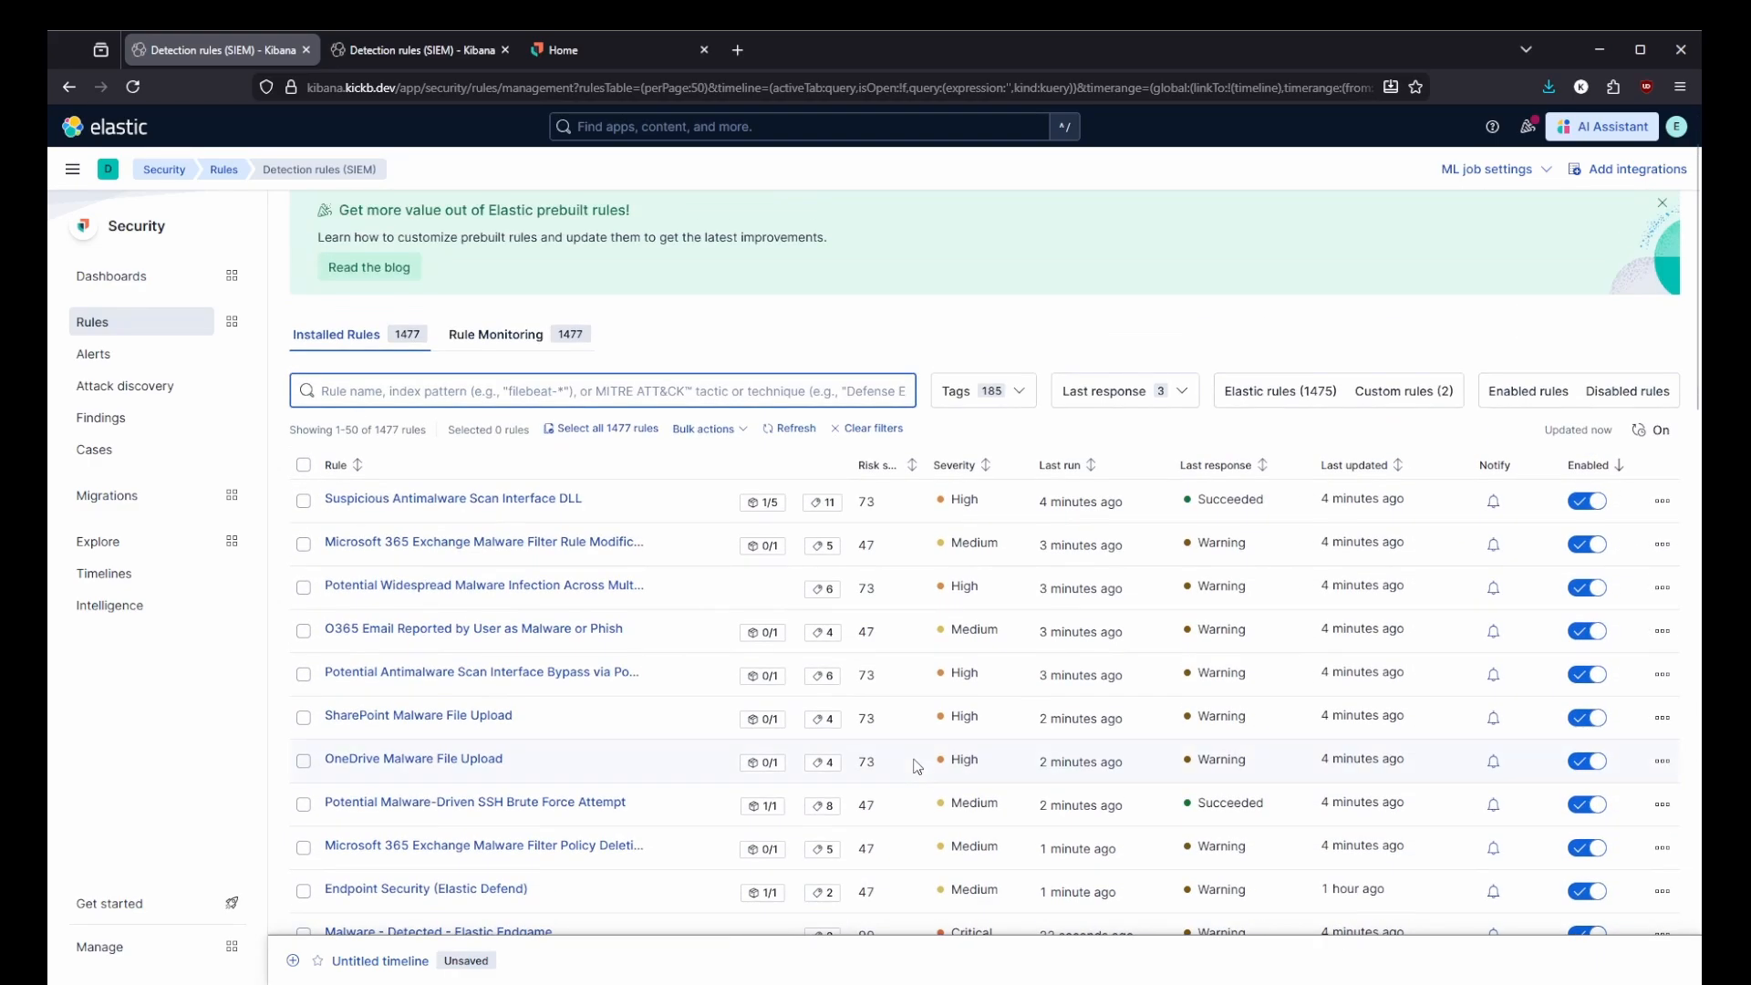
{"action": "left_click", "coordinate": [1158, 314]}
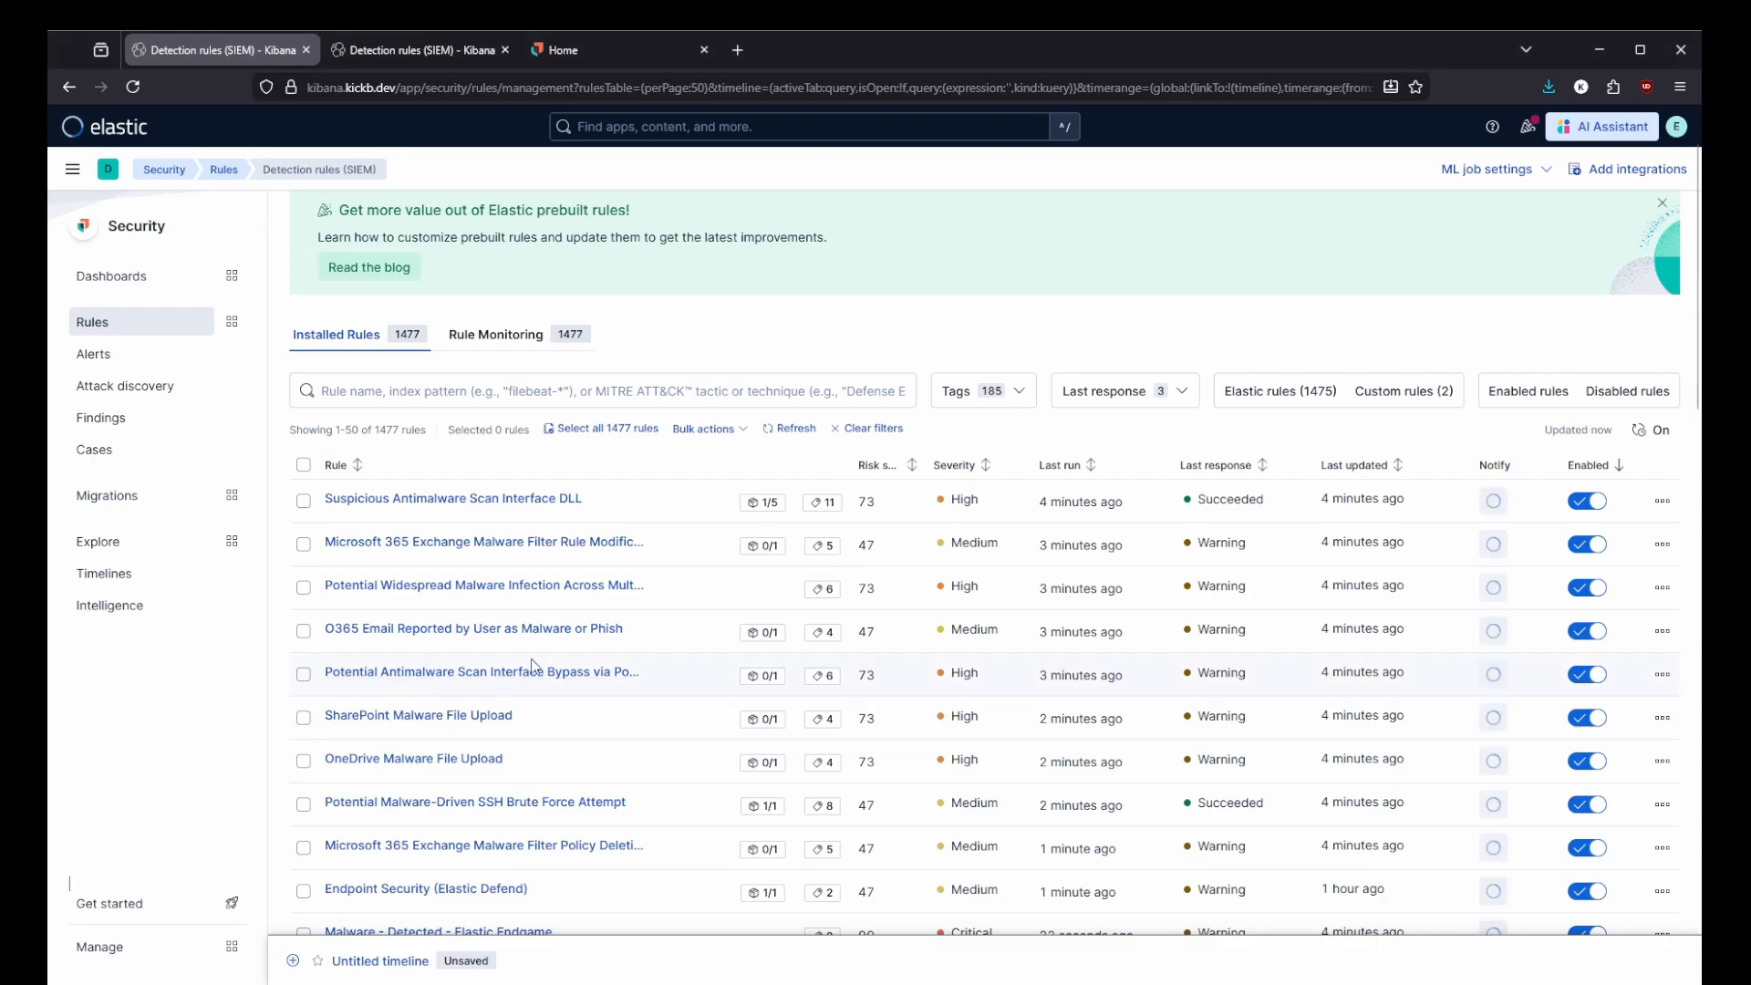
Open the Malware - Detected - Elastic Endgame rule and examine its description, custom query, schedule and alerts.
{"action": "scroll", "coordinate": [500, 652], "scroll_direction": "down", "scroll_amount": 3}
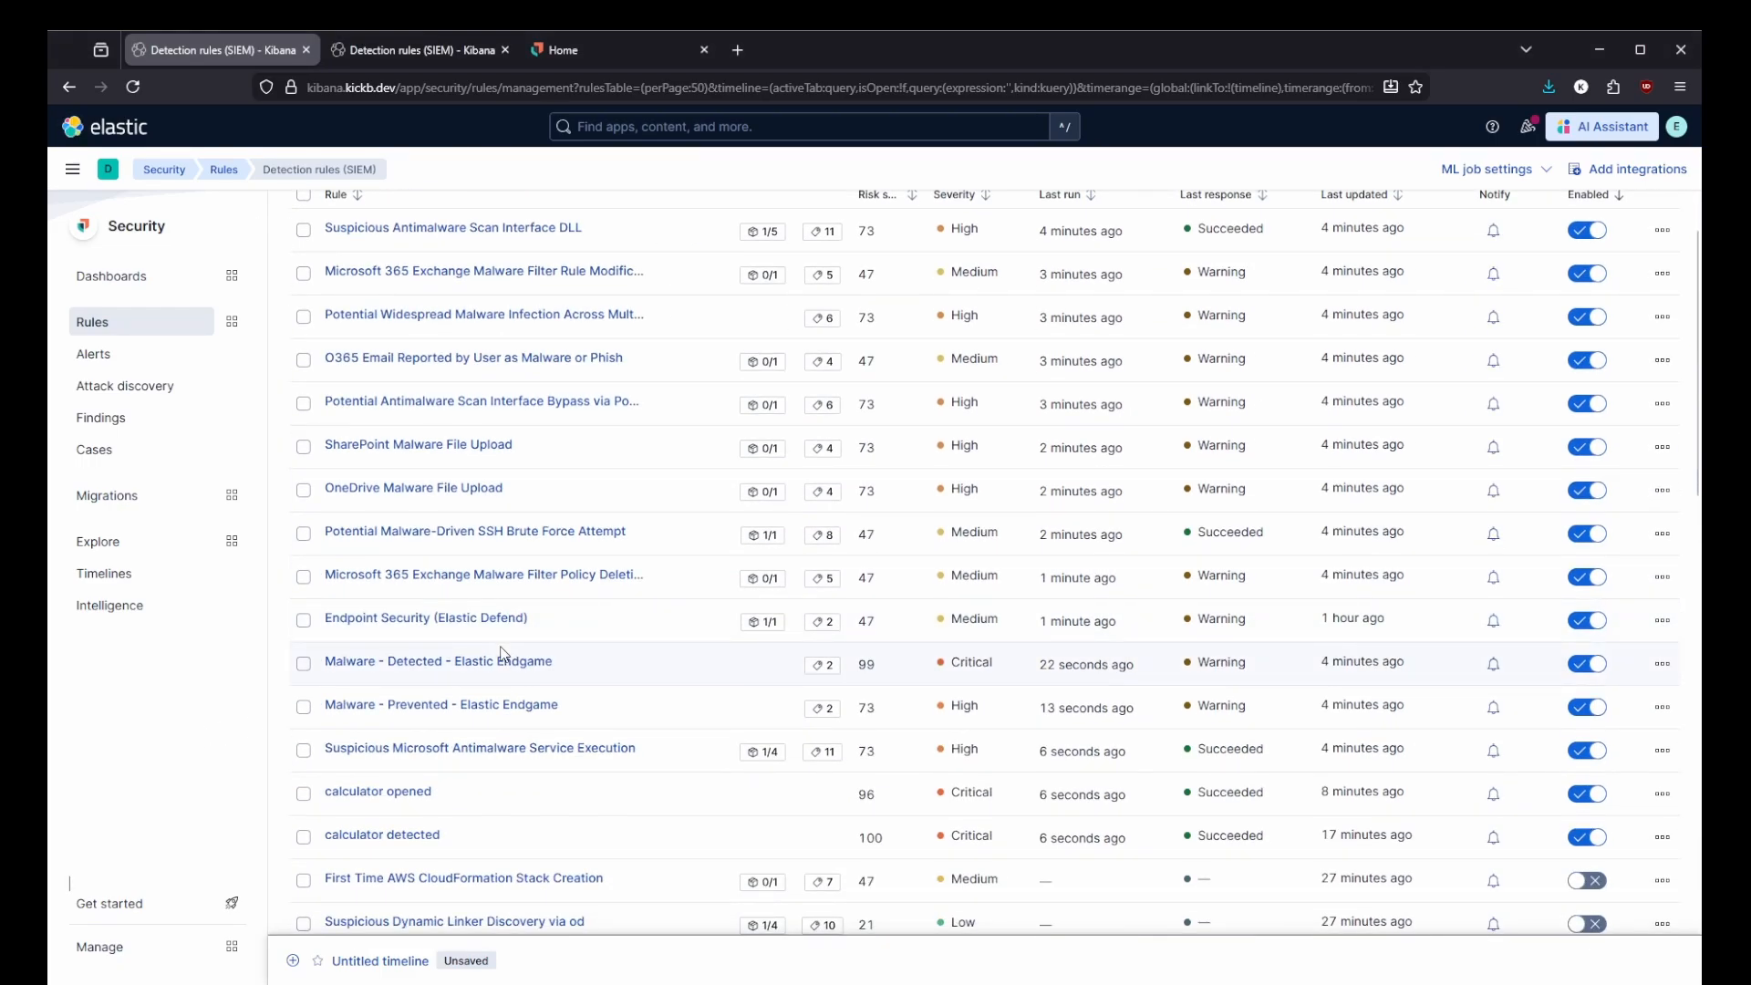
{"action": "left_click", "coordinate": [393, 672]}
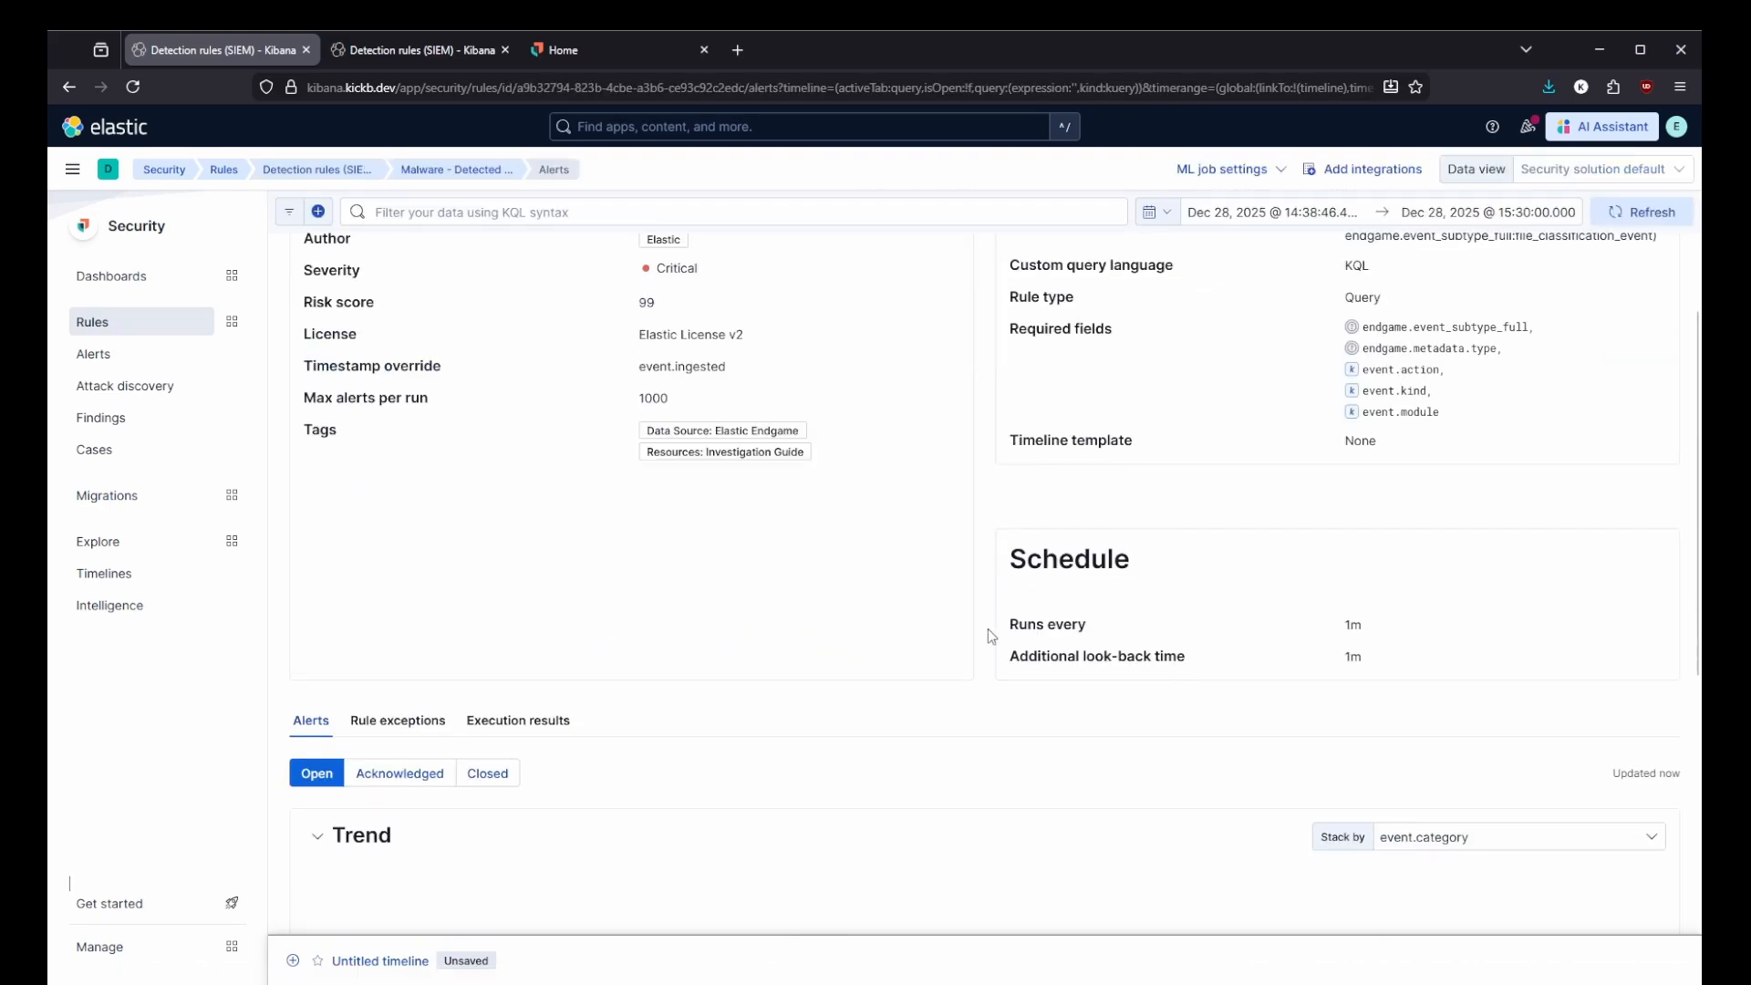
{"action": "scroll", "coordinate": [988, 627], "scroll_direction": "up", "scroll_amount": 2}
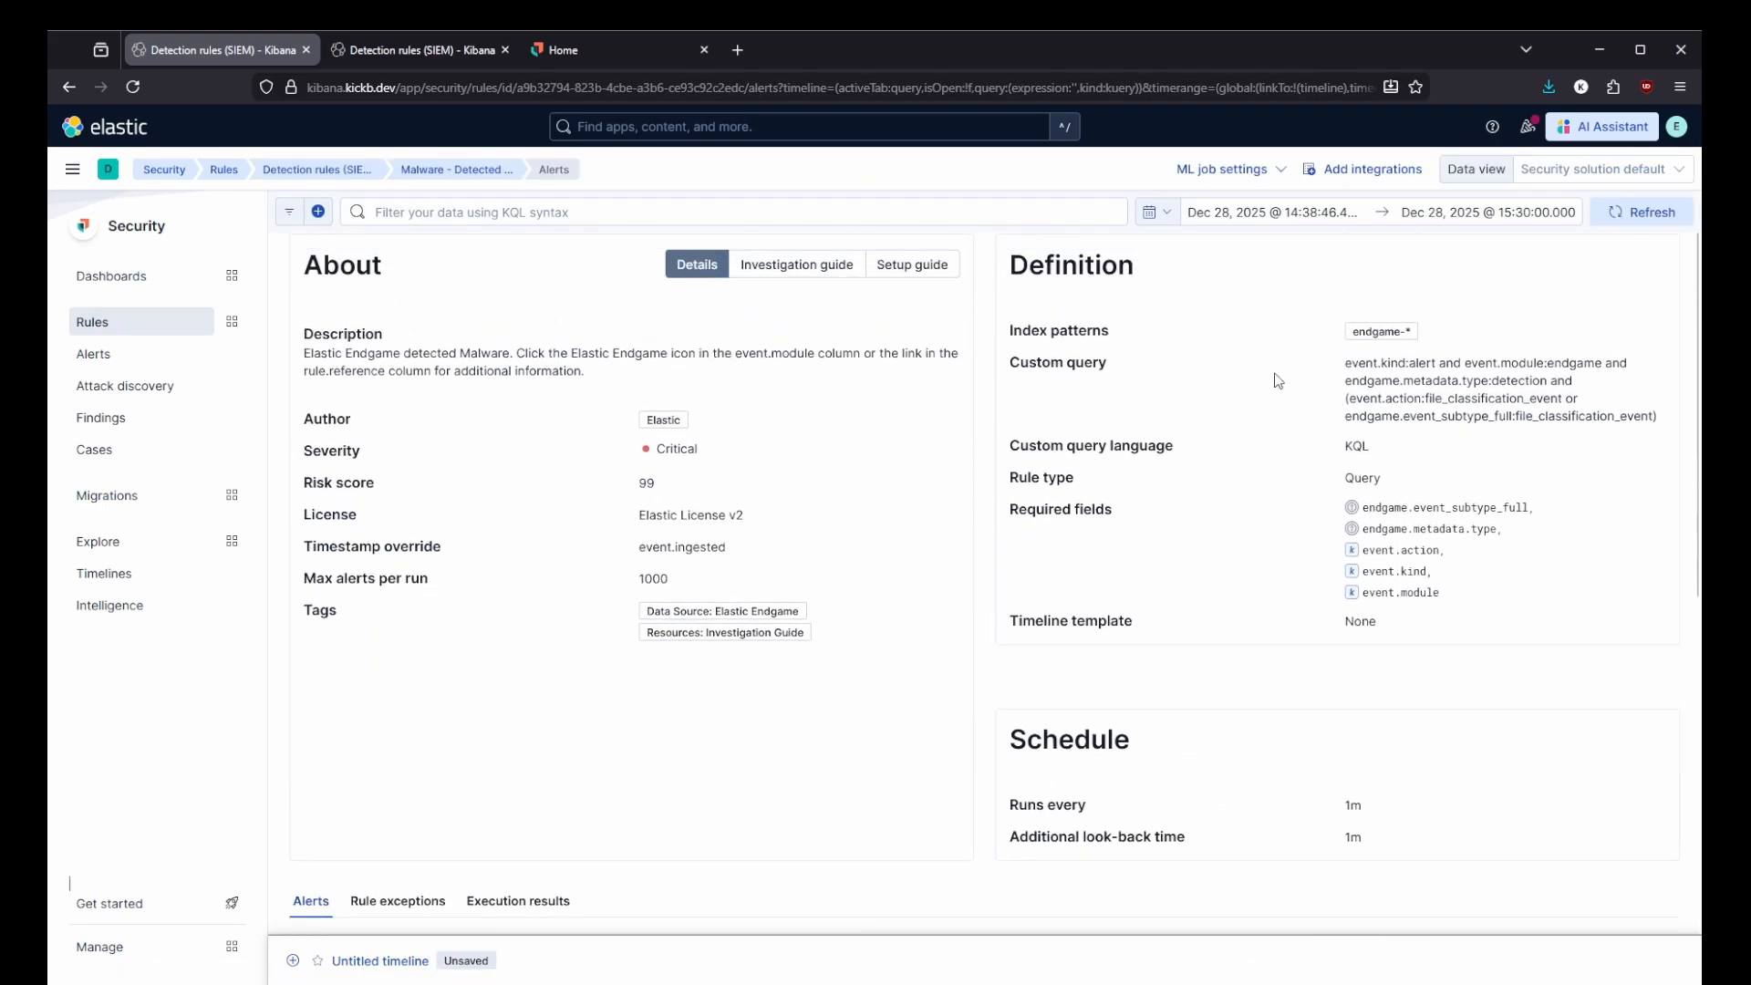
{"action": "left_click_drag", "start_coordinate": [1408, 363], "coordinate": [1602, 367]}
{"action": "left_click", "coordinate": [1436, 378]}
{"action": "left_click_drag", "start_coordinate": [1496, 369], "coordinate": [1587, 364]}
{"action": "scroll", "coordinate": [1382, 442], "scroll_direction": "down", "scroll_amount": 8}
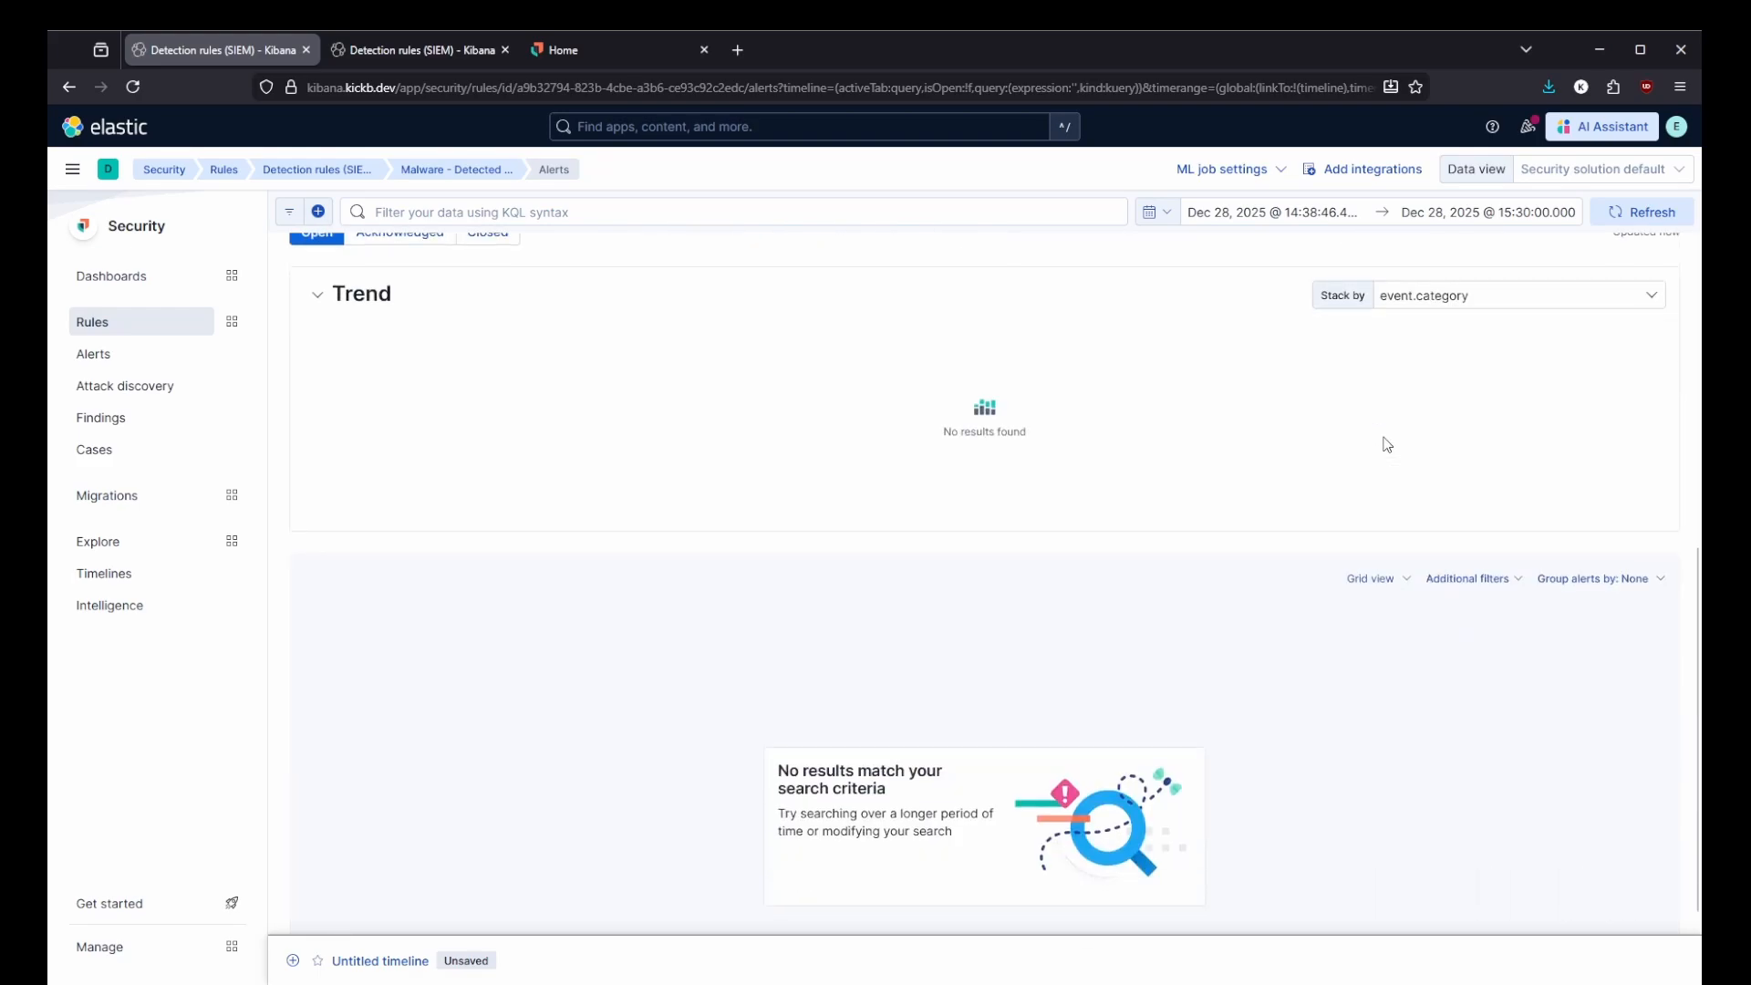
{"action": "scroll", "coordinate": [1386, 444], "scroll_direction": "up", "scroll_amount": 3}
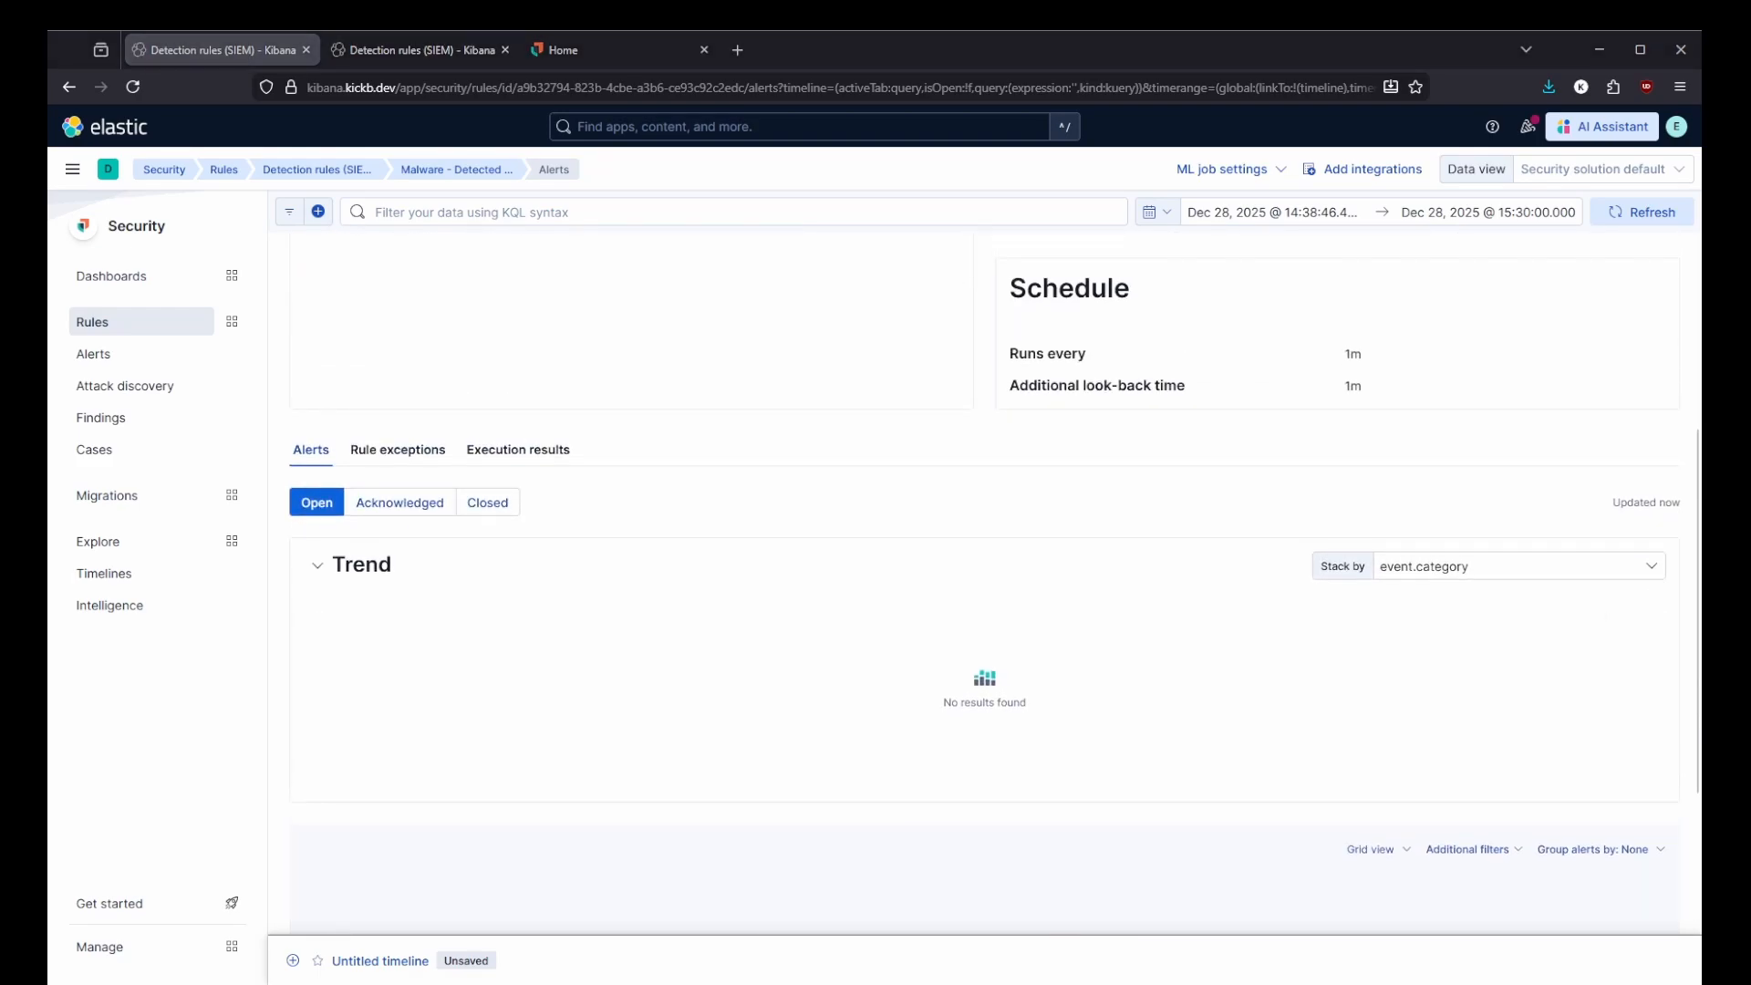
{"action": "scroll", "coordinate": [1386, 444], "scroll_direction": "up", "scroll_amount": 4}
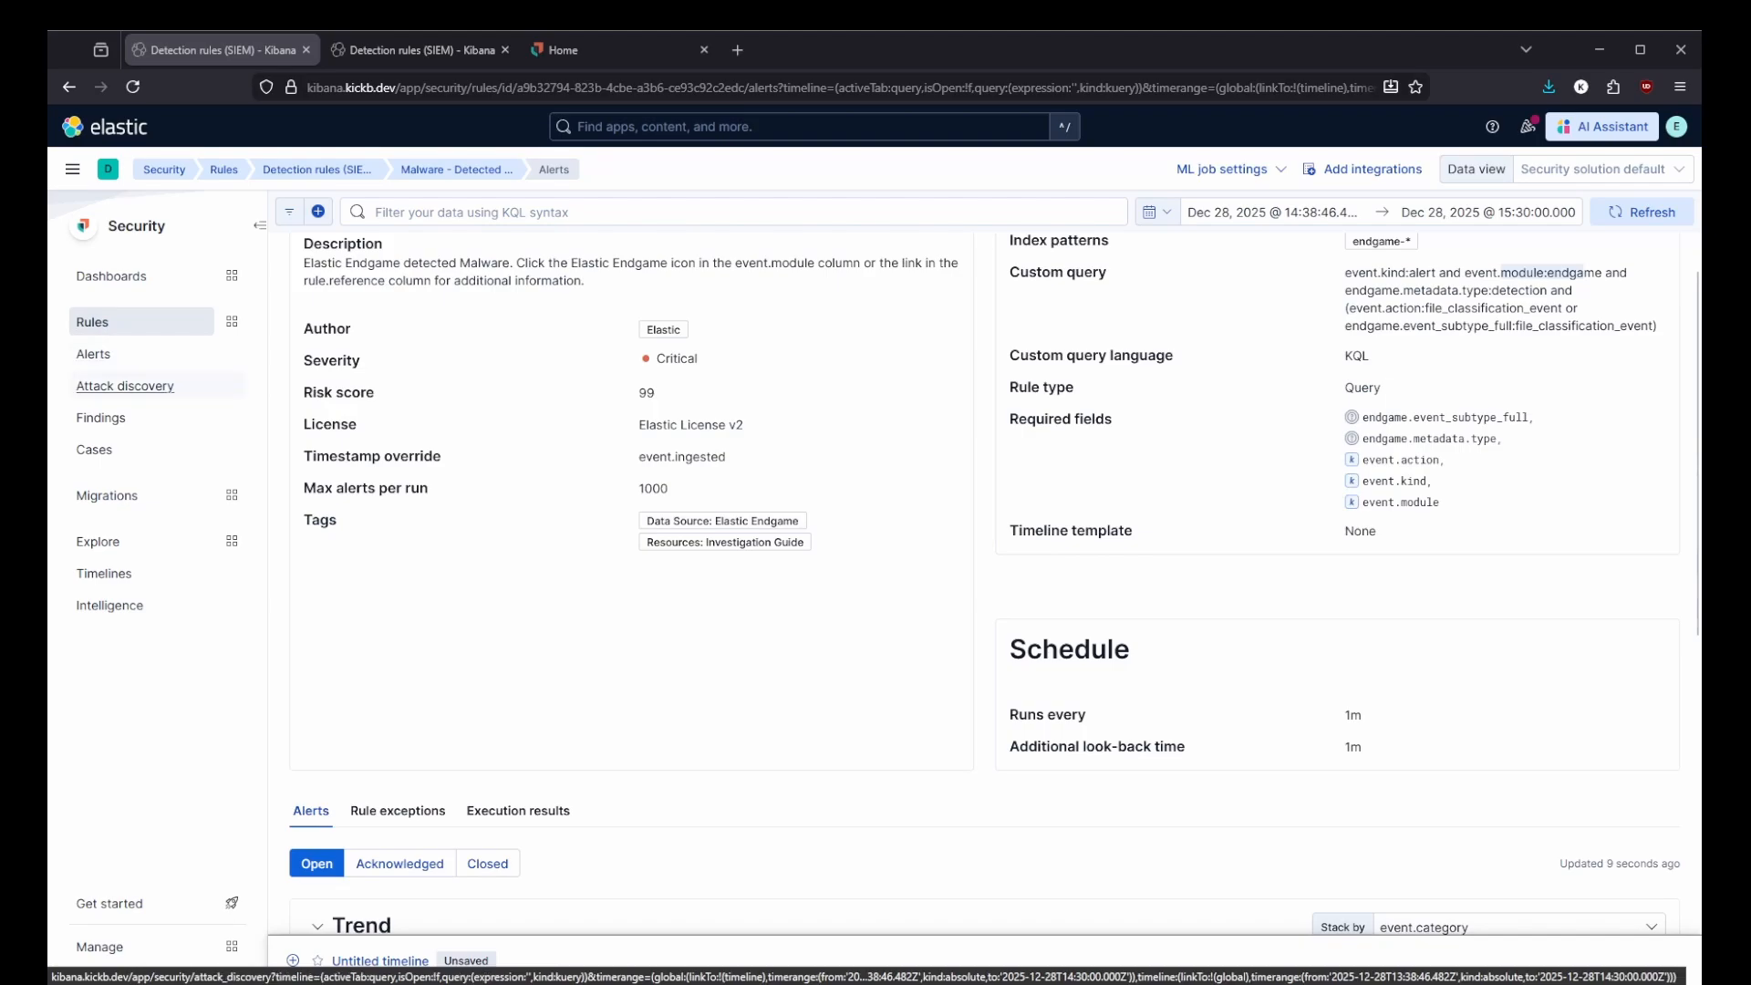
{"action": "scroll", "coordinate": [985, 566], "scroll_direction": "up", "scroll_amount": 3}
{"action": "scroll", "coordinate": [985, 566], "scroll_direction": "up", "scroll_amount": 1}
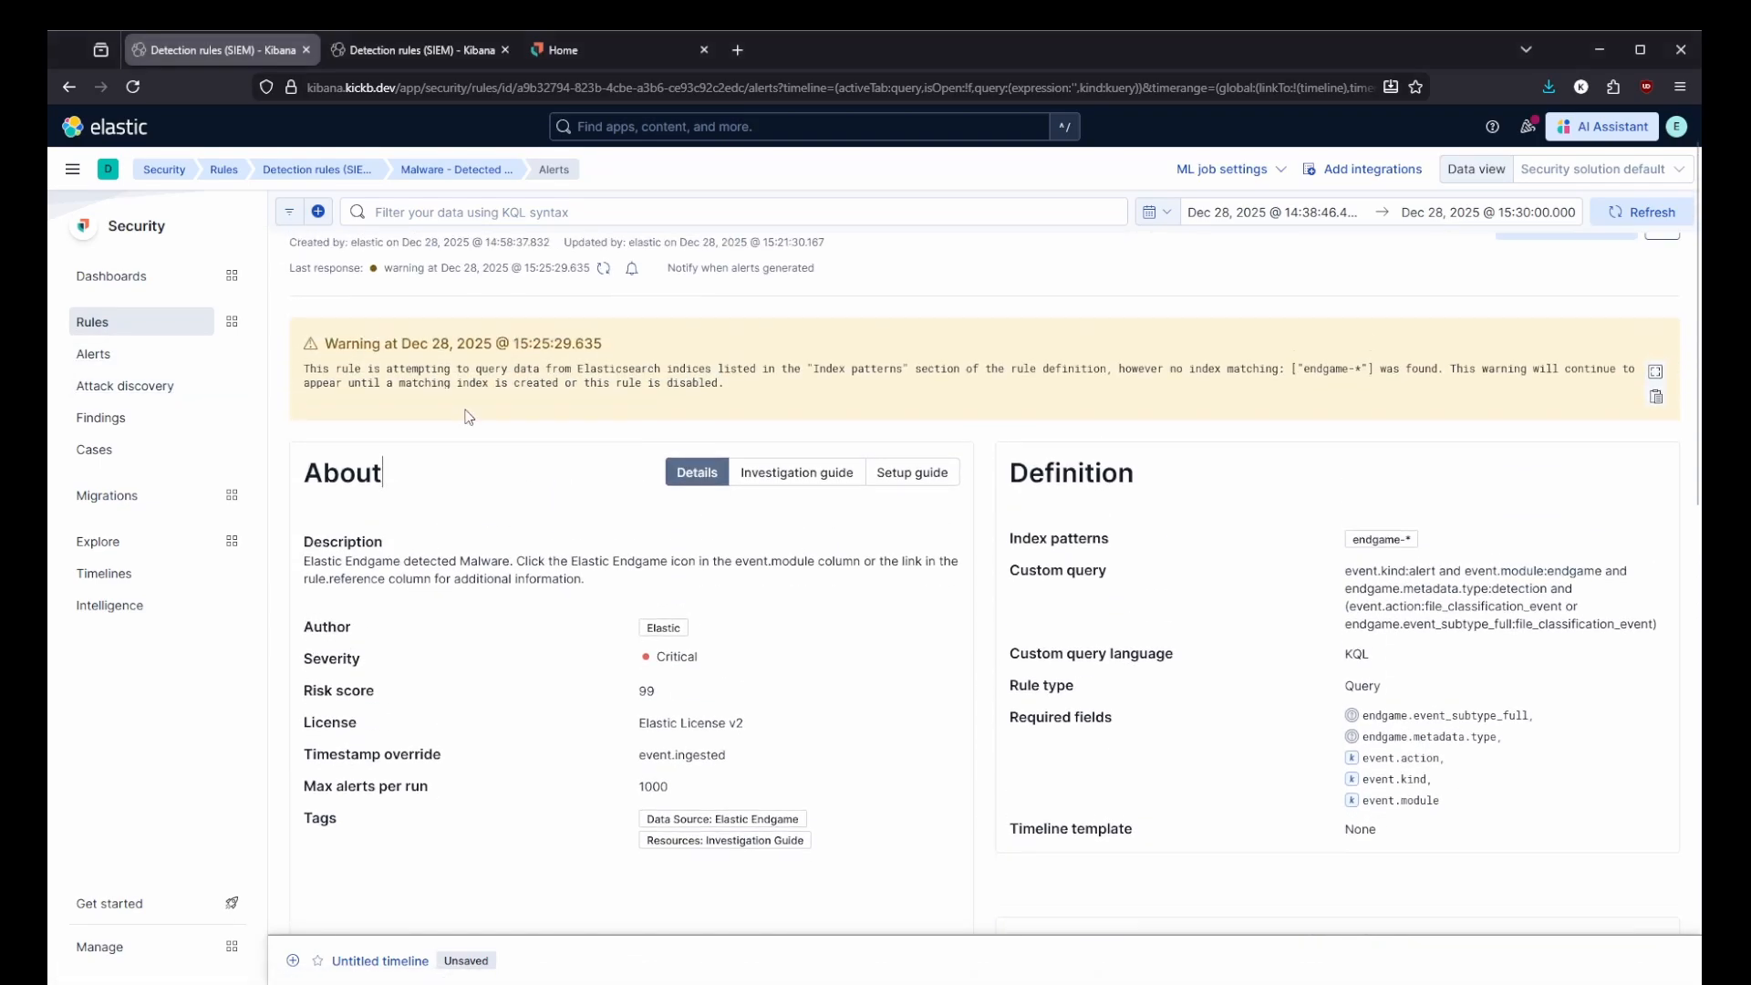
Leave the rule details and return to the detection rules list.
{"action": "left_click", "coordinate": [117, 275]}
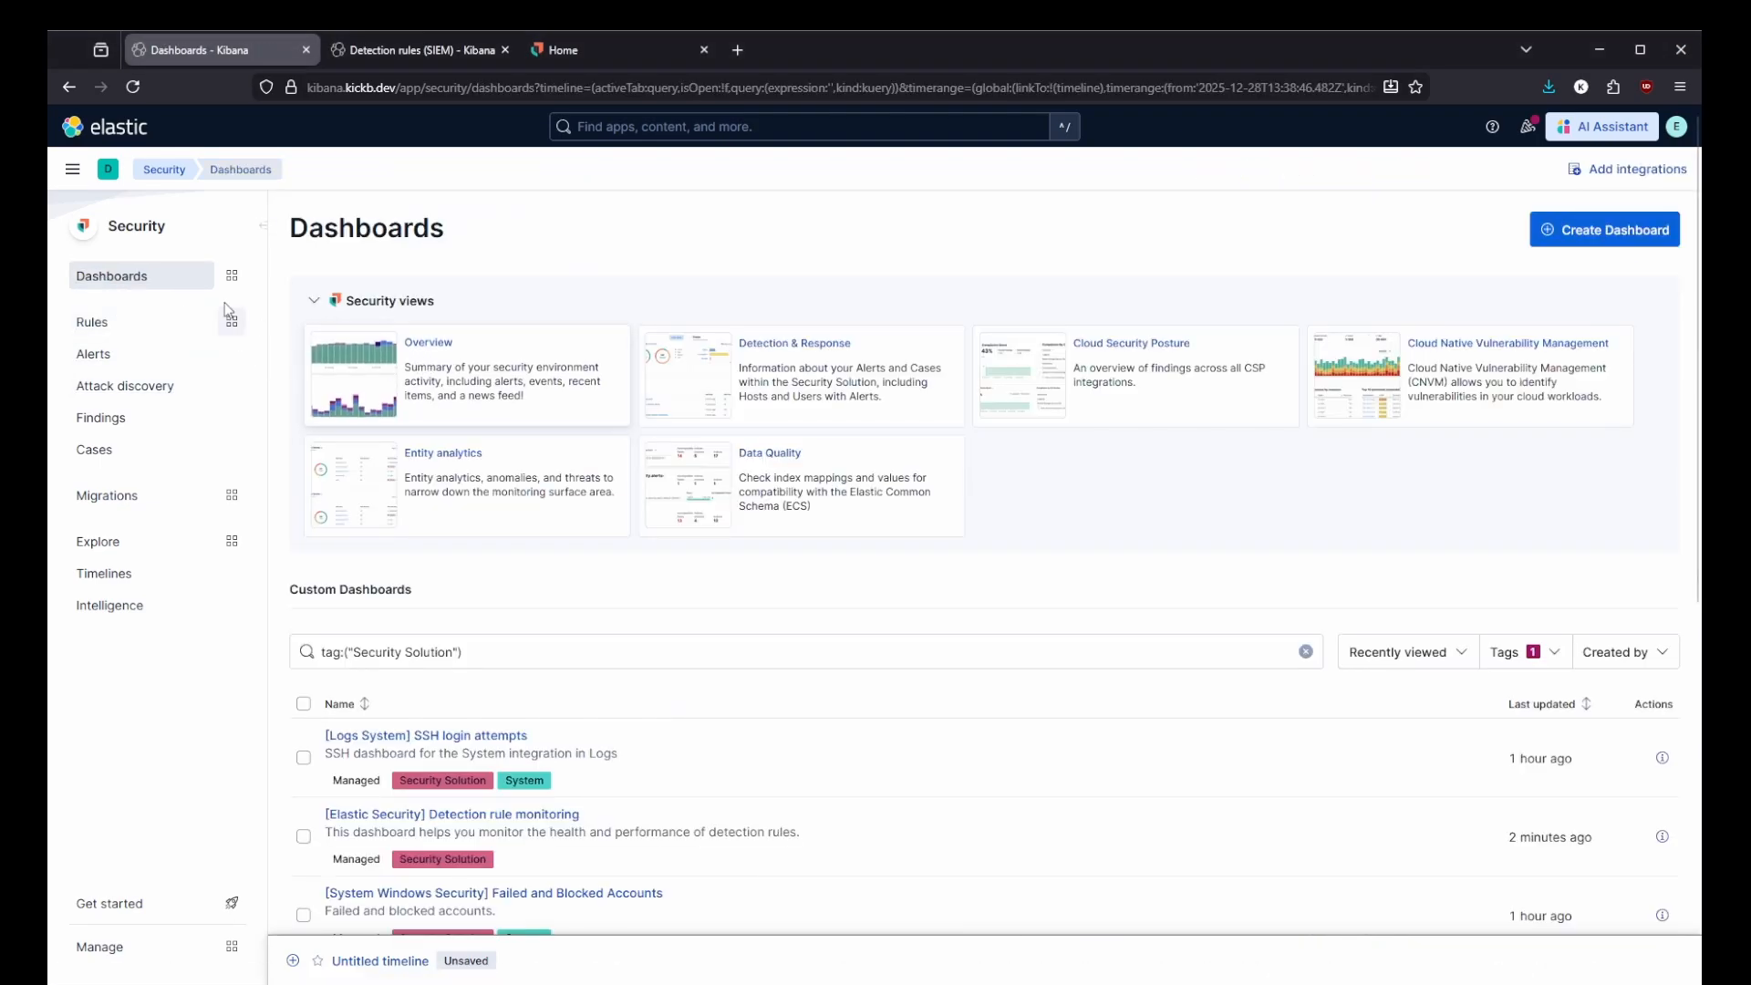
{"action": "left_click", "coordinate": [100, 322]}
{"action": "left_click", "coordinate": [334, 366]}
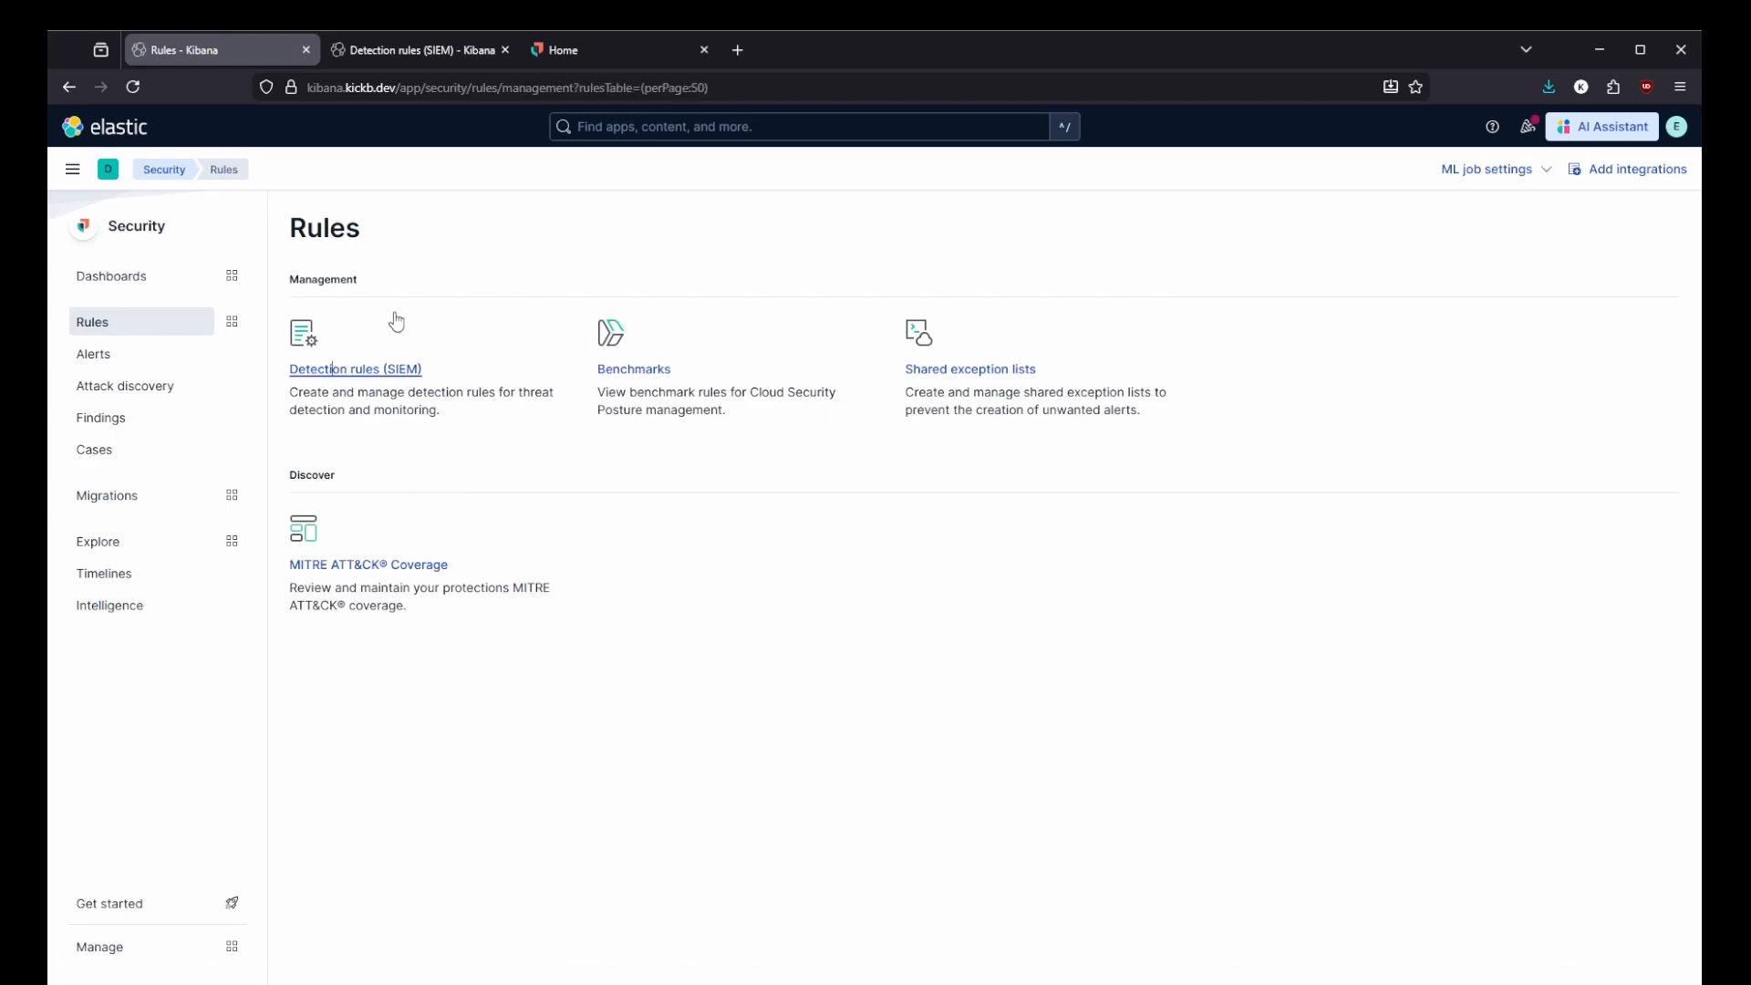
Switch to the Elastic detection rules explorer, browse the rules and open Potential PowerShell Obfuscation via Invalid Escape Sequences.
{"action": "left_click", "coordinate": [619, 49]}
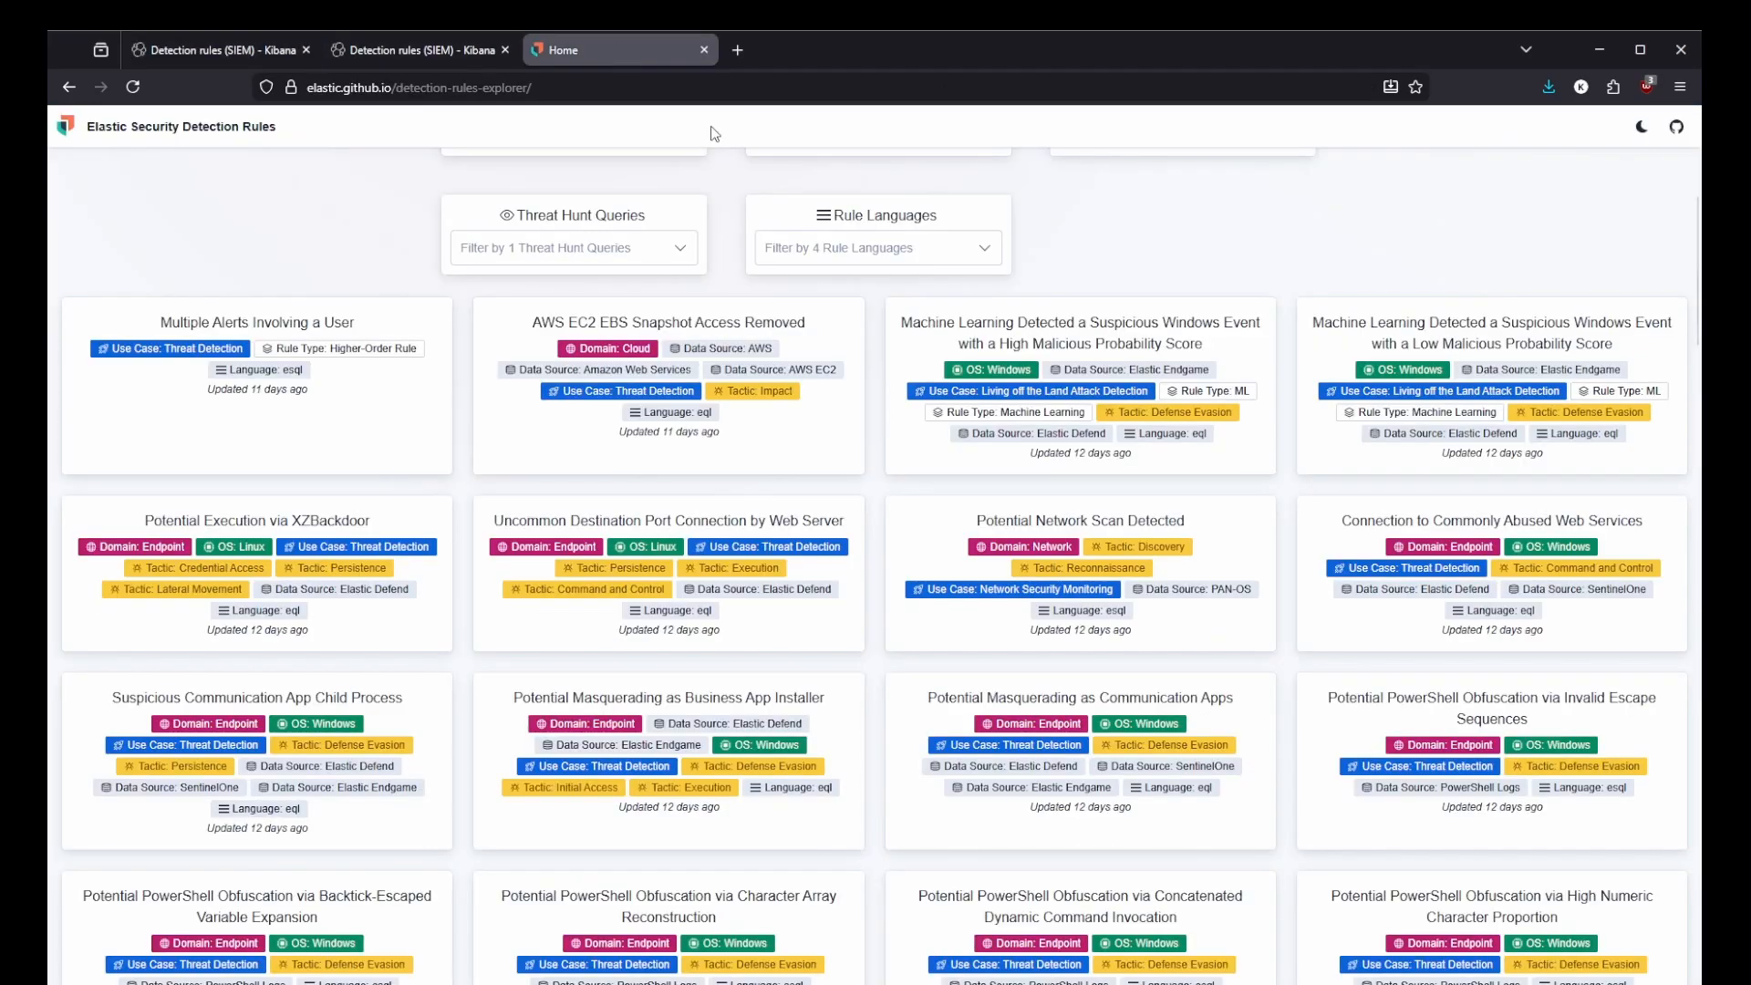
{"action": "scroll", "coordinate": [1283, 532], "scroll_direction": "down", "scroll_amount": 5}
{"action": "scroll", "coordinate": [1061, 590], "scroll_direction": "down", "scroll_amount": 6}
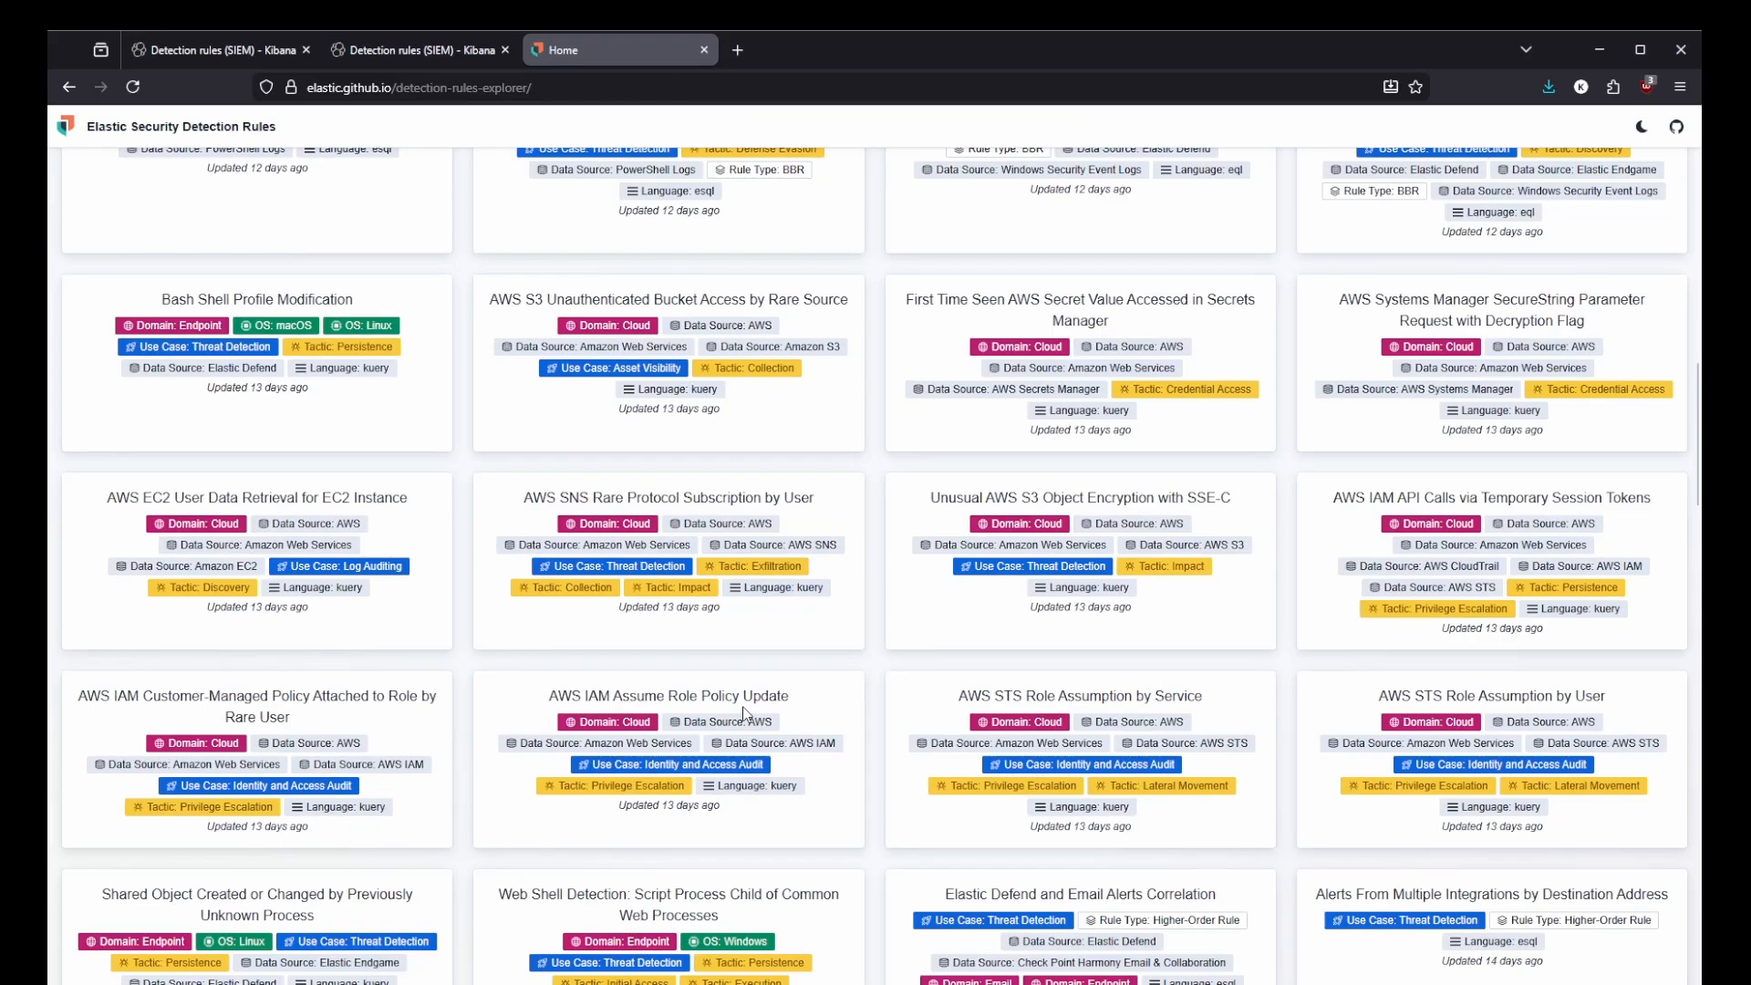
{"action": "scroll", "coordinate": [643, 538], "scroll_direction": "up", "scroll_amount": 6}
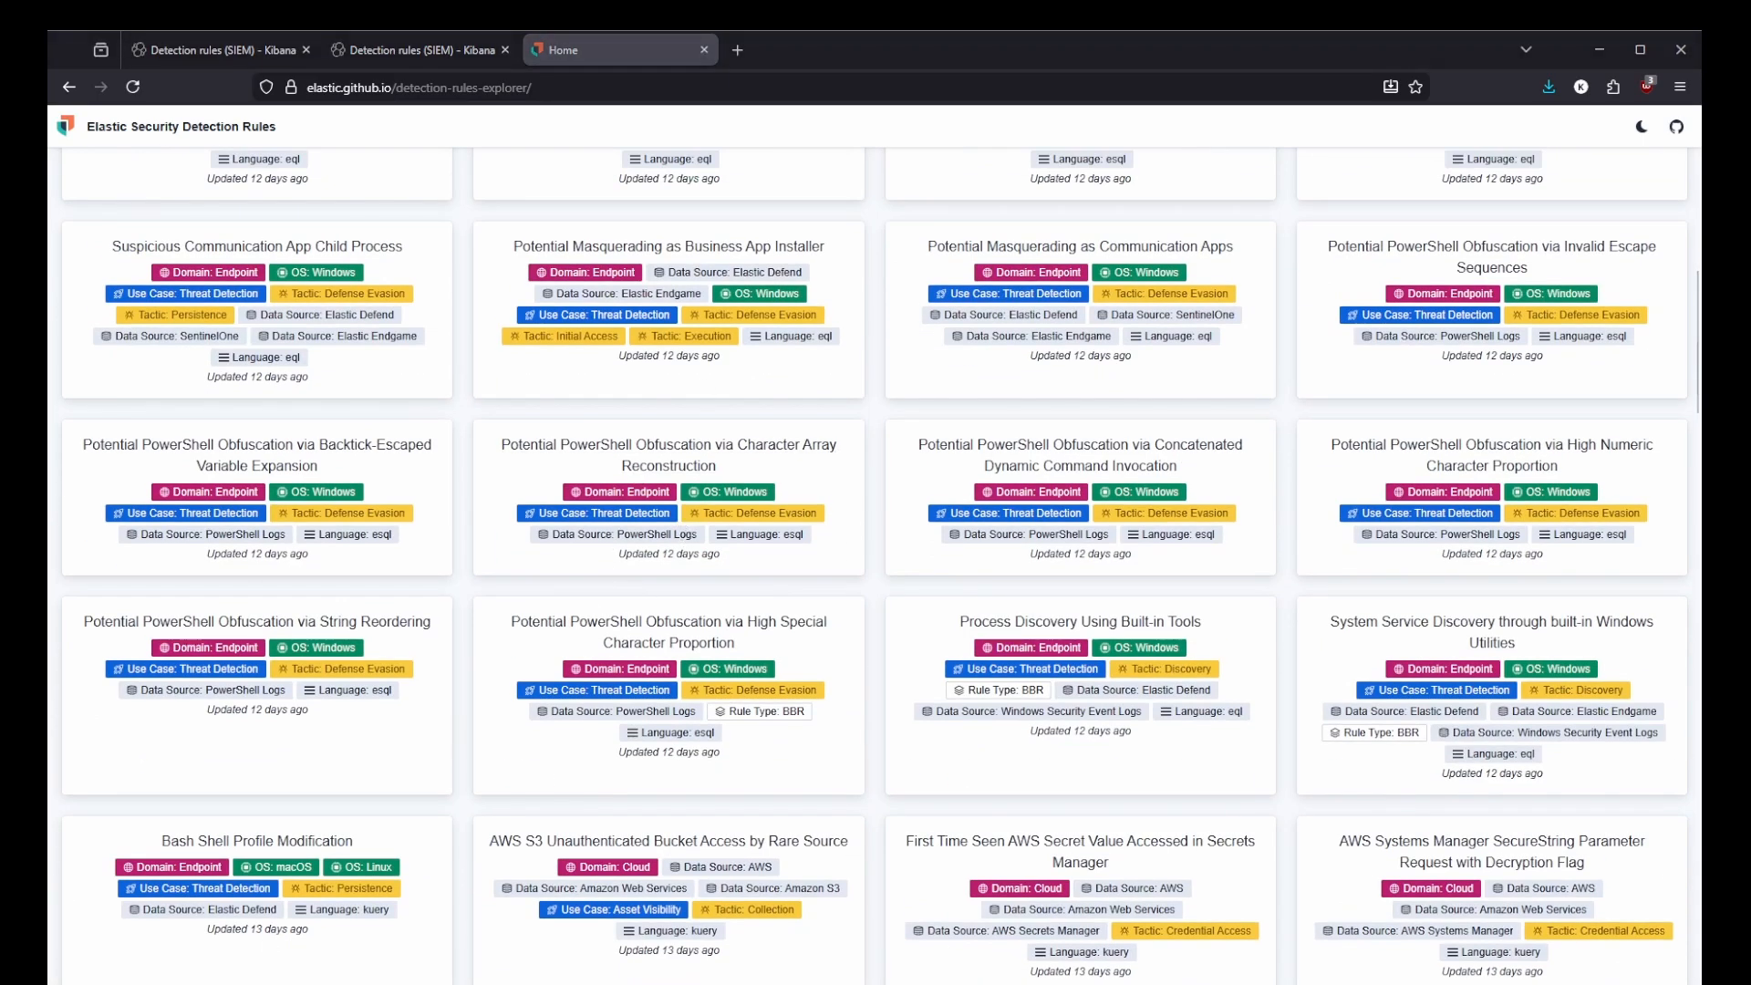
{"action": "left_click", "coordinate": [1028, 82]}
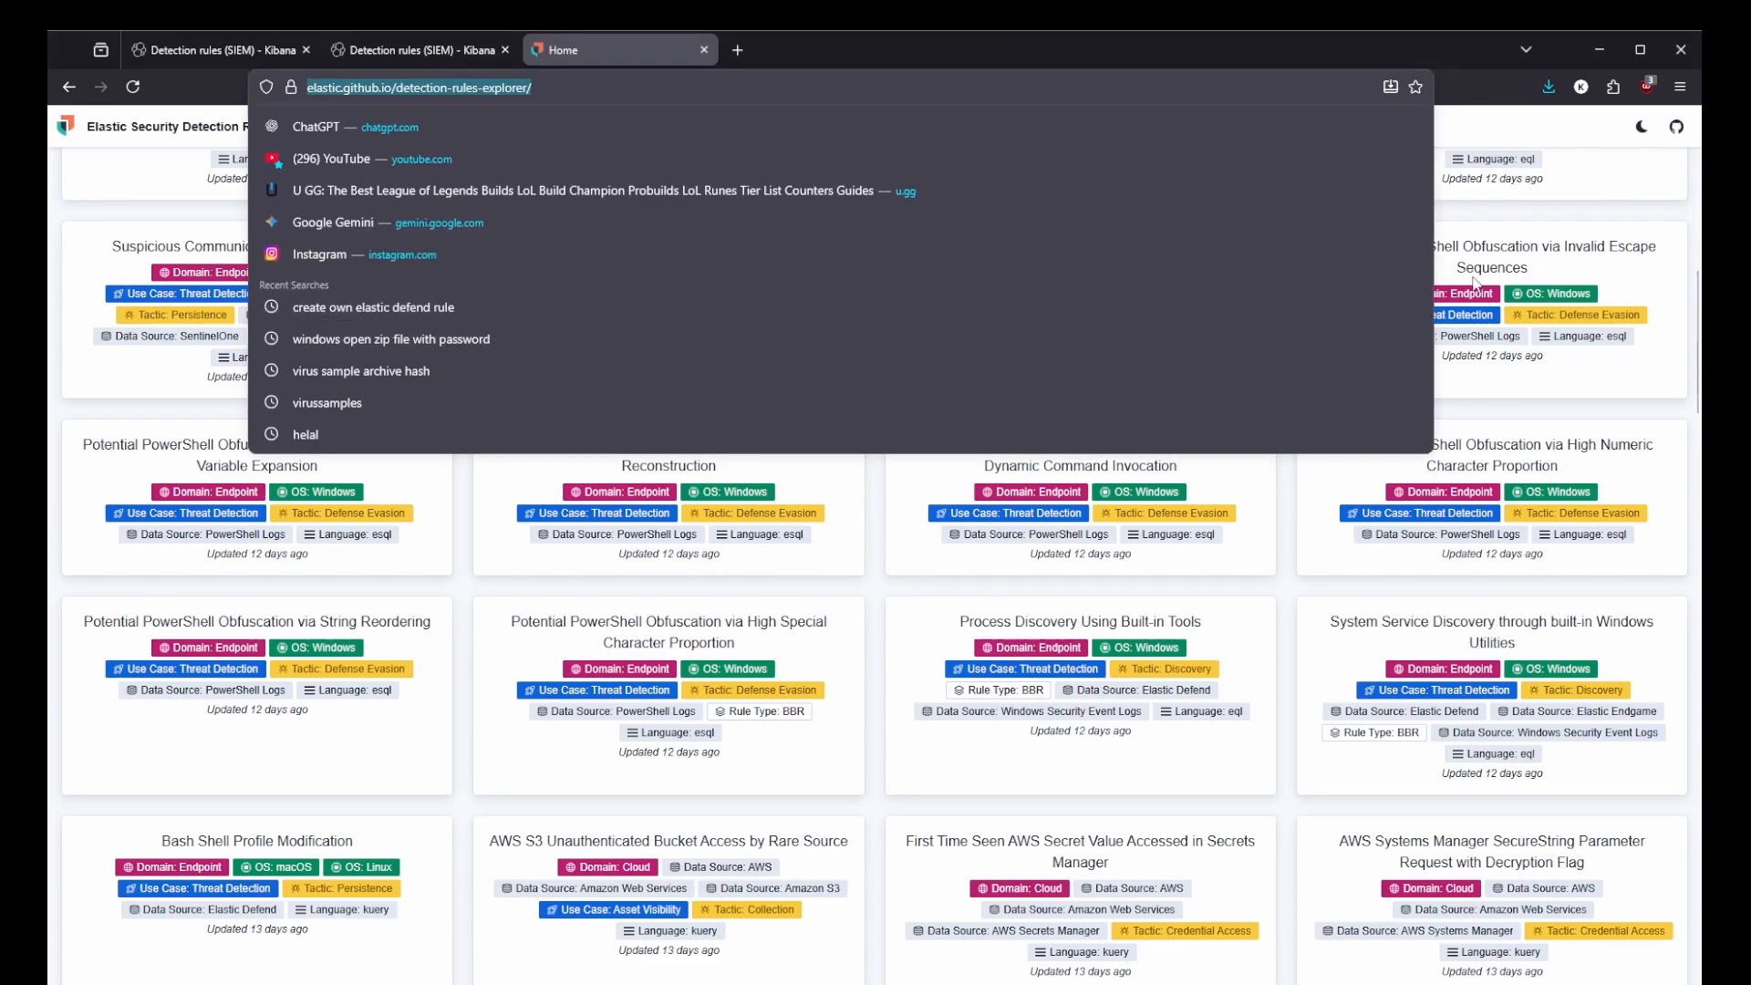
{"action": "left_click", "coordinate": [1571, 188]}
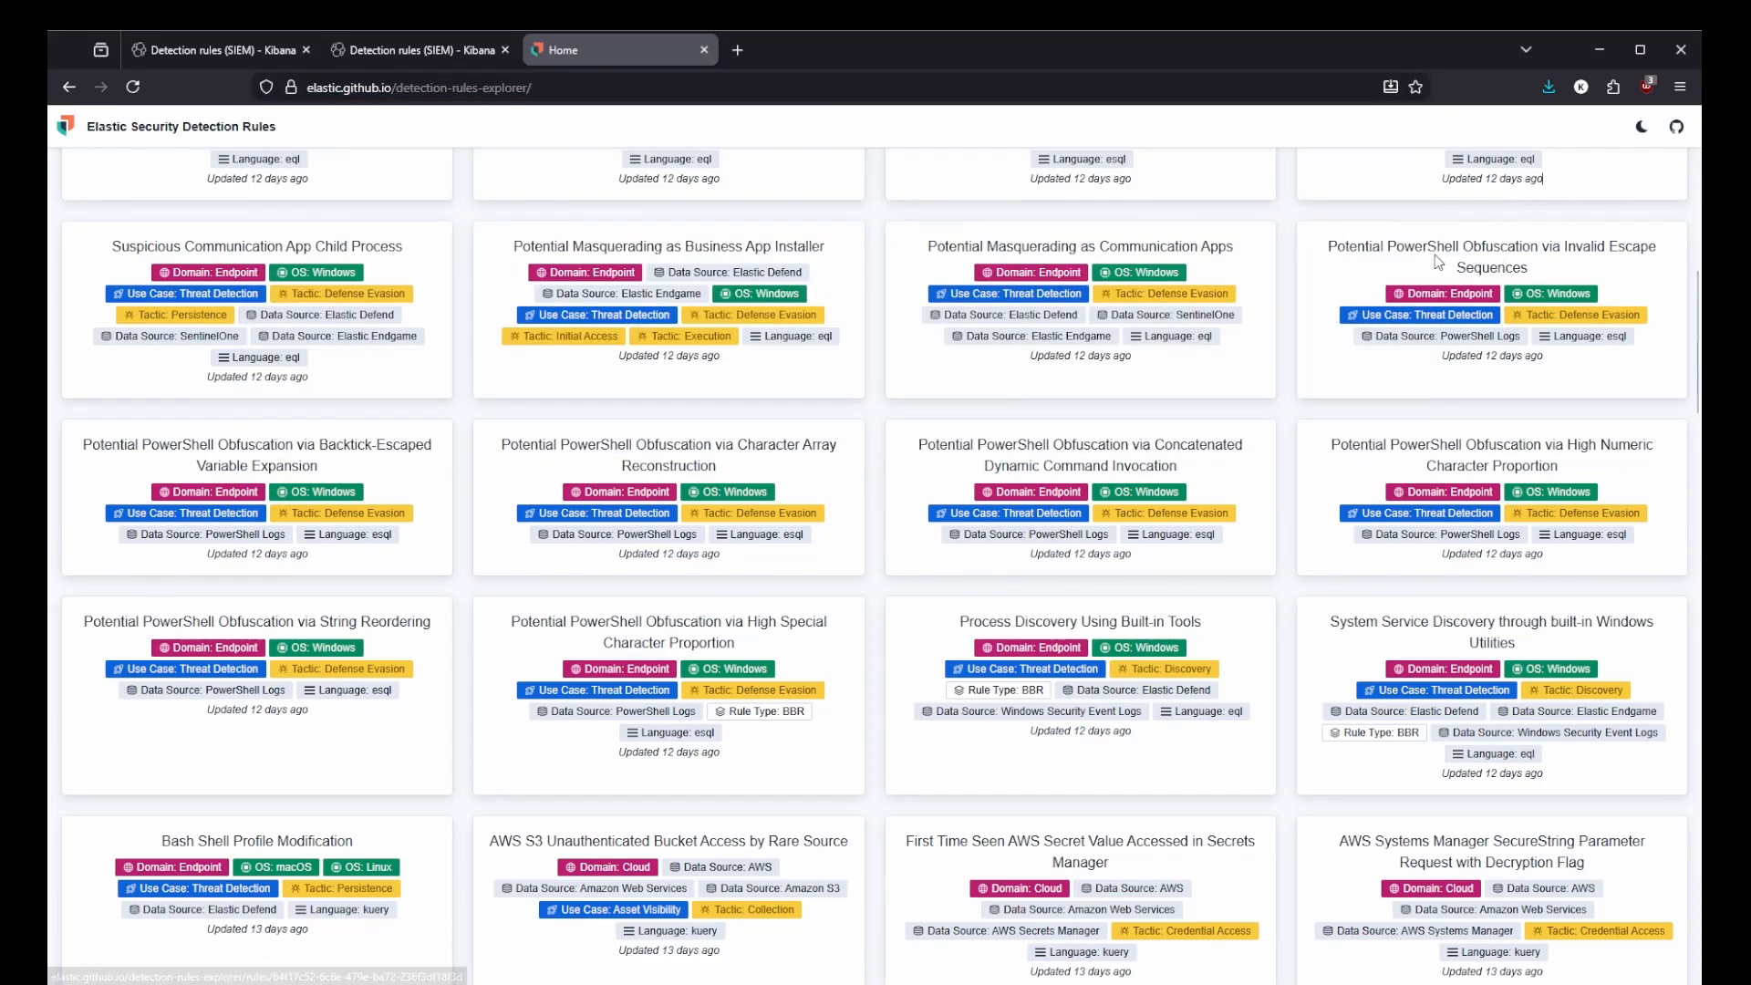
{"action": "left_click", "coordinate": [1507, 261]}
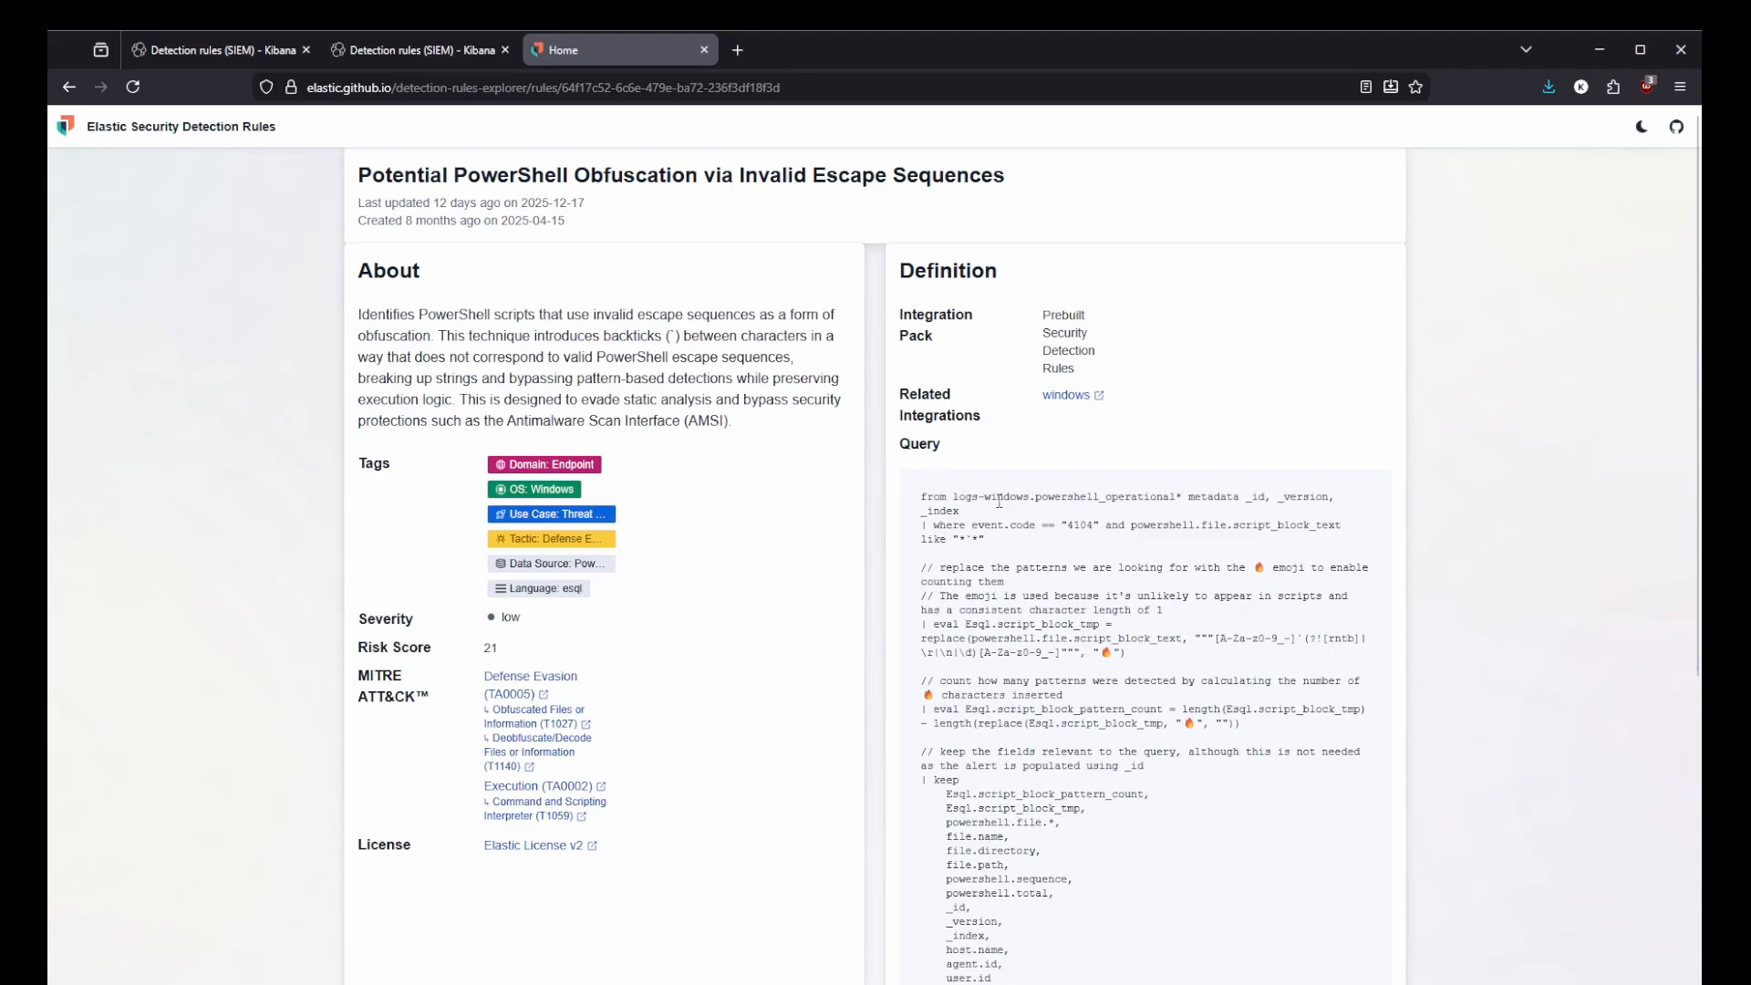
Read the PowerShell obfuscation rule's query, and return to Kibana to look at the Security dashboards.
{"action": "scroll", "coordinate": [1000, 501], "scroll_direction": "down", "scroll_amount": 5}
{"action": "scroll", "coordinate": [1020, 517], "scroll_direction": "up", "scroll_amount": 5}
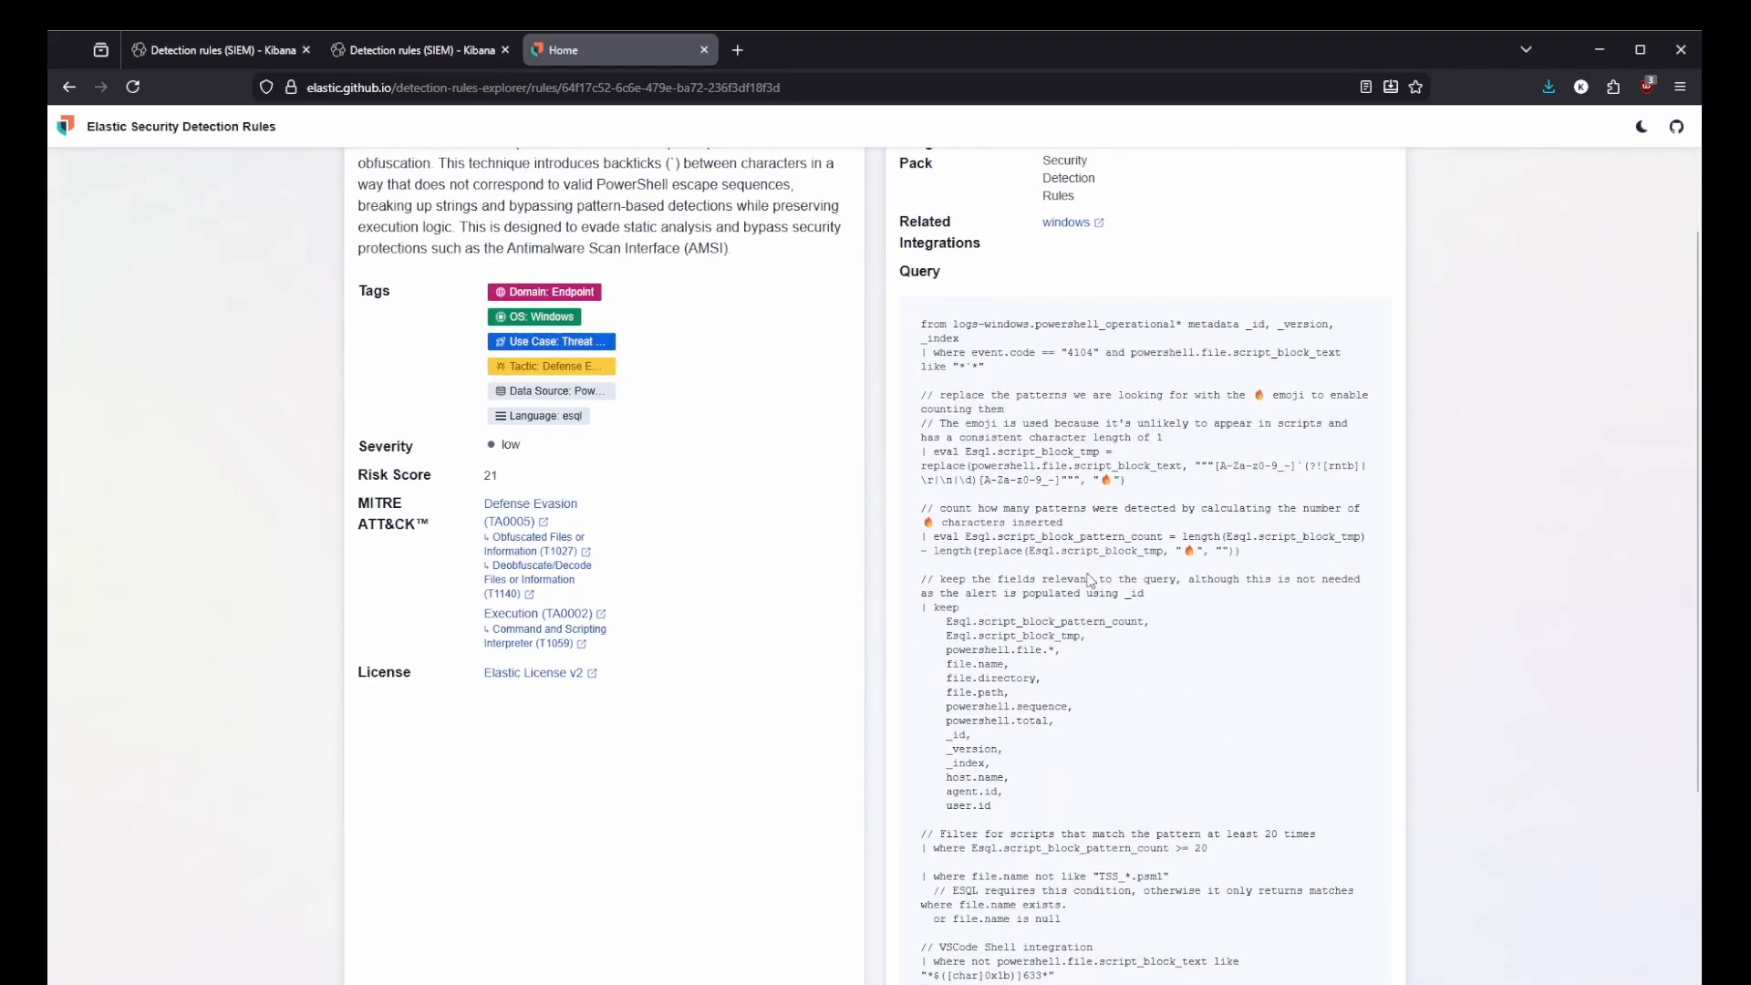
{"action": "left_click", "coordinate": [406, 50]}
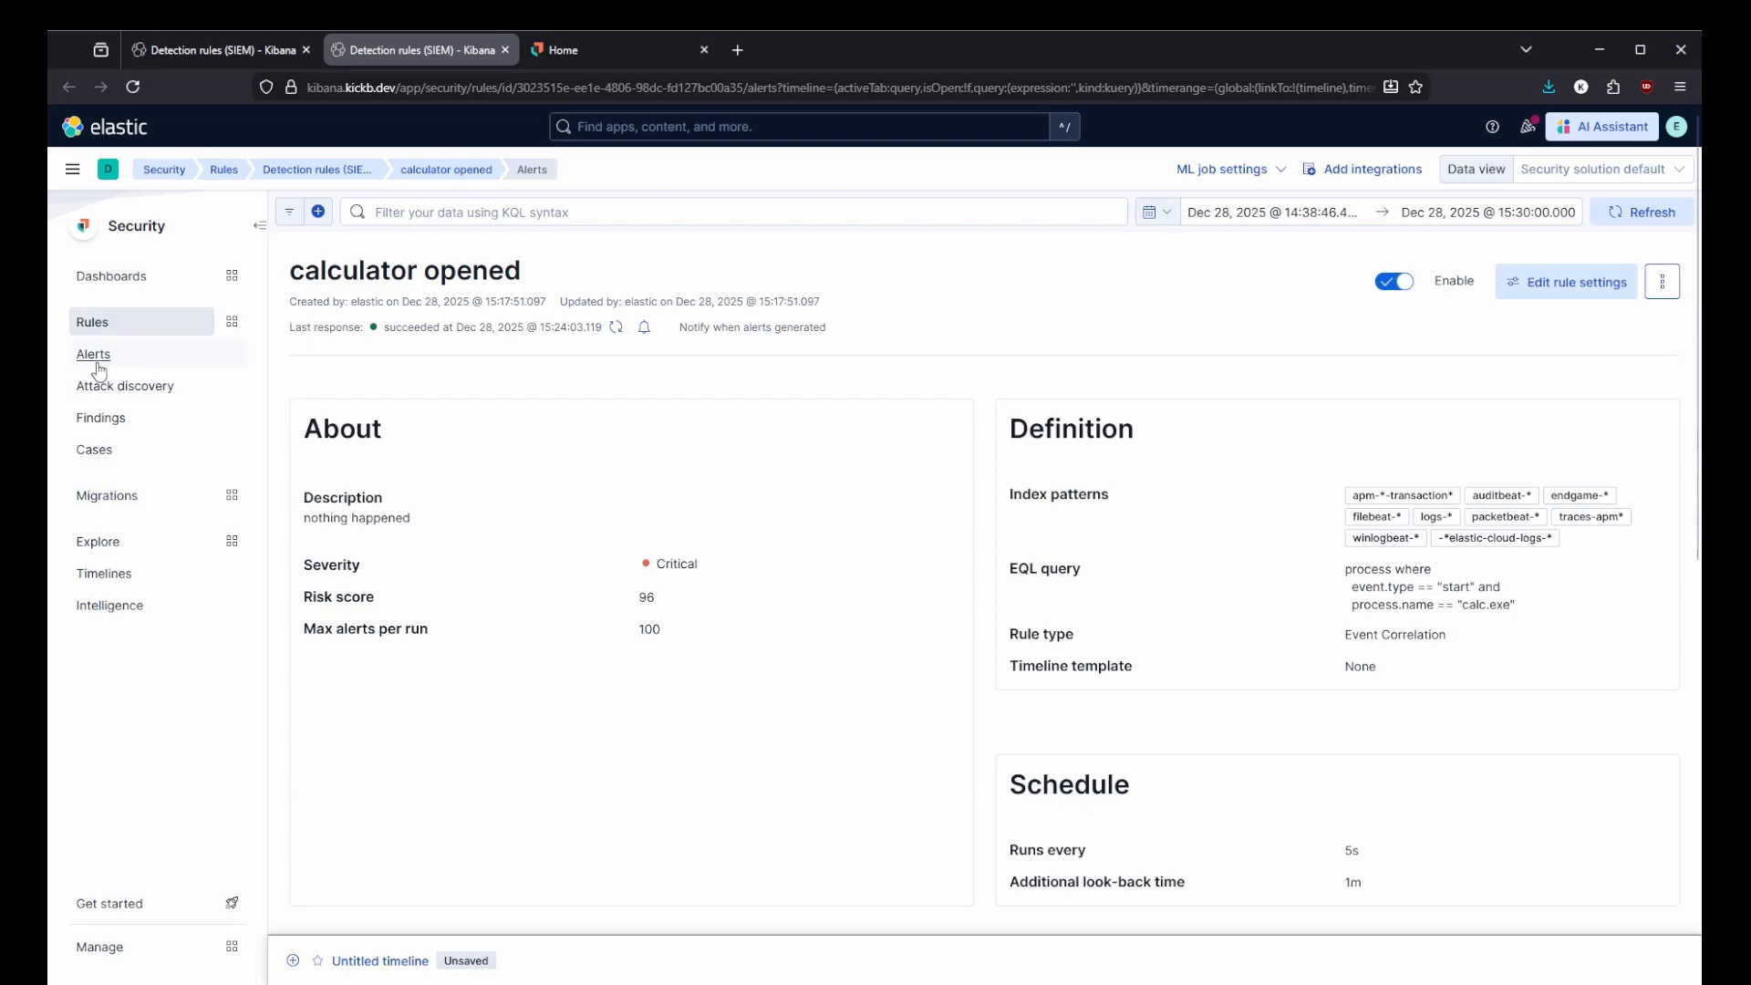
{"action": "left_click", "coordinate": [112, 277]}
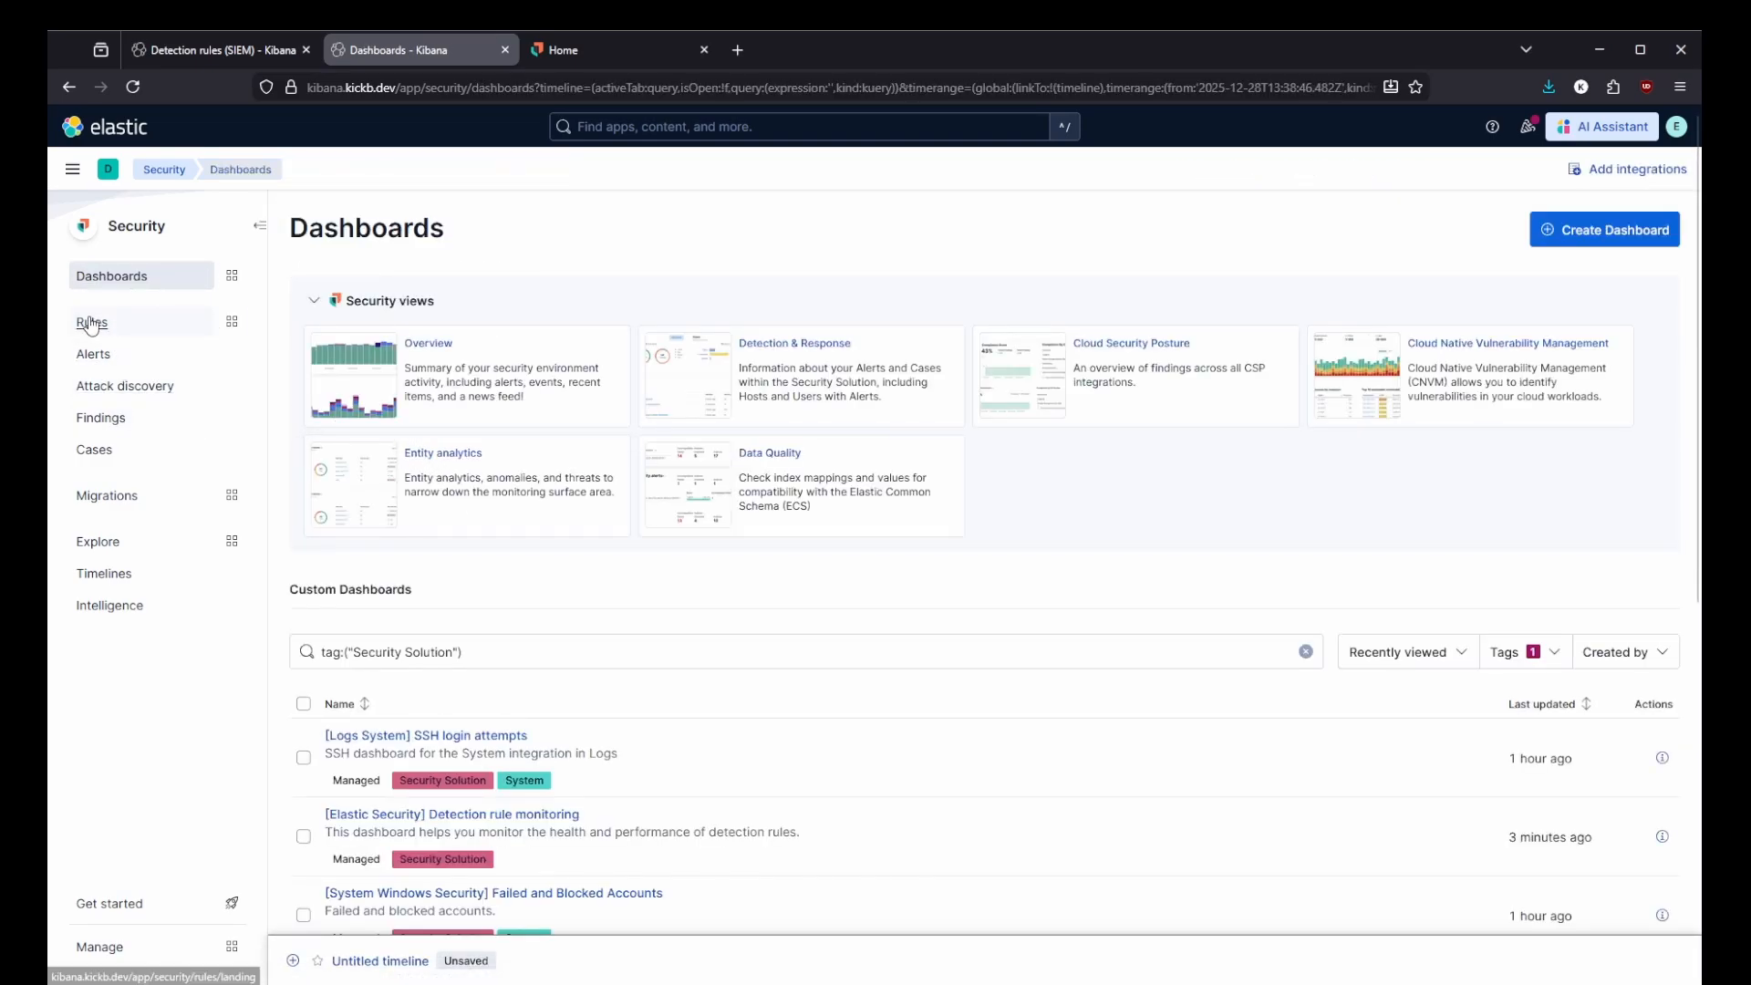
{"action": "left_click", "coordinate": [231, 276]}
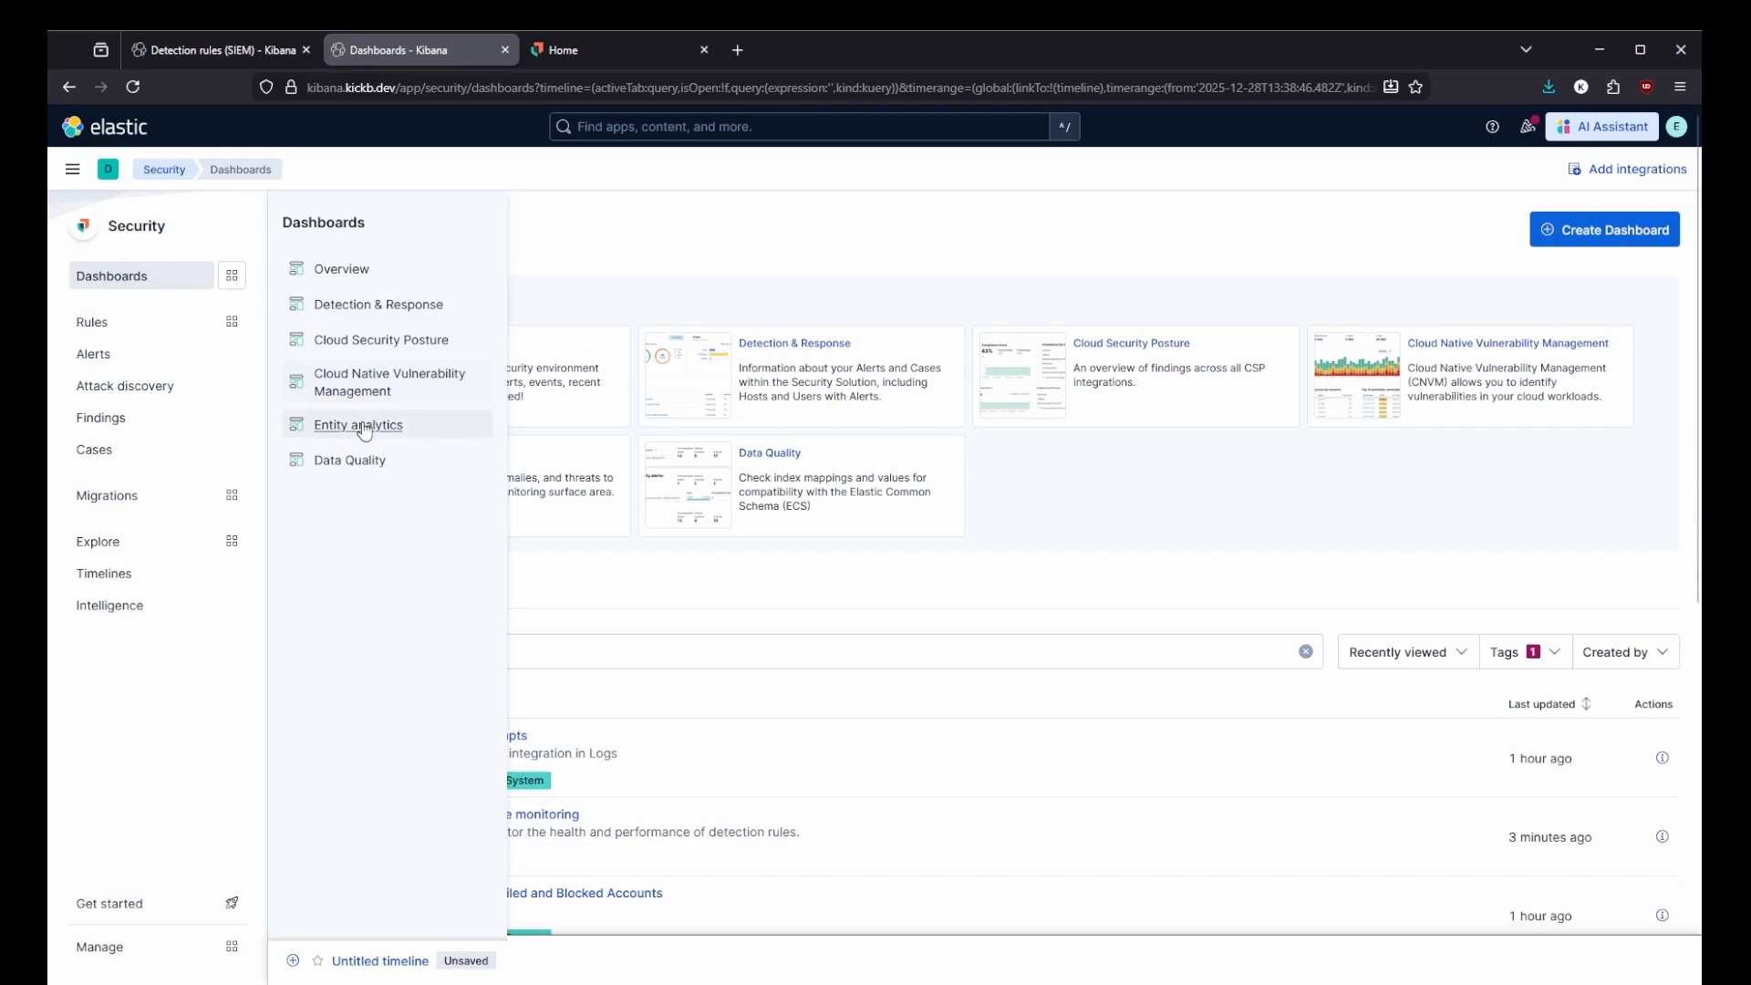
Open the MITRE ATT&CK coverage overview and open O365 Email Reported by User as Malware or Phish from the Phishing technique.
{"action": "left_click", "coordinate": [231, 321]}
{"action": "left_click", "coordinate": [345, 469]}
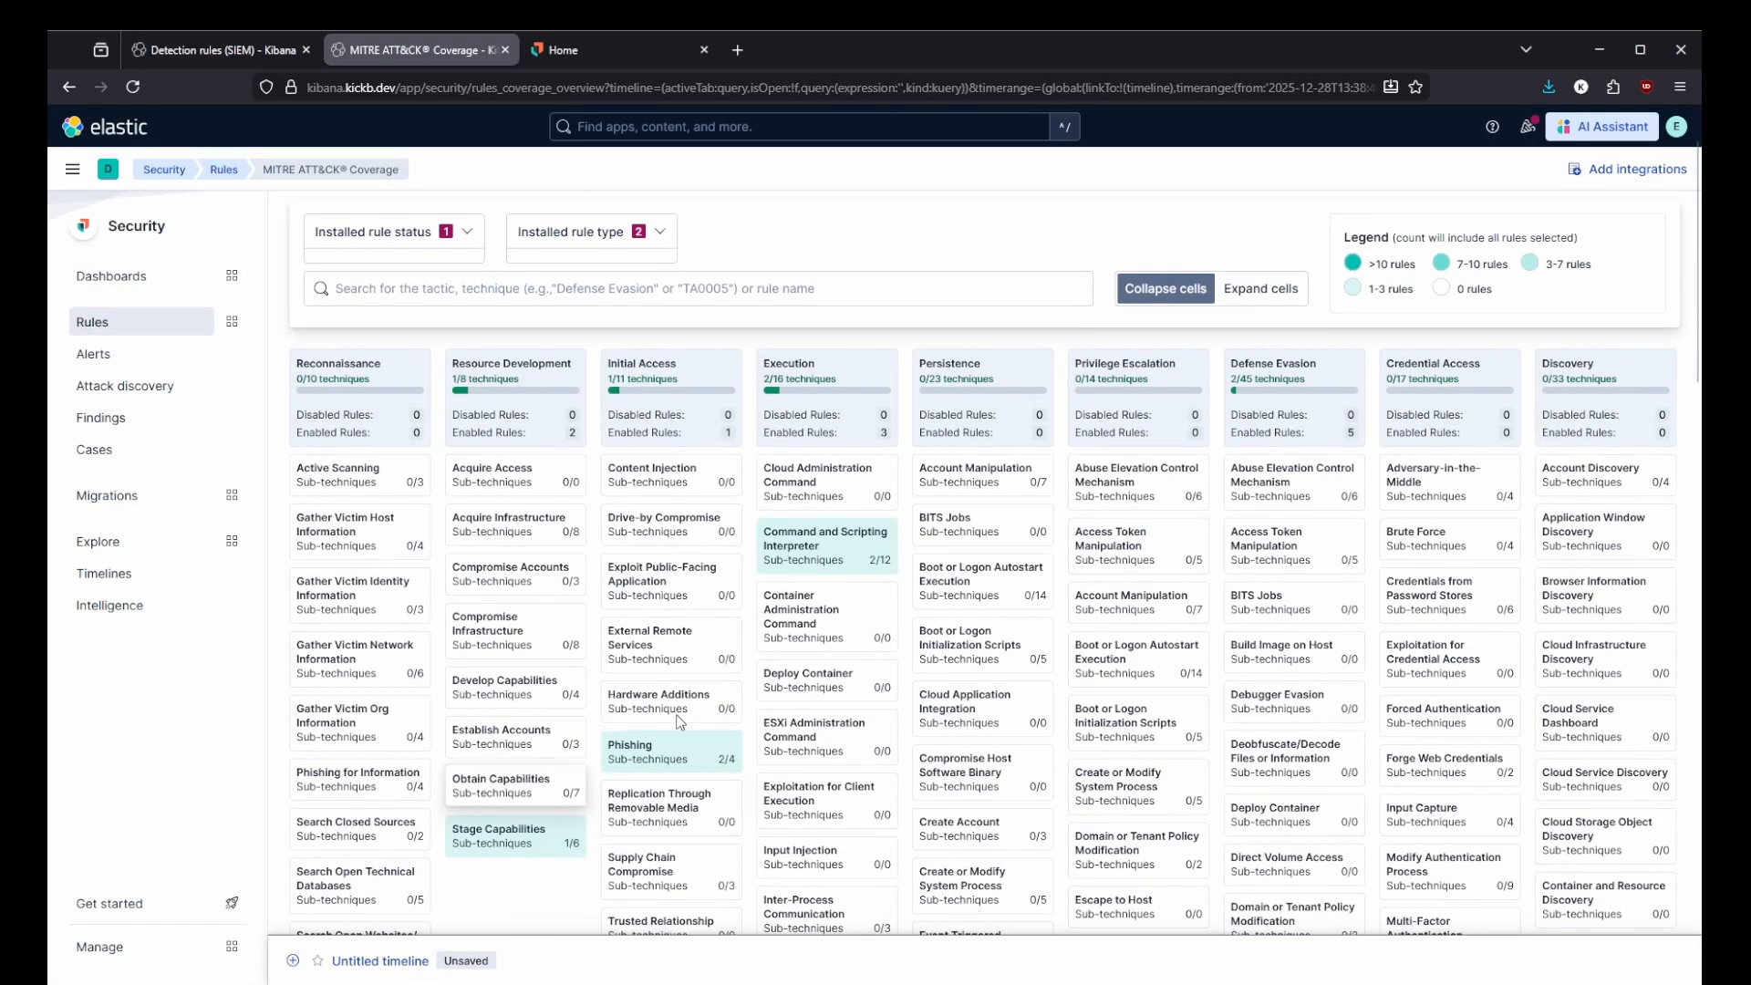
{"action": "left_click", "coordinate": [647, 752]}
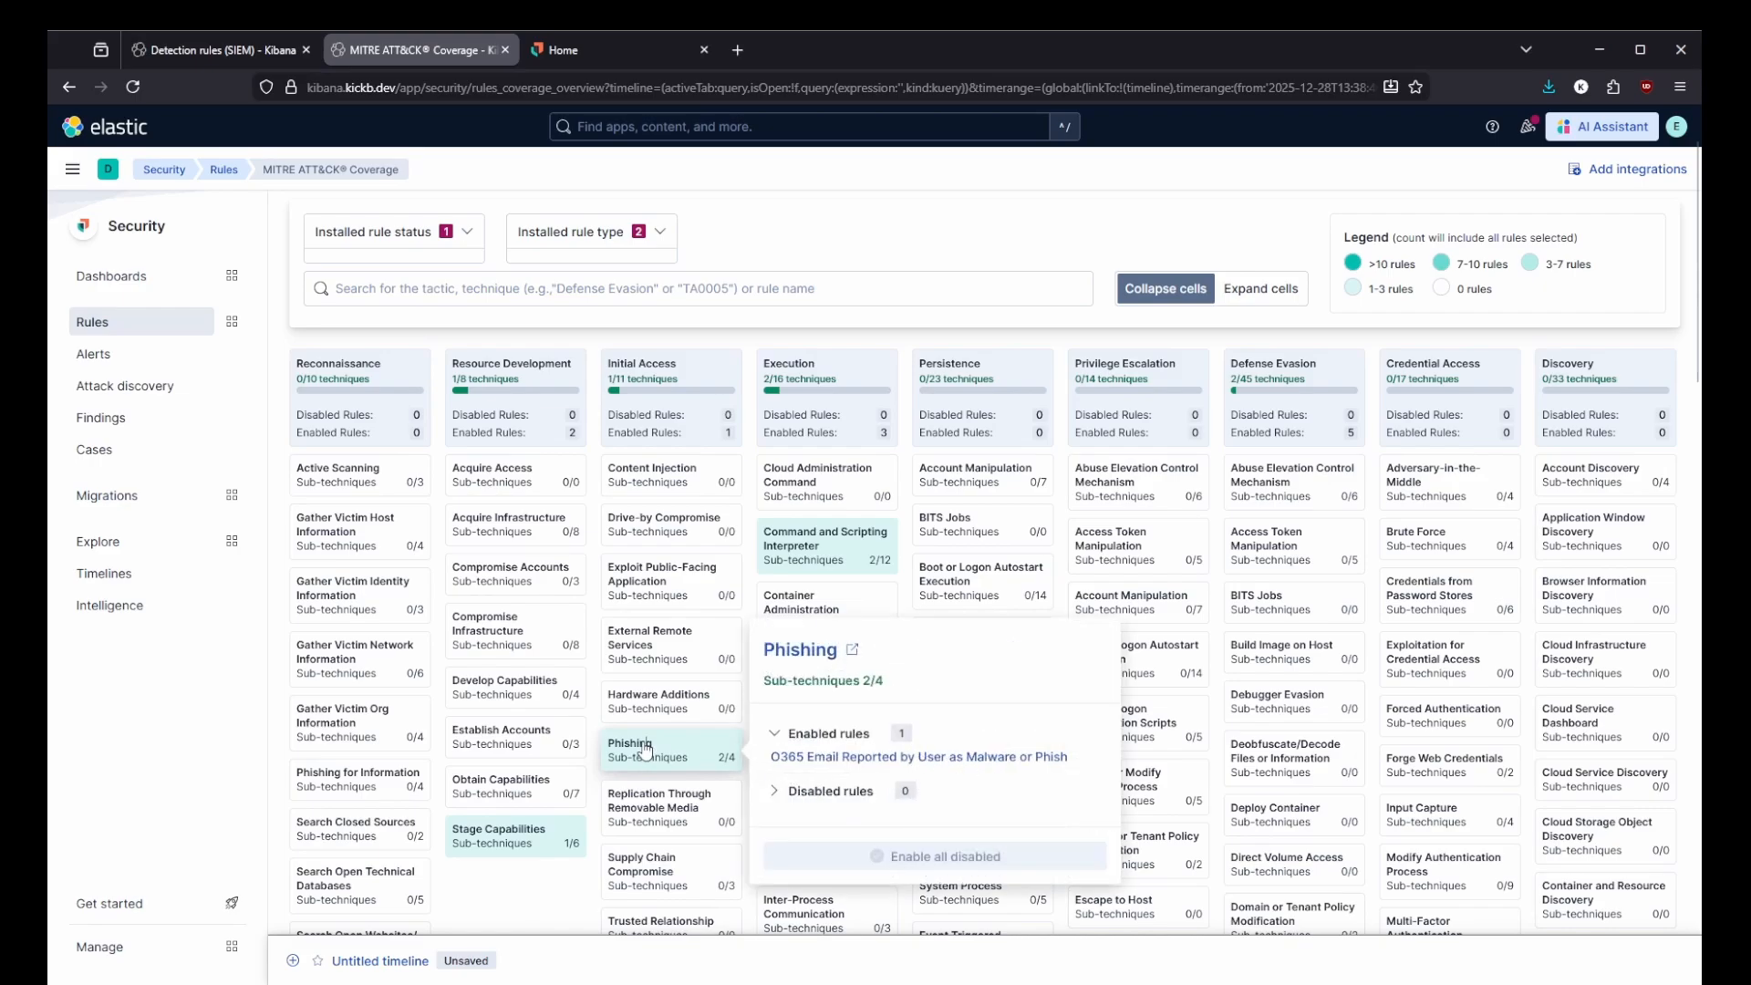
{"action": "left_click", "coordinate": [840, 758]}
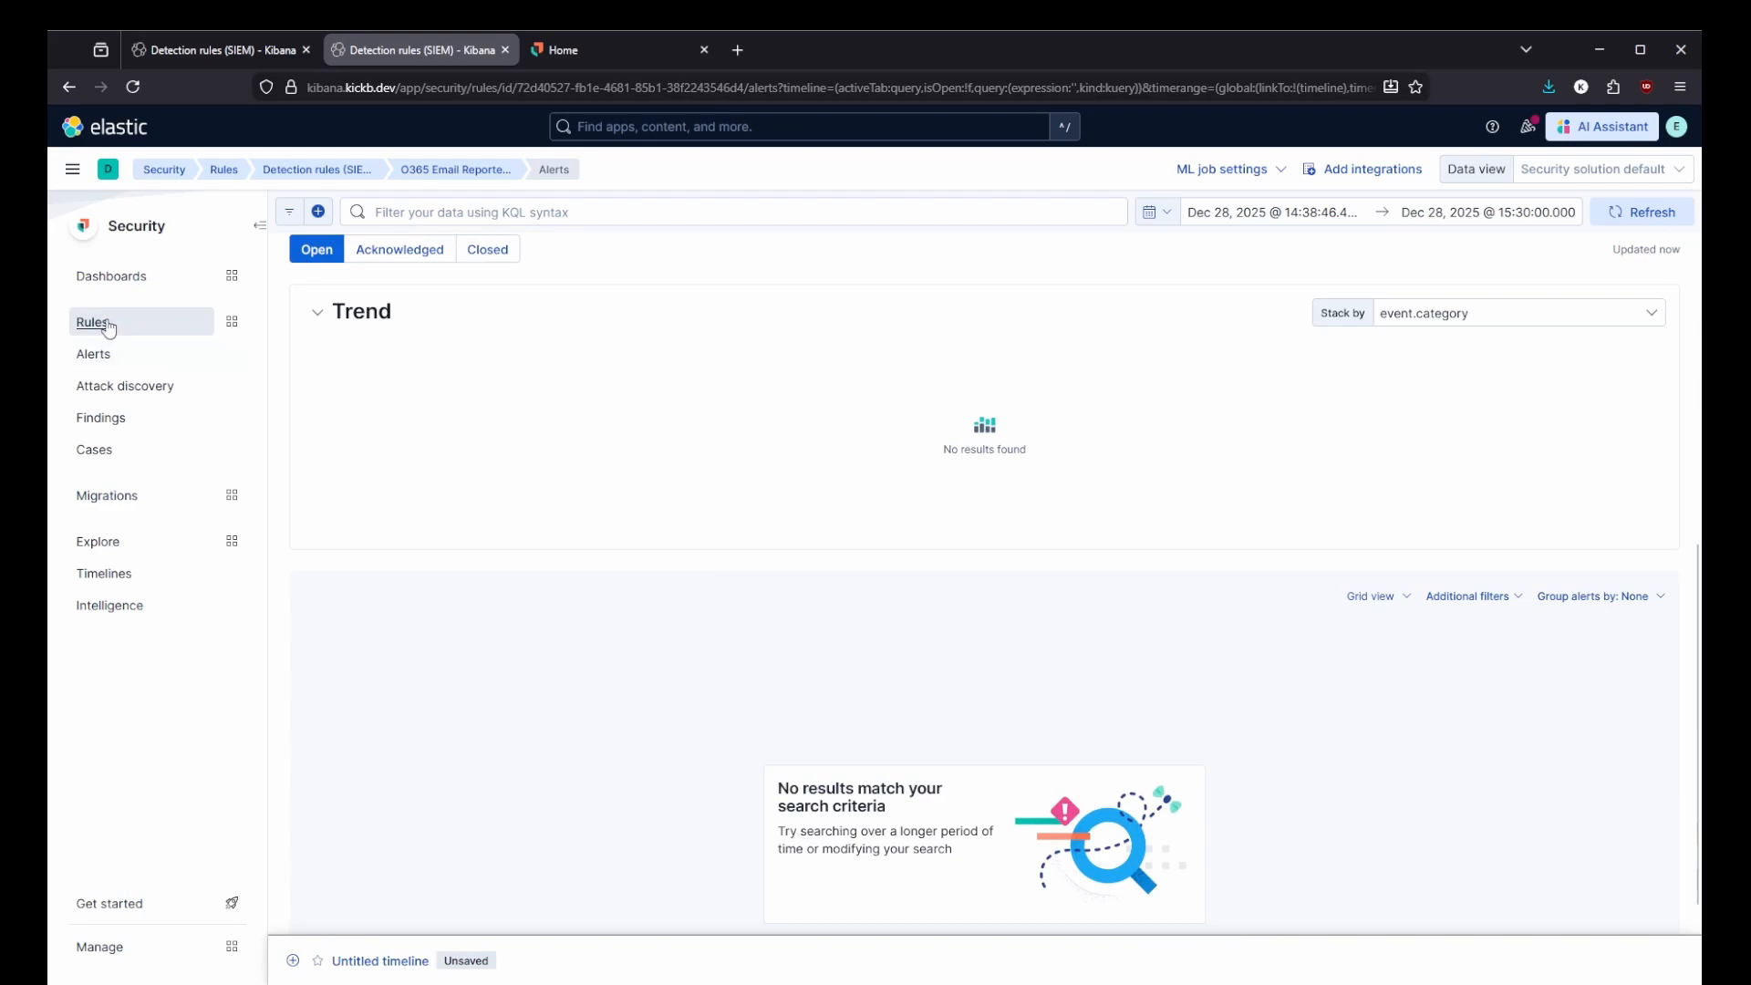
Return to the detection rules list and look through the enabled rules.
{"action": "left_click", "coordinate": [108, 325]}
{"action": "left_click", "coordinate": [338, 352]}
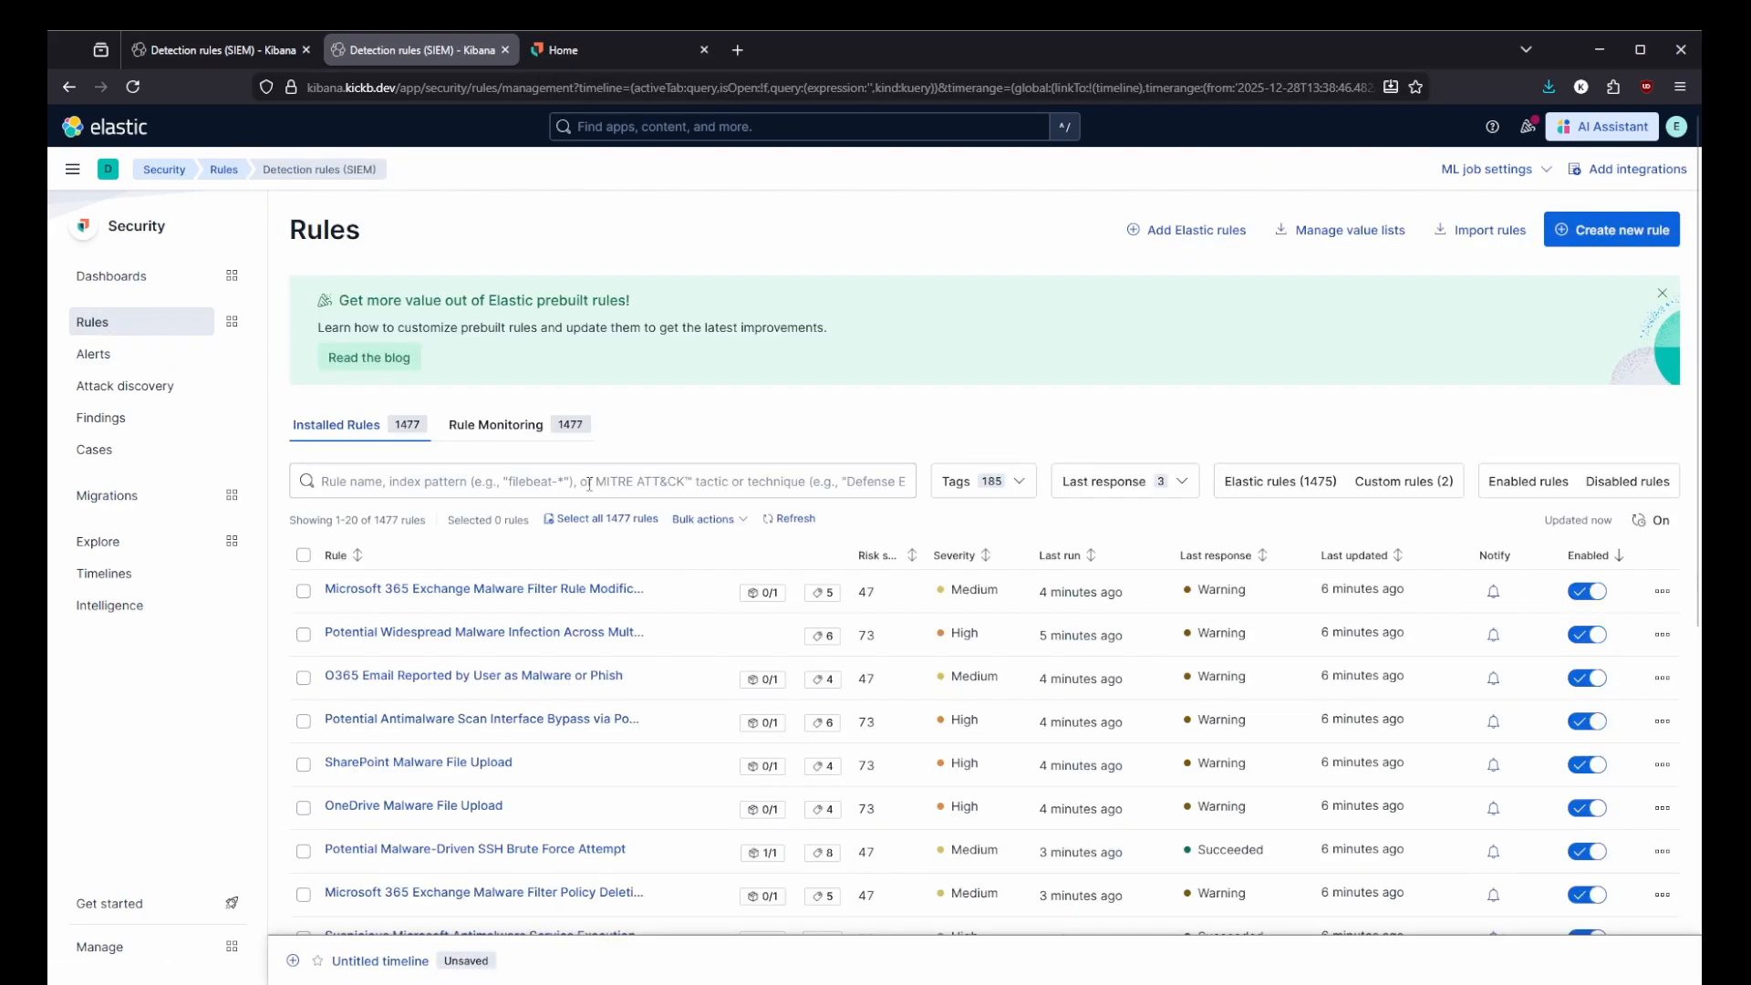
{"action": "scroll", "coordinate": [467, 687], "scroll_direction": "down", "scroll_amount": 4}
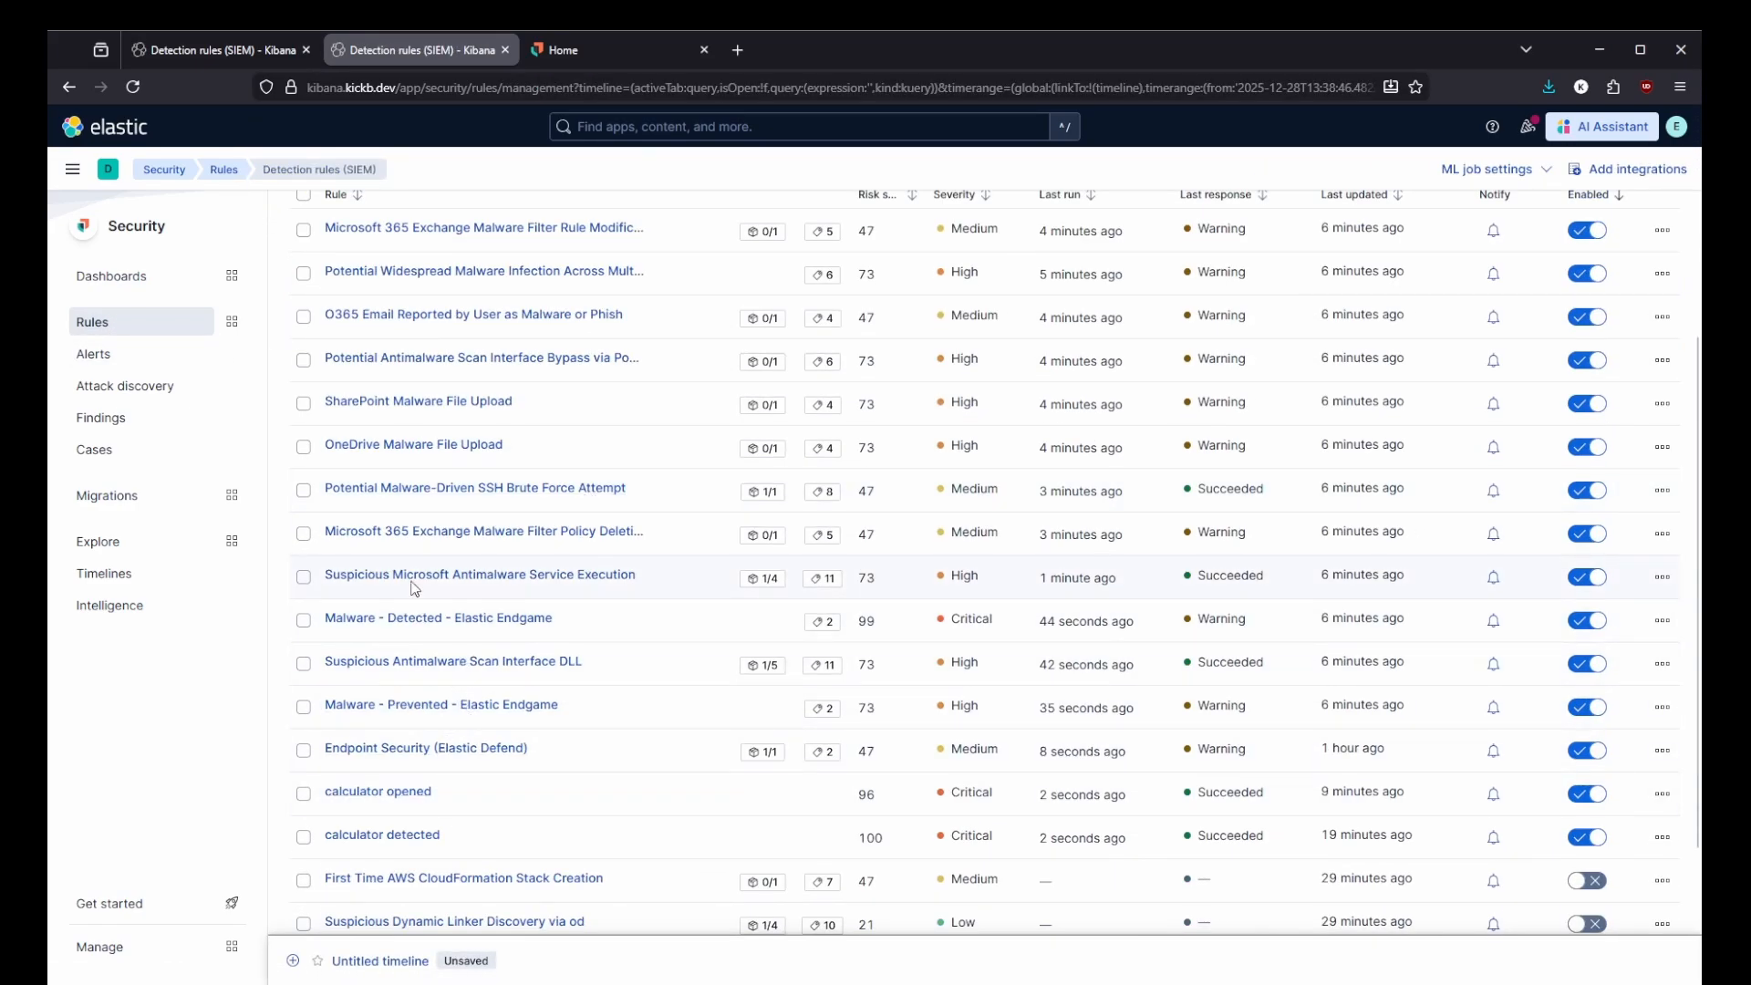
{"action": "scroll", "coordinate": [415, 516], "scroll_direction": "up", "scroll_amount": 1}
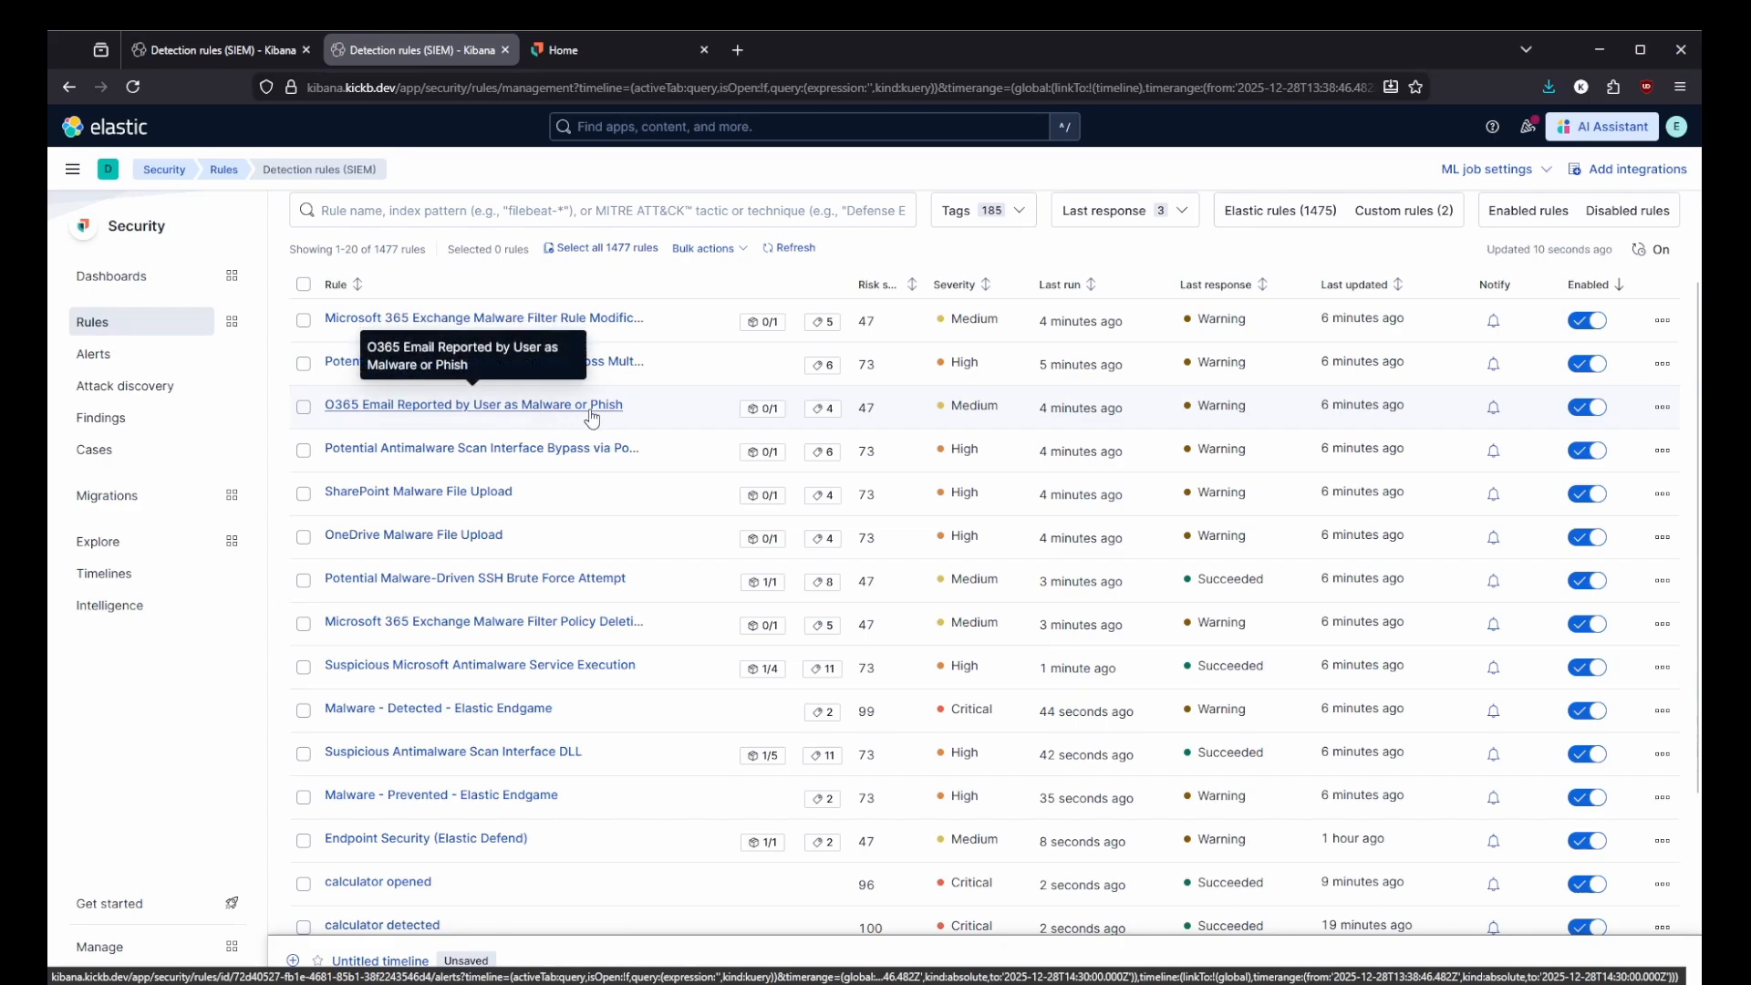
{"action": "scroll", "coordinate": [613, 456], "scroll_direction": "up", "scroll_amount": 3}
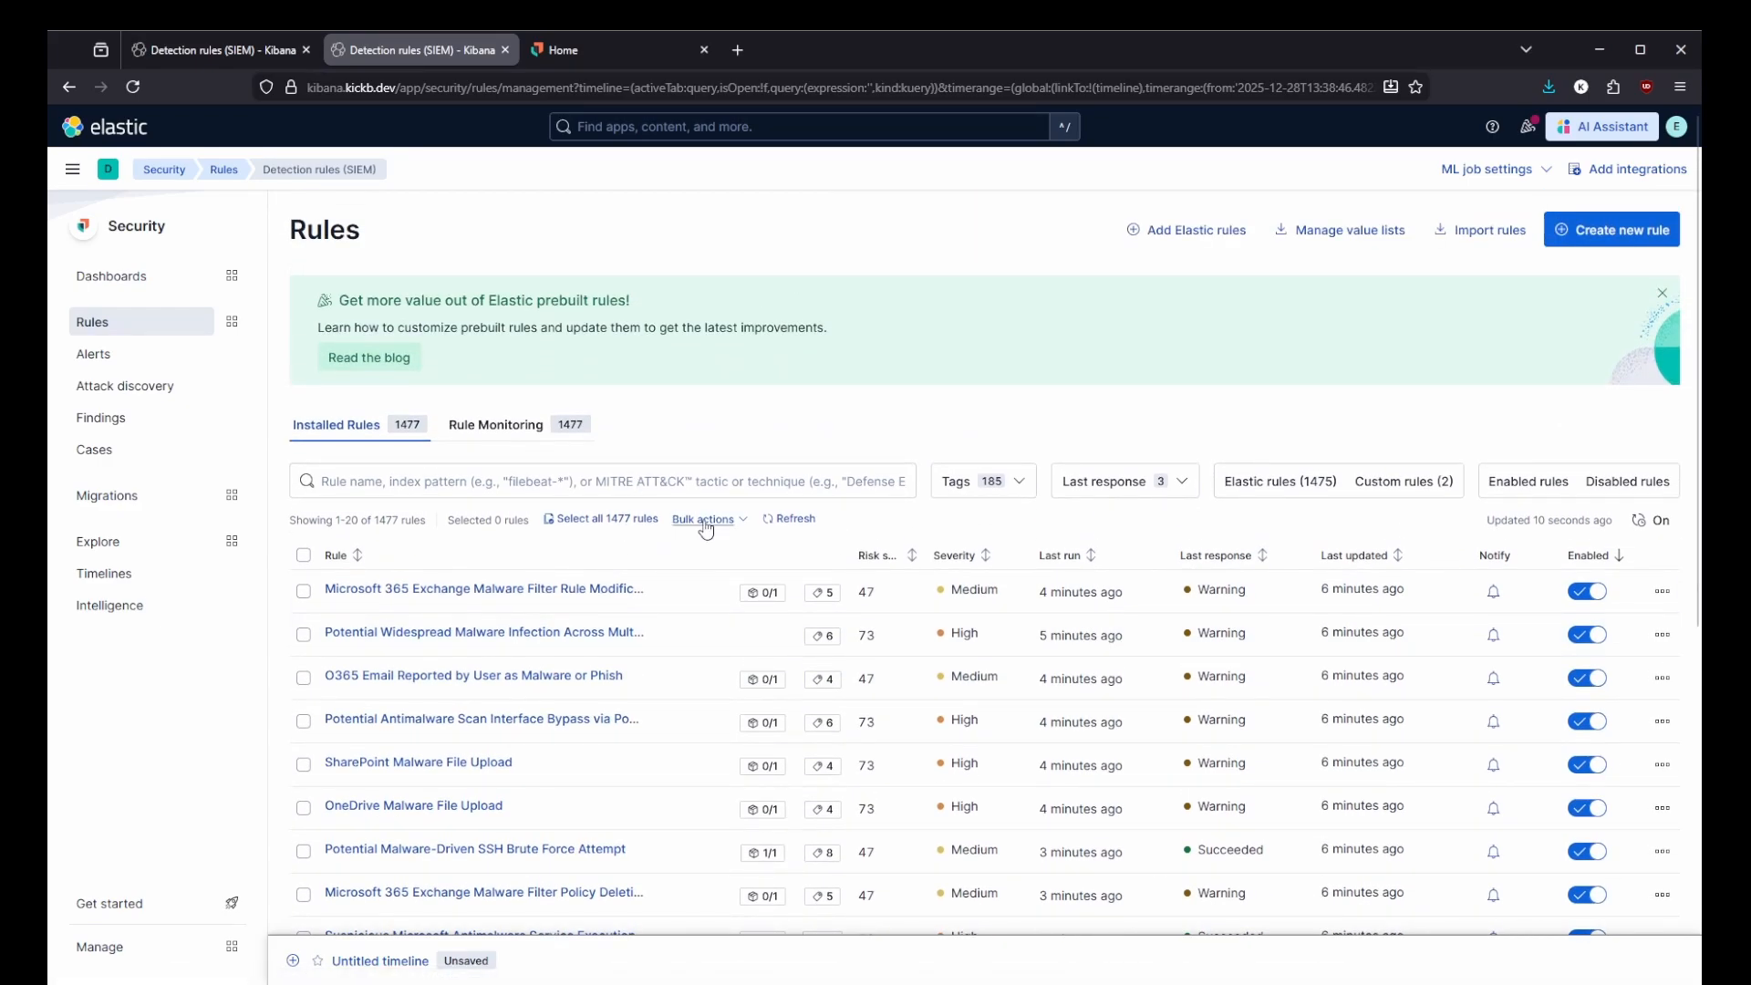
{"action": "scroll", "coordinate": [861, 604], "scroll_direction": "down", "scroll_amount": 5}
{"action": "scroll", "coordinate": [1031, 289], "scroll_direction": "up", "scroll_amount": 5}
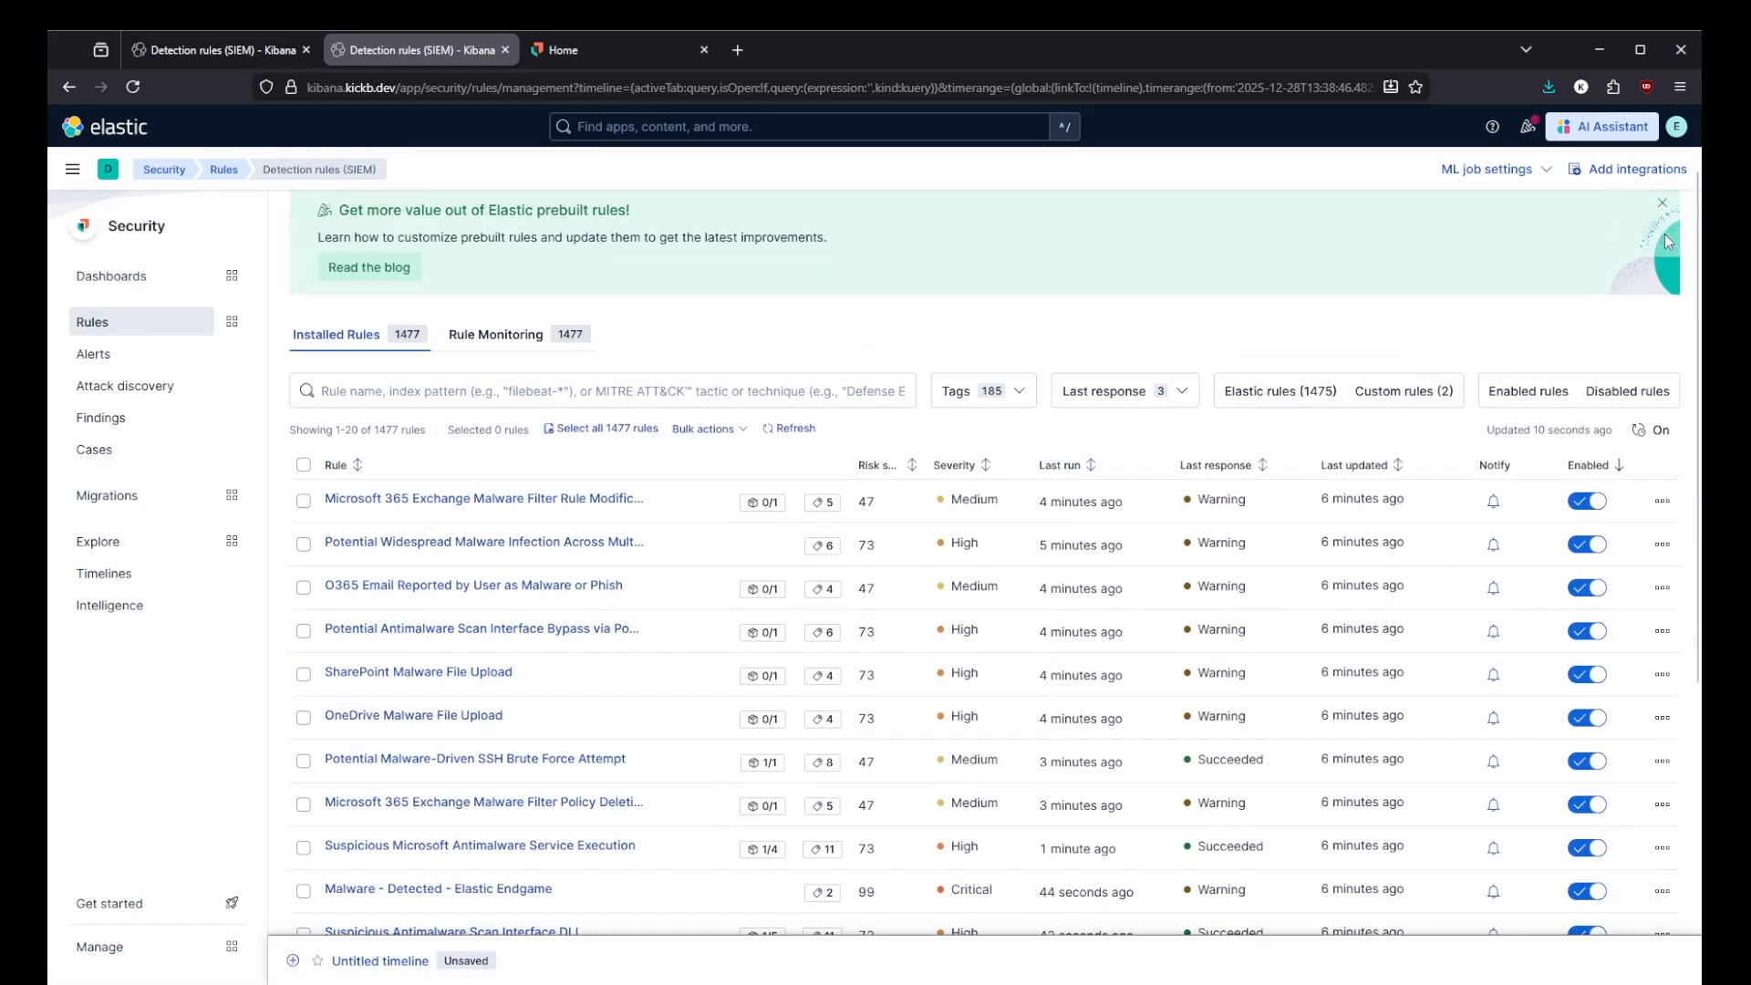
Start a new Event Correlation rule with the EQL query process where event.type == "start" and process.name == "calc.exe".
{"action": "left_click", "coordinate": [1649, 231]}
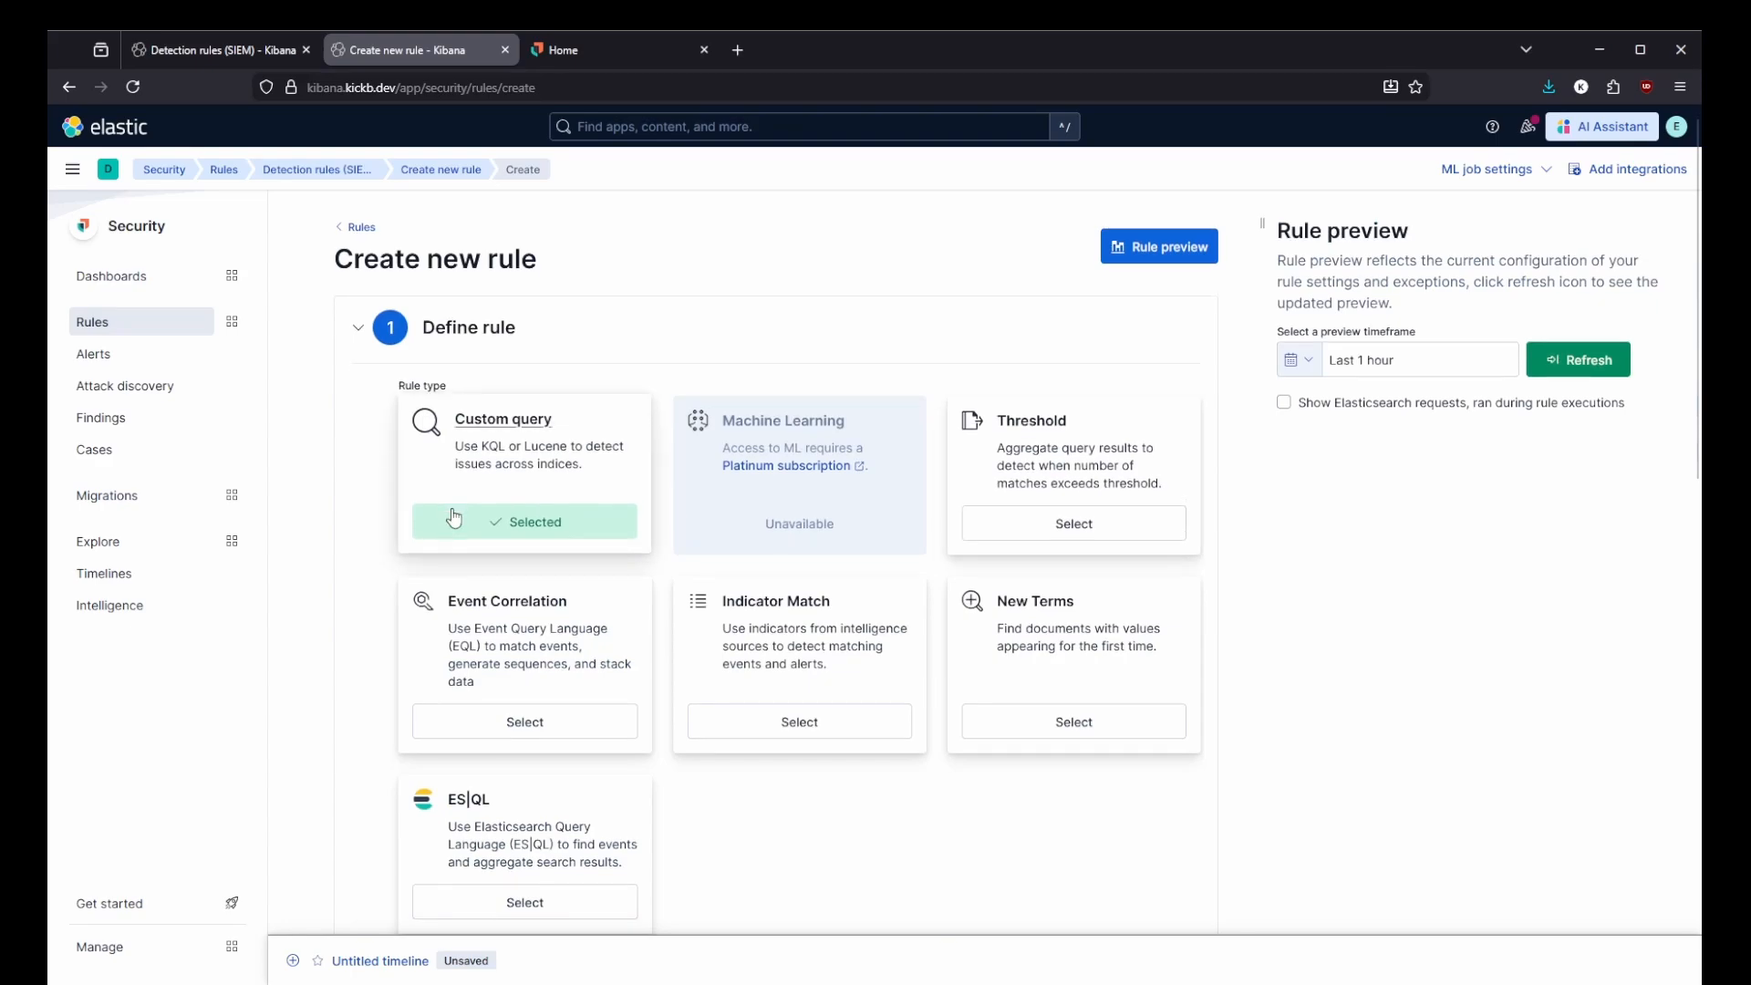
{"action": "scroll", "coordinate": [520, 483], "scroll_direction": "down", "scroll_amount": 3}
{"action": "left_click", "coordinate": [538, 457]}
{"action": "scroll", "coordinate": [784, 475], "scroll_direction": "down", "scroll_amount": 5}
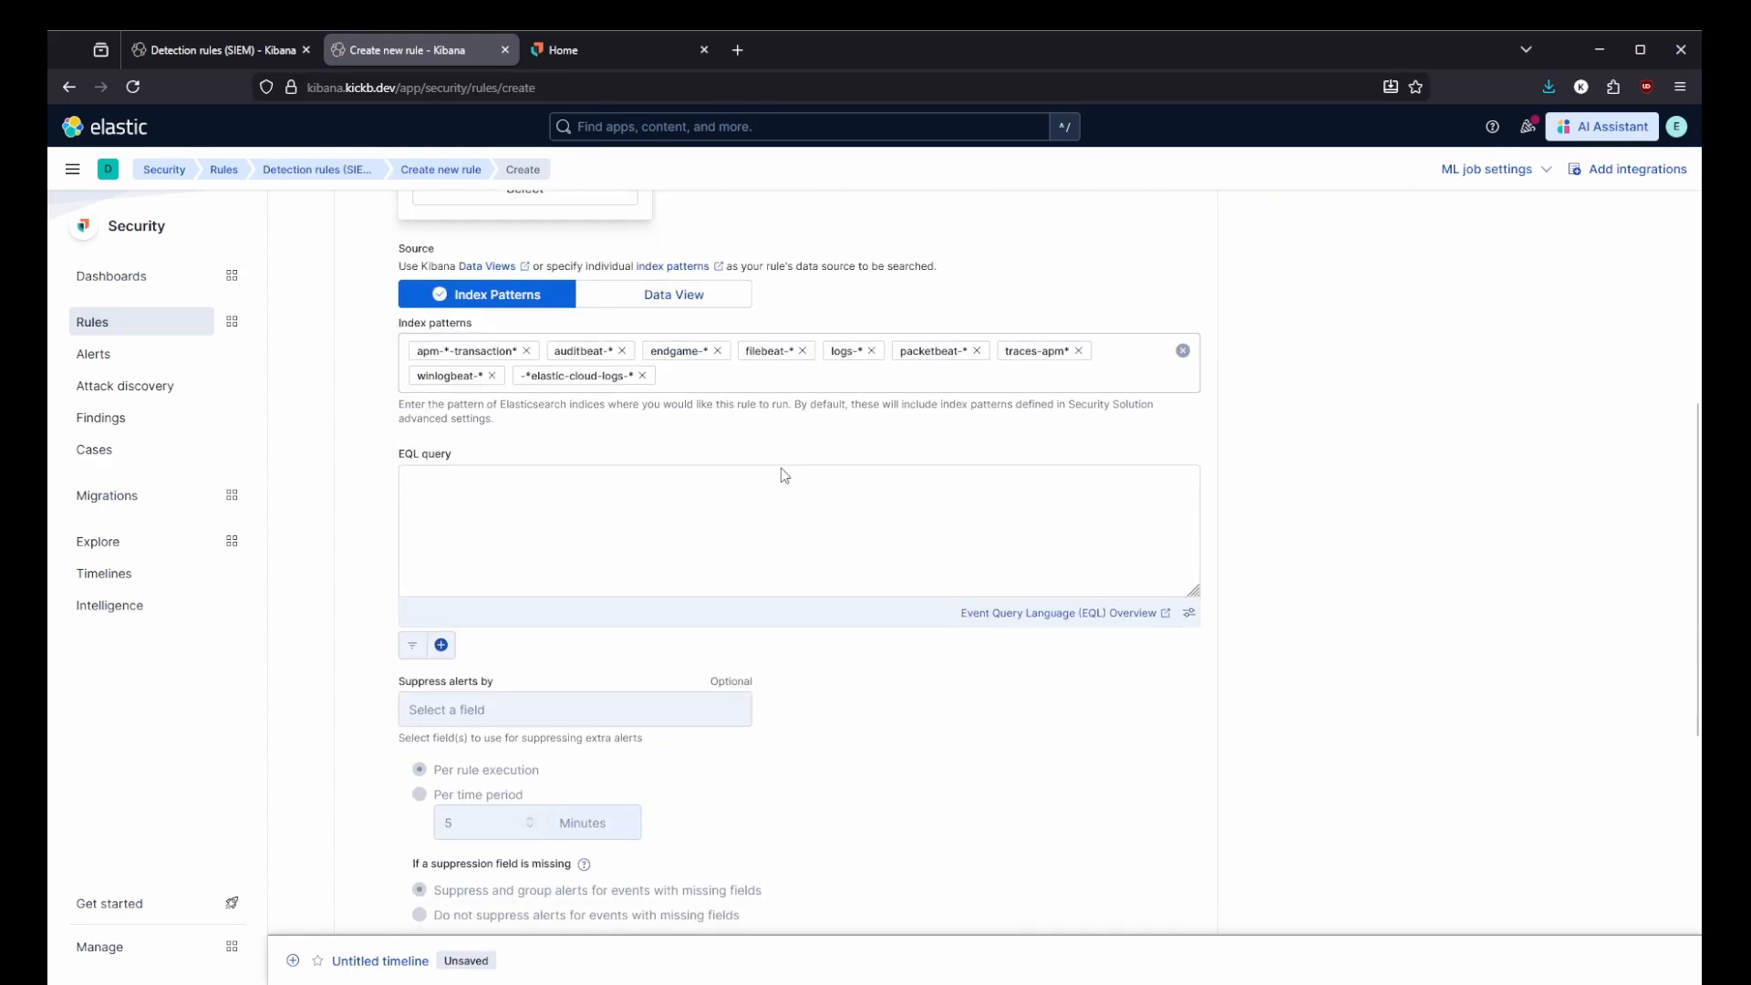
{"action": "left_click", "coordinate": [677, 515]}
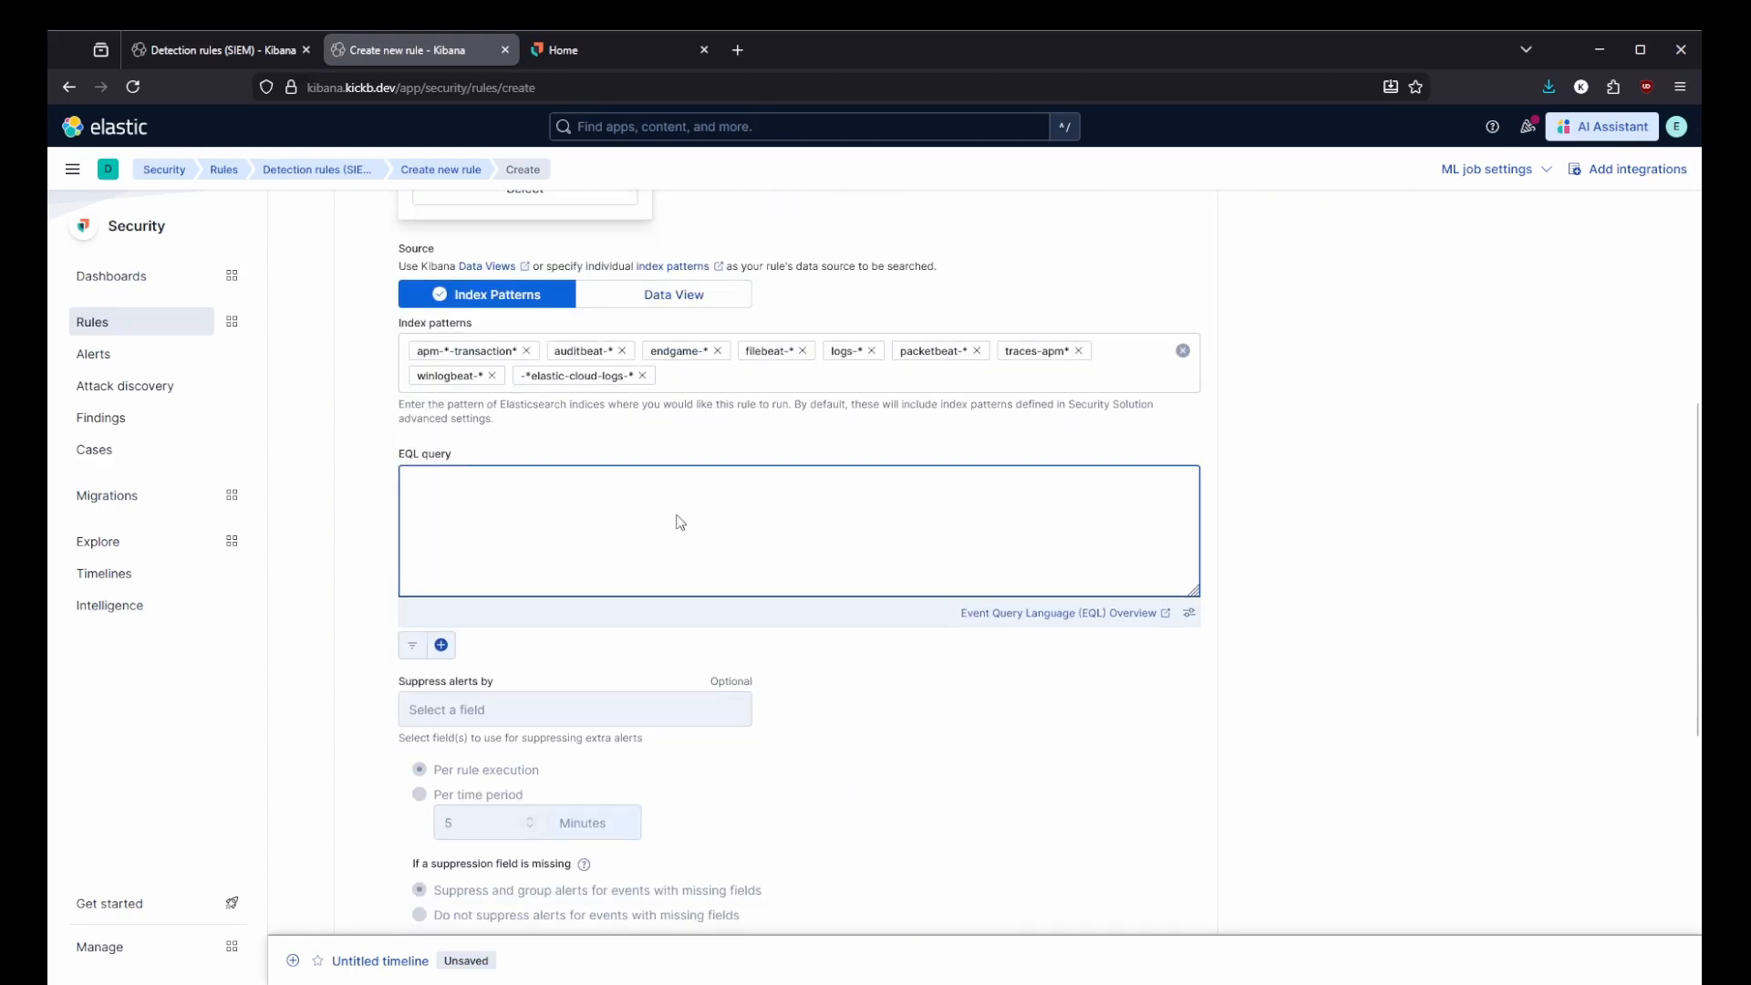
{"action": "type", "text": "process where   event.type == \"start\" and   process.name == \"calc.exe\""}
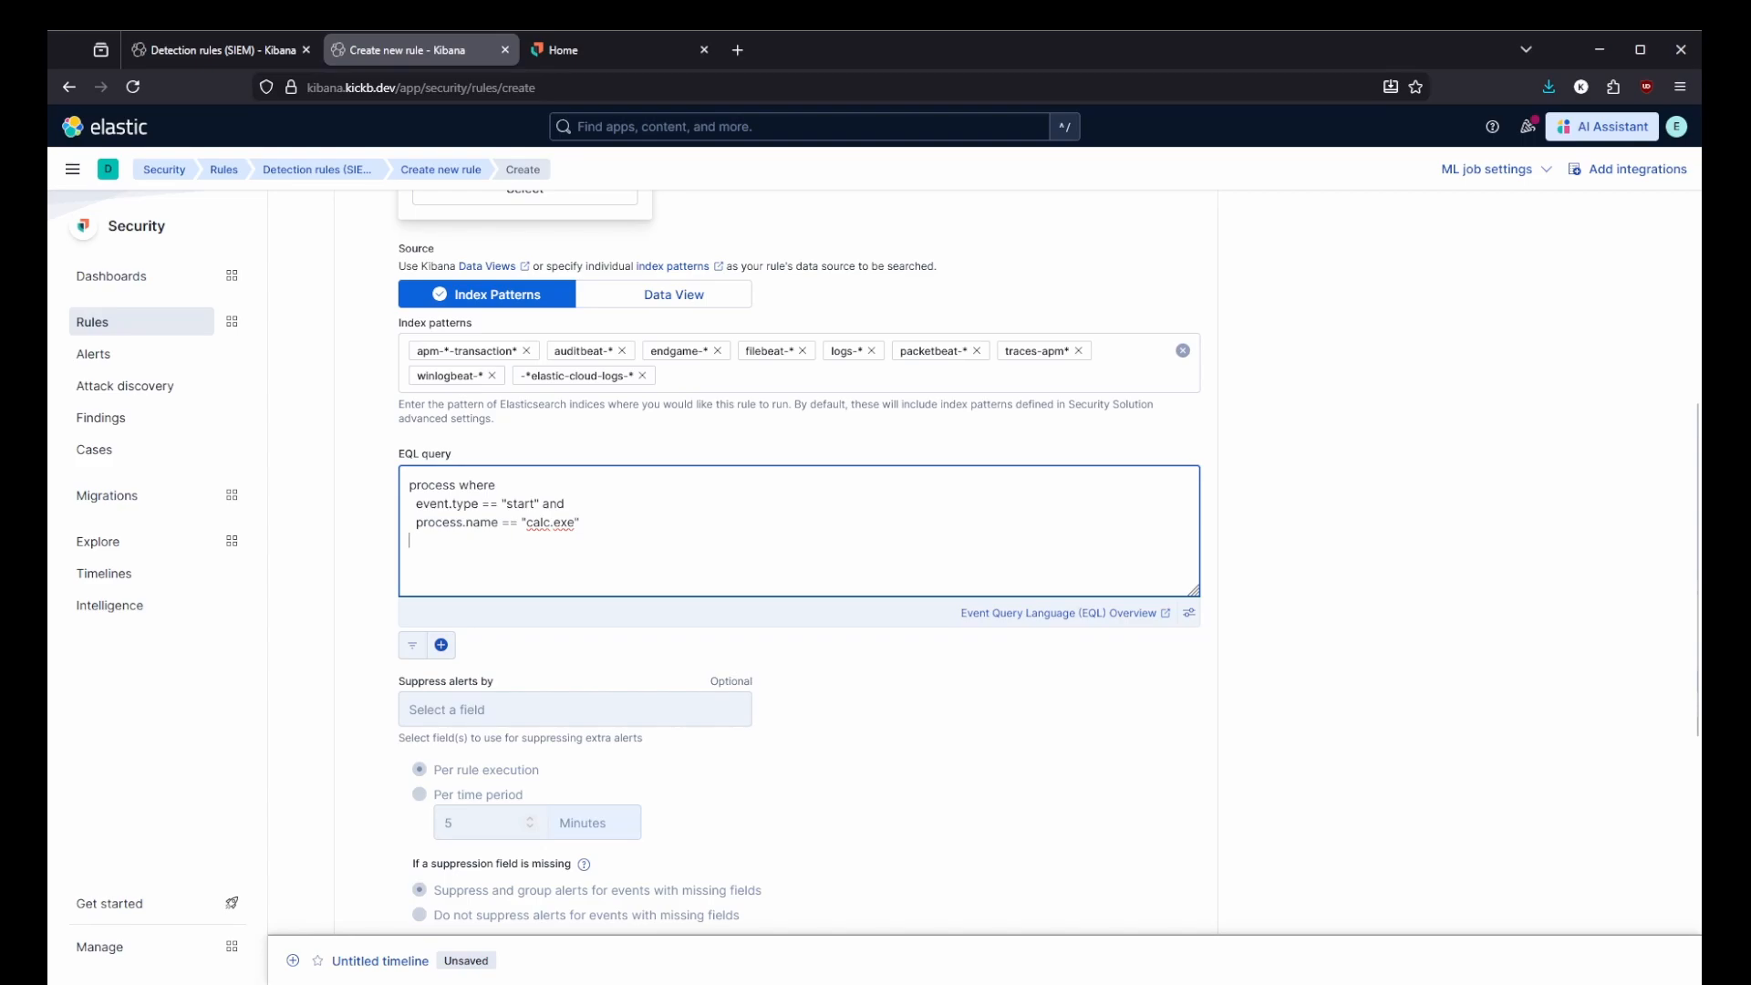
Switch to the detection rules explorer, examine the full PowerShell obfuscation query and return to the new rule form.
{"action": "key", "text": "ctrl+Tab"}
{"action": "scroll", "coordinate": [1202, 598], "scroll_direction": "down", "scroll_amount": 3}
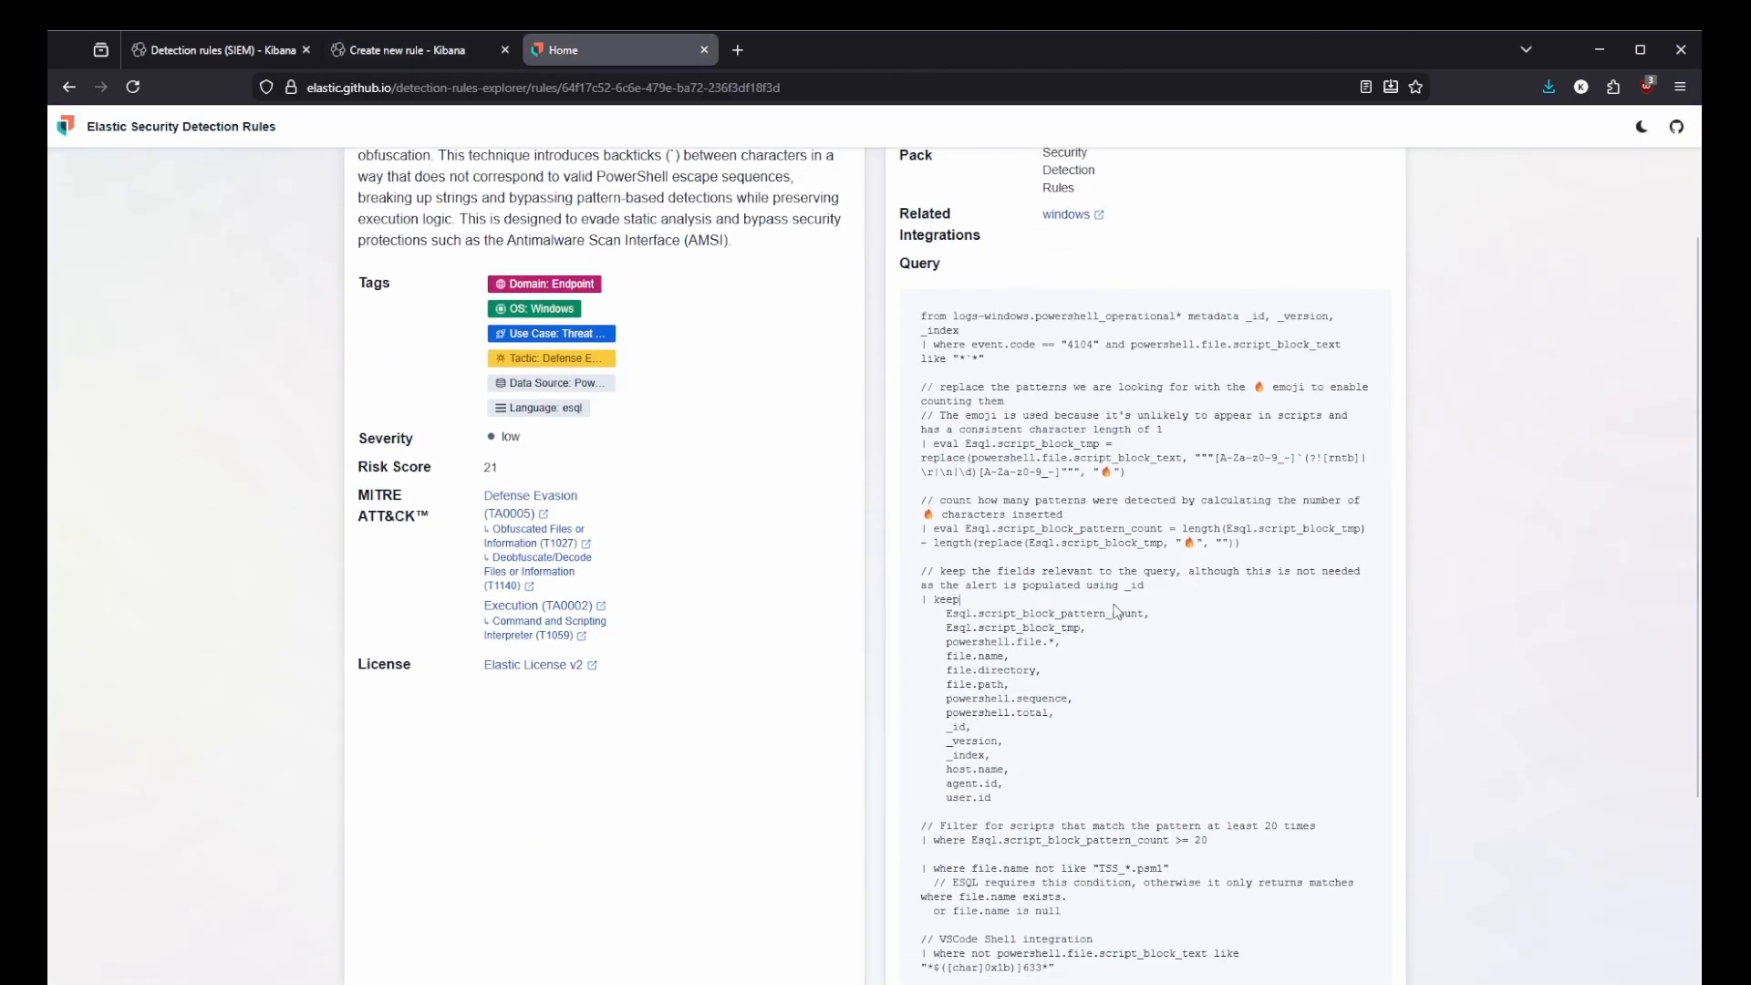
{"action": "scroll", "coordinate": [1116, 609], "scroll_direction": "down", "scroll_amount": 2}
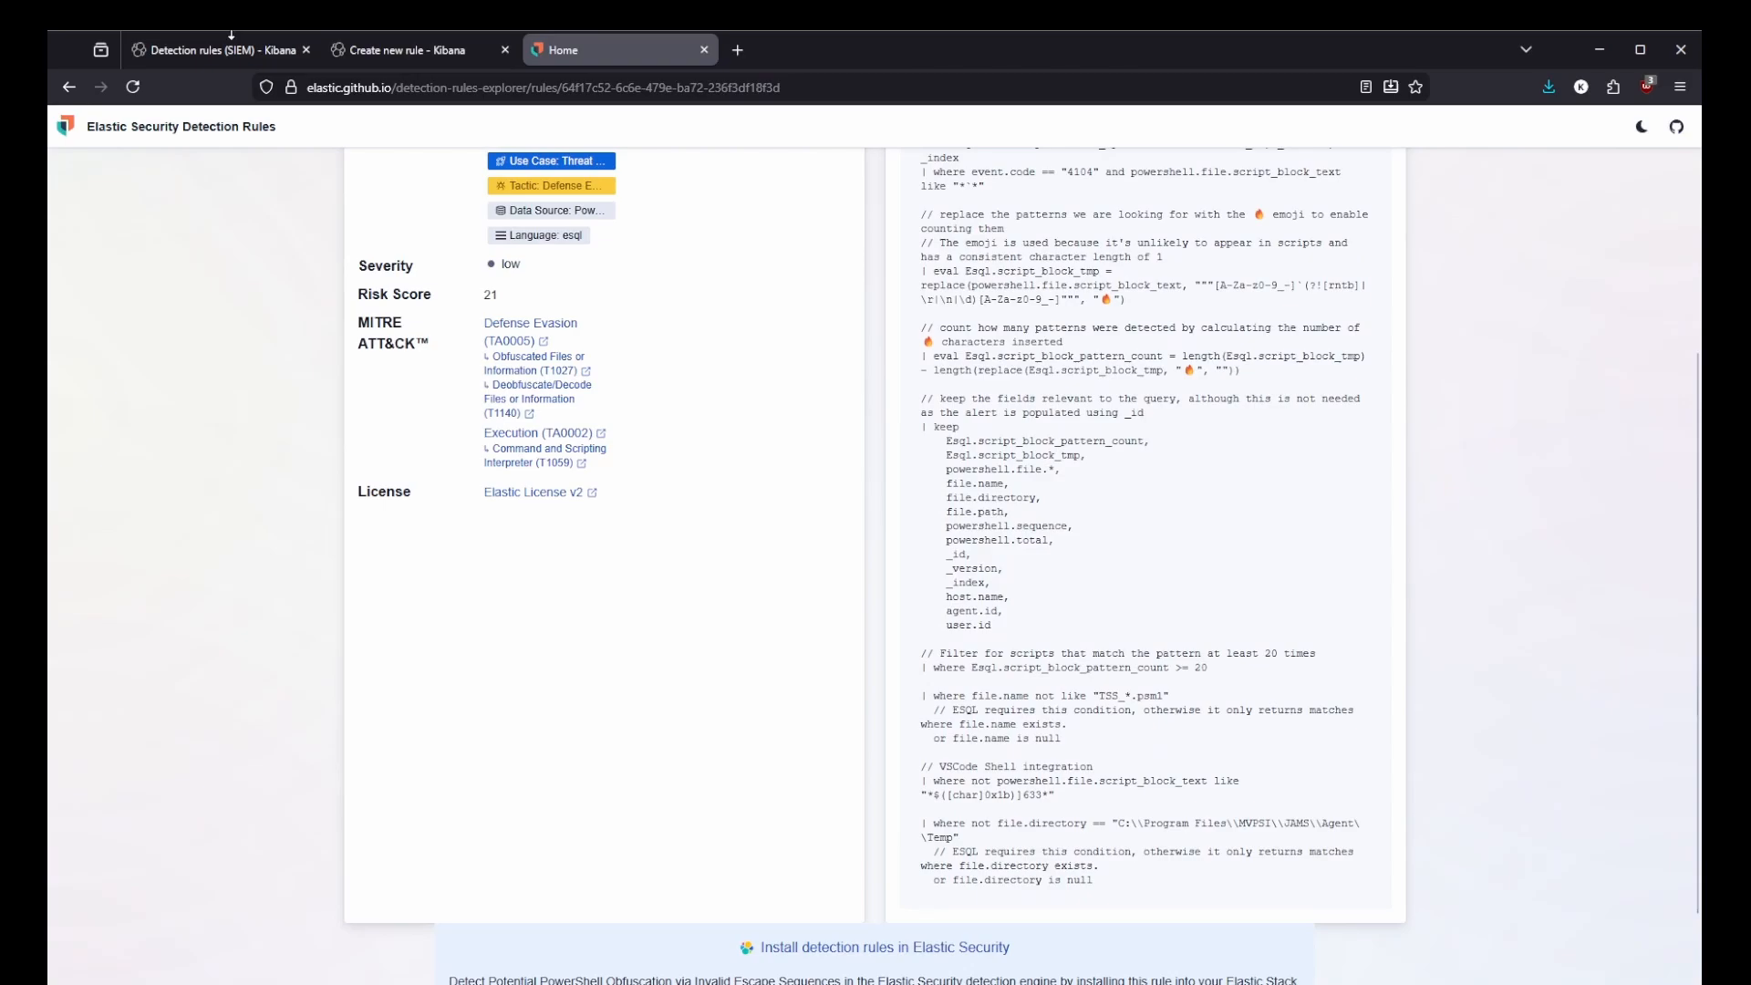
{"action": "left_click", "coordinate": [407, 48]}
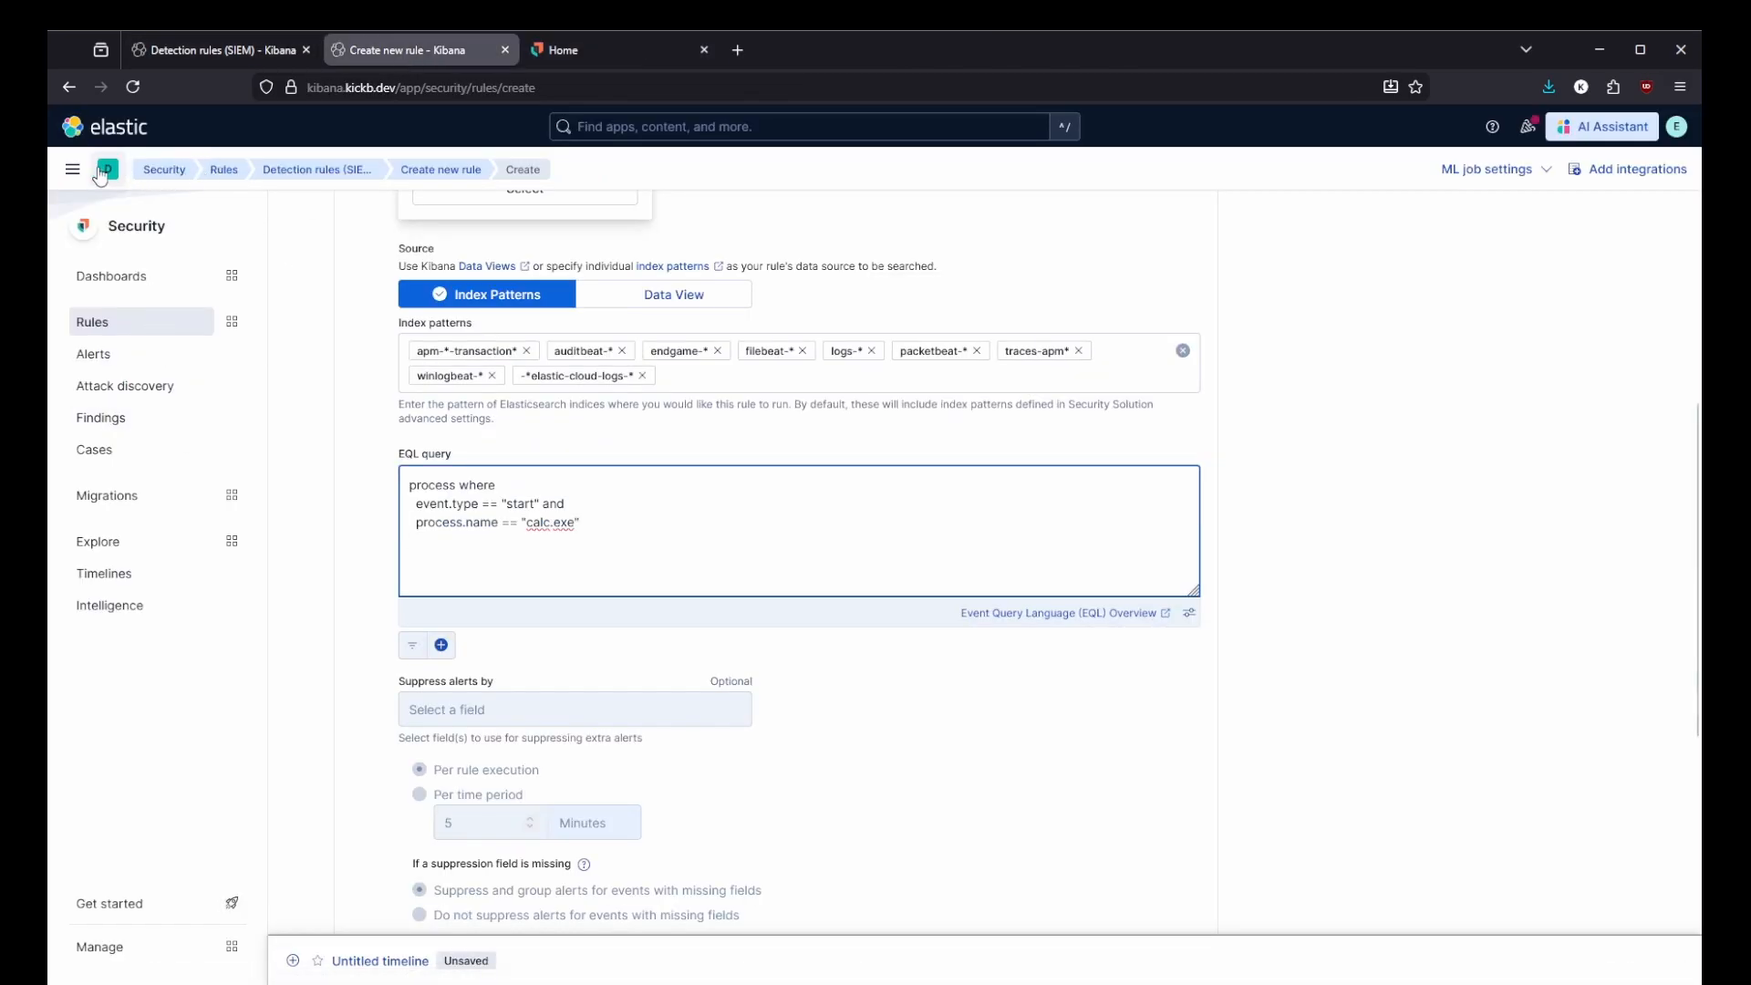
Leave the new rule form for the Alerts page, and open the Fleet agents list.
{"action": "left_click", "coordinate": [128, 356]}
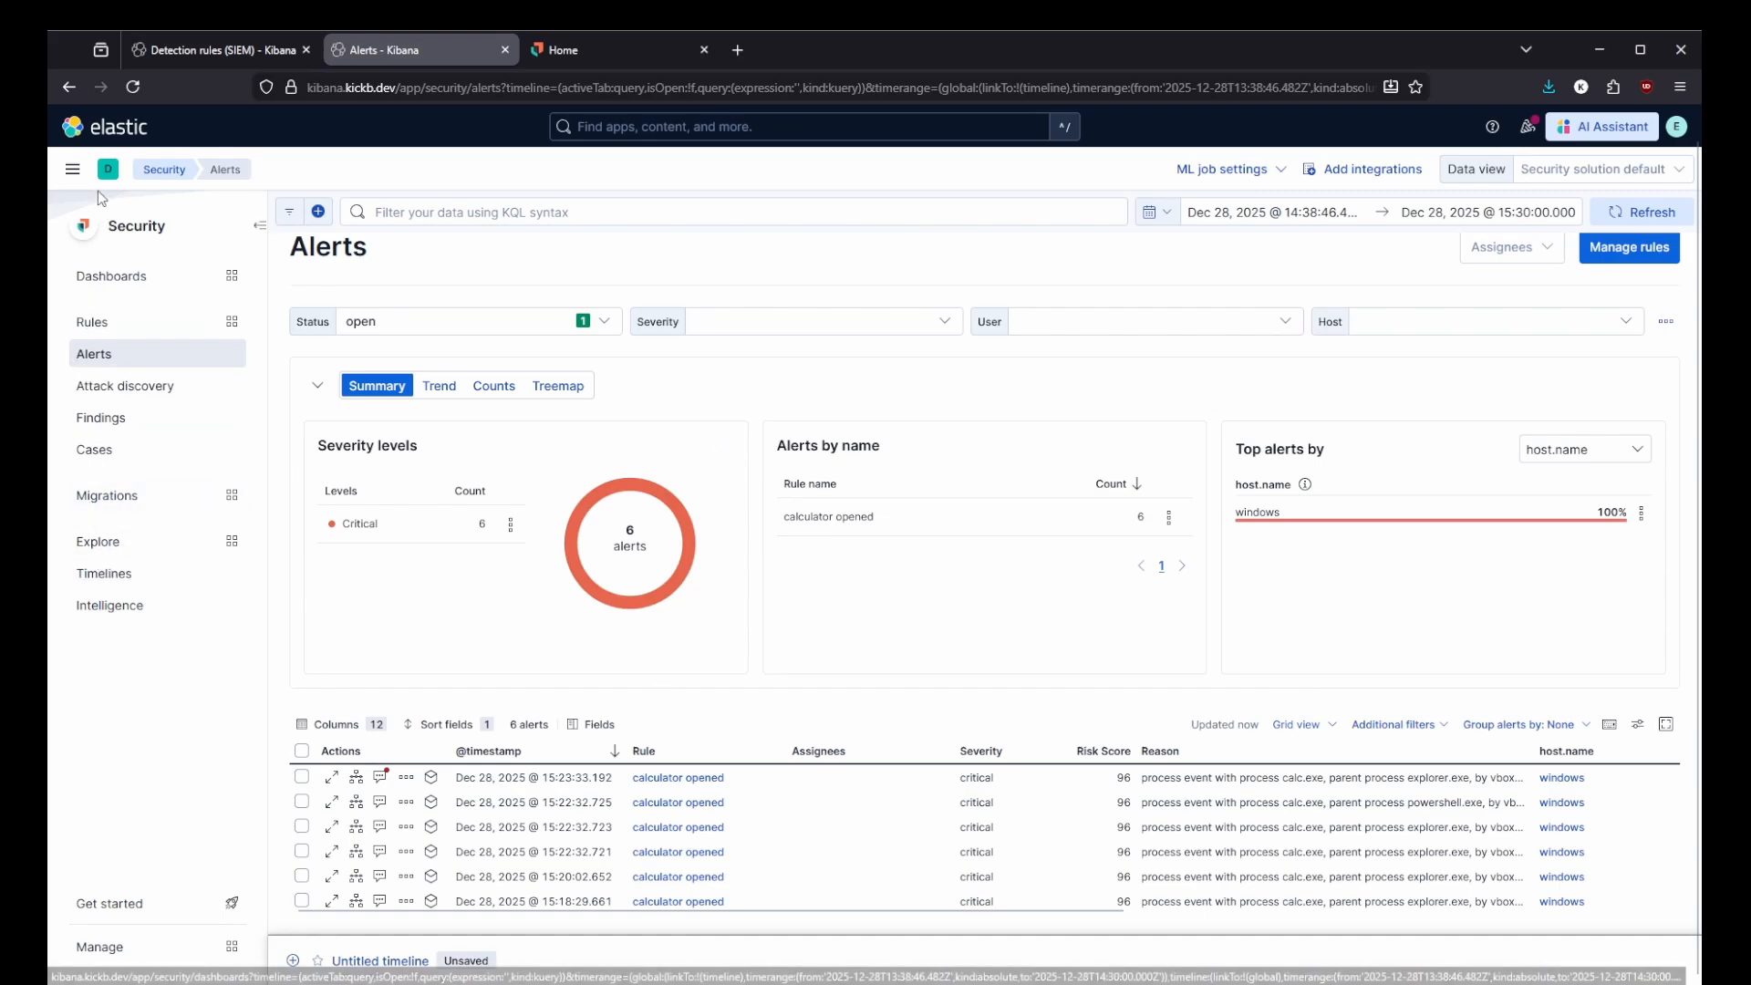
{"action": "left_click", "coordinate": [72, 168]}
{"action": "scroll", "coordinate": [171, 510], "scroll_direction": "down", "scroll_amount": 10}
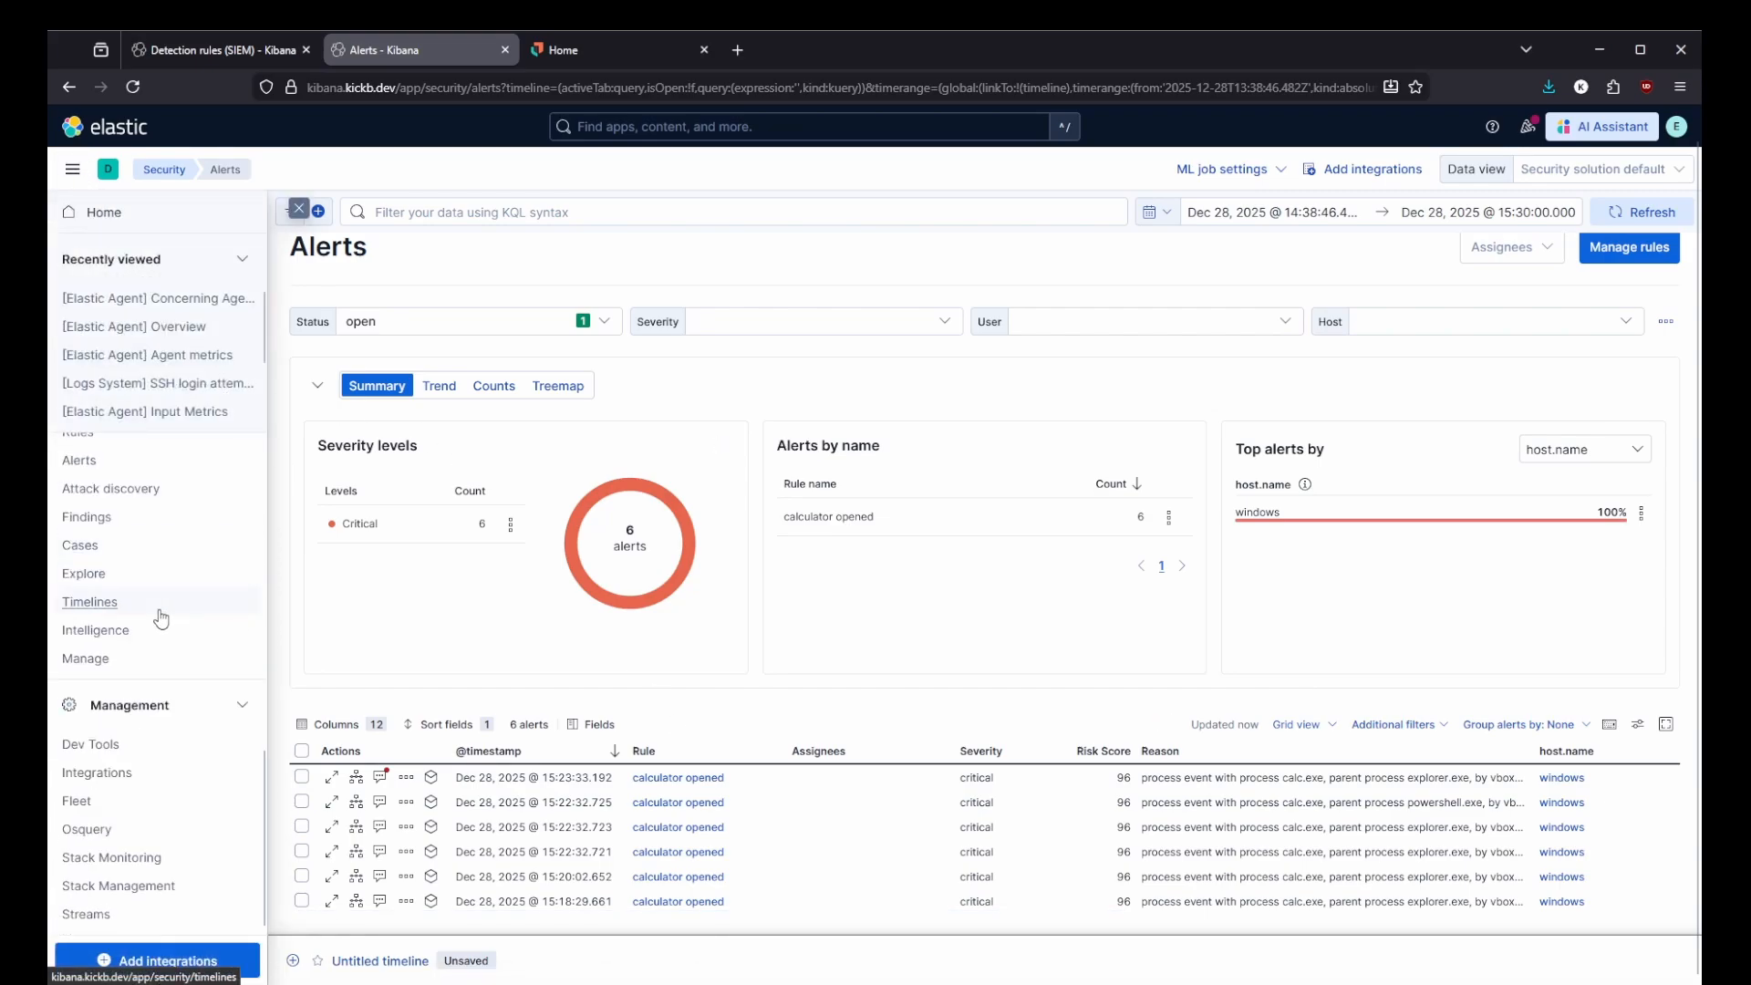
{"action": "left_click", "coordinate": [75, 811]}
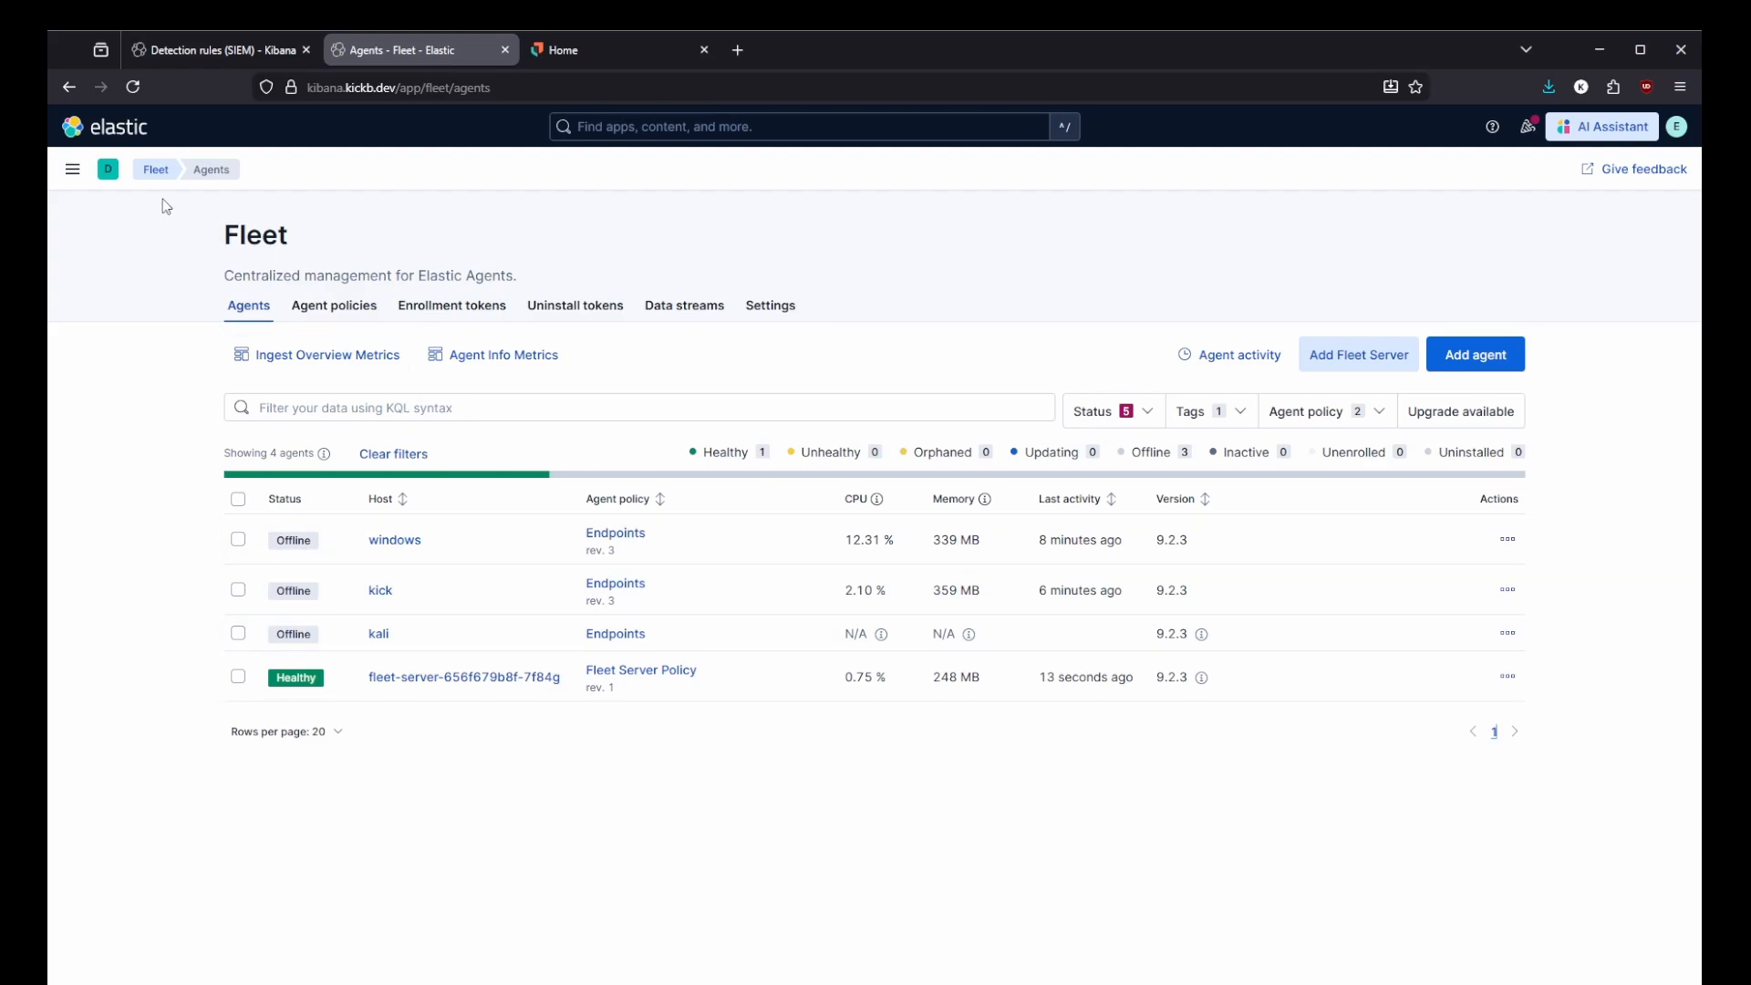
Open the elastic-defend integration of the Endpoints agent policy in Fleet.
{"action": "left_click", "coordinate": [73, 168]}
{"action": "scroll", "coordinate": [145, 625], "scroll_direction": "down", "scroll_amount": 10}
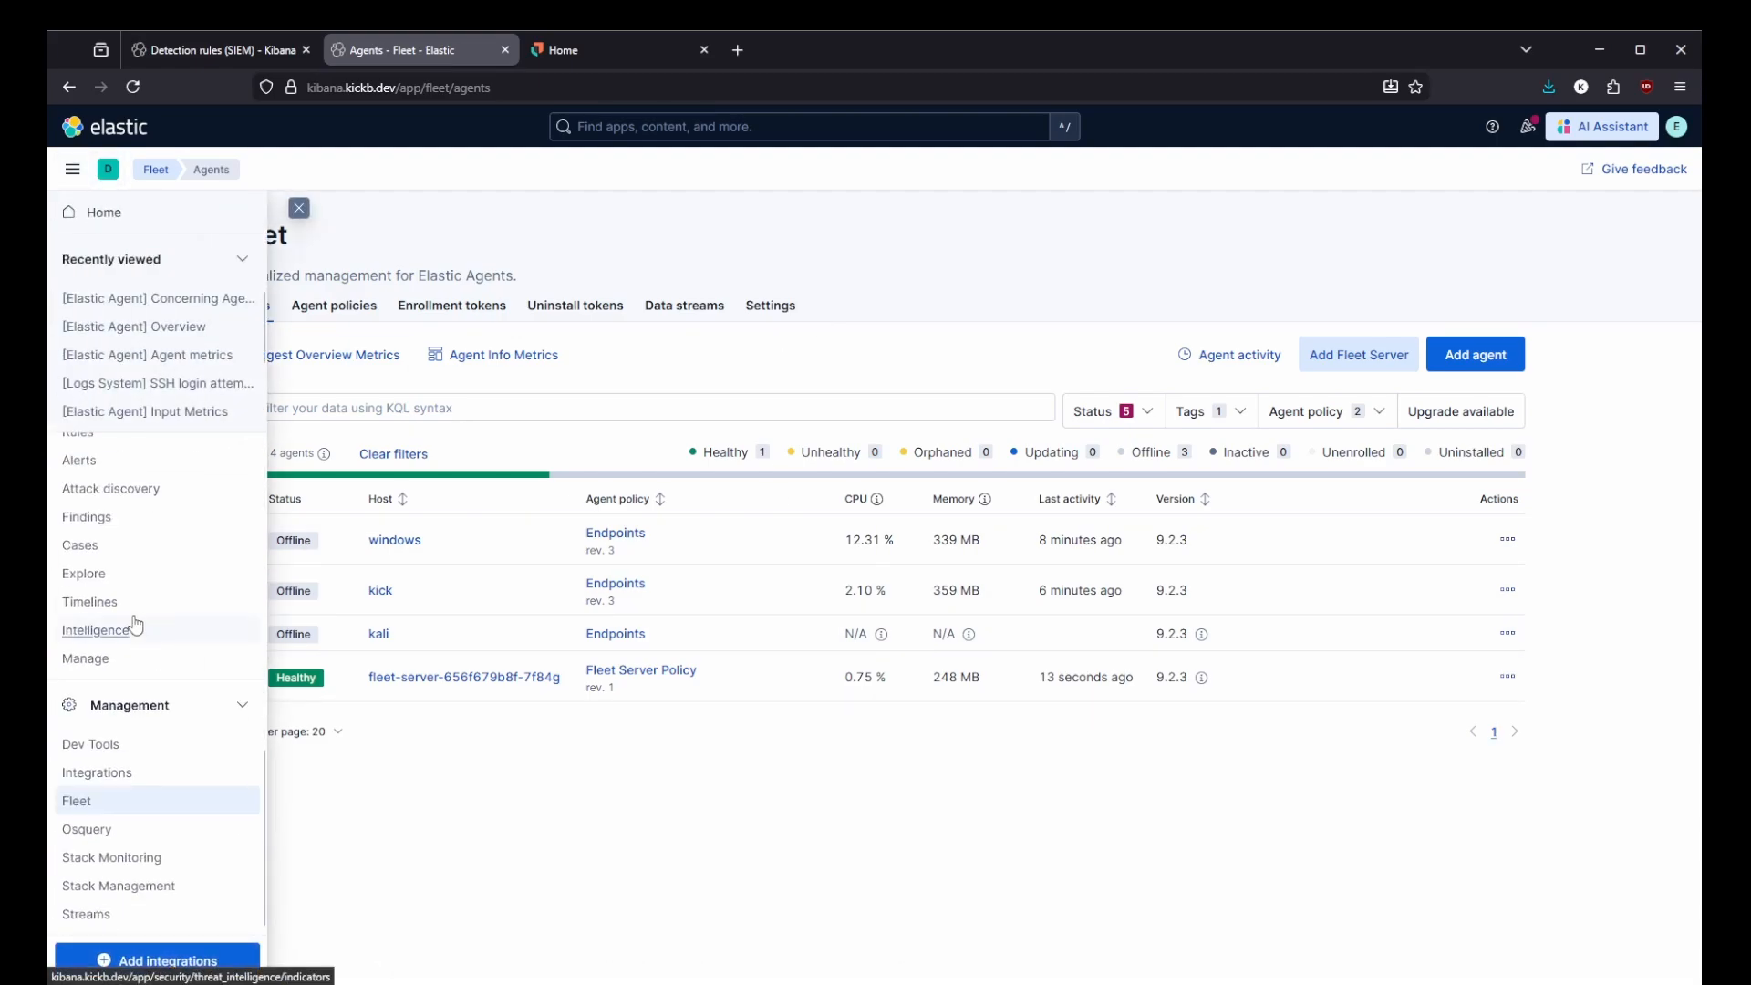
{"action": "left_click", "coordinate": [461, 727]}
{"action": "left_click", "coordinate": [338, 304]}
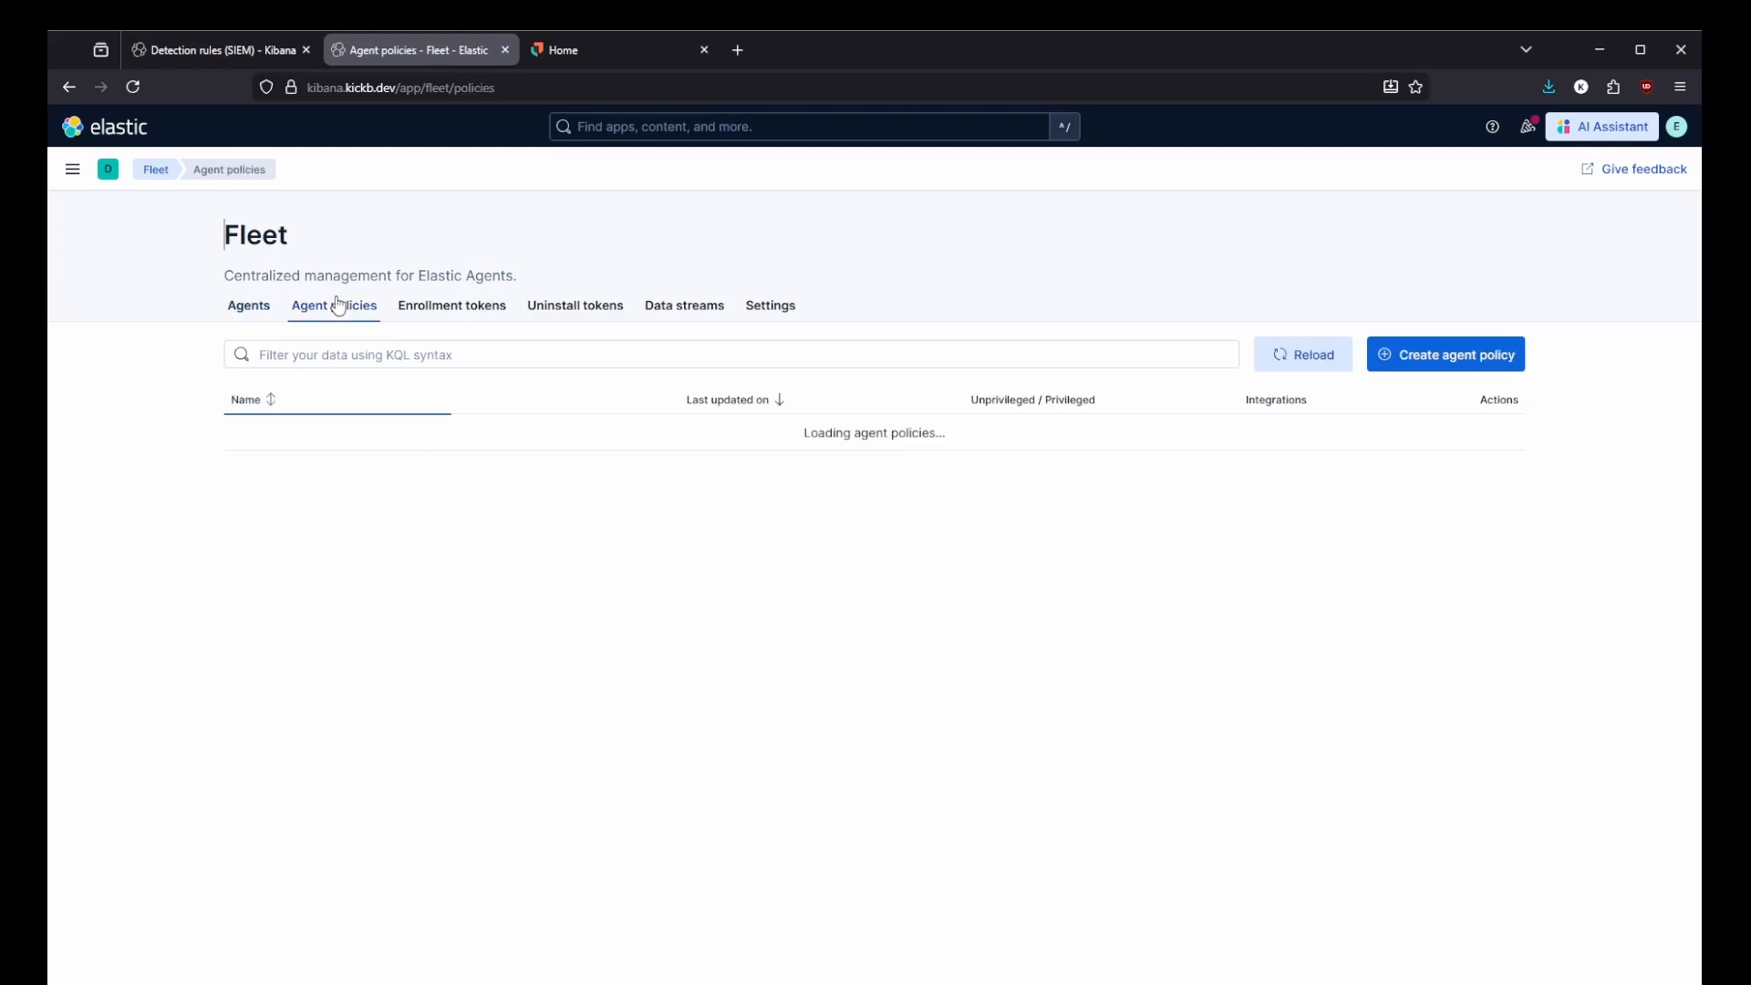
{"action": "left_click", "coordinate": [273, 434]}
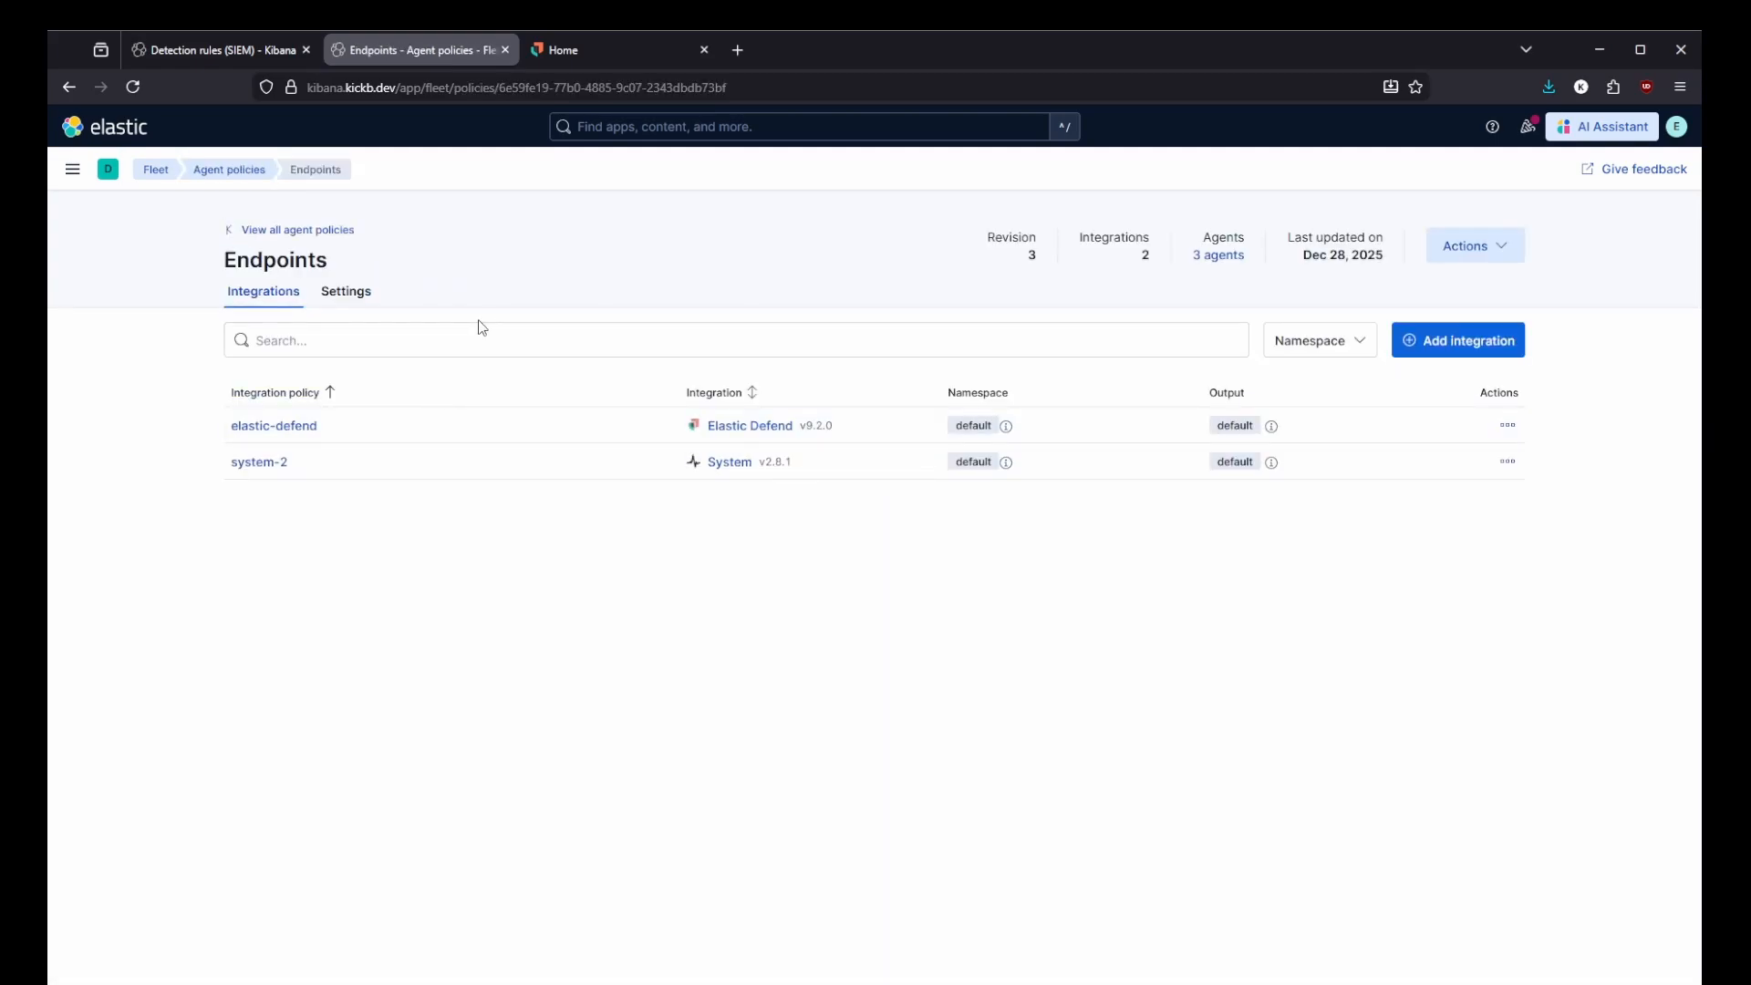
{"action": "left_click", "coordinate": [282, 436]}
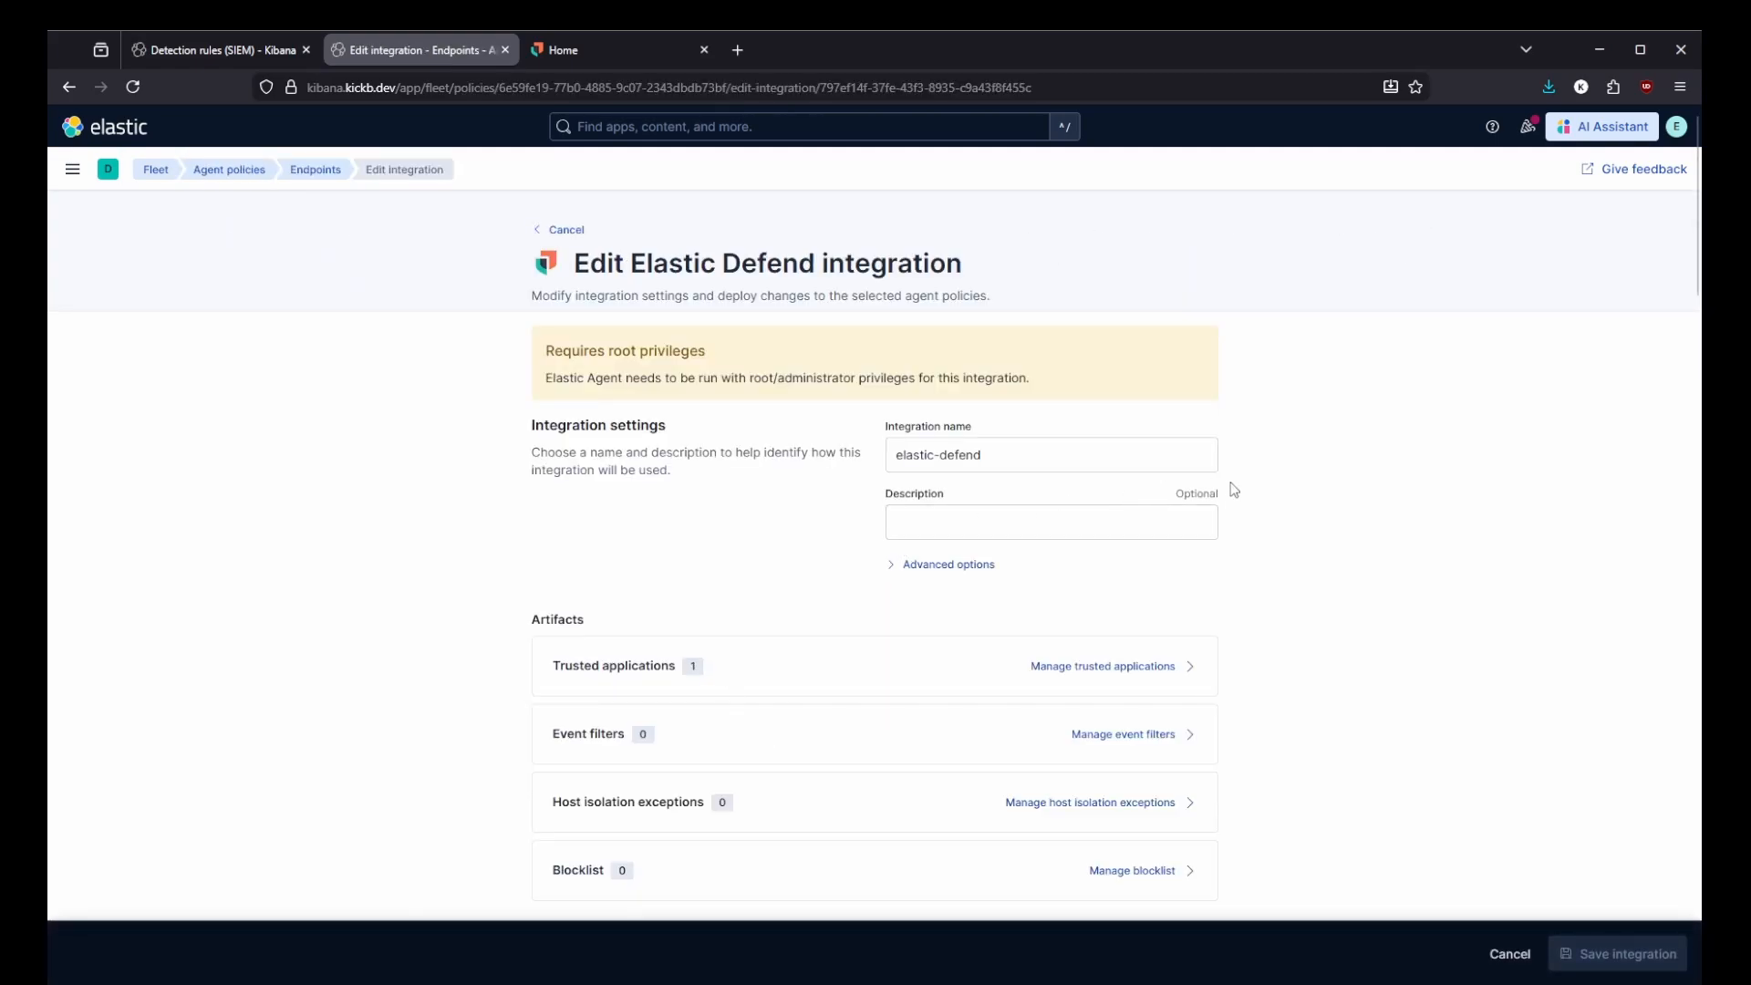
Open the integration's trusted applications and expand the malwarebazaar sample entry to examine its process hash condition.
{"action": "scroll", "coordinate": [1213, 488], "scroll_direction": "down", "scroll_amount": 5}
{"action": "scroll", "coordinate": [1125, 484], "scroll_direction": "up", "scroll_amount": 2}
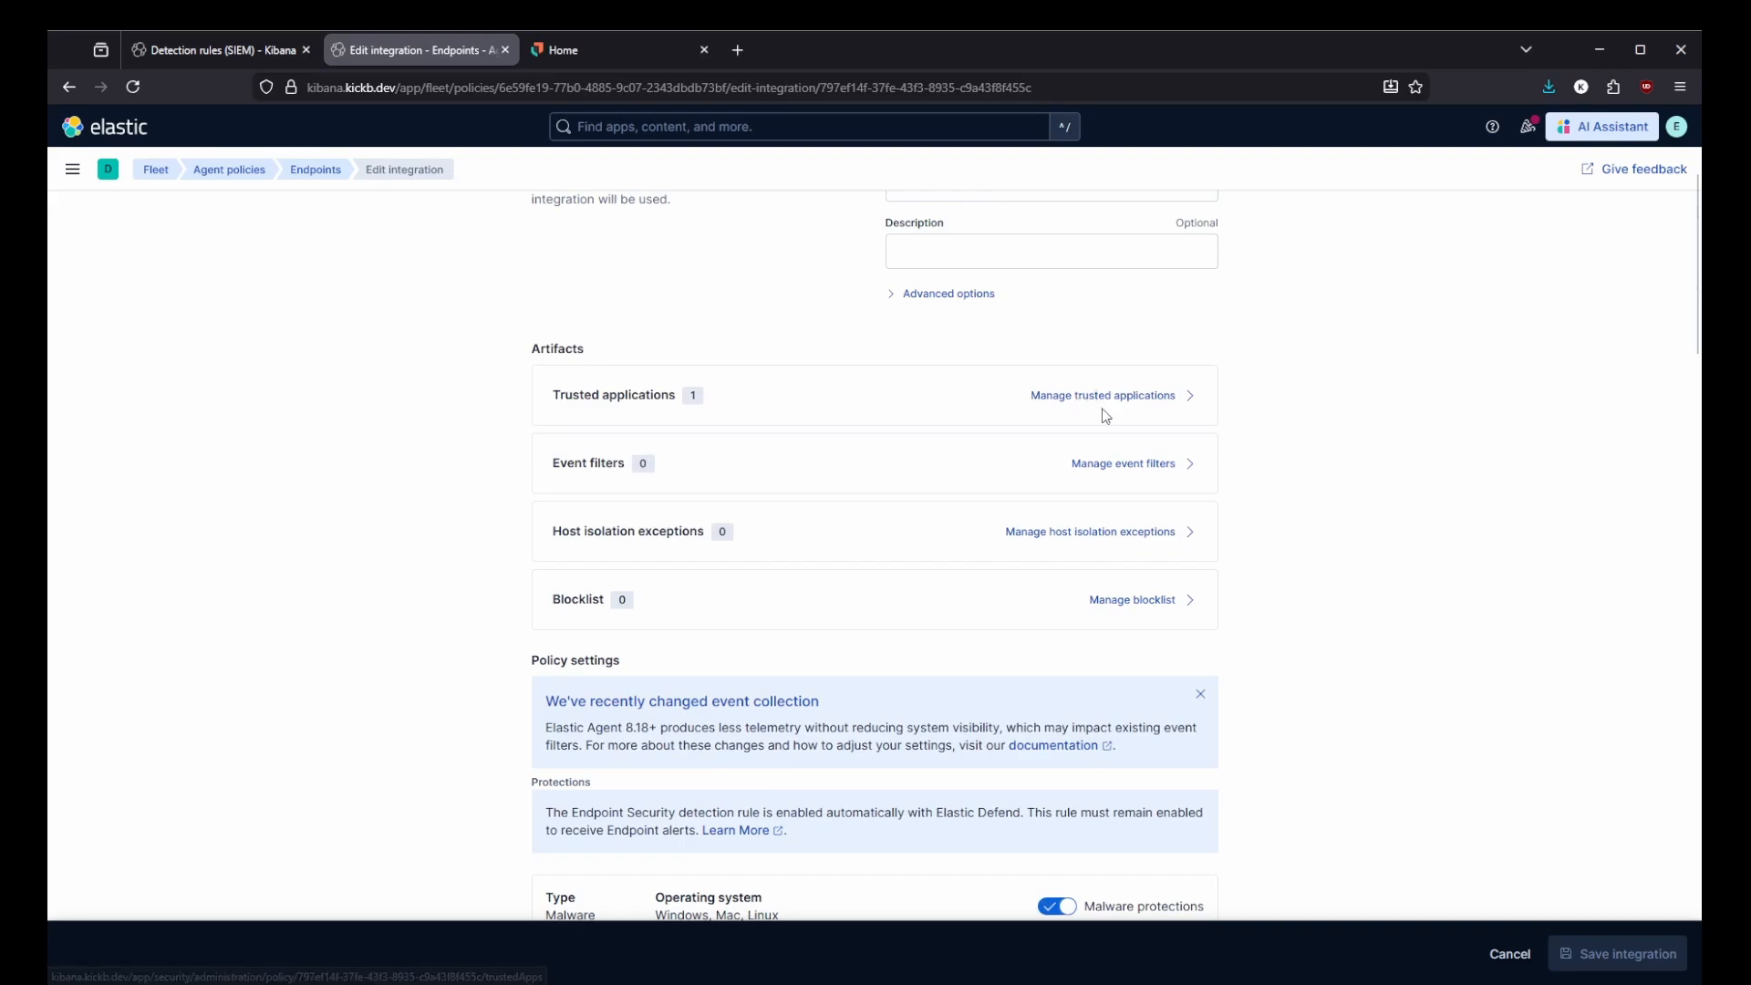
{"action": "left_click", "coordinate": [1127, 404]}
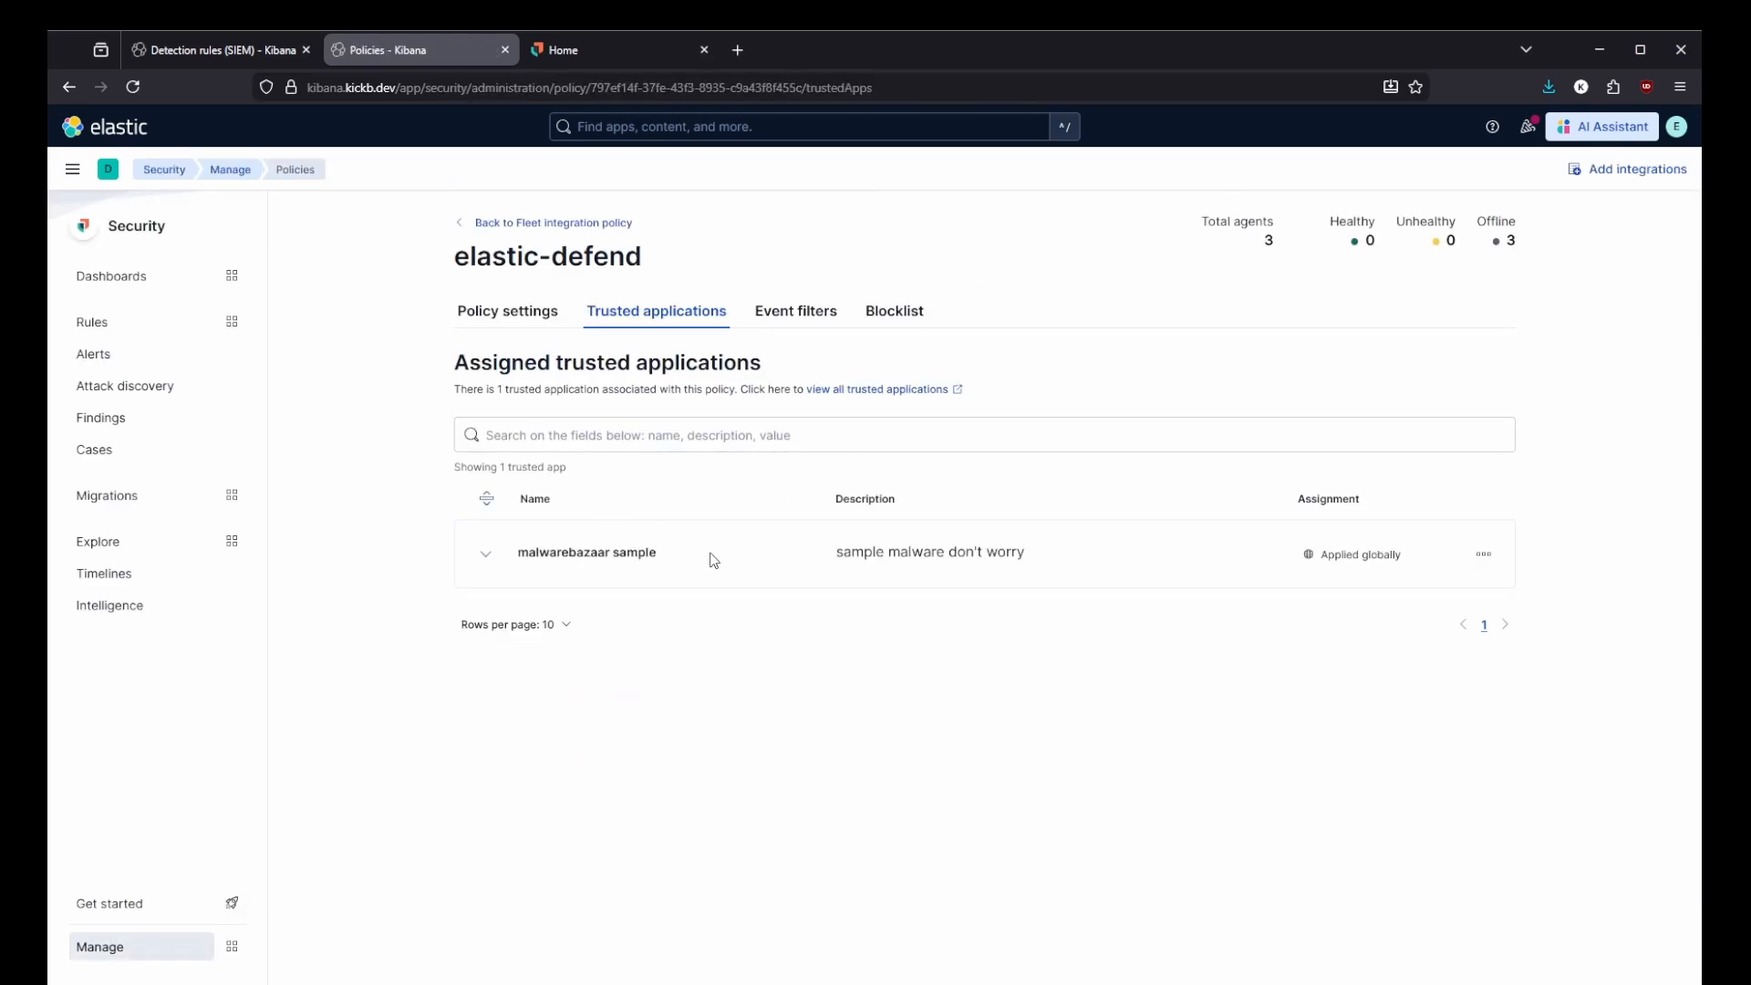
{"action": "left_click", "coordinate": [486, 554]}
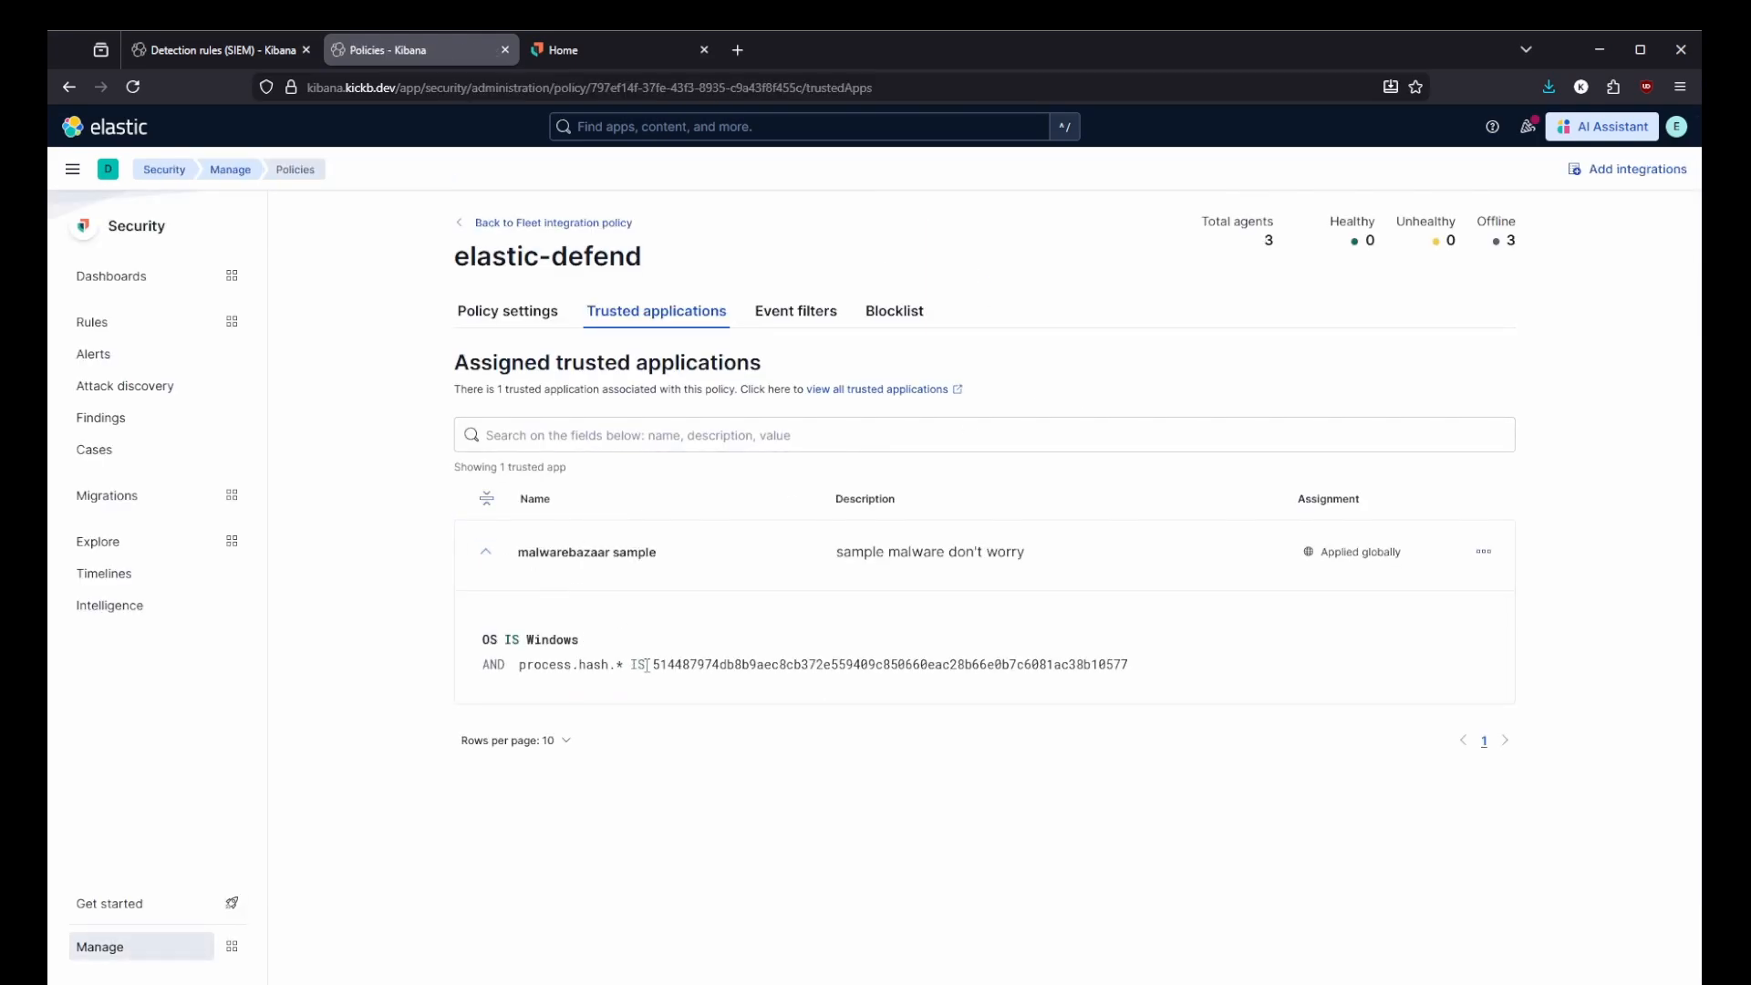
{"action": "left_click_drag", "start_coordinate": [646, 664], "coordinate": [1162, 688]}
{"action": "left_click", "coordinate": [1038, 777]}
Check the policy's event filters, and view the full details of the malwarebazaar sample trusted application before returning to the policy.
{"action": "left_click", "coordinate": [808, 317]}
{"action": "left_click", "coordinate": [628, 321]}
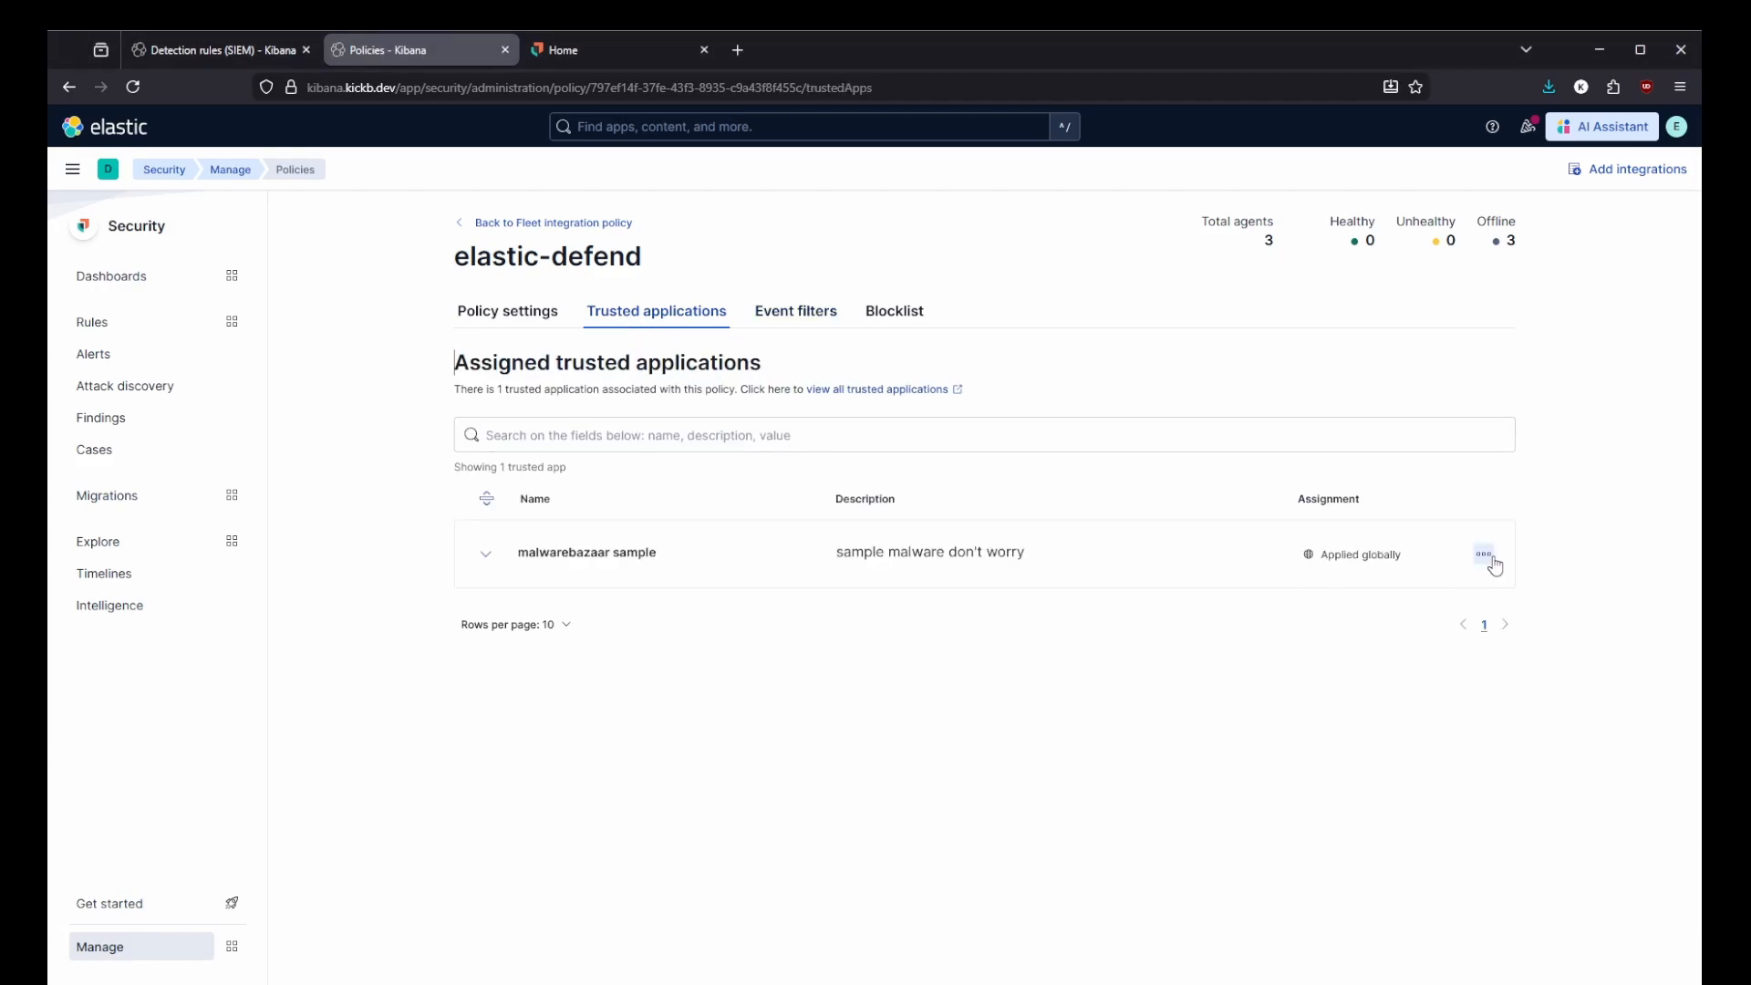
{"action": "left_click", "coordinate": [1483, 554]}
{"action": "left_click", "coordinate": [1428, 593]}
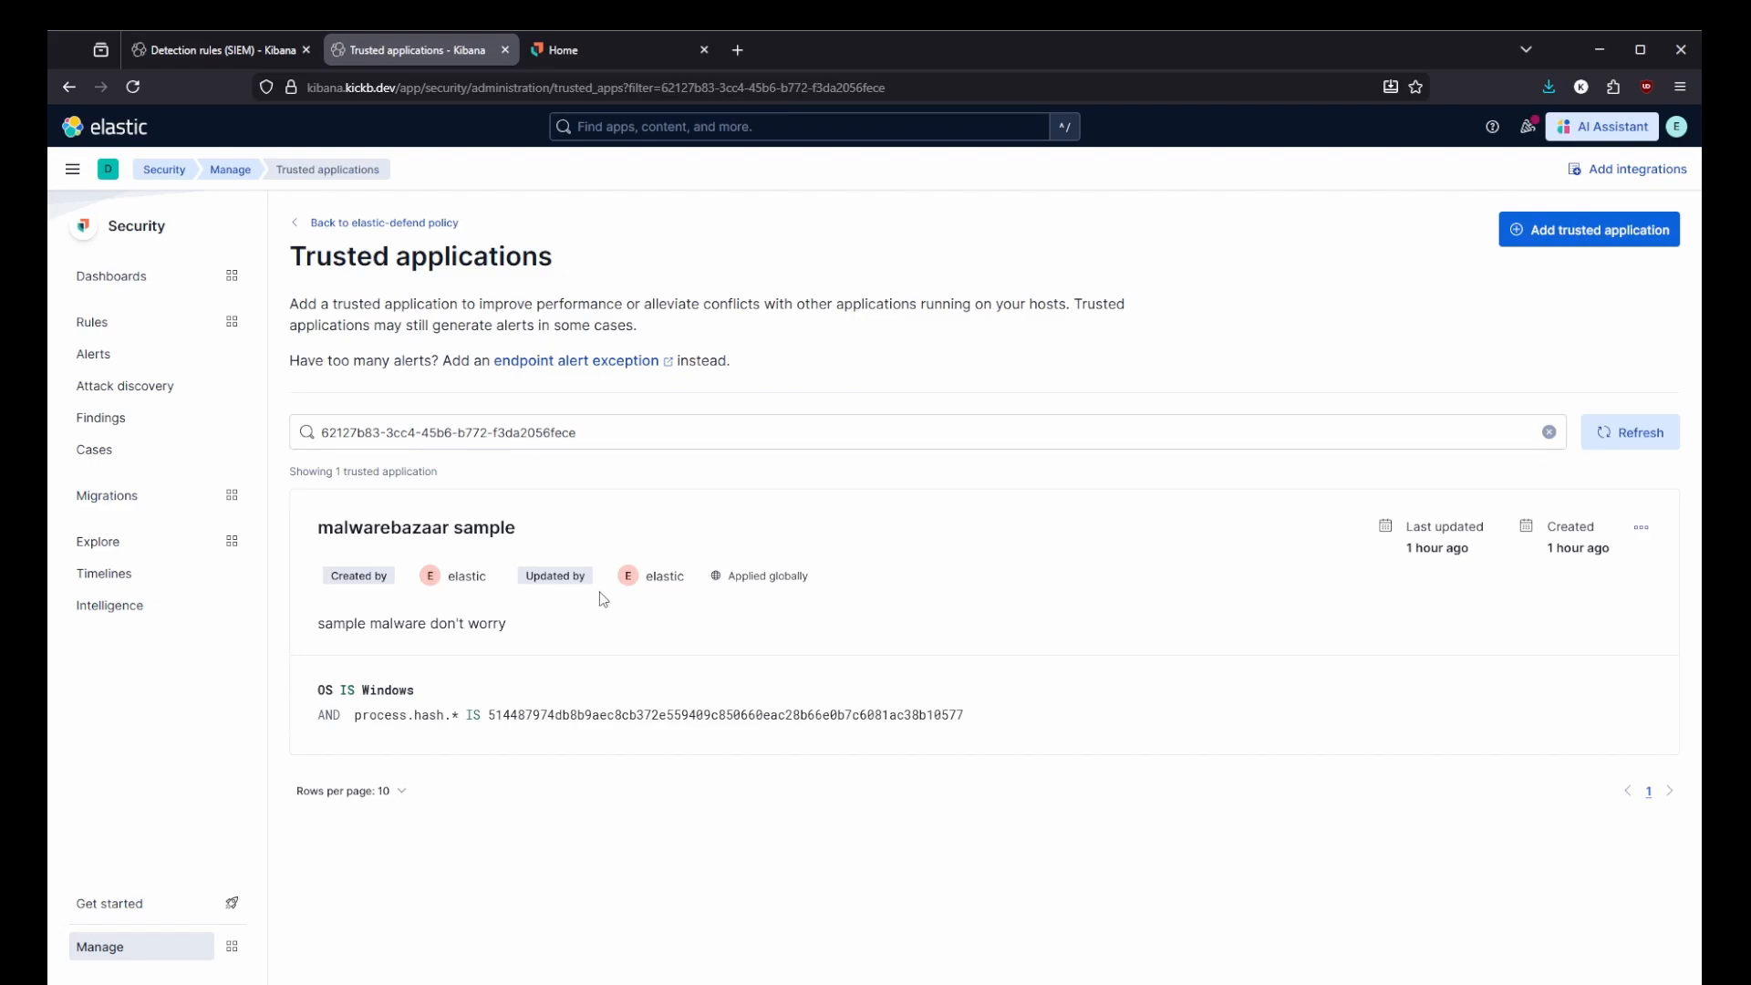
{"action": "key", "text": "alt+Left"}
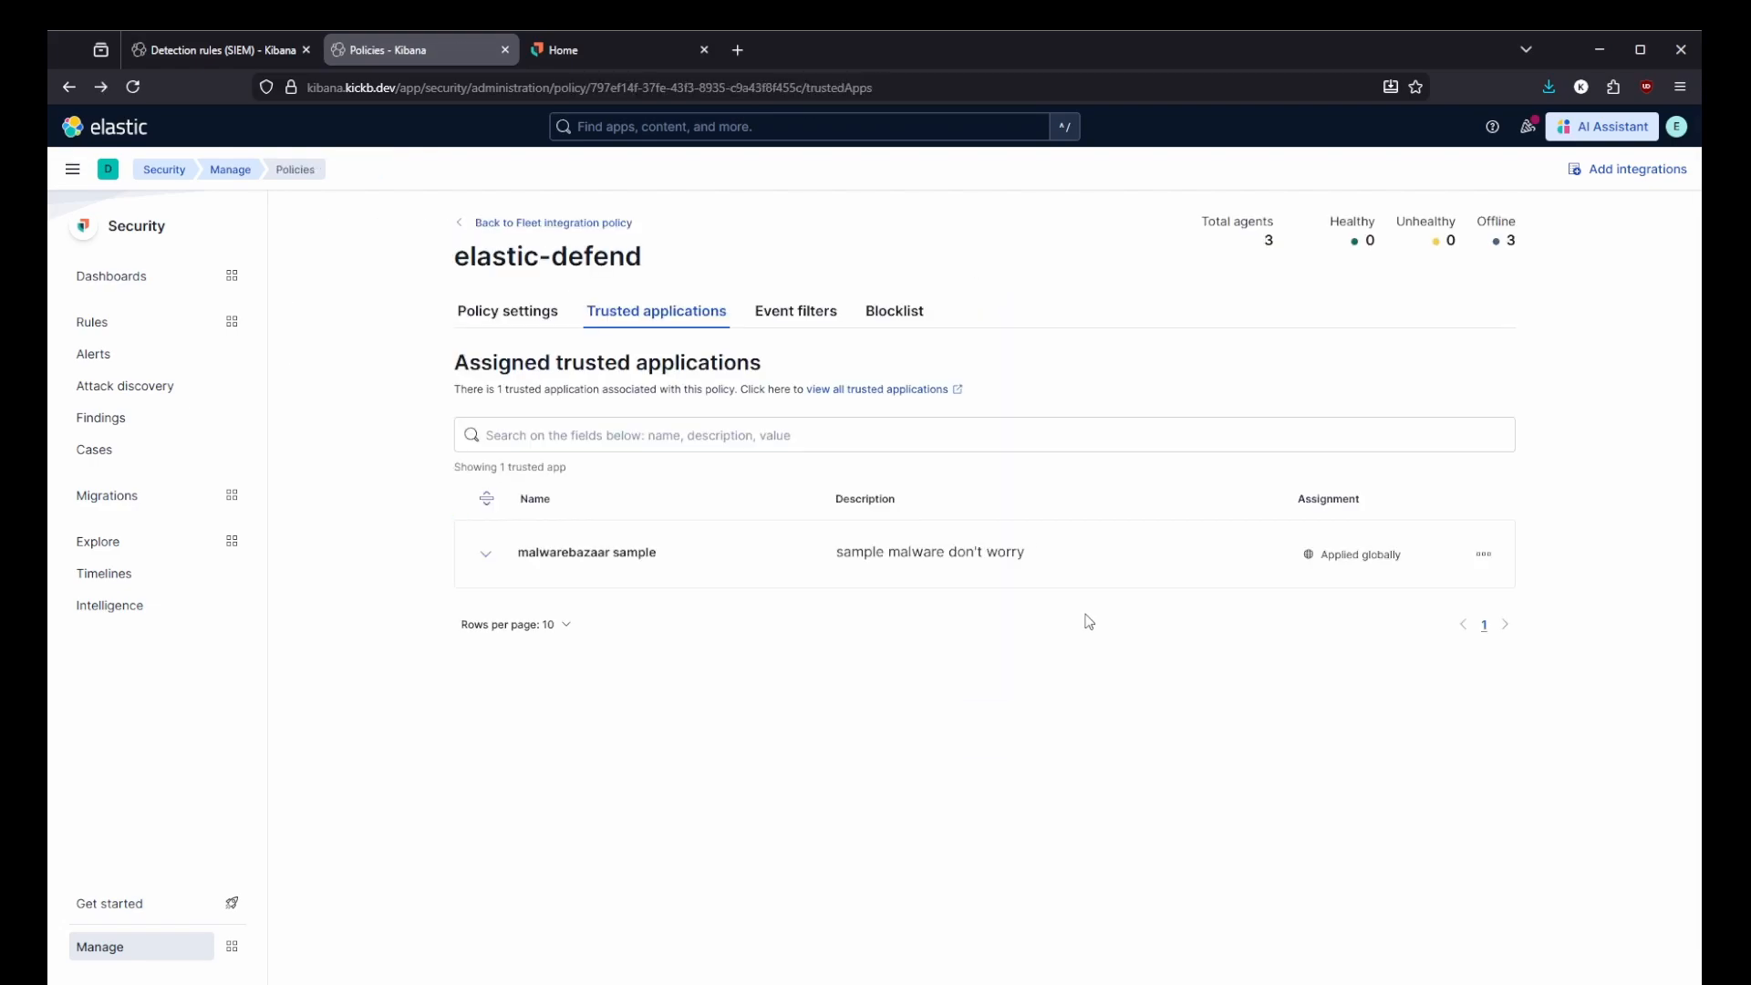
Open the elastic-defend policy settings and review the malware, Platinum and Enterprise protections and the Windows event collection.
{"action": "left_click", "coordinate": [515, 330]}
{"action": "scroll", "coordinate": [762, 522], "scroll_direction": "down", "scroll_amount": 4}
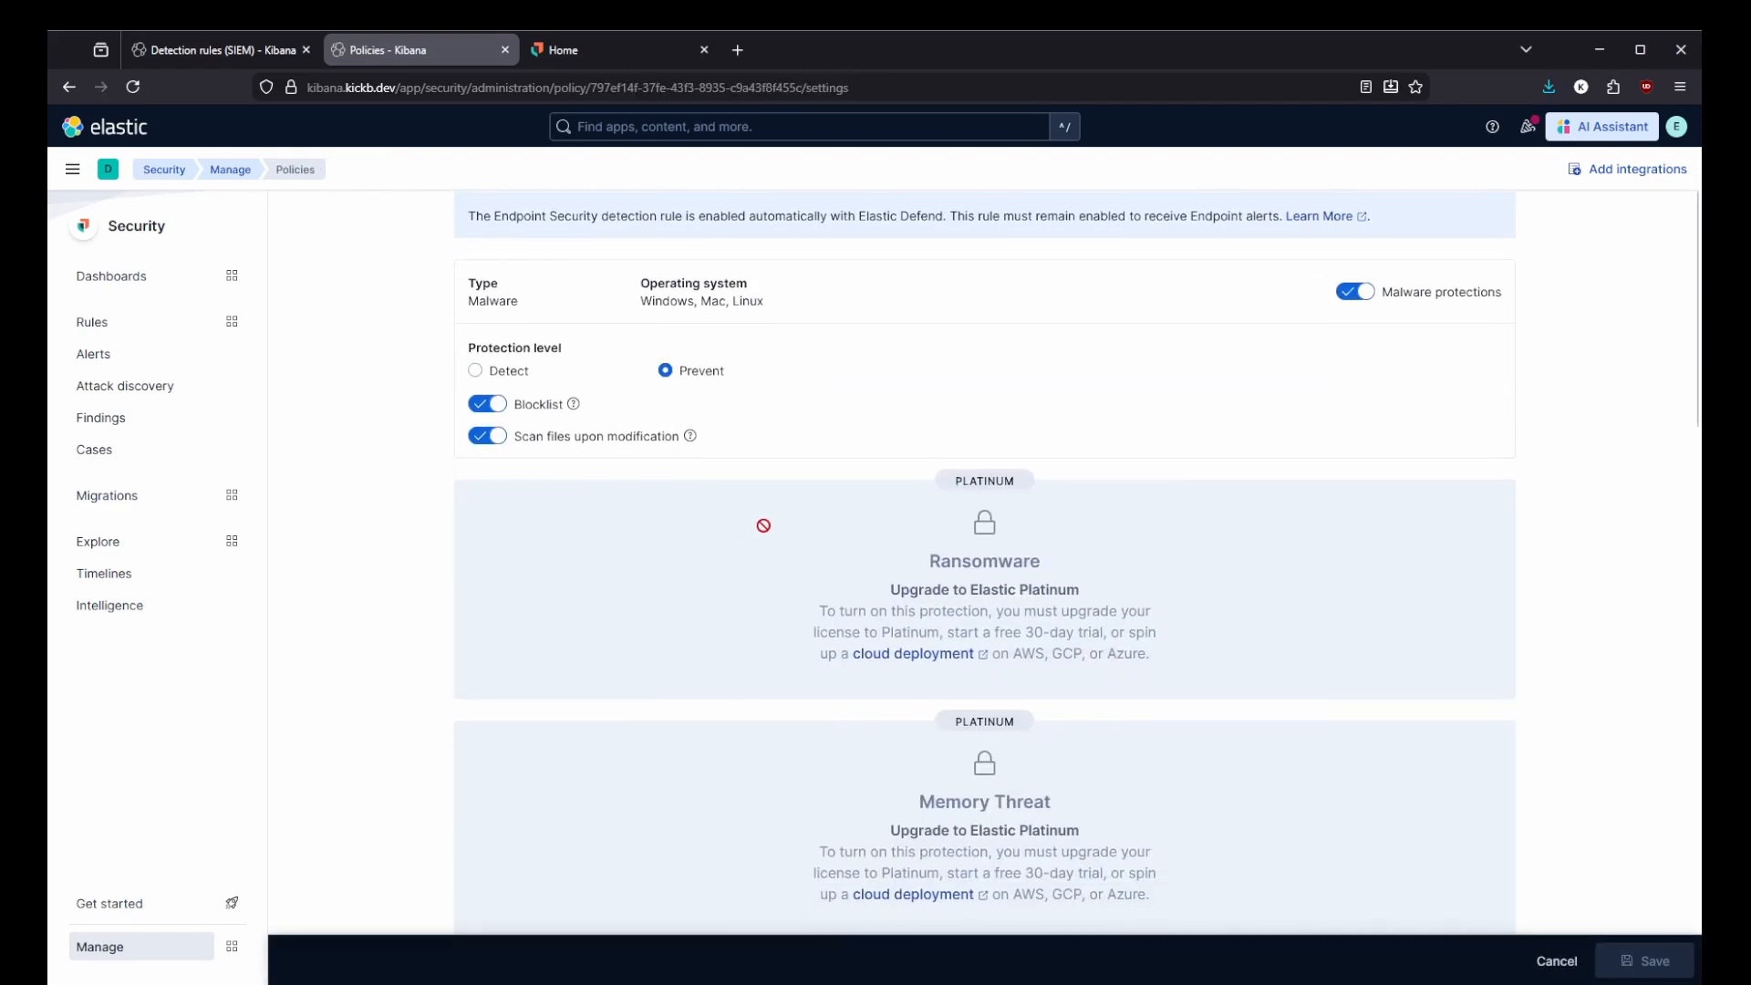
{"action": "scroll", "coordinate": [1112, 478], "scroll_direction": "down", "scroll_amount": 6}
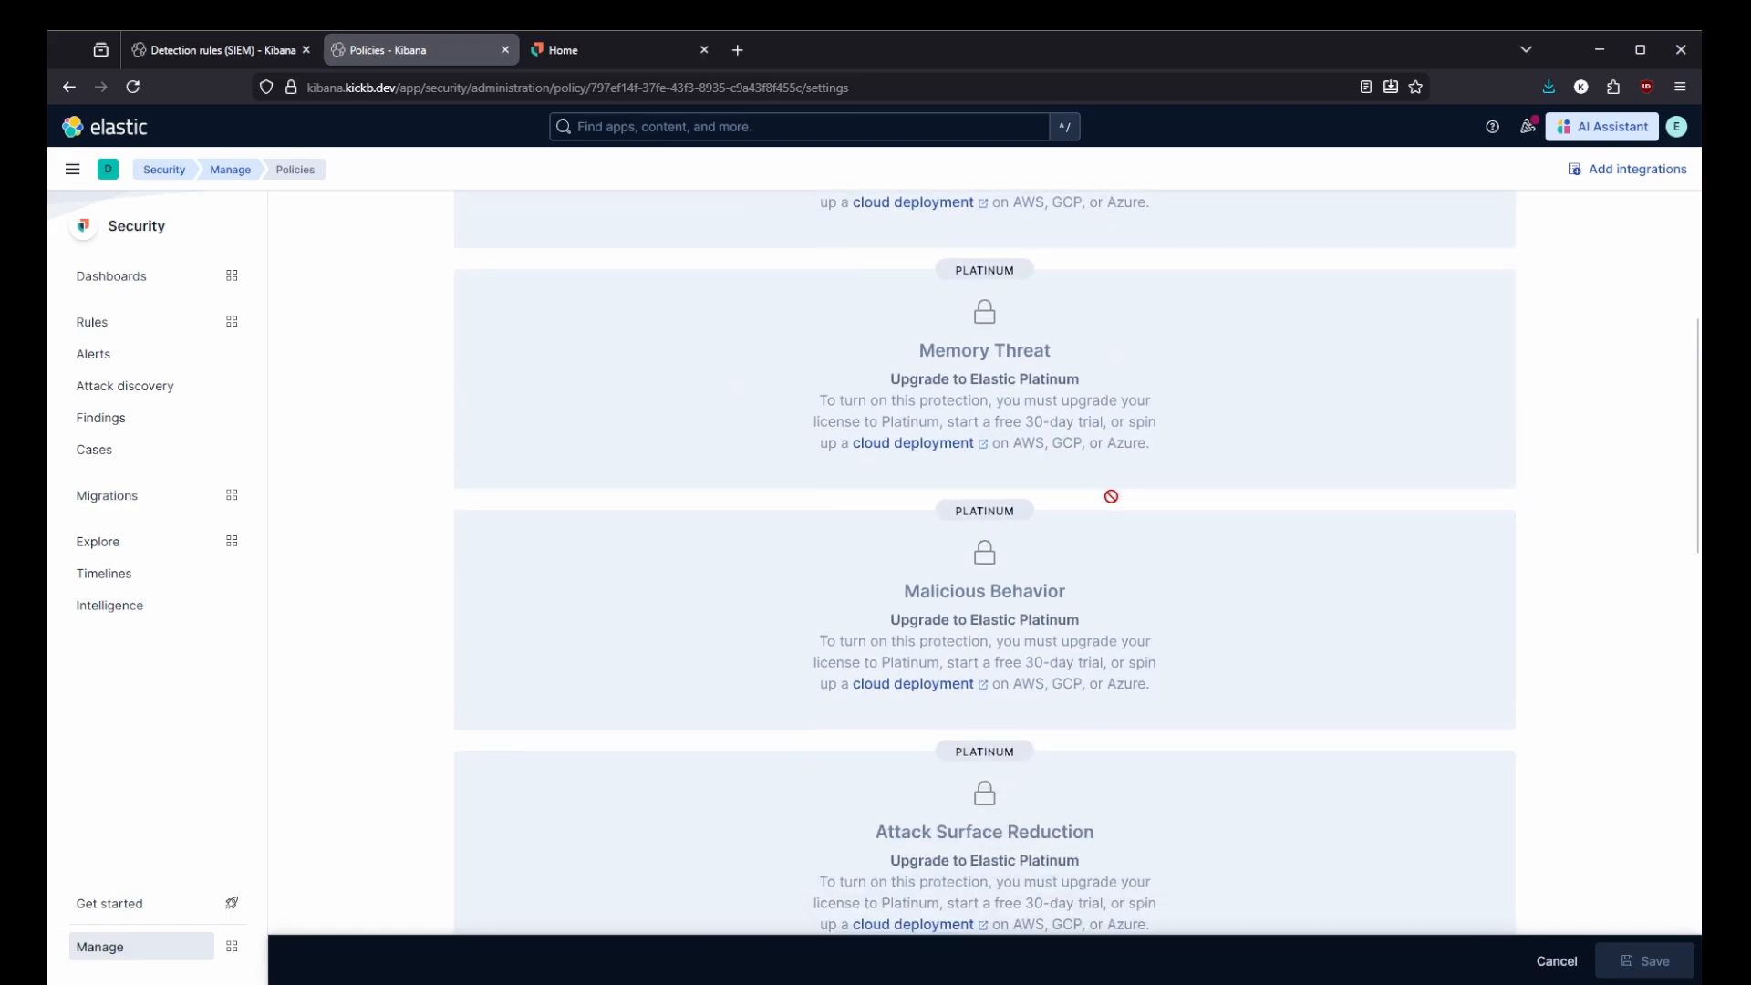
{"action": "scroll", "coordinate": [1099, 542], "scroll_direction": "down", "scroll_amount": 4}
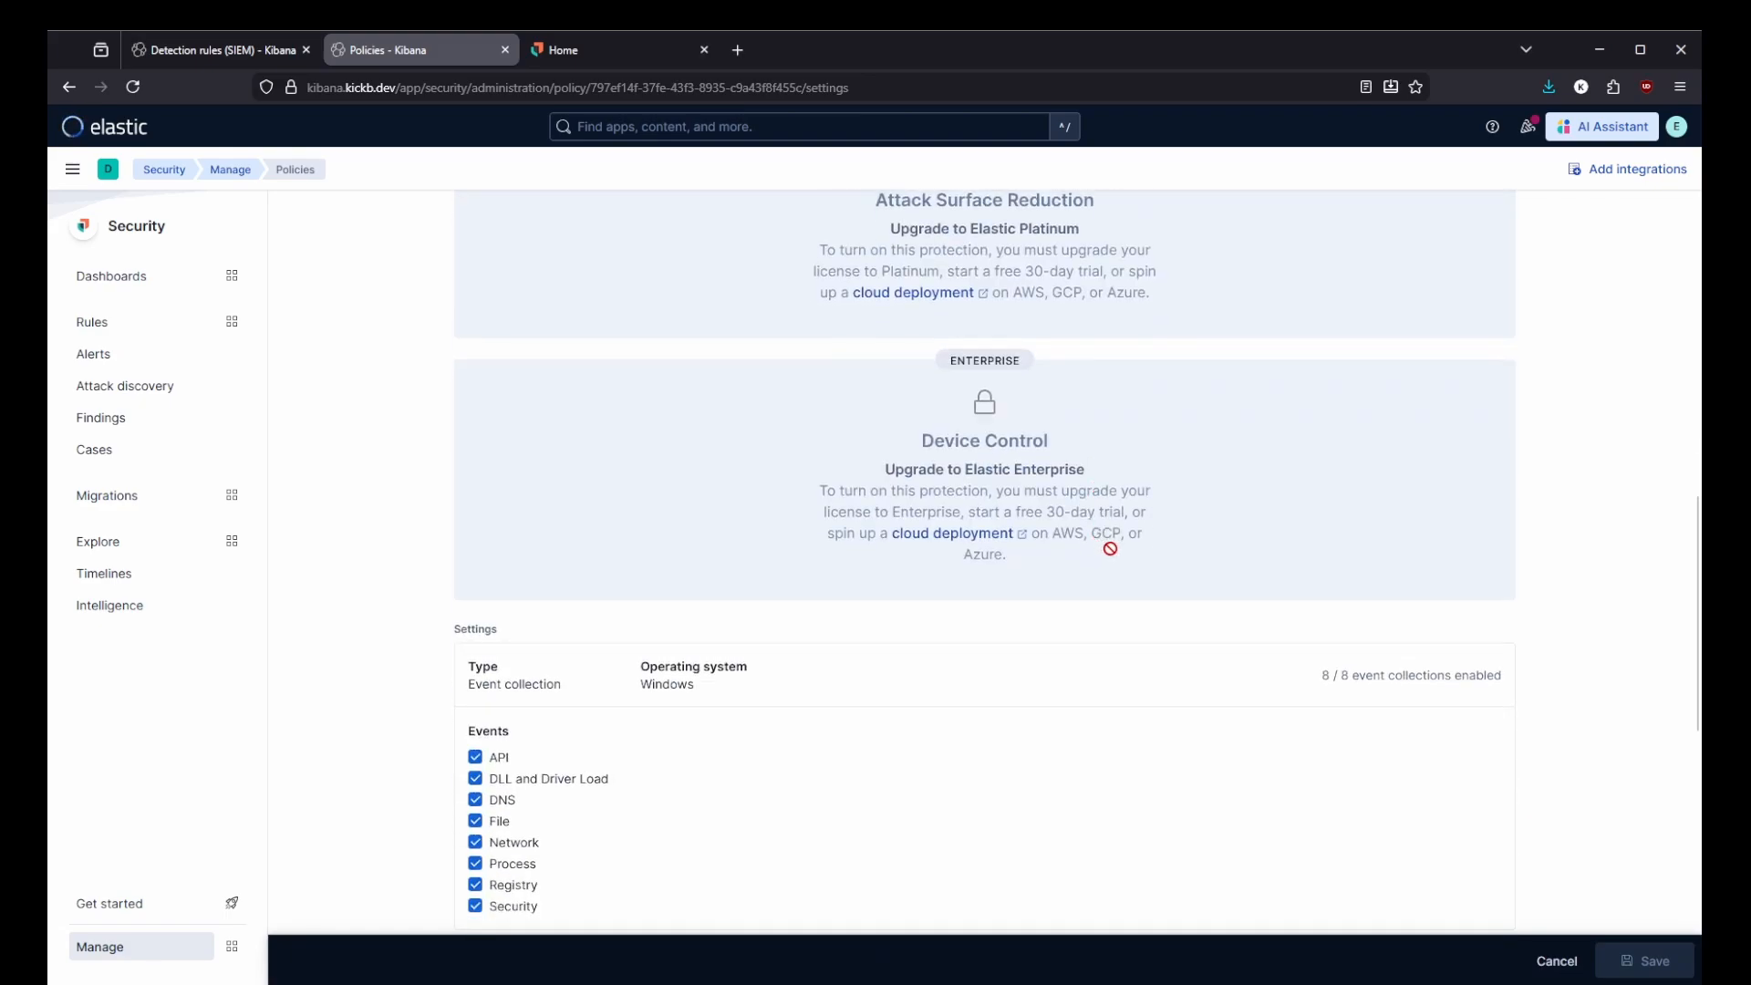
Examine the elastic-defend policy's locked protections, Windows, Mac and Linux event collection, antivirus registration and malware protection level.
{"action": "scroll", "coordinate": [1125, 497], "scroll_direction": "up", "scroll_amount": 7}
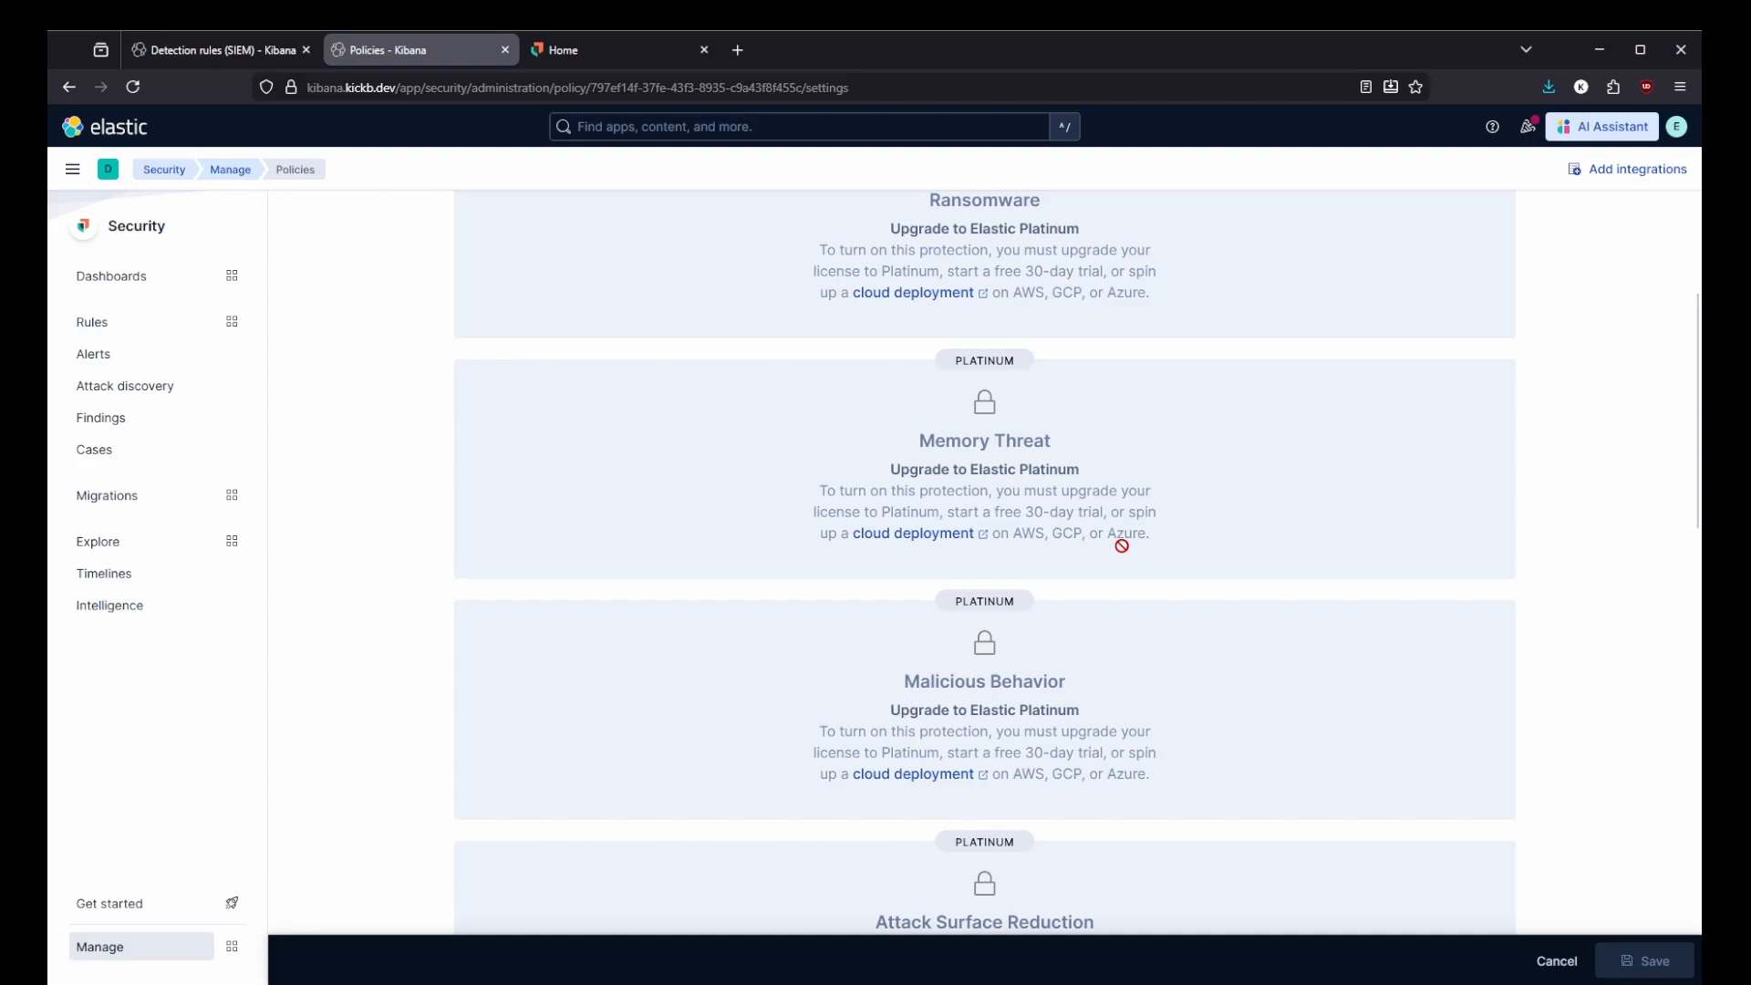
{"action": "scroll", "coordinate": [1176, 593], "scroll_direction": "down", "scroll_amount": 8}
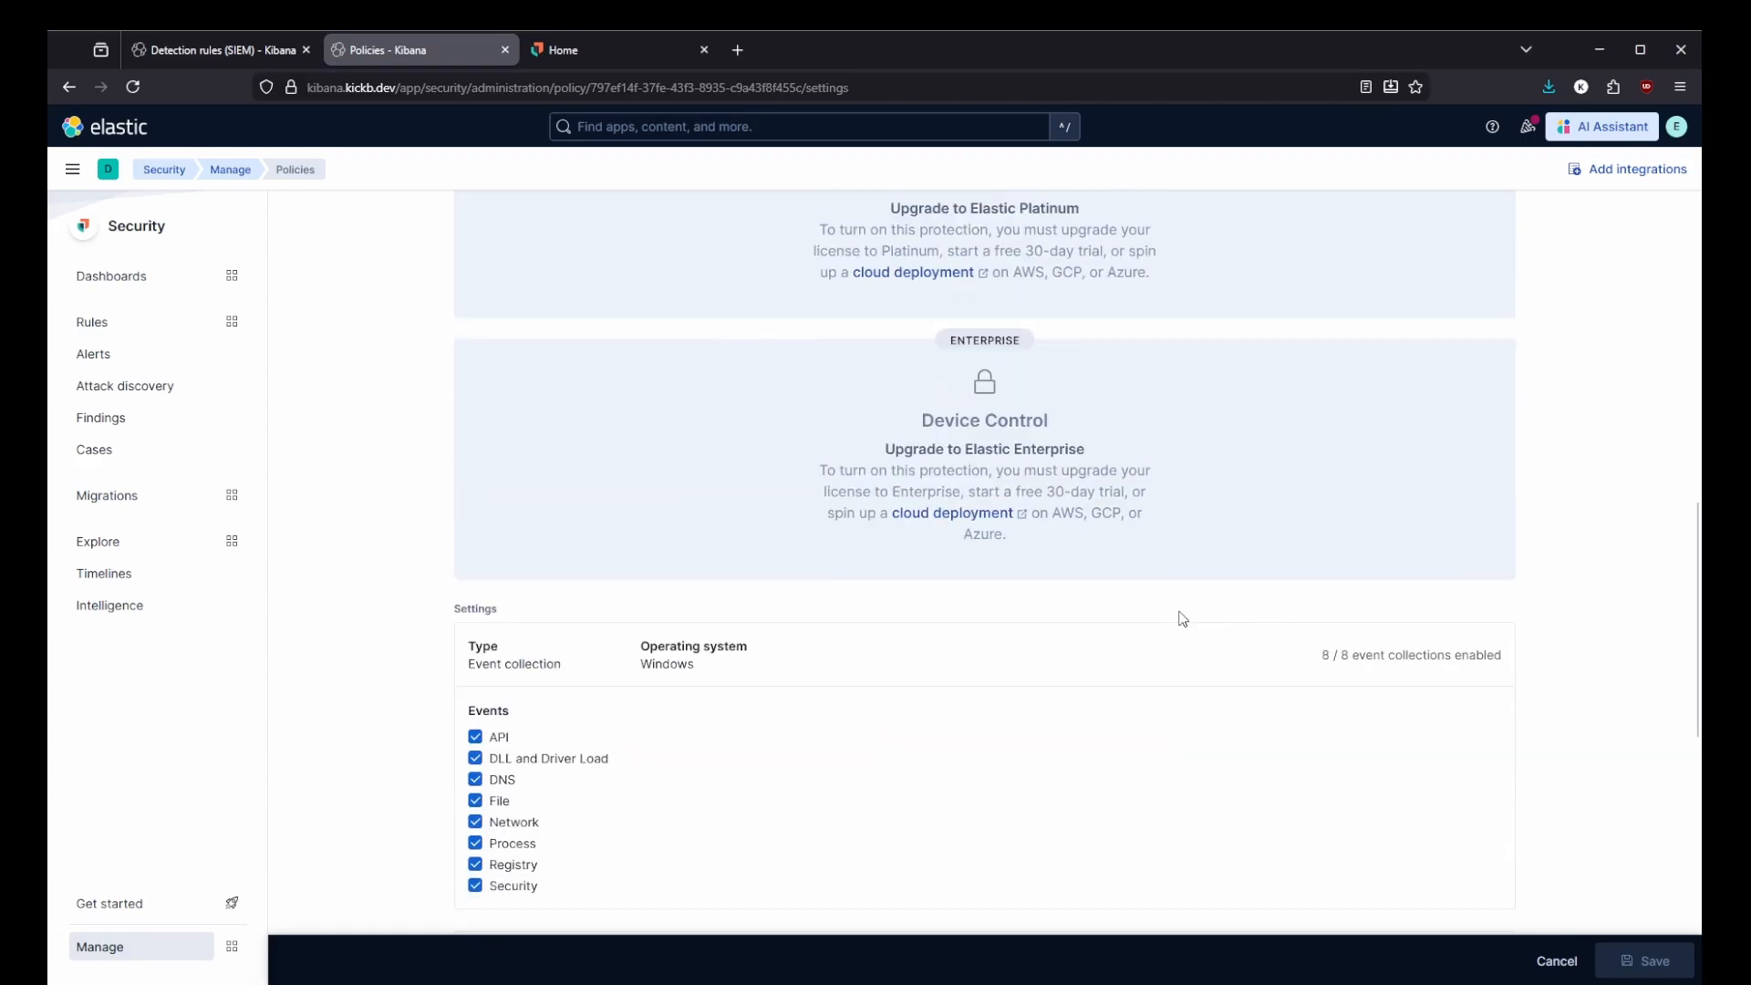
{"action": "scroll", "coordinate": [1153, 641], "scroll_direction": "down", "scroll_amount": 3}
{"action": "scroll", "coordinate": [1169, 637], "scroll_direction": "up", "scroll_amount": 8}
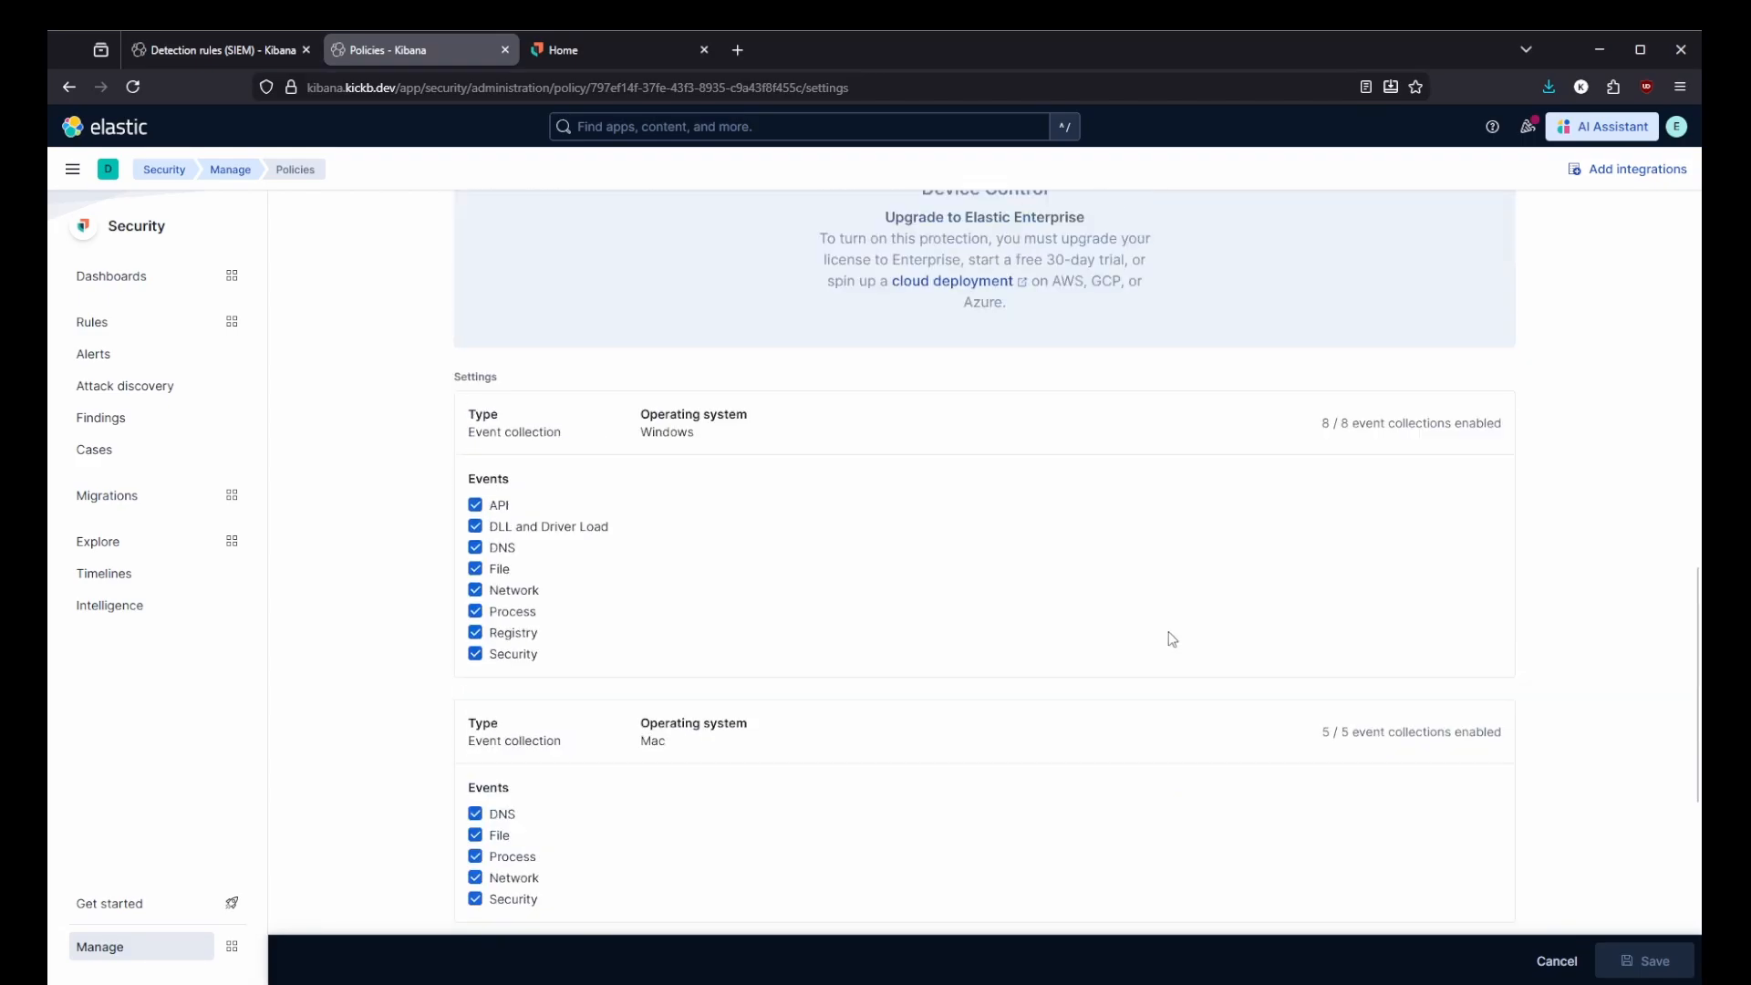
{"action": "scroll", "coordinate": [1173, 638], "scroll_direction": "up", "scroll_amount": 10}
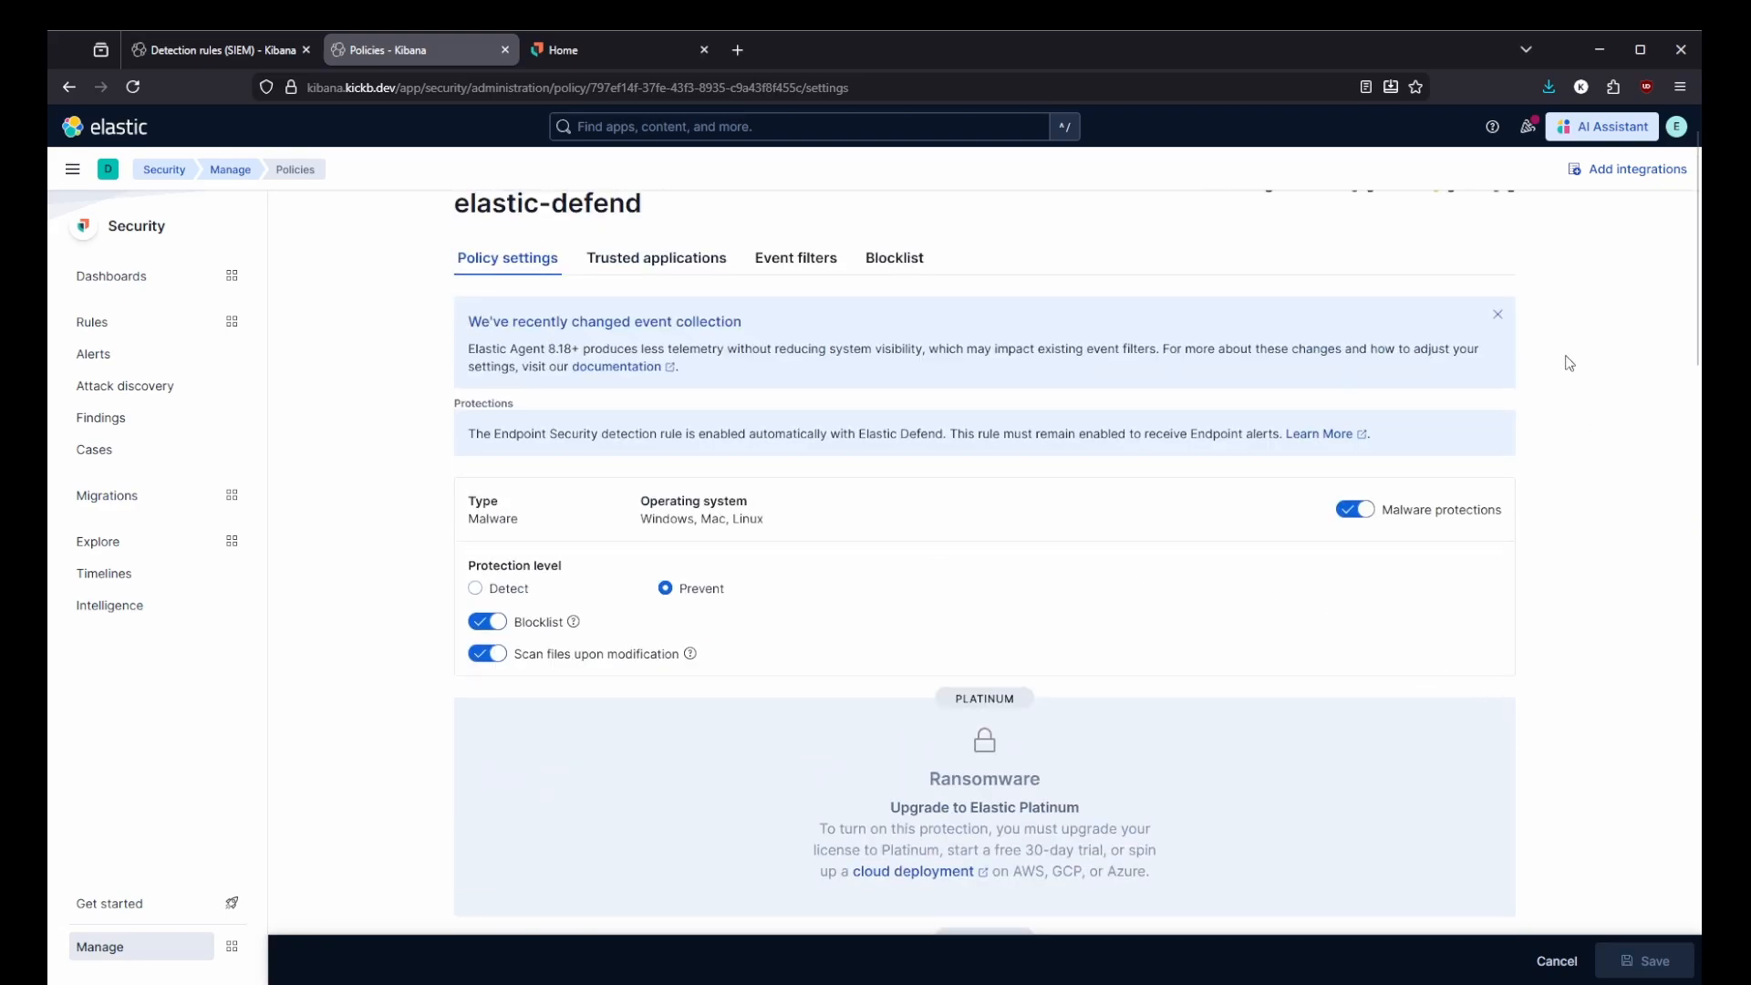
{"action": "scroll", "coordinate": [1079, 673], "scroll_direction": "down", "scroll_amount": 3}
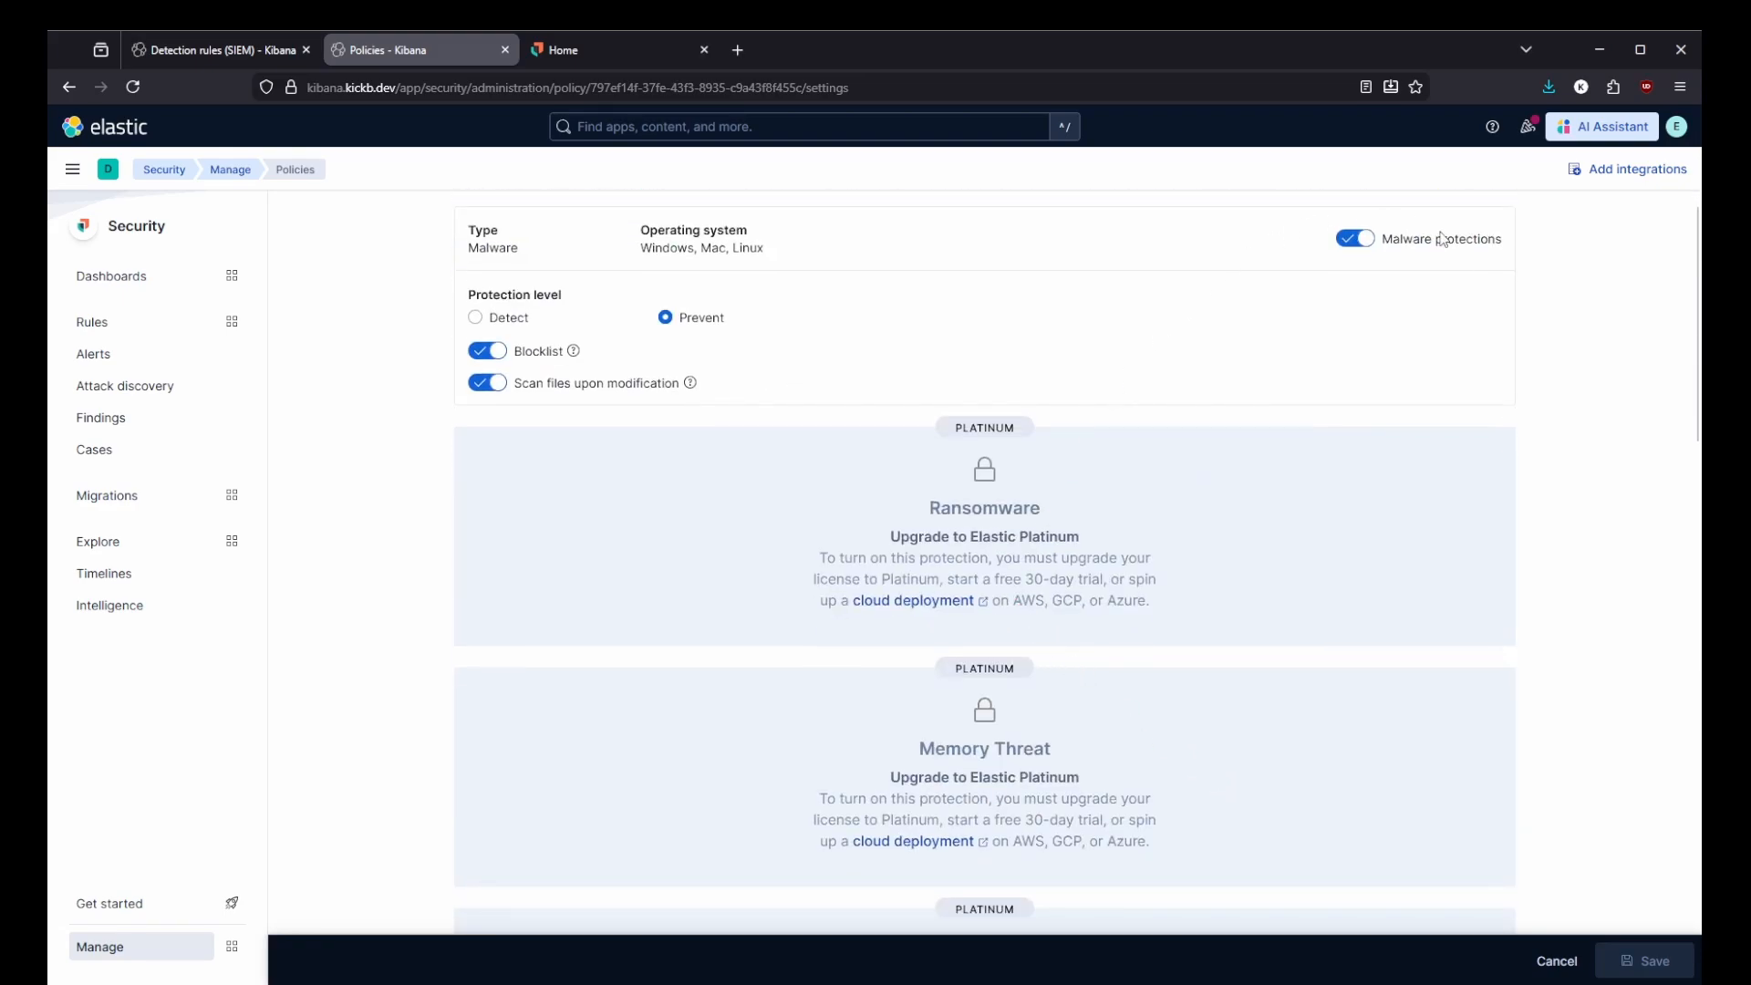
{"action": "scroll", "coordinate": [1496, 355], "scroll_direction": "down", "scroll_amount": 15}
{"action": "scroll", "coordinate": [1226, 417], "scroll_direction": "down", "scroll_amount": 6}
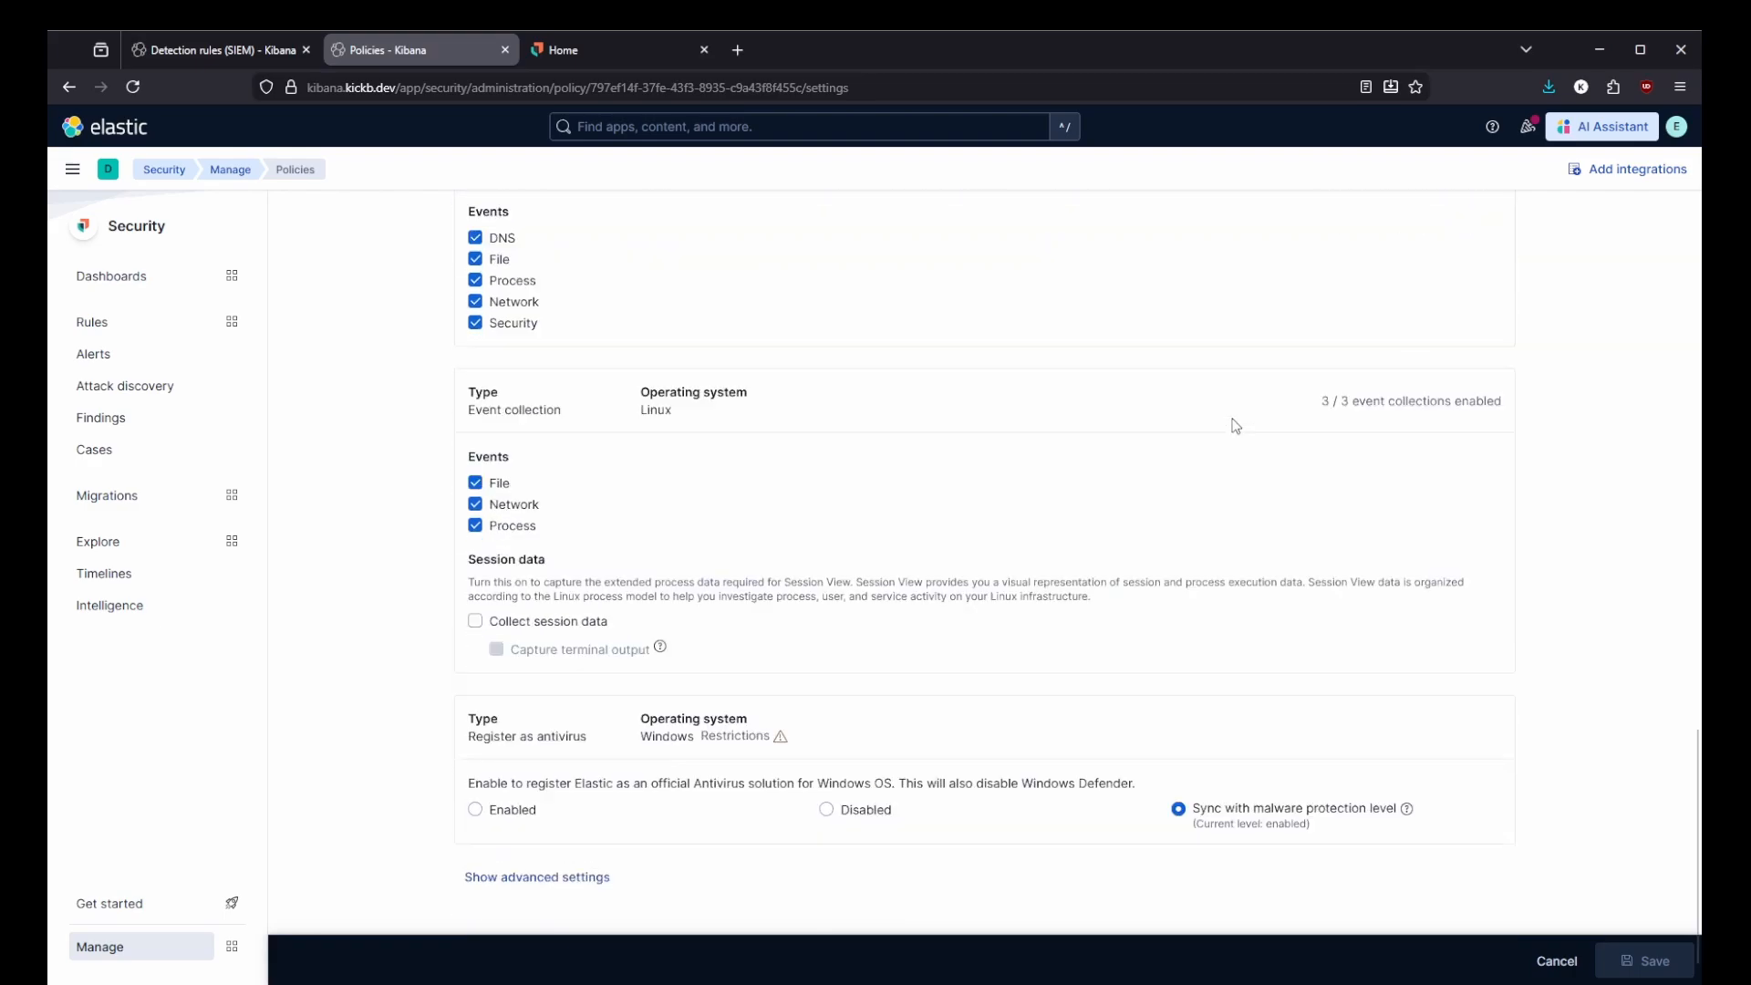
{"action": "scroll", "coordinate": [1269, 490], "scroll_direction": "up", "scroll_amount": 10}
{"action": "scroll", "coordinate": [1275, 490], "scroll_direction": "up", "scroll_amount": 4}
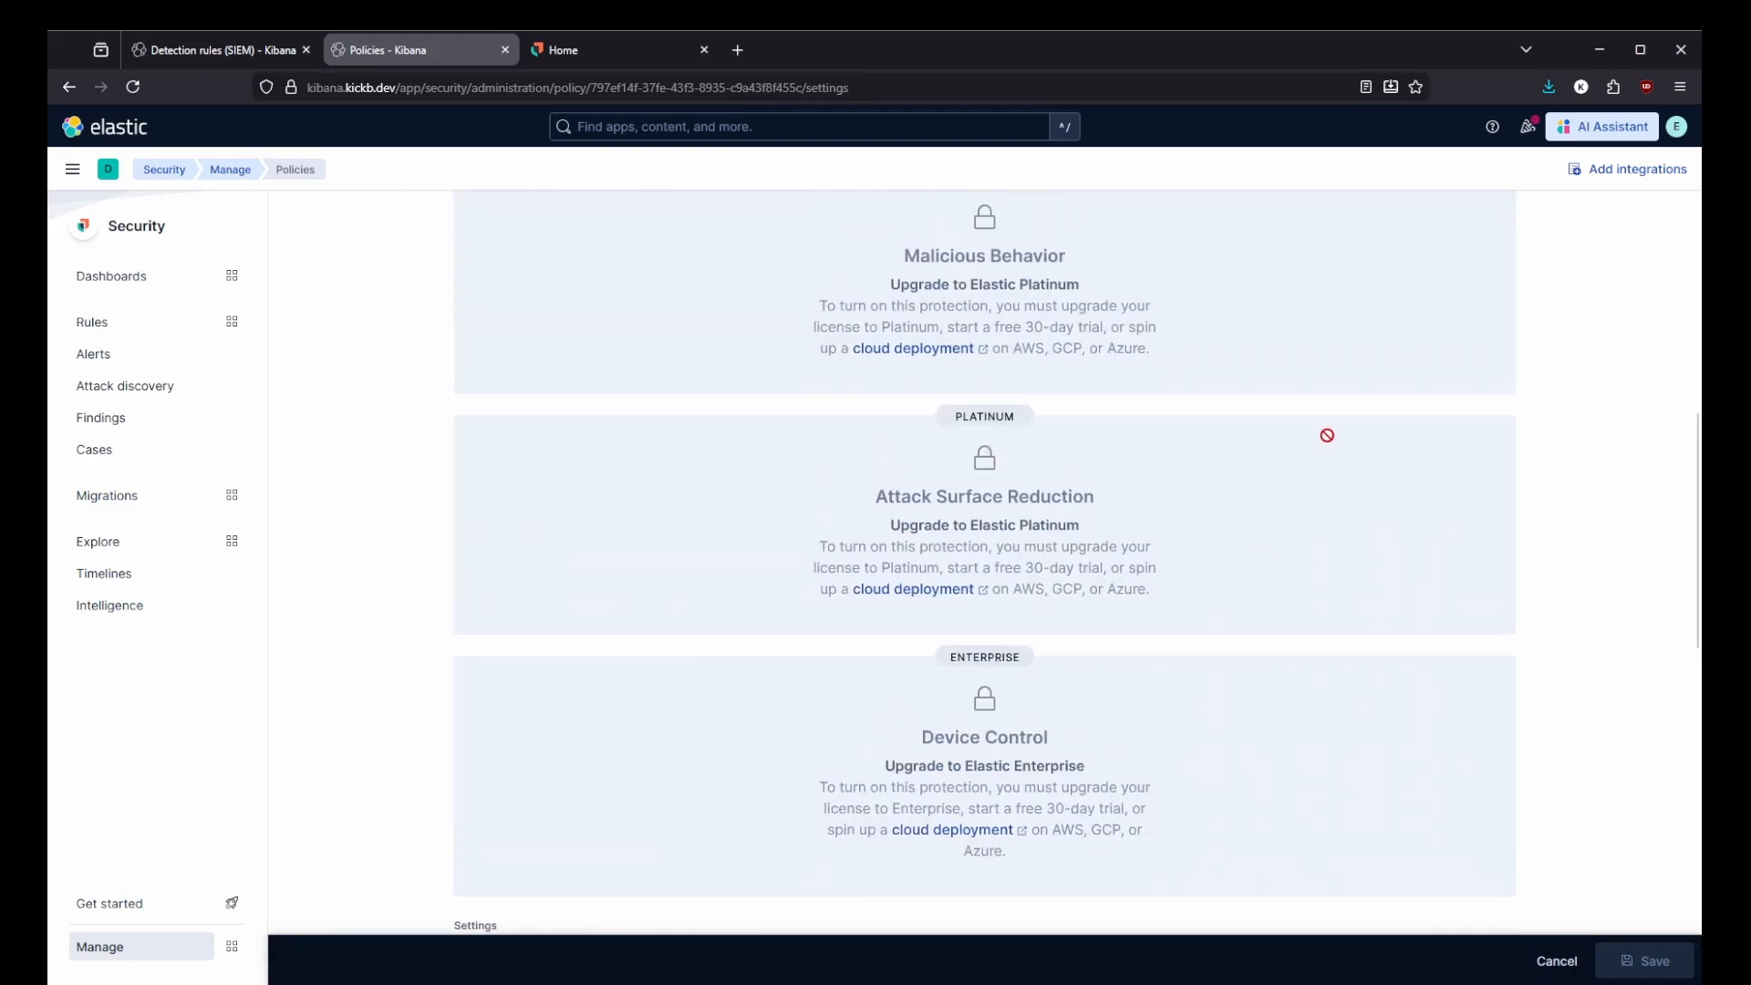
{"action": "scroll", "coordinate": [1265, 508], "scroll_direction": "up", "scroll_amount": 10}
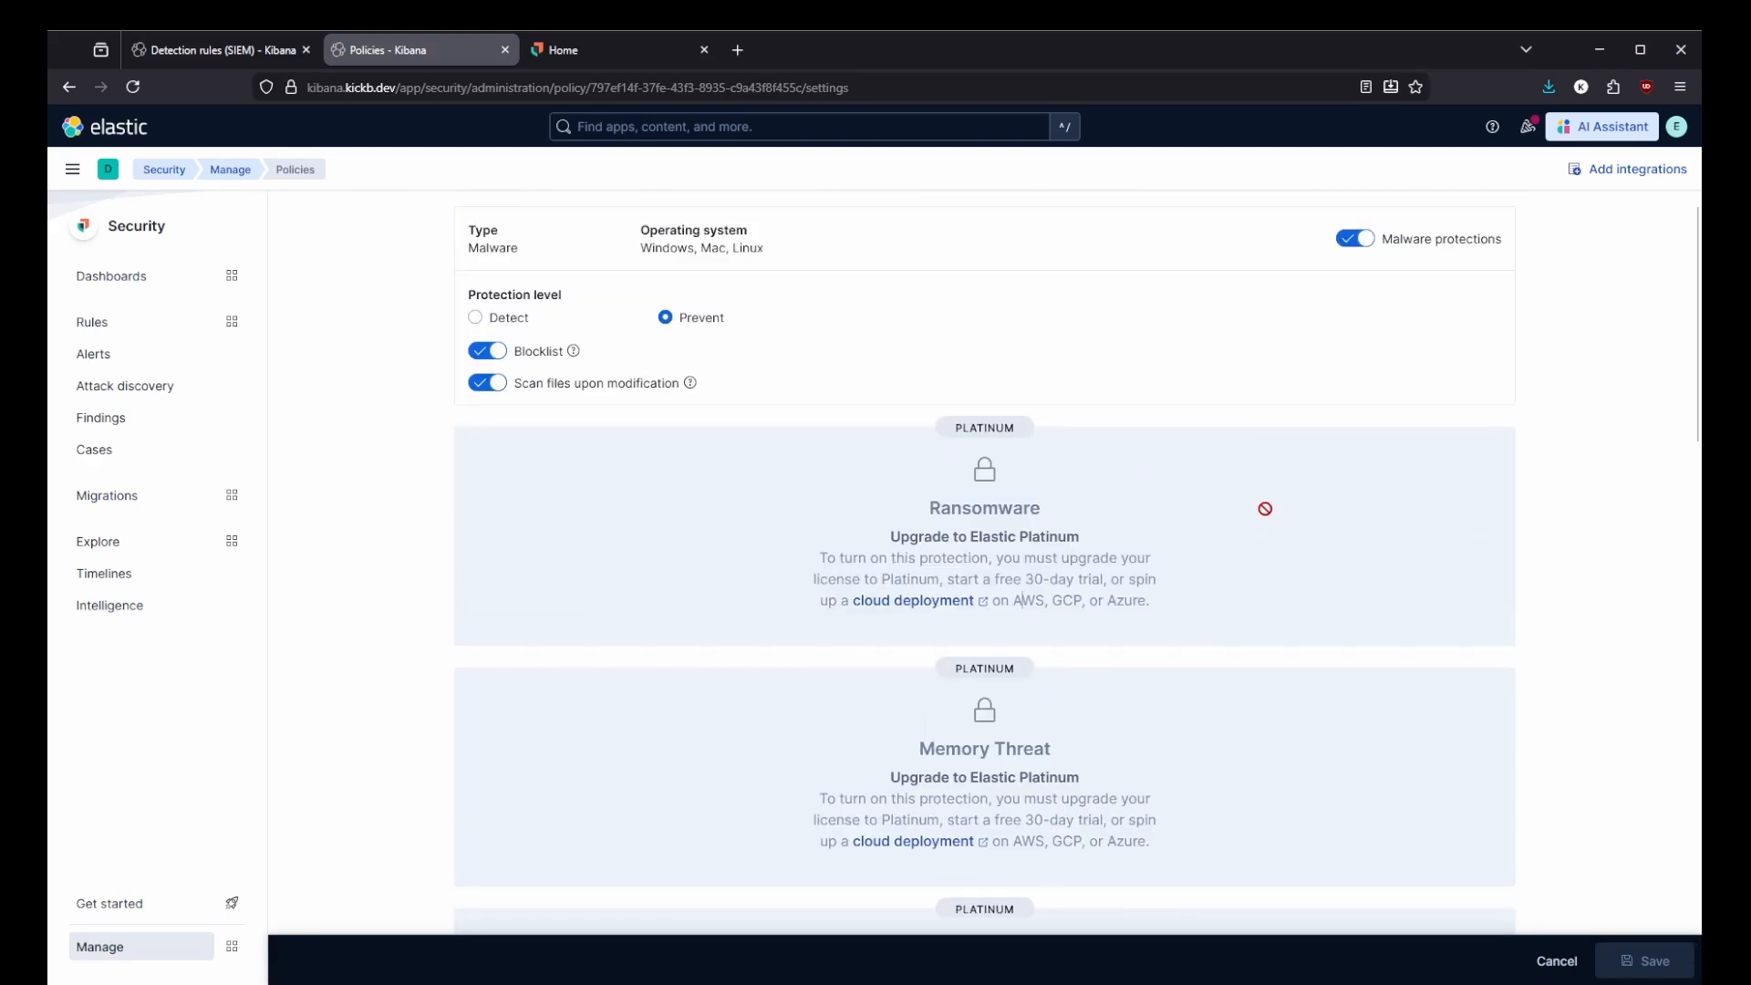
{"action": "left_click", "coordinate": [72, 169]}
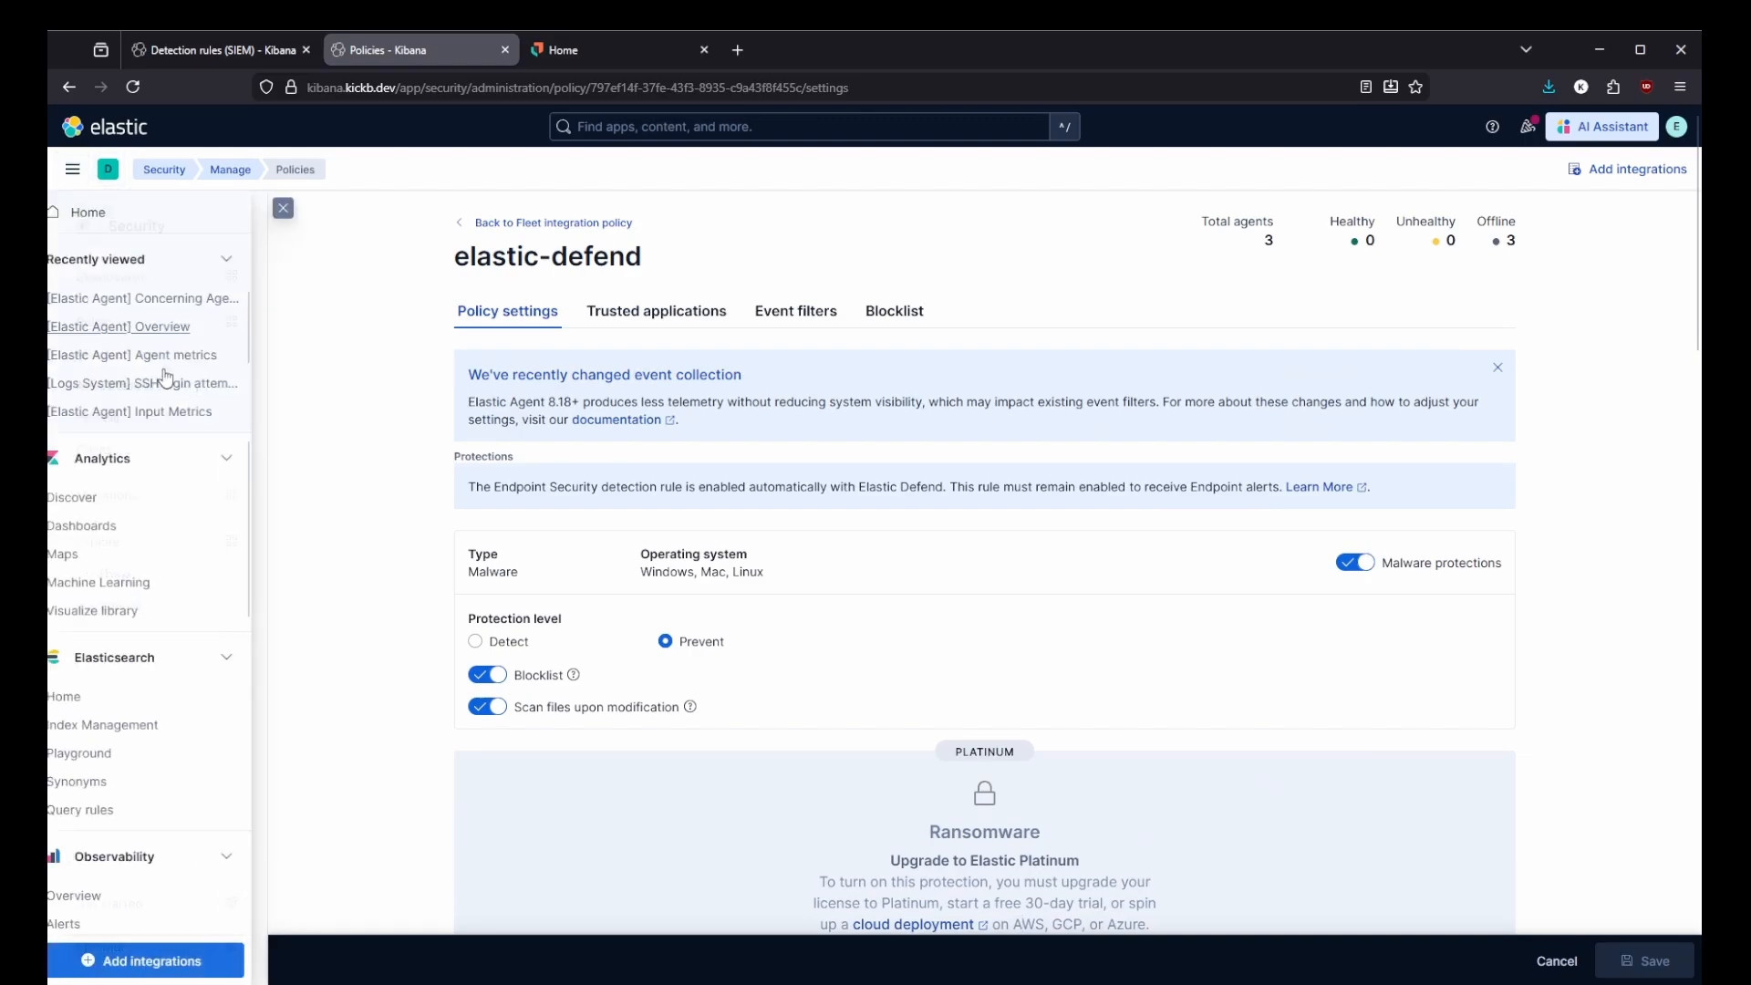
{"action": "scroll", "coordinate": [160, 456], "scroll_direction": "down", "scroll_amount": 8}
{"action": "left_click", "coordinate": [90, 821]}
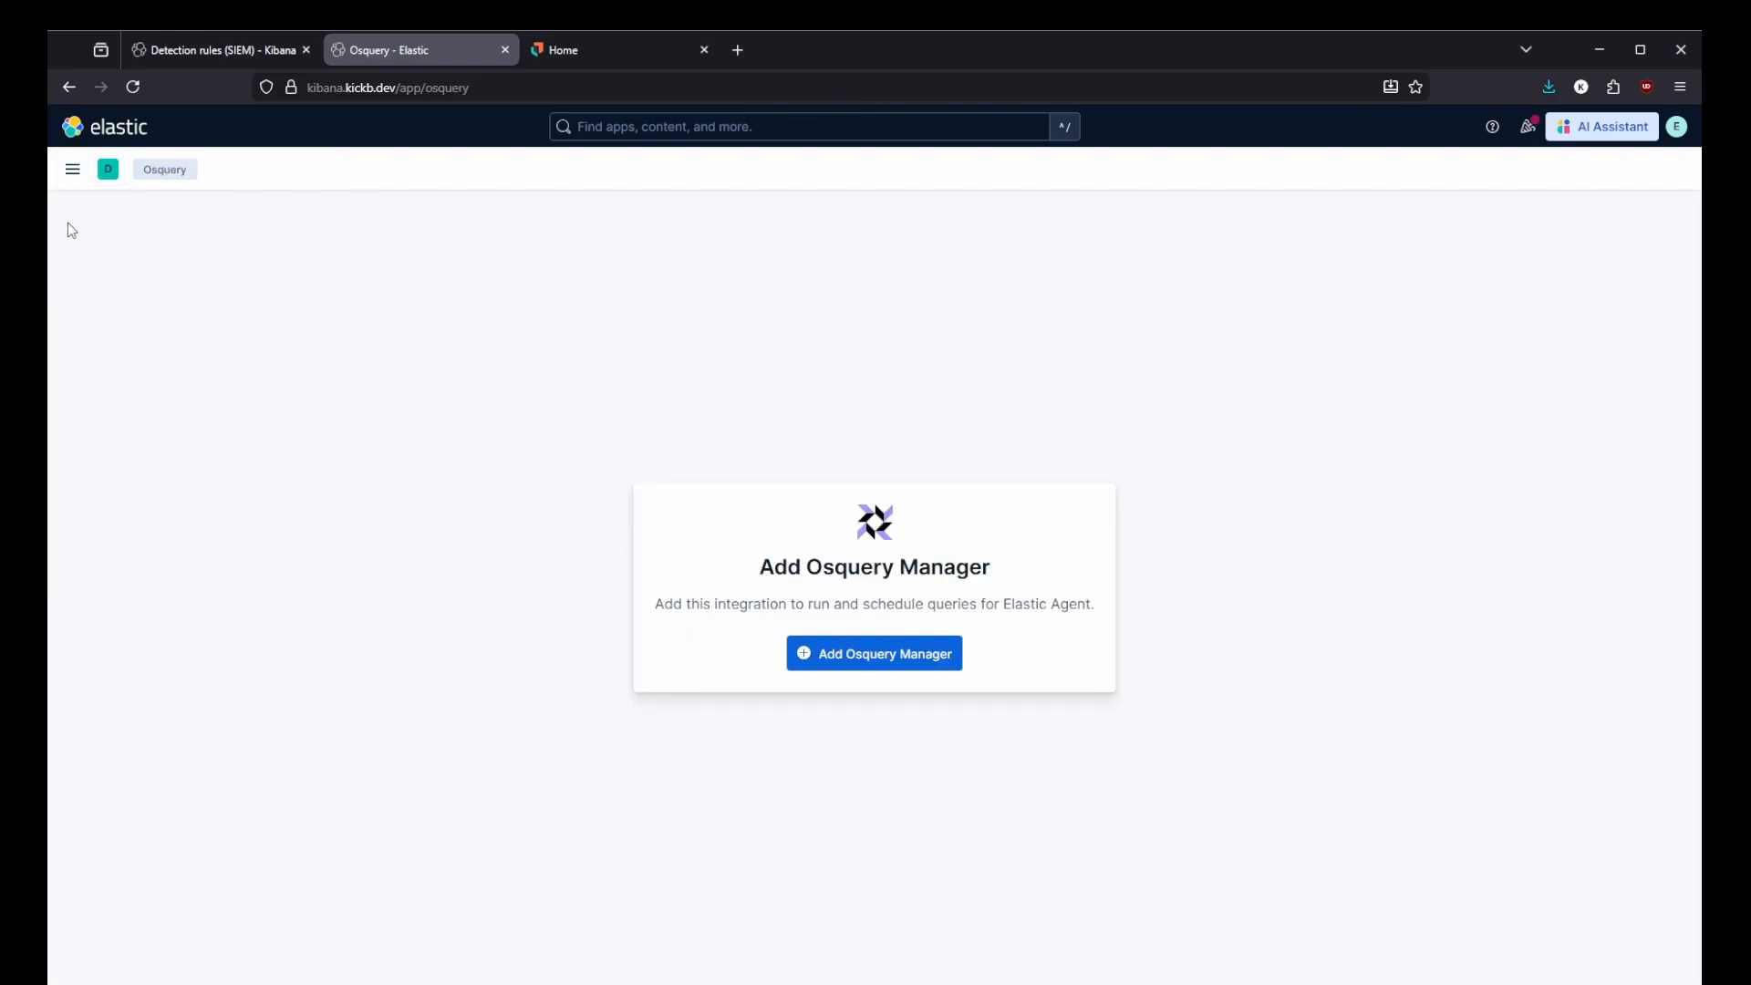
Go to the Fleet agents list and open the details of the kick agent.
{"action": "left_click", "coordinate": [72, 169]}
{"action": "scroll", "coordinate": [118, 593], "scroll_direction": "down", "scroll_amount": 3}
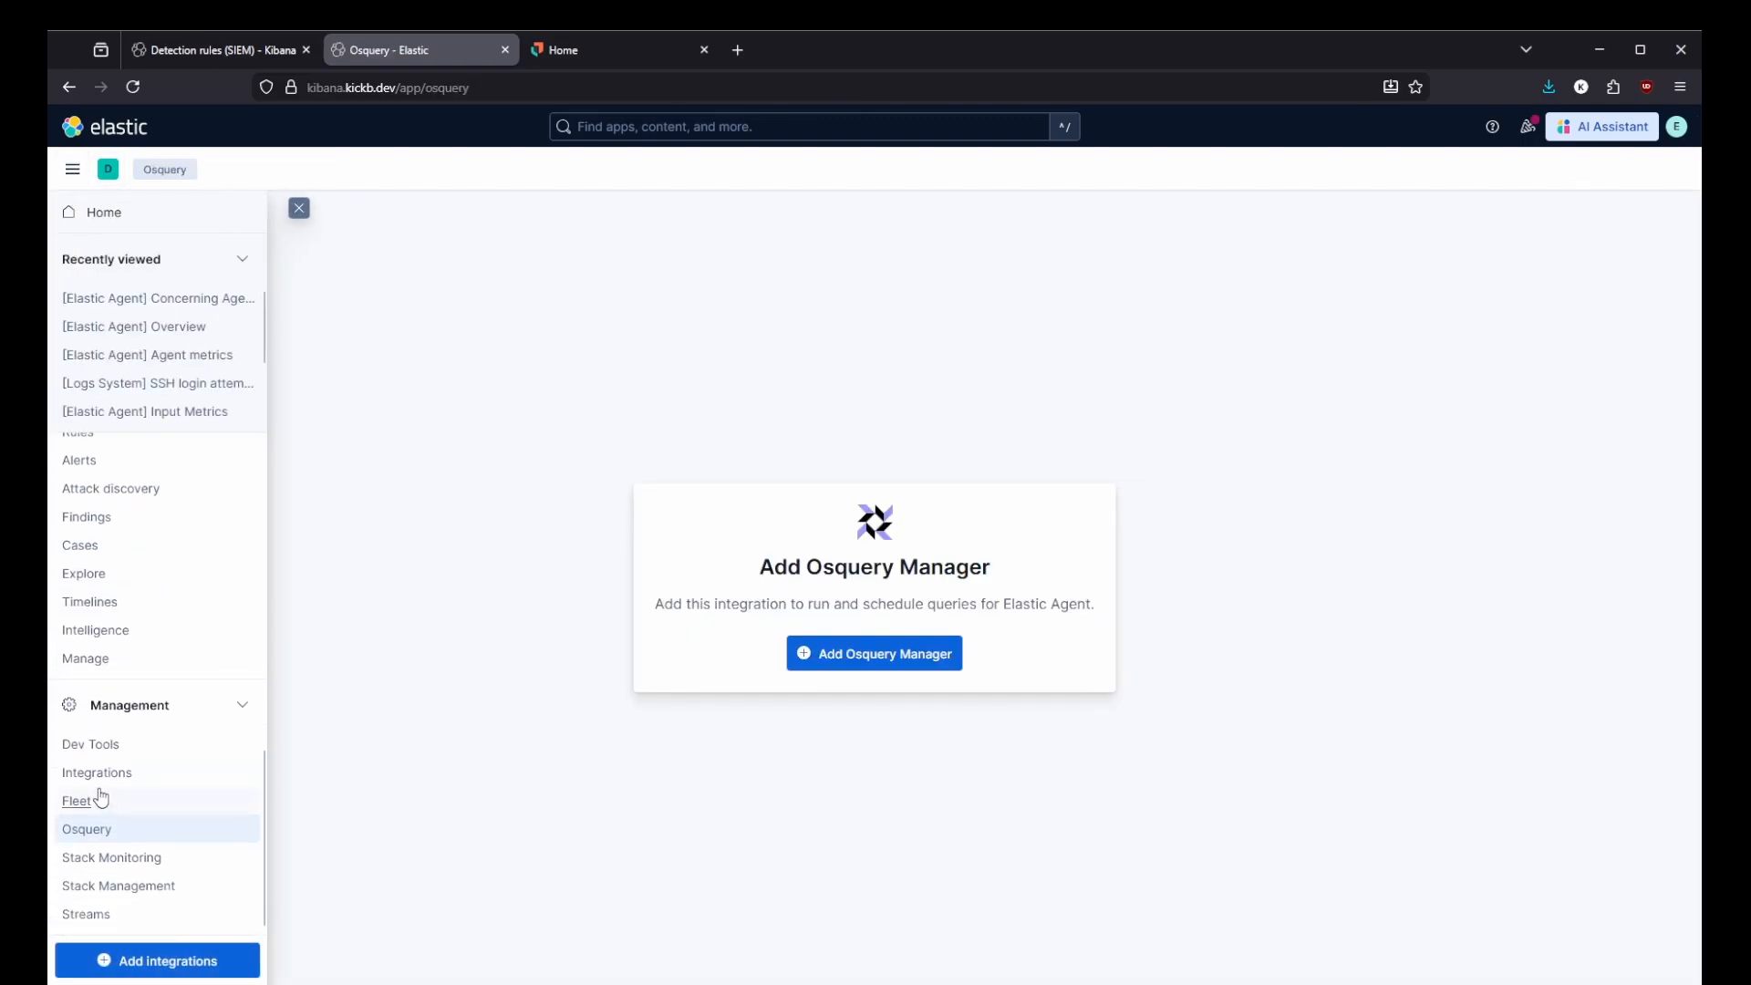
{"action": "left_click", "coordinate": [101, 799]}
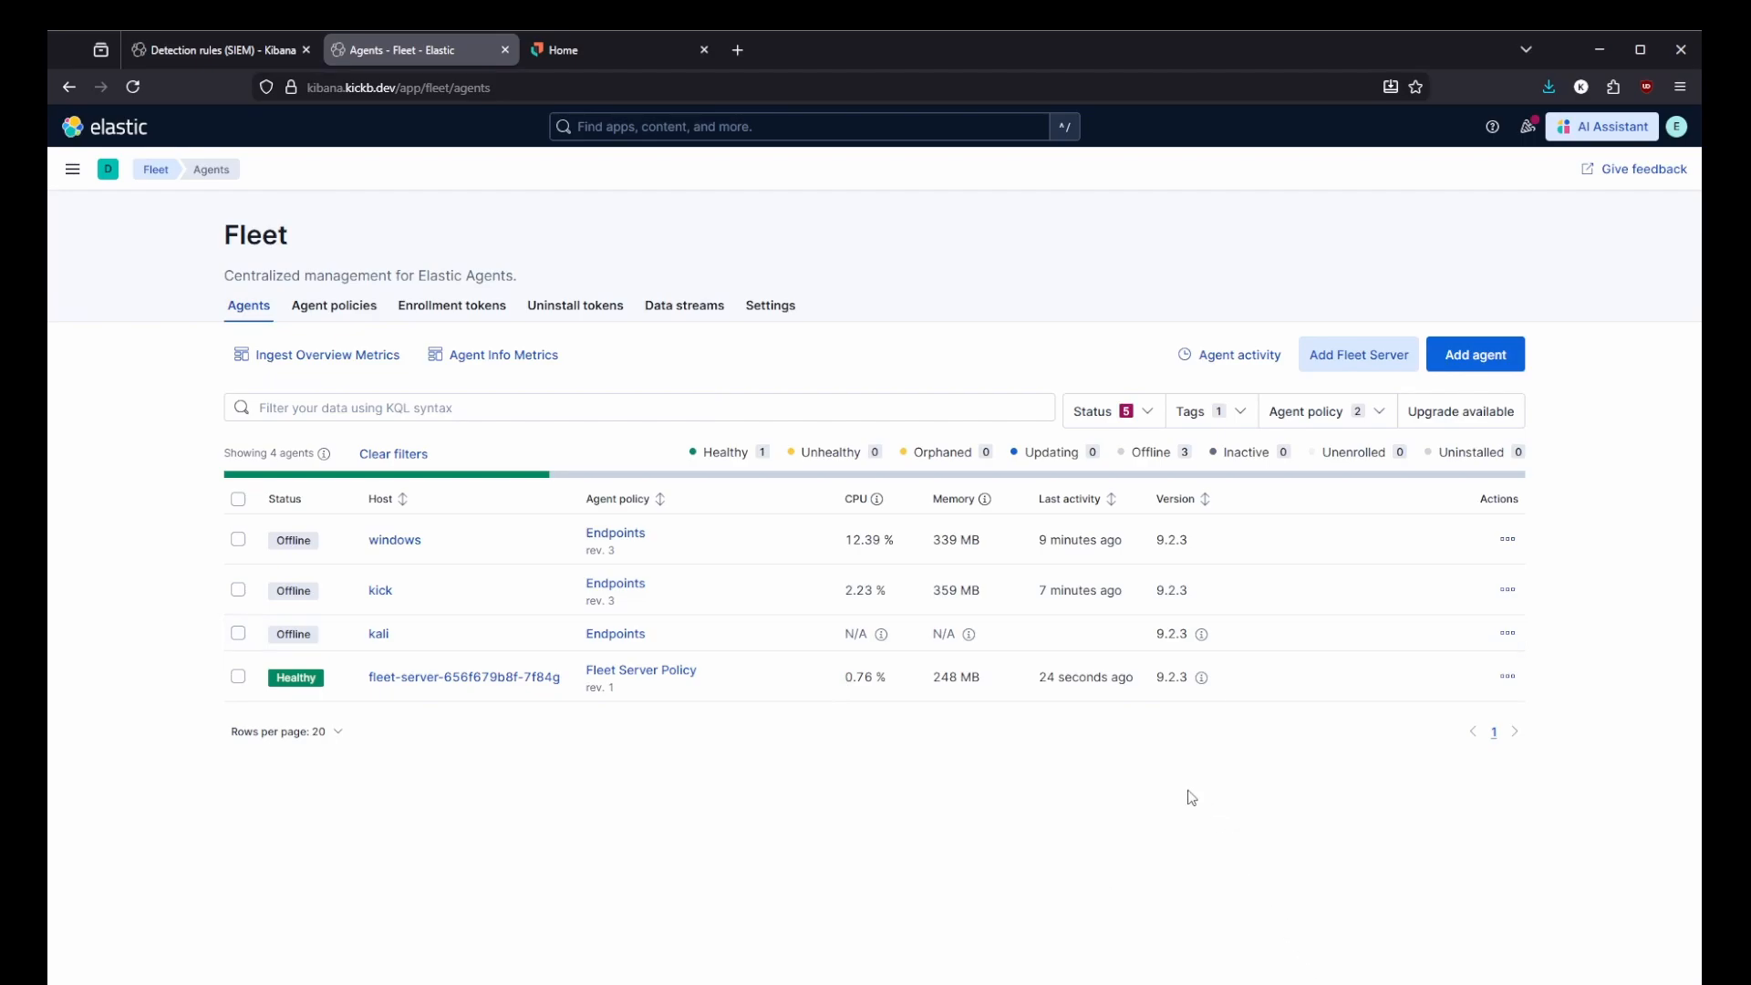
{"action": "left_click", "coordinate": [376, 593]}
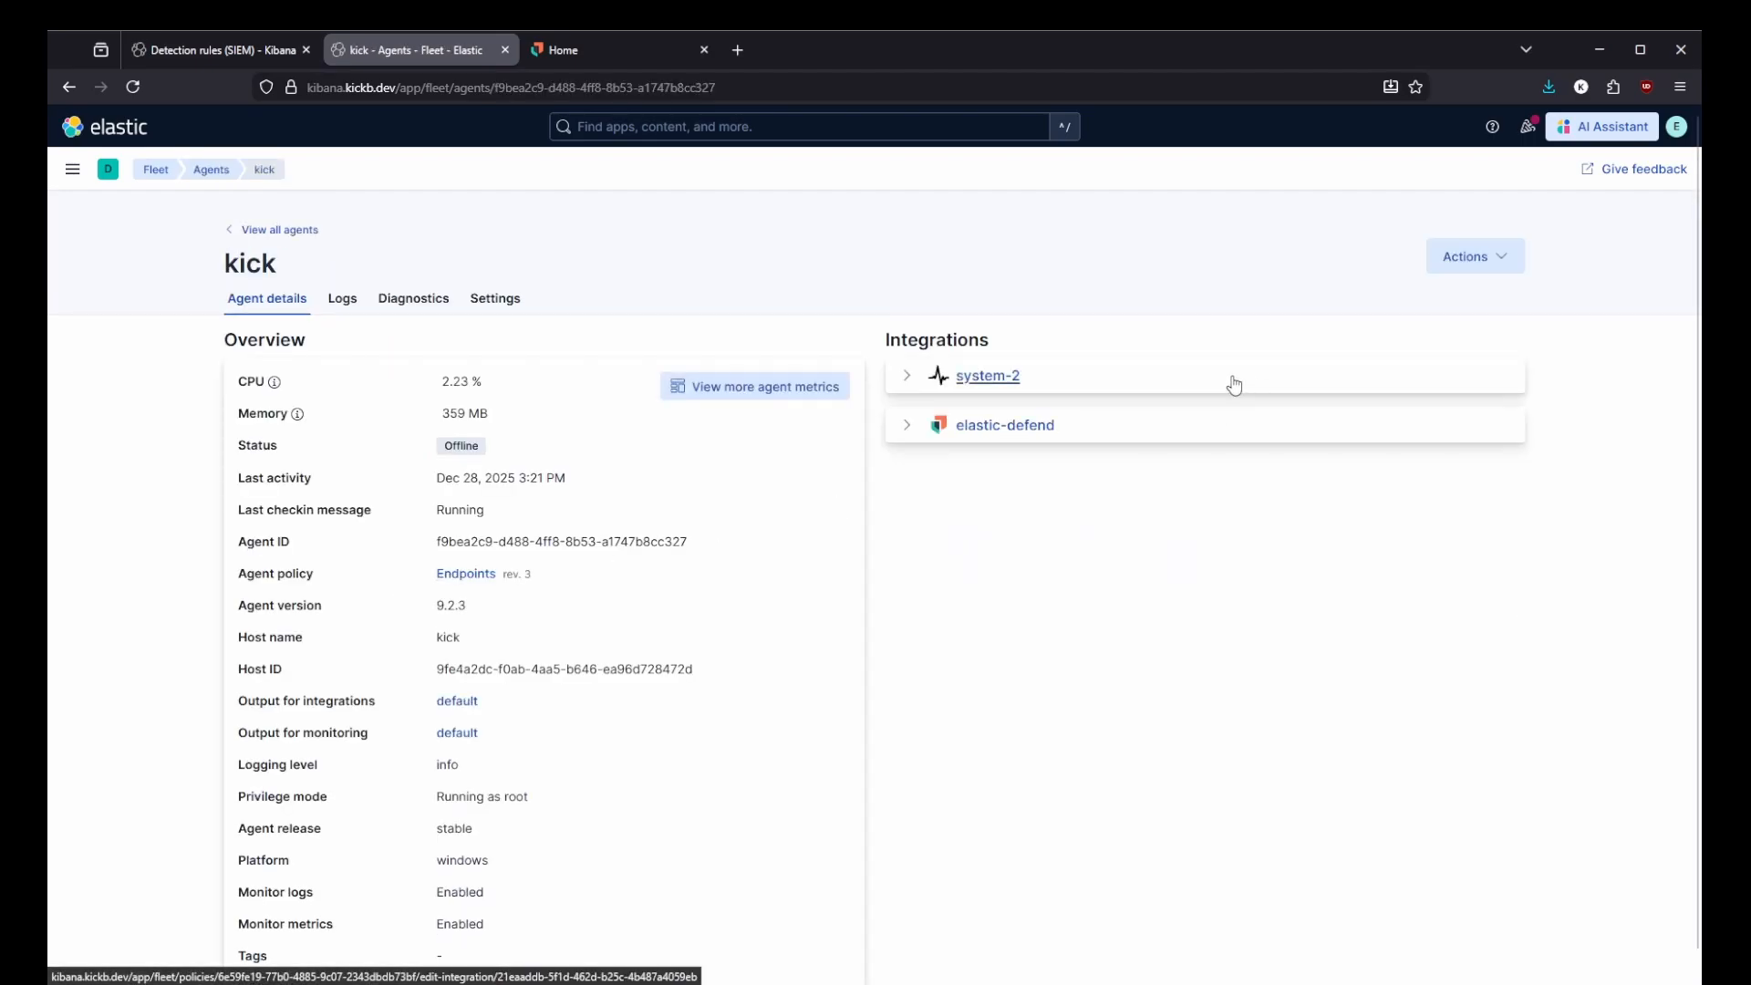
Check the kick agent's upgrade dialog without upgrading, and open its logs before returning to the Fleet agents list.
{"action": "left_click", "coordinate": [1440, 269]}
{"action": "left_click", "coordinate": [1420, 385]}
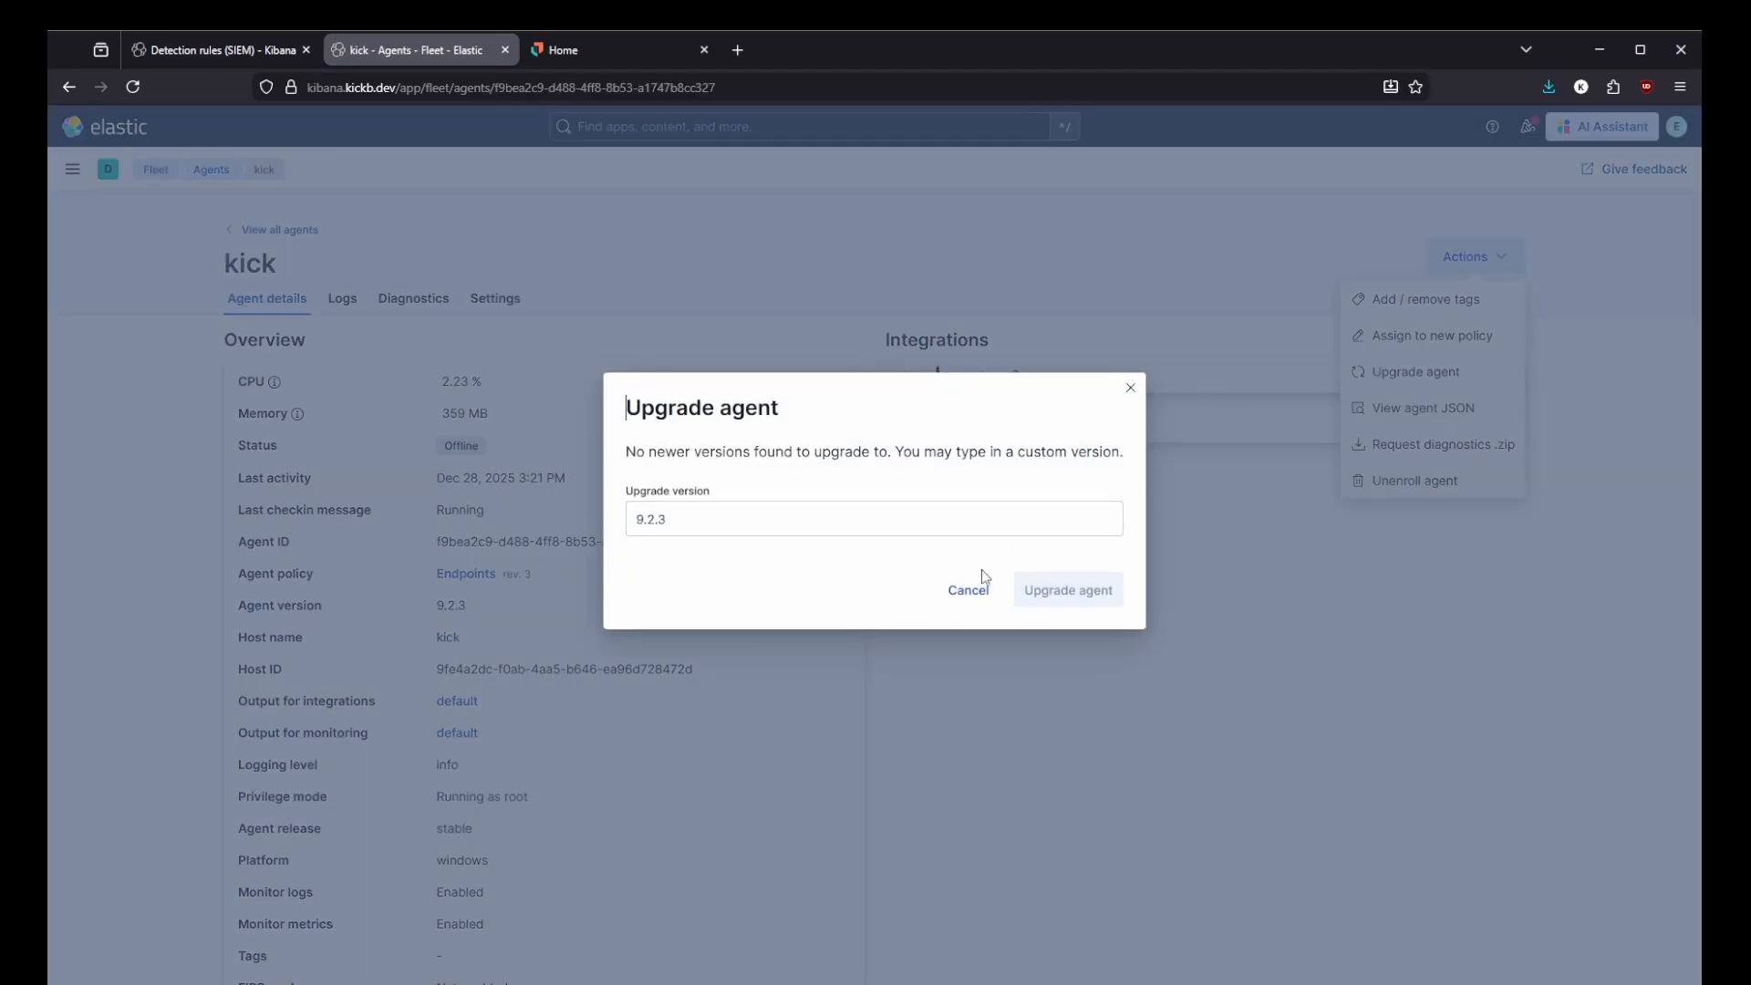
{"action": "left_click", "coordinate": [968, 592]}
{"action": "left_click", "coordinate": [342, 298]}
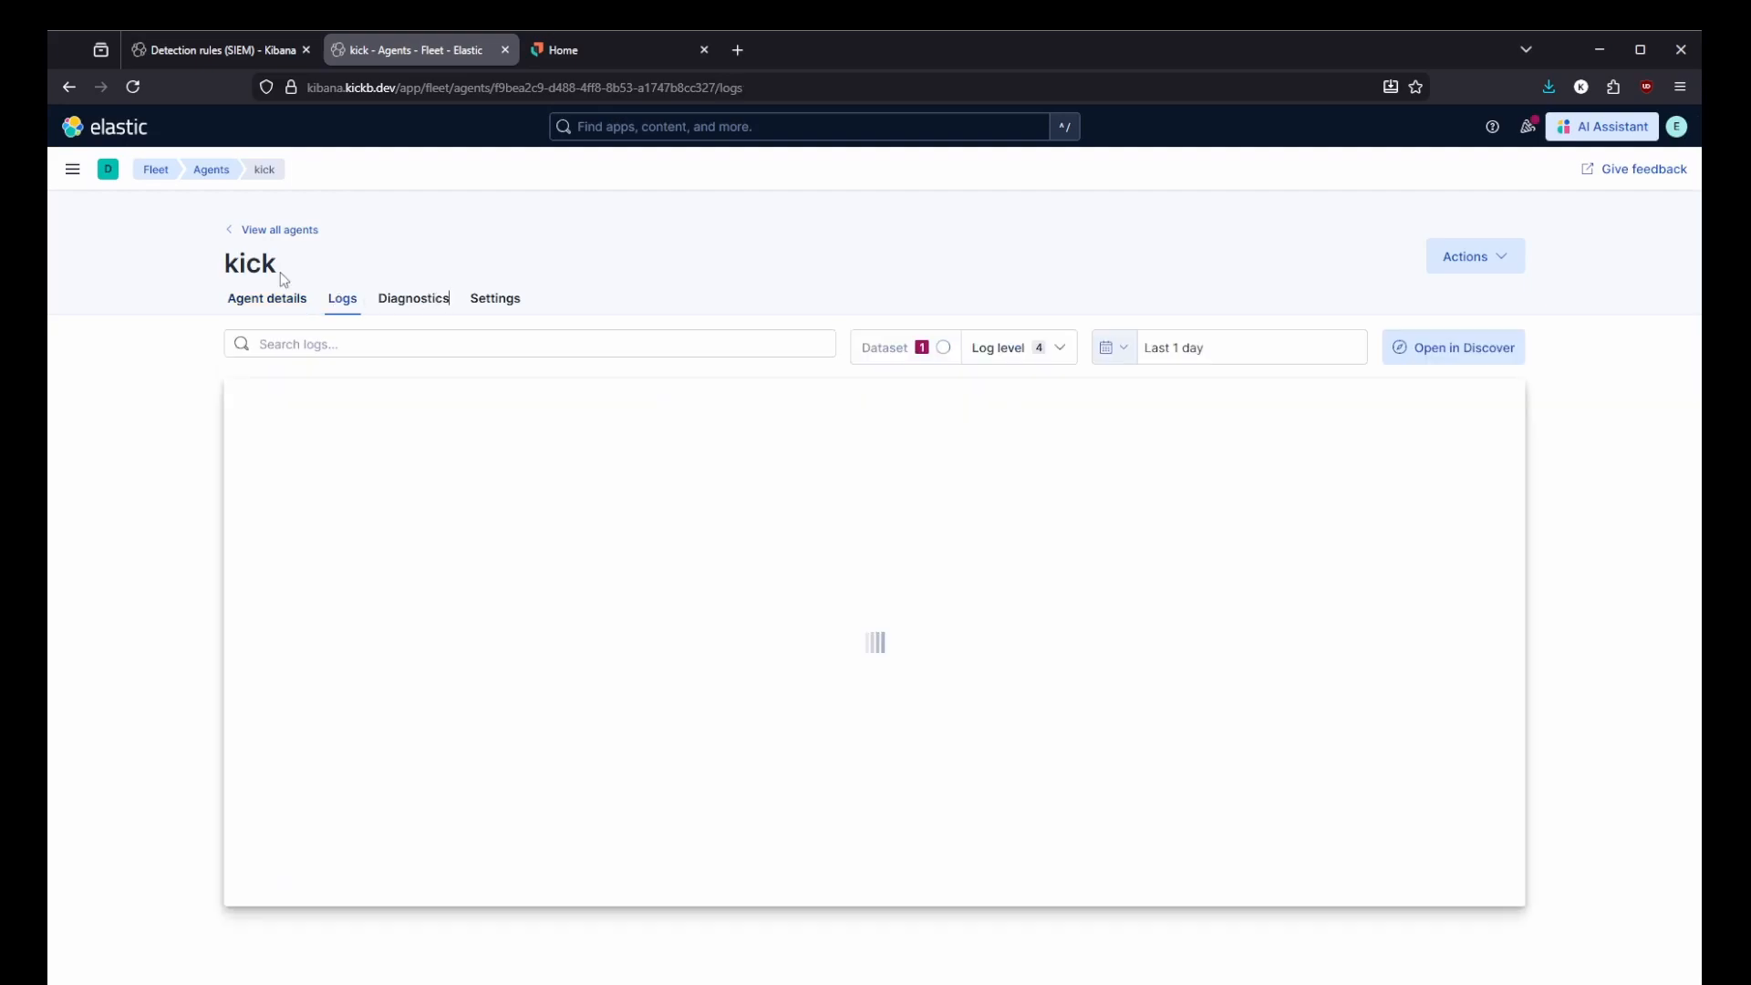
{"action": "left_click", "coordinate": [233, 230]}
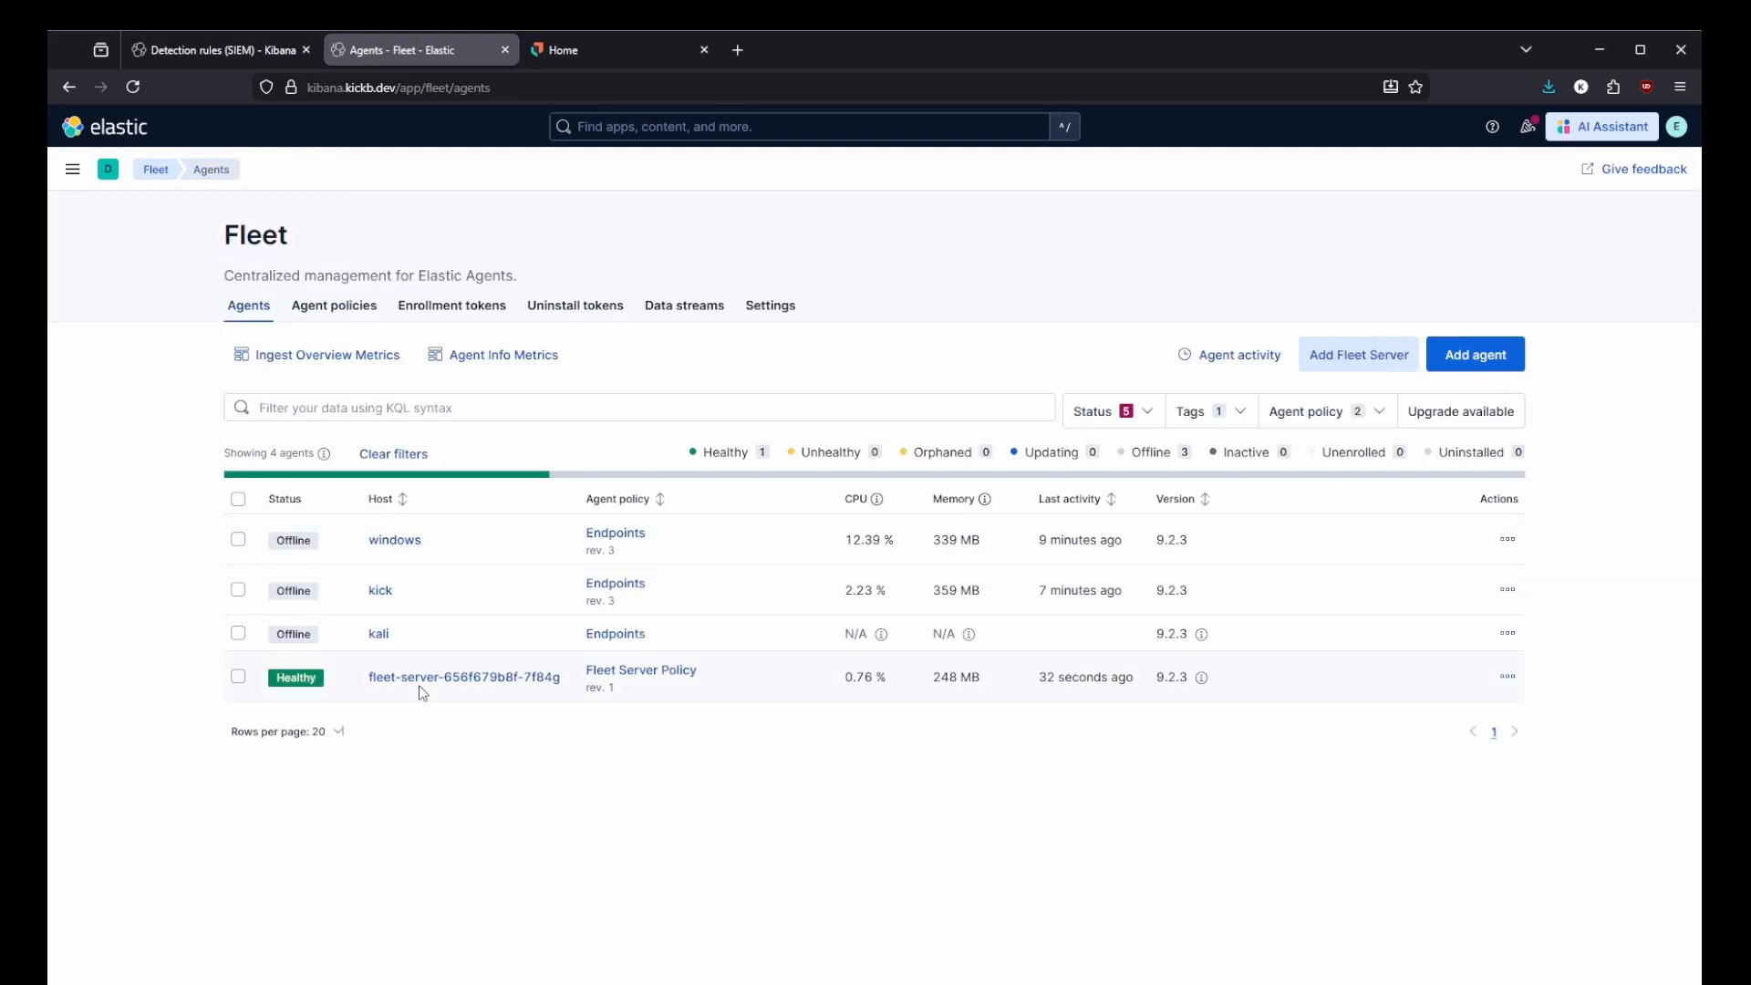